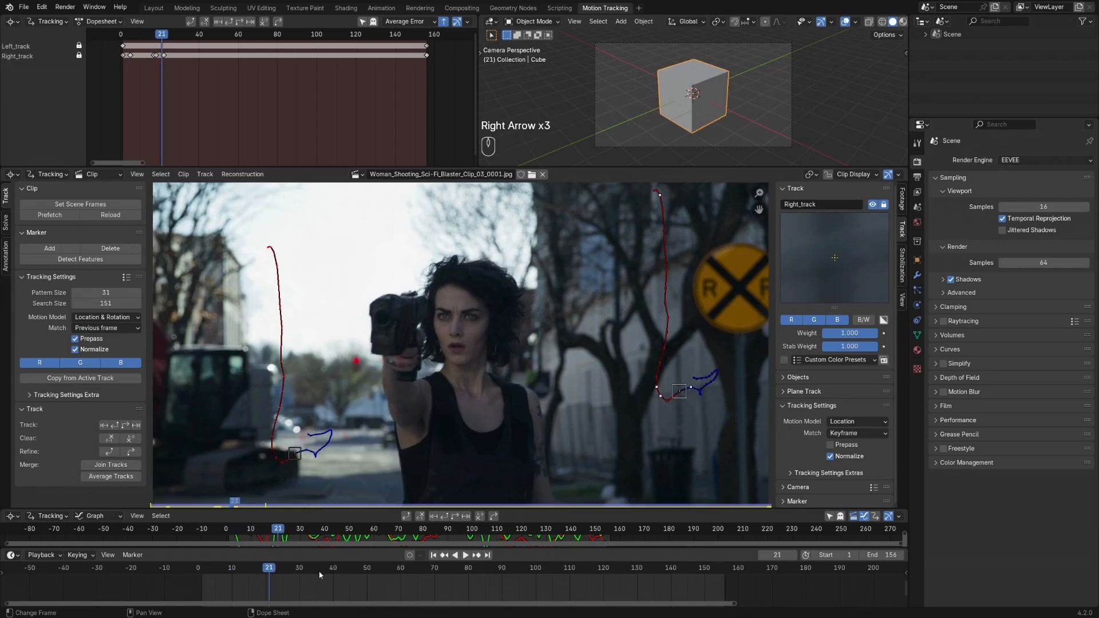
Step: Review the tracked shooting clip by stepping, scrubbing and playing it, ending on frame 20
key("Right")
key("Right")
key("Right")
key("Right")
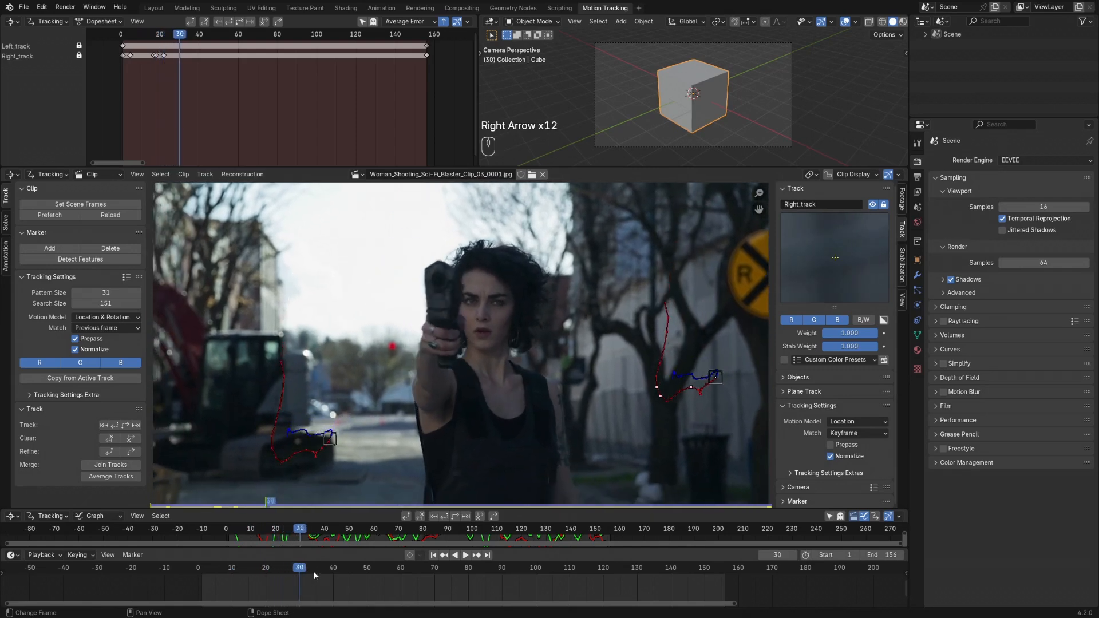
left_click_drag(316, 573, 266, 583)
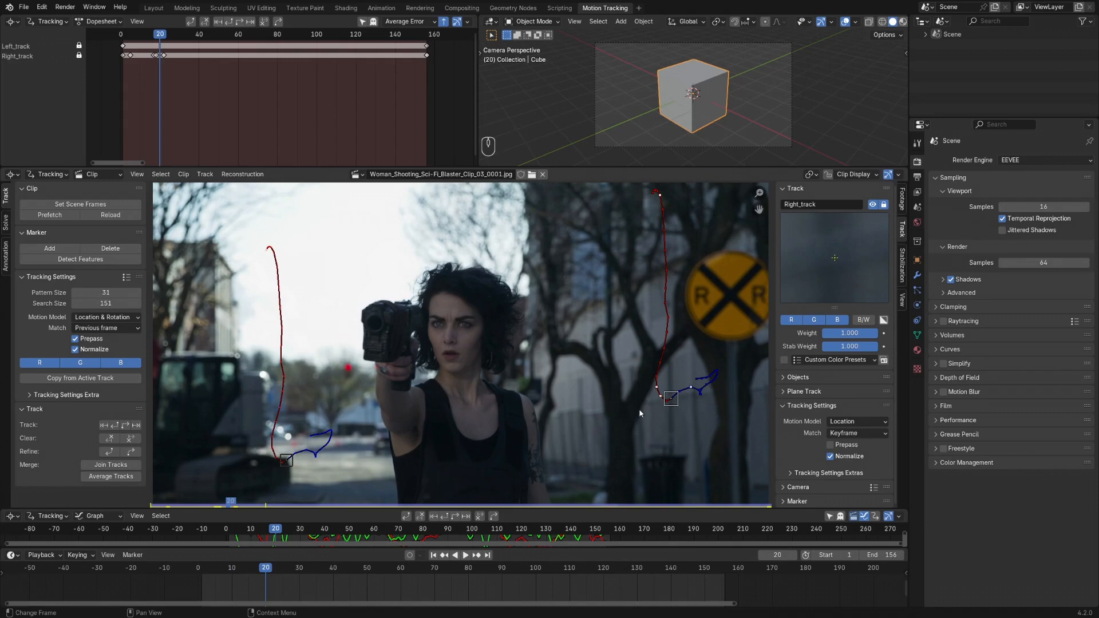
key("space")
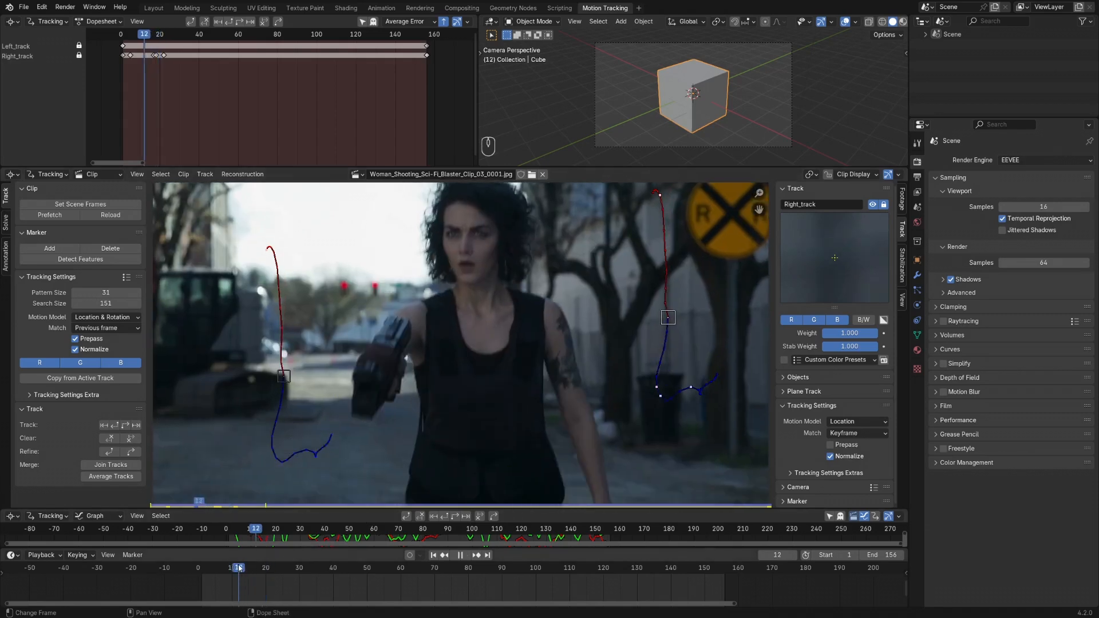
left_click_drag(341, 573, 265, 606)
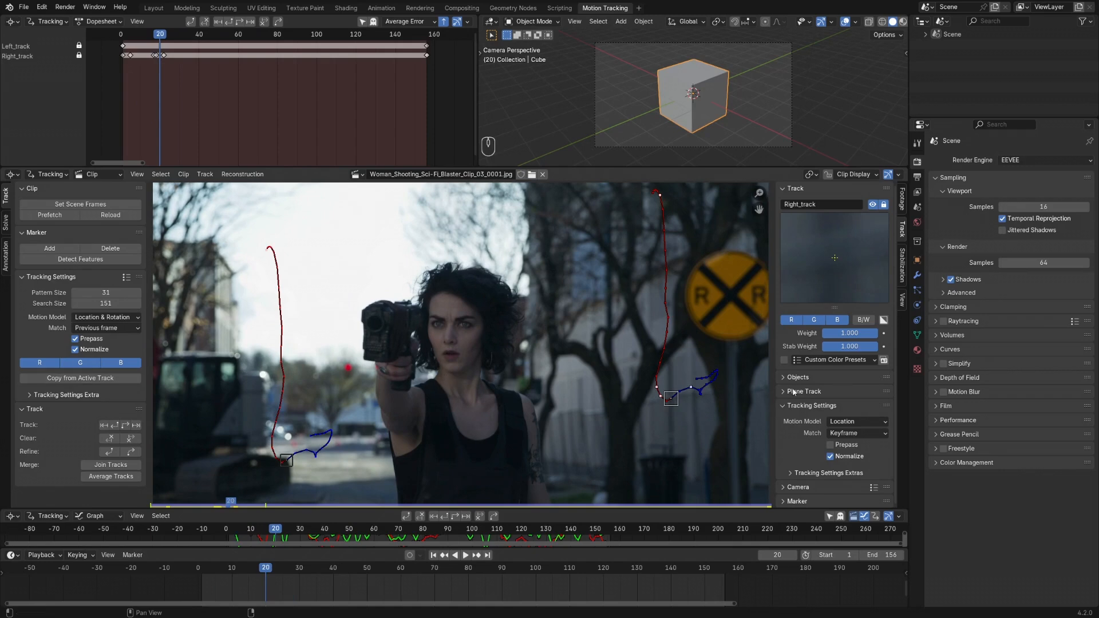
Step: Inspect the left and right tracking markers in turn, then check the footage at frame 19
left_click(289, 460)
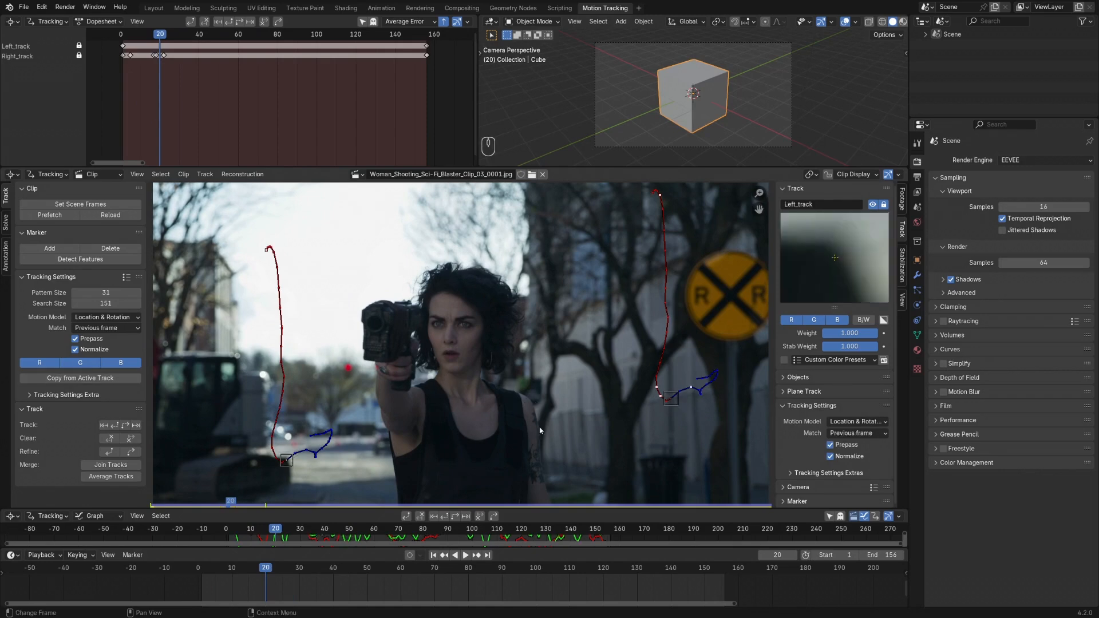
left_click(679, 400)
left_click(287, 463)
left_click(666, 408)
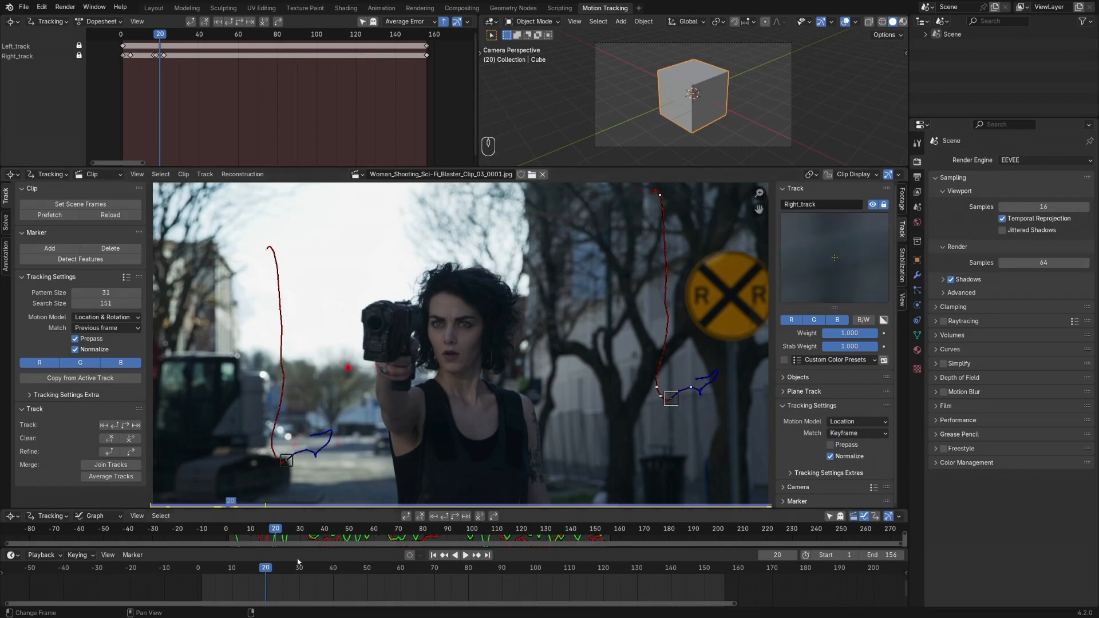
mouse_move(264, 572)
left_mouse_down()
mouse_move(233, 572)
mouse_move(314, 576)
mouse_move(208, 574)
mouse_move(263, 574)
left_mouse_up()
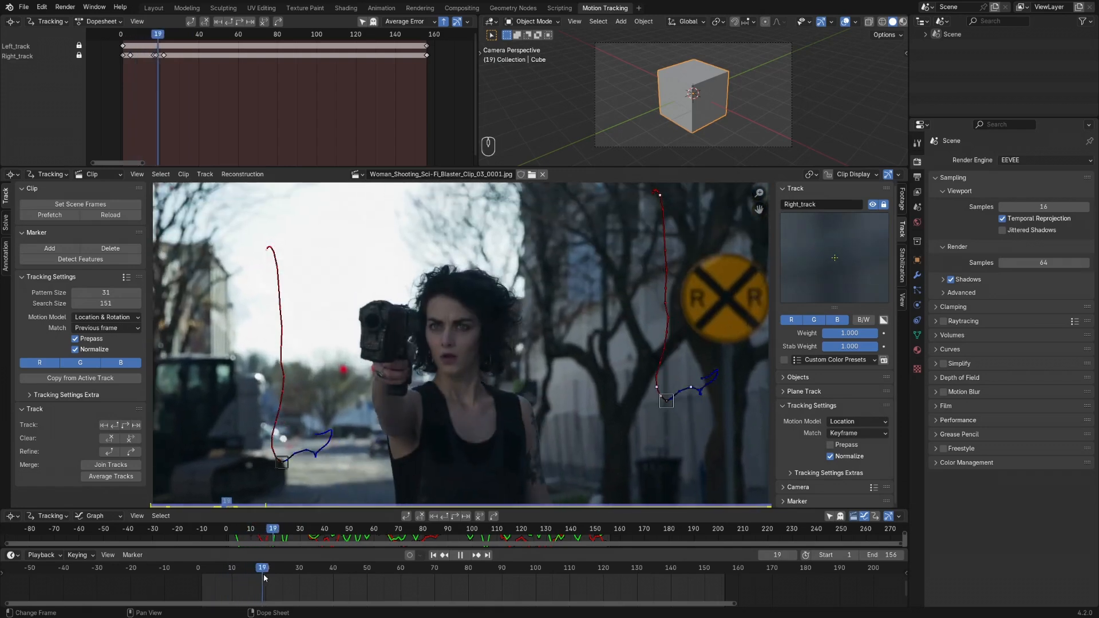
Step: Switch to the Compositing workspace and step back and forth through the clip, stopping on frame 19
left_click(462, 8)
key("Left")
key("Left")
key("Left")
key("Left")
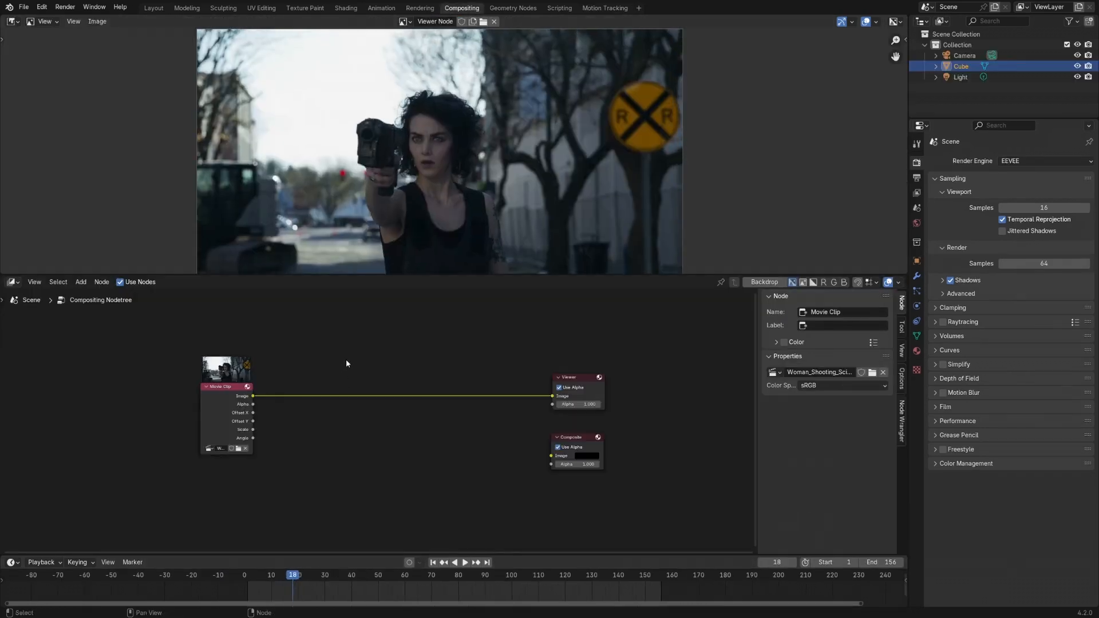
key("Right")
key("Right")
key("Right")
key("Right")
key("Right")
key("Right")
key("Right")
key("Right")
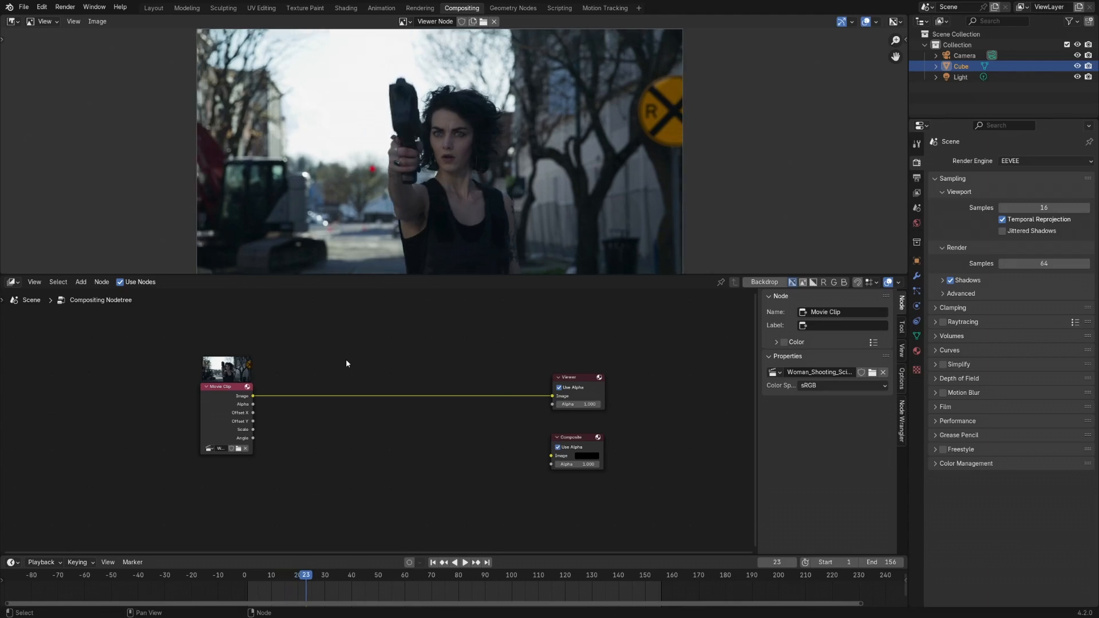
key("Left")
key("Left")
key("Left")
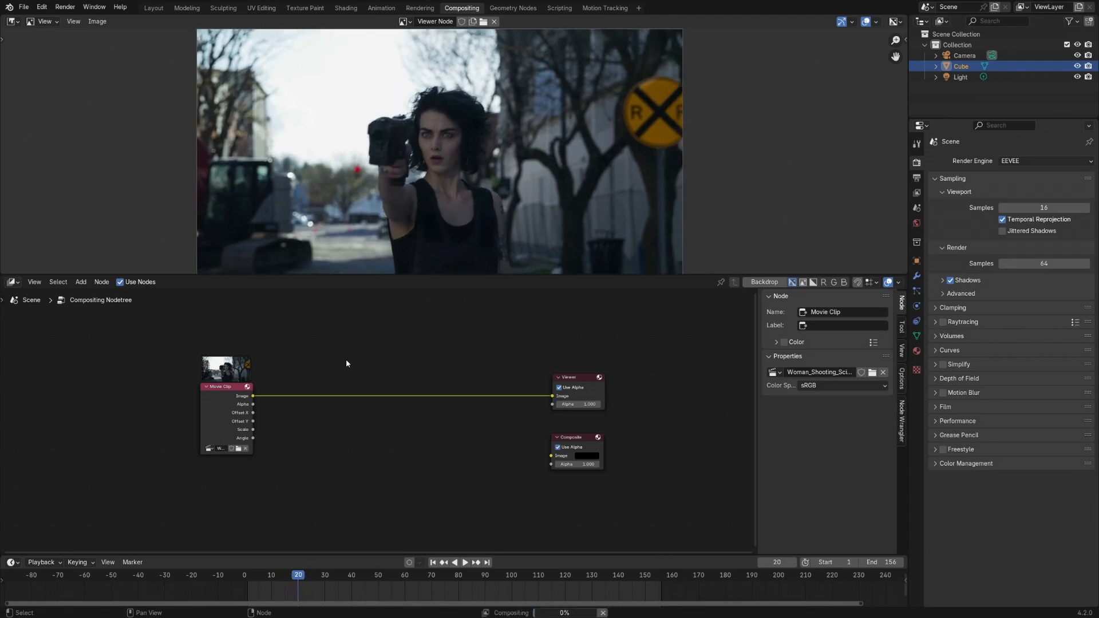
key("Left")
key("Left")
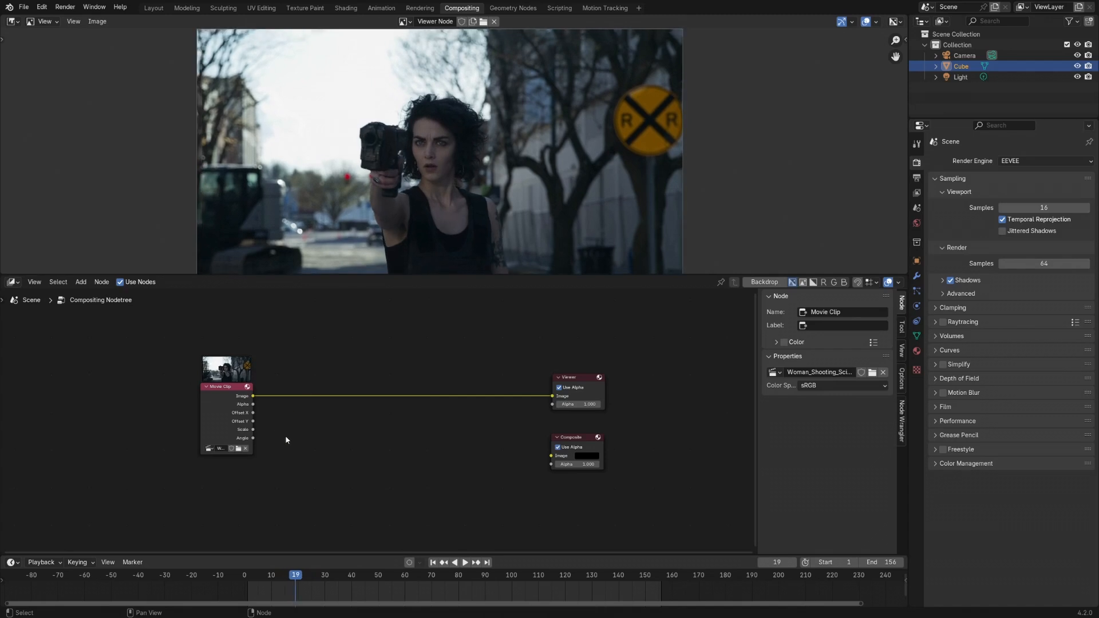
Step: Add an Image node below the Movie Clip node and load tracking_dots_01.png into it
middle_click_drag(291, 461, 304, 428, "shift")
key("shift+a")
mouse_move(304, 425)
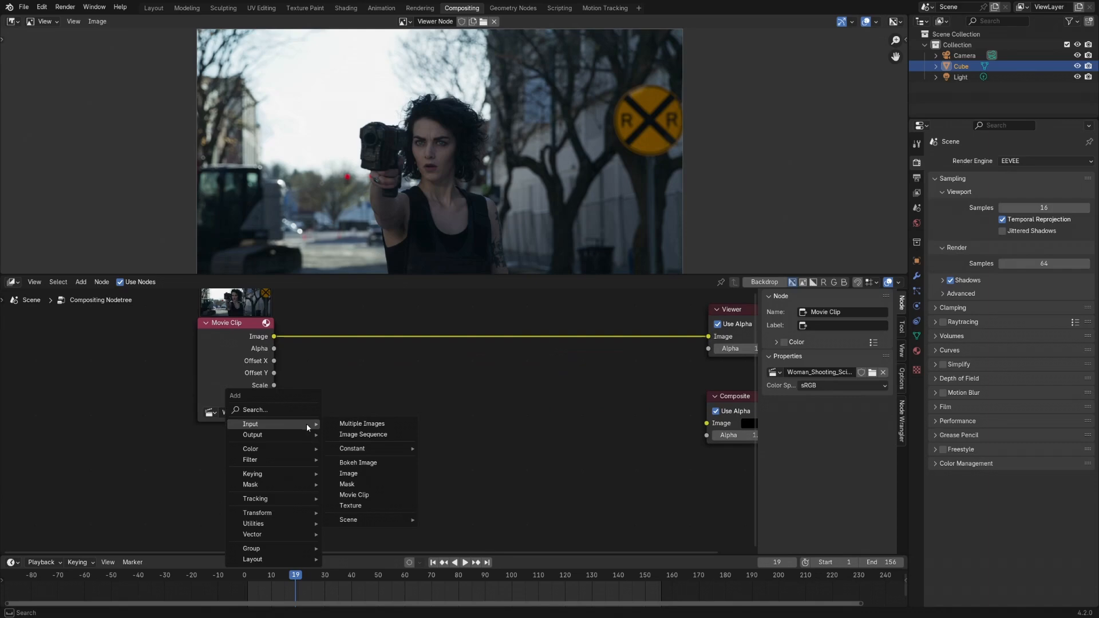
left_click(355, 474)
left_click(343, 441)
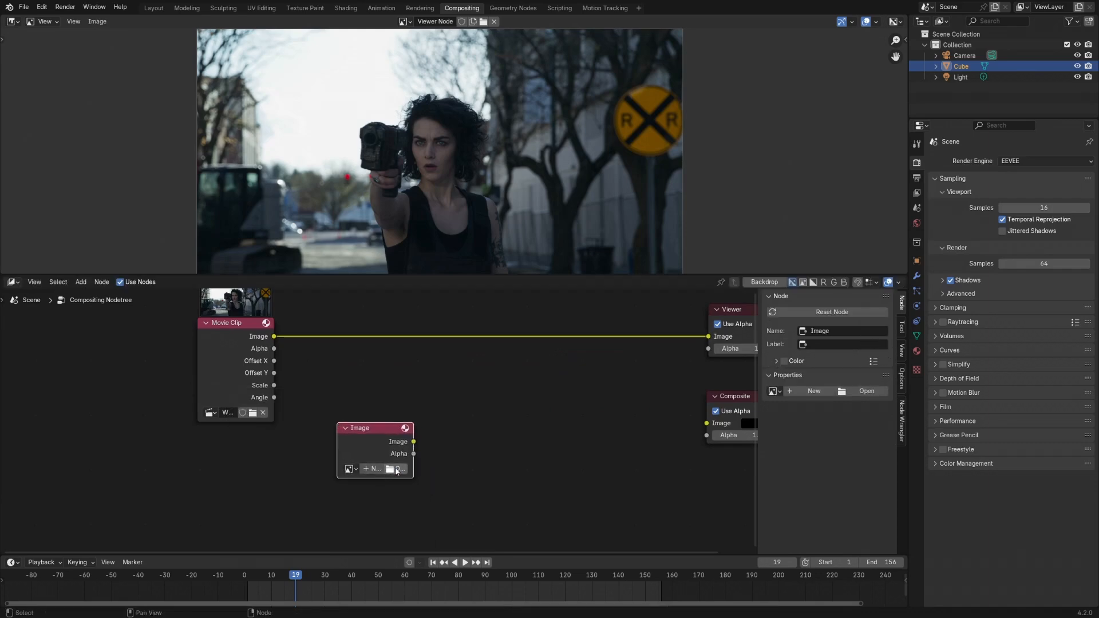
left_click(374, 468)
left_click(304, 323)
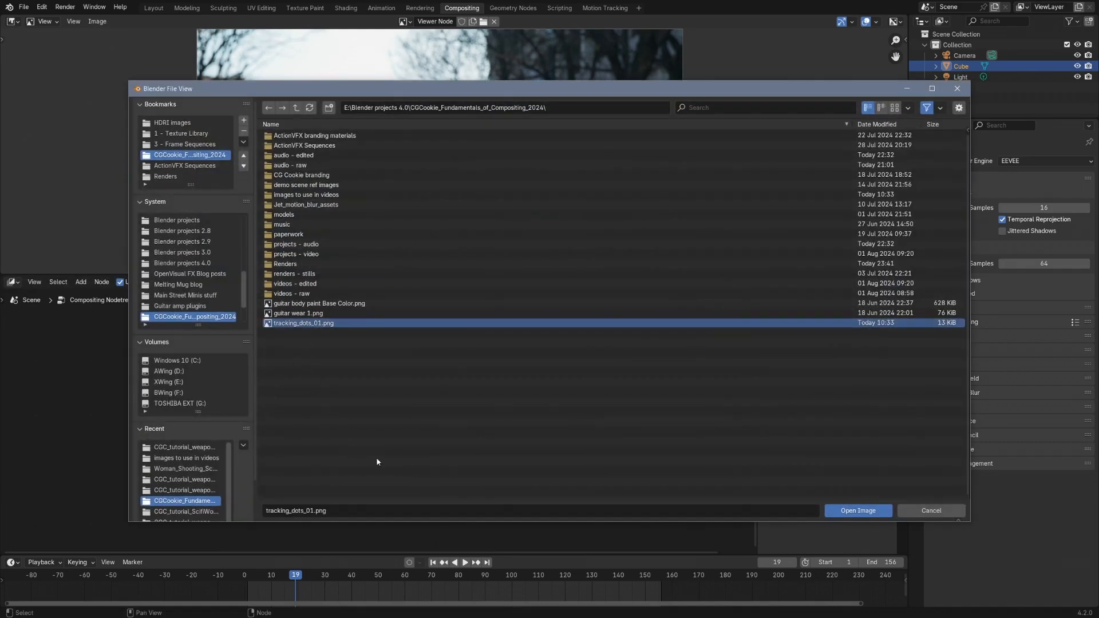
left_click(857, 510)
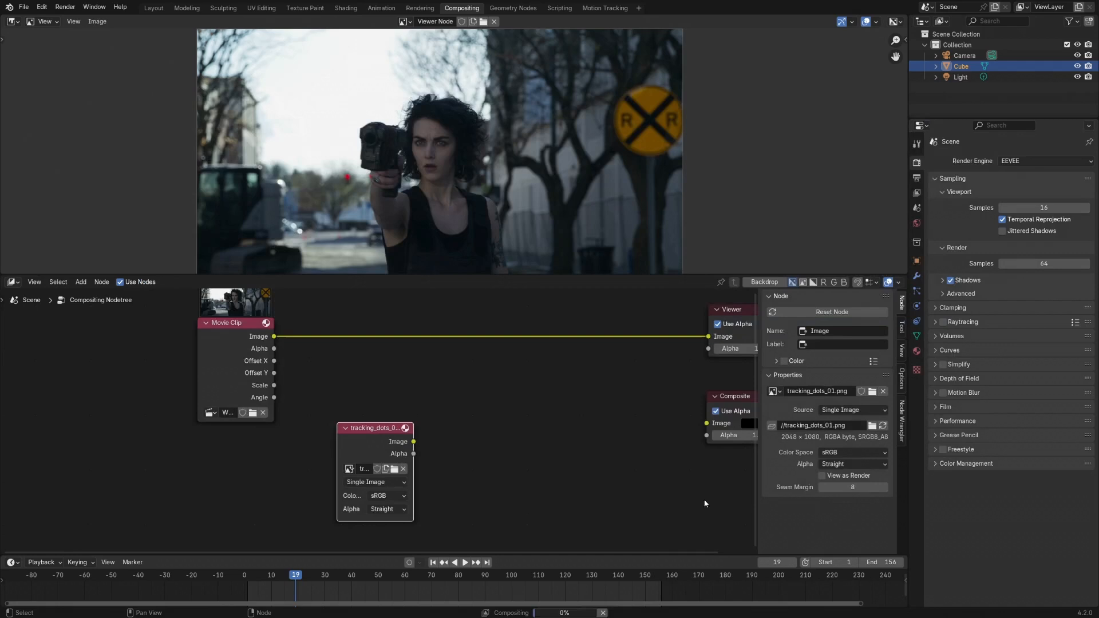
Step: Preview the tracking dots image in the Viewer and place its node beneath the Movie Clip node
left_click(374, 433, "ctrl+shift")
left_click_drag(374, 434, 211, 482)
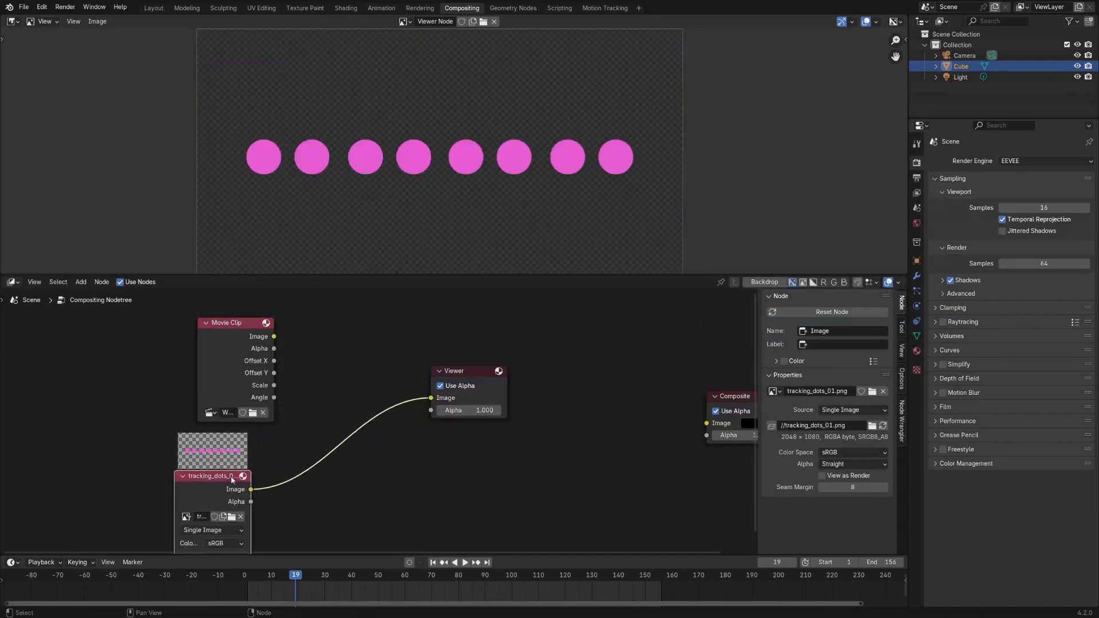
middle_click_drag(357, 386, 312, 384)
left_click_drag(431, 370, 524, 371)
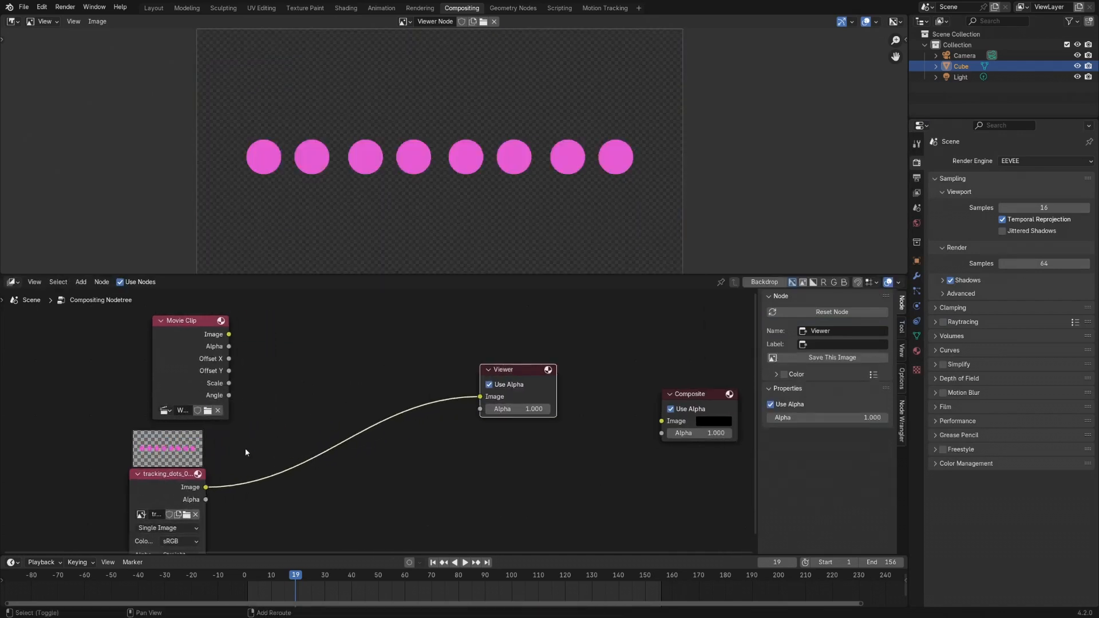
Step: Connect the Movie Clip image back to the Viewer and move the Viewer near the Composite node
middle_click_drag(246, 450, 268, 411)
left_click(196, 322, "ctrl+shift")
left_click_drag(283, 307, 531, 329)
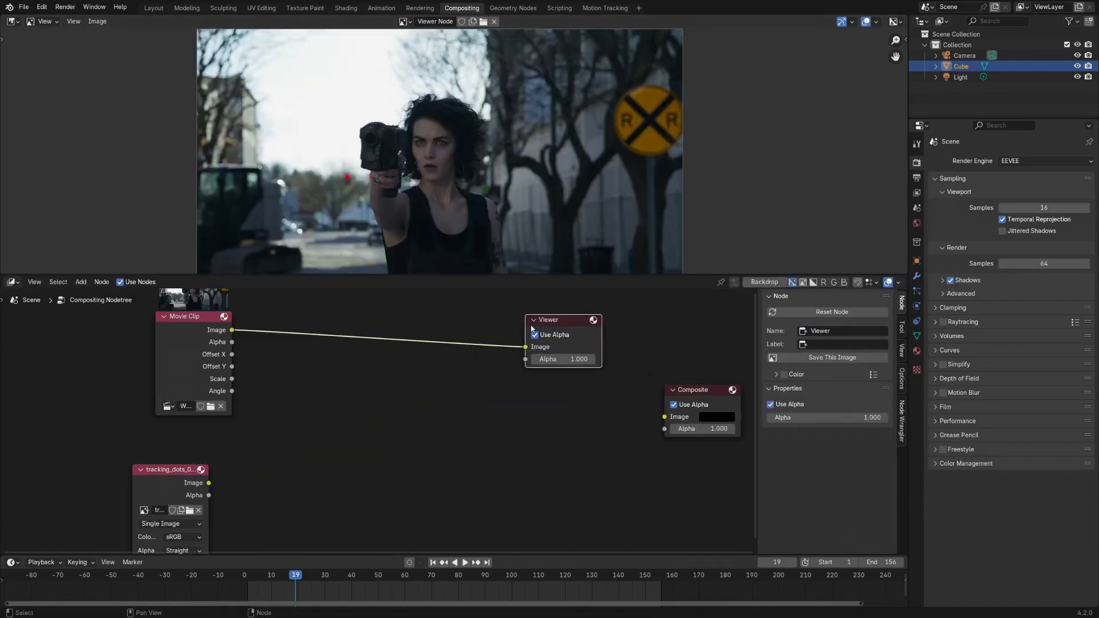
Step: Insert an Alpha Over node between the Movie Clip and Viewer, with the tracking dots image as its second image input
left_click(344, 408)
key("shift+a")
mouse_move(328, 440)
mouse_move(413, 451)
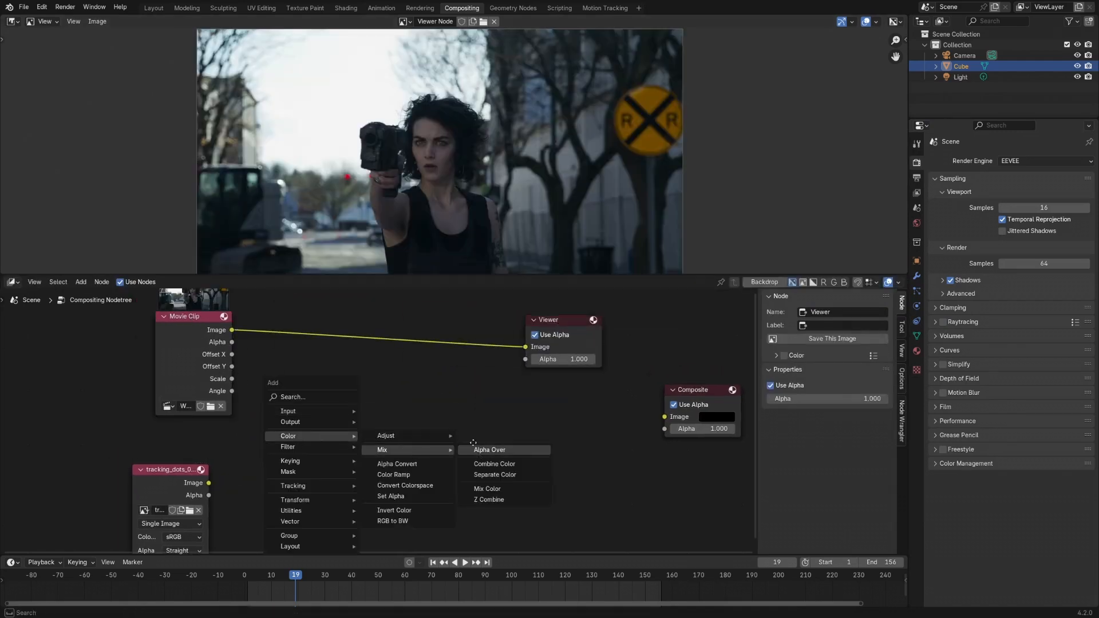
left_click(490, 450)
left_click(420, 349)
left_click_drag(208, 484, 383, 401)
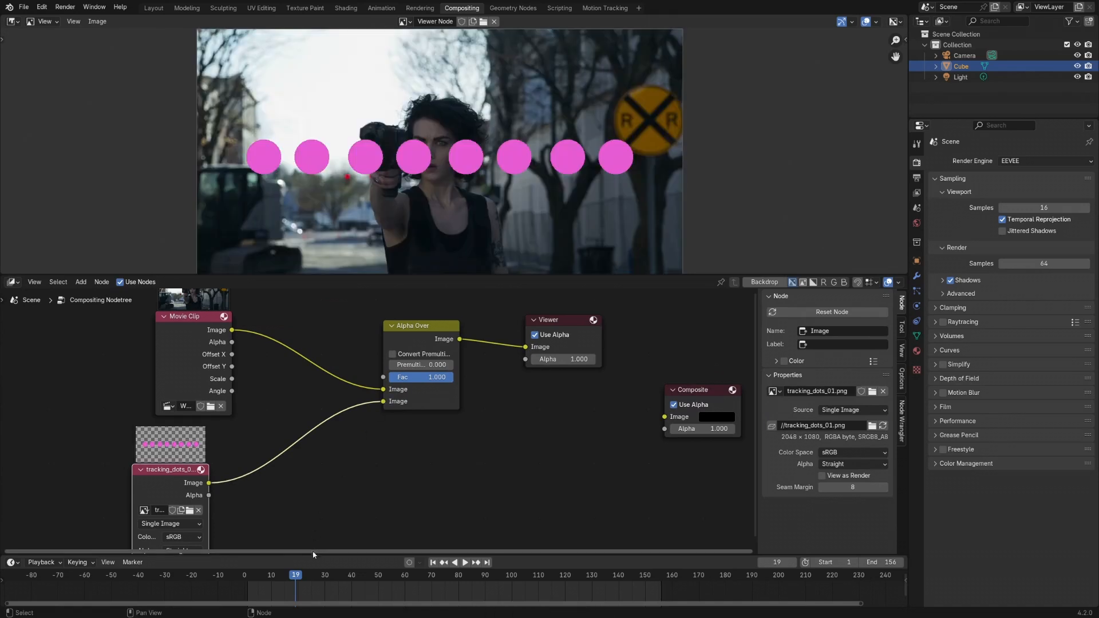
Step: Play and scrub the composite around frame 17 to check the dots over the moving footage
key("space")
left_click_drag(294, 579, 283, 602)
key("space")
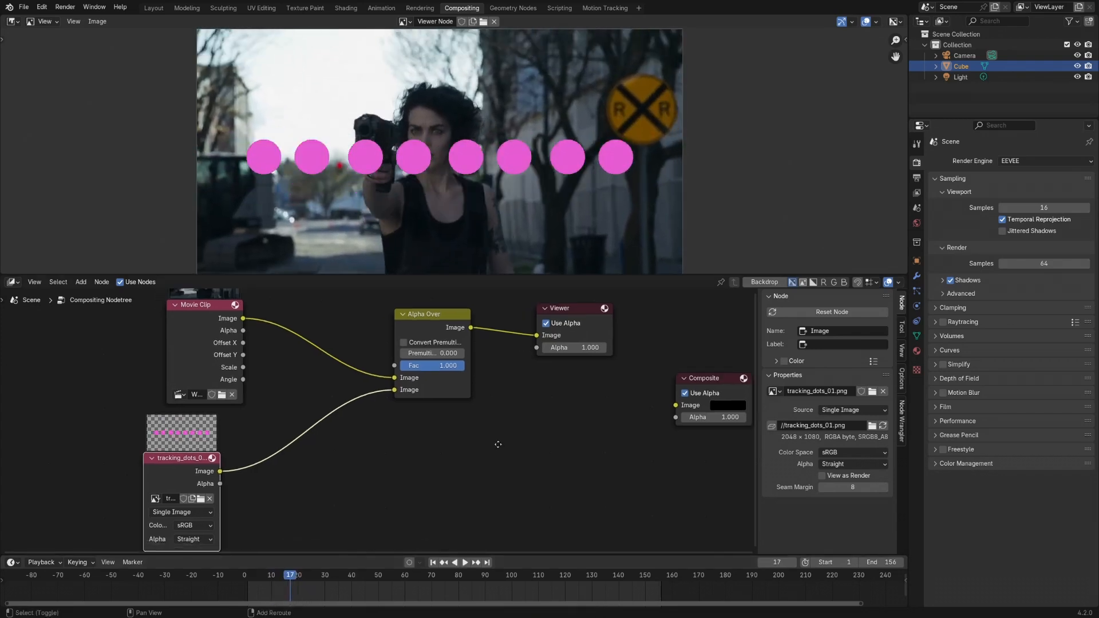
Step: Space out the node tree, moving Alpha Over and Viewer away from the vertically aligned Movie Clip and tracking dots nodes
scroll(480, 434, "down", 3)
left_click_drag(526, 343, 568, 345)
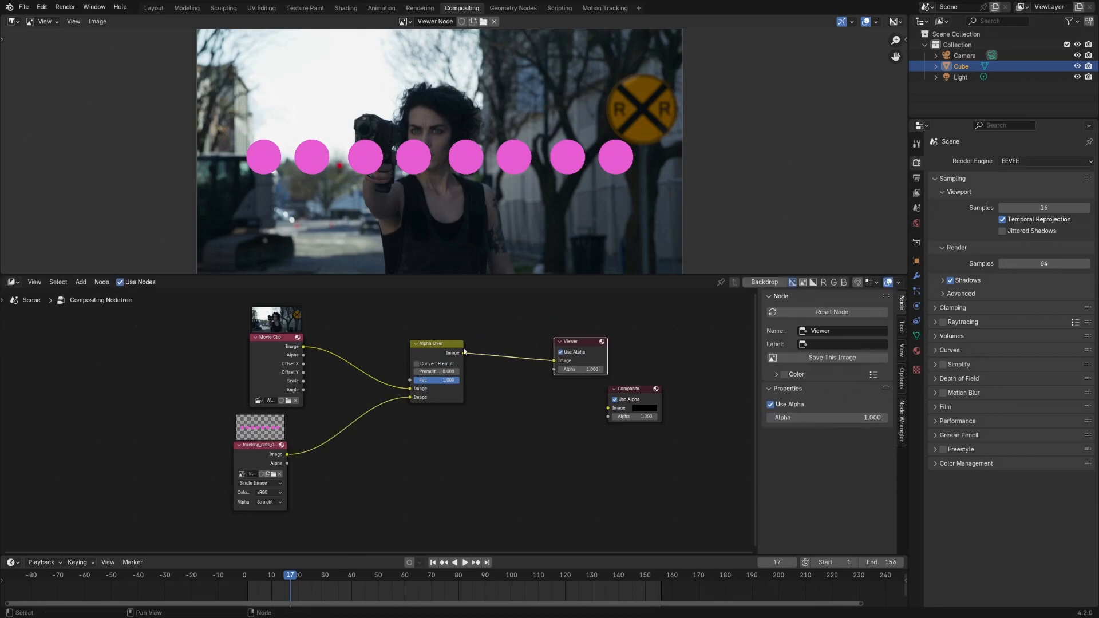
left_click_drag(444, 344, 480, 342)
left_click_drag(575, 341, 621, 335)
middle_click_drag(443, 404, 466, 407)
scroll(373, 355, "up", 3)
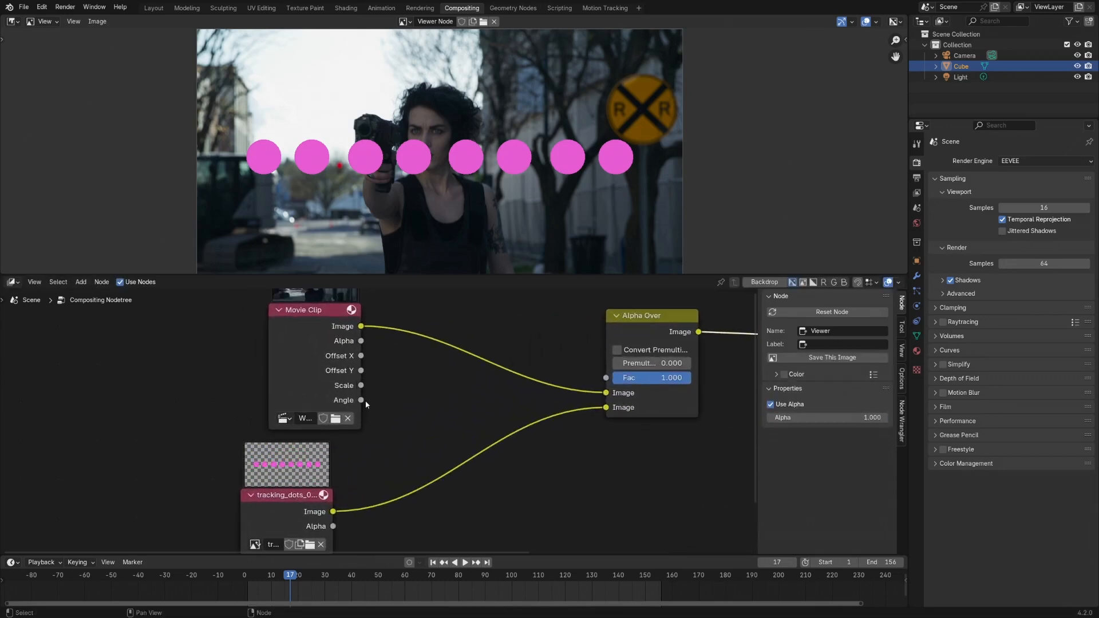
middle_click_drag(391, 377, 396, 394)
left_click_drag(329, 329, 303, 324)
left_click_drag(296, 511, 294, 510)
middle_click_drag(356, 377, 390, 388)
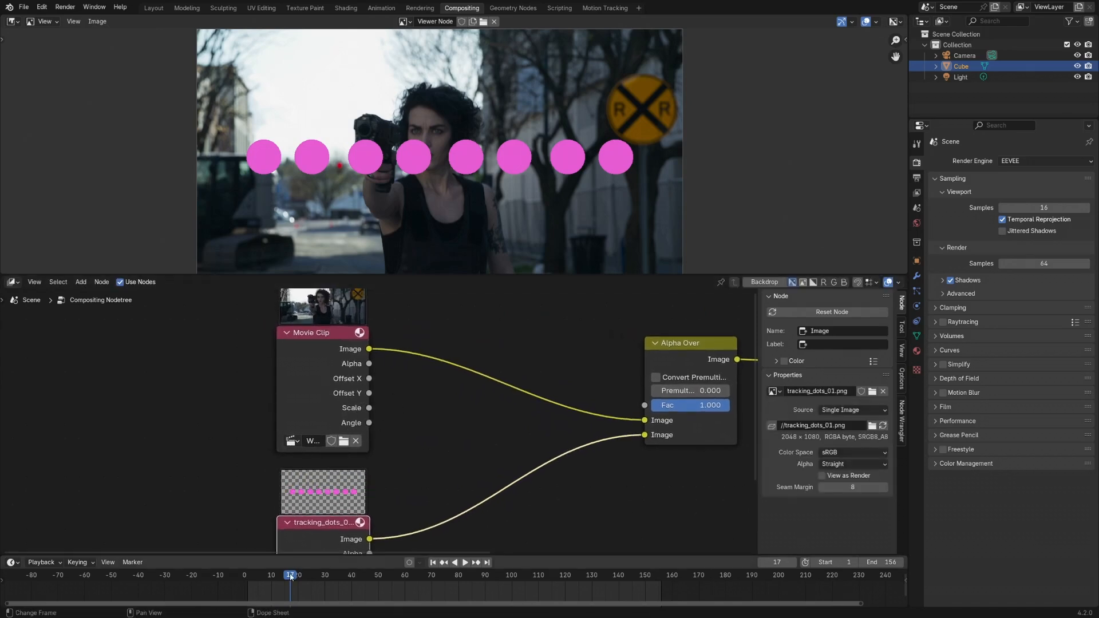
Step: Play the composite again and examine the dots against the clip at frame 19
key("space")
left_click_drag(301, 580, 296, 578)
middle_click_drag(445, 437, 448, 436)
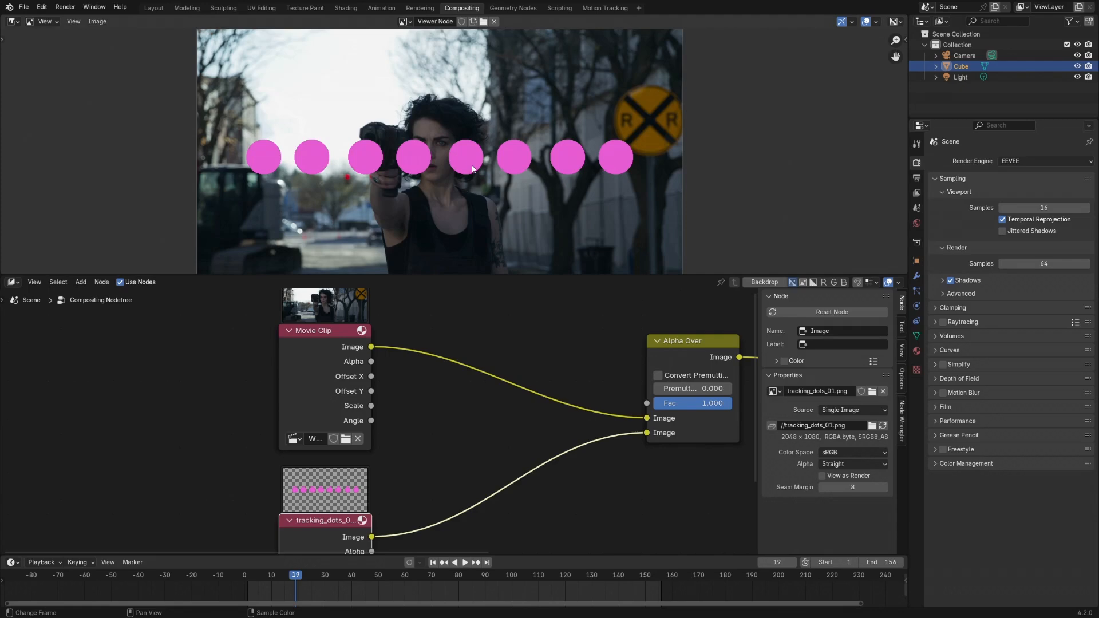
middle_click_drag(472, 169, 484, 188, "ctrl")
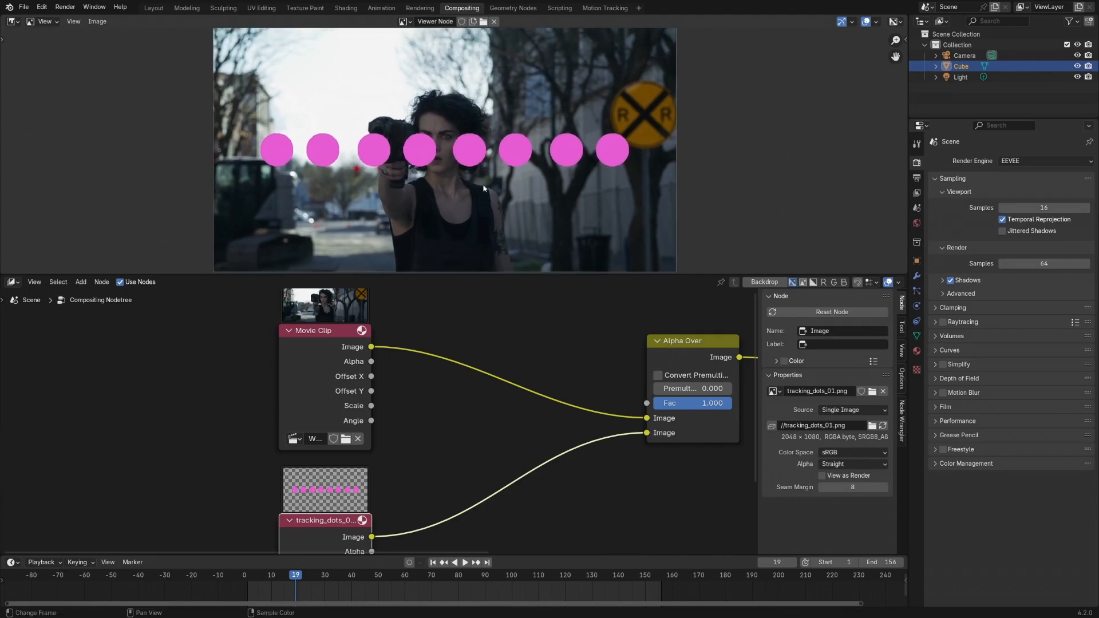
Step: In the Motion Tracking workspace, enable 2D Stabilization and add Left_track to the tracks for location
left_click(605, 8)
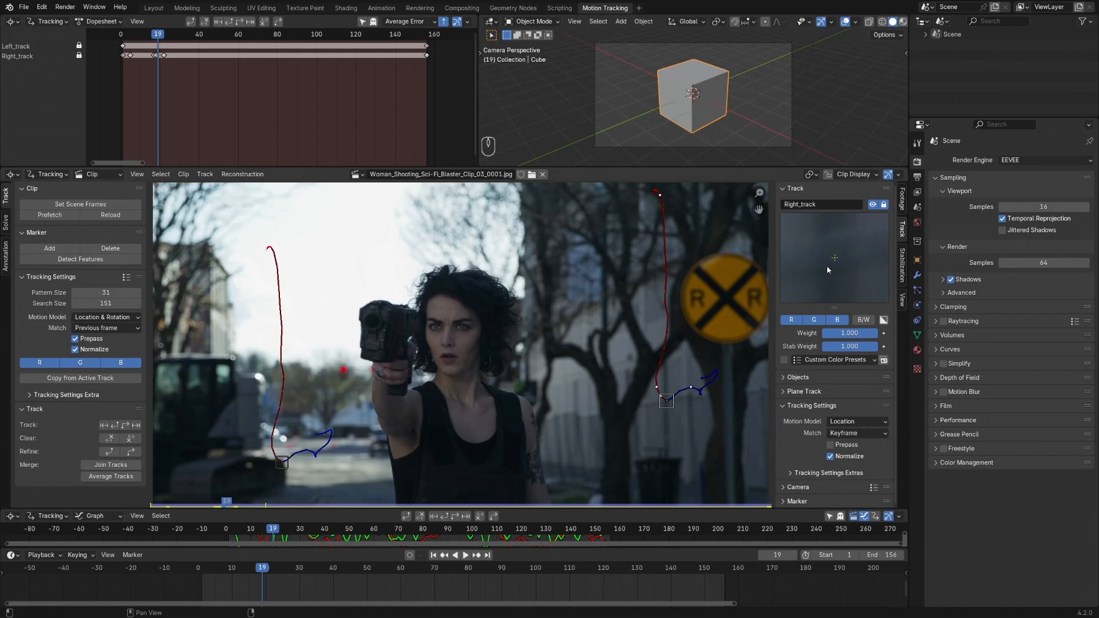
left_click(904, 267)
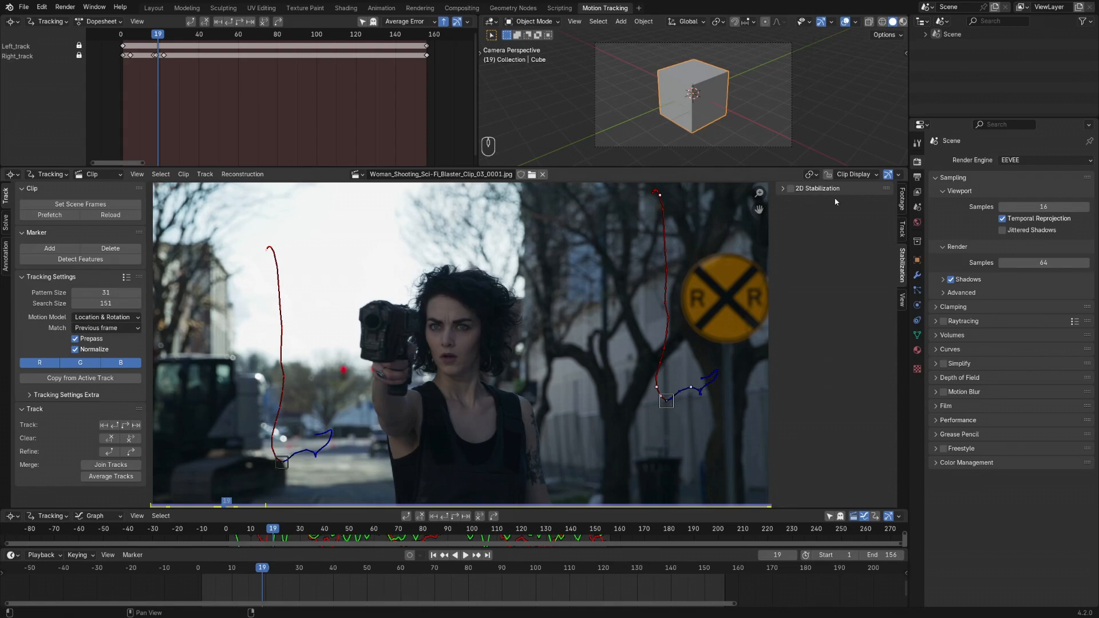
left_click(783, 189)
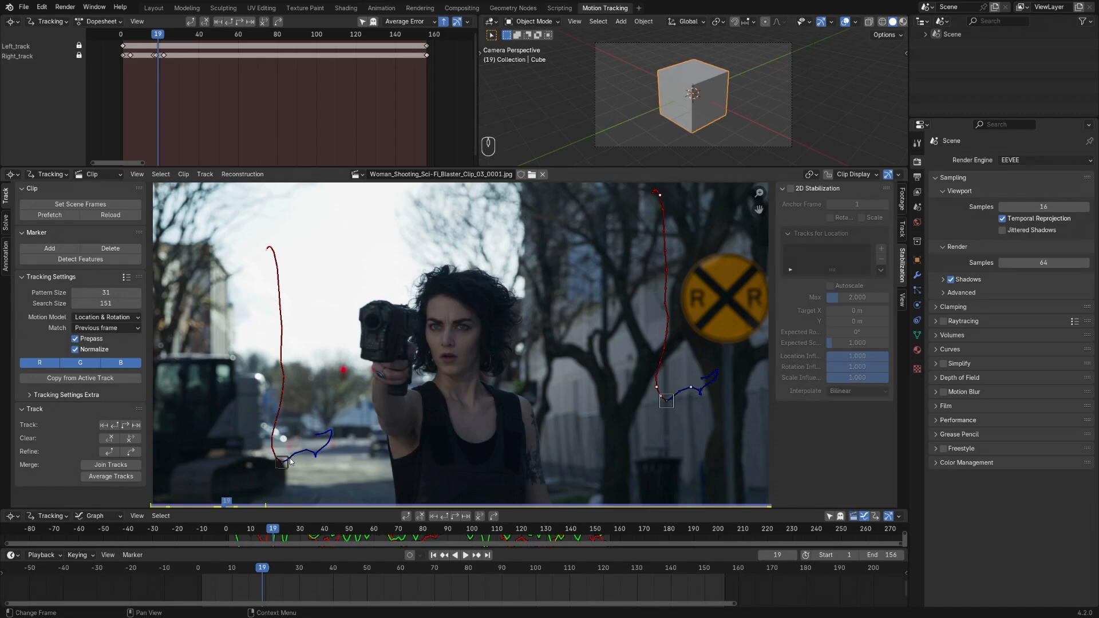
left_click(790, 189)
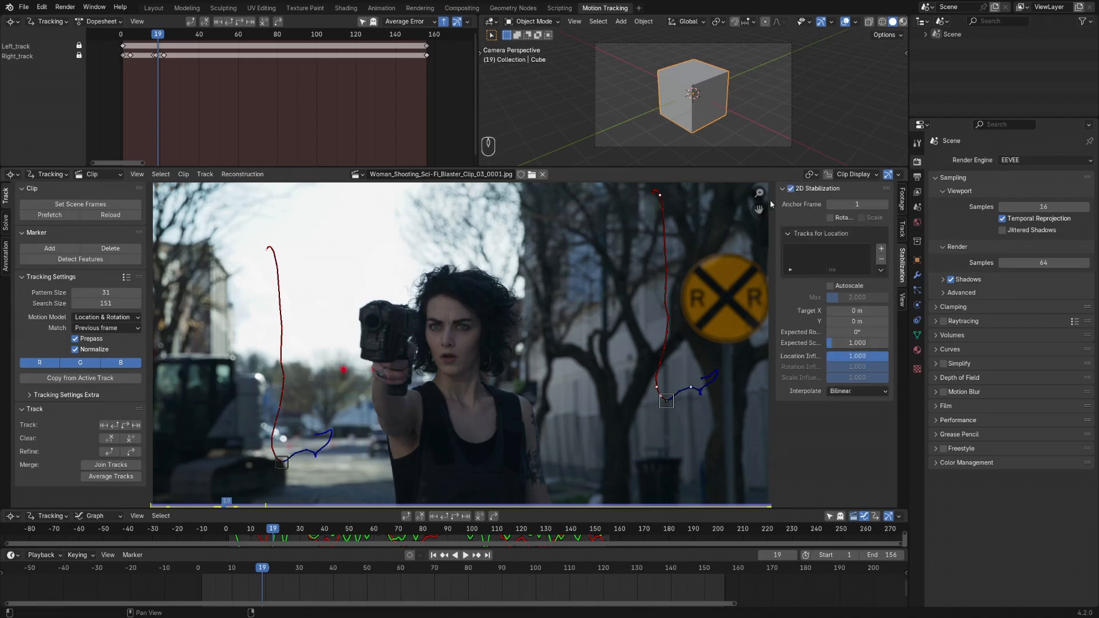
left_click(287, 465)
left_click(882, 250)
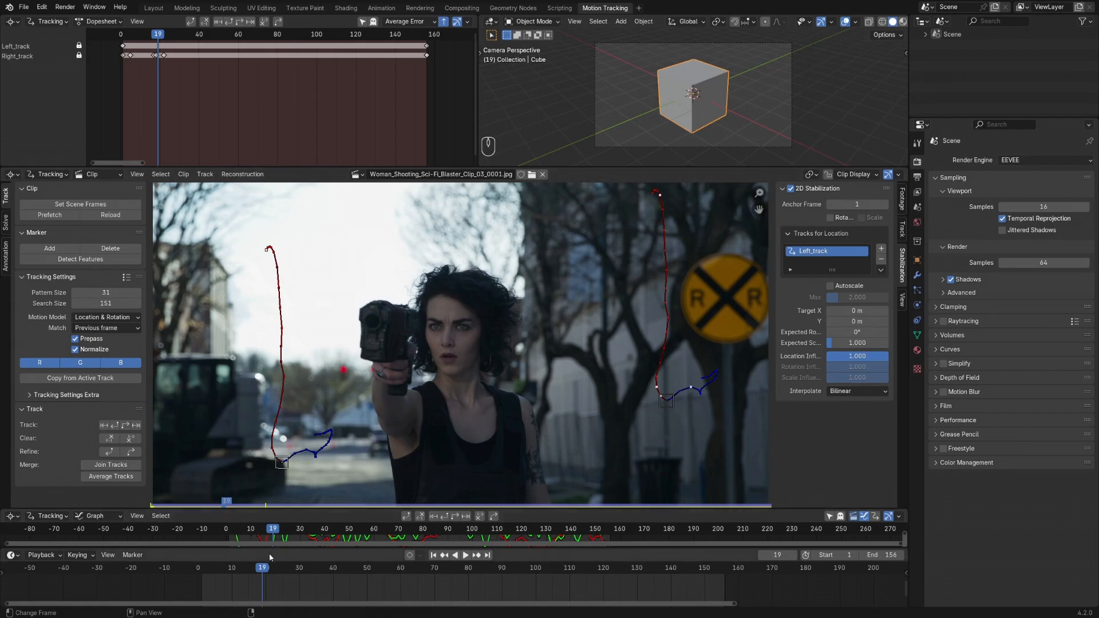
Step: Turn on Show Stable in the clip display options to preview the stabilized footage
middle_click_drag(450, 368, 450, 381, "ctrl")
left_click(854, 175)
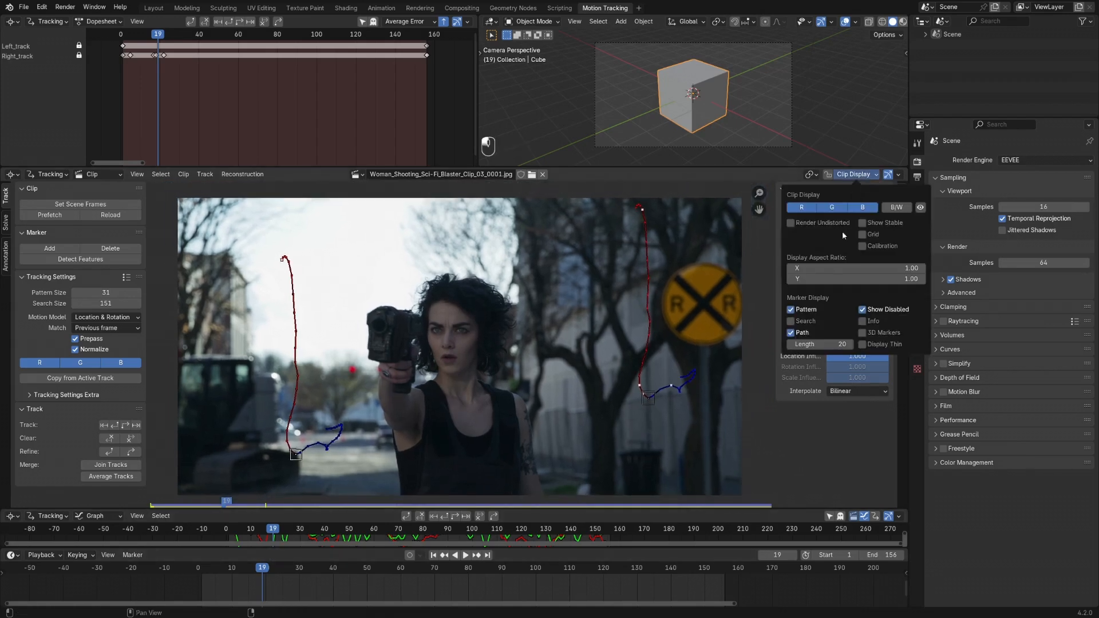
left_click(882, 225)
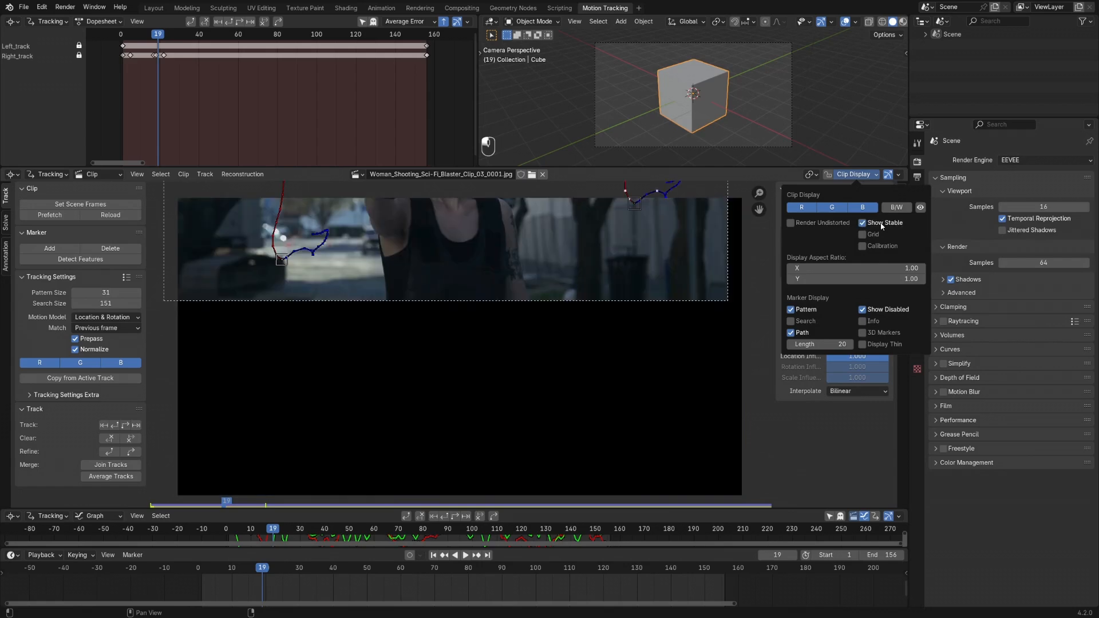
Step: Scrub the stabilized clip back to frame 1 and forward to frame 6 to examine how the frame shifts
left_click_drag(264, 572, 232, 615)
key("shift+Left")
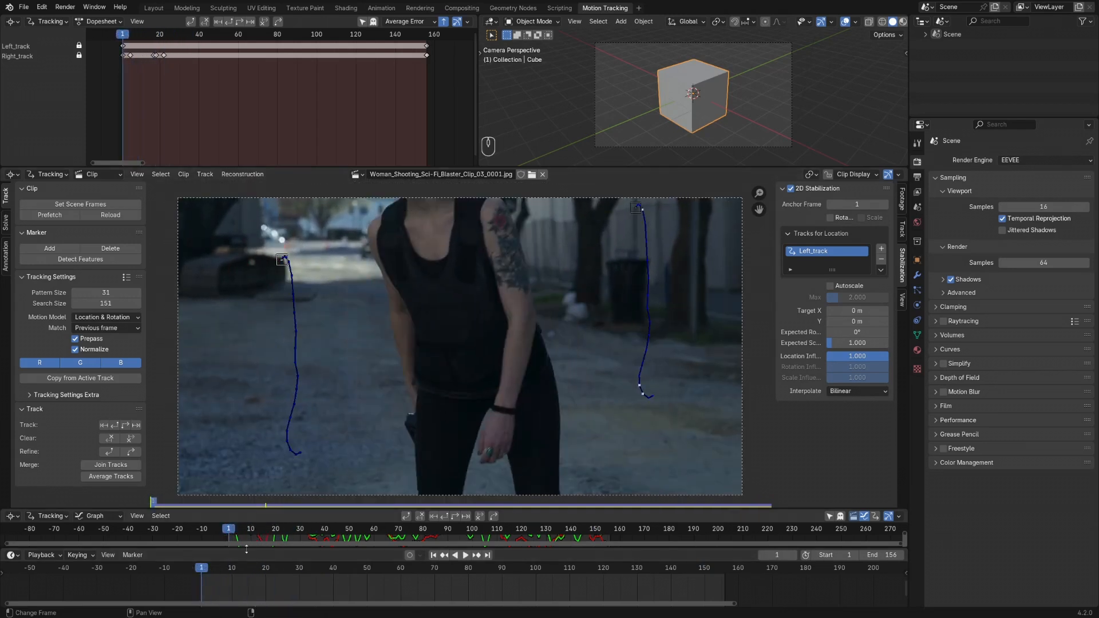
mouse_move(213, 573)
left_mouse_down()
mouse_move(479, 582)
mouse_move(277, 585)
mouse_move(435, 606)
mouse_move(665, 579)
mouse_move(218, 593)
left_mouse_up()
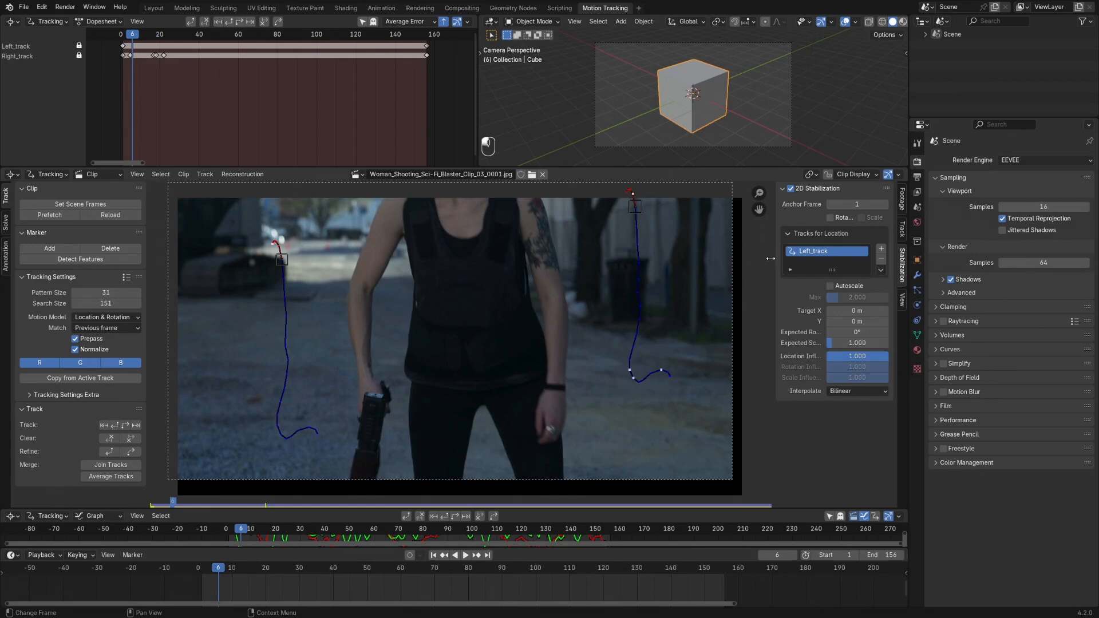
Step: Enable Rotation in 2D Stabilization, add Right_track to the tracks for rotation/scale, and scrub the clip to frame 9
left_click_drag(775, 255, 746, 255)
left_click(813, 218)
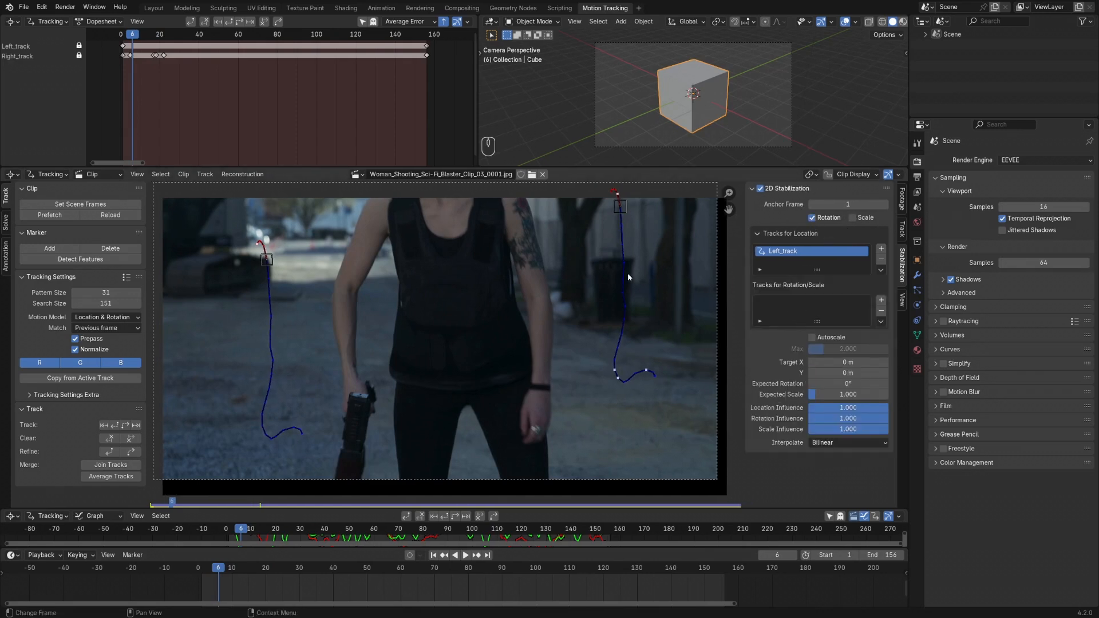
left_click(882, 300)
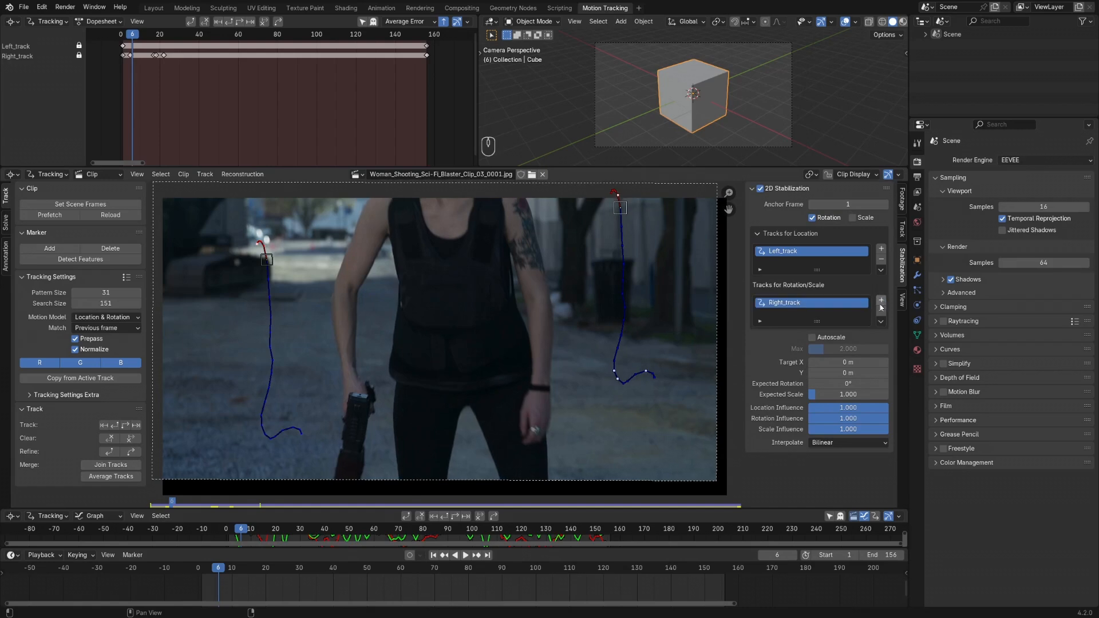
mouse_move(223, 580)
left_mouse_down()
mouse_move(397, 576)
mouse_move(206, 581)
mouse_move(596, 576)
mouse_move(229, 578)
left_mouse_up()
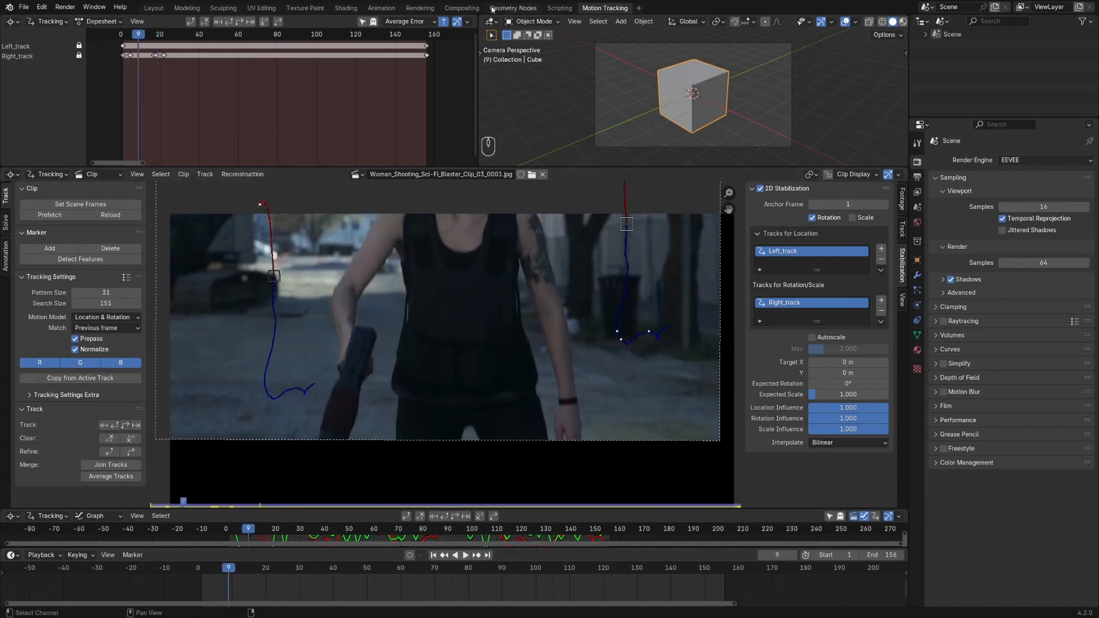
Step: In the Compositing workspace, play the composite through frame 18 to examine the dots against the footage
left_click(461, 8)
middle_click_drag(339, 376, 380, 369)
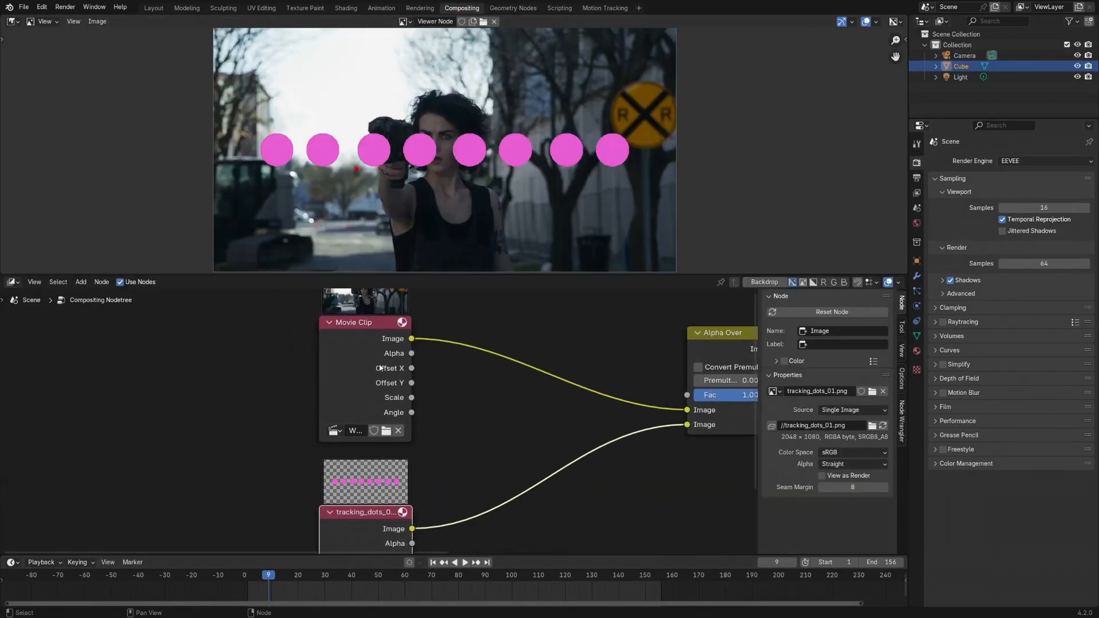
key("space")
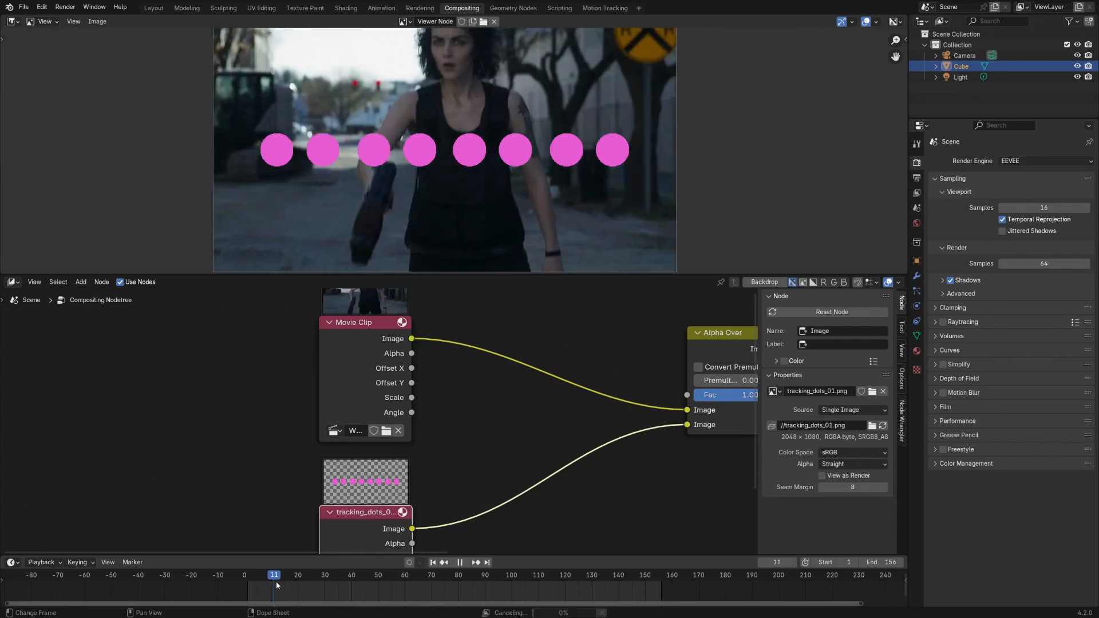
key("space")
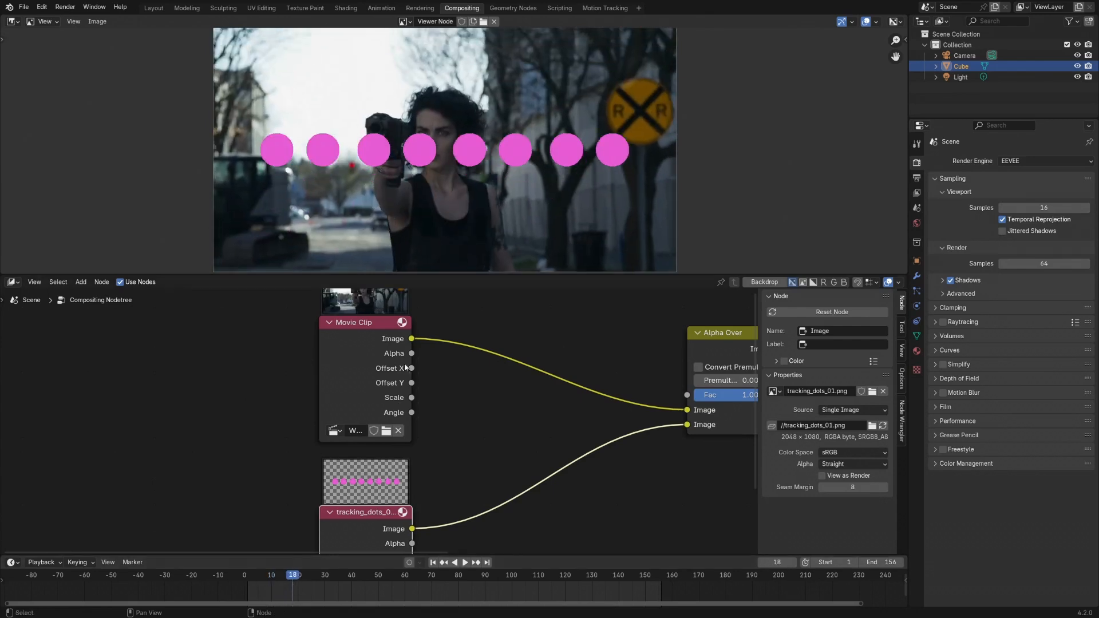
Step: Insert a Transform node between Movie Clip and Alpha Over, linking the clip's Offset X, Offset Y and Angle to its X, Y and Angle
middle_click_drag(456, 417, 458, 398)
scroll(458, 397, "down", 1)
left_click_drag(359, 327, 289, 332)
left_click_drag(386, 498, 320, 504)
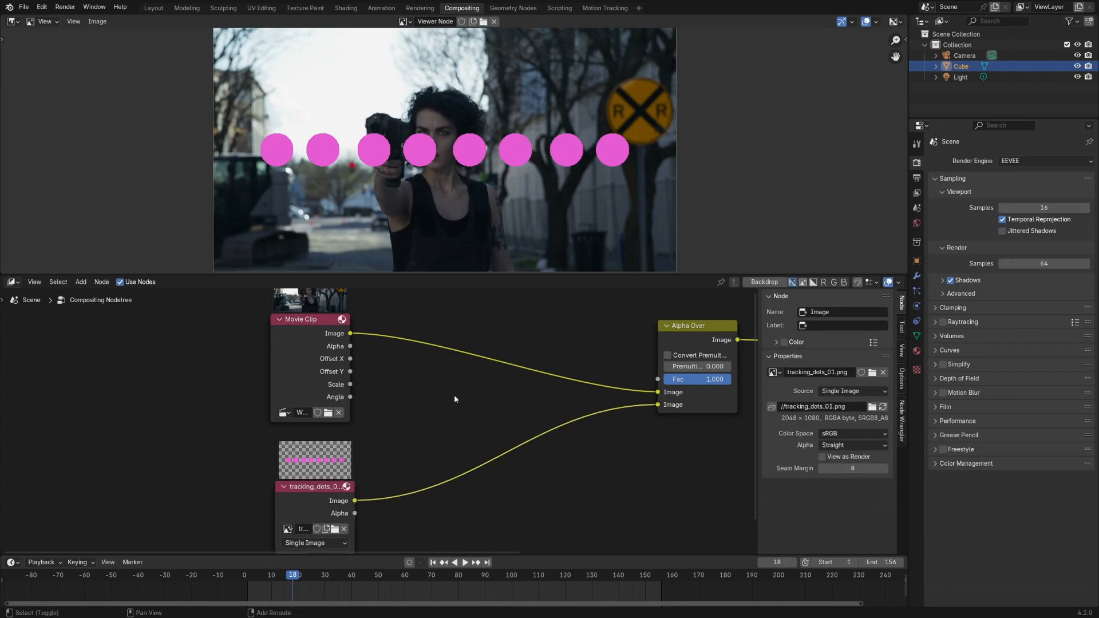
key("shift+a")
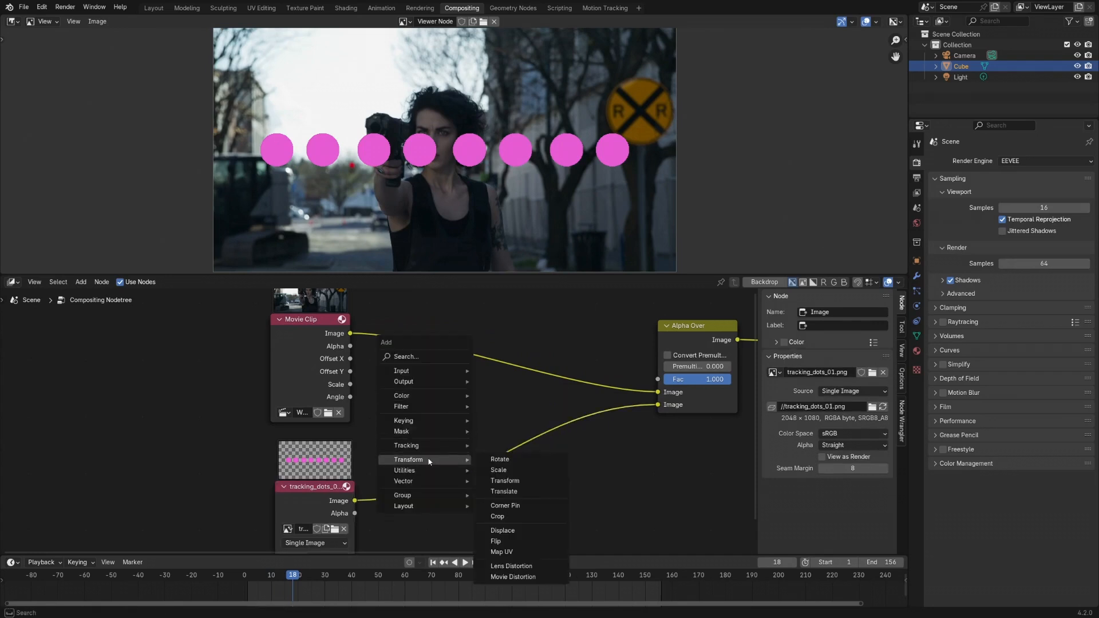
left_click(500, 481)
left_click(470, 310)
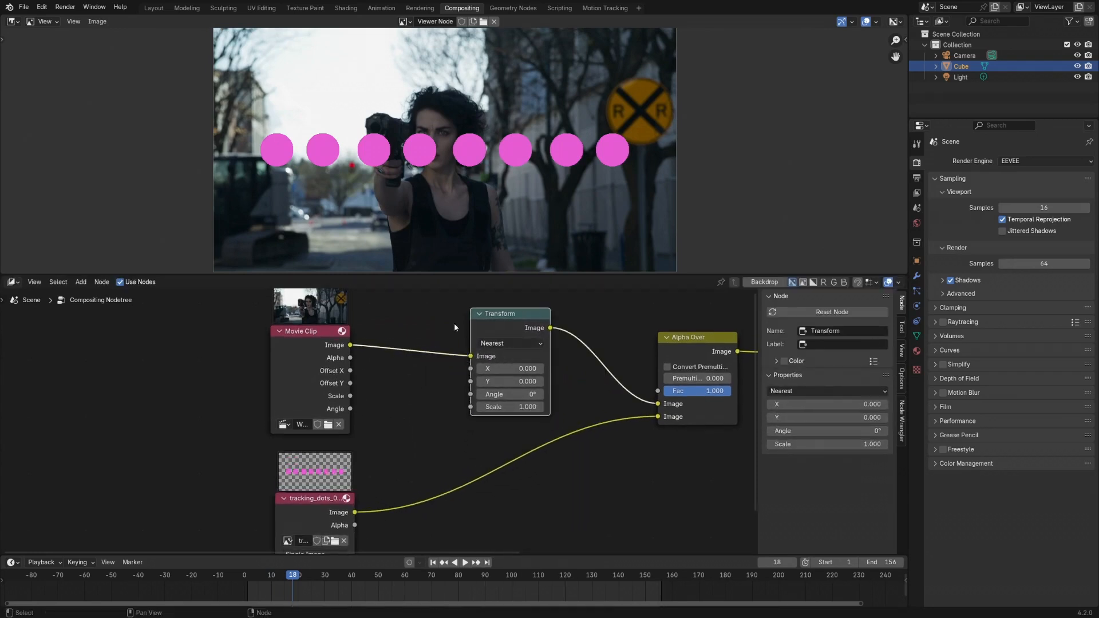
mouse_move(470, 369)
left_mouse_down()
mouse_move(350, 370)
mouse_move(470, 381)
left_mouse_up()
left_click_drag(350, 409, 471, 394)
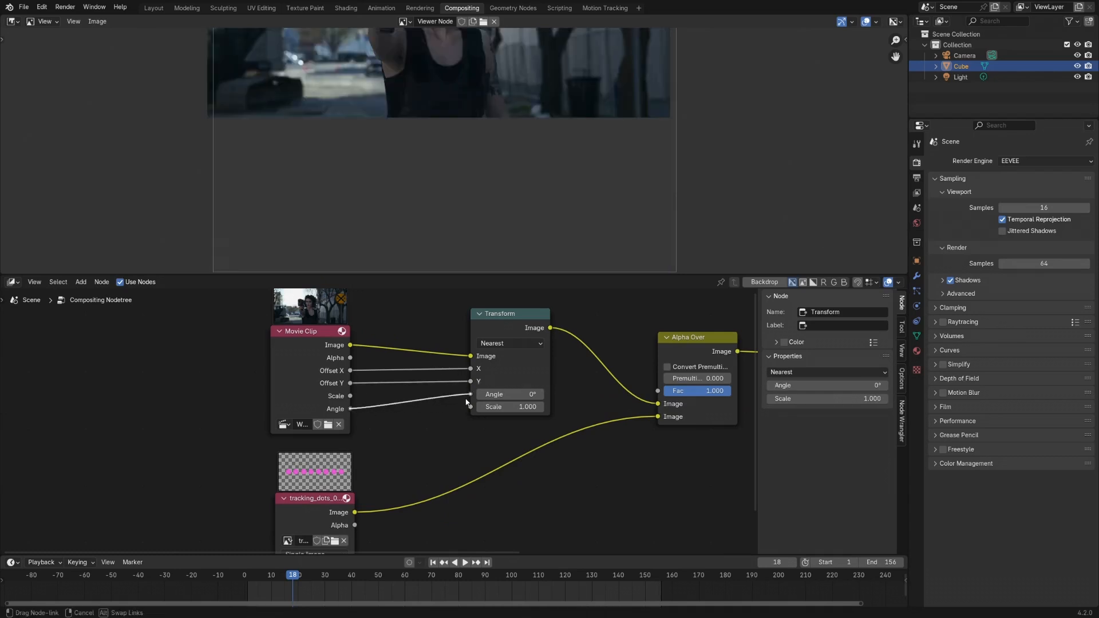
Step: Play and scrub the composite through frame 17 to examine how the transformed footage moves behind the dots
left_click(276, 578)
key("space")
left_click_drag(276, 581, 300, 615)
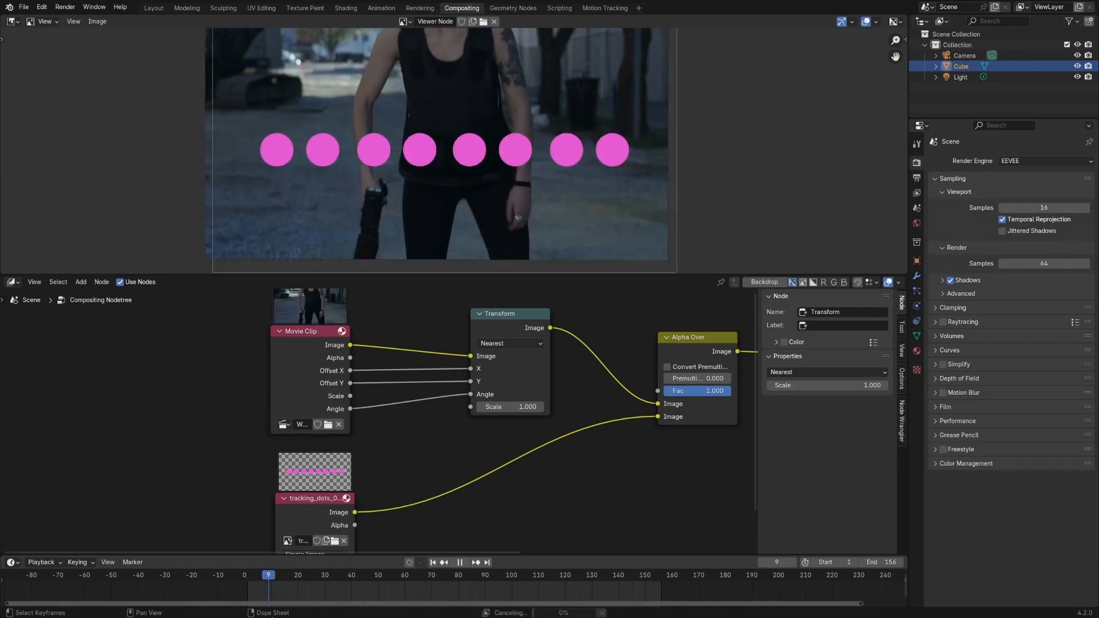
key("Escape")
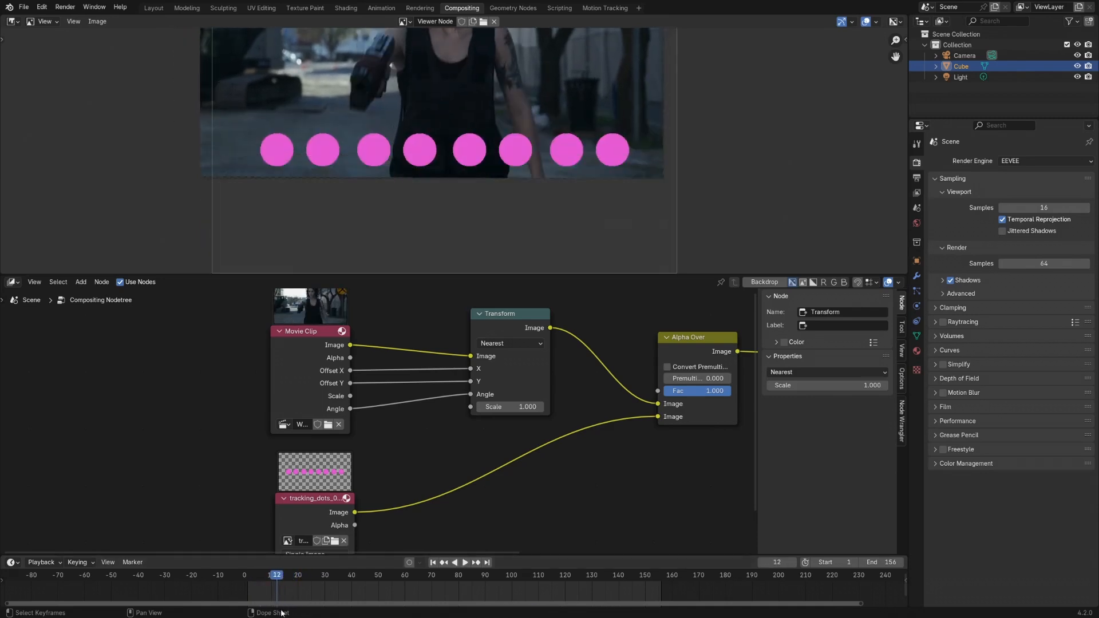
middle_click_drag(500, 147, 501, 199)
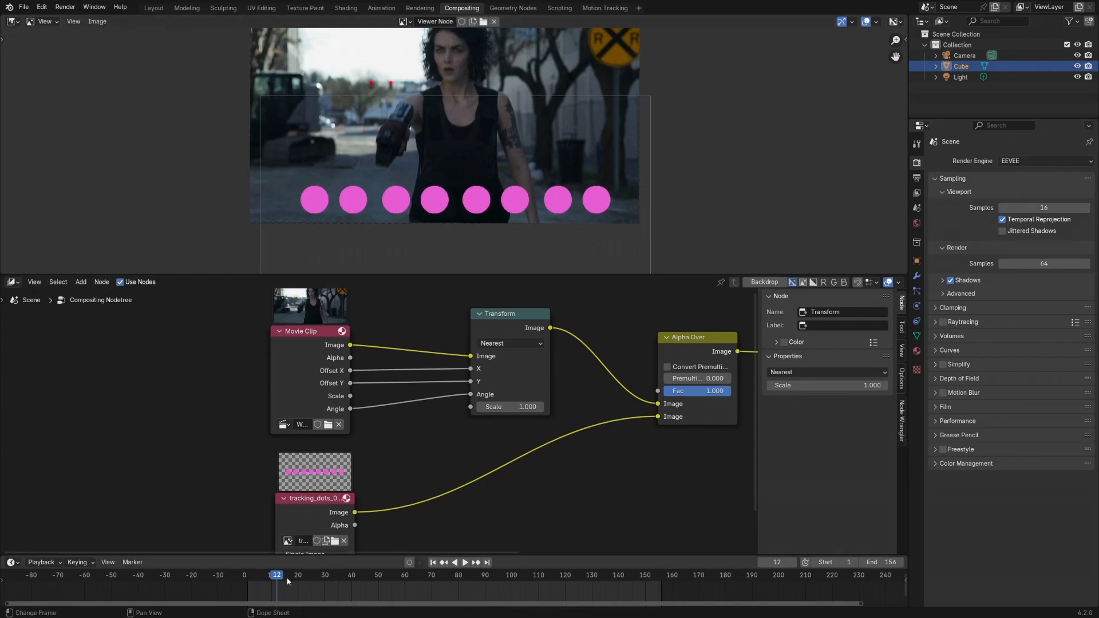
key("space")
mouse_move(294, 580)
left_mouse_down()
mouse_move(269, 579)
mouse_move(290, 582)
left_mouse_up()
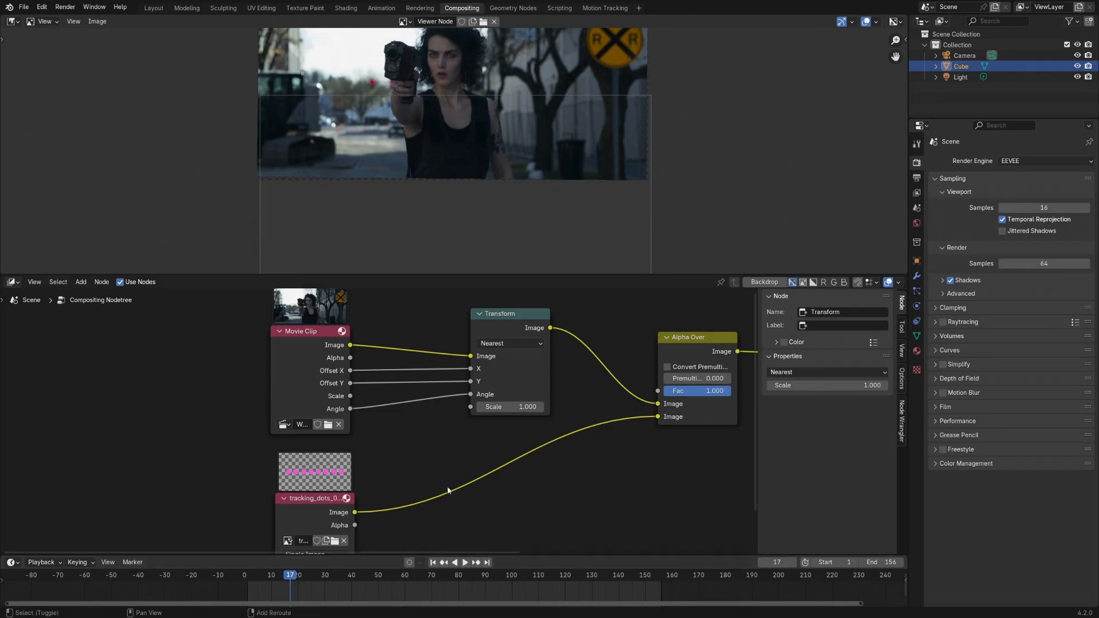
Step: Route the tracking dots image through the Transform node into Alpha Over's second Image input, and link the clip's image directly to the first
middle_click_drag(448, 486, 387, 450)
scroll(427, 382, "down", 1)
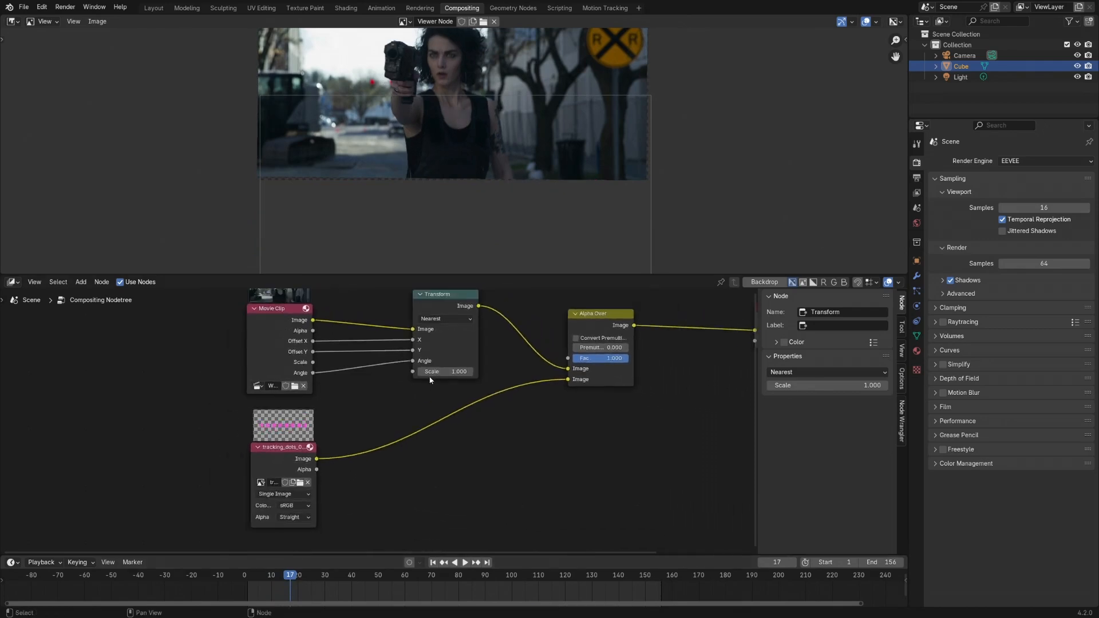
left_click(449, 295)
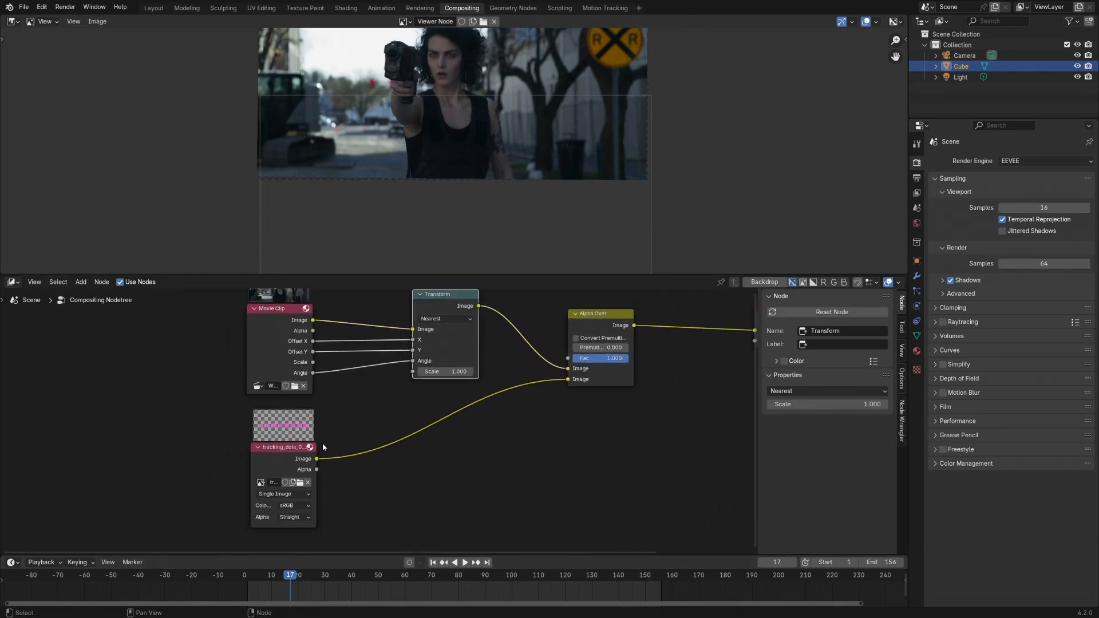
left_click_drag(317, 458, 412, 329)
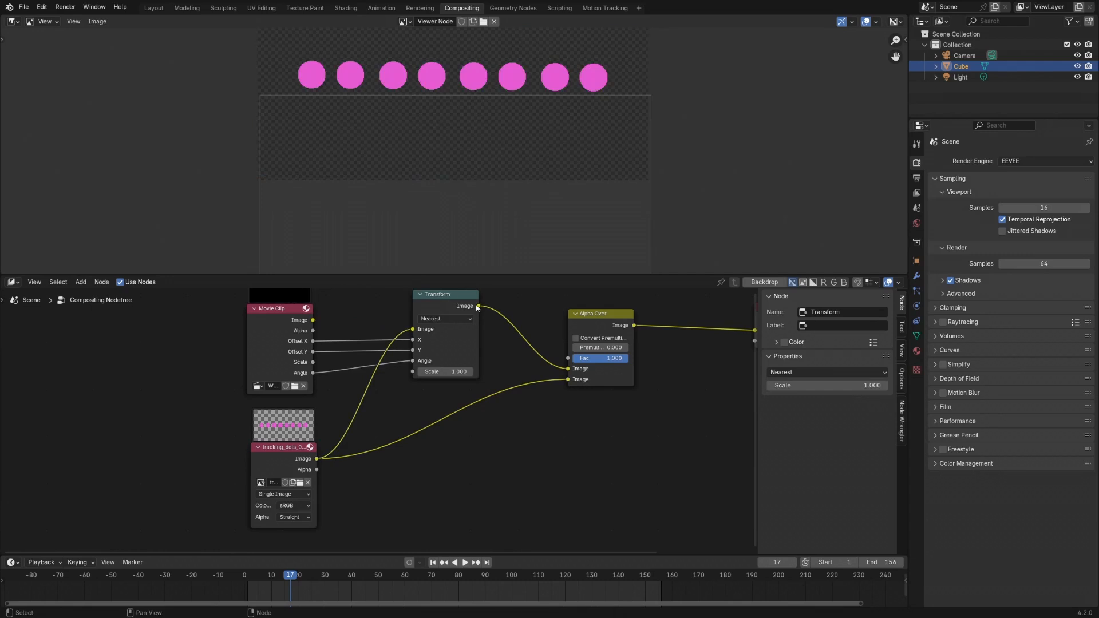
left_click_drag(480, 306, 570, 380)
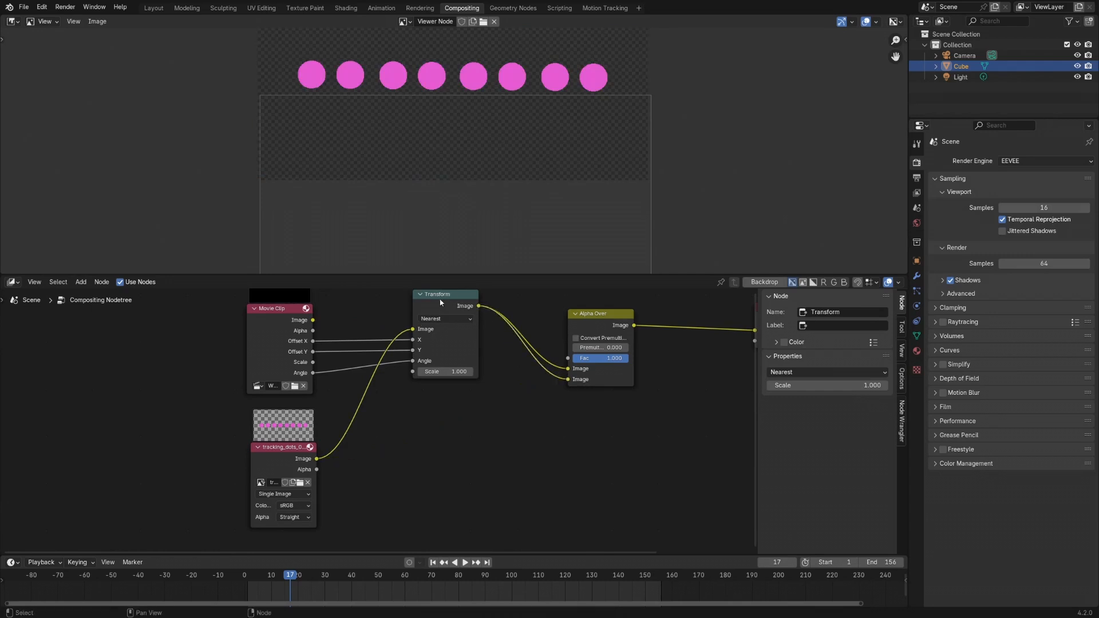
left_click_drag(444, 301, 440, 401)
left_click_drag(314, 321, 568, 369)
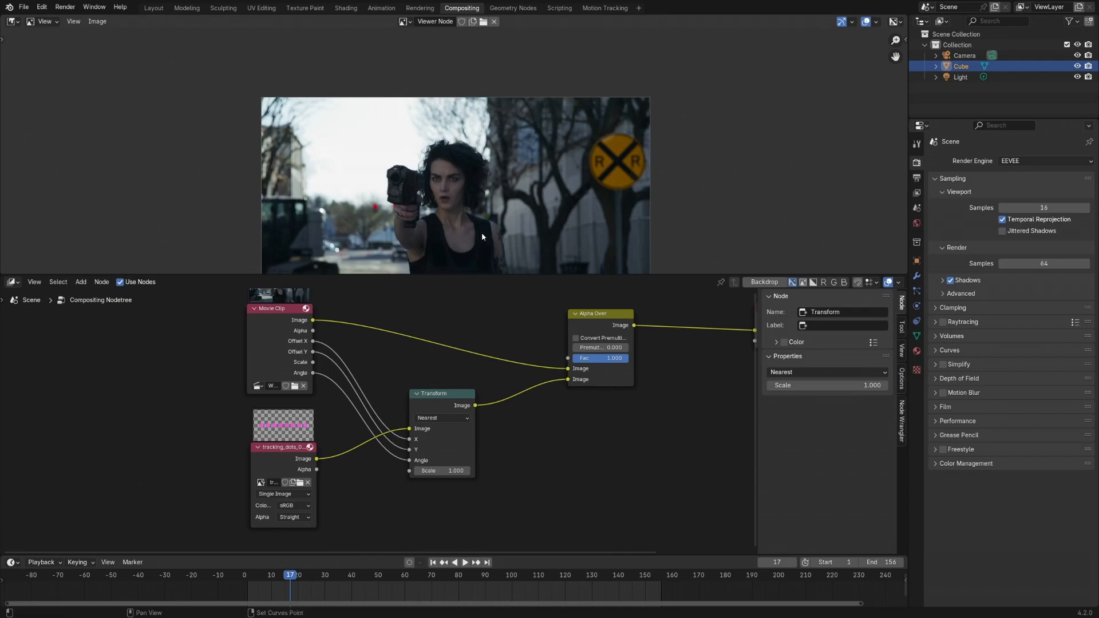
Step: Scrub the composite between frames 17 and 6 to examine how the transformed dots move over the clip
middle_click_drag(482, 233, 495, 181)
left_click_drag(292, 581, 277, 612)
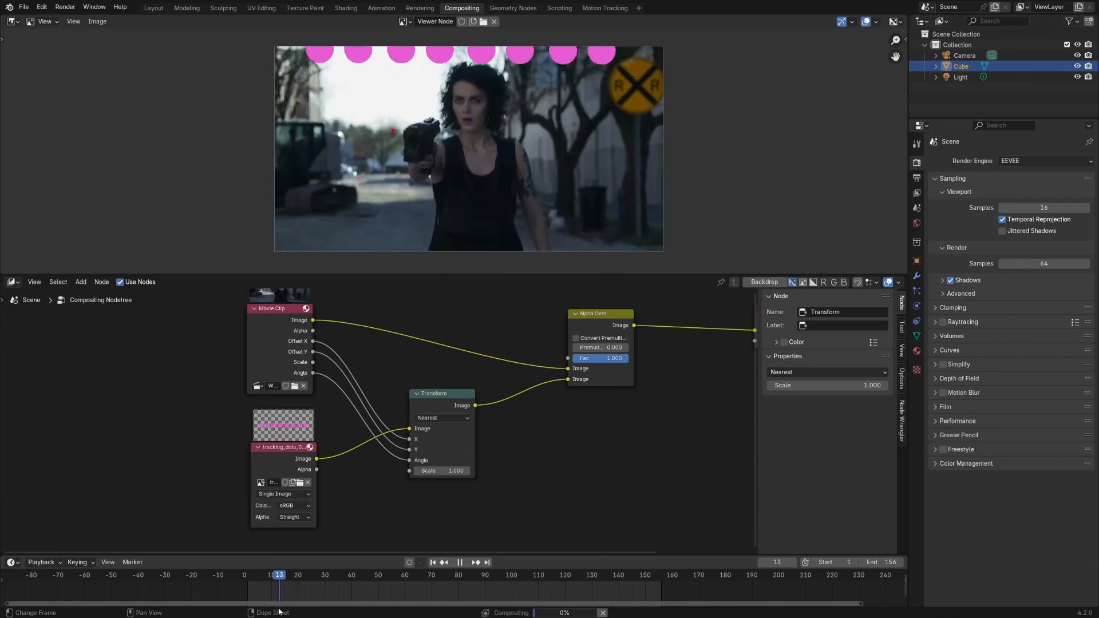
key("Escape")
Step: Spread out the node layout, leaving room between the Transform node and the Movie Clip and tracking dots nodes
left_click_drag(472, 417, 523, 397)
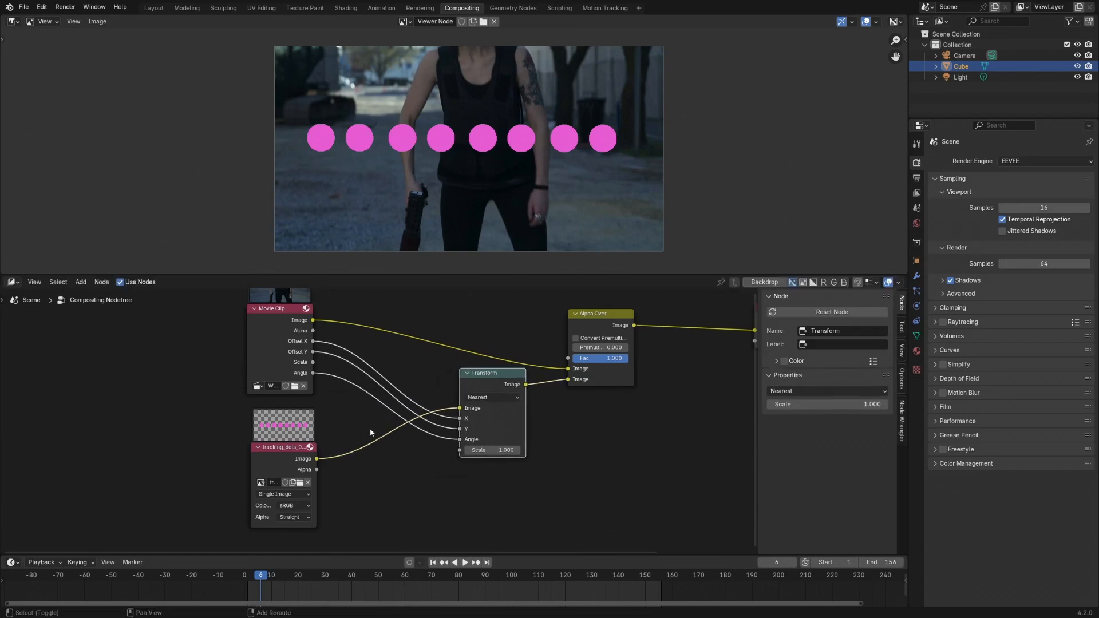
scroll(370, 429, "up", 2)
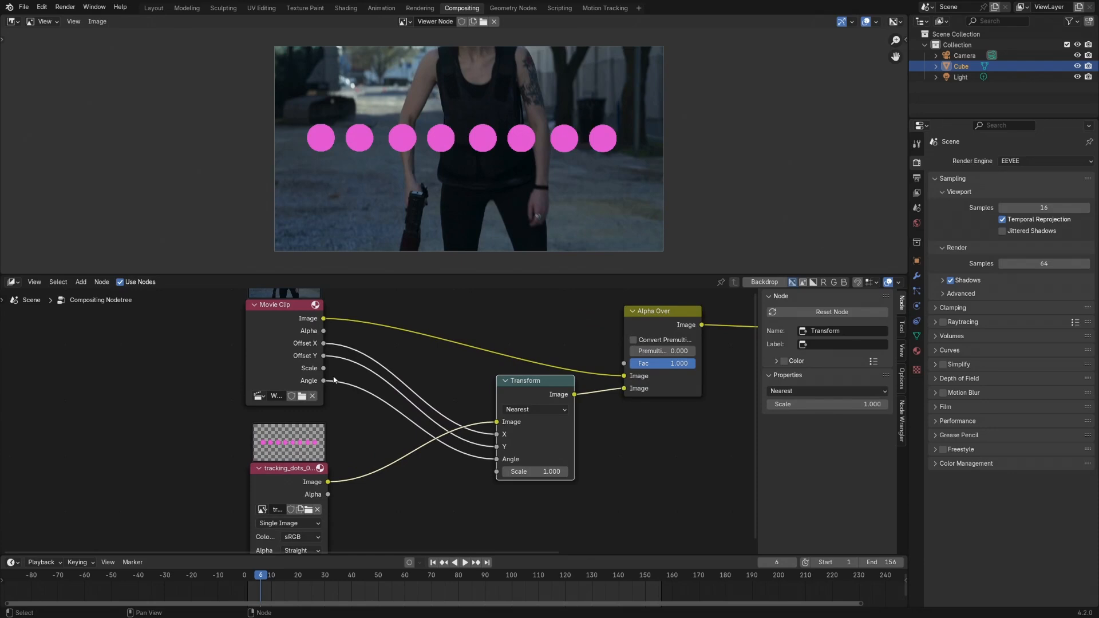
left_click(418, 361)
left_click_drag(546, 389, 548, 391)
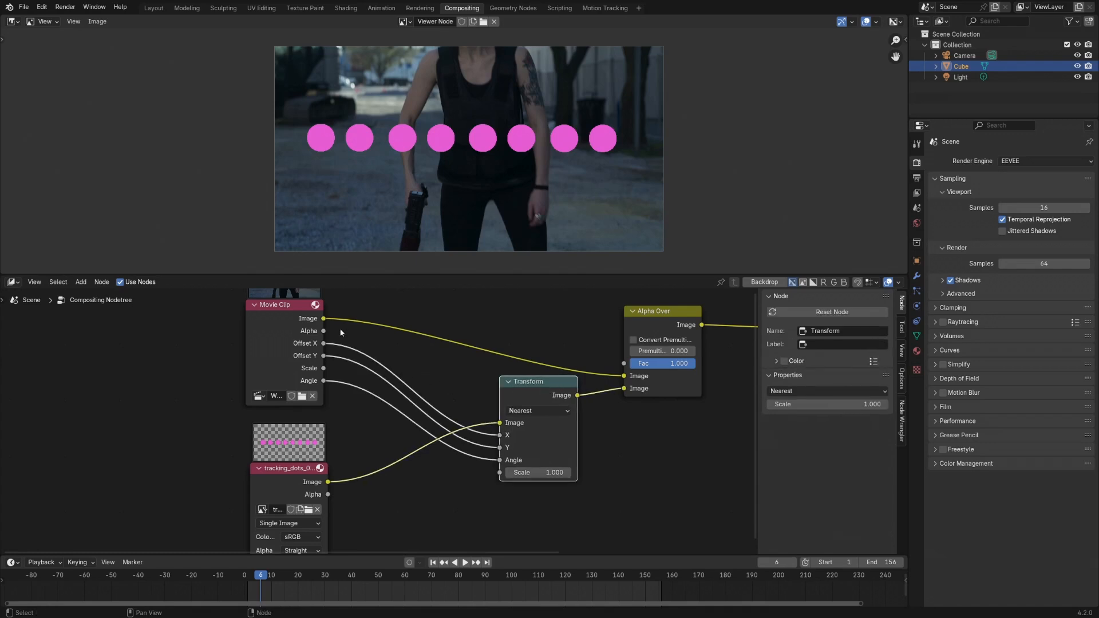
left_click_drag(289, 312, 244, 312)
left_click_drag(290, 469, 186, 487)
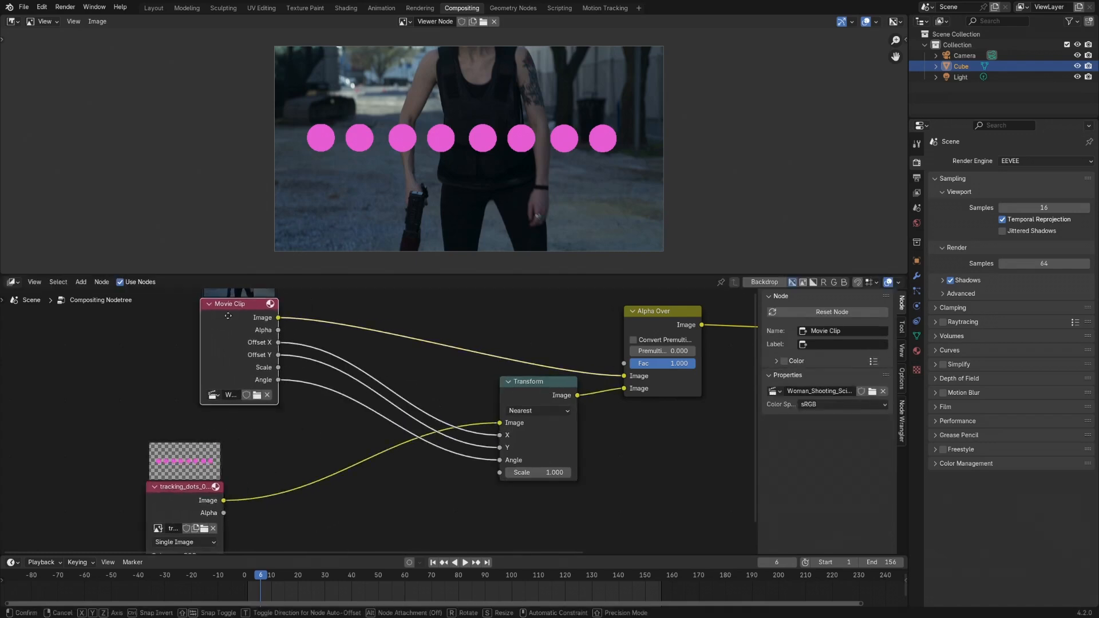
left_click_drag(240, 304, 196, 298)
Step: Insert a Math node on the link from the clip's Offset X to the Transform's X
key("shift+a")
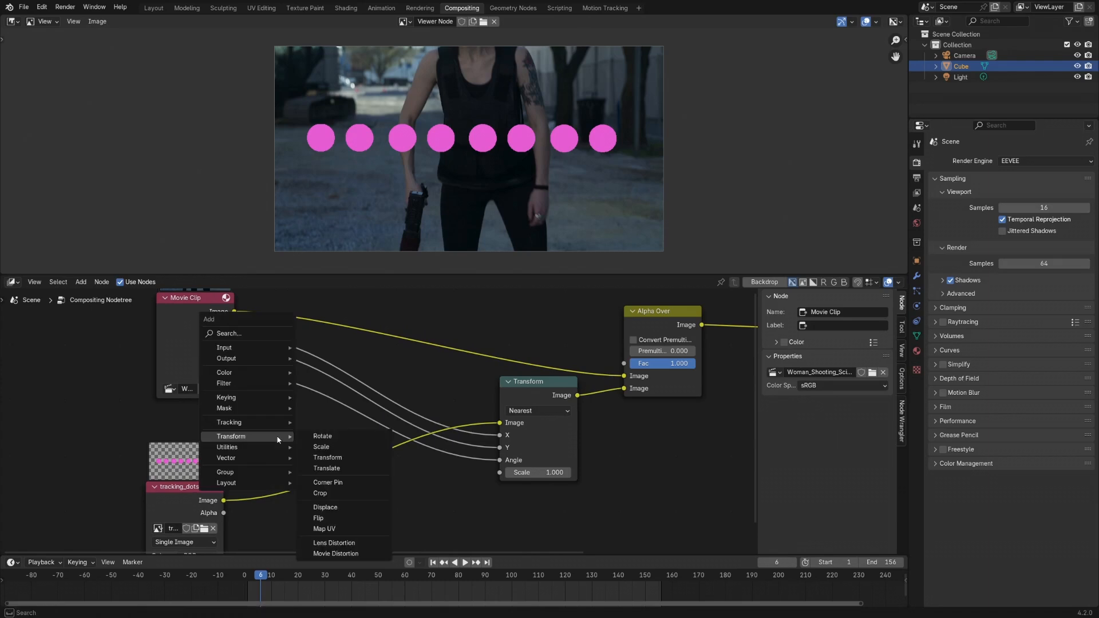
mouse_move(242, 449)
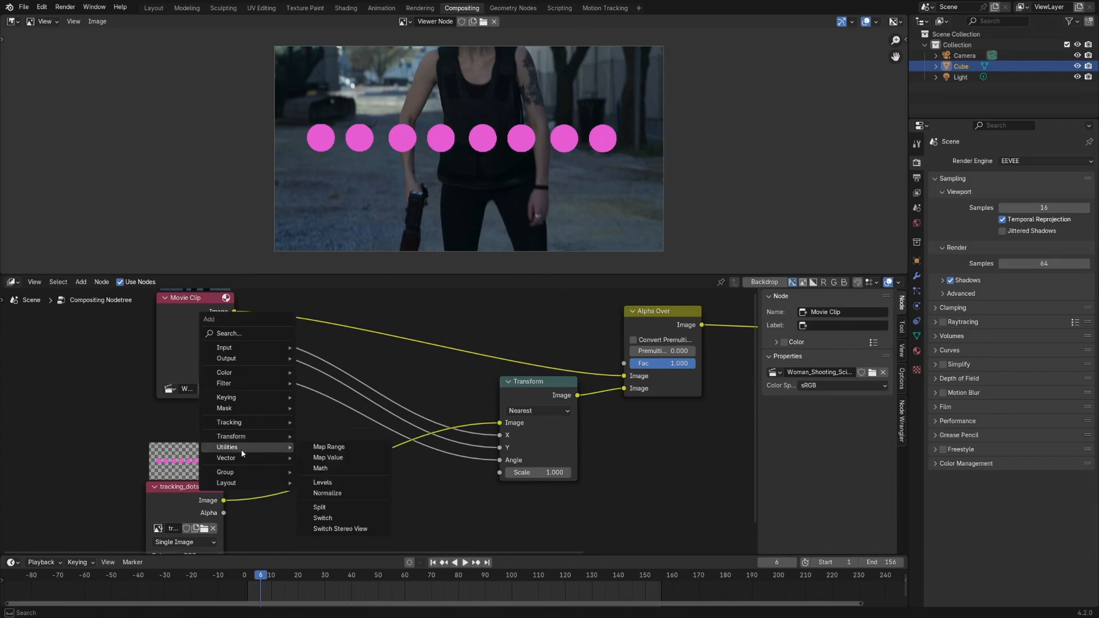
left_click(323, 469)
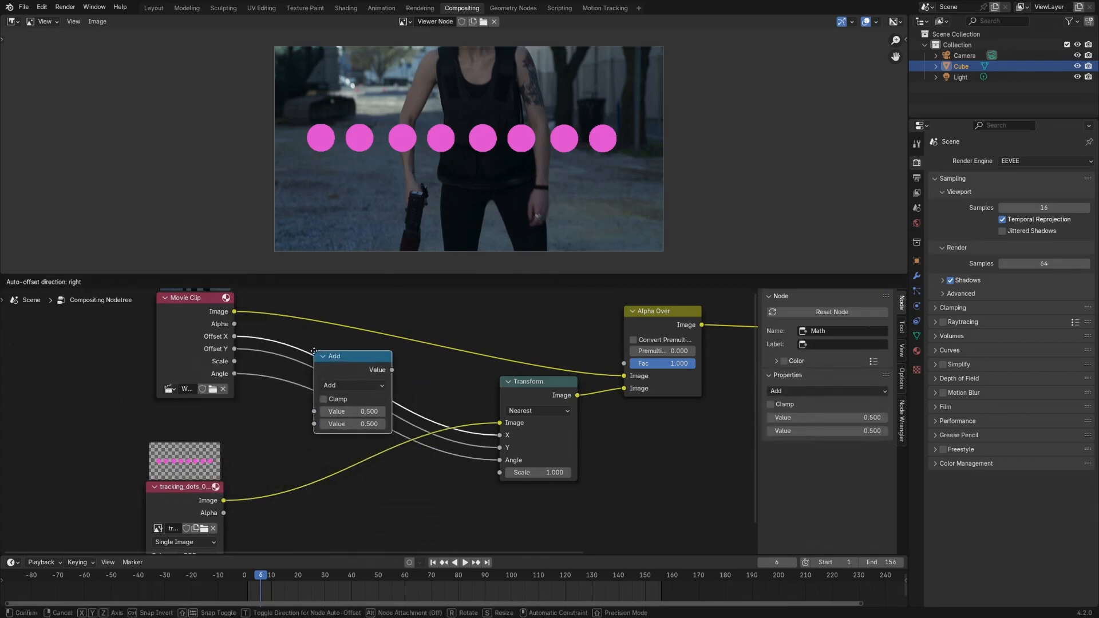
left_click(314, 353)
left_click_drag(342, 360, 347, 319)
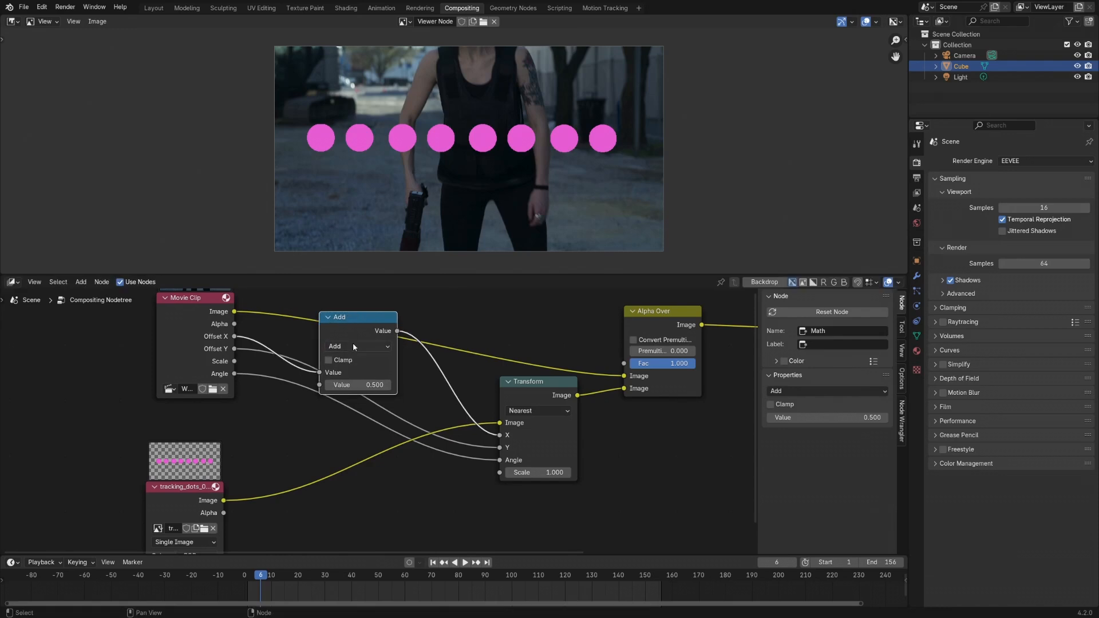
Step: Set the Math node to Multiply by -1 and collapse it beside the Offset X output
left_click(353, 346)
left_click(350, 400)
double_click(362, 385)
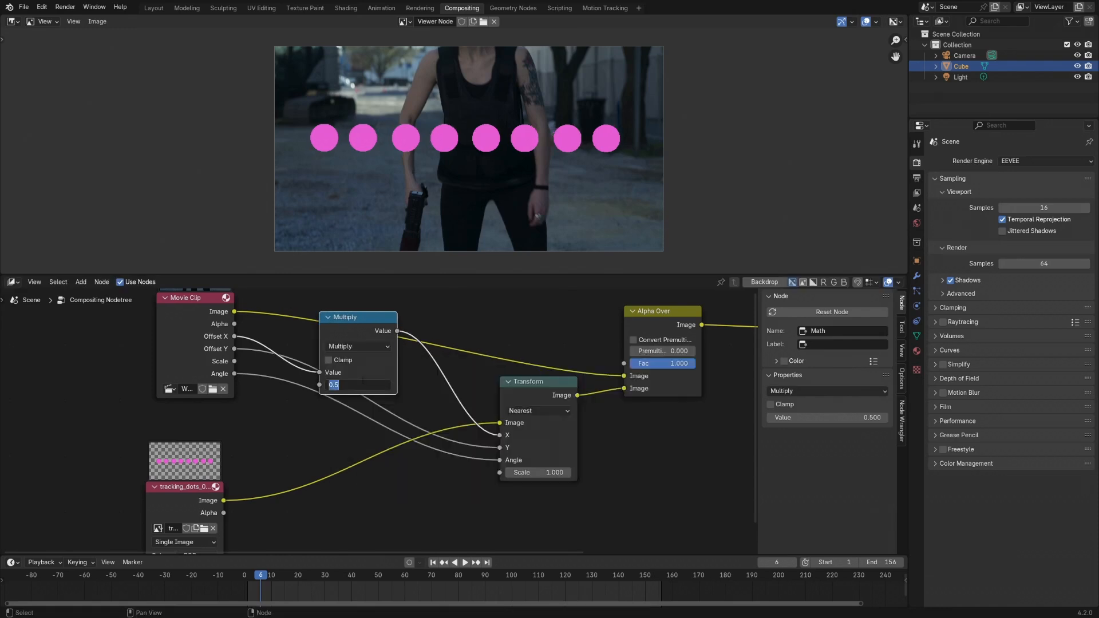
type("-1")
key("Return")
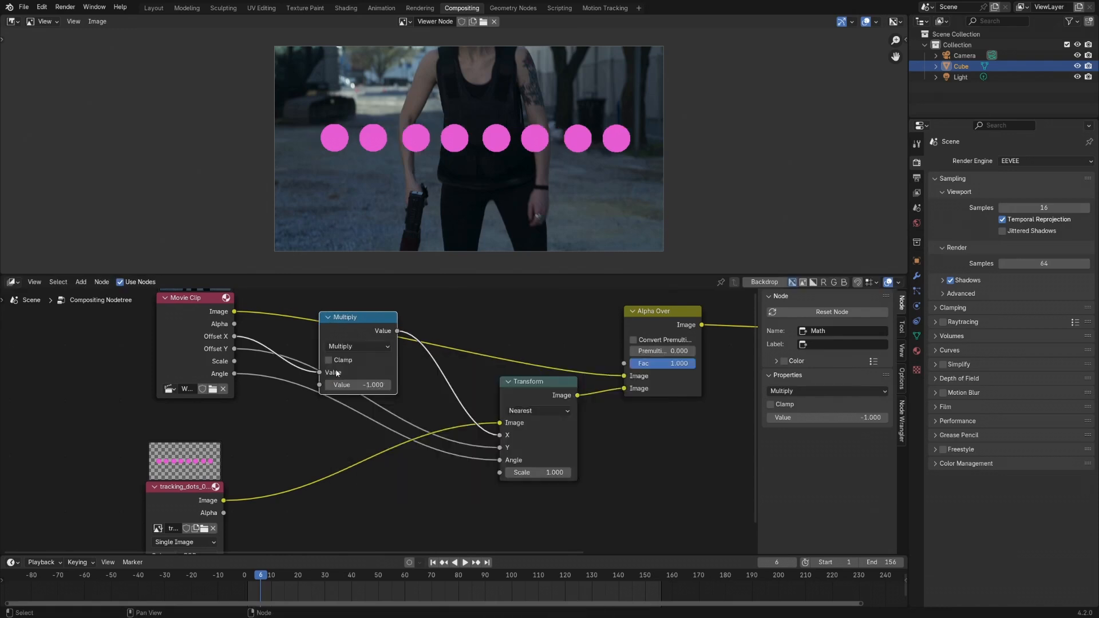
left_click(329, 319)
left_click_drag(349, 321, 345, 338)
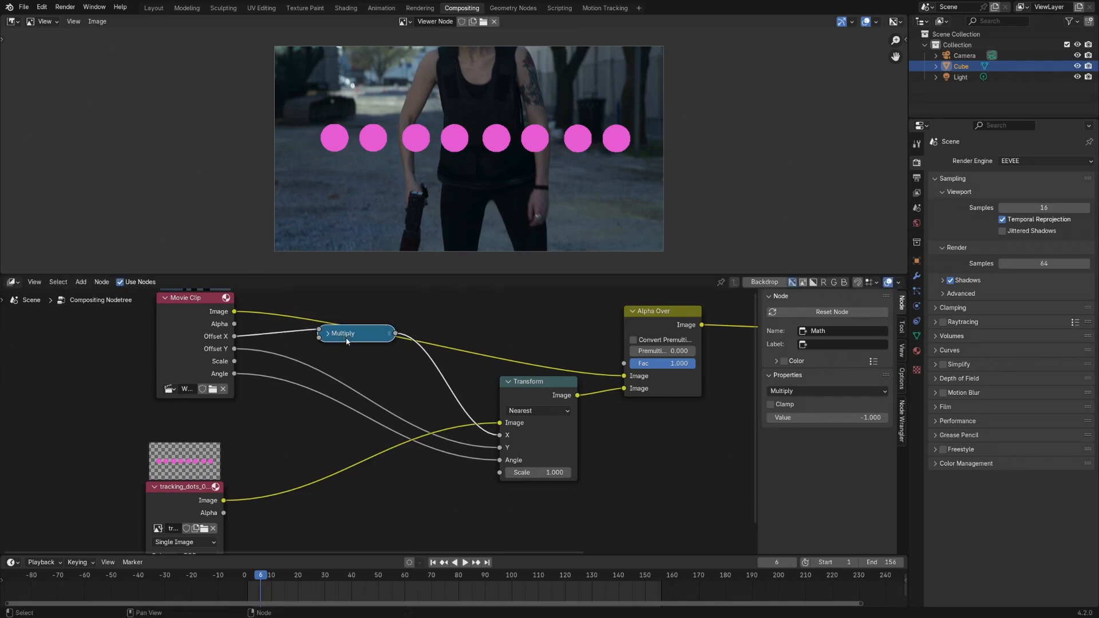
Step: Duplicate the Multiply node twice, placing one copy on the Offset Y link and one on the Angle link, and align the three nodes
key("shift+d")
left_click(345, 376)
left_click_drag(362, 378, 357, 346)
left_click(360, 368)
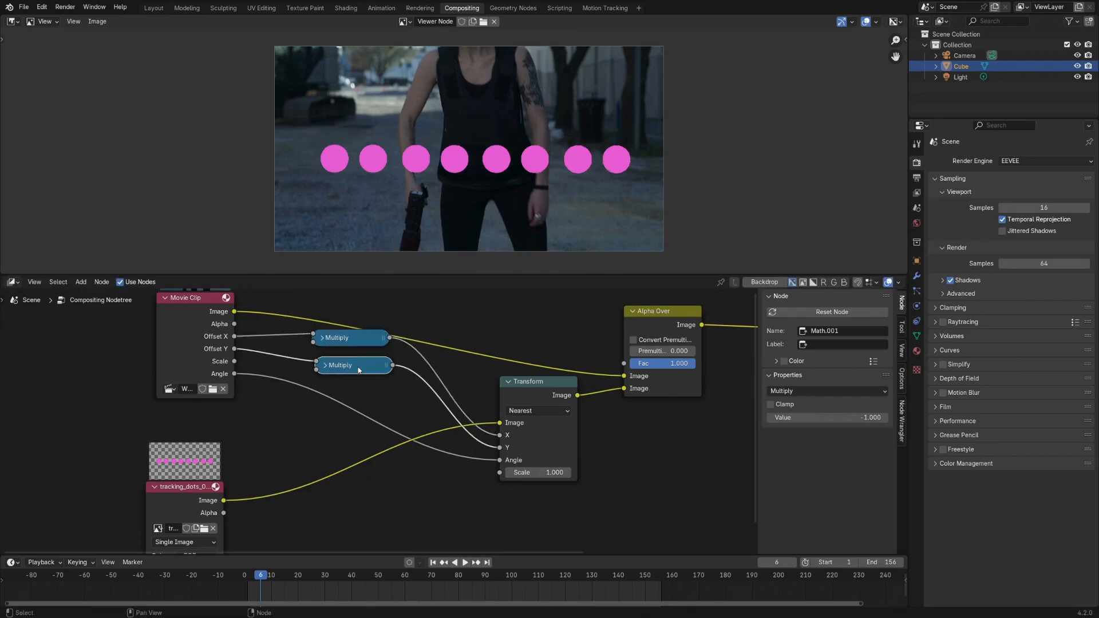
key("shift+d")
left_click(350, 403)
left_click_drag(350, 406, 358, 404)
left_click_drag(363, 373, 364, 343)
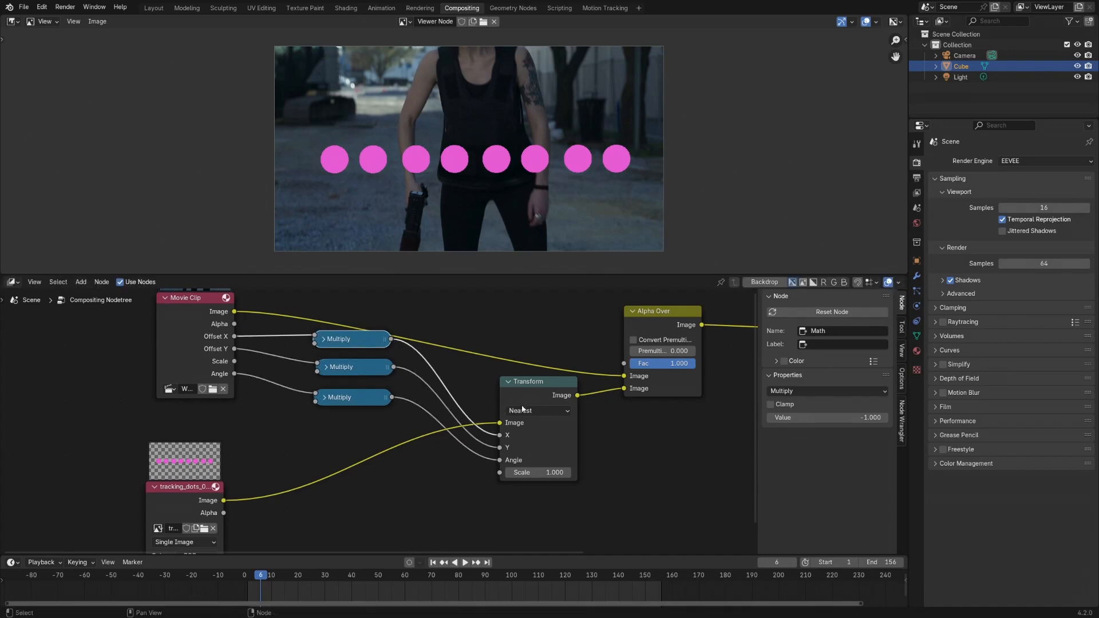
Step: Play and scrub the composite through frame 20 to examine how the dots follow the footage with the inverted offsets
key("space")
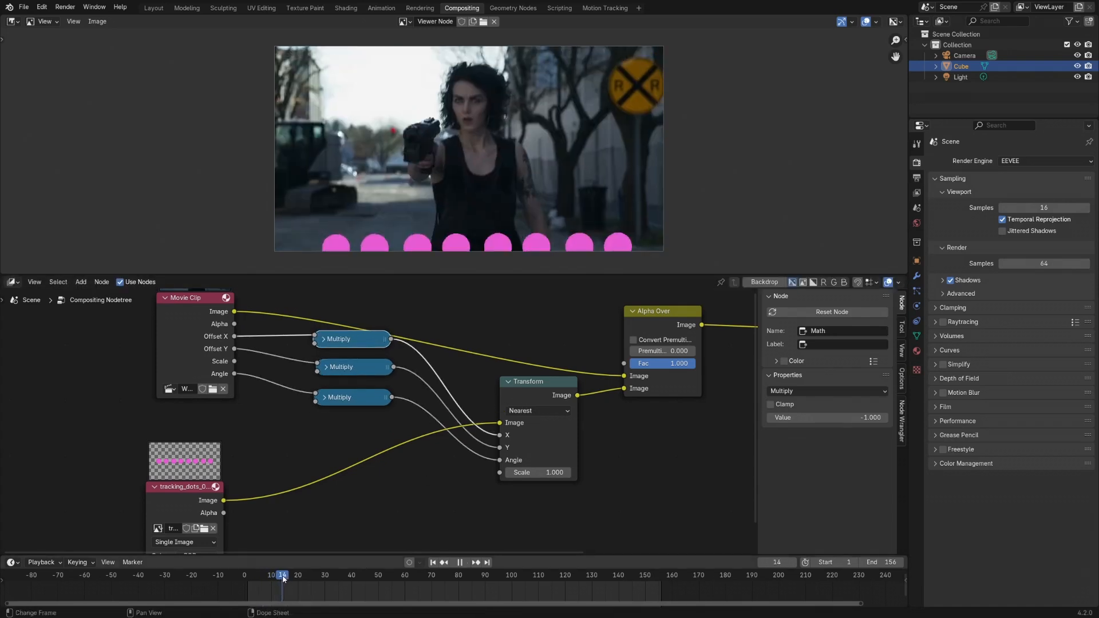
left_click_drag(261, 577, 297, 591)
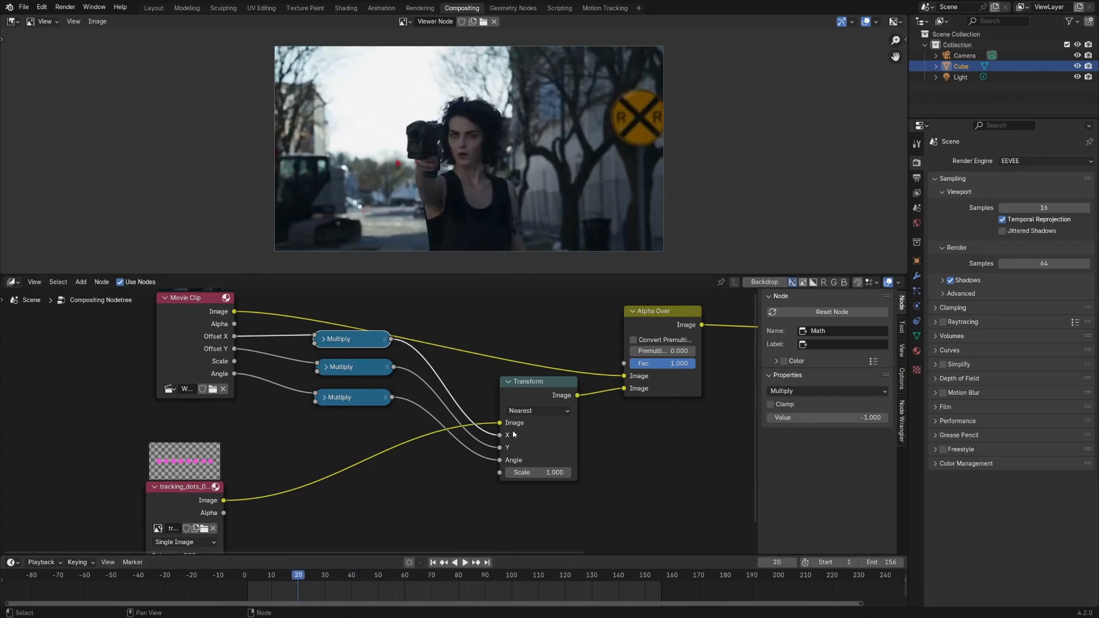
Step: Set the interpolation filter of the Transform node driven by the inverted offsets to Bilinear
scroll(538, 431, "up", 2)
left_click(541, 401)
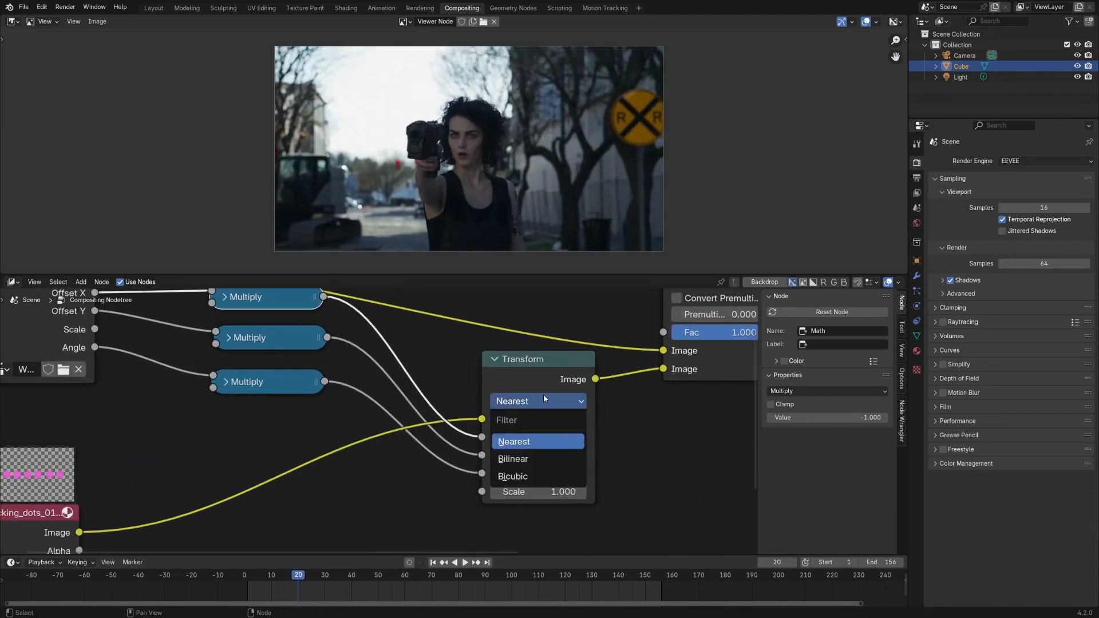
left_click(514, 459)
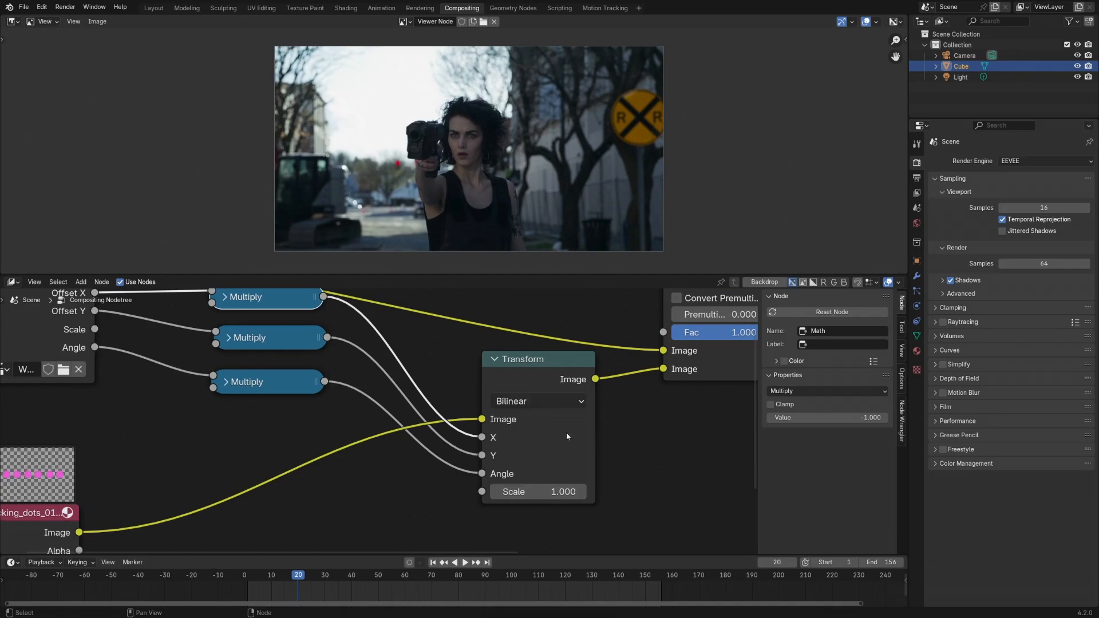
scroll(566, 431, "down", 4)
middle_click_drag(418, 426, 479, 404)
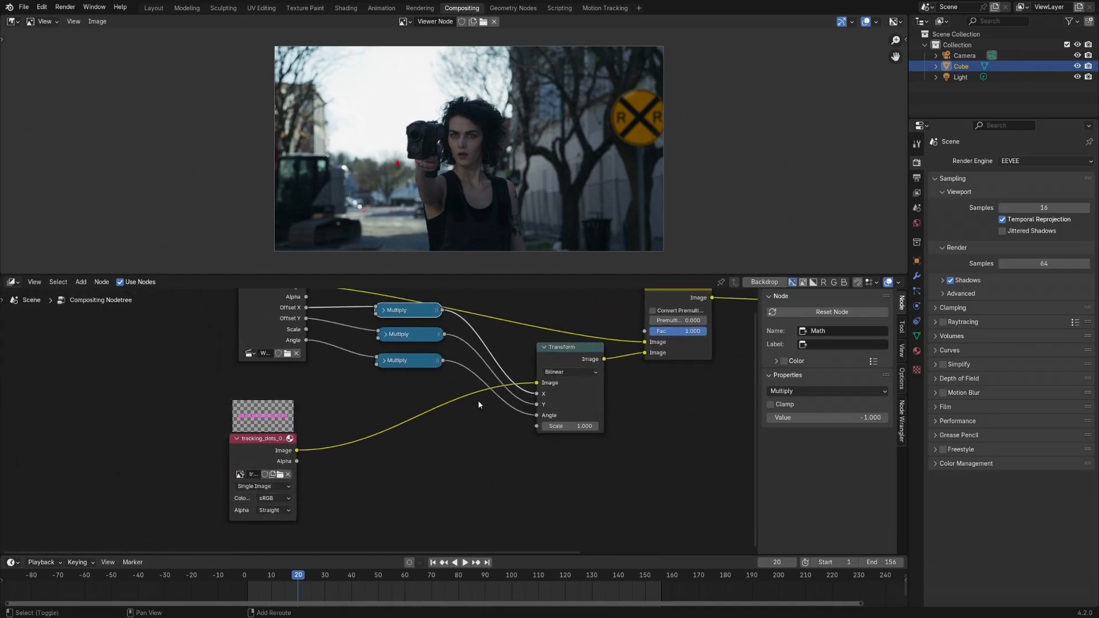
Step: Play the composite and scrub to frame 12 to examine the dots against the woman in the footage
key("space")
left_click(286, 580)
left_click_drag(267, 580, 277, 580)
middle_click_drag(472, 429, 455, 461, "shift")
scroll(464, 461, "up", 1)
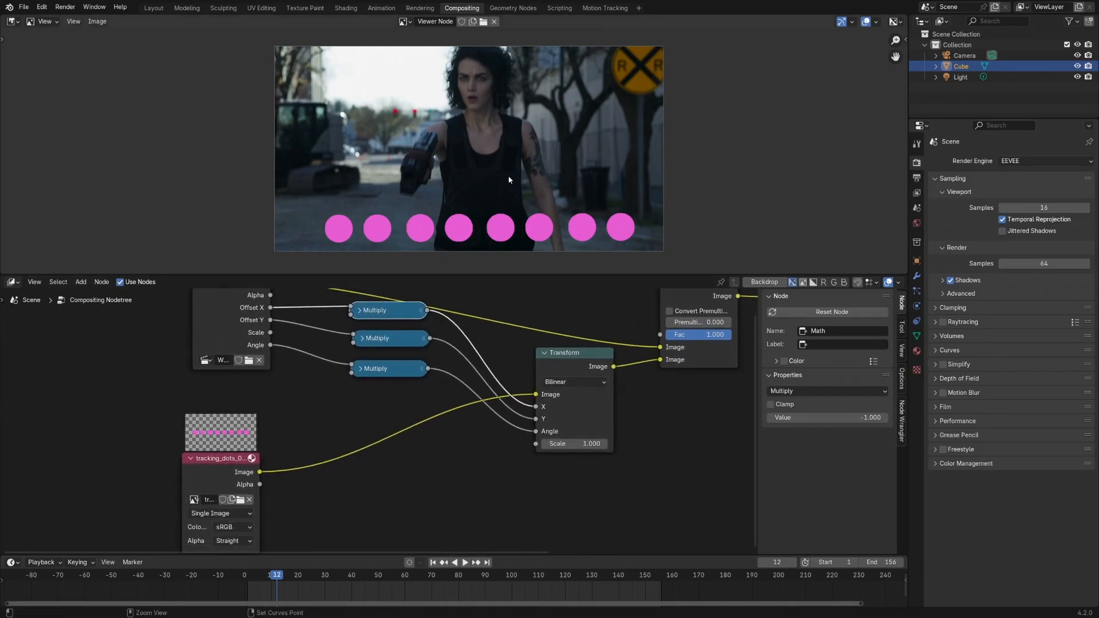
middle_click_drag(508, 178, 510, 163, "ctrl")
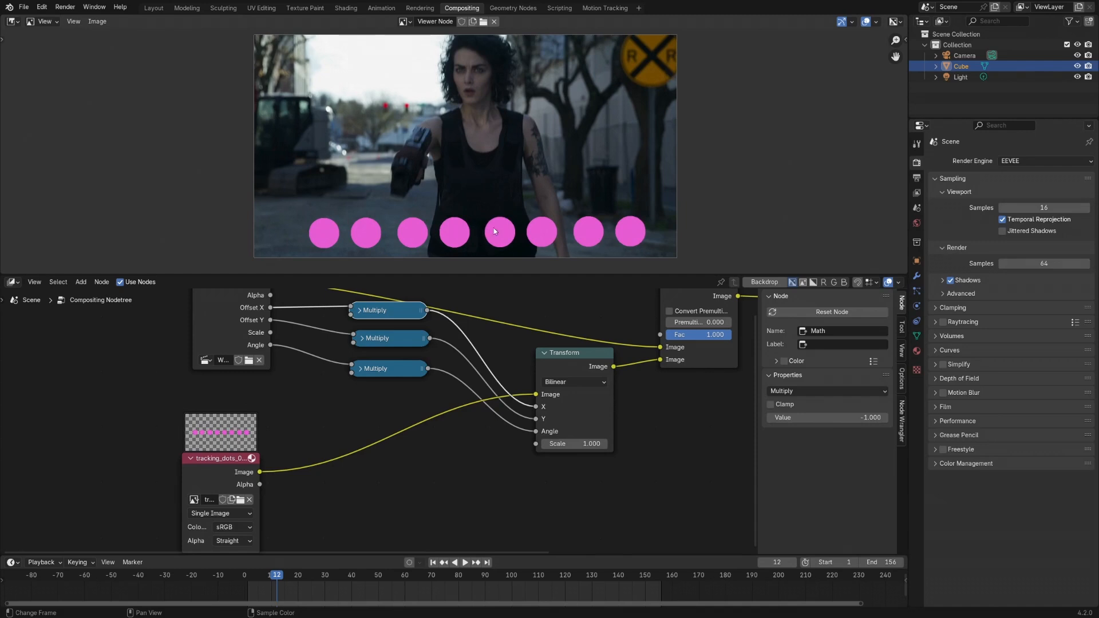
Step: Duplicate the Transform node onto the link between the tracking dots image and the tracked Transform, spacing the image node away from it
left_click(563, 365)
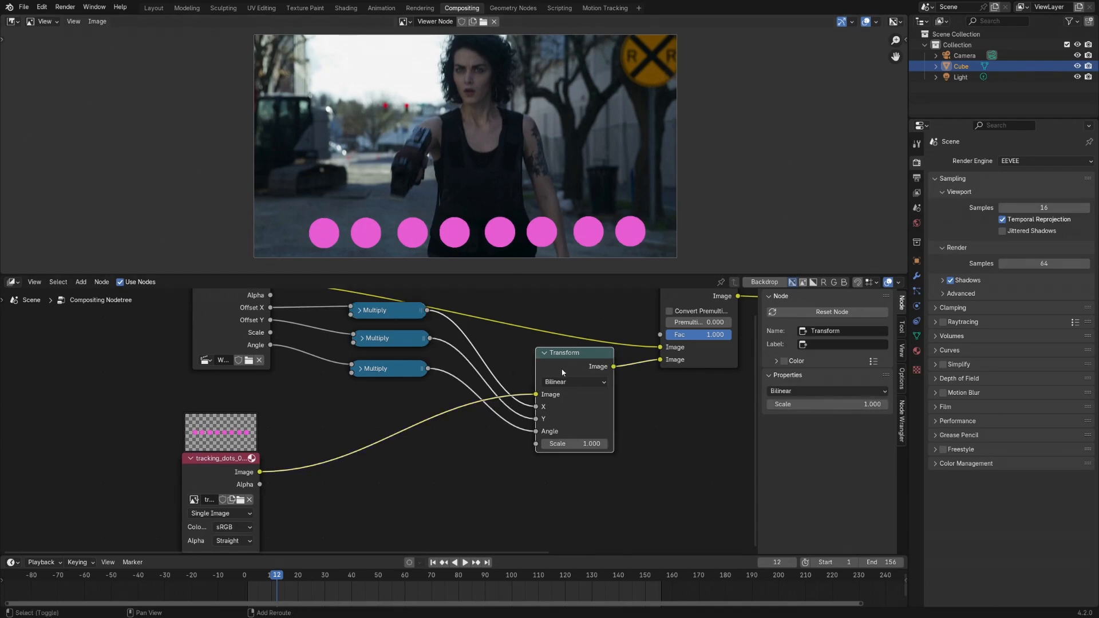
key("shift+d")
left_click(389, 435)
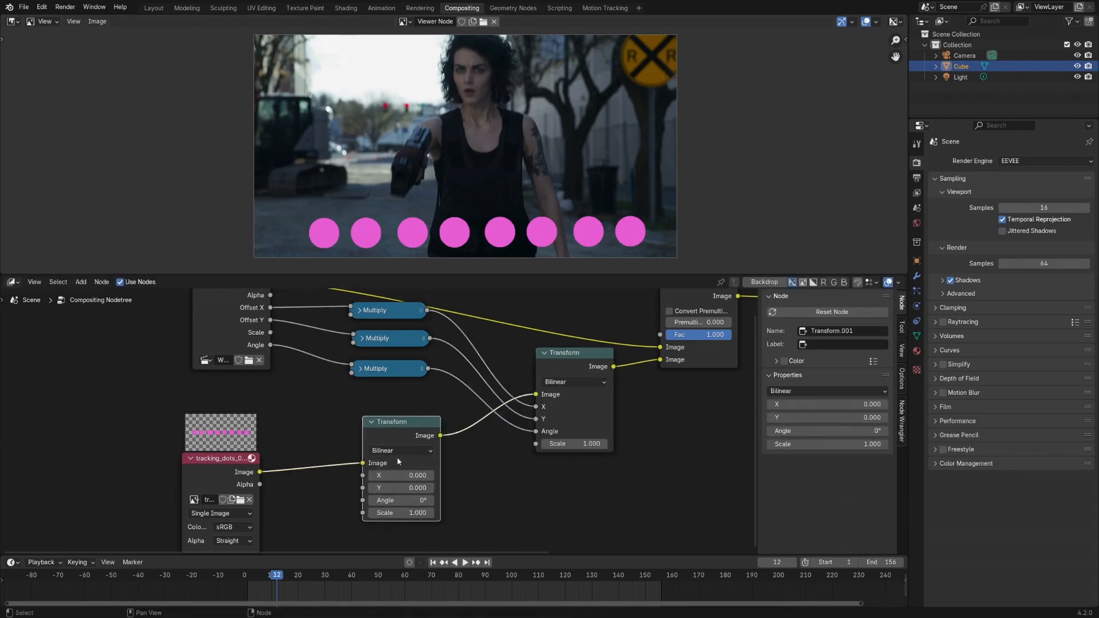
middle_click_drag(398, 459, 446, 425)
left_click_drag(265, 432, 184, 419)
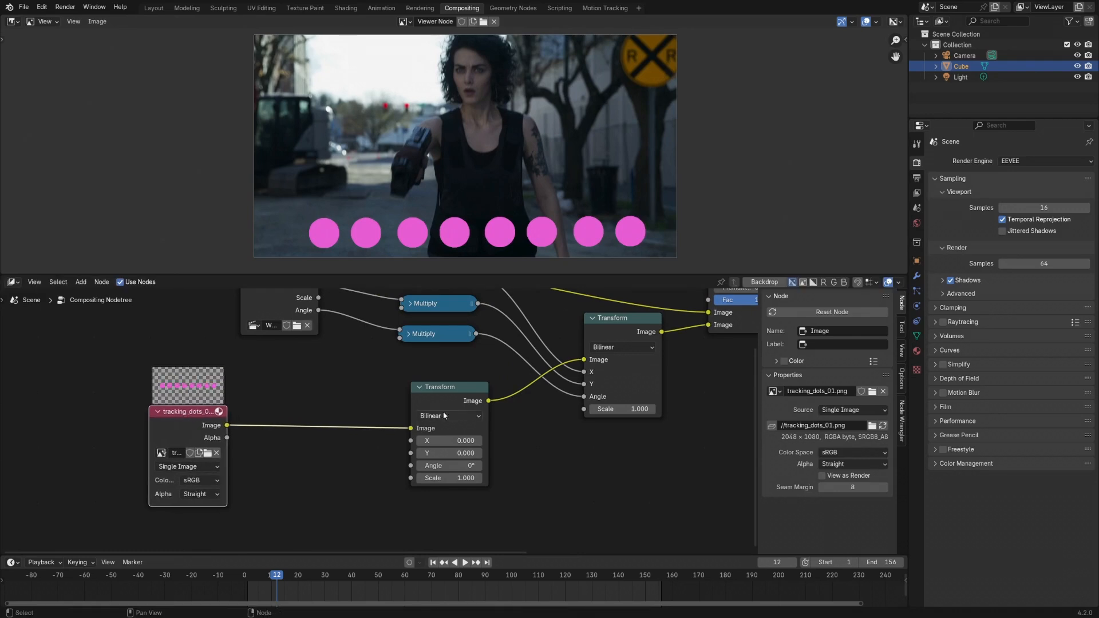
left_click_drag(451, 393, 454, 394)
scroll(458, 453, "up", 1)
scroll(460, 454, "up", 1)
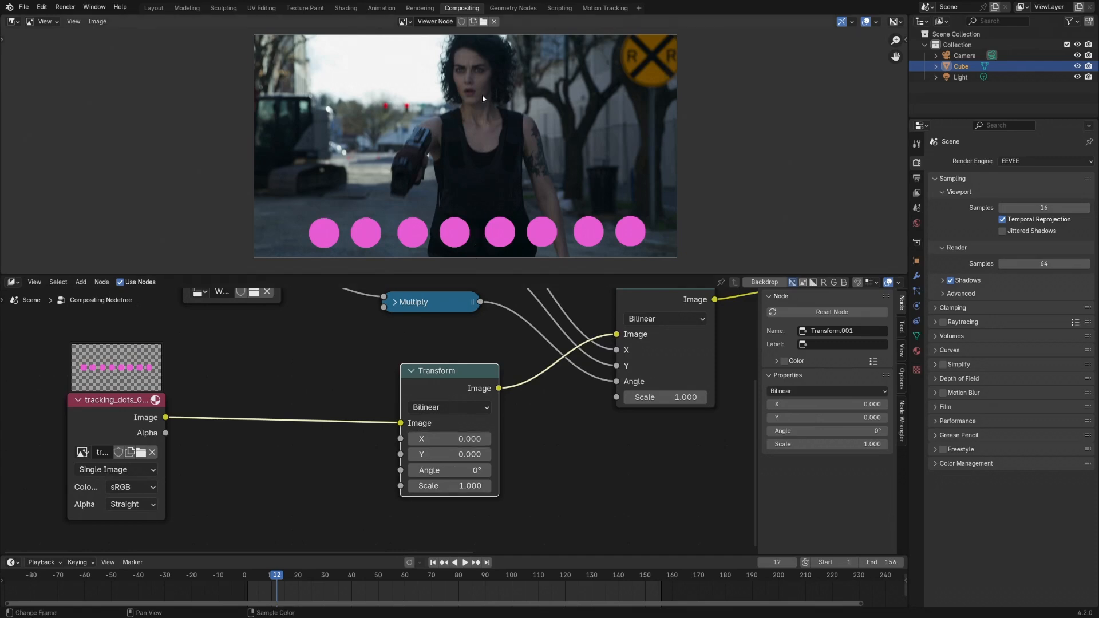
Step: Set the duplicated Transform's Y to 600 and play and scrub to frame 33 to check the dots' motion
left_click(452, 452)
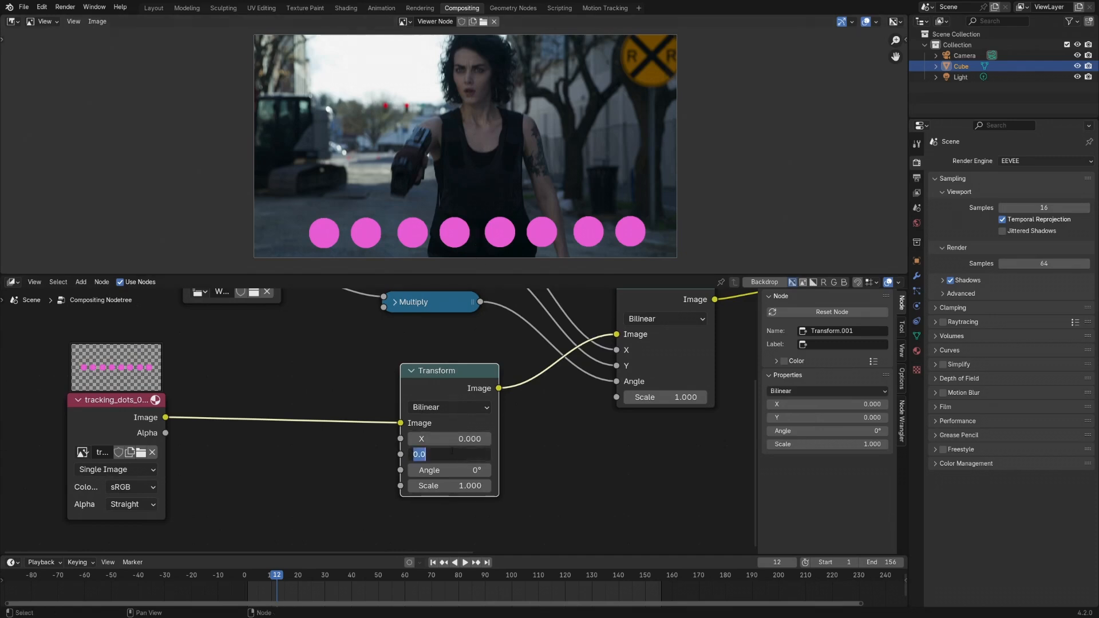
type("600")
key("Return")
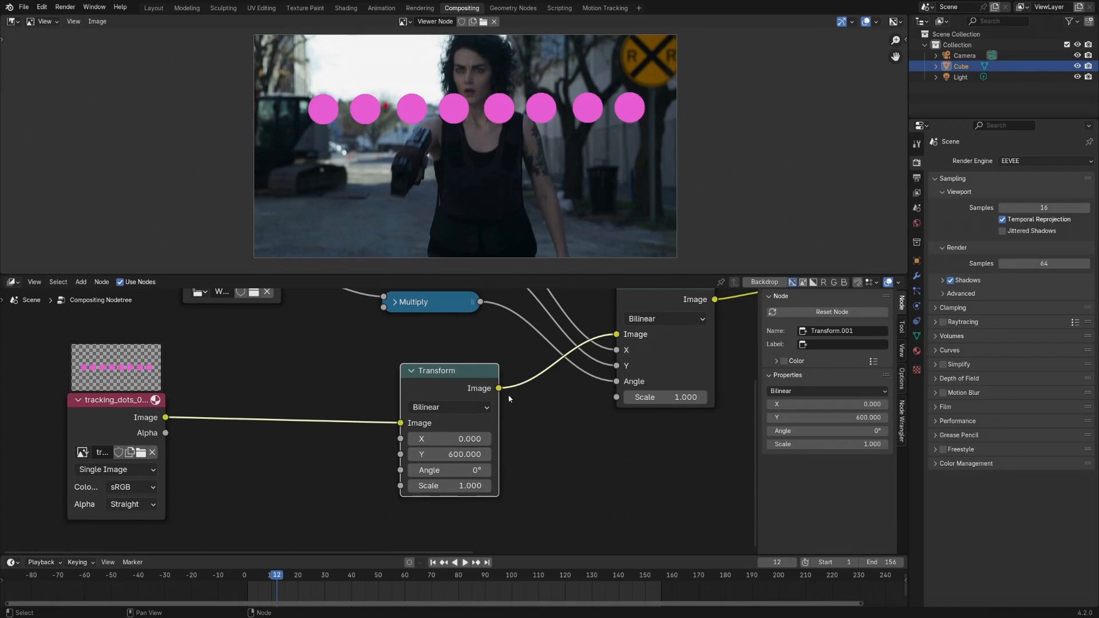
middle_click_drag(526, 401, 523, 430)
key("space")
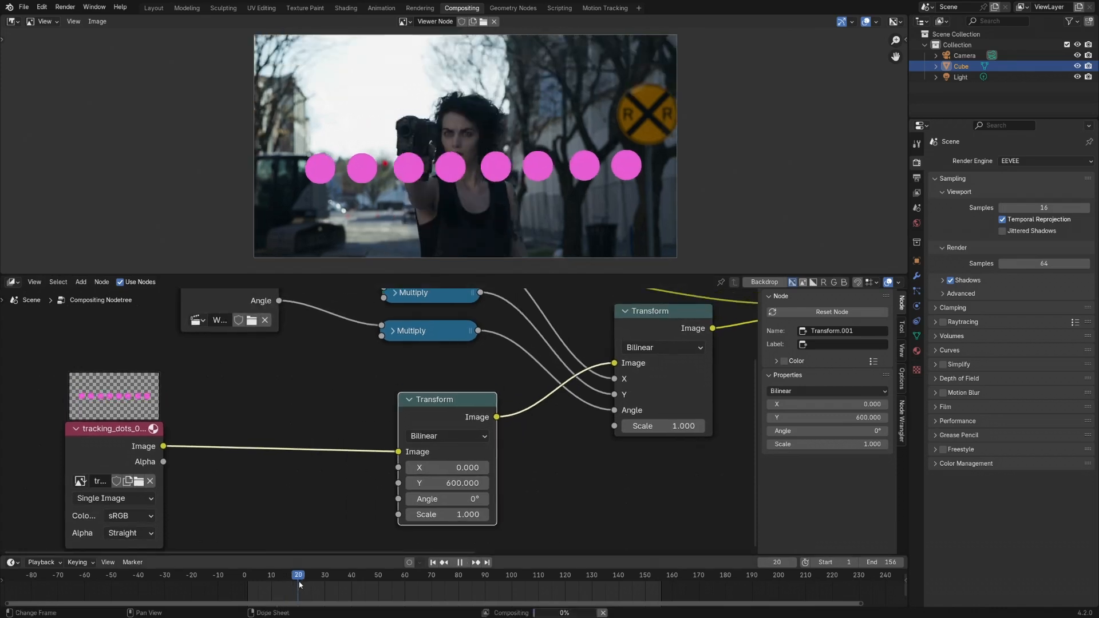
left_click_drag(365, 598, 334, 605)
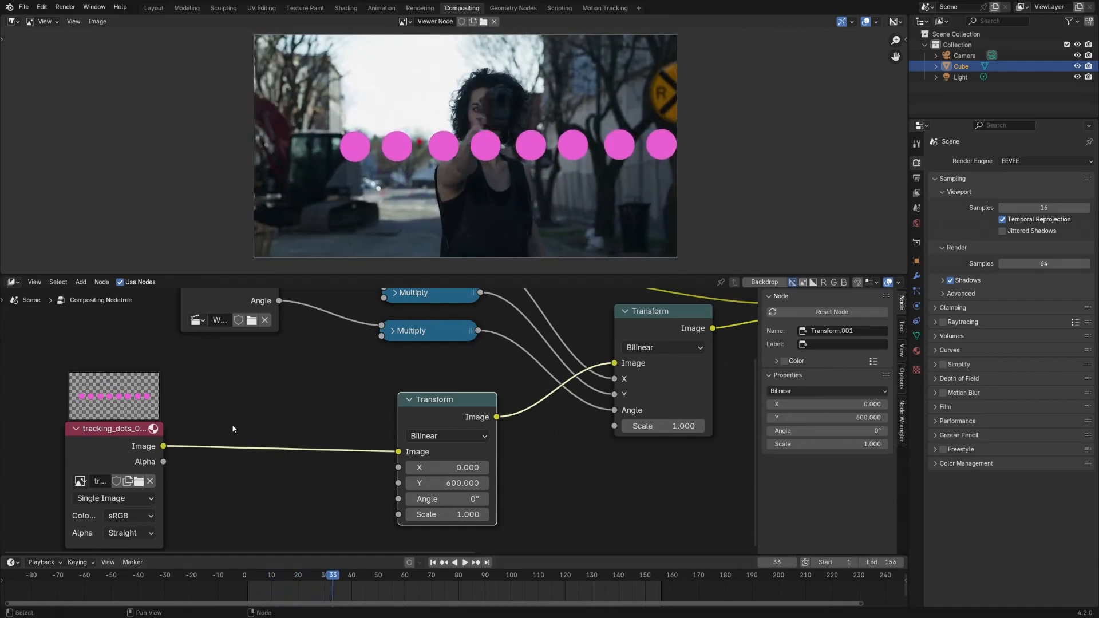
Step: Move the Y-offset Transform node right beside the tracking dots image node
scroll(323, 446, "down", 4)
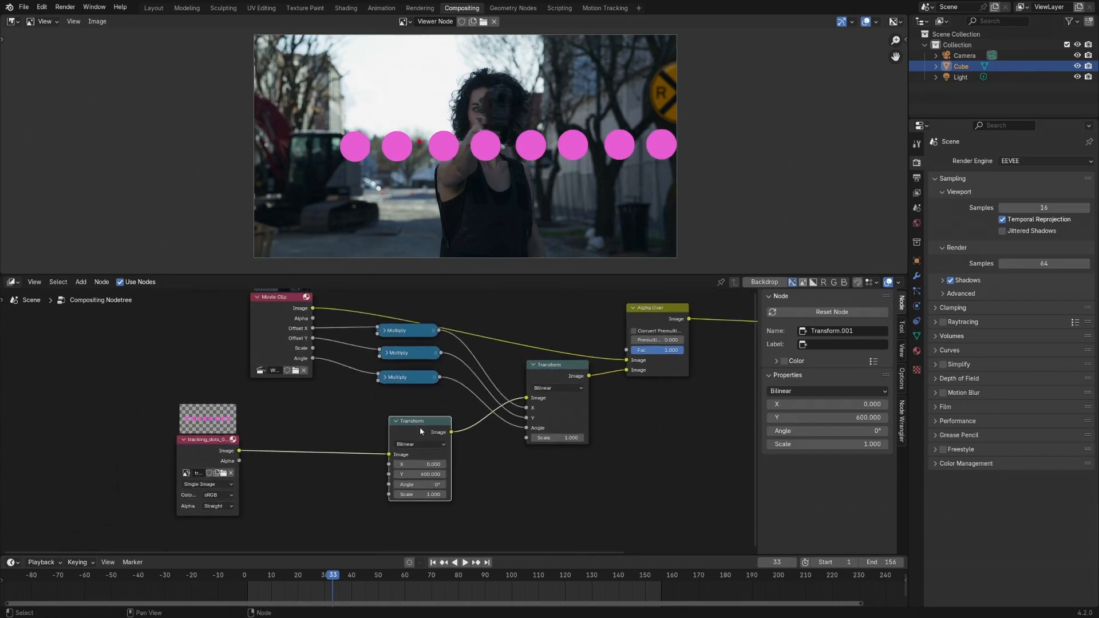
left_click_drag(421, 432, 414, 430)
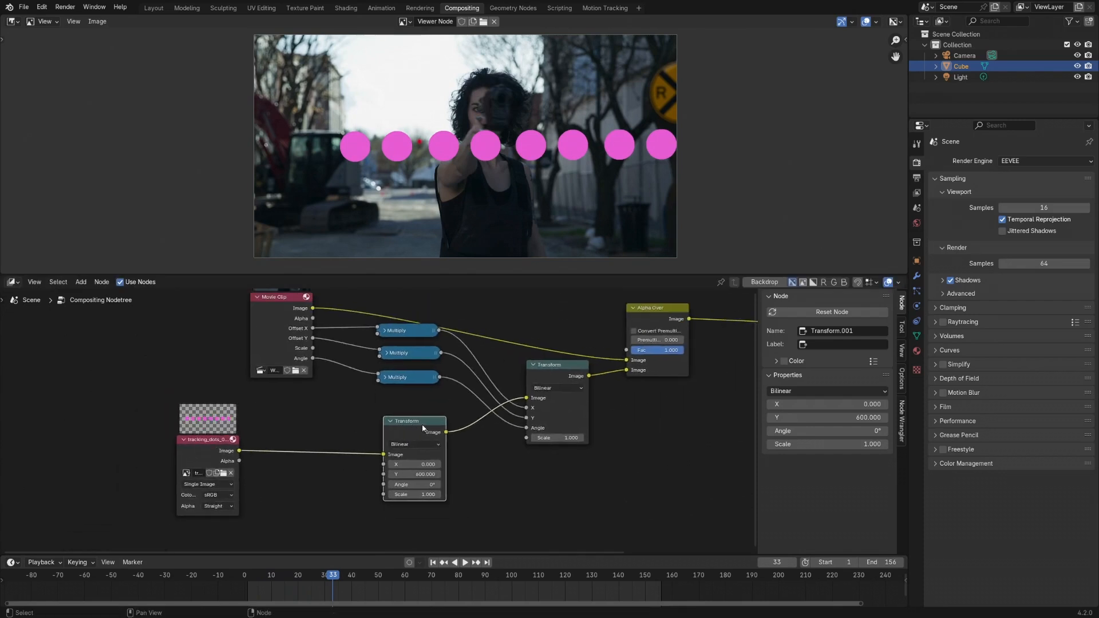
left_click_drag(433, 426, 304, 442)
middle_click_drag(499, 390, 501, 405, "shift")
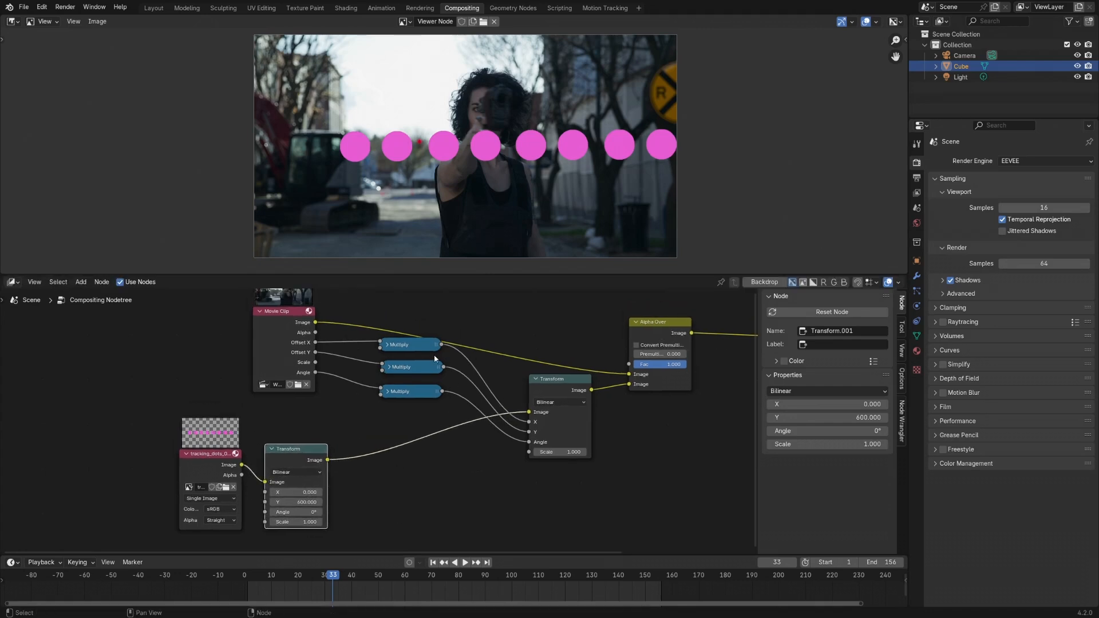
Step: Group the three Multiply nodes with the tracked Transform, and move the Multiply nodes below the image link inside the group
left_click_drag(454, 326, 356, 413)
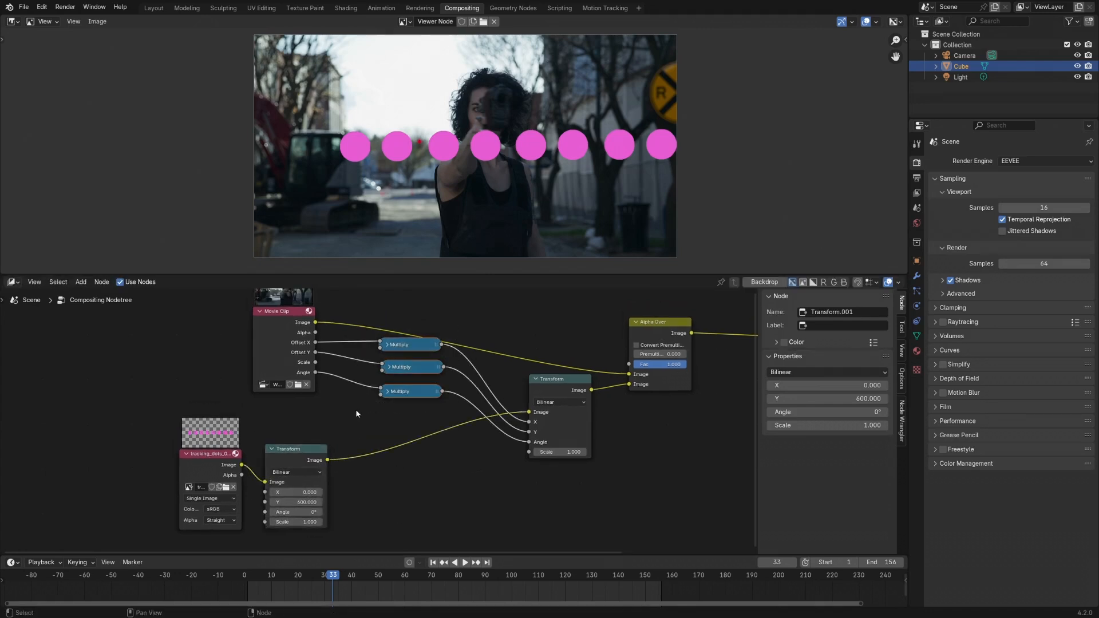
left_click(560, 379)
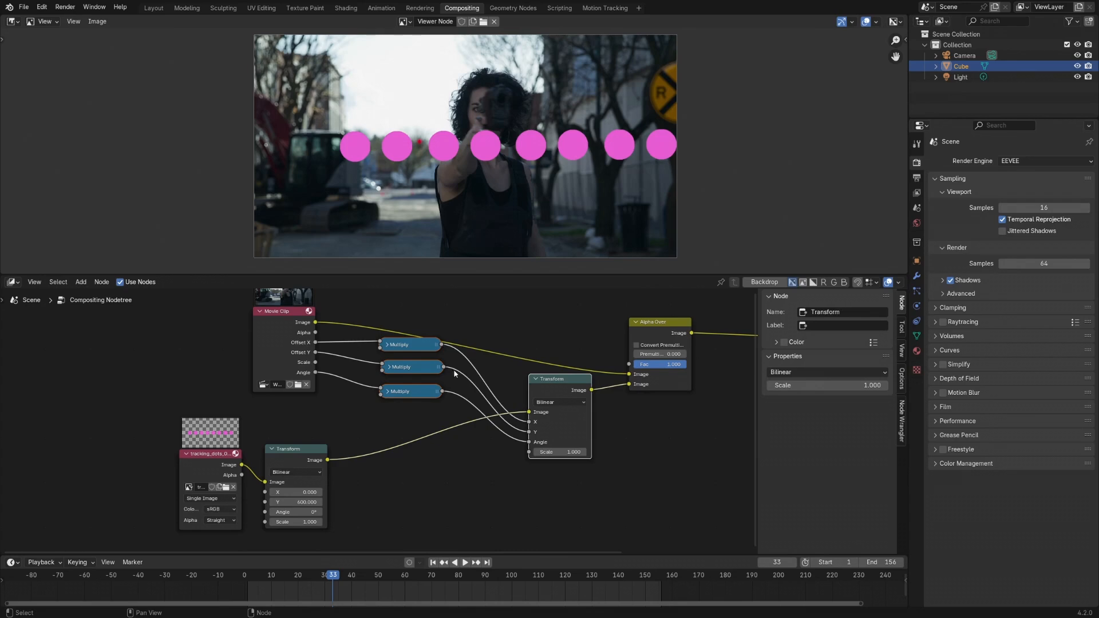
key("ctrl+g")
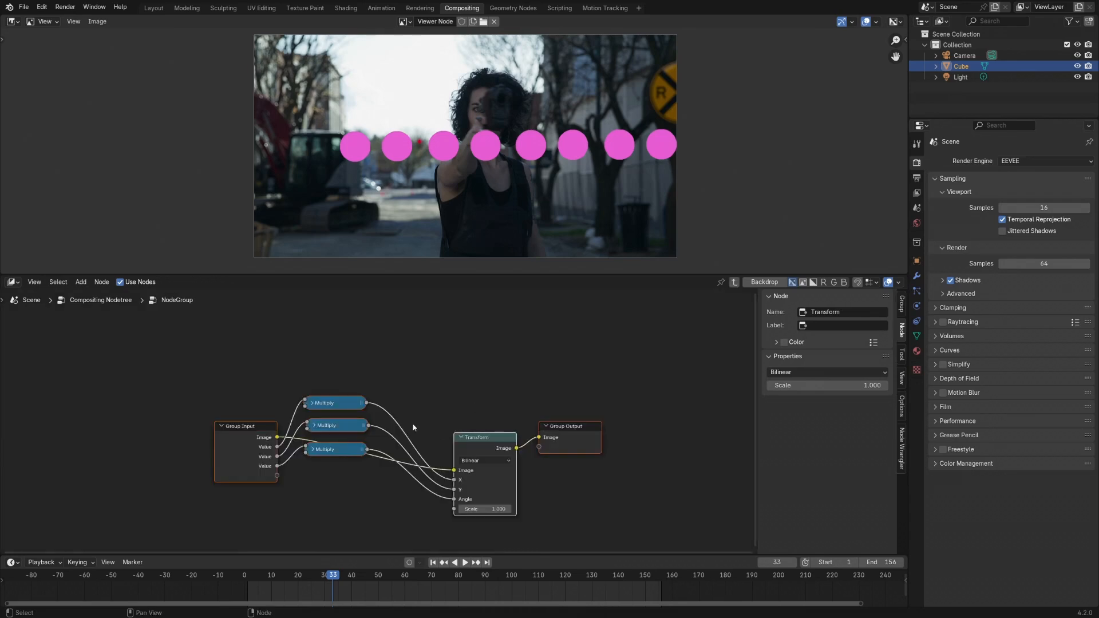
middle_click_drag(413, 428, 456, 337, "shift")
left_click(427, 412)
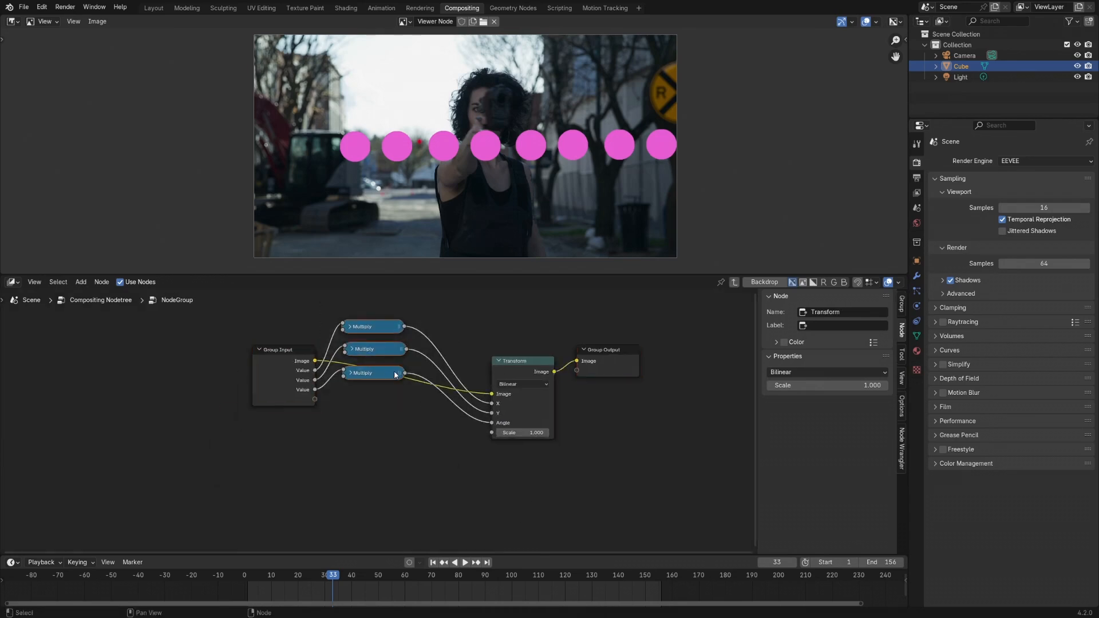
left_click_drag(396, 375, 424, 458)
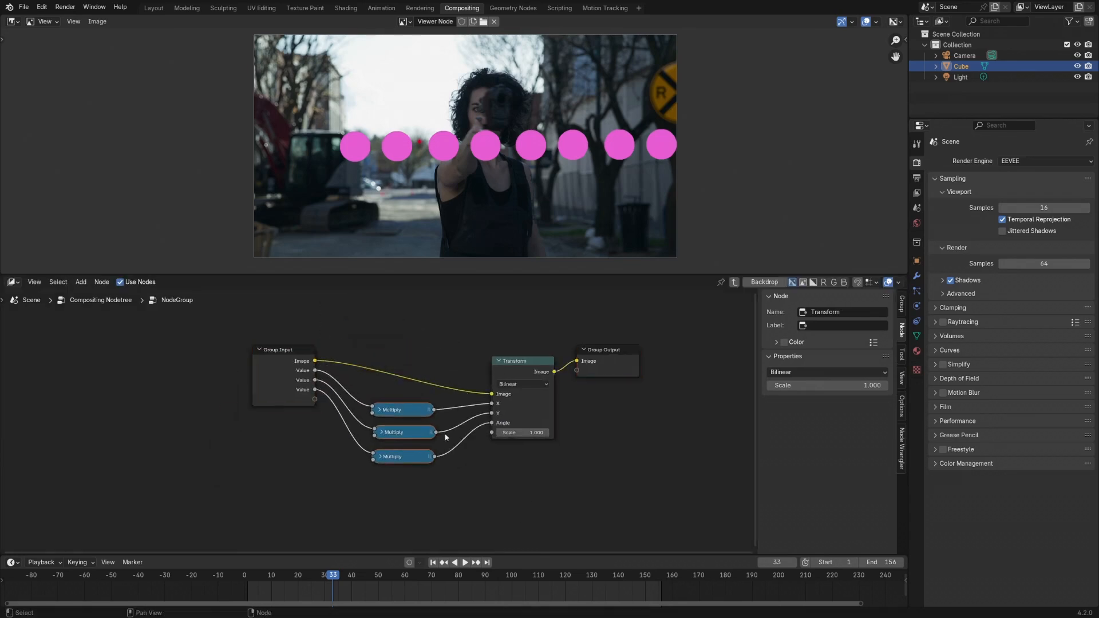
Step: Rename the group's three Value inputs as Offset X, Offset Y and Angle
left_click(903, 305)
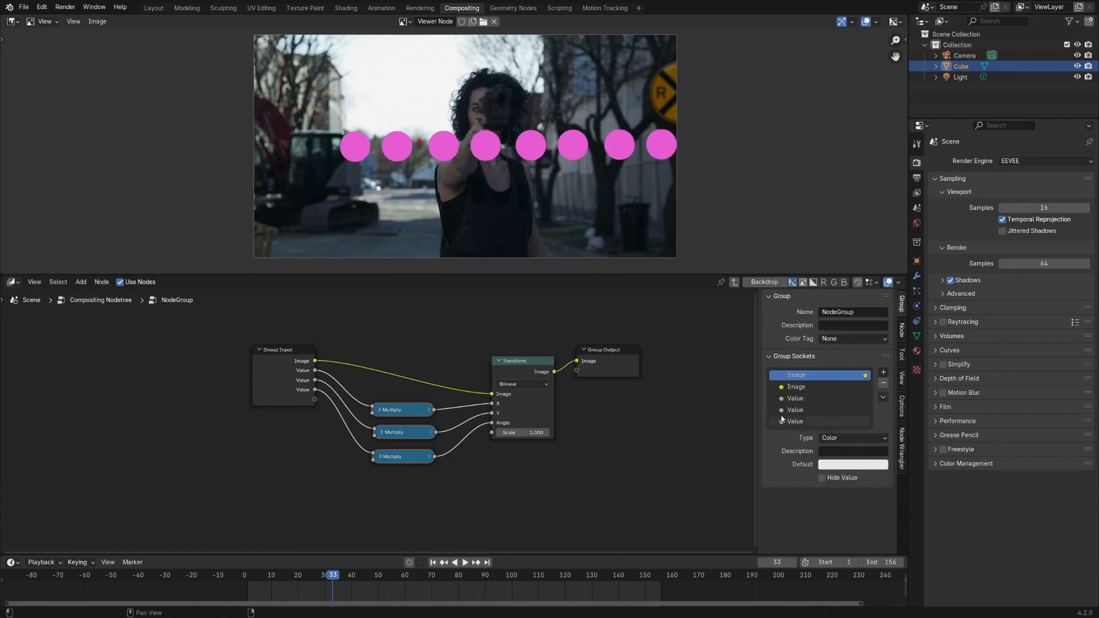
double_click(797, 399)
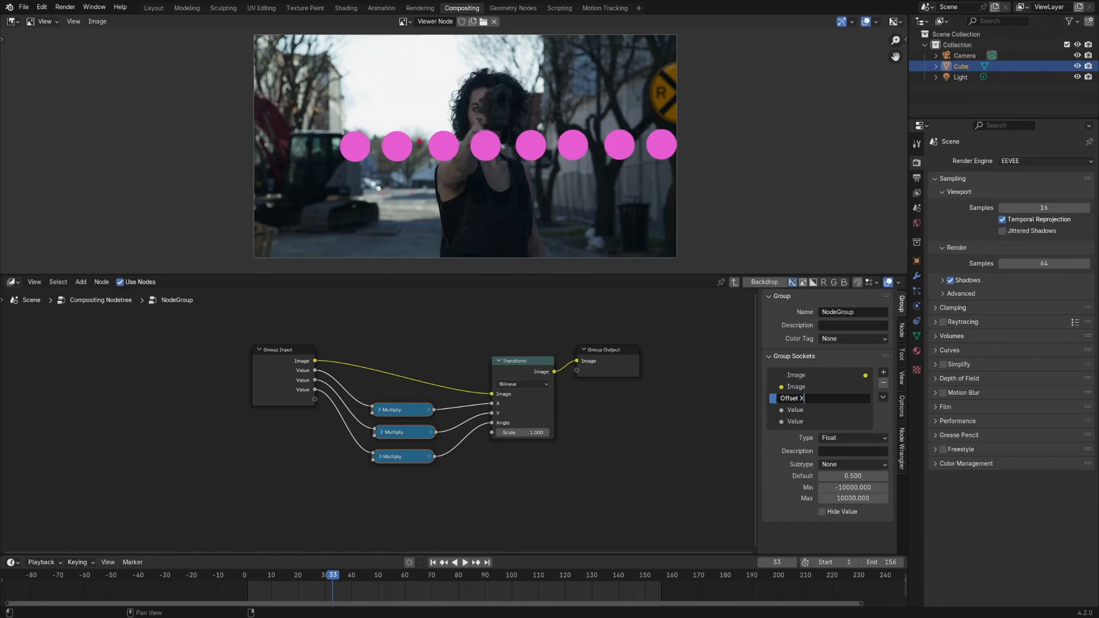
key("Return")
double_click(796, 410)
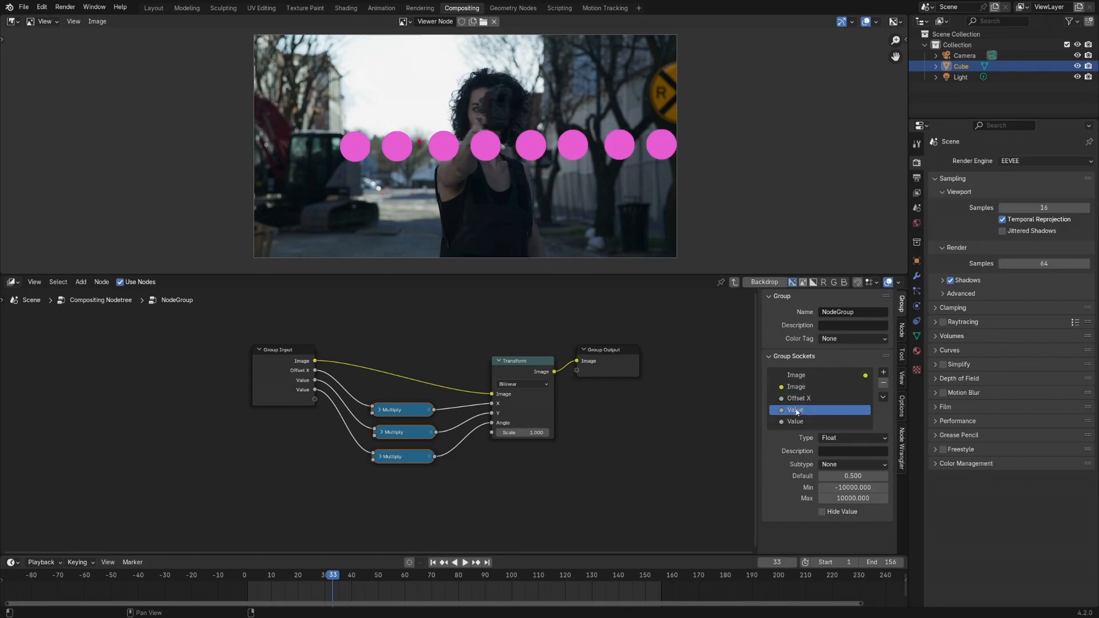
type("Offset")
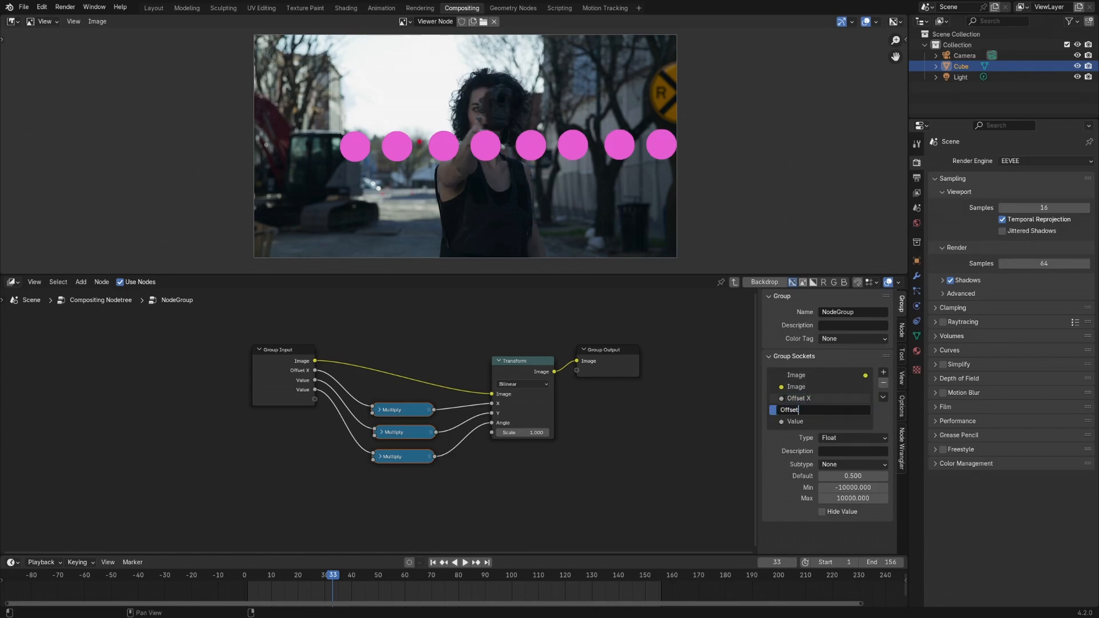
type(" Y")
key("Return")
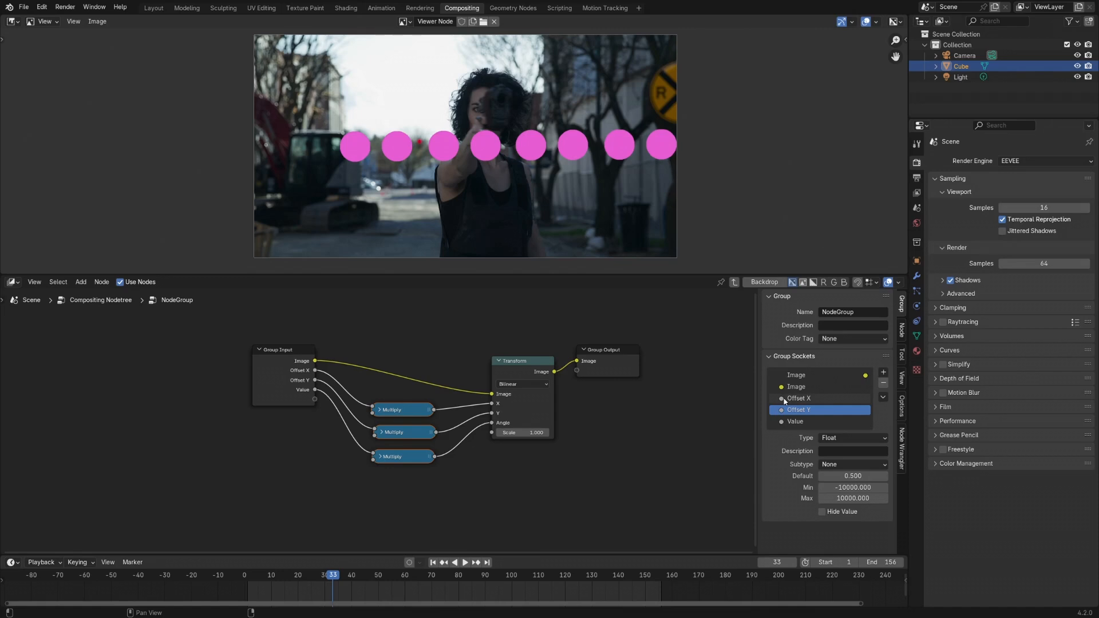
double_click(799, 422)
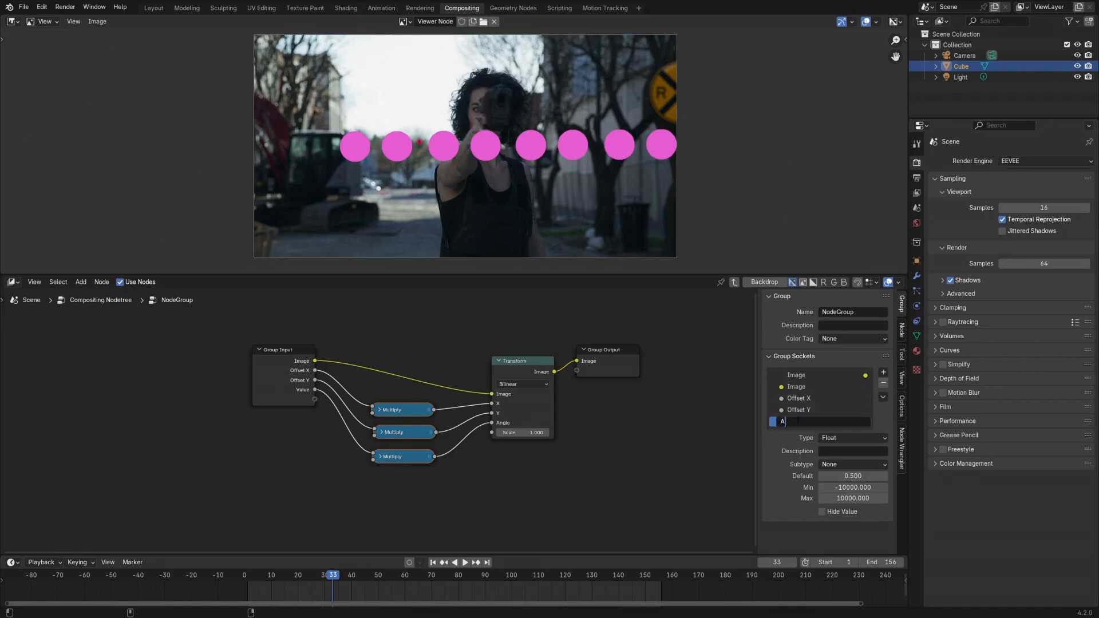
key("Return")
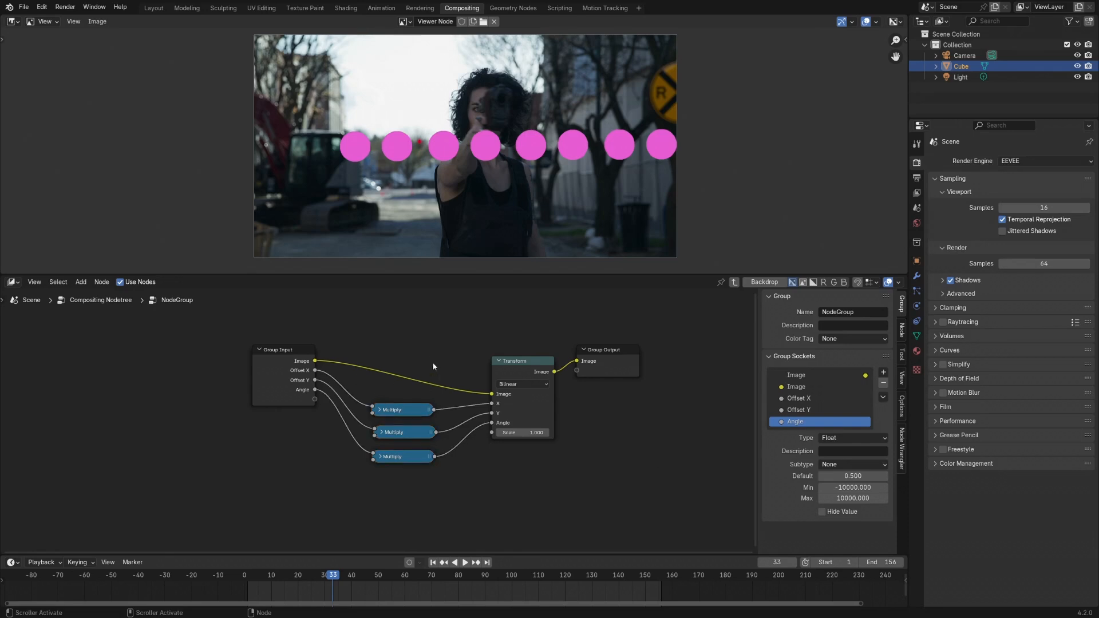
Step: Return to the main compositing node tree and label the group node Matchmove
key("Tab")
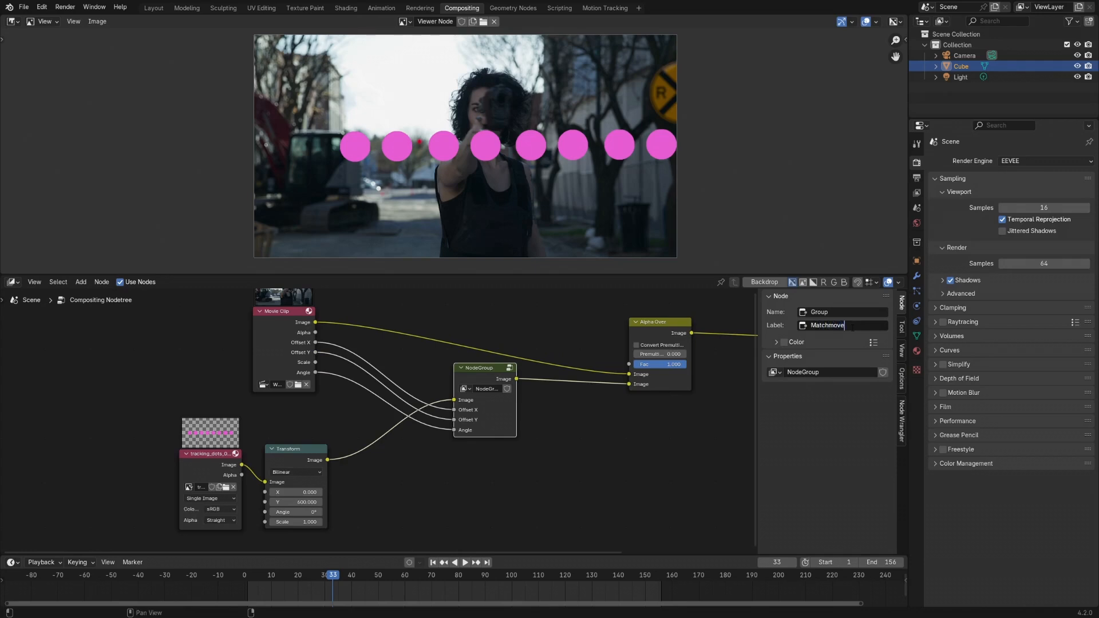
key("Return")
Step: Try duplicating the Matchmove group node, once without and once with its input links, deleting each copy
key("shift+d")
left_click(568, 450)
middle_click_drag(444, 472, 443, 441)
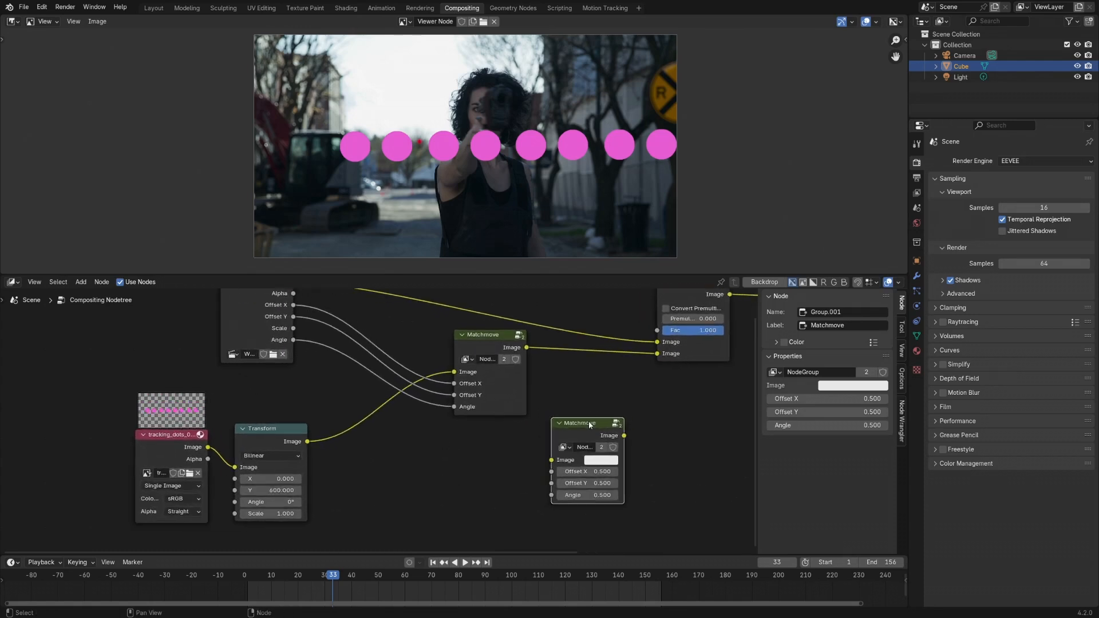
key("x")
key("shift+d")
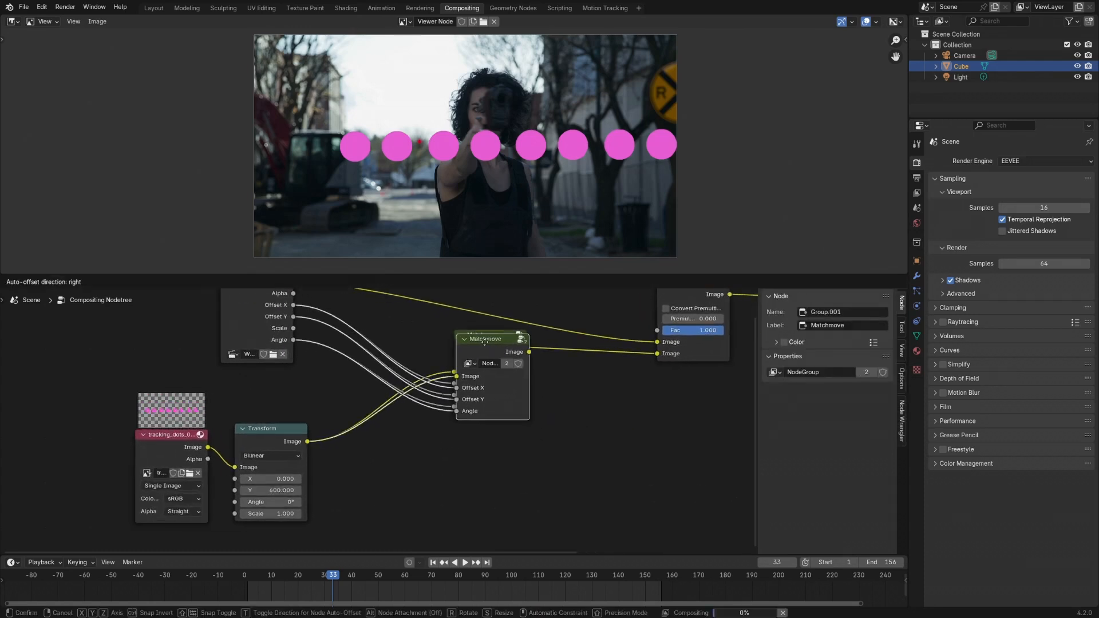
left_click(498, 440)
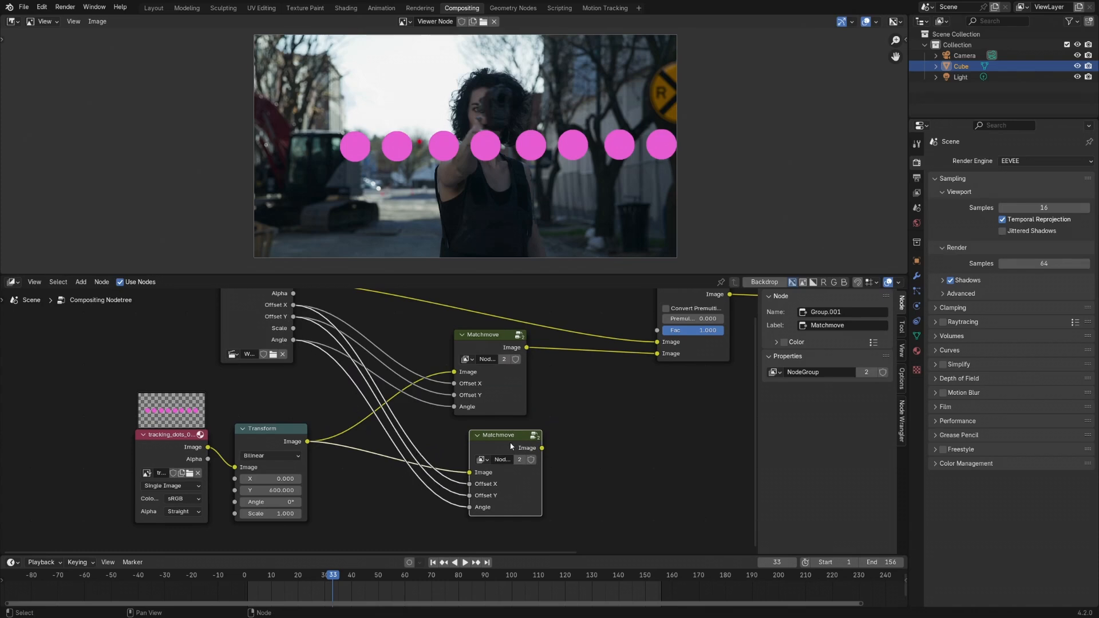
key("x")
Step: Spread the tracking dots image node and its Y-offset Transform apart to make room between them
middle_click_drag(358, 424, 435, 426)
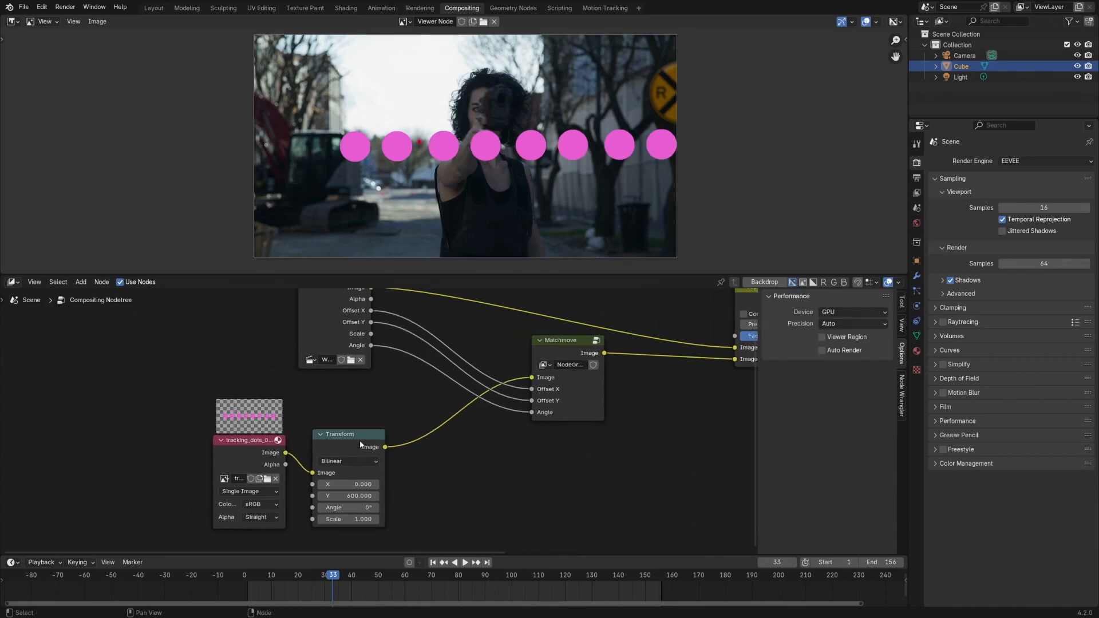
left_click_drag(360, 442, 383, 436)
left_click_drag(271, 448, 115, 441)
middle_click_drag(250, 462, 390, 415)
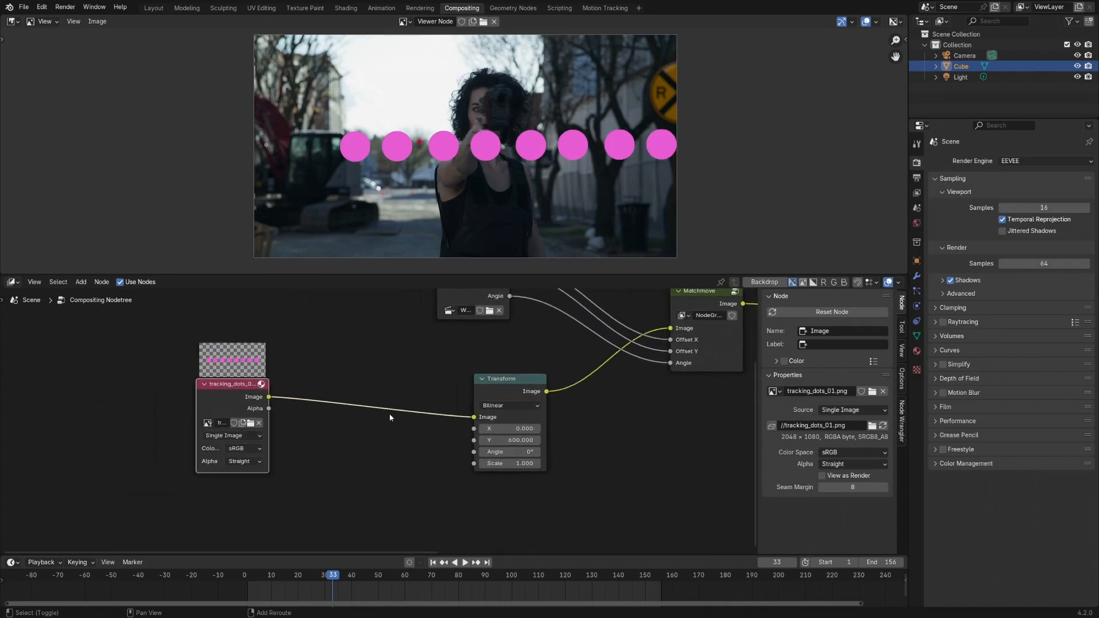
left_click_drag(214, 394, 160, 393)
left_click(309, 455)
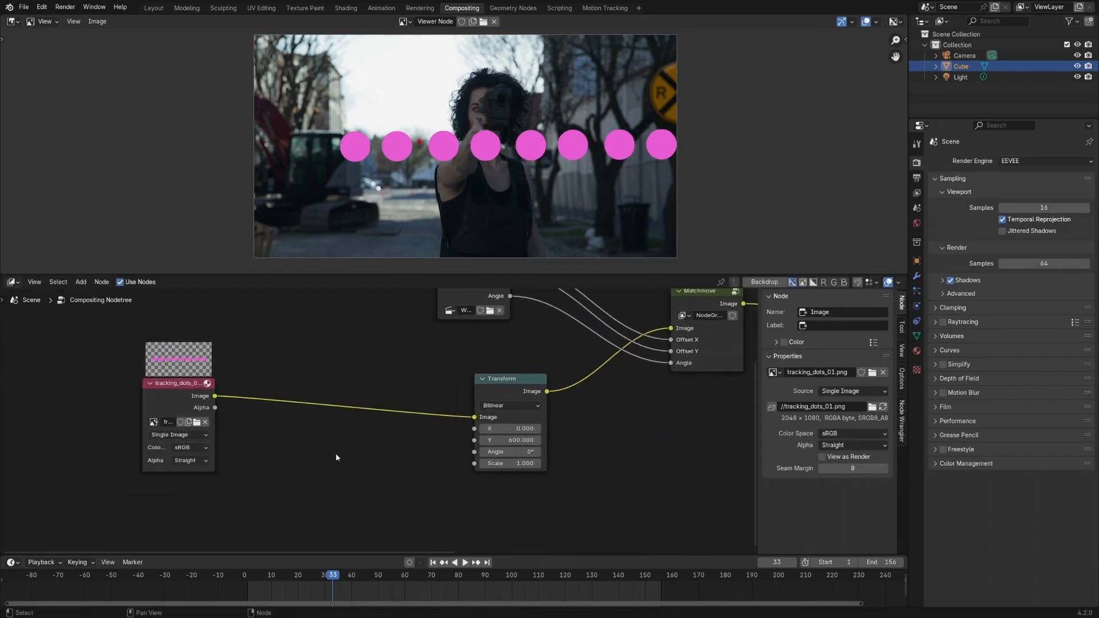
Step: Add the CGC_tutorial_weapon_blast_05_PNG image sequence from the Renders folder and place its node below the tracking dots image node
middle_click_drag(349, 436, 361, 445)
left_click_drag(521, 388, 501, 379)
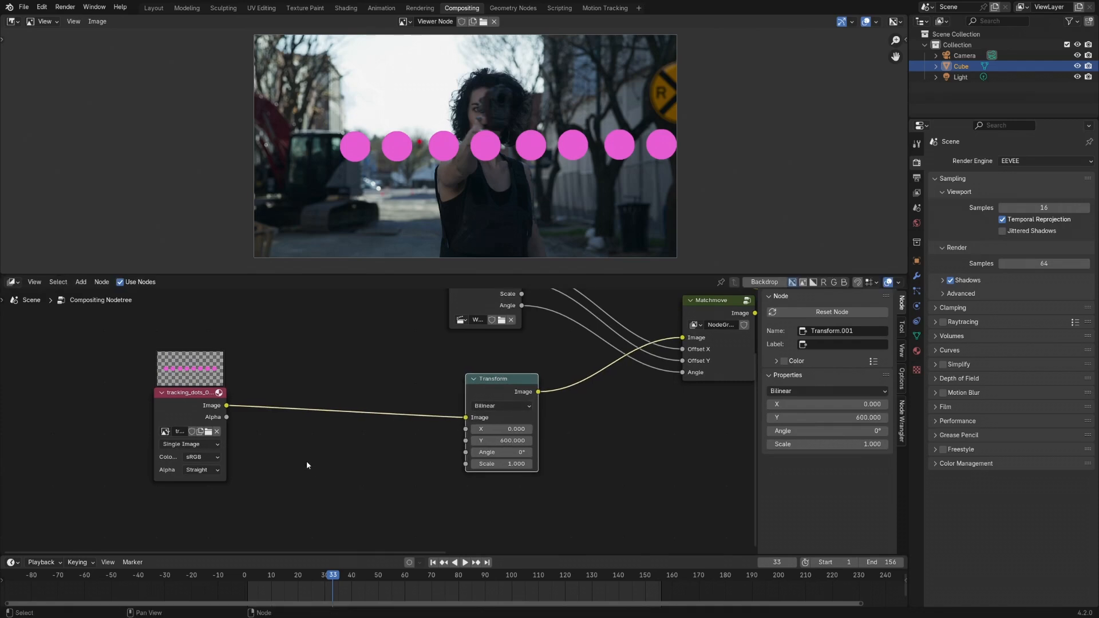
left_click(302, 454)
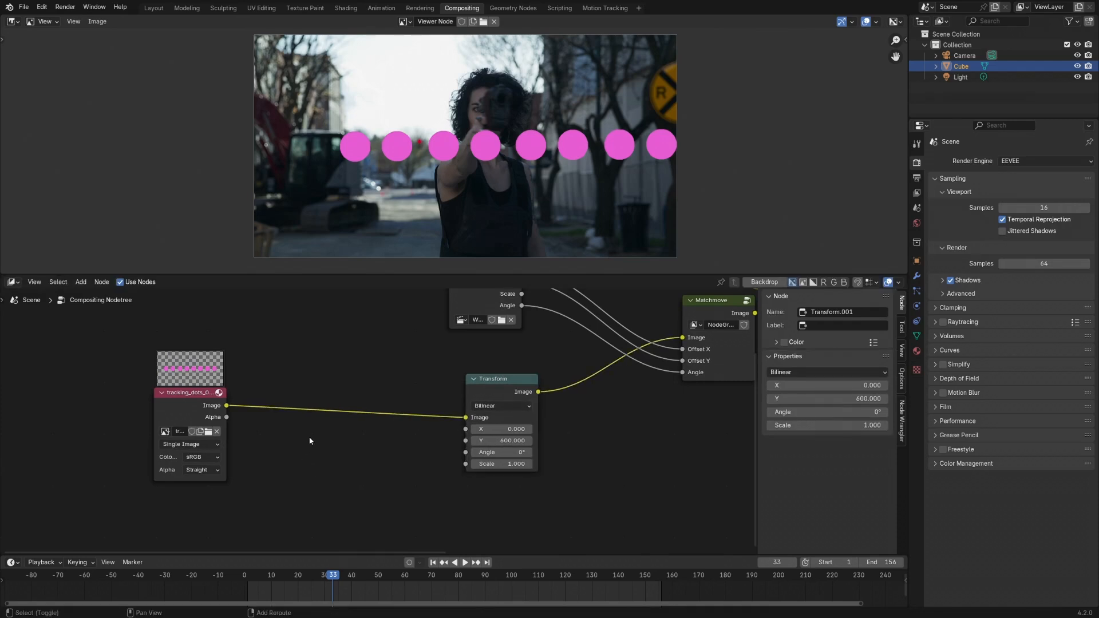
key("shift+a")
mouse_move(289, 338)
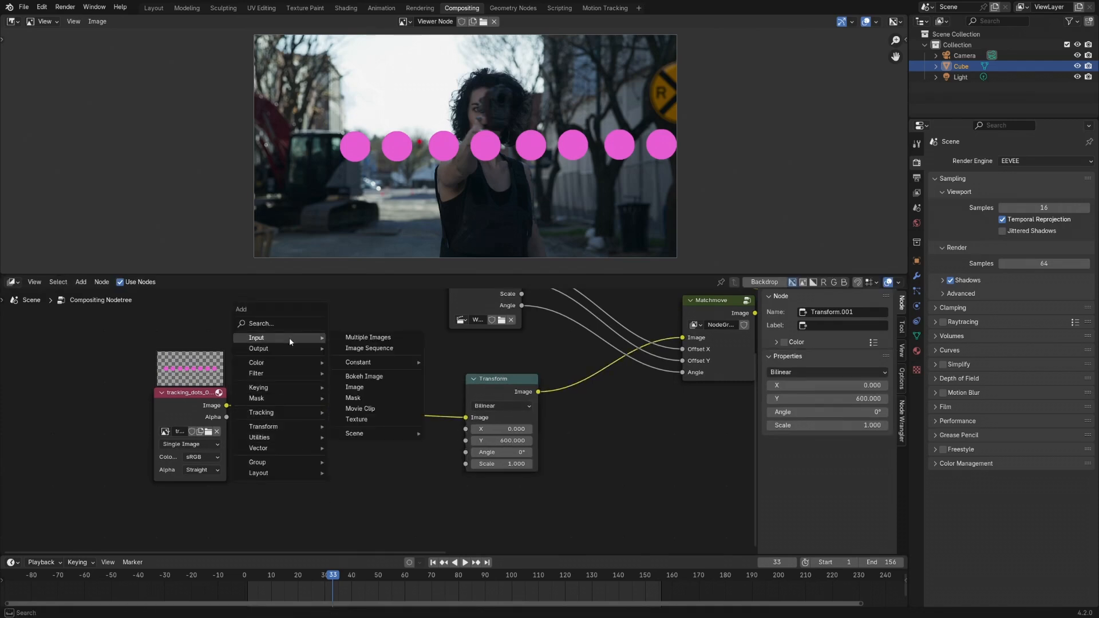
left_click(371, 350)
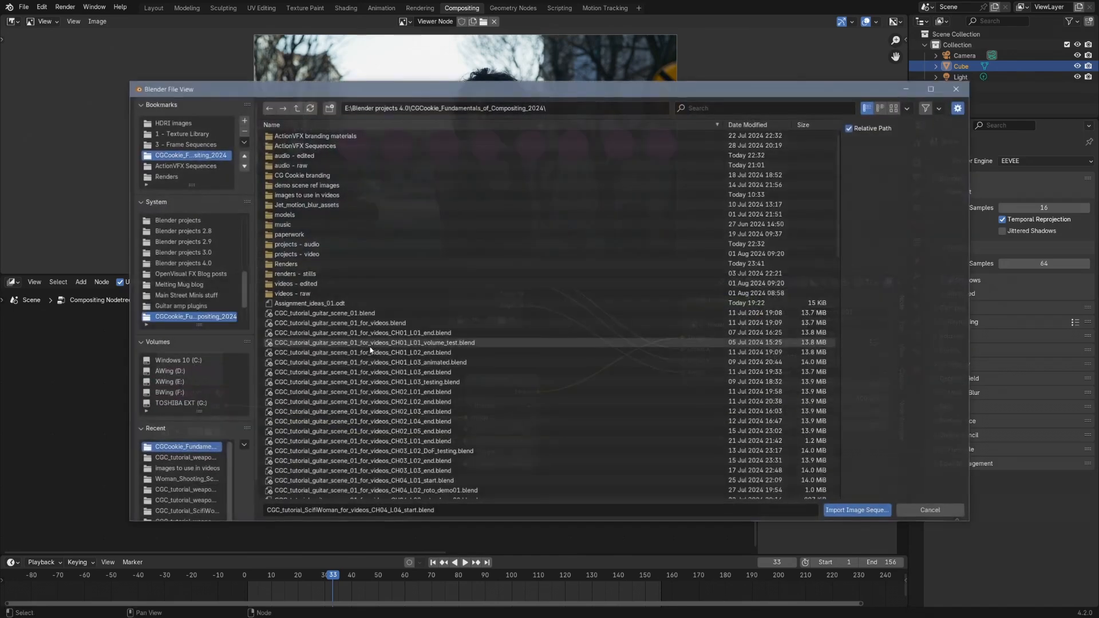
left_click(166, 178)
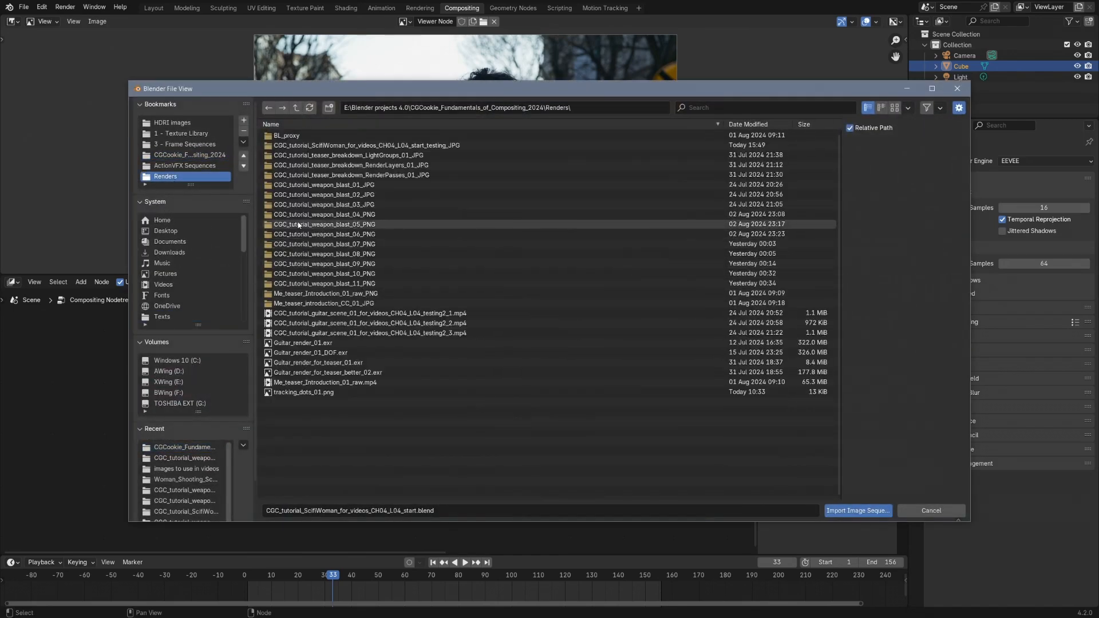
left_click(372, 227)
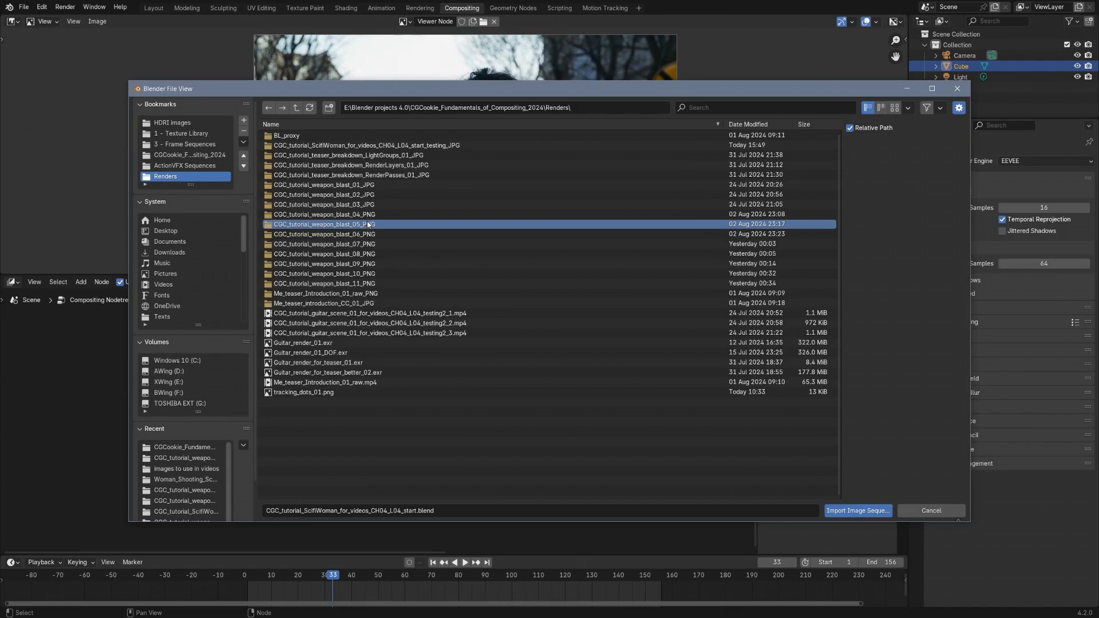
double_click(368, 224)
left_click(858, 511)
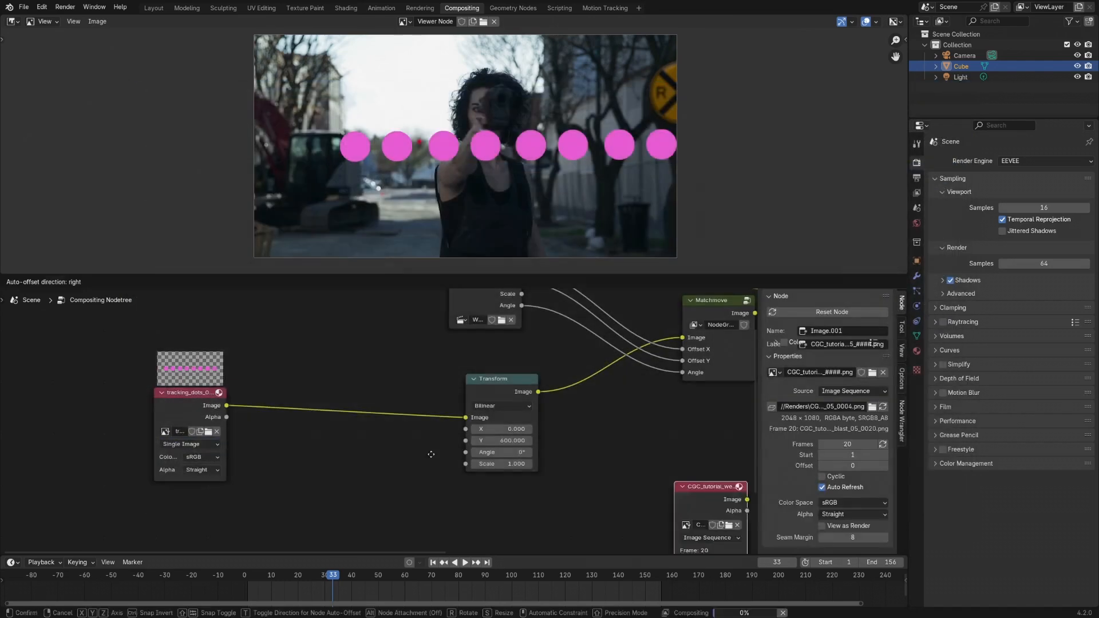
left_click(291, 445)
Step: Preview the weapon blast sequence in the viewer and scrub the timeline to around frame 20
middle_click_drag(321, 492, 320, 437)
scroll(319, 437, "up", 4)
left_click(270, 362, "ctrl+shift")
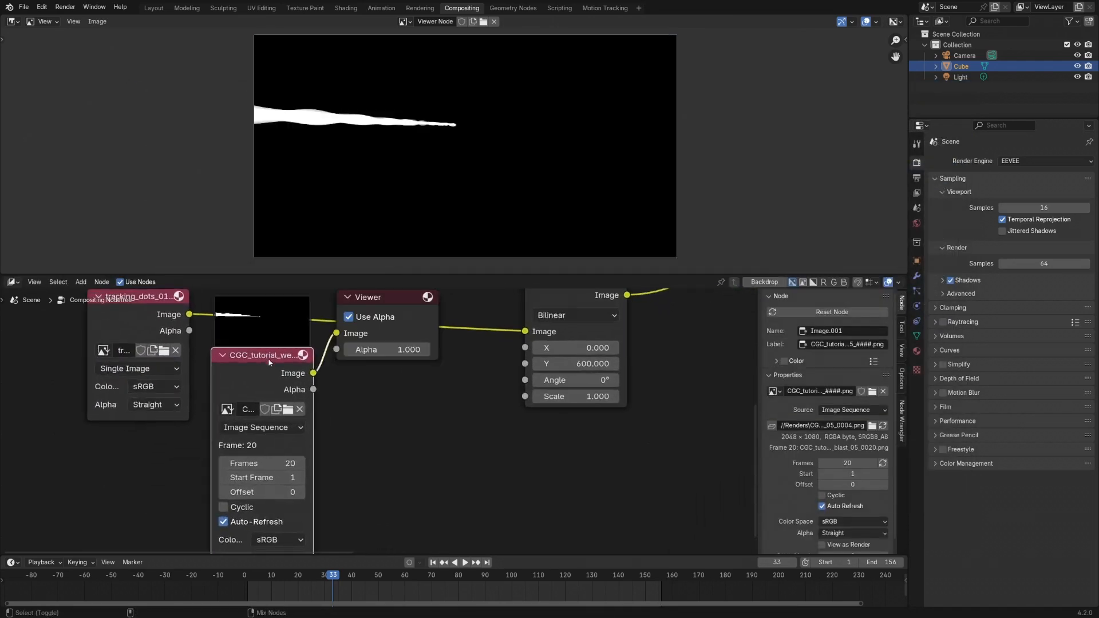
left_click_drag(262, 581, 298, 584)
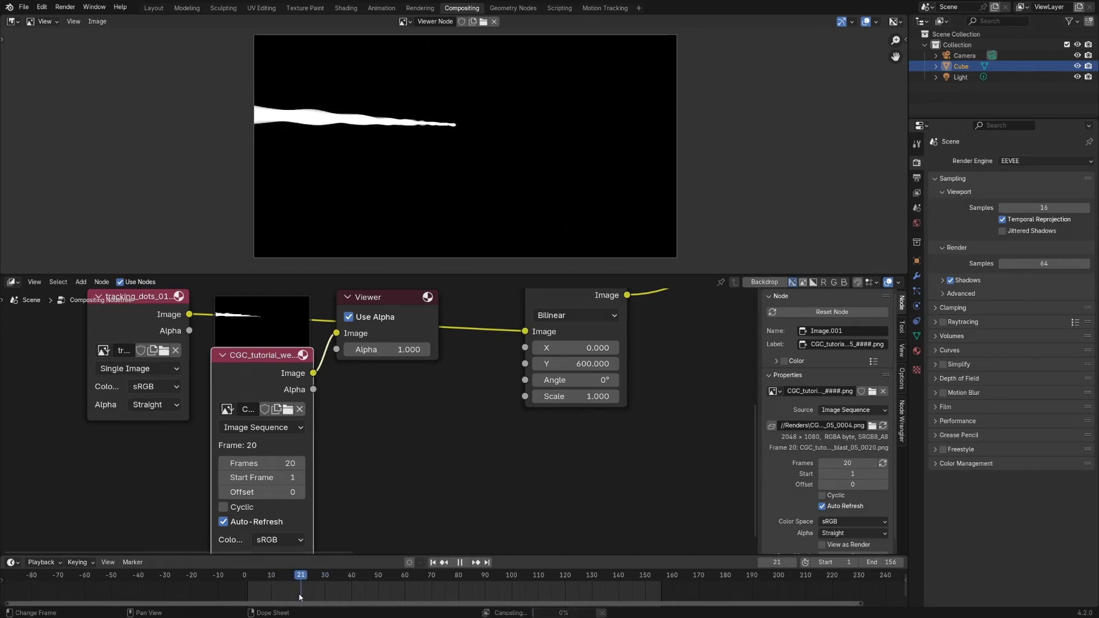
Step: Preview the movie clip and step back and forth through the frames around 16 to 24 to examine the timing of the gunshot
middle_click_drag(441, 325, 432, 444)
scroll(442, 378, "down", 12)
scroll(435, 442, "up", 4)
left_click(449, 359, "ctrl+shift")
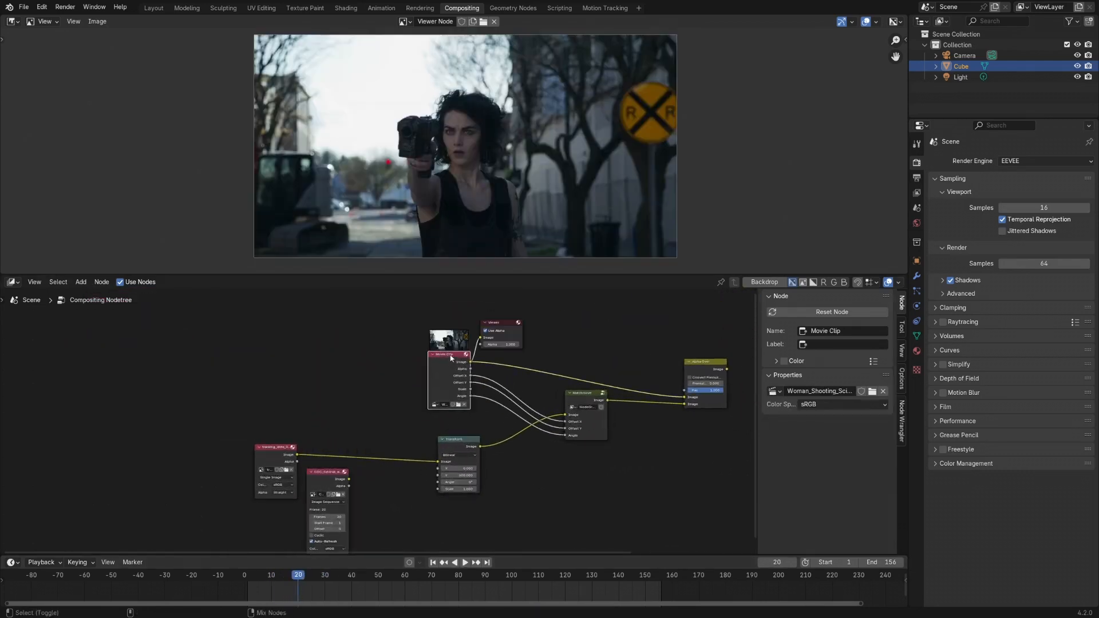
key("Left")
key("Left")
key("Left")
key("Left")
key("Left")
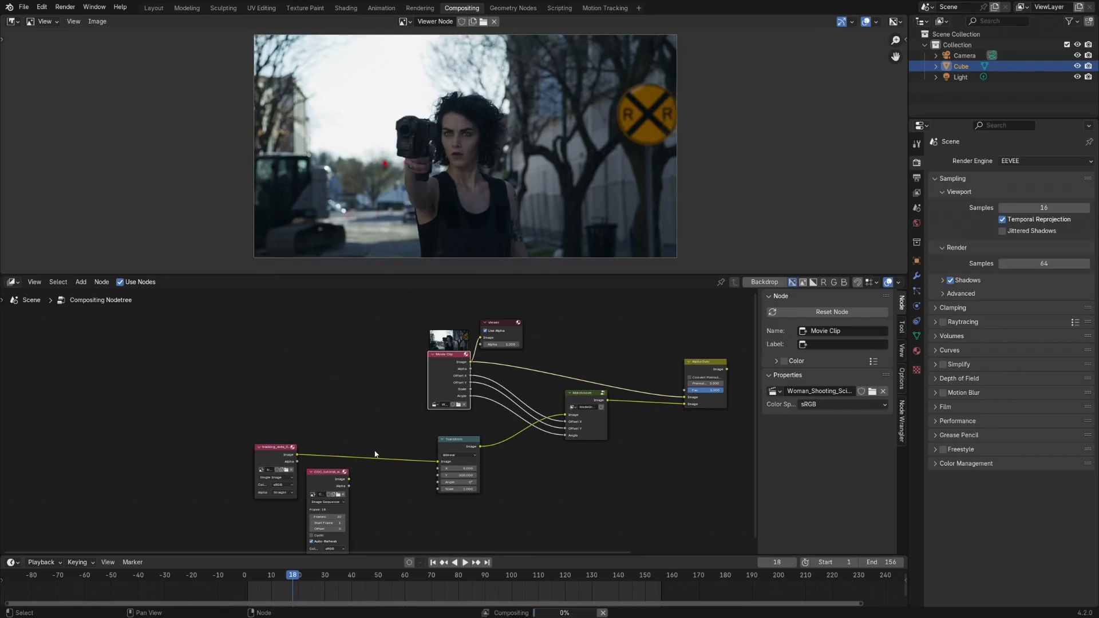
key("Right")
key("Right")
key("Right")
key("Right")
key("Right")
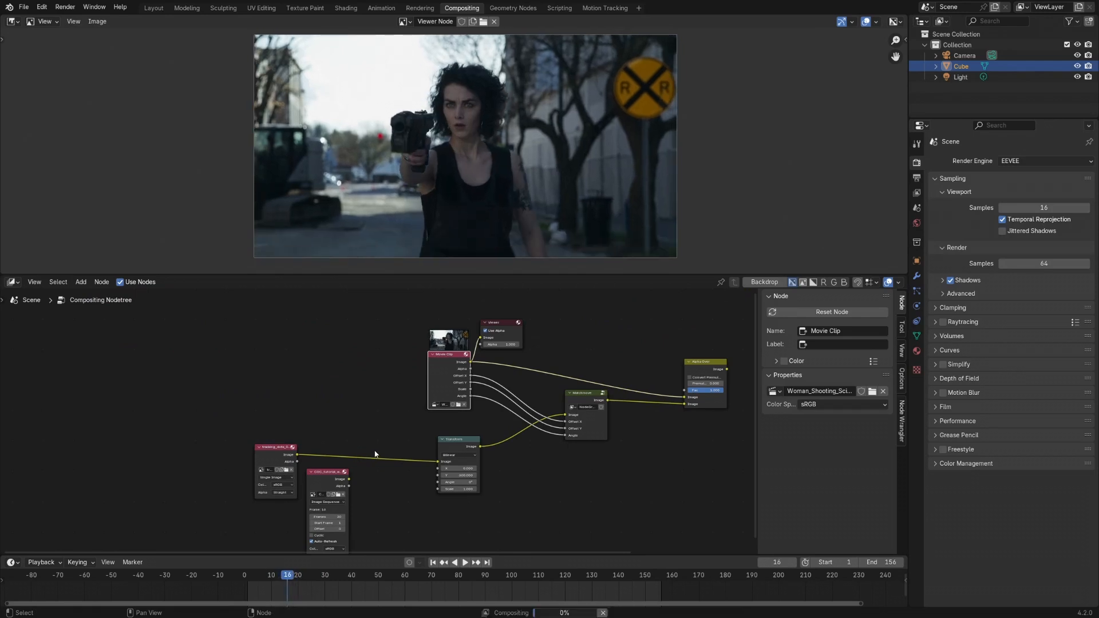
key("Right")
key("Right")
key("Right")
key("Right")
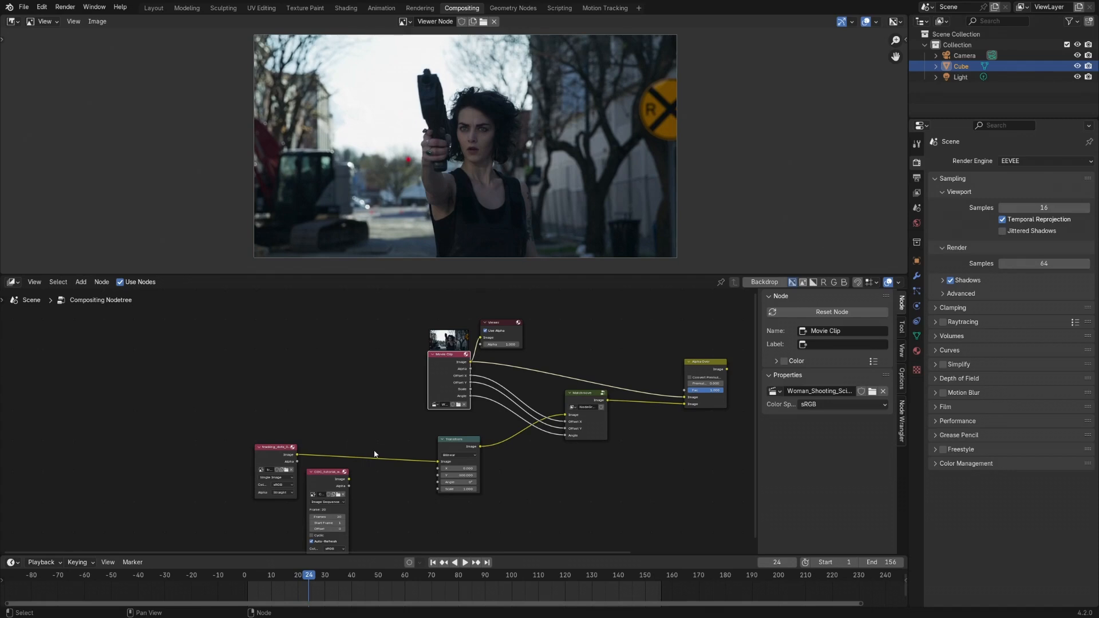
key("Left")
key("Left")
key("Left")
key("Left")
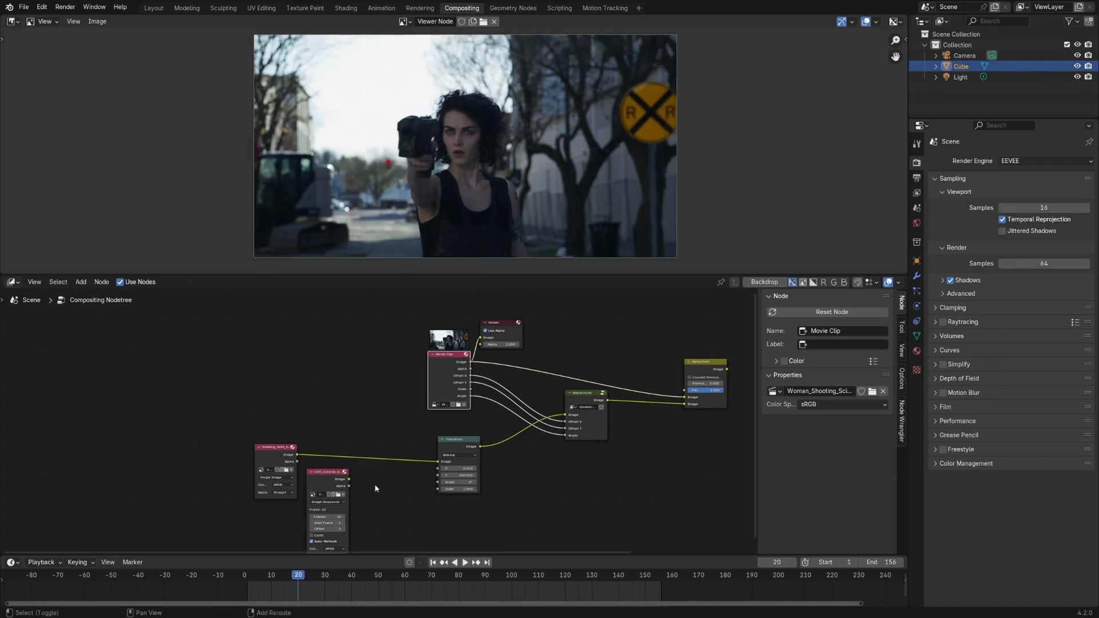
Step: Set the weapon blast sequence's Start Frame to 16 and preview its timing around frame 20
scroll(374, 484, "up", 4)
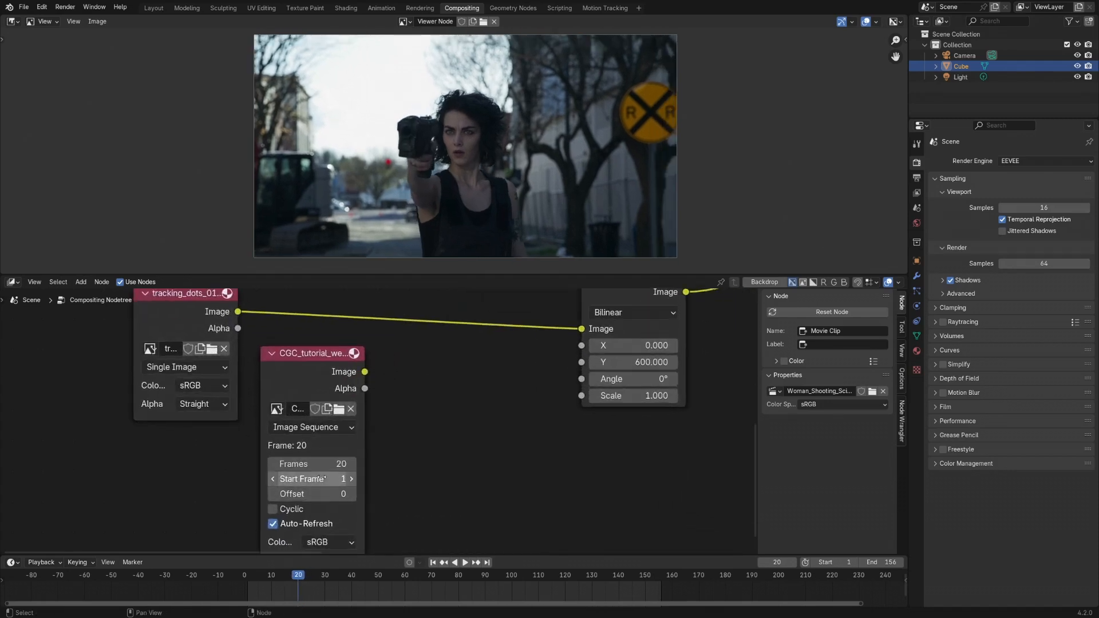
left_click(309, 478)
type("16")
key("Return")
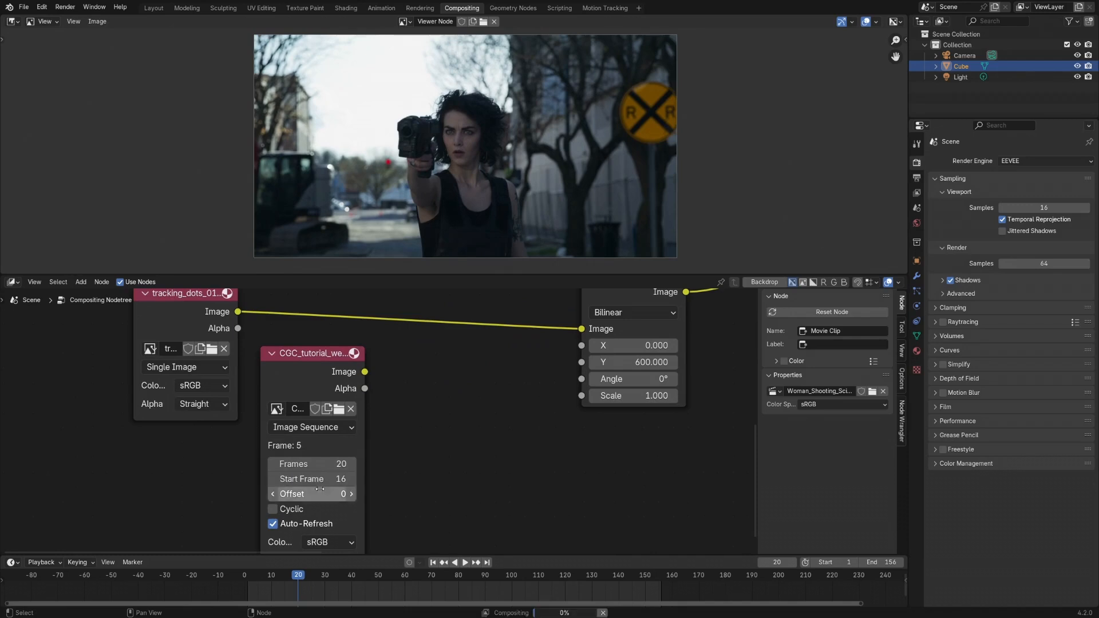
left_click(318, 364, "ctrl+shift")
key("space")
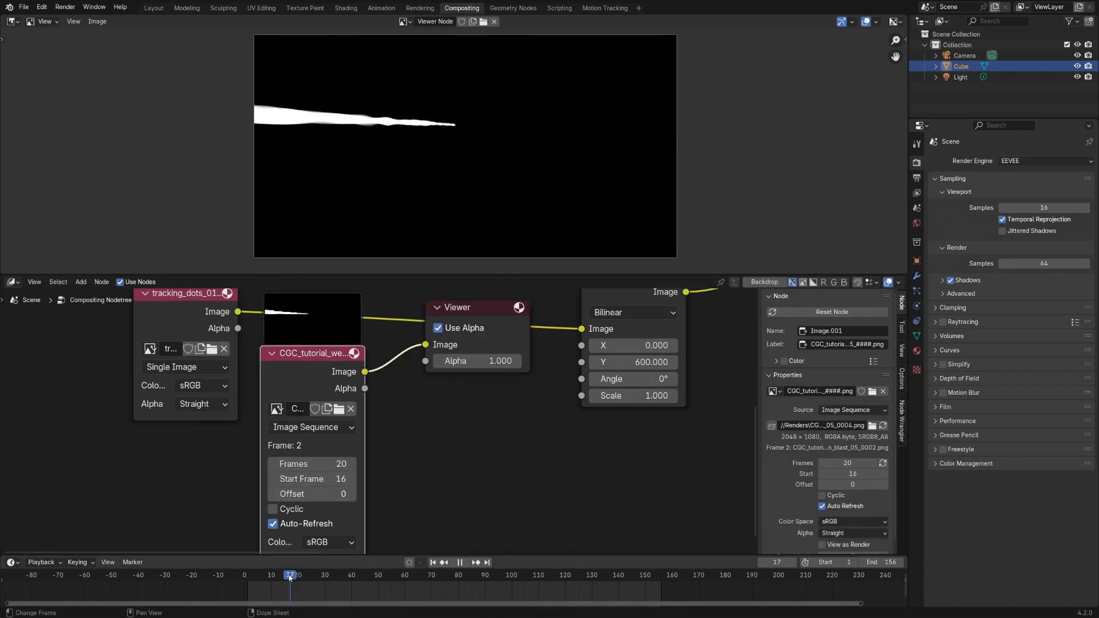
mouse_move(310, 582)
left_mouse_down()
mouse_move(342, 588)
mouse_move(301, 586)
left_mouse_up()
Step: View the Alpha Over result and replace the tracking dots image feeding the Transform node with the weapon blast sequence, deleting the dots node
scroll(463, 453, "down", 2)
middle_click_drag(672, 344, 475, 411)
scroll(476, 411, "down", 4)
left_click(650, 319, "ctrl+shift")
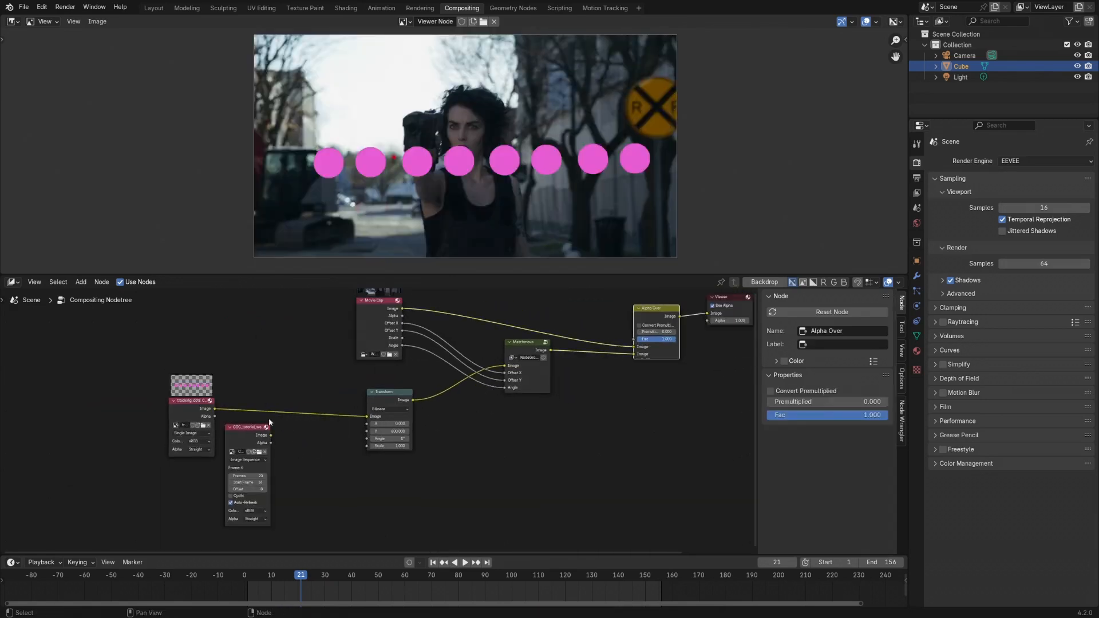
left_click_drag(270, 436, 366, 417)
left_click(197, 409)
key("x")
left_click_drag(245, 438, 197, 419)
Step: Spread the Alpha Over and Viewer nodes apart and insert a Mix Color node on the link between them
middle_click_drag(596, 377, 426, 397)
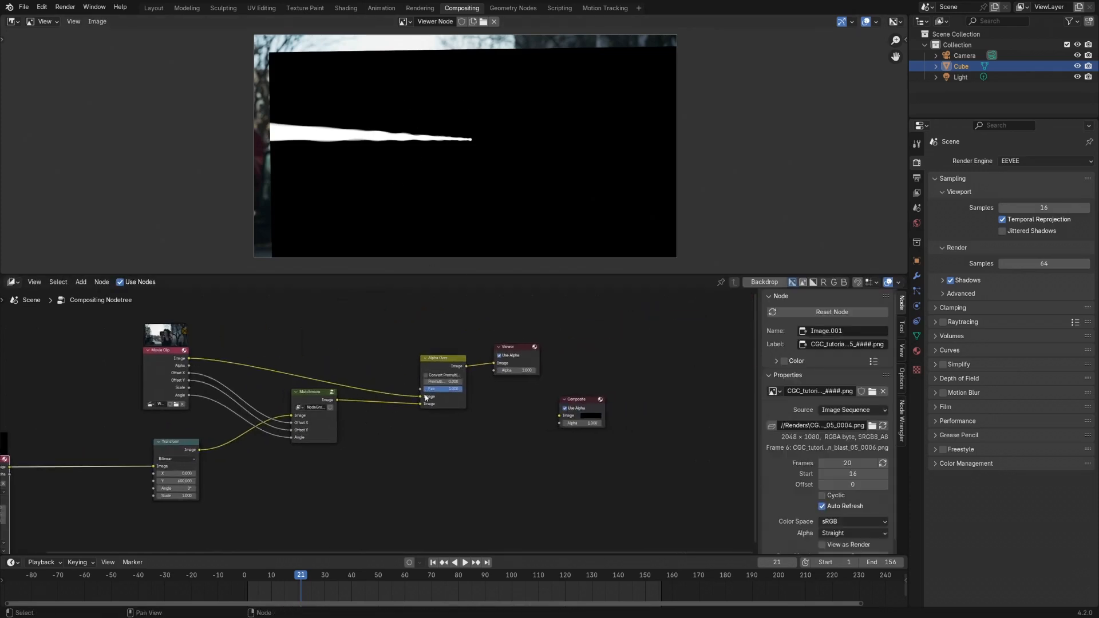
left_click_drag(507, 355, 613, 349)
left_click_drag(432, 357, 409, 338)
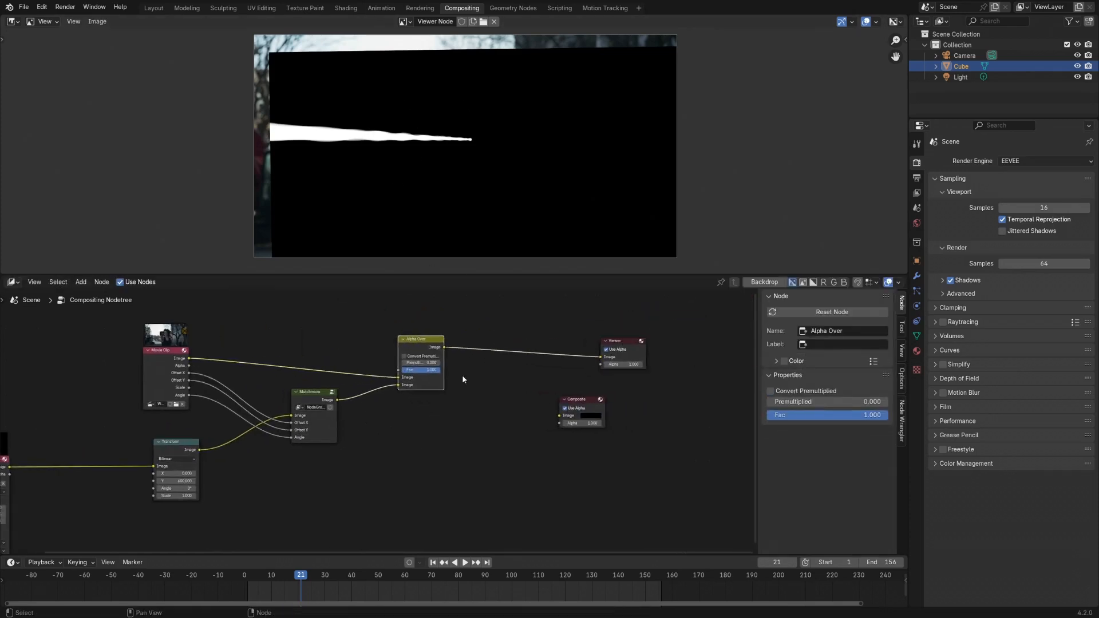
key("shift+a")
mouse_move(462, 400)
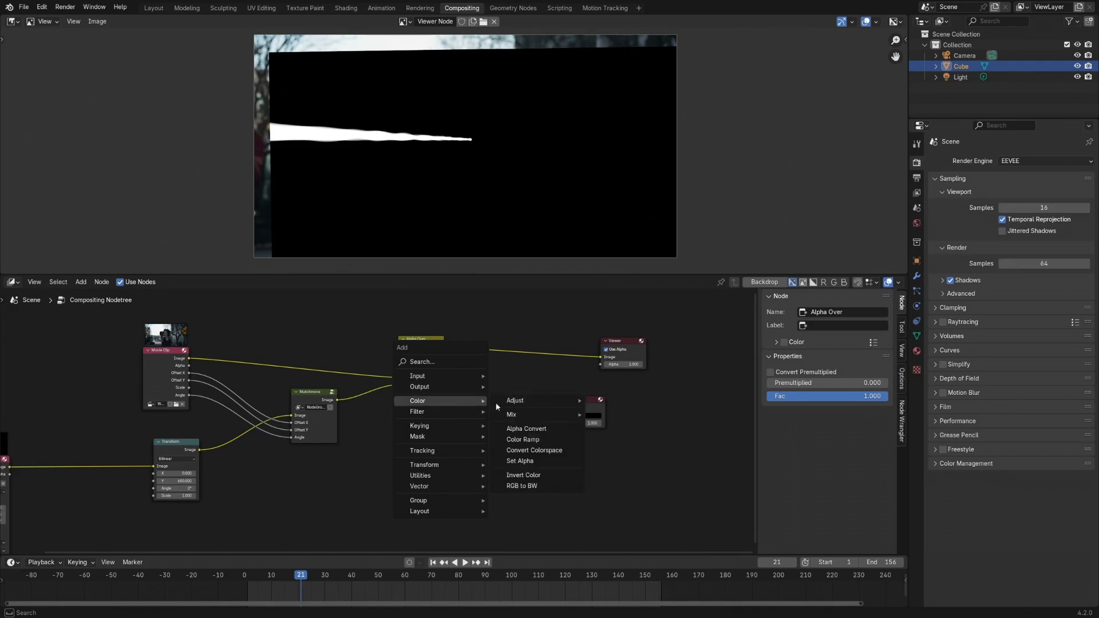
mouse_move(511, 419)
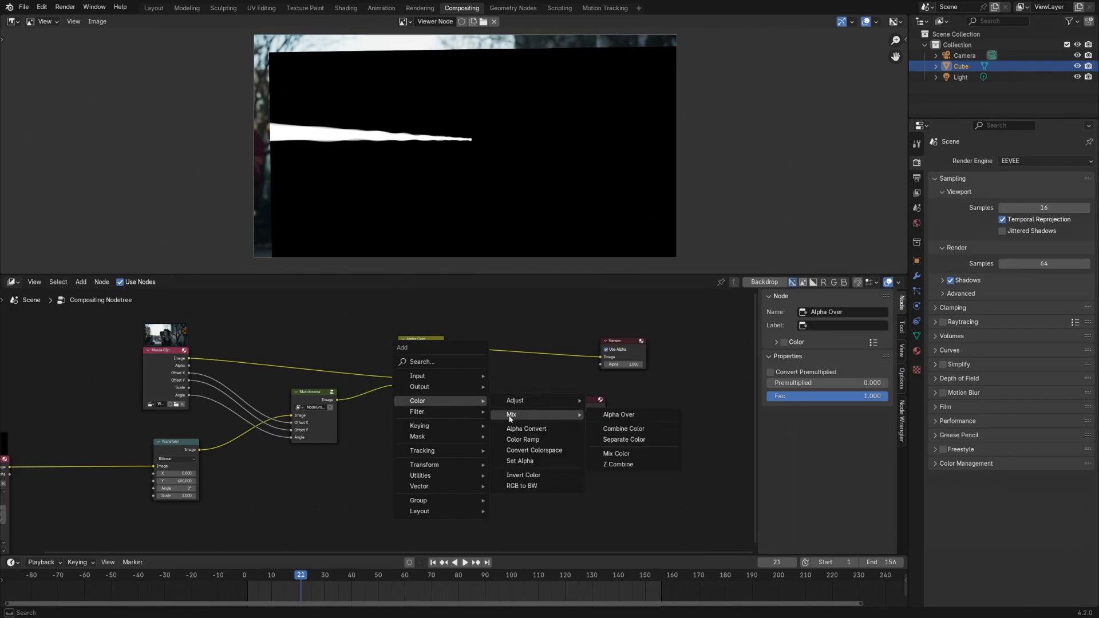
left_click(616, 453)
left_click(475, 360)
Step: Connect the Matchmove output to the Mix node's second image input and delete the Alpha Over node while keeping its link connected
scroll(414, 360, "up", 3)
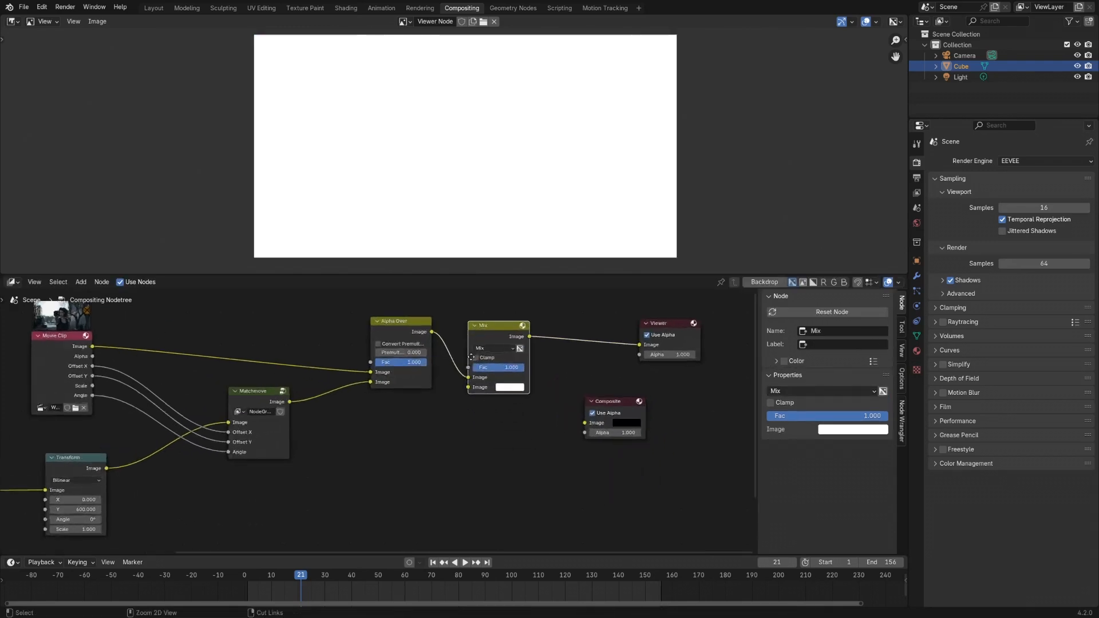
middle_click_drag(415, 361, 439, 399, "shift")
left_click_drag(270, 442, 489, 424)
left_click(410, 367)
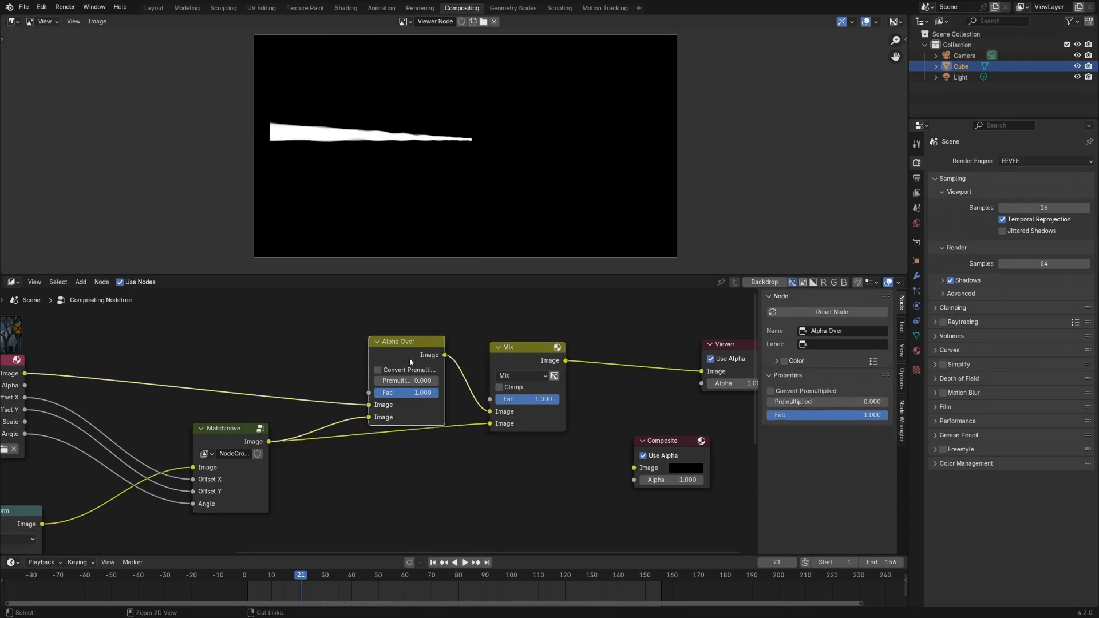
key("ctrl+x")
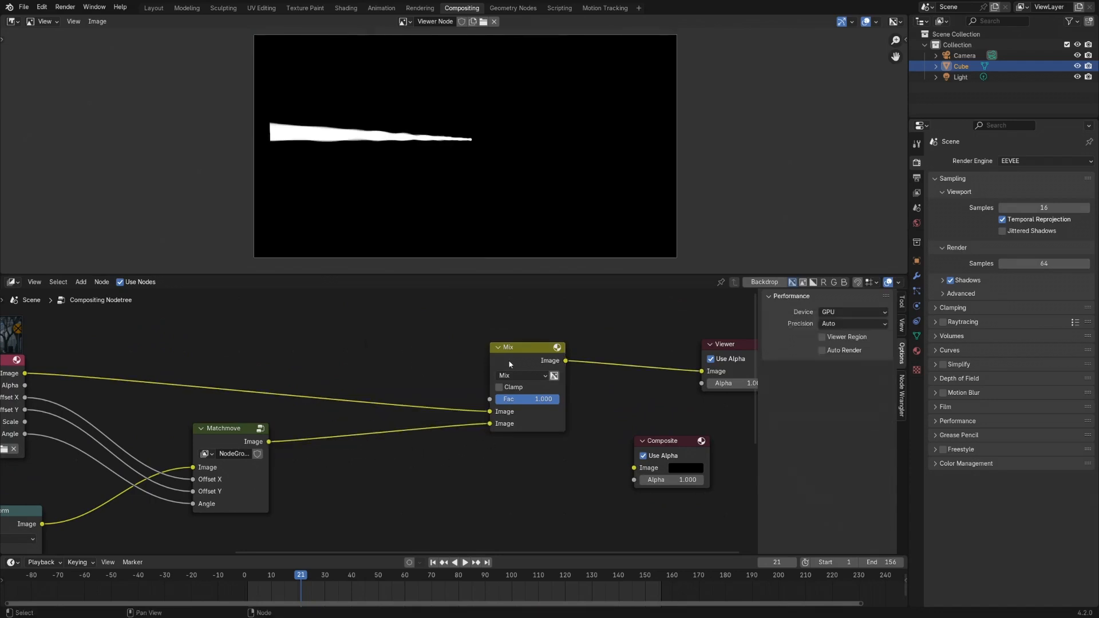
Step: Move the Mix node closer to the Matchmove group and set its blending mode to Add
left_click_drag(509, 364, 473, 342)
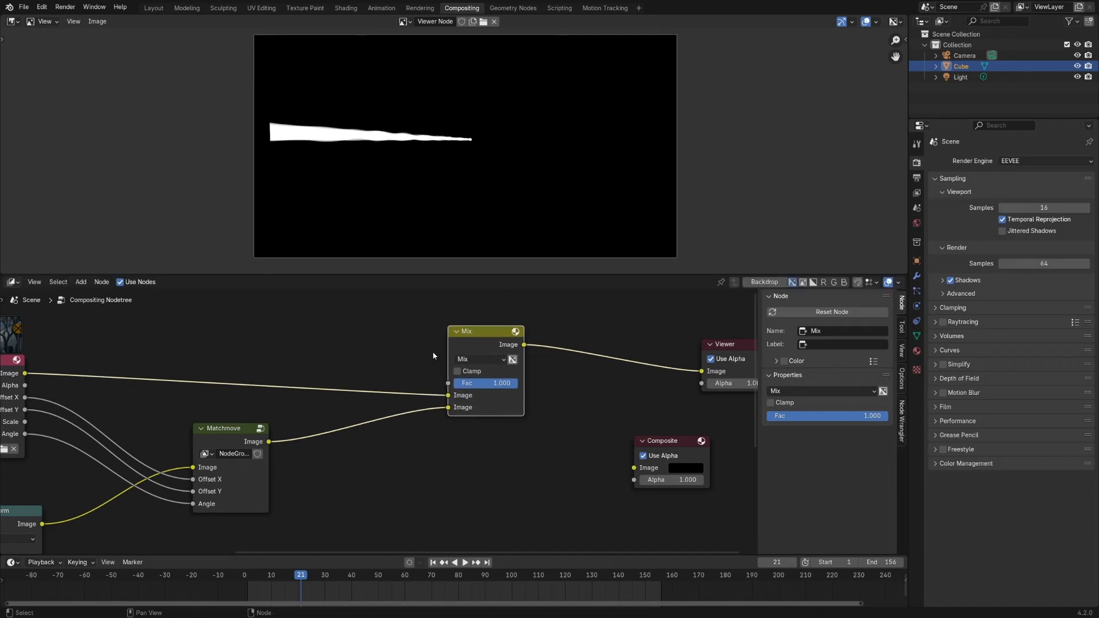
left_click(476, 359)
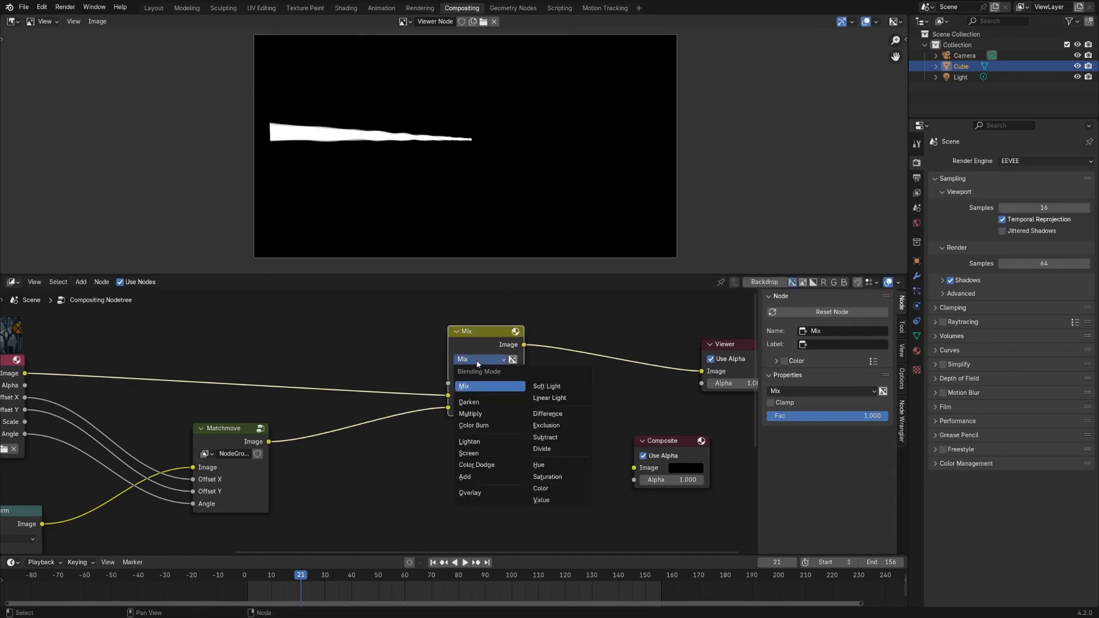
left_click(487, 480)
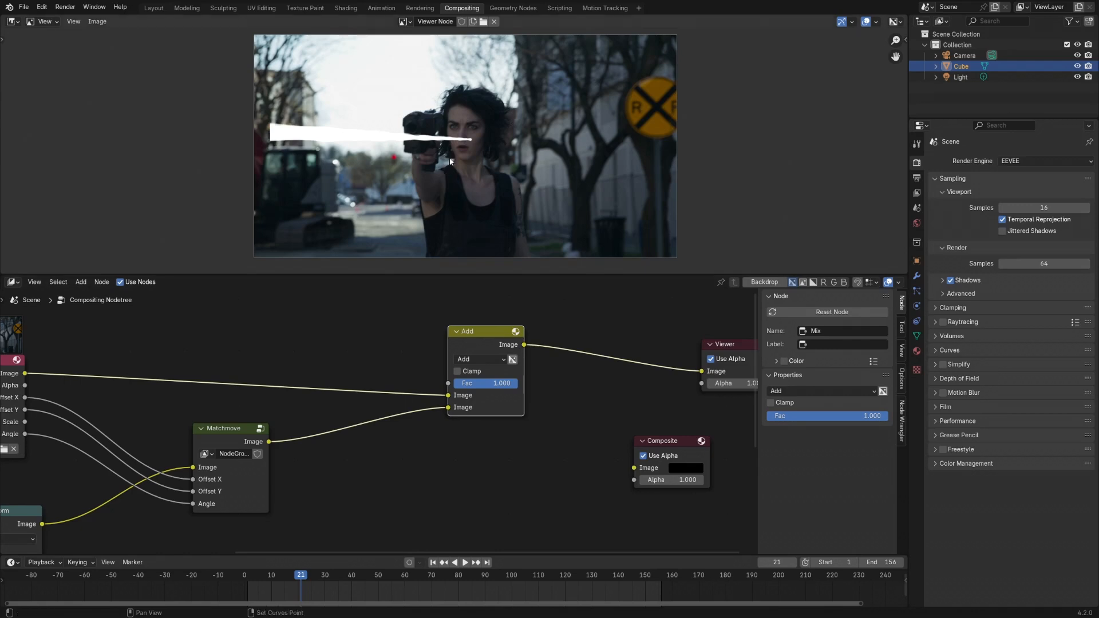
Step: On frame 20, align the blast with the gun muzzle by setting the Transform node's X to -284 and Y to 665
middle_click_drag(450, 162, 443, 107)
middle_click_drag(443, 107, 550, 168)
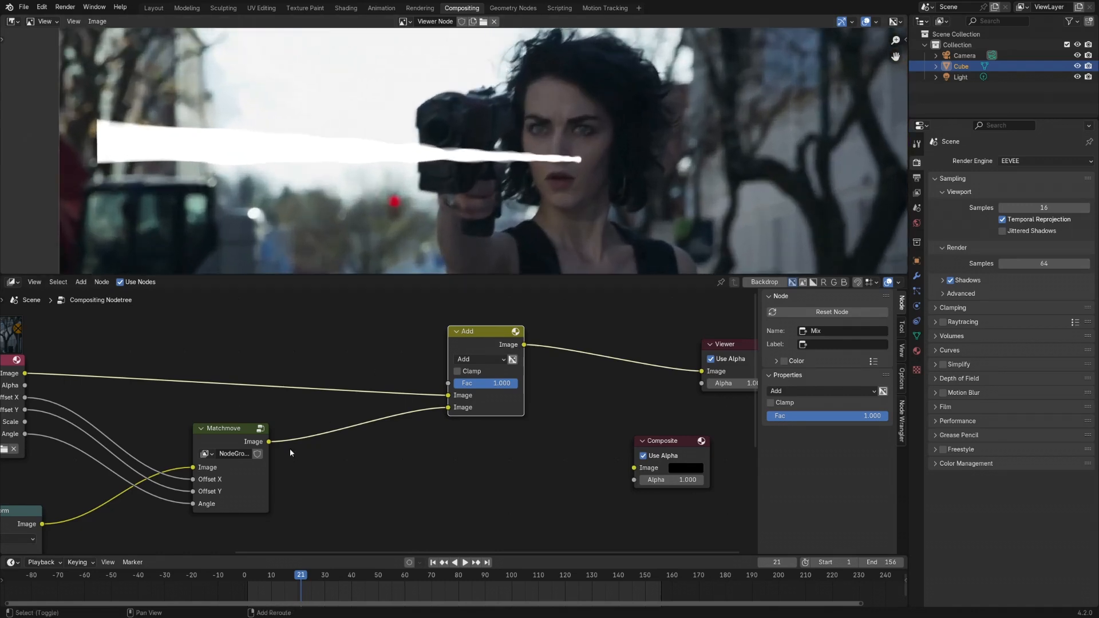
middle_click_drag(275, 459, 445, 422)
key("Left")
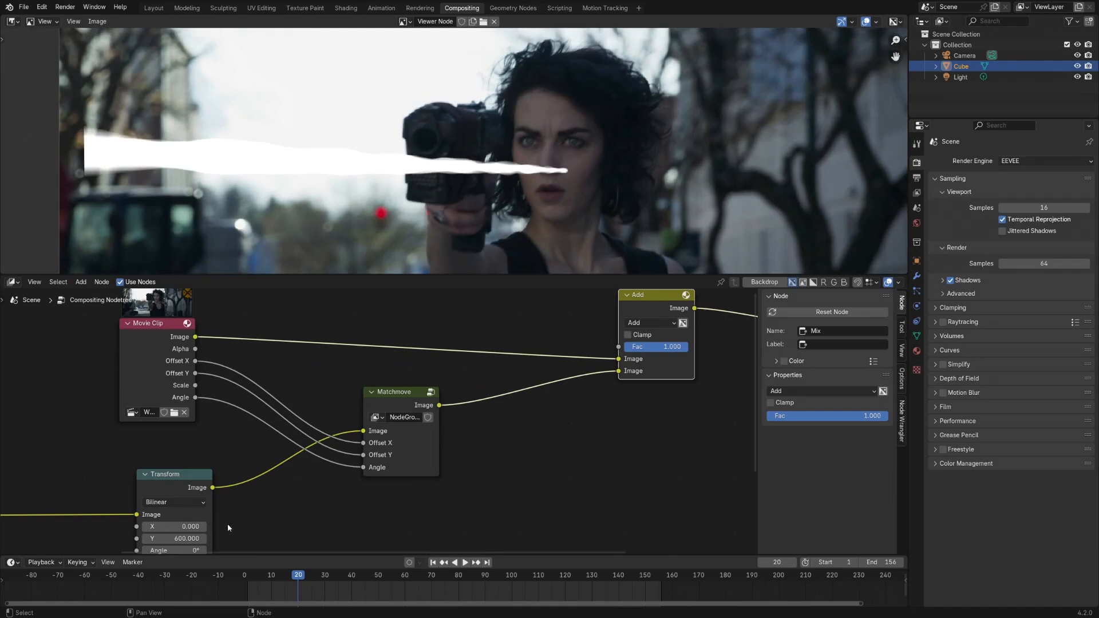
middle_click_drag(228, 524, 346, 477)
middle_click_drag(474, 214, 554, 206, "ctrl")
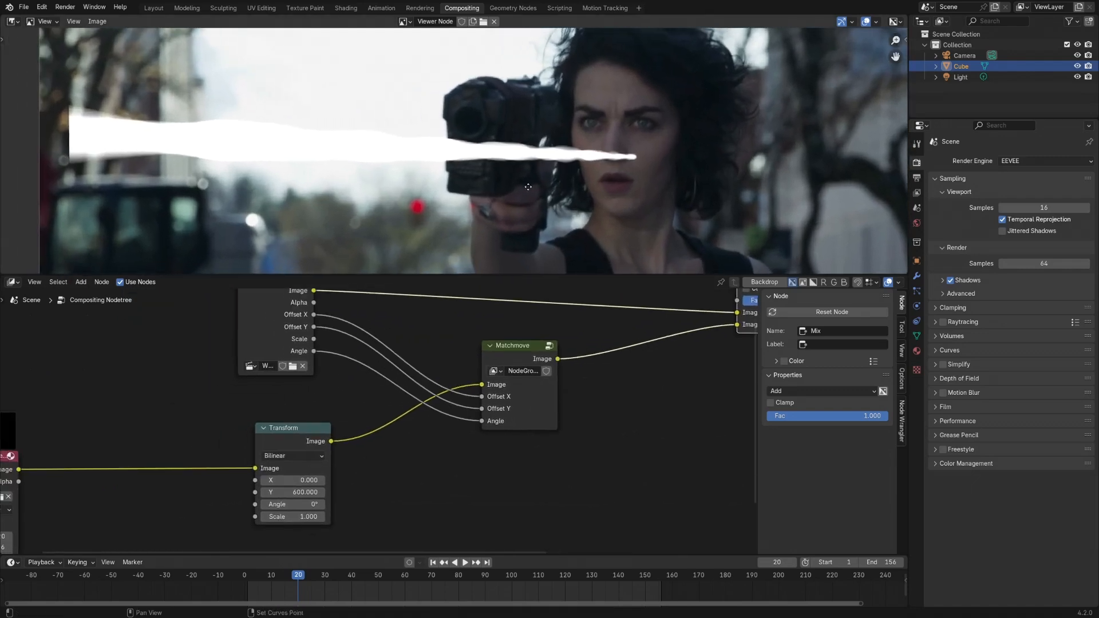
middle_click_drag(361, 509, 448, 472, "shift")
scroll(432, 453, "up", 4)
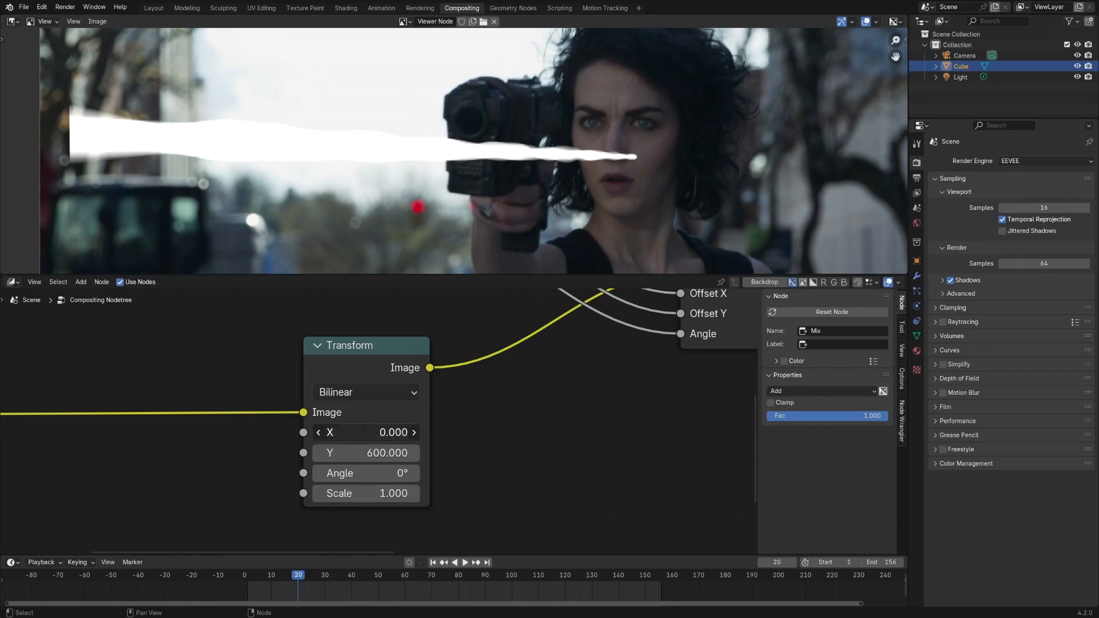
left_click(374, 435)
key("Return")
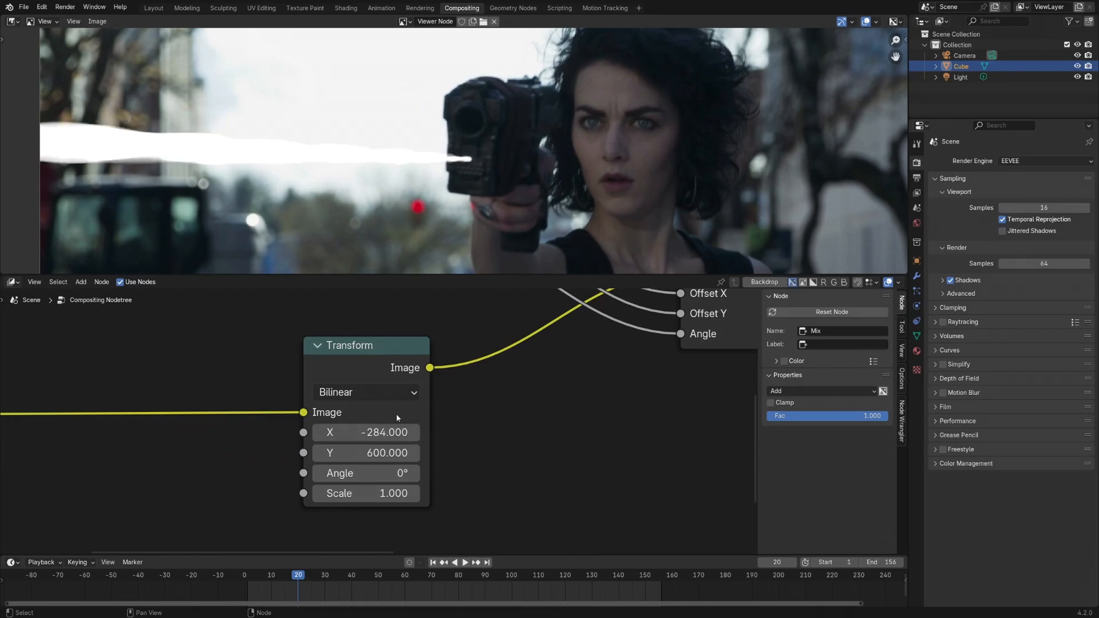
left_click(383, 454)
type("665")
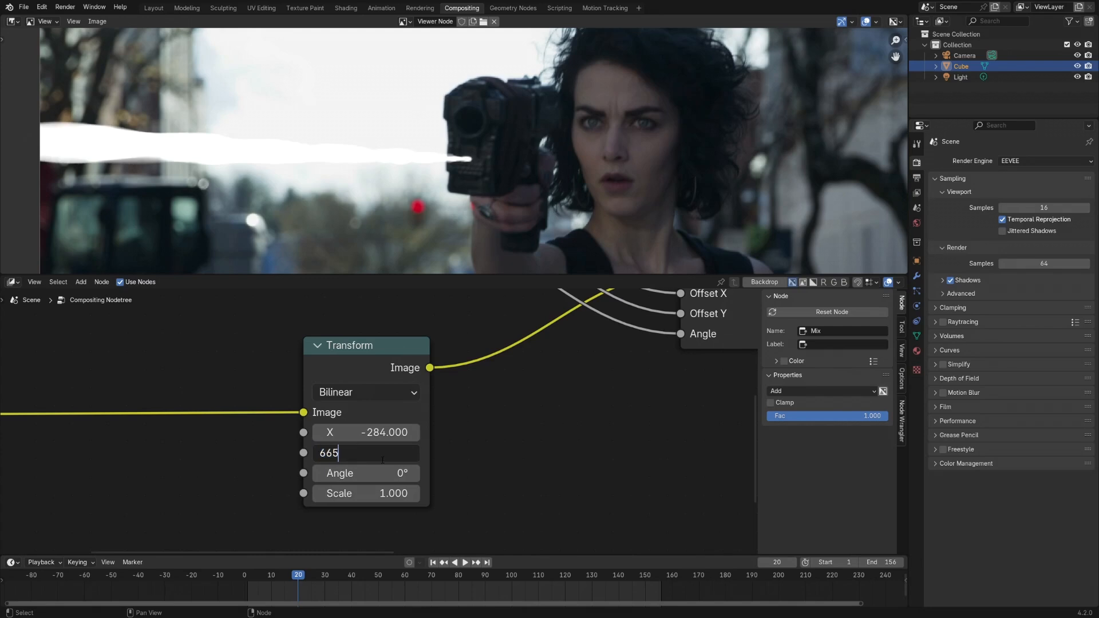
key("Return")
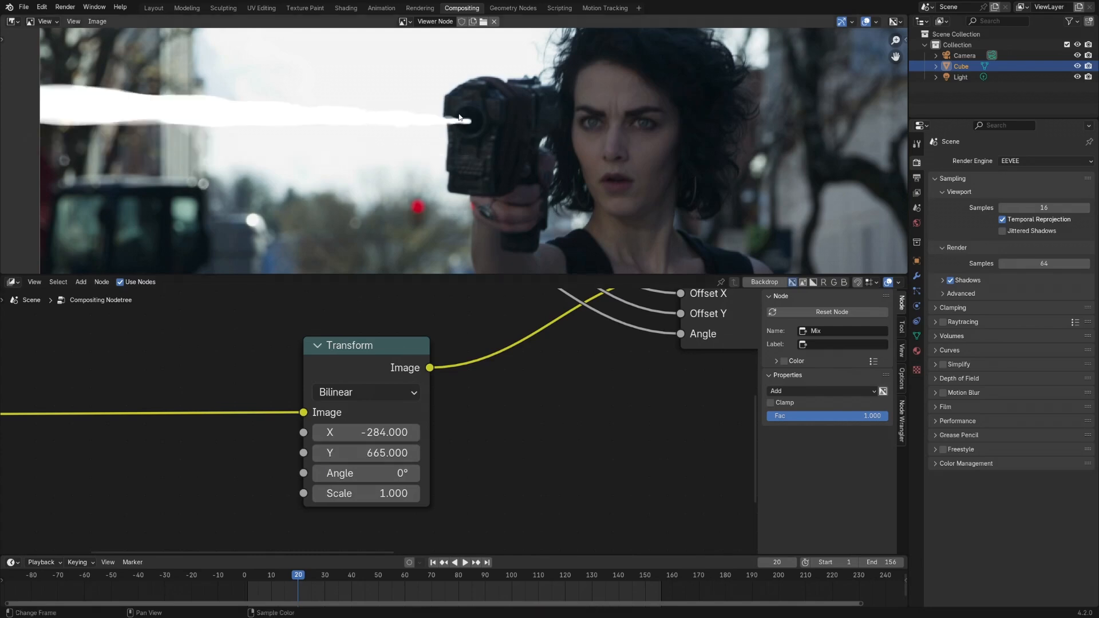
Step: Step back and forth through frames 15 to 24 to check how closely the blast follows the gun muzzle
middle_click_drag(487, 118, 471, 133, "ctrl")
key("Left")
key("Left")
key("Left")
key("Left")
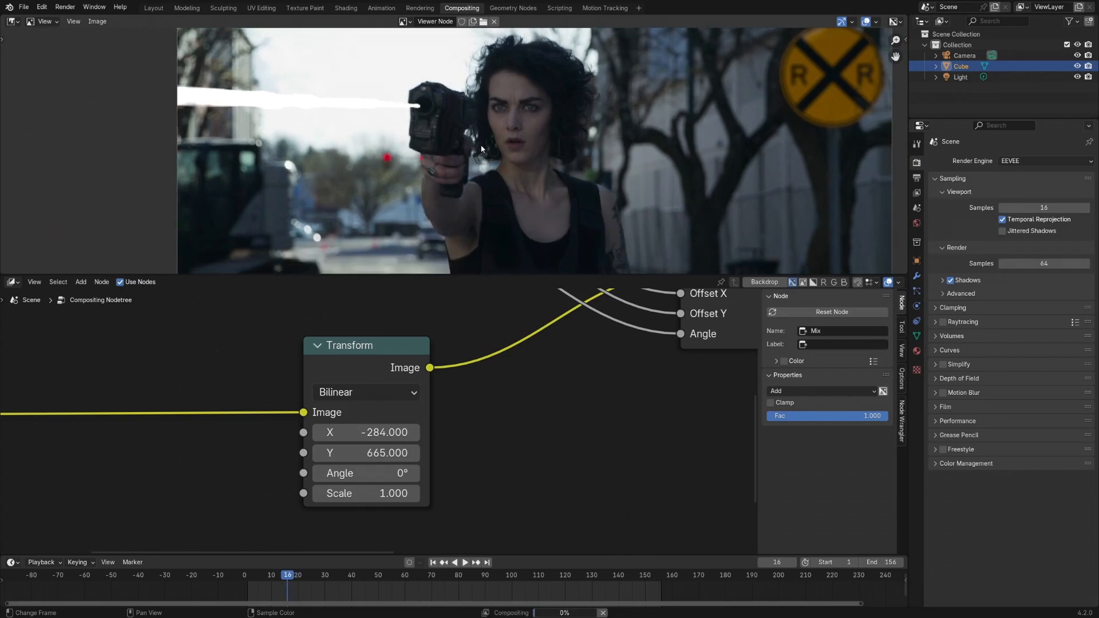
key("Right")
key("Right")
key("Right")
key("Right")
key("Right")
key("Right")
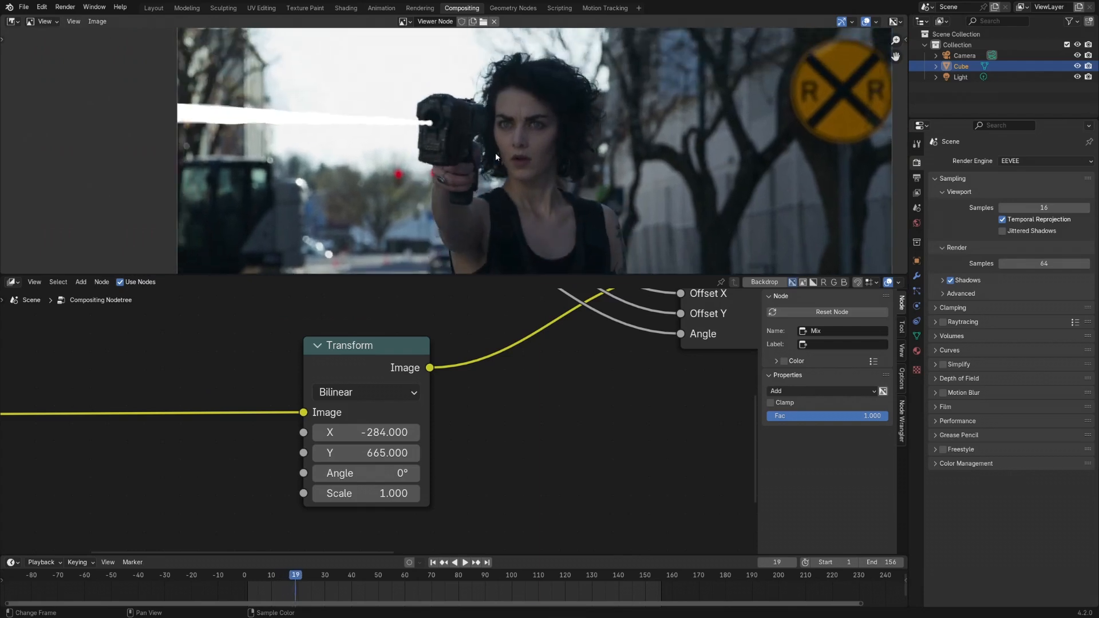
key("Left")
key("Left")
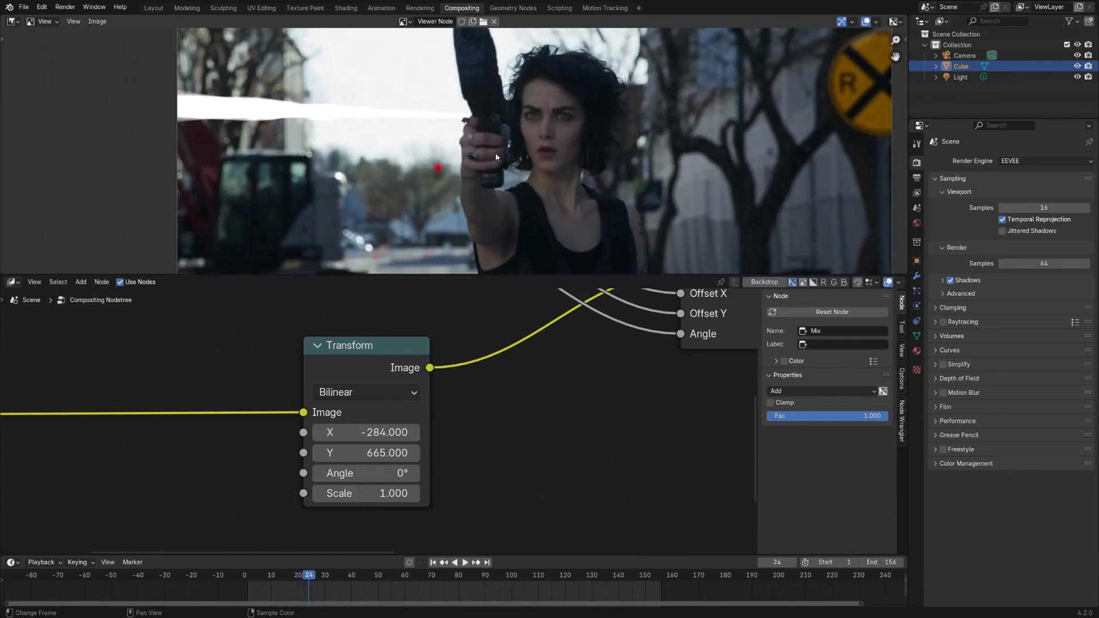
key("Left")
key("Left")
key("Left")
key("Left")
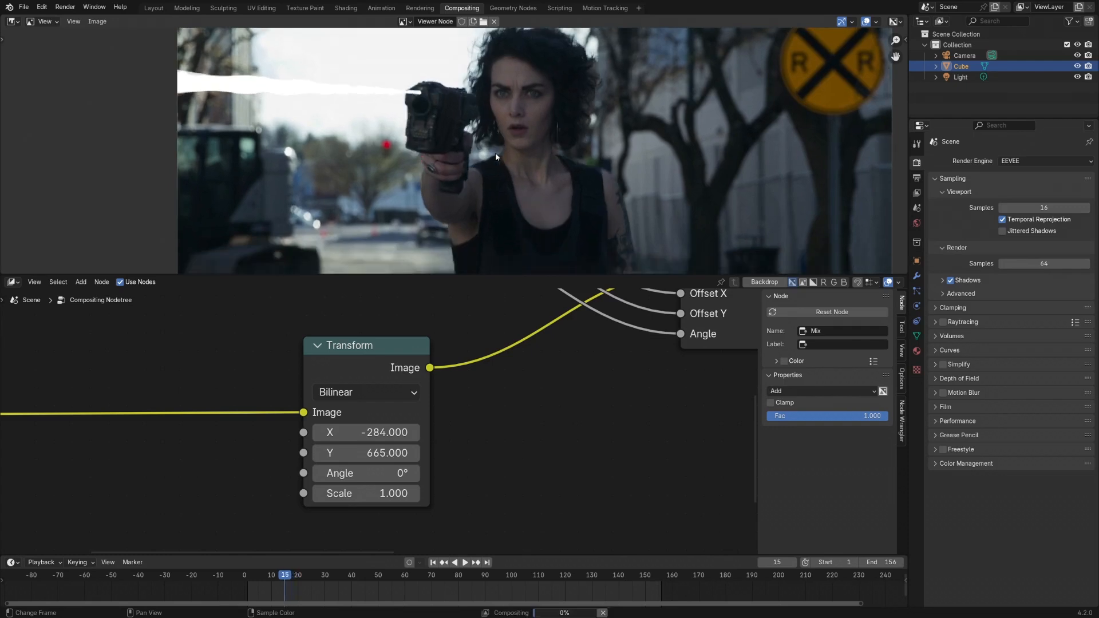
key("Right")
key("Right")
key("Right")
key("Right")
key("Right")
key("Right")
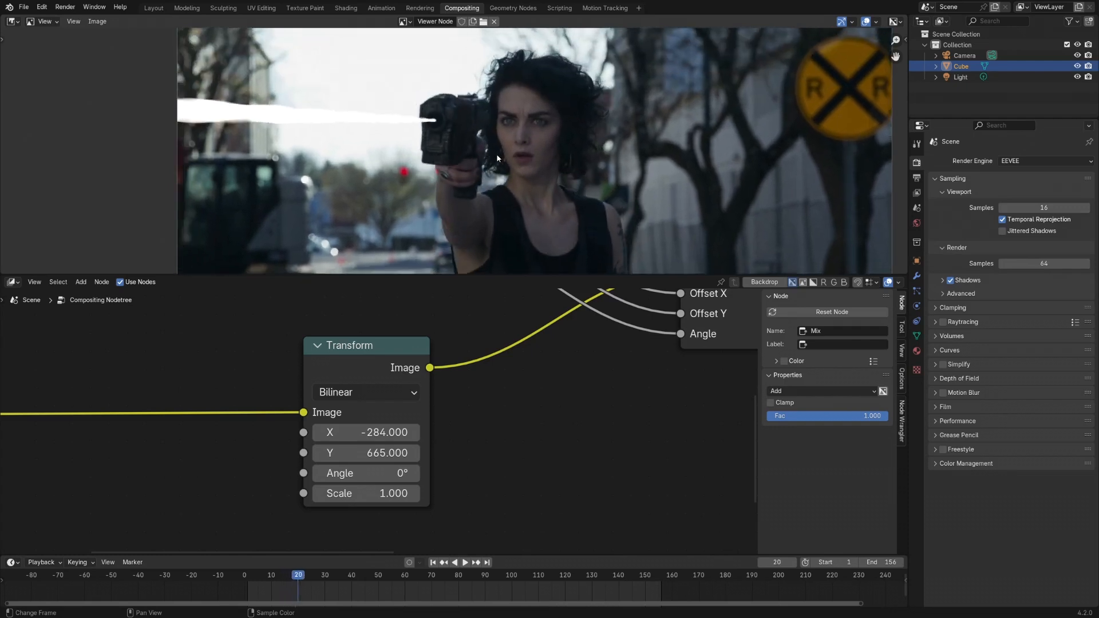
key("Left")
key("Left")
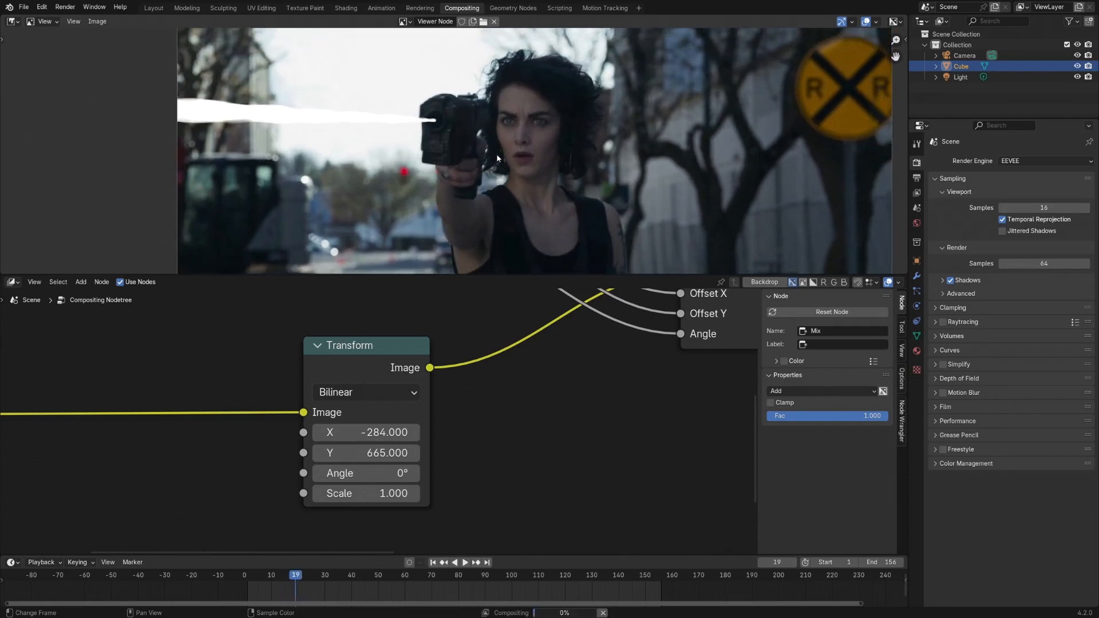
key("Right")
key("Right")
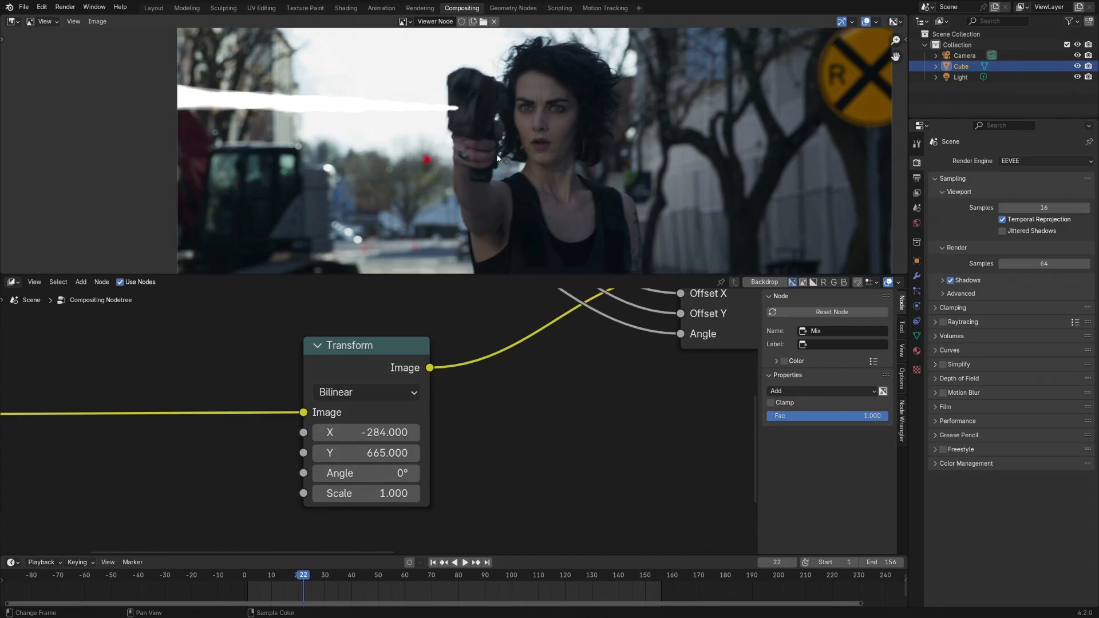
key("Left")
key("Left")
key("Left")
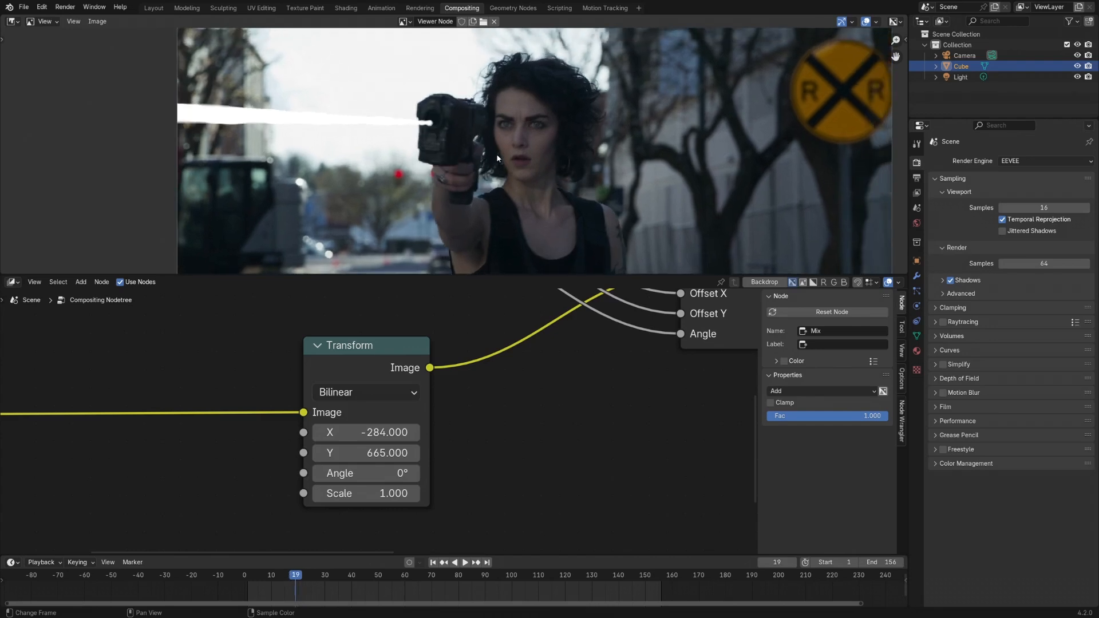
key("Right")
key("Right")
key("Right")
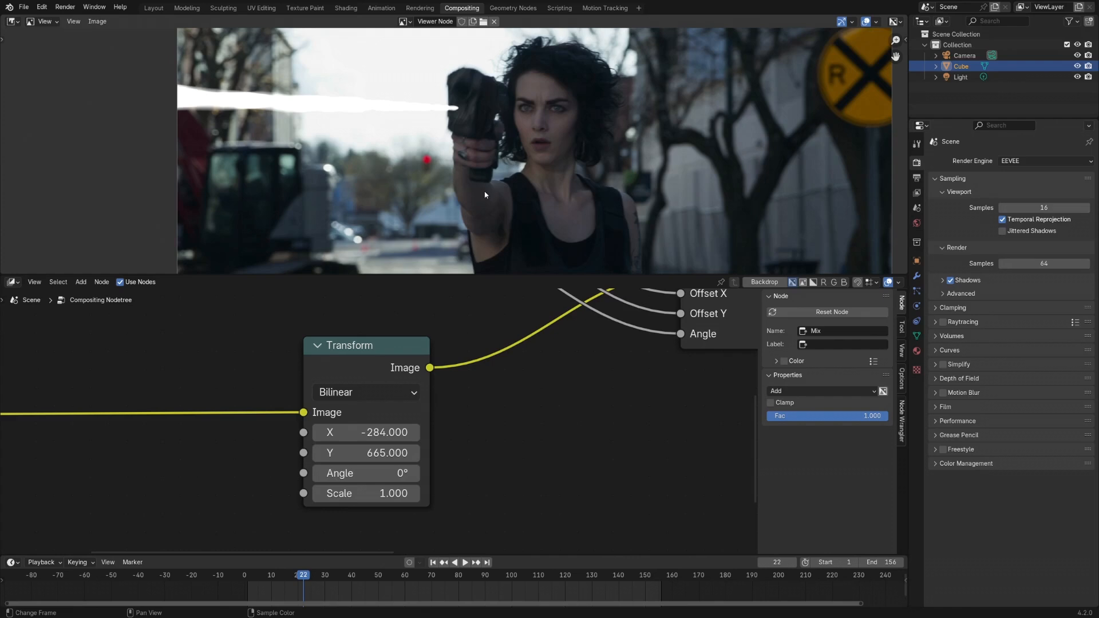
Step: Return to frame 20 and keyframe the Transform node's X at -284 and Y at 665
key("Left")
key("Left")
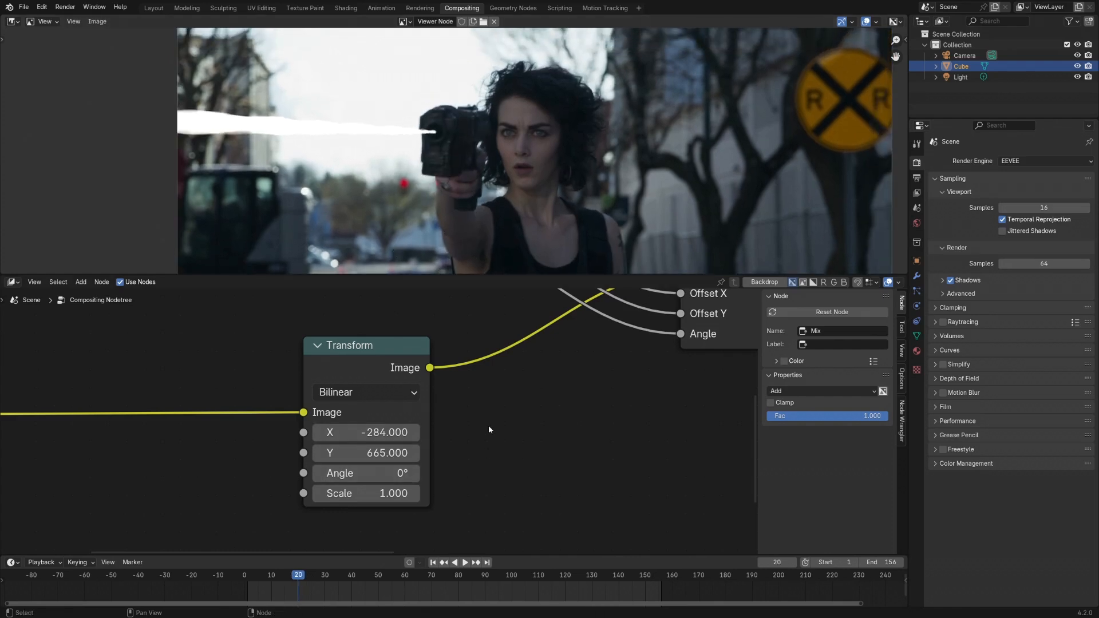
scroll(489, 425, "down", 2)
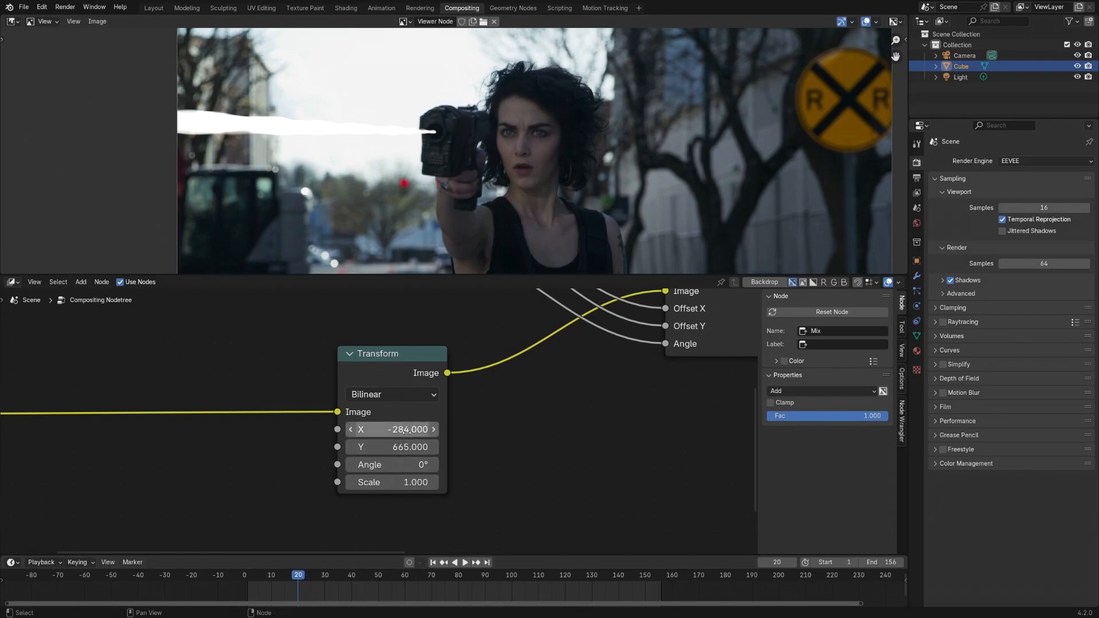
key("i")
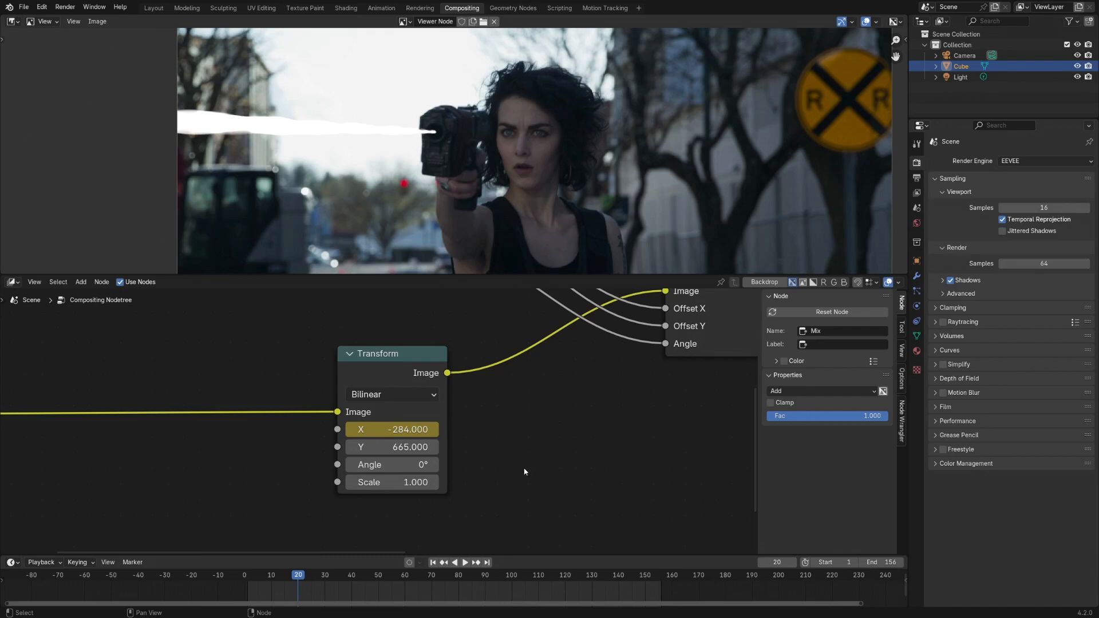
key("i")
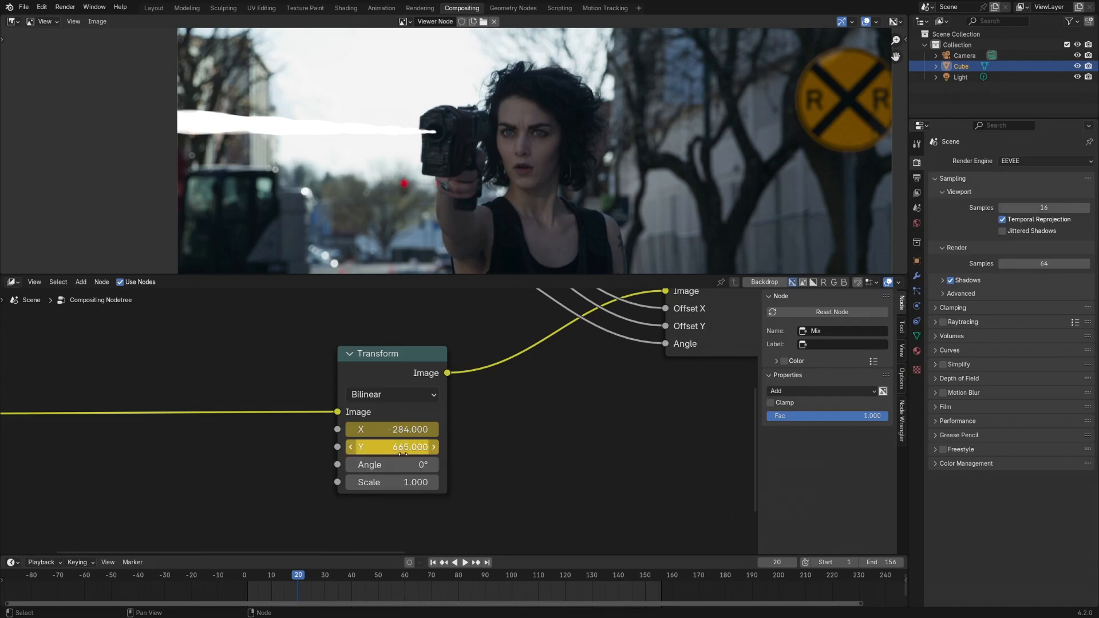
middle_click_drag(484, 441, 503, 445)
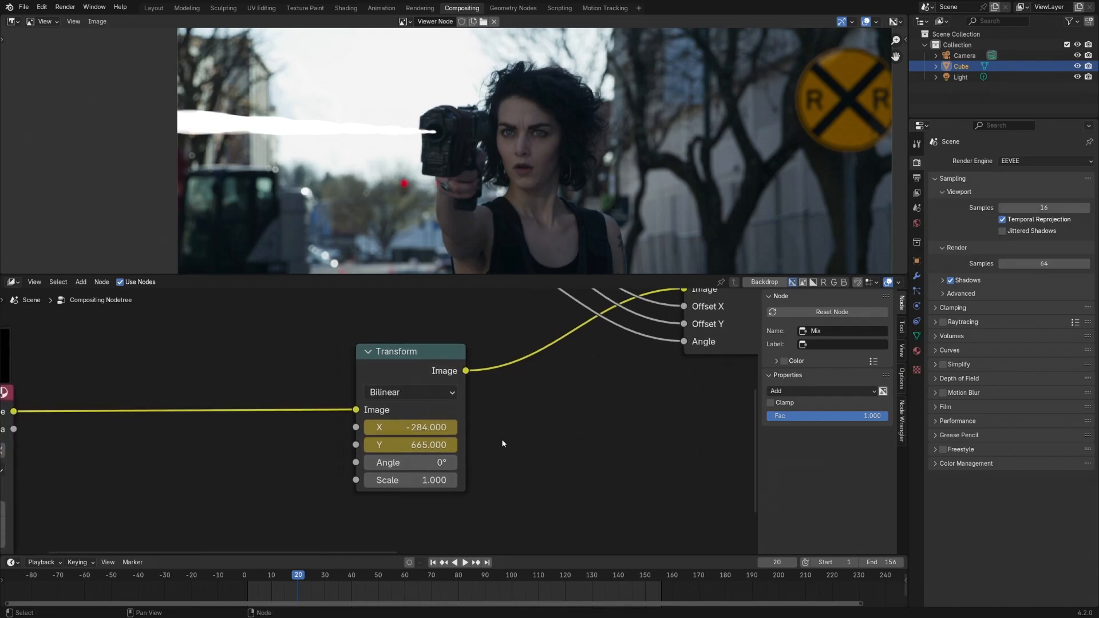
Step: On frame 19, realign the blast with the muzzle at X -279.2 and Y 680, and keyframe both Transform values
key("Left")
scroll(428, 199, "up", 3)
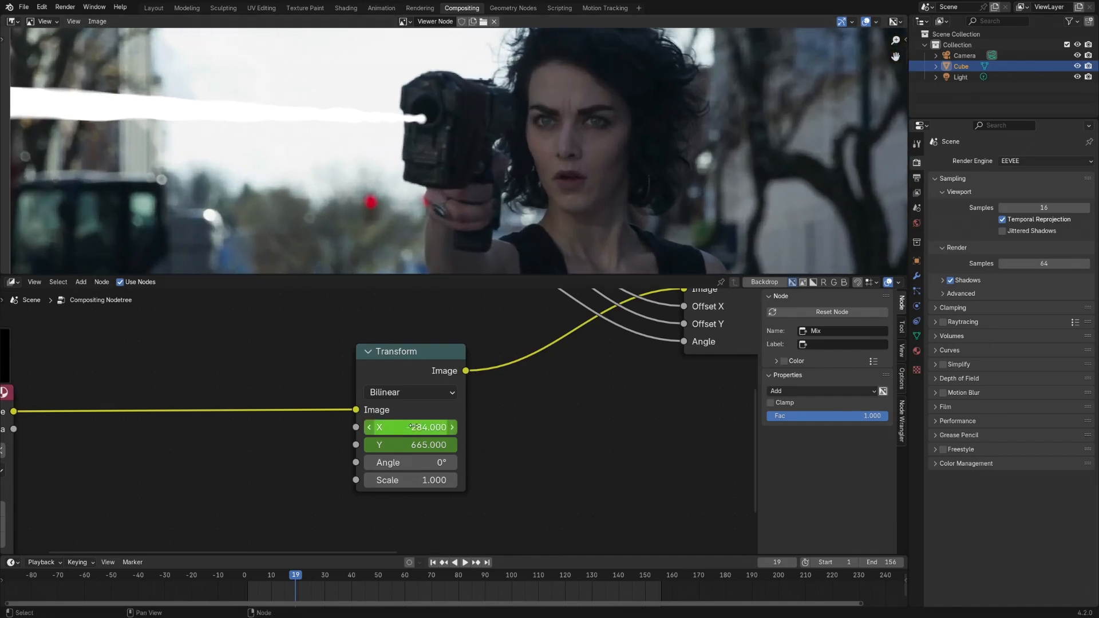
mouse_move(412, 427)
left_mouse_down()
mouse_move(428, 448)
mouse_move(498, 448)
mouse_move(400, 428)
left_mouse_up()
key("i")
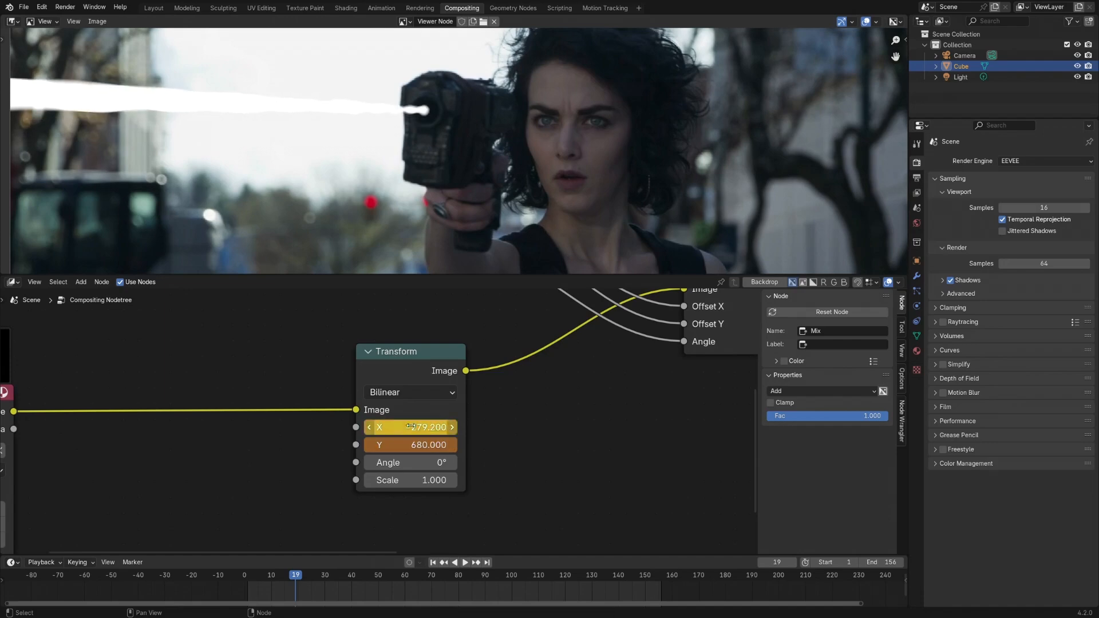
key("i")
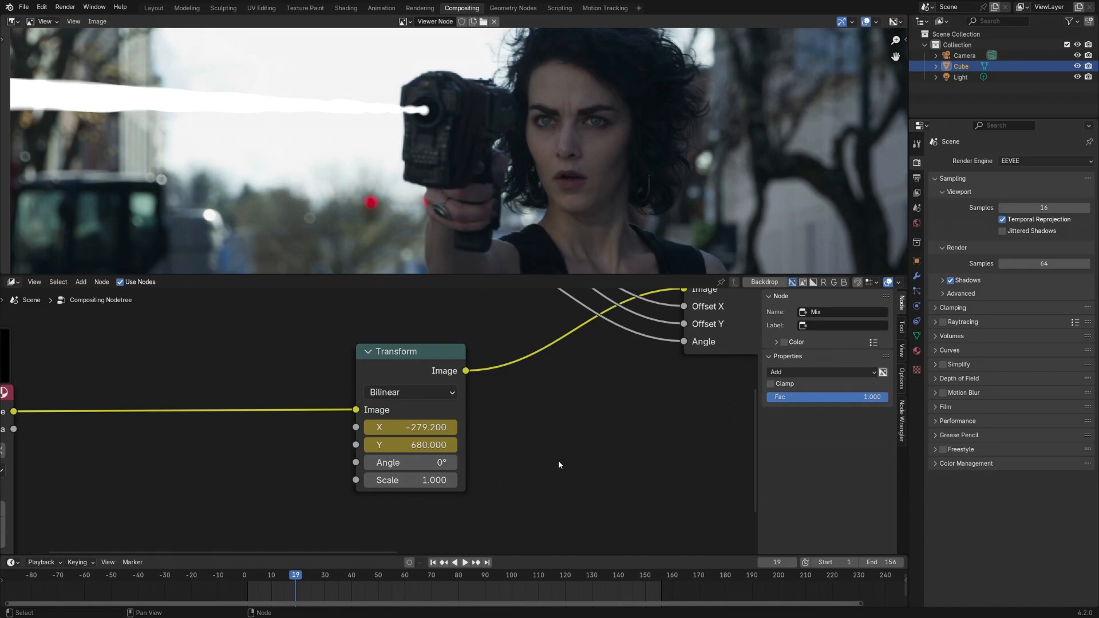
Step: Back on frame 20, select the Transform node to check its keyframes and move it slightly farther from the Matchmove group
key("Right")
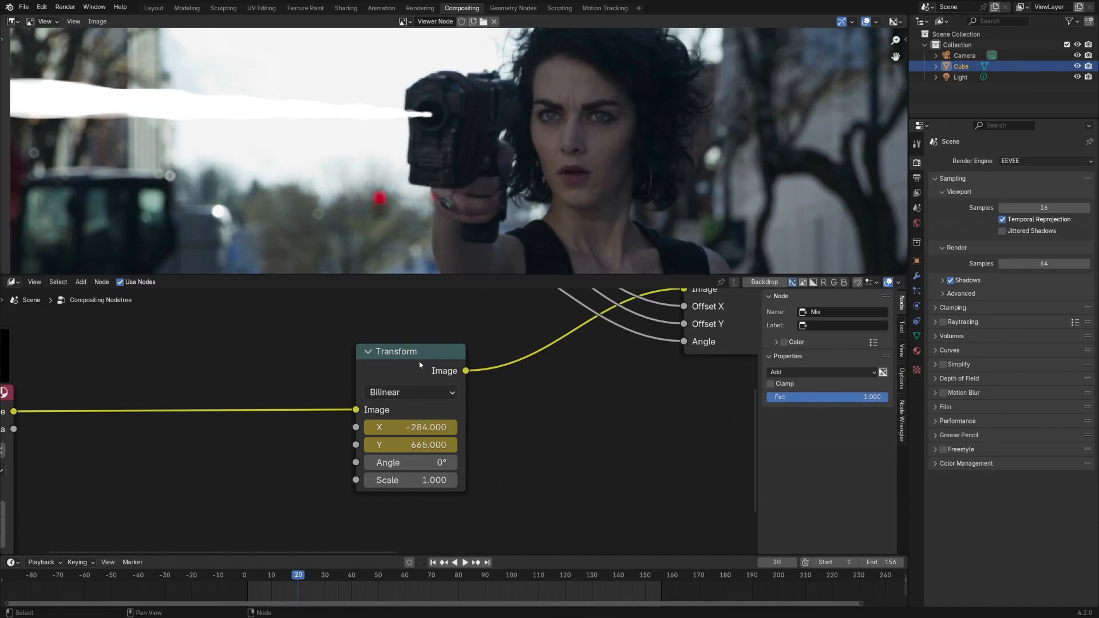
left_click(420, 364)
scroll(314, 586, "up", 3)
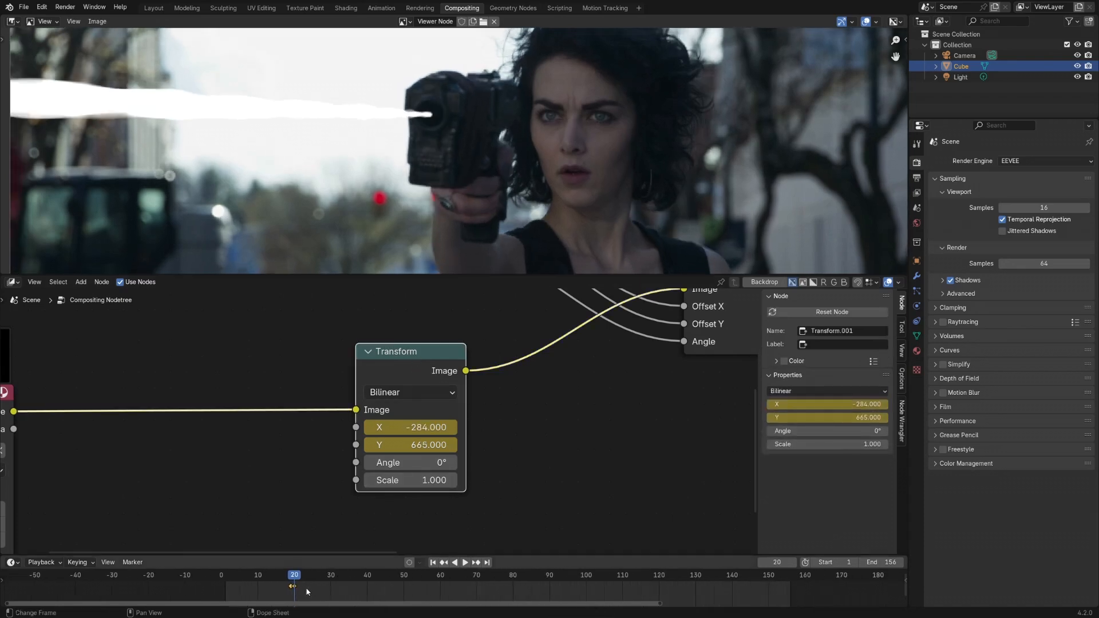
scroll(520, 380, "down", 3)
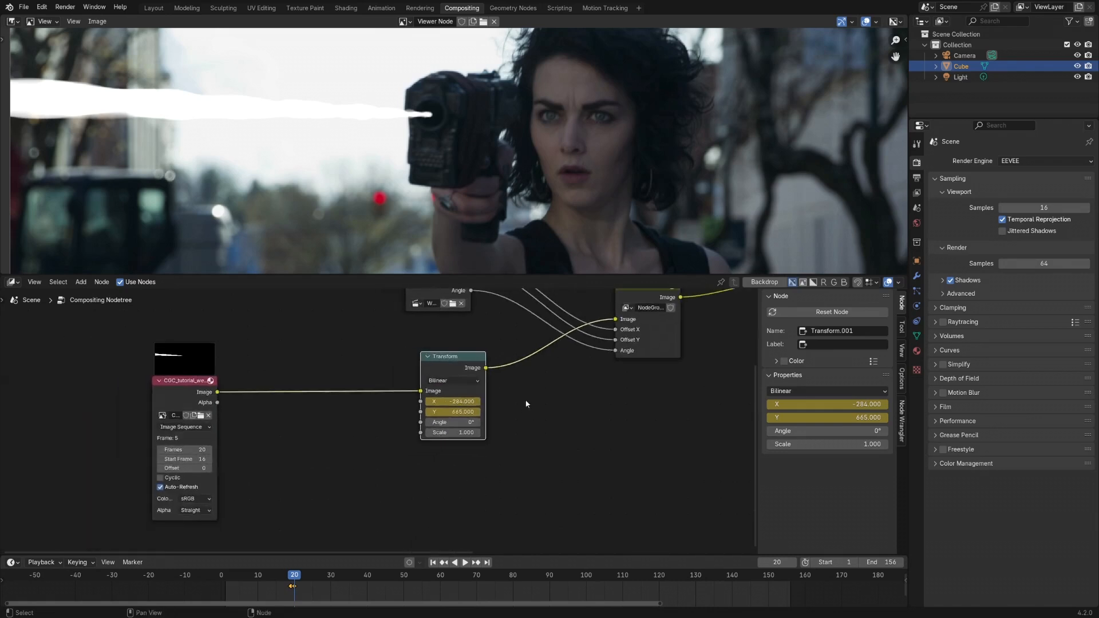
middle_click_drag(527, 405, 522, 446)
left_click_drag(458, 400, 422, 406)
middle_click_drag(540, 421, 505, 449)
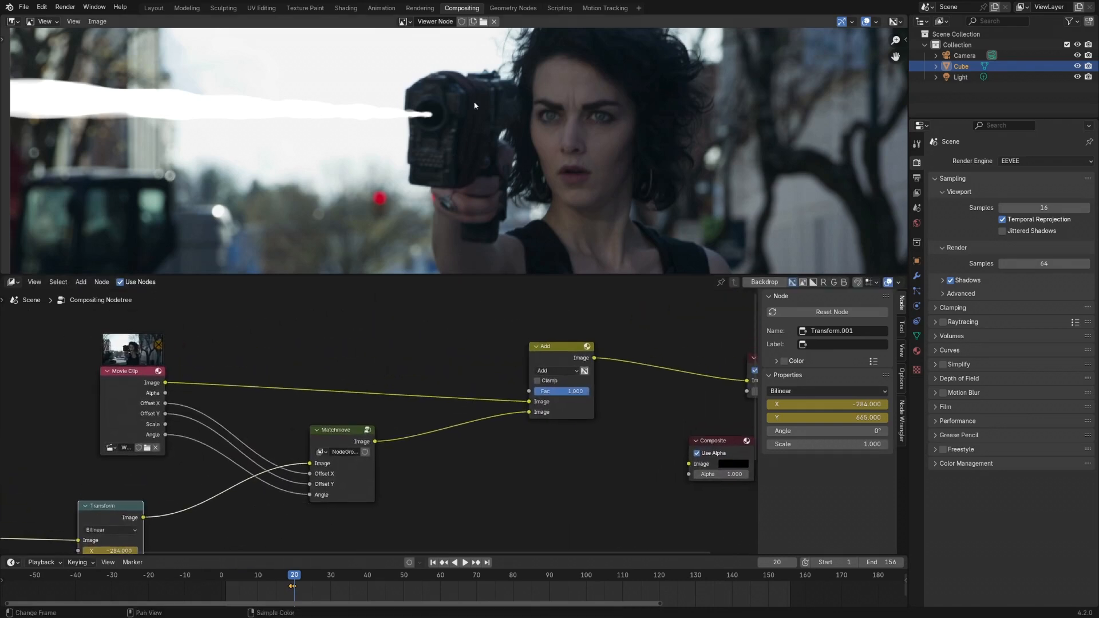
Step: Select the Add mix node and keyframe its Fac at 1.000 on frame 19
scroll(484, 113, "down", 2)
middle_click_drag(487, 118, 468, 138)
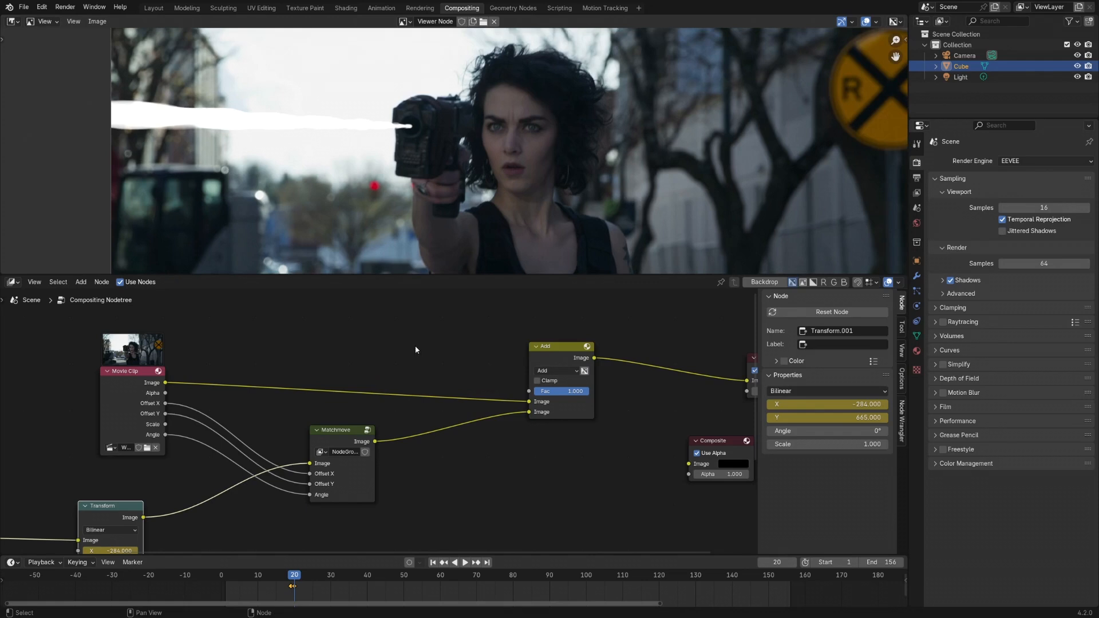
left_click(551, 375)
middle_click_drag(471, 368, 454, 381)
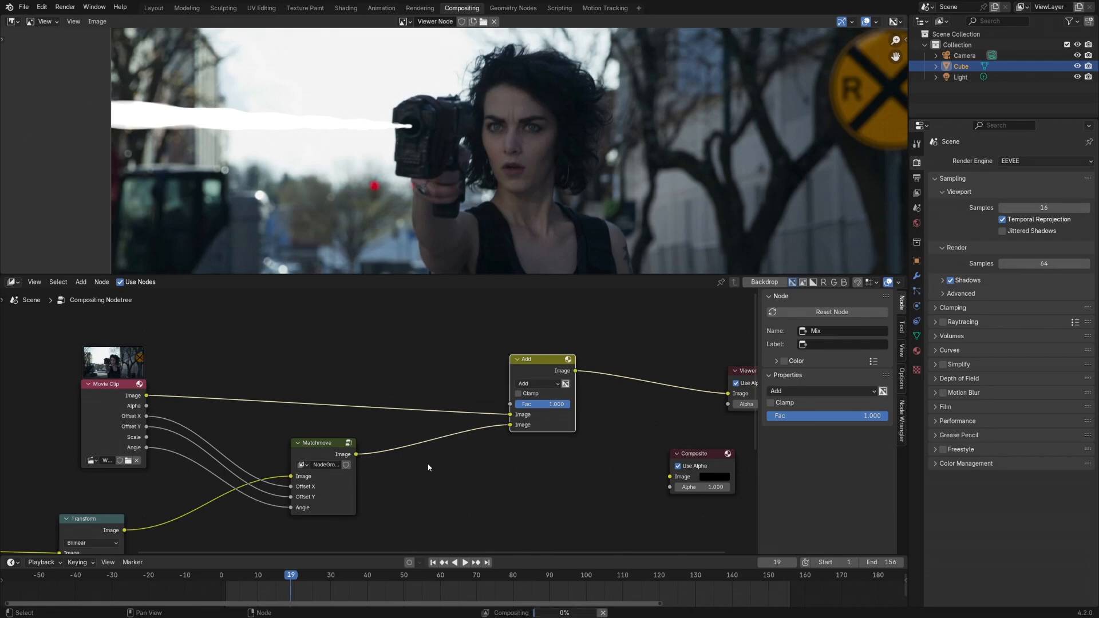
key("Left")
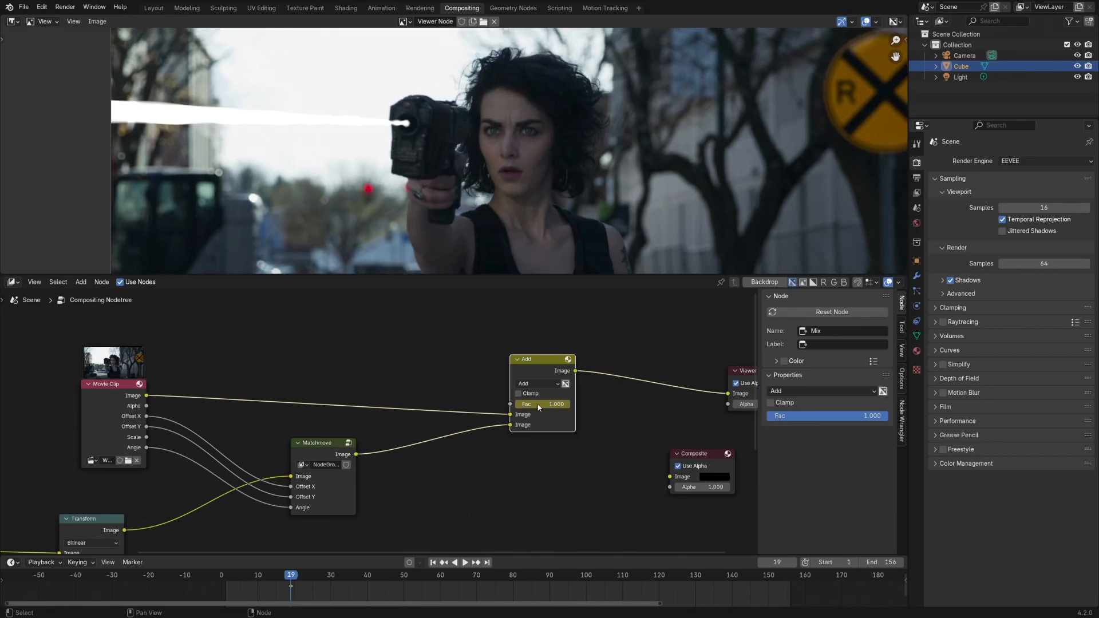
key("i")
scroll(544, 413, "up", 2)
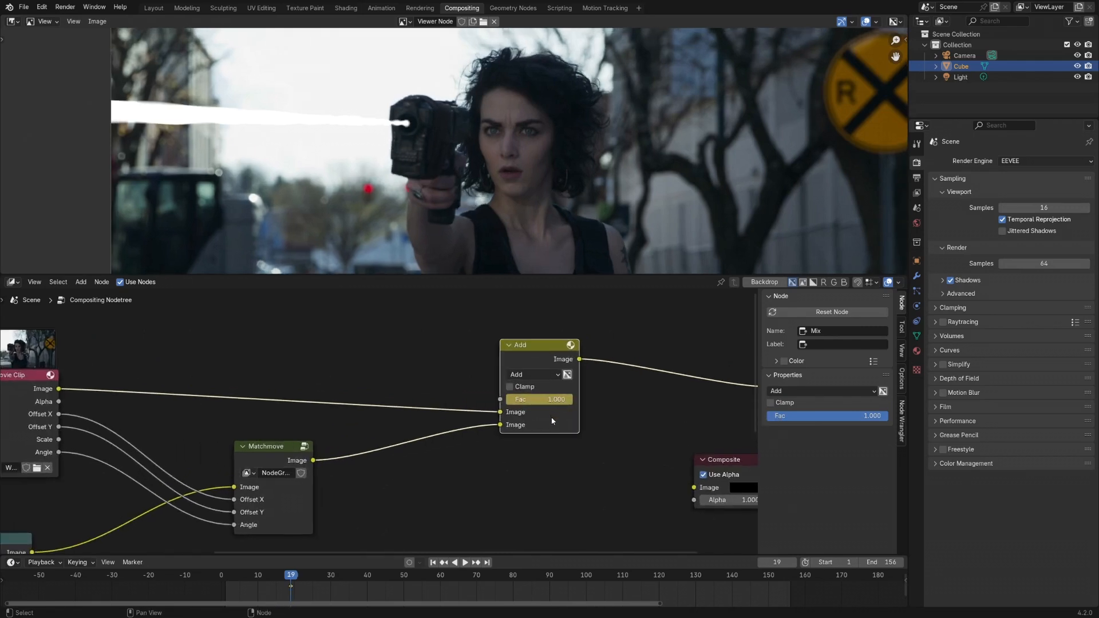
Step: On frame 18, set the Add node's Fac to 0.000 and keyframe it to hide the blast
key("Left")
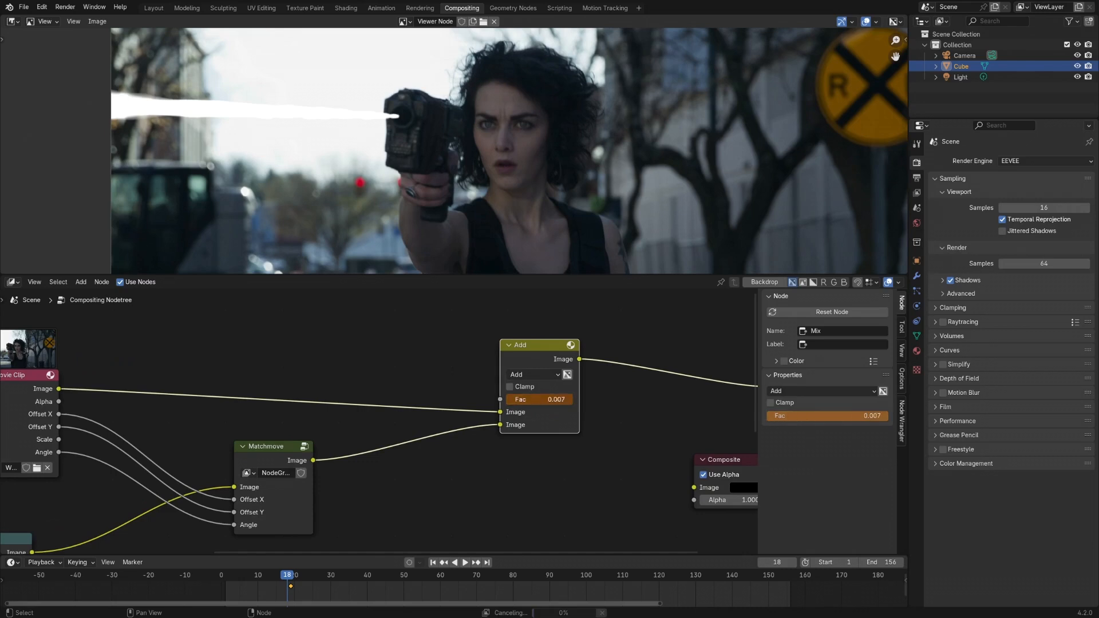
left_click_drag(533, 400, 530, 399)
key("i")
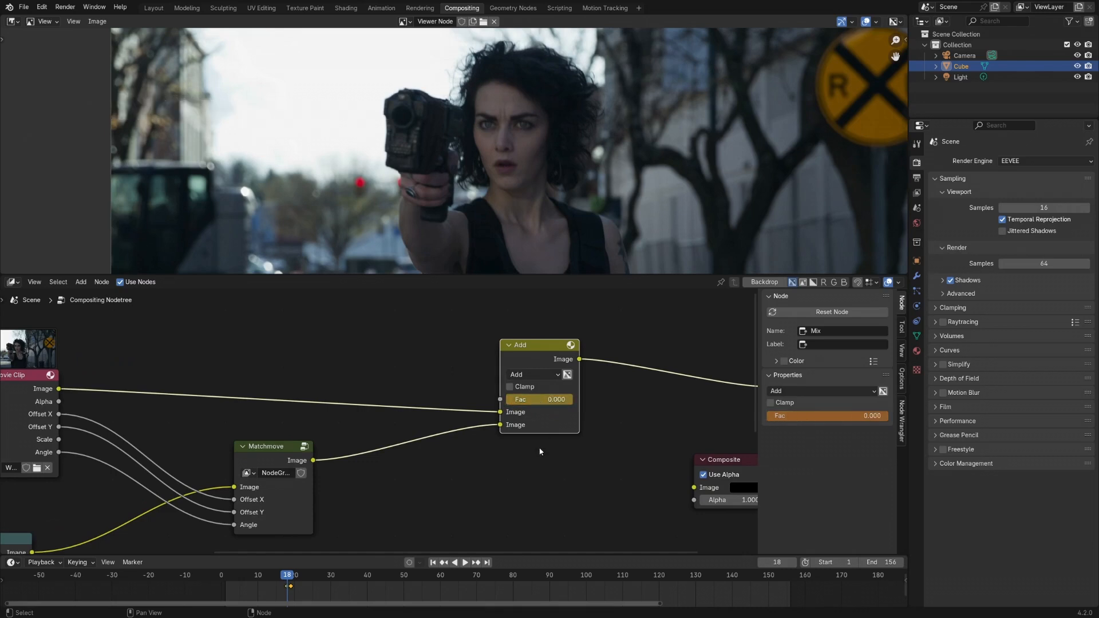
Step: Go to frame 22 and keyframe the Add node's Fac at 1.000
key("Right")
key("Right")
key("Right")
key("Right")
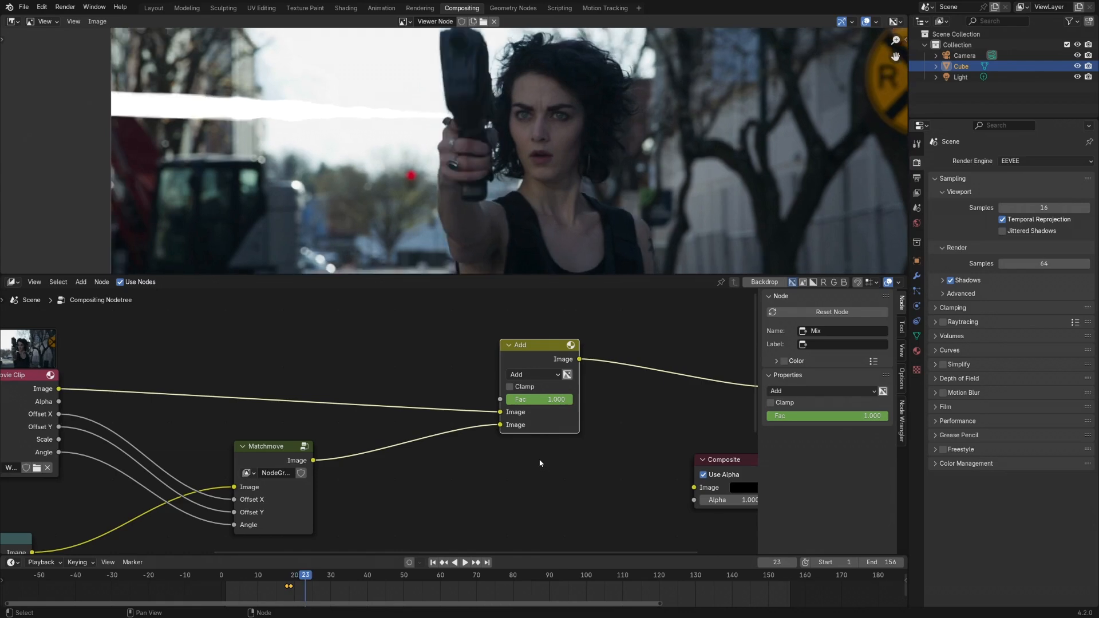
key("i")
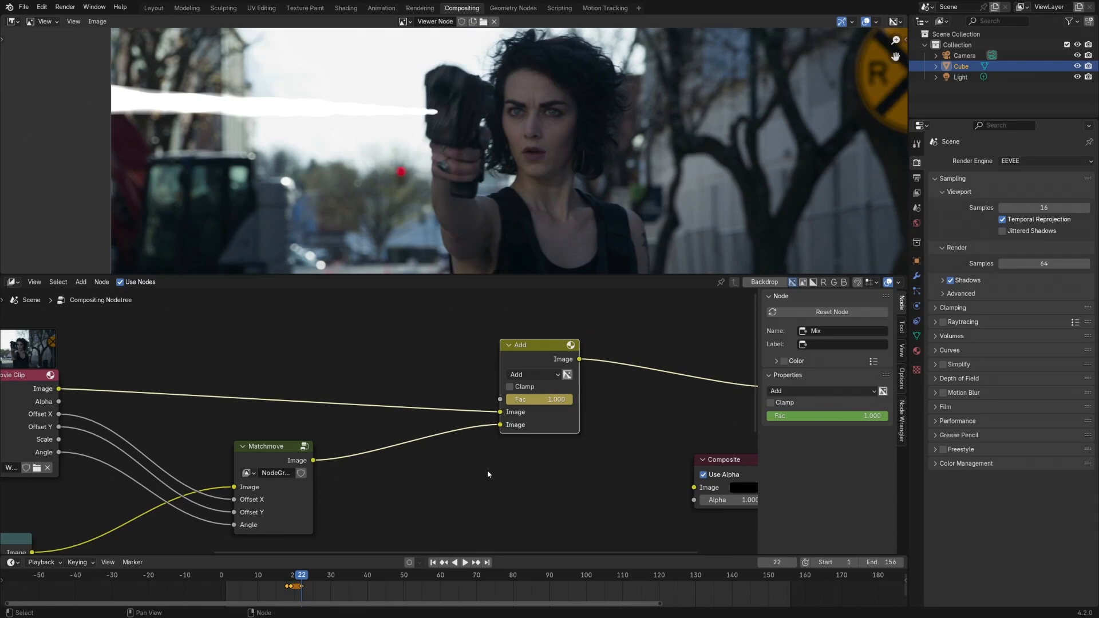
Step: On frame 23, set the Add node's Fac to 0.000 and keyframe it to end the blast
key("Right")
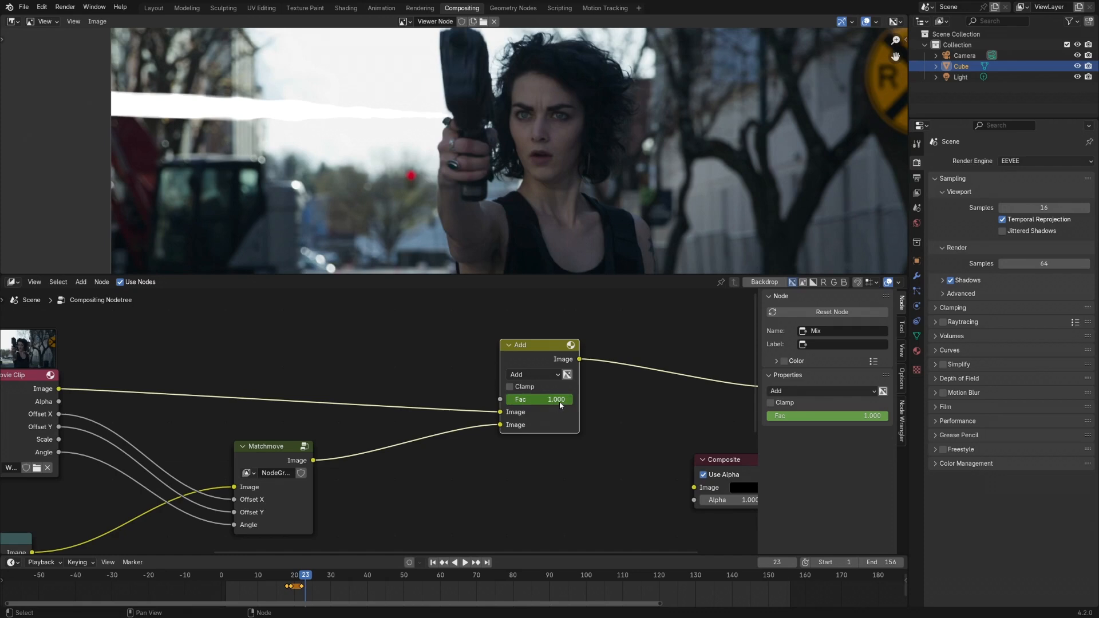
left_click_drag(559, 402, 506, 402)
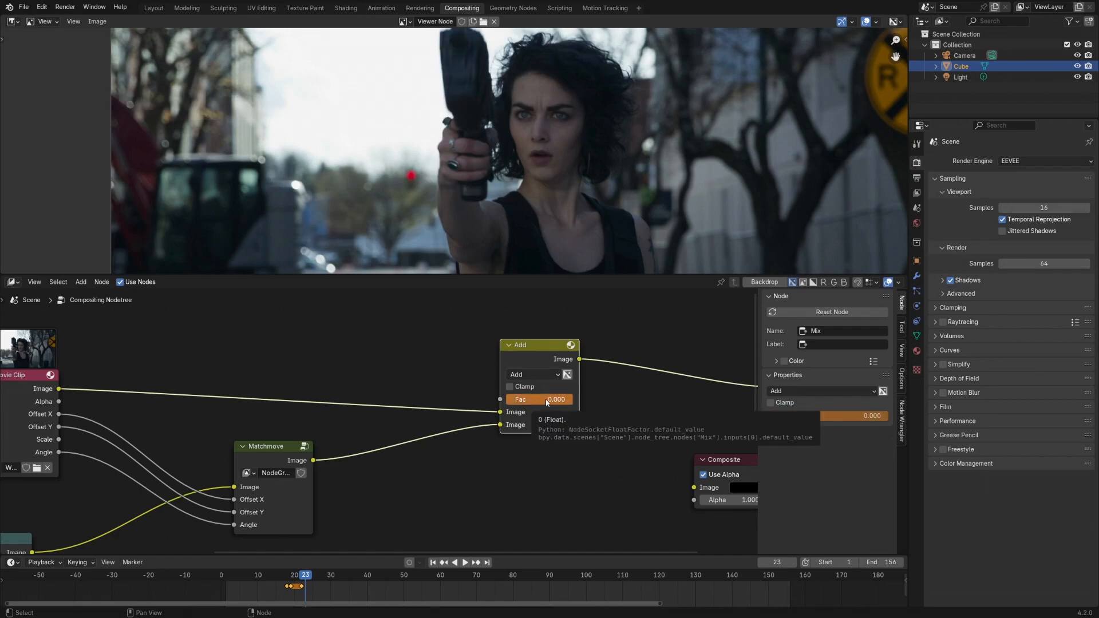
key("i")
Step: Step through frames 17 to 23 to check when the blast switches on and off, ending on frame 20 with the whole image in view
middle_click_drag(486, 446, 492, 456, "ctrl")
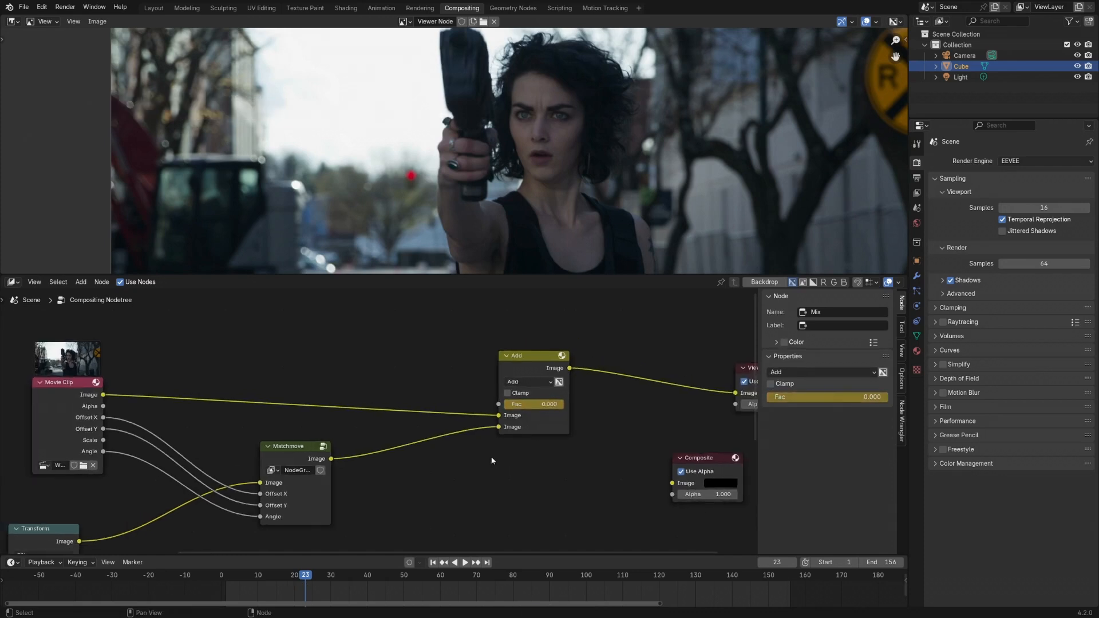
key("Left")
key("Left")
key("Left")
key("Left")
key("Left")
key("Left")
key("Right")
key("Right")
key("Right")
key("Right")
key("Right")
key("Right")
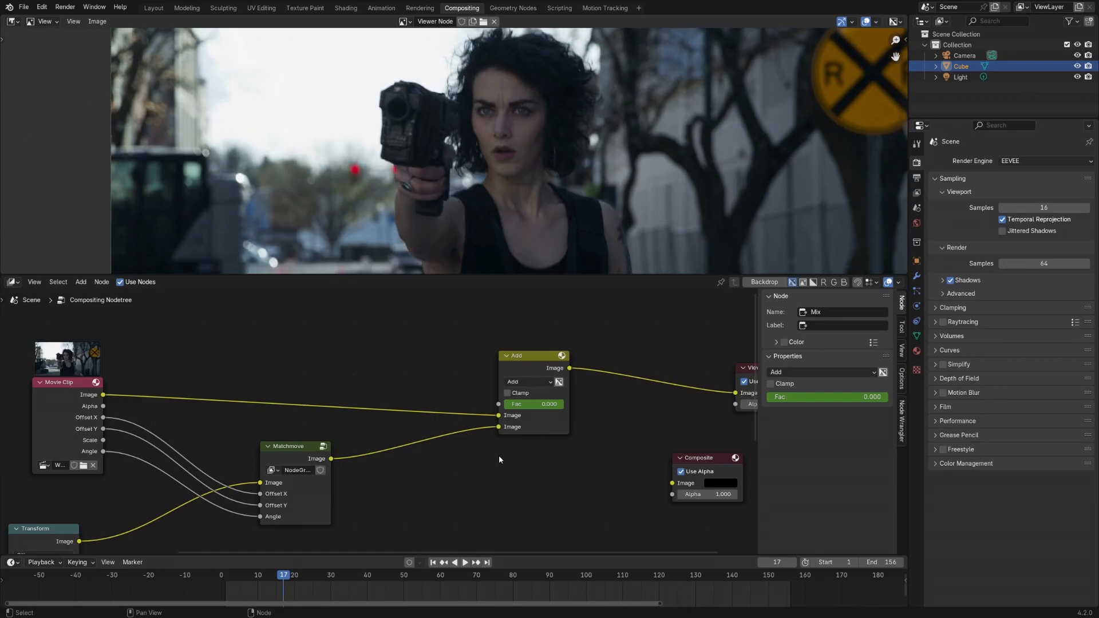
key("Left")
key("Left")
key("Left")
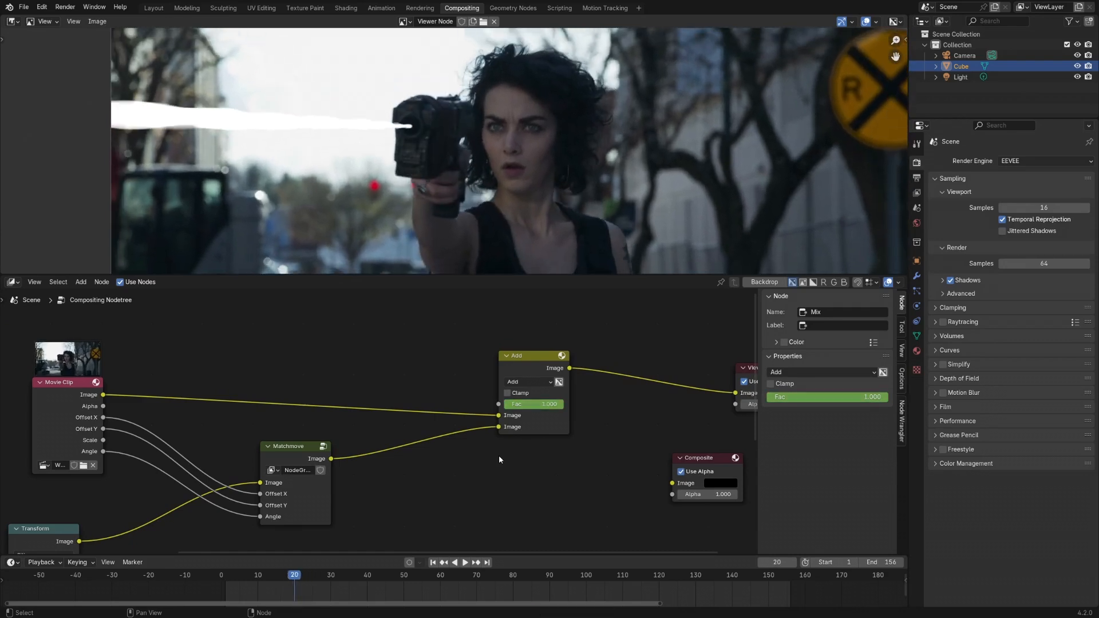
scroll(489, 119, "down", 3)
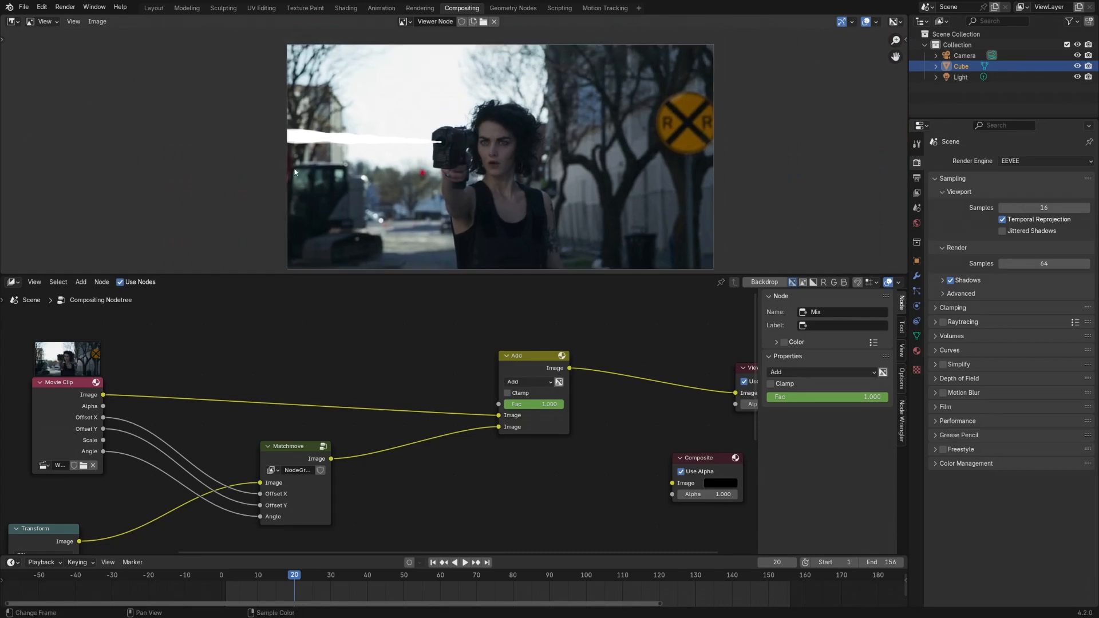
Step: Switch the image editor to Mask mode and create a new mask
left_click(45, 21)
left_click(44, 69)
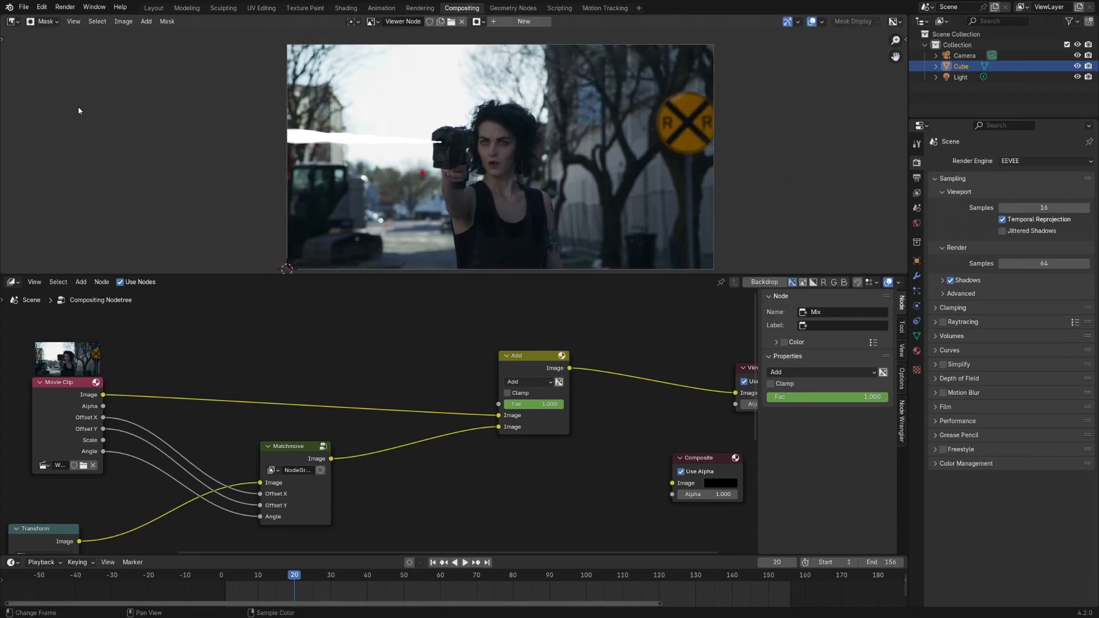
left_click(528, 22)
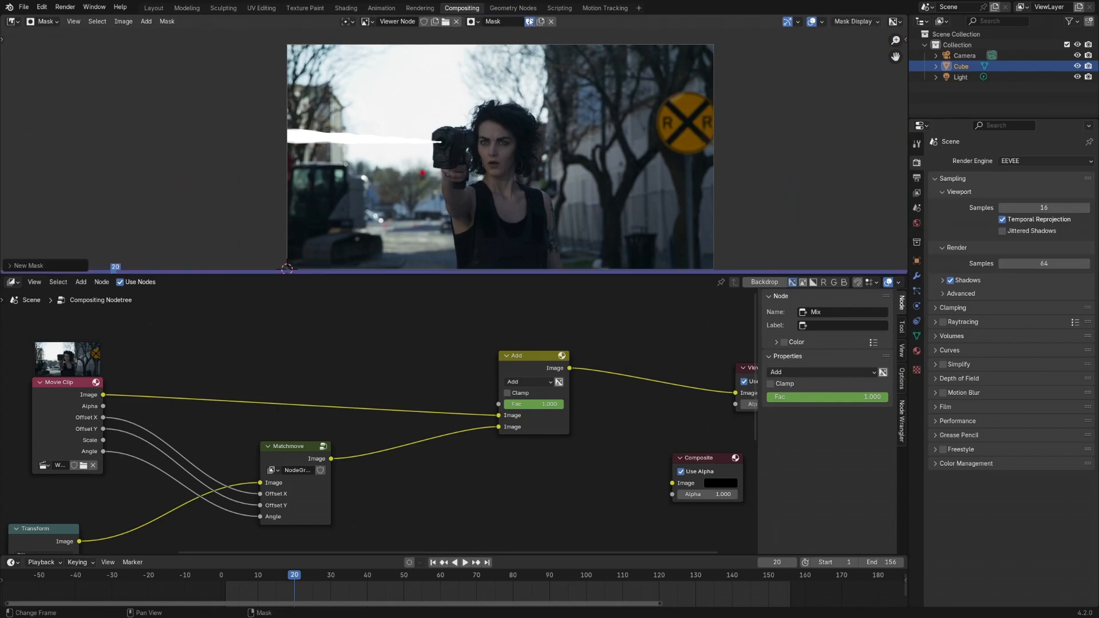
Step: Draw a closed four-point mask around the blast on frame 20, from outside the image's left edge to past the gun
left_click(286, 50, "ctrl")
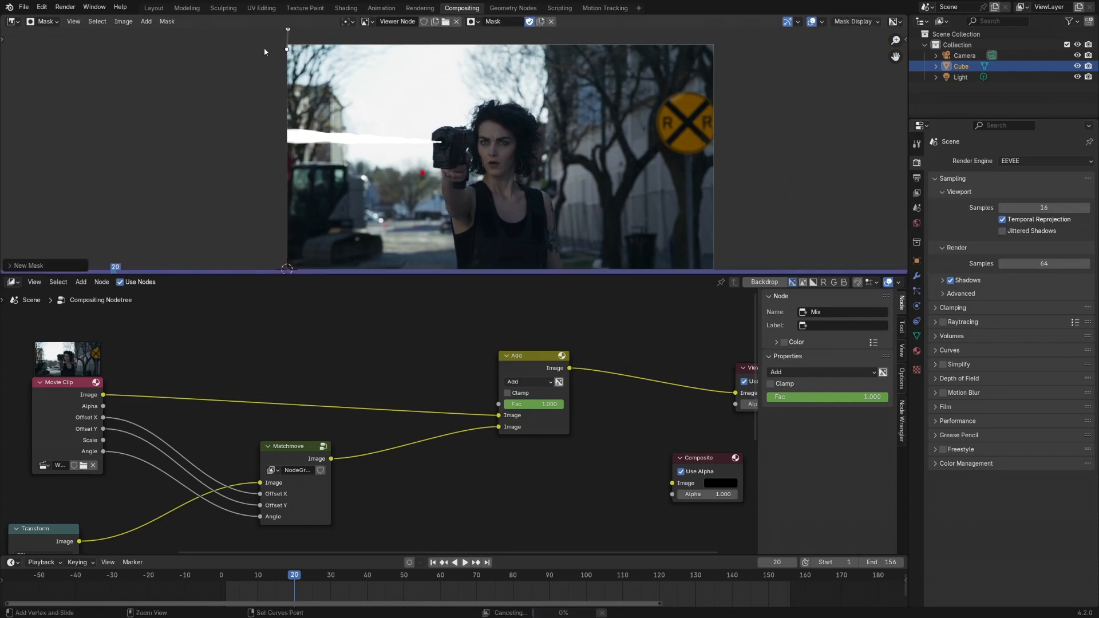
left_click(277, 217, "ctrl")
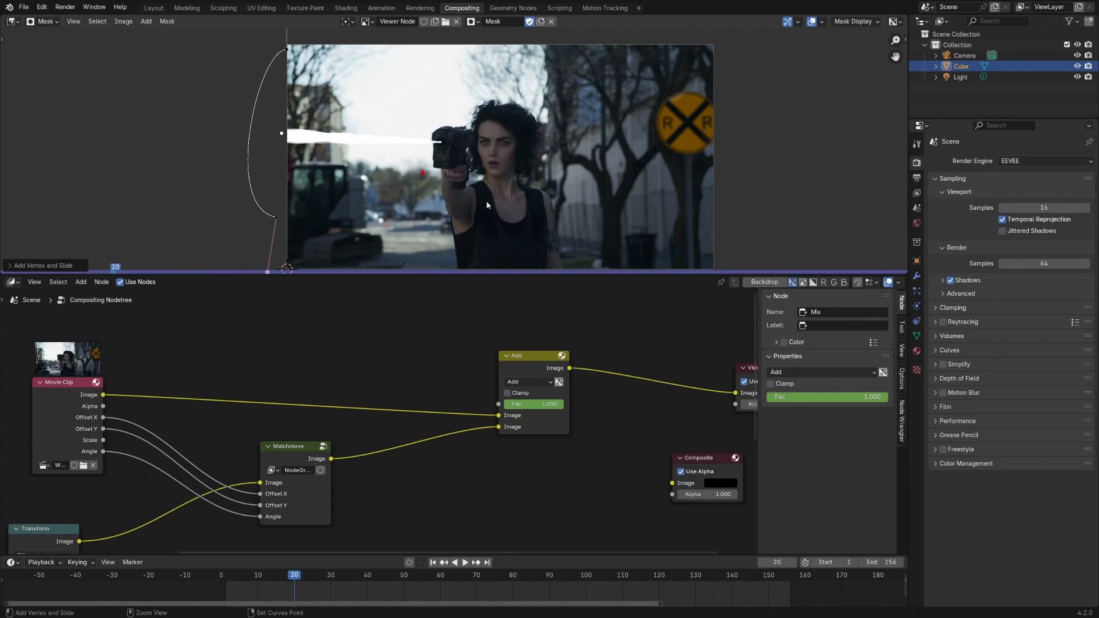
left_click(475, 219, "ctrl")
left_click(491, 66, "ctrl")
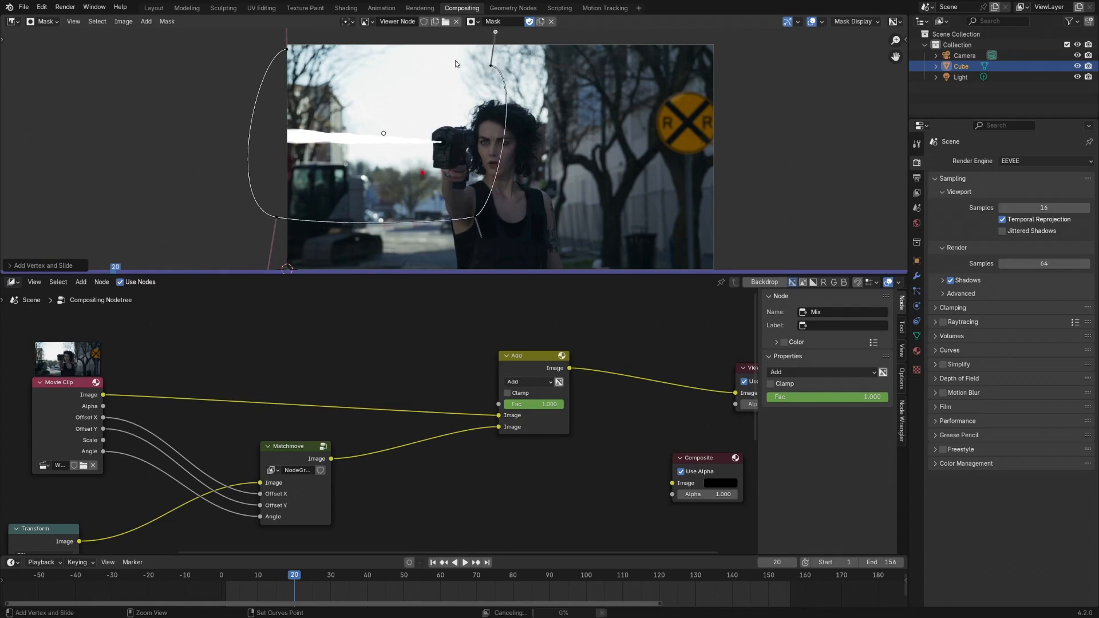
key("alt+c")
middle_click_drag(378, 91, 392, 104)
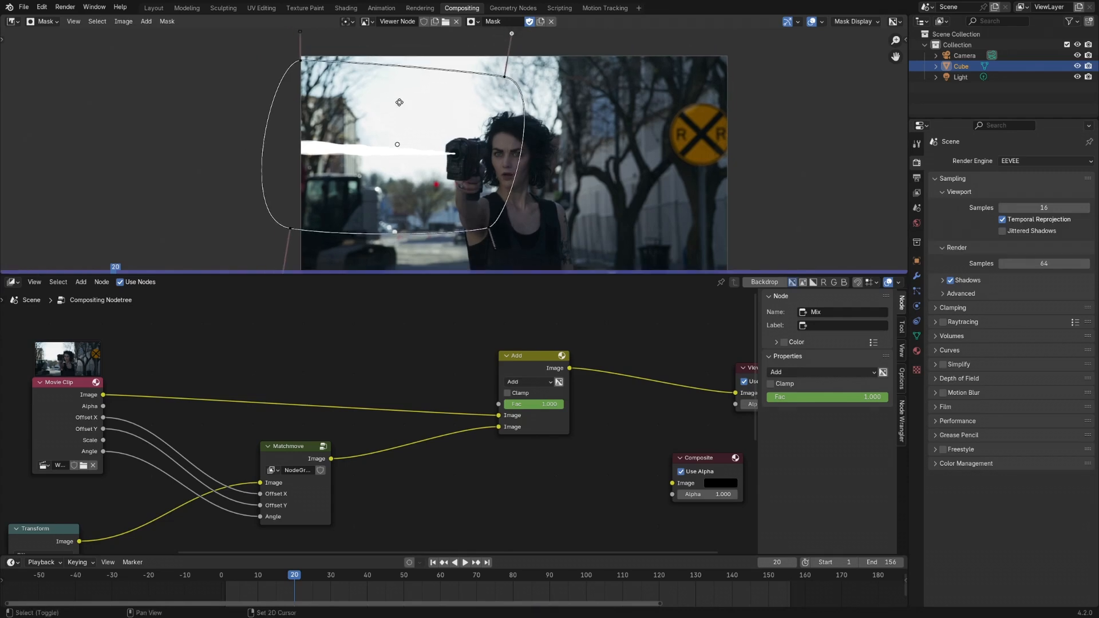
Step: Adjust the mask's corner points and handles to enclose the whole blast, and keyframe the shape on frame 20
left_click_drag(296, 61, 279, 56)
middle_click_drag(303, 192, 290, 170)
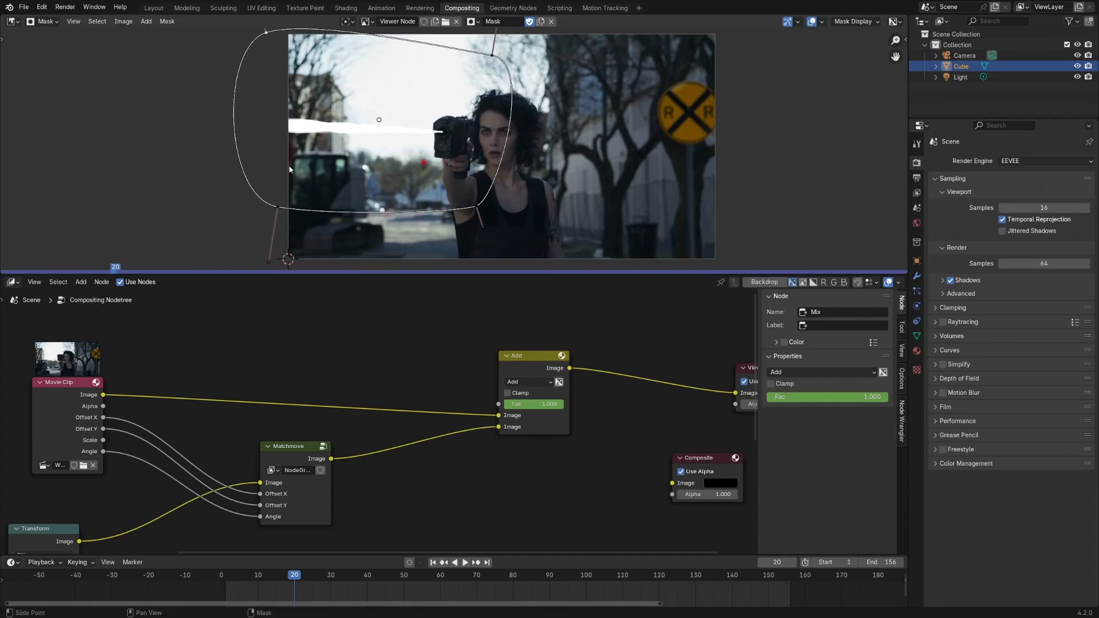
left_click_drag(281, 208, 278, 213)
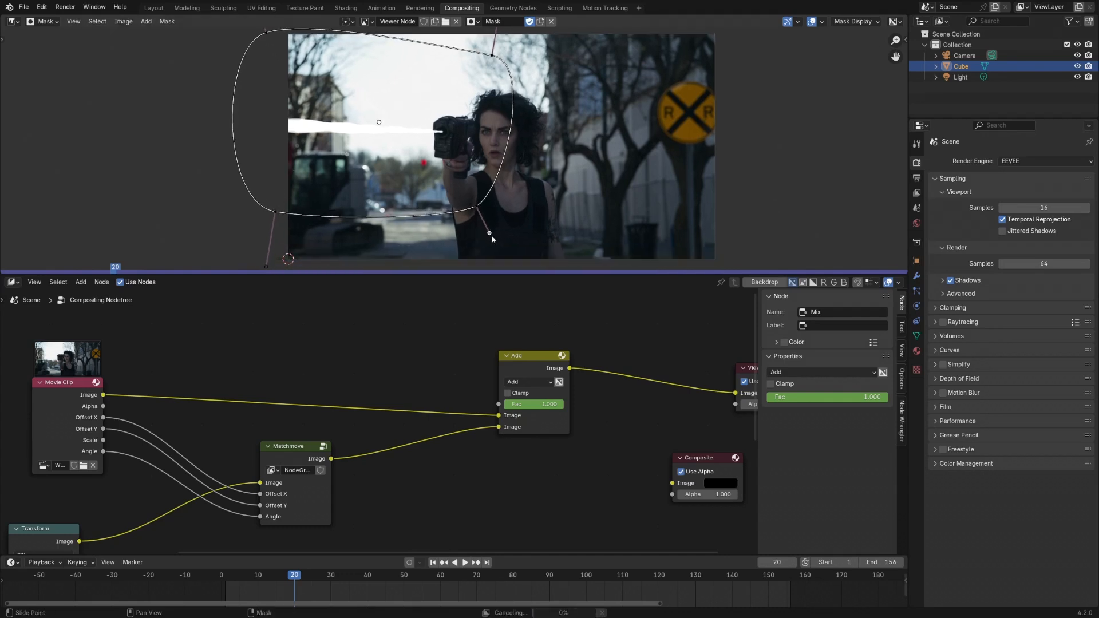
middle_click_drag(491, 235, 472, 257)
left_click_drag(480, 36, 496, 39)
middle_click_drag(468, 146, 423, 156)
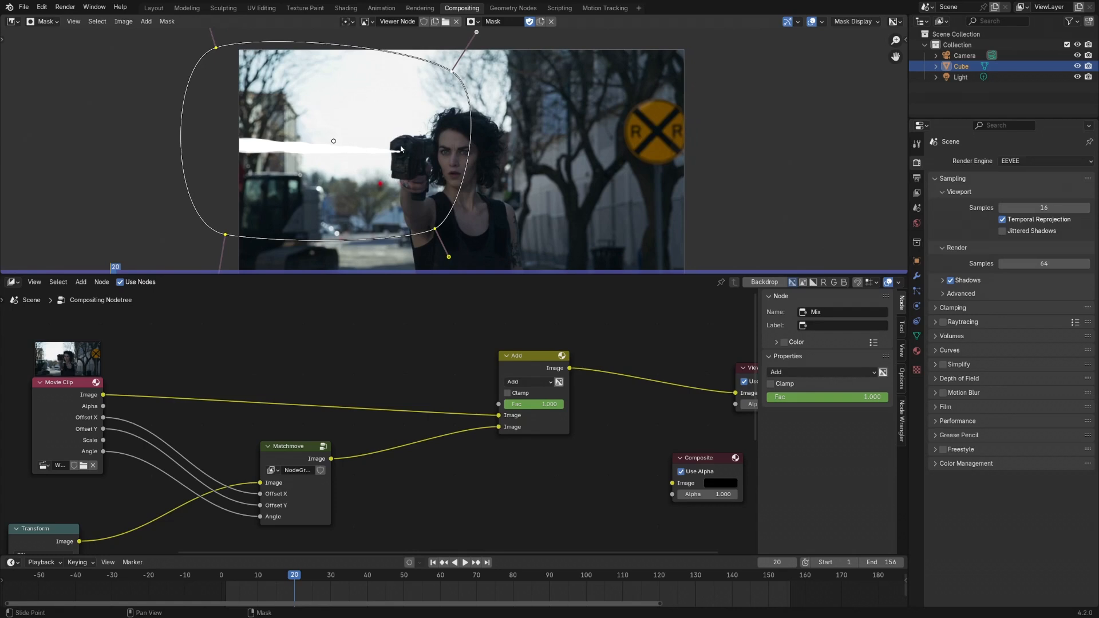
Step: Compare the mask with the blast on frames 21 and 22, then keyframe the mask shape on frame 21
middle_click_drag(401, 149, 394, 139)
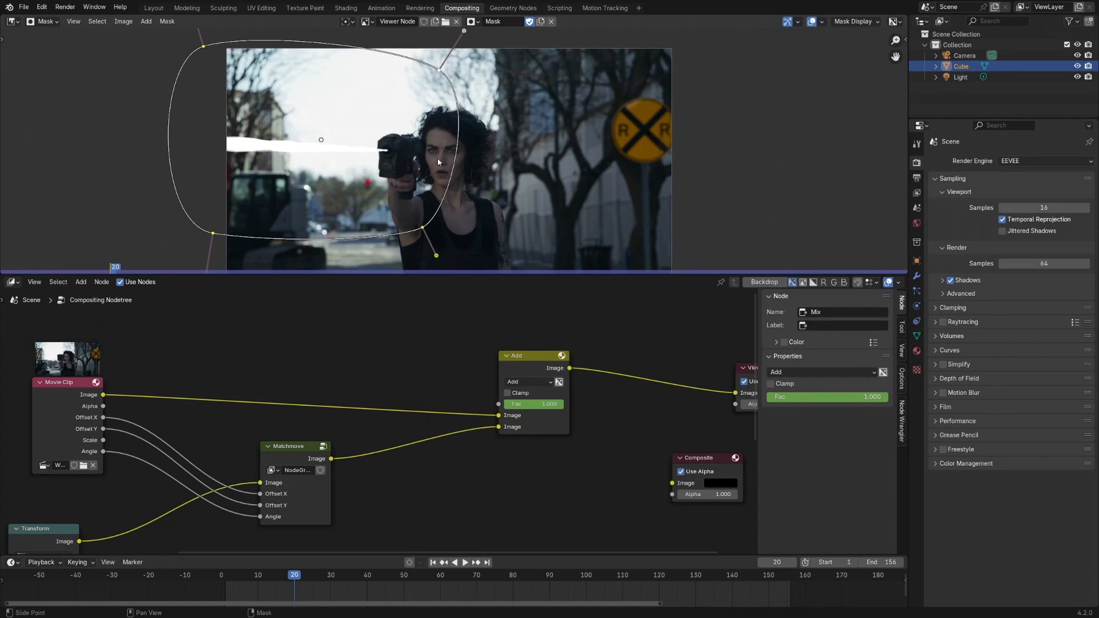
key("Right")
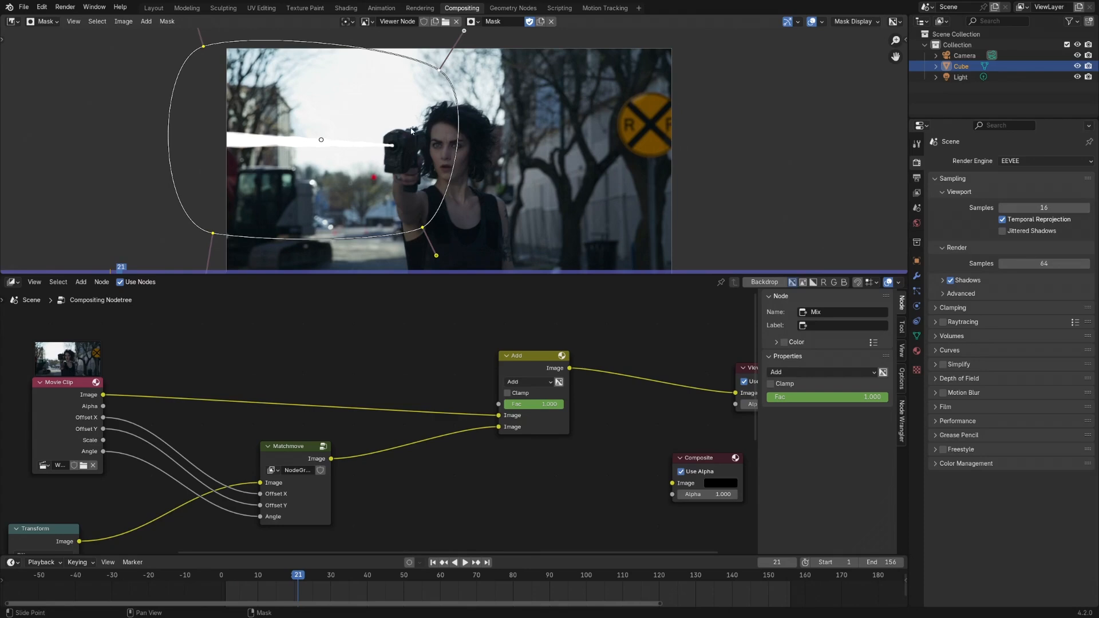
key("Right")
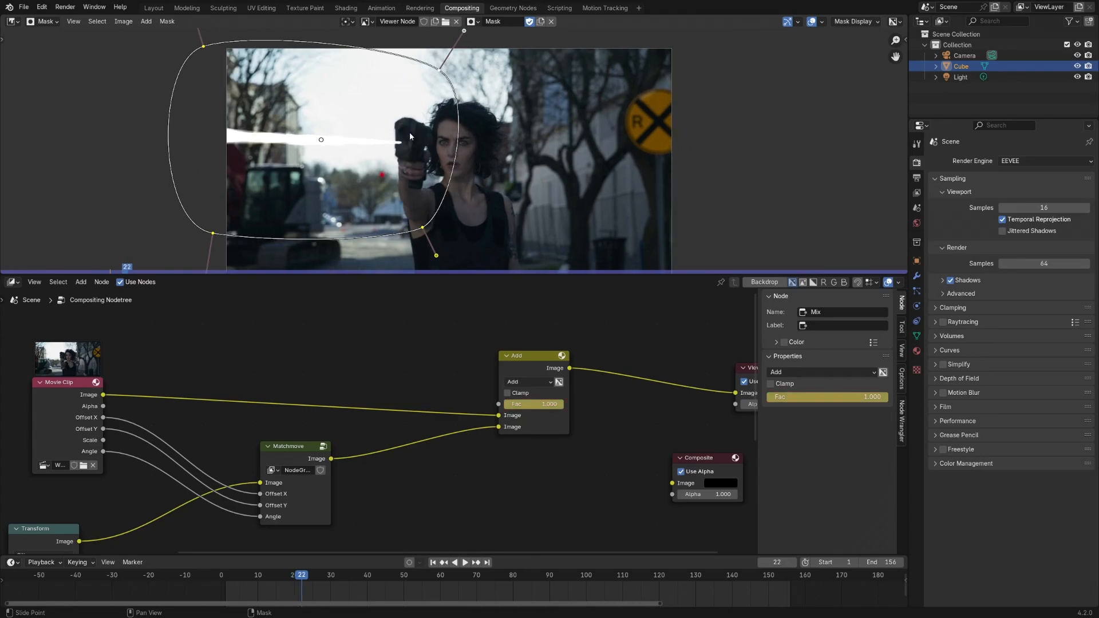
key("Left")
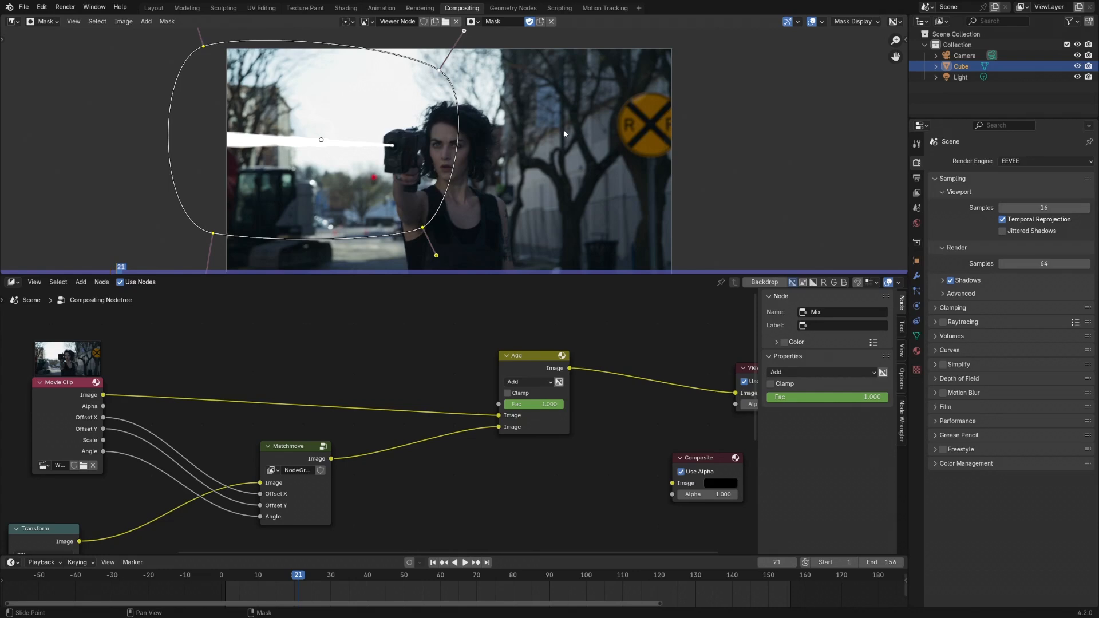
Step: Split the image editor and turn the new area into a Dope Sheet in Mask mode, zoomed in on the mask keyframes
left_click_drag(903, 20, 622, 40)
left_click(635, 22)
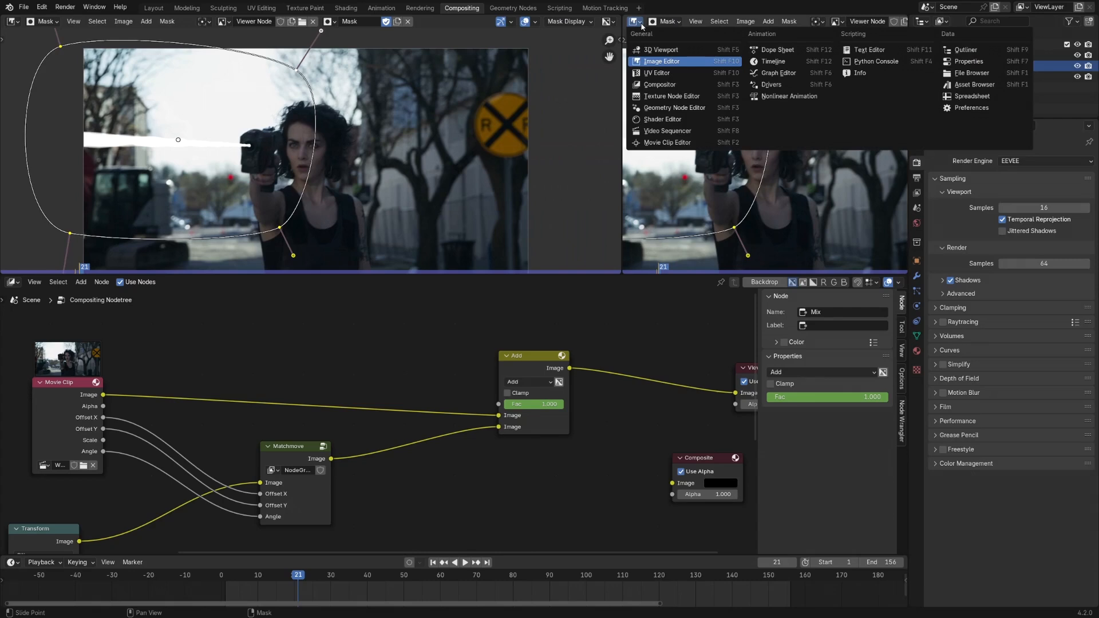
left_click(793, 50)
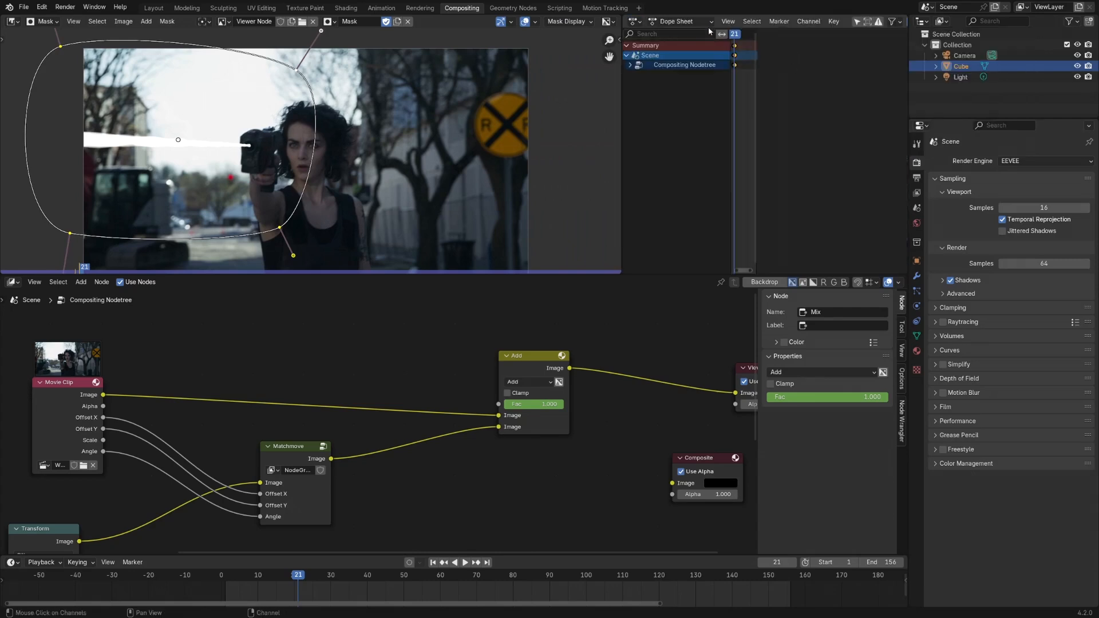
left_click(682, 21)
left_click(685, 93)
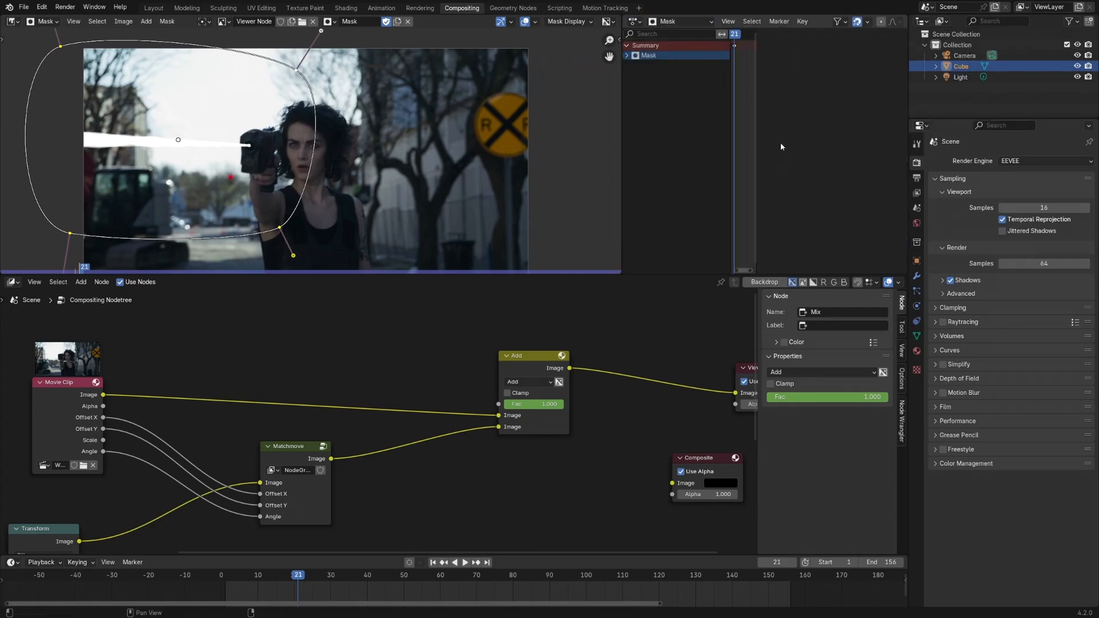
key("Home")
scroll(792, 118, "up", 4)
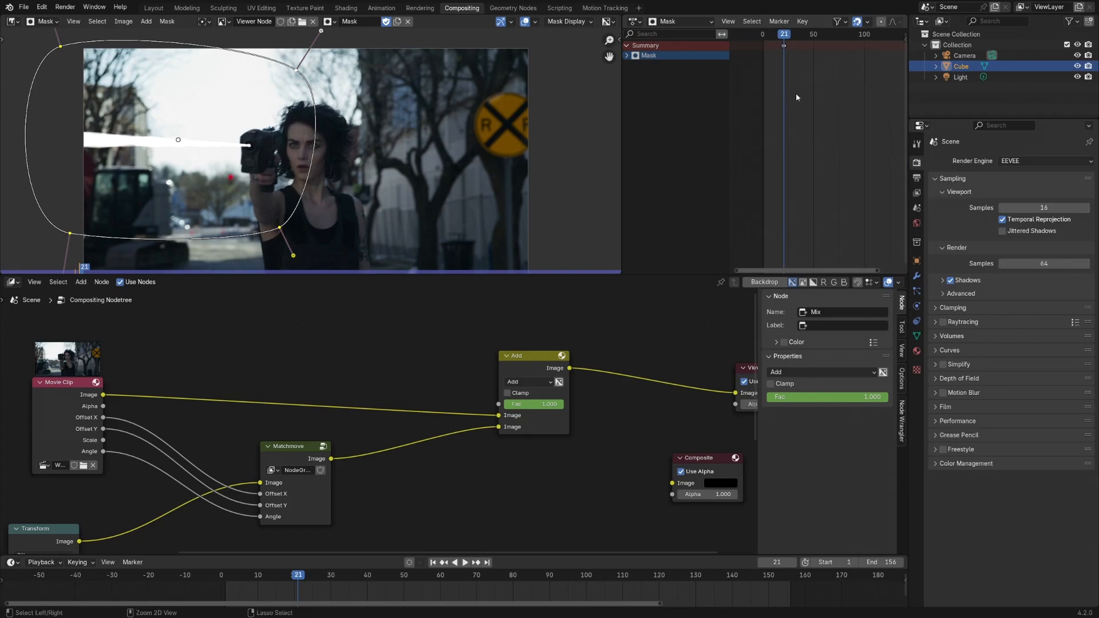
scroll(804, 75, "up", 8)
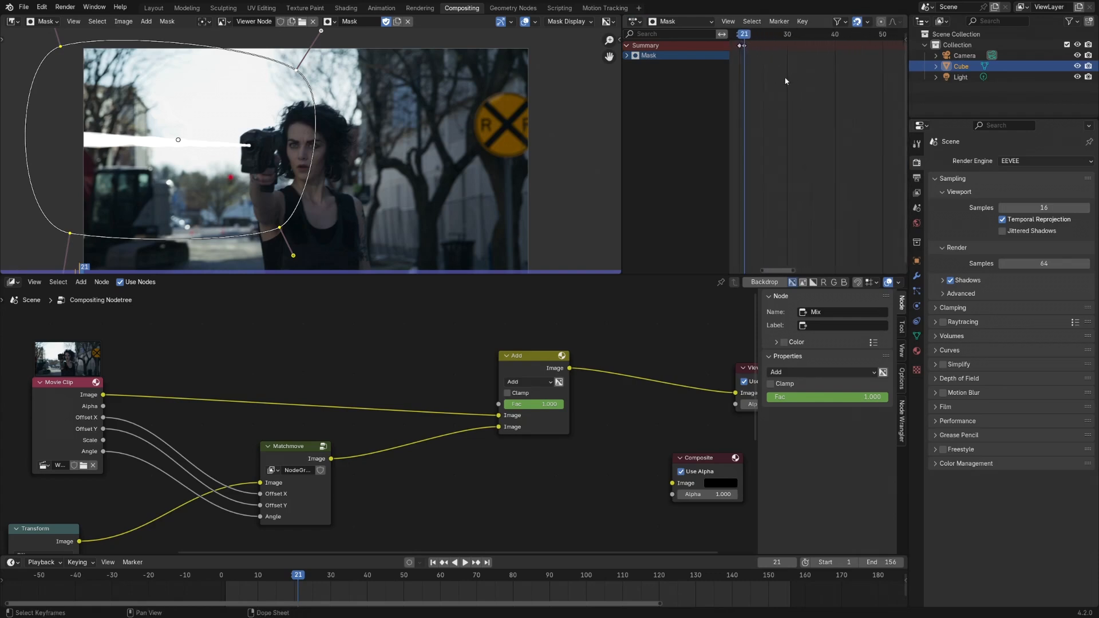
scroll(797, 82, "up", 6)
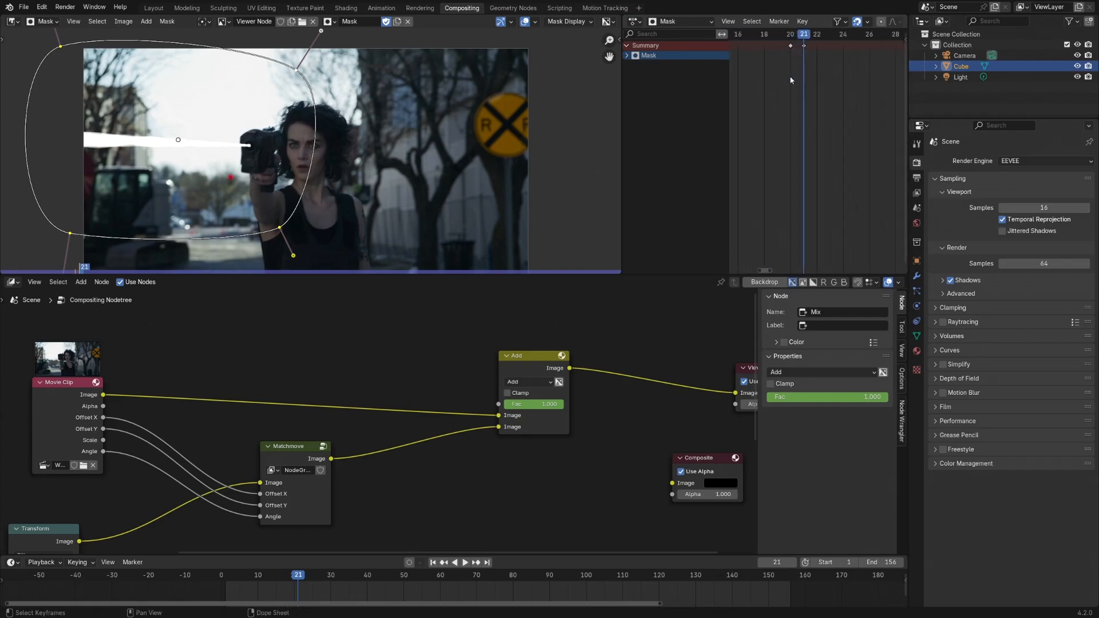
Step: On frame 19, move the mask's left-hand points toward the gun so it covers only the beam's start, and keyframe all points
right_click_drag(797, 94, 774, 94, "shift")
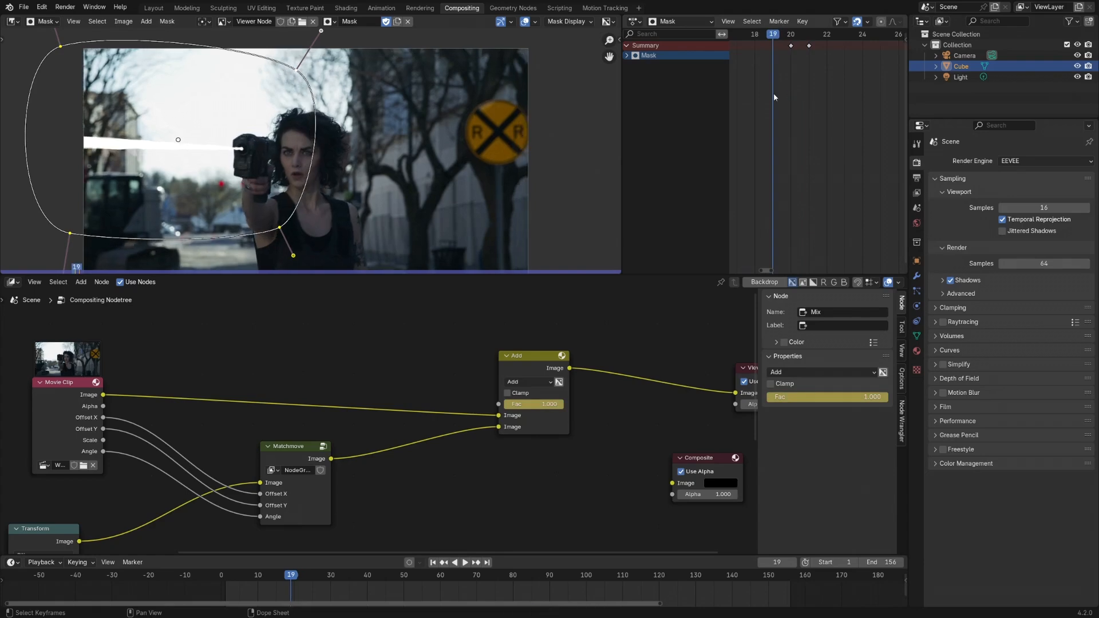
scroll(788, 75, "right", 1, "ctrl")
middle_click_drag(241, 149, 306, 157)
left_click(124, 54)
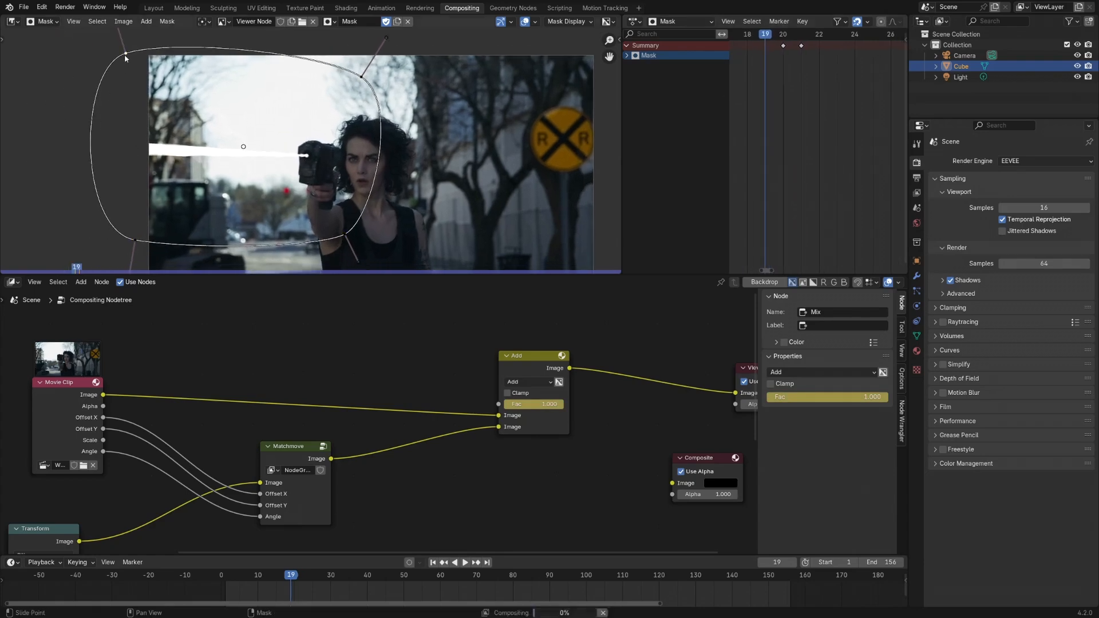
key("g")
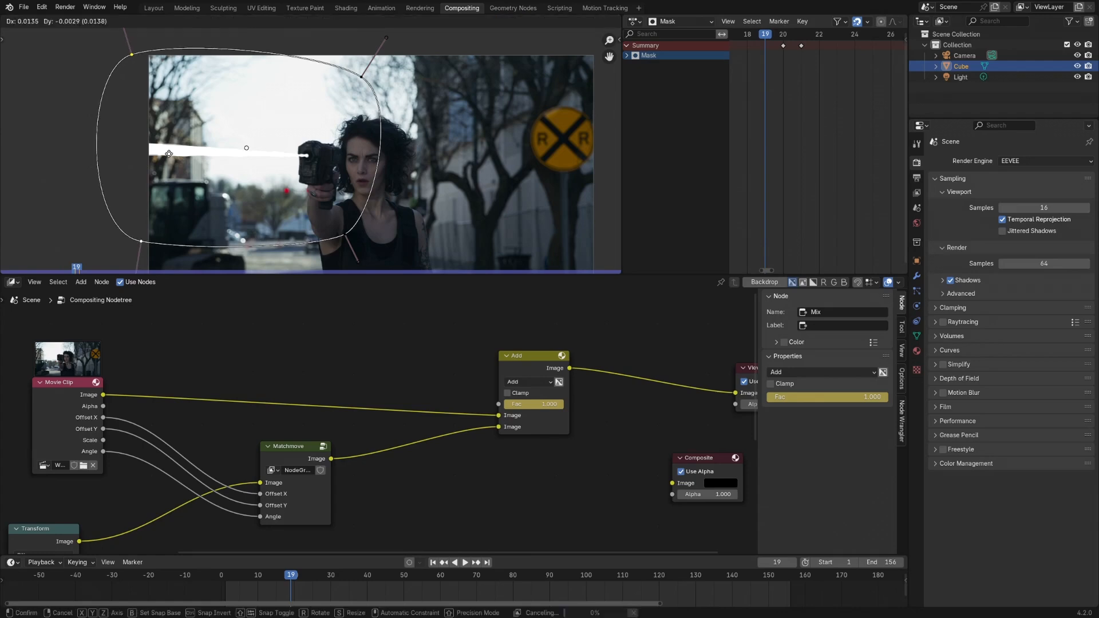
left_click(293, 172)
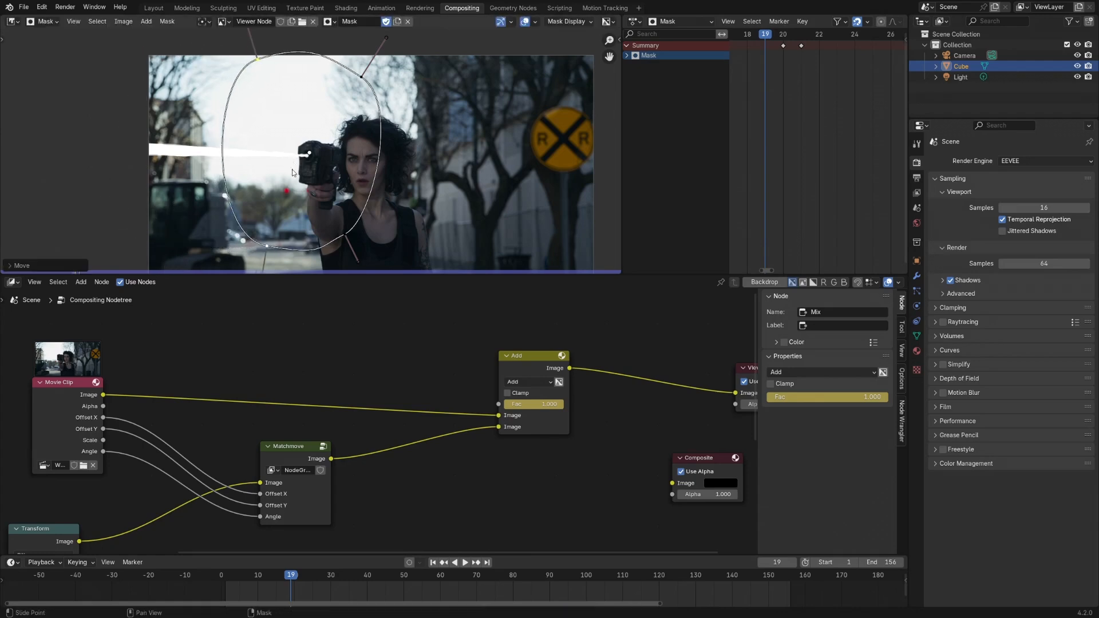
key("a")
key("i")
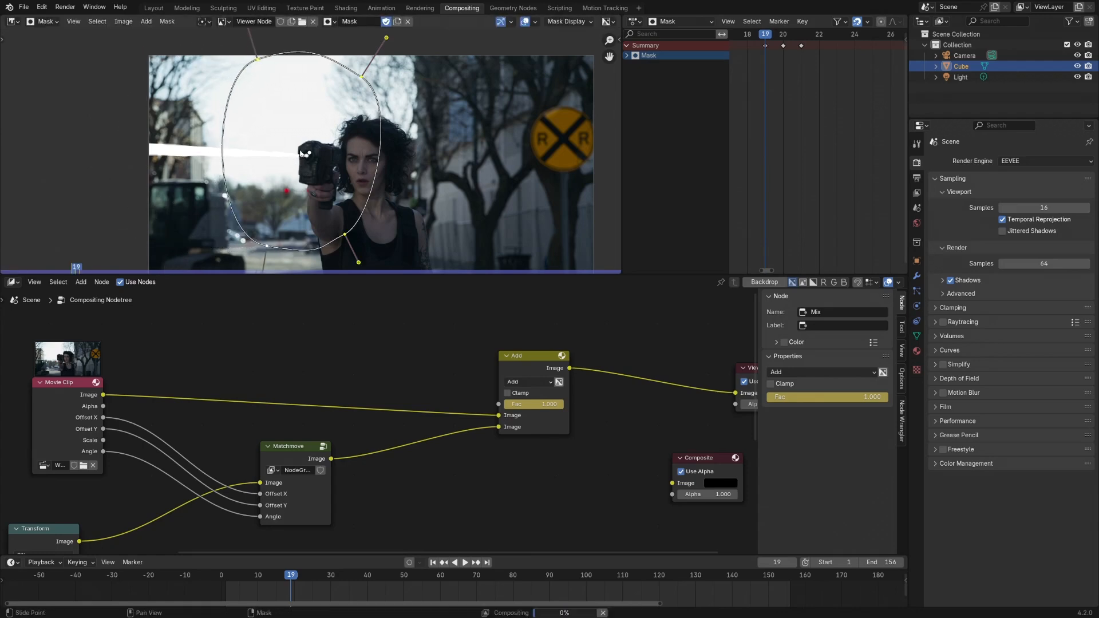
middle_click_drag(304, 156, 311, 146)
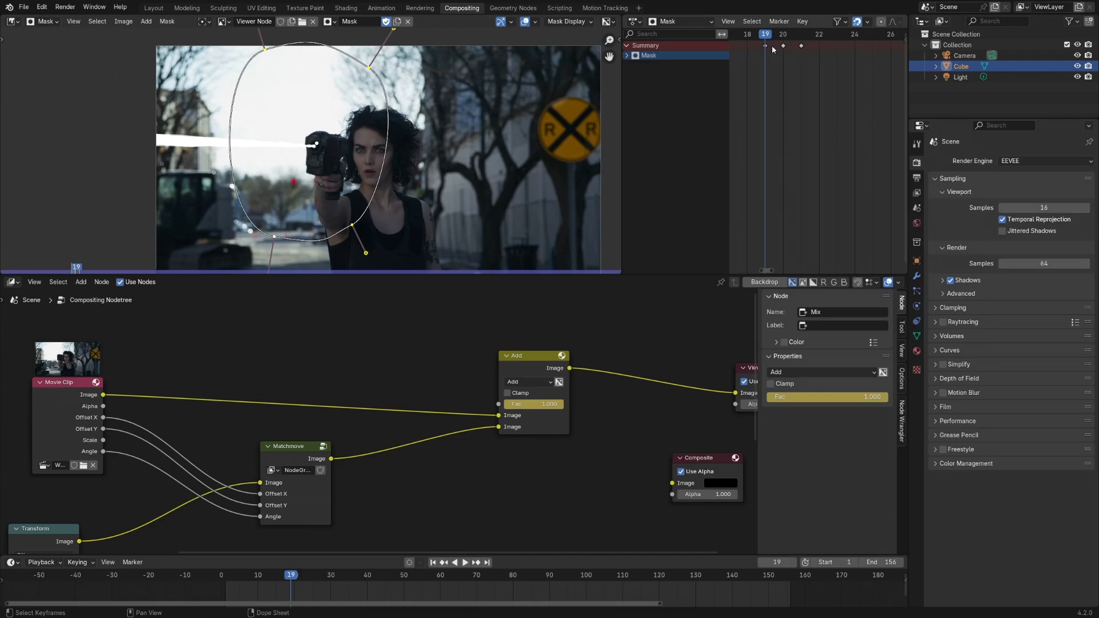
scroll(375, 180, "down", 1)
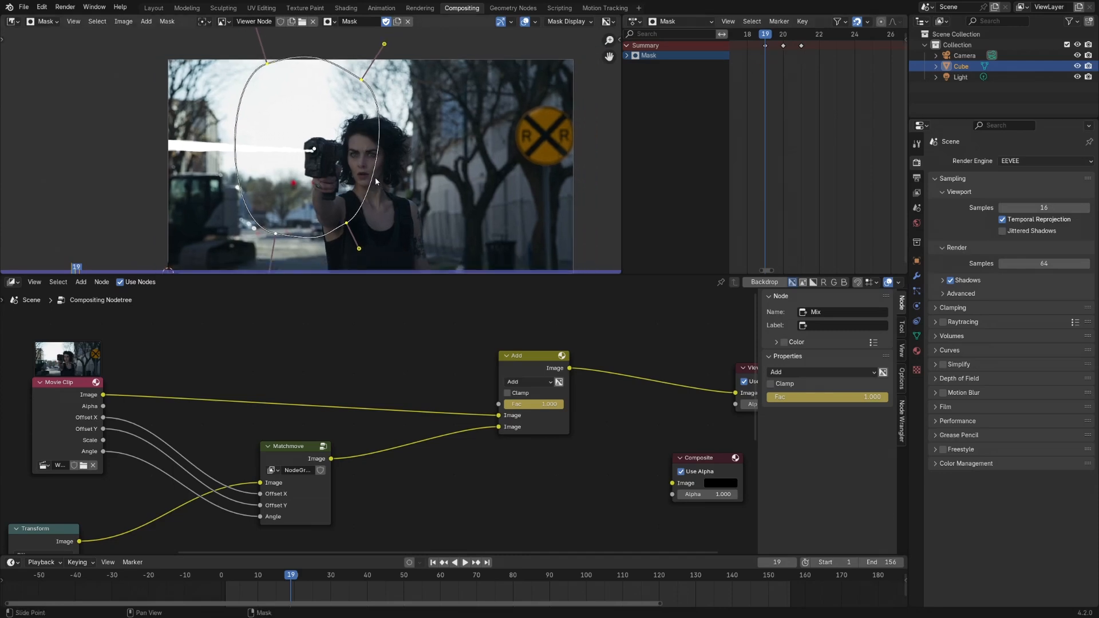
Step: On frame 22, move the mask's right-hand points away from the gun so it covers only the beam's far end, and keyframe all points
key("Right")
key("Right")
key("Right")
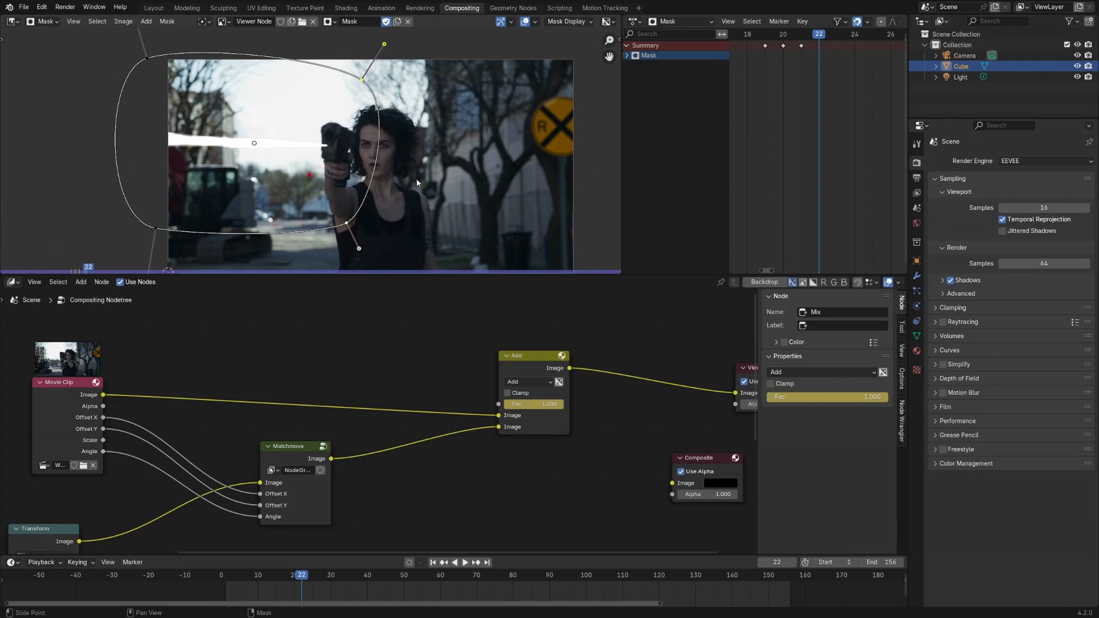
key("g")
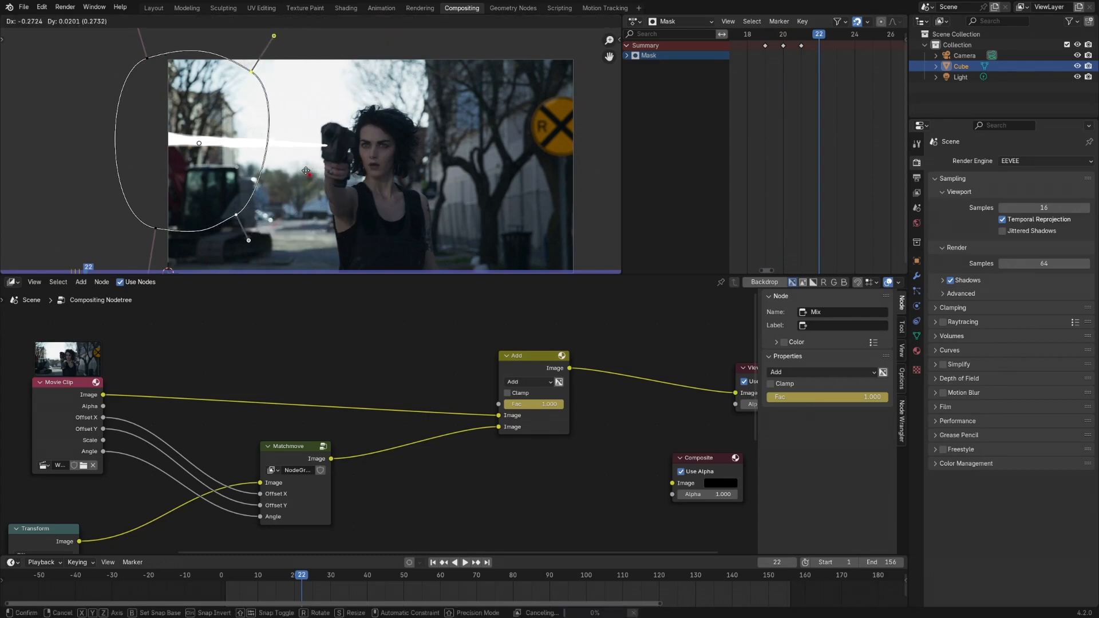
left_click(336, 183)
key("a")
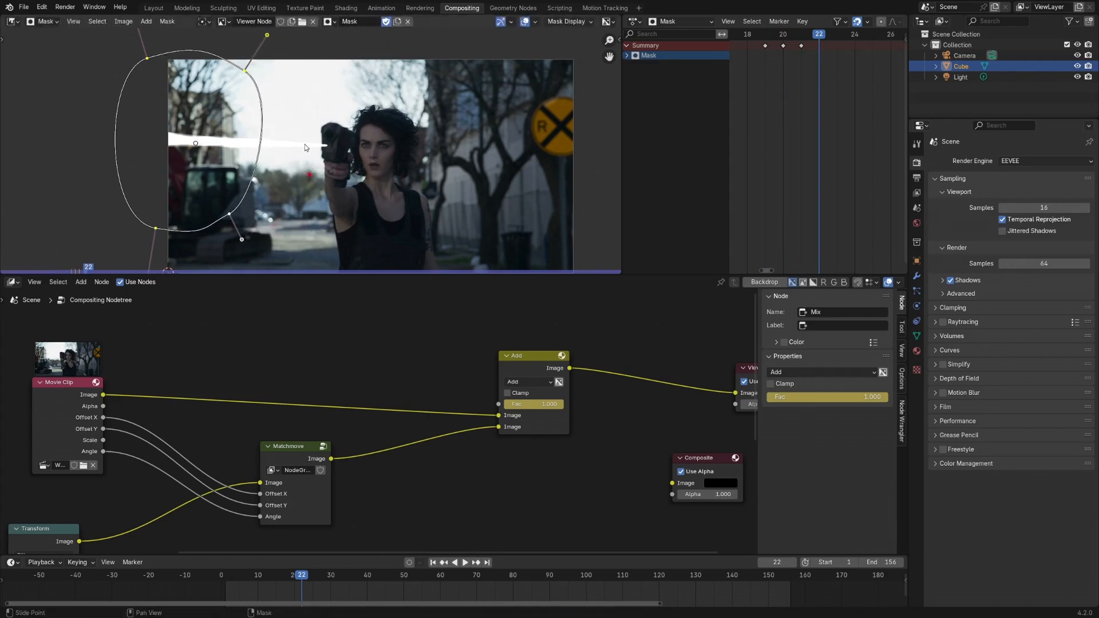
key("i")
Step: Widen the image editor, rename the mask Beam 1, and add a Mask node above the Matchmove node that uses Beam 1
left_click_drag(621, 138, 683, 138)
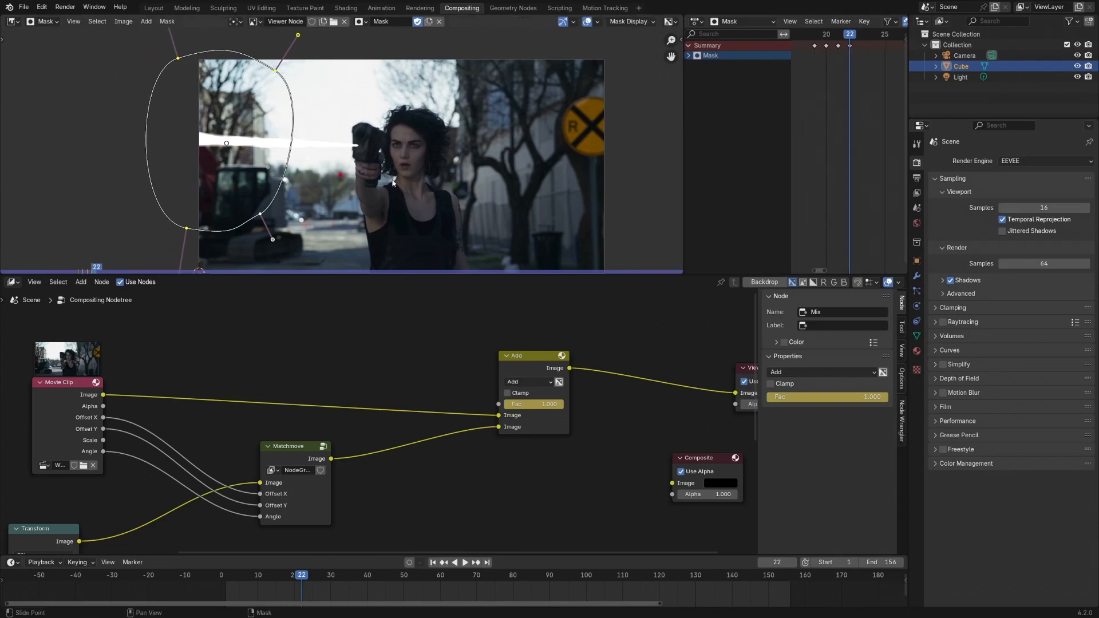
double_click(405, 23)
middle_click_drag(453, 359, 412, 365)
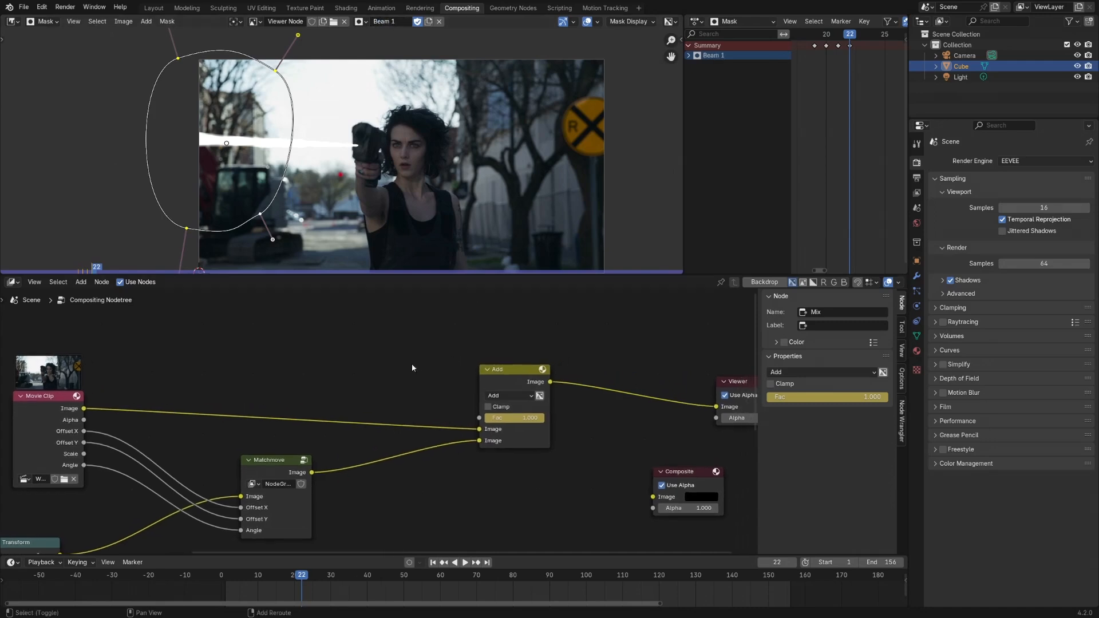
key("shift+a")
mouse_move(374, 323)
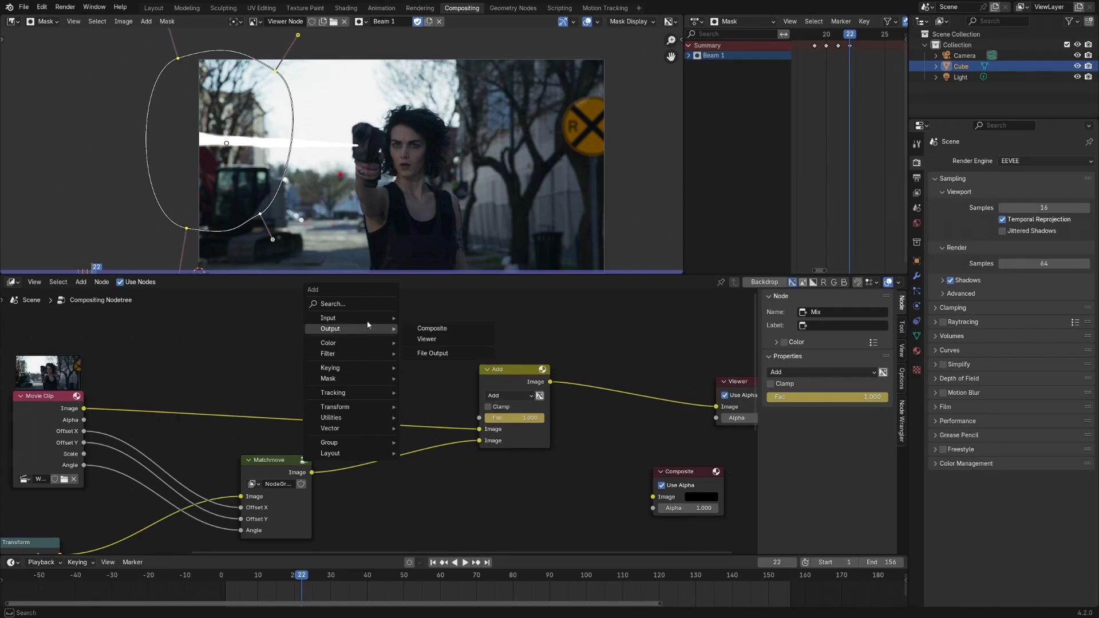
left_click(425, 378)
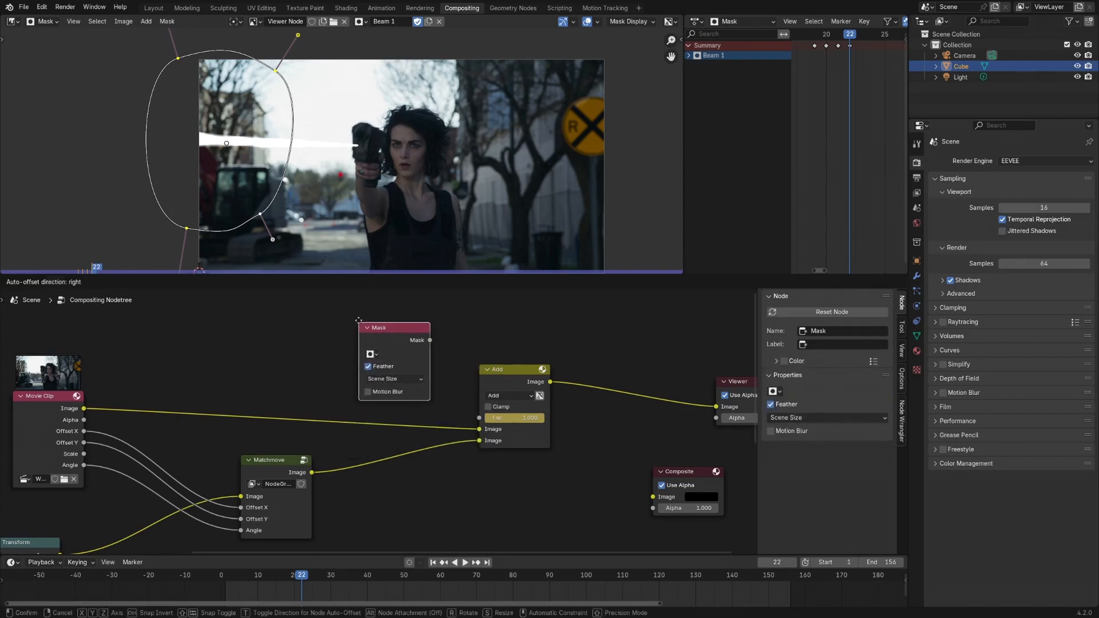
left_click(374, 352)
left_click(370, 350)
left_click(404, 353)
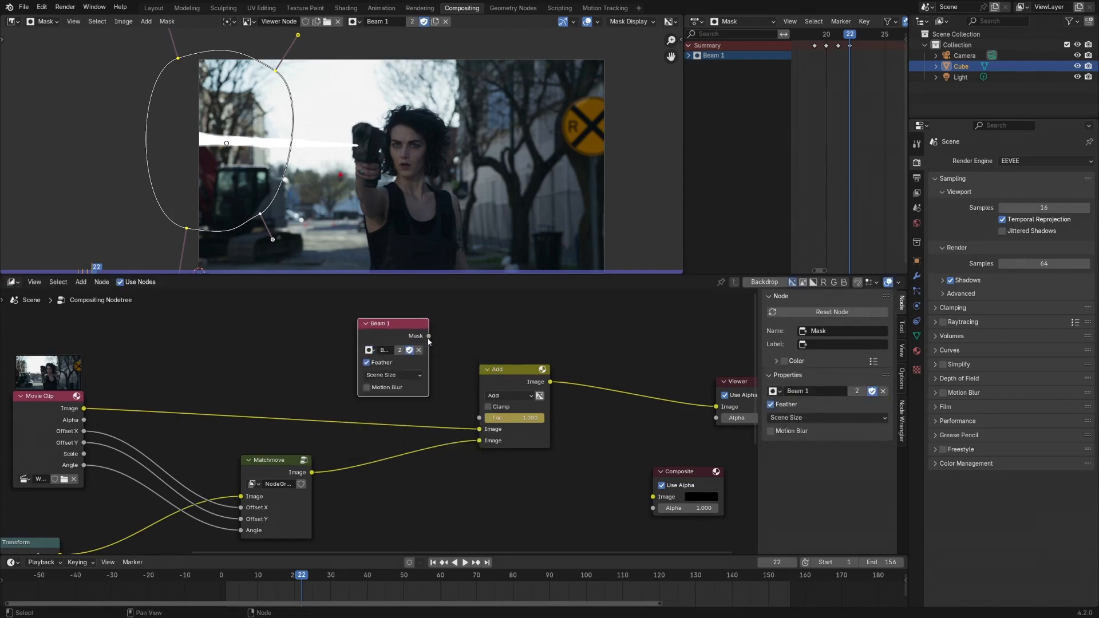
Step: Connect the Mask node's output to the Add node's Fac and advance to frame 23 to check the masked blast
left_click_drag(428, 336, 479, 419)
middle_click_drag(293, 360, 282, 360, "shift")
key("Right")
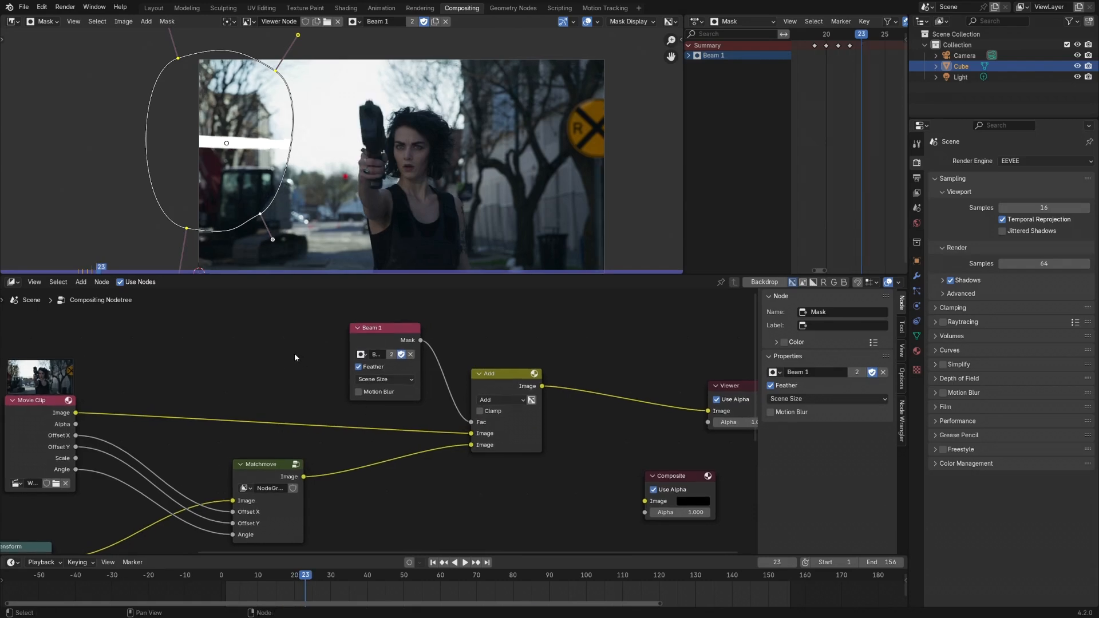
Step: Step back and forth through frames 18 to 27 to examine where the masked beam starts and ends
key("Left")
key("Left")
key("Left")
key("Left")
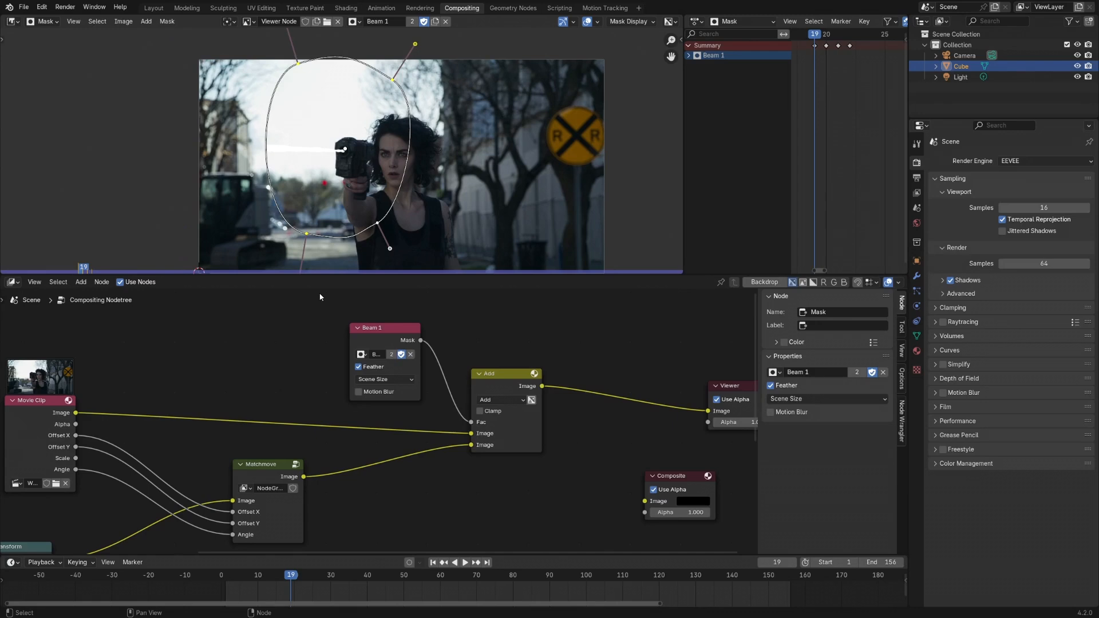
key("Left")
key("Left")
key("Right")
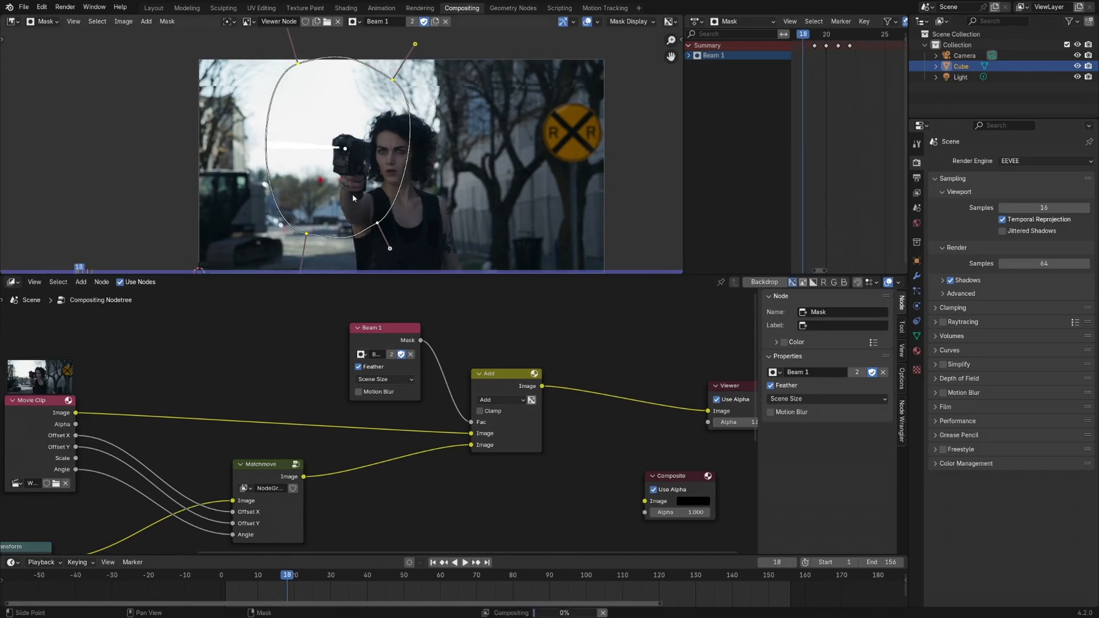
key("Right")
key("Right")
key("Right")
key("Right")
key("Right")
key("Right")
key("Right")
key("Right")
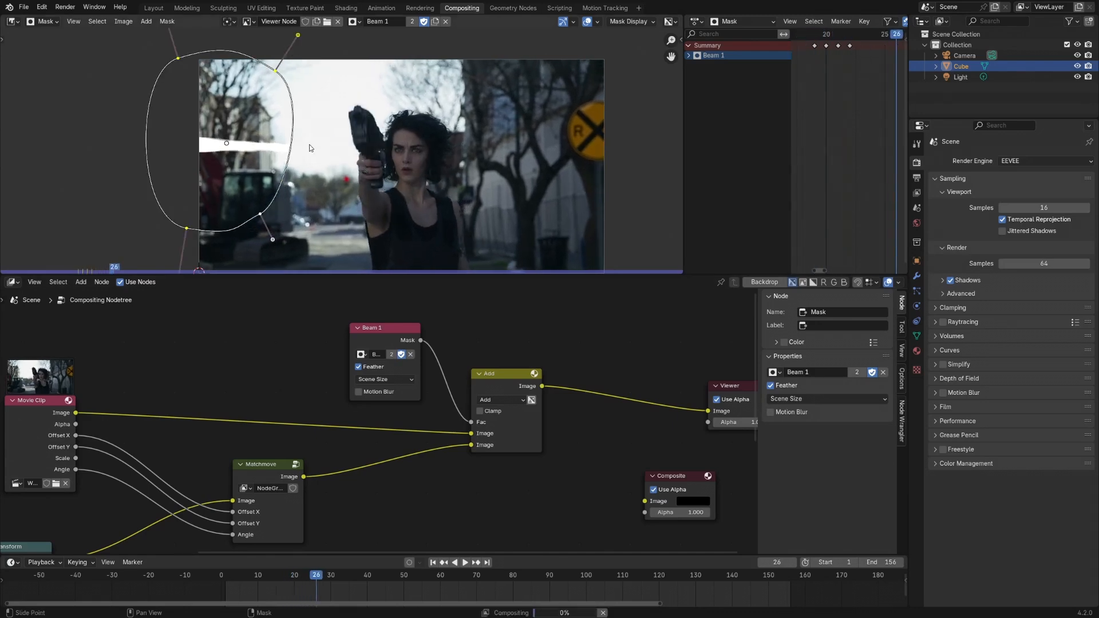
key("Left")
key("Left")
key("Left")
key("Left")
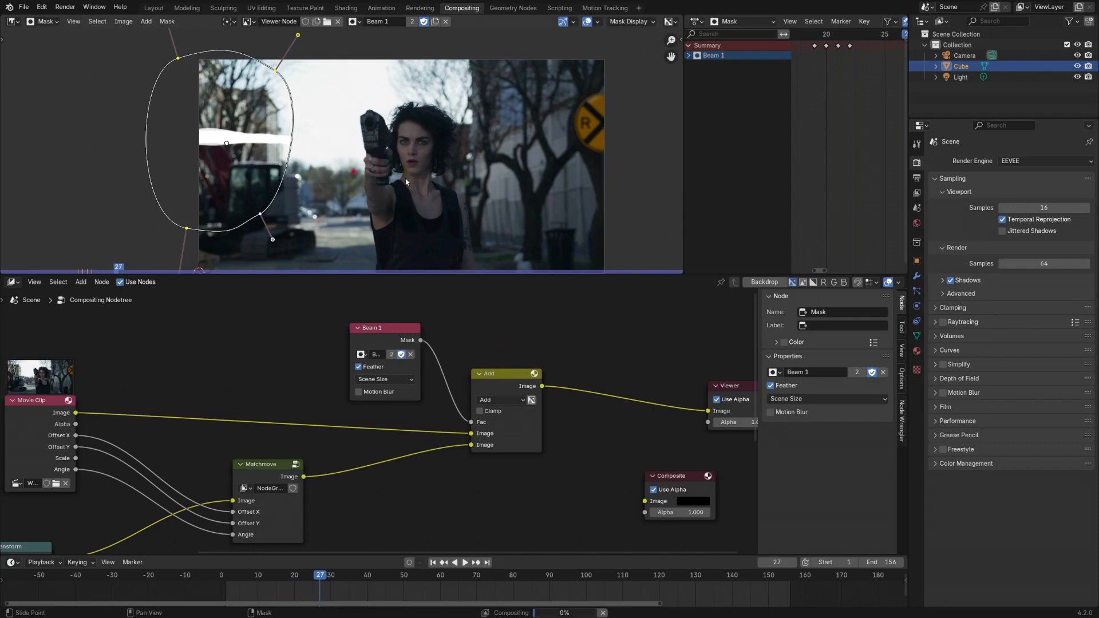
key("Left")
key("Left")
key("Left")
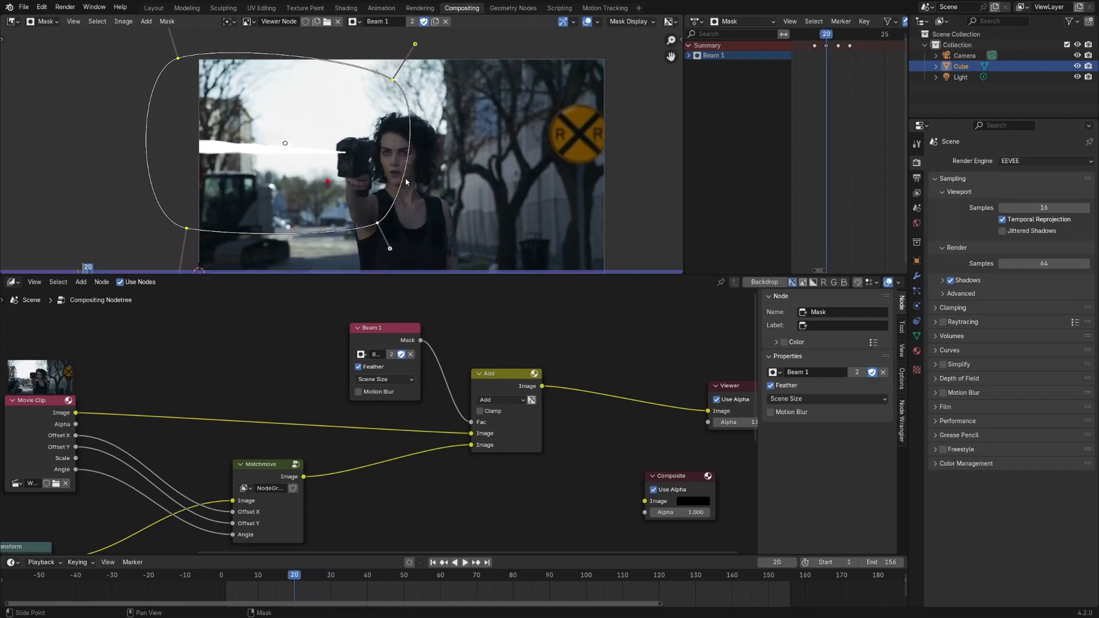
key("Right")
key("Left")
key("Left")
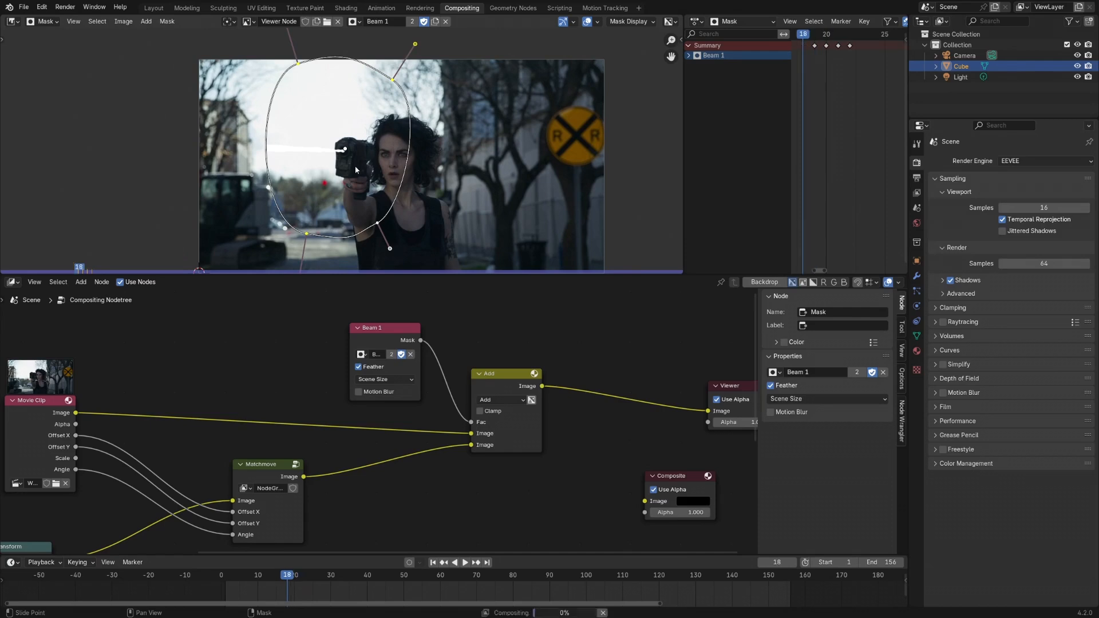
key("Right")
key("Right")
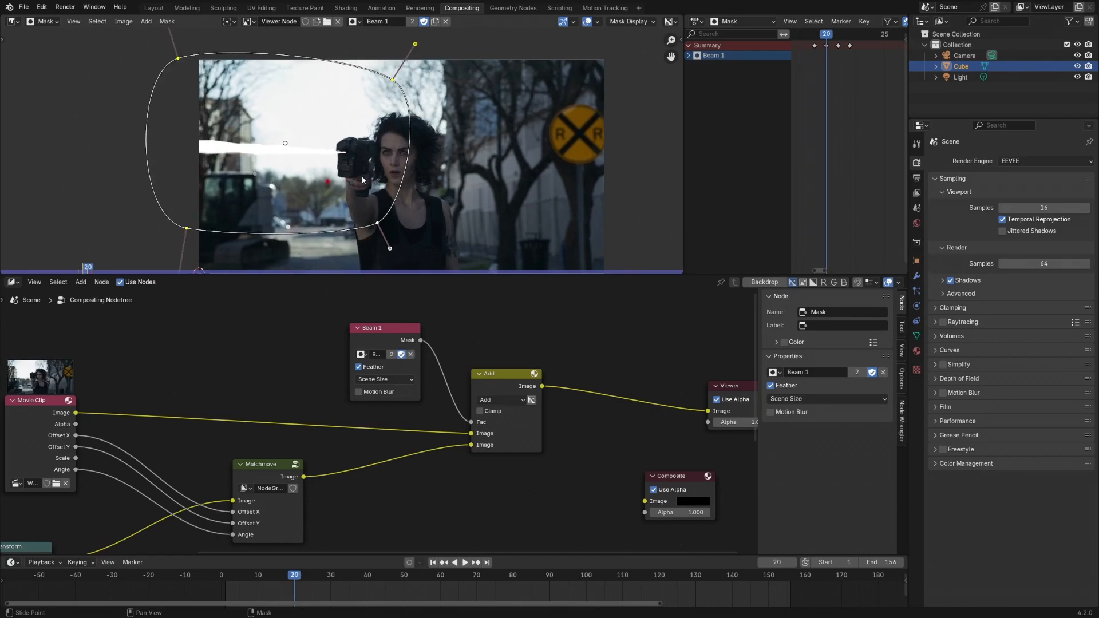
Step: On frame 18, move the whole Beam 1 mask outside the image on the side the gun points to, and keyframe it
key("Left")
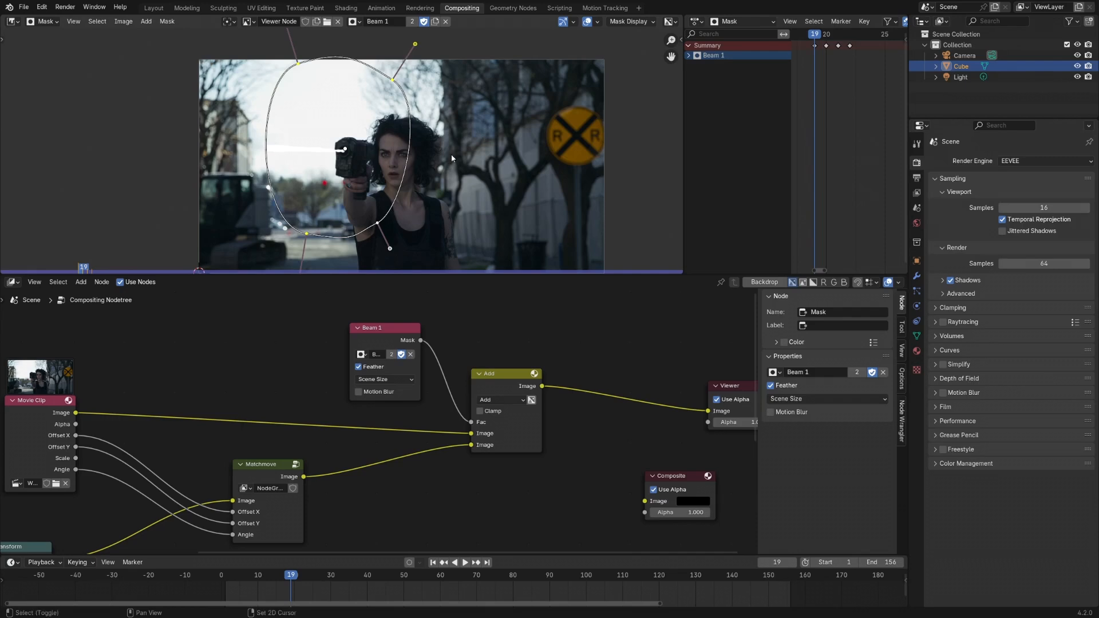
mouse_move(451, 154)
middle_mouse_down("shift")
mouse_move(458, 128)
mouse_move(465, 134)
mouse_move(435, 139)
middle_mouse_up("shift")
key("Left")
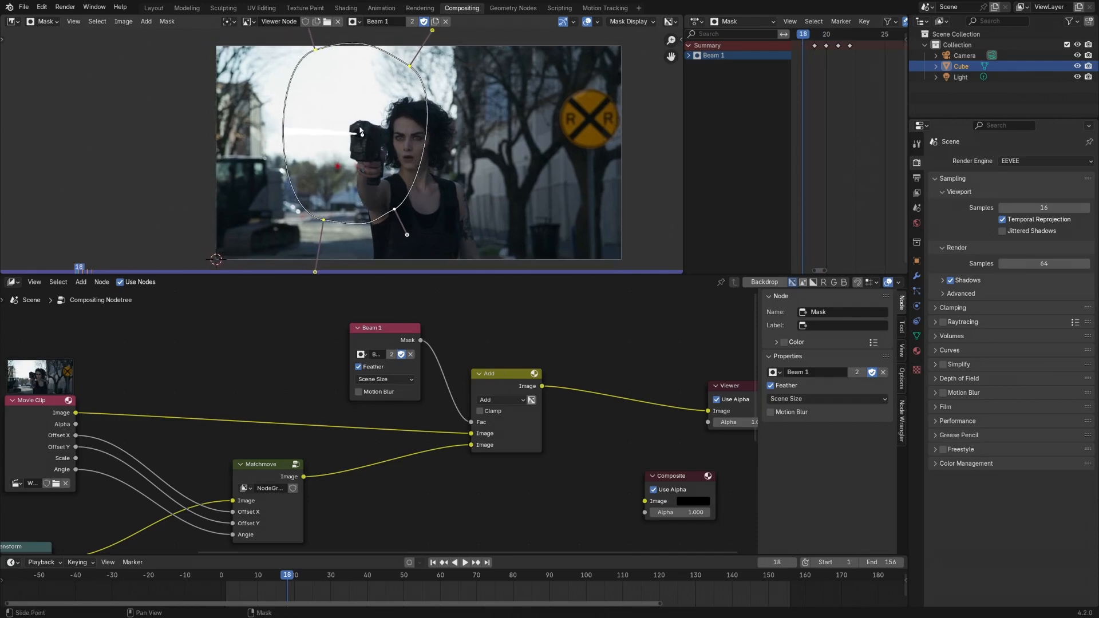
left_click_drag(363, 136, 94, 131)
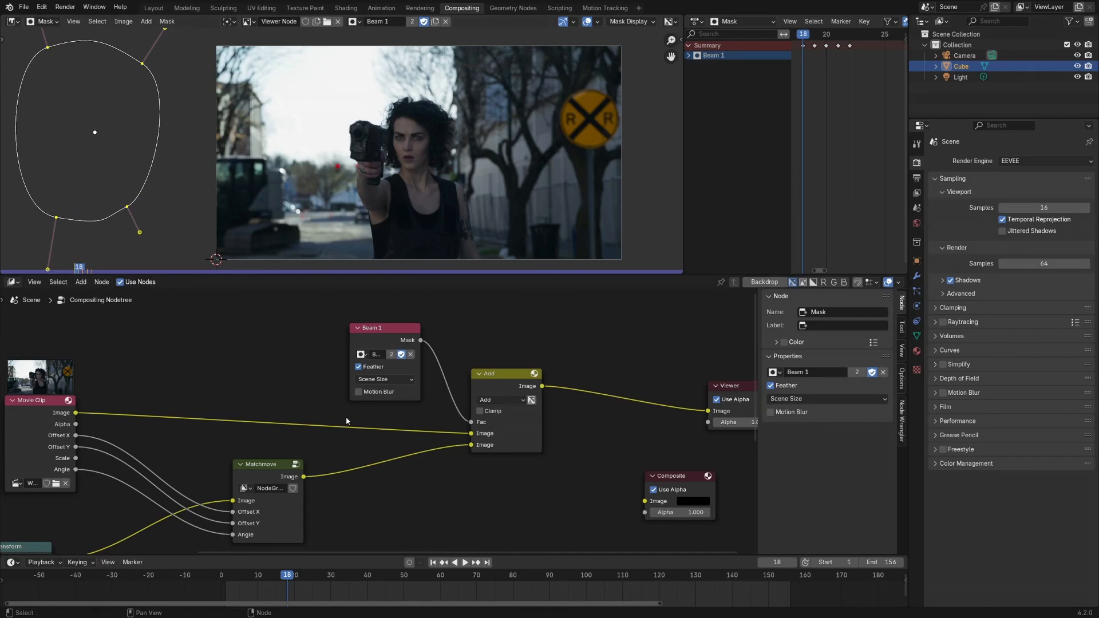
Step: On frame 23, move the whole Beam 1 mask outside the image beyond the beam's far end, and keyframe it
key("Right")
key("Right")
key("Right")
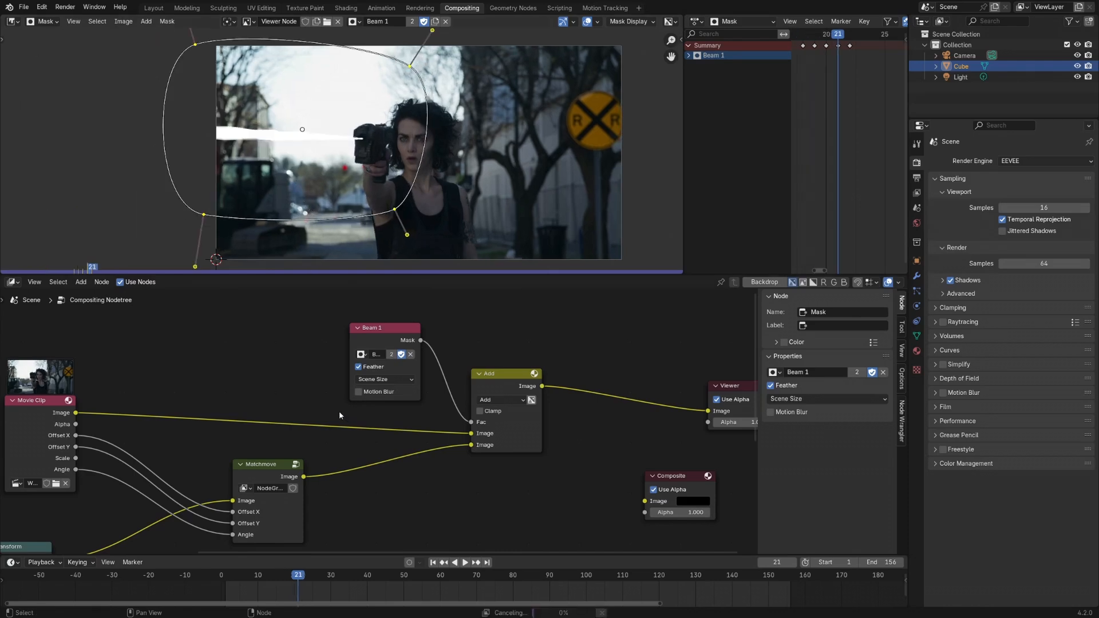
key("Right")
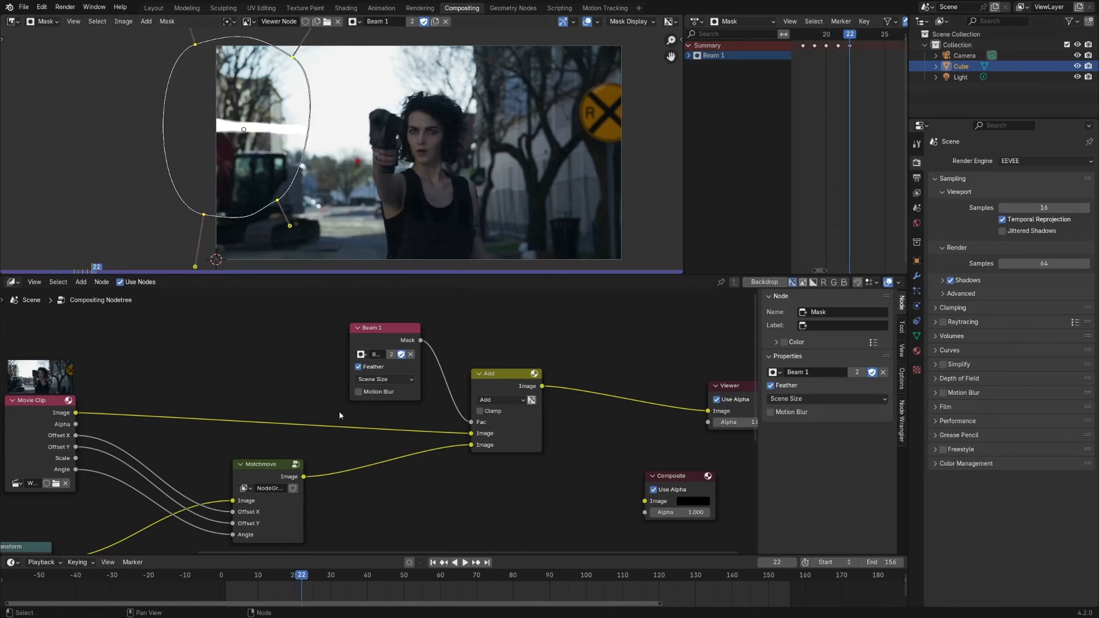
key("Right")
left_click_drag(243, 131, 98, 139)
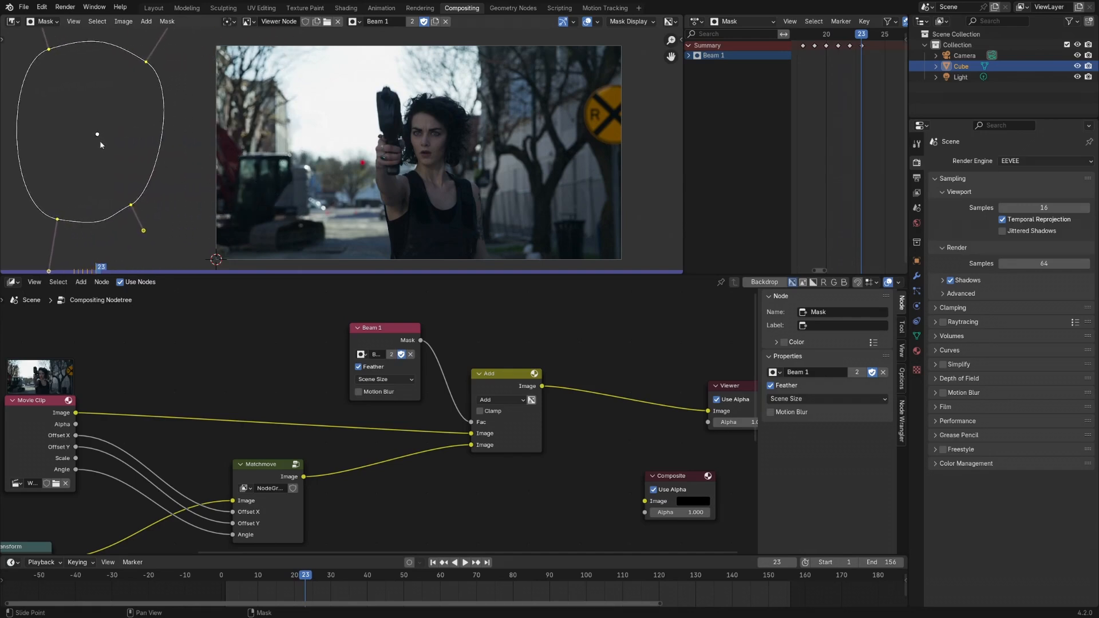
Step: Switch the image editor to View mode and step through the blast frames up to 22 to check the animated beam
left_click(40, 22)
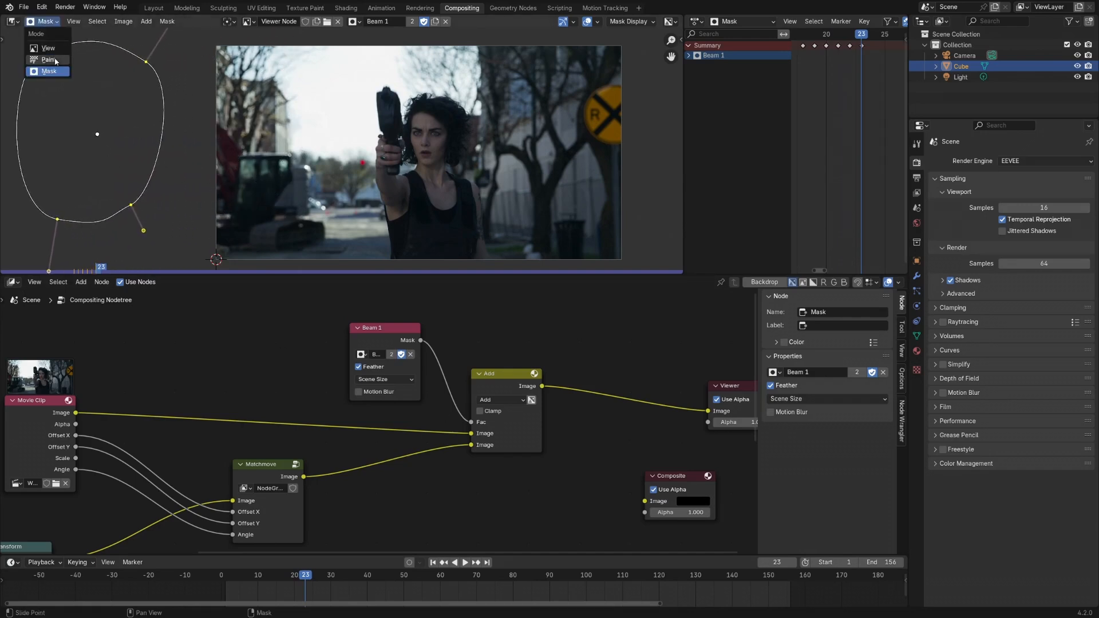
left_click(52, 49)
key("Left")
key("Left")
key("Left")
key("Left")
key("Left")
key("Left")
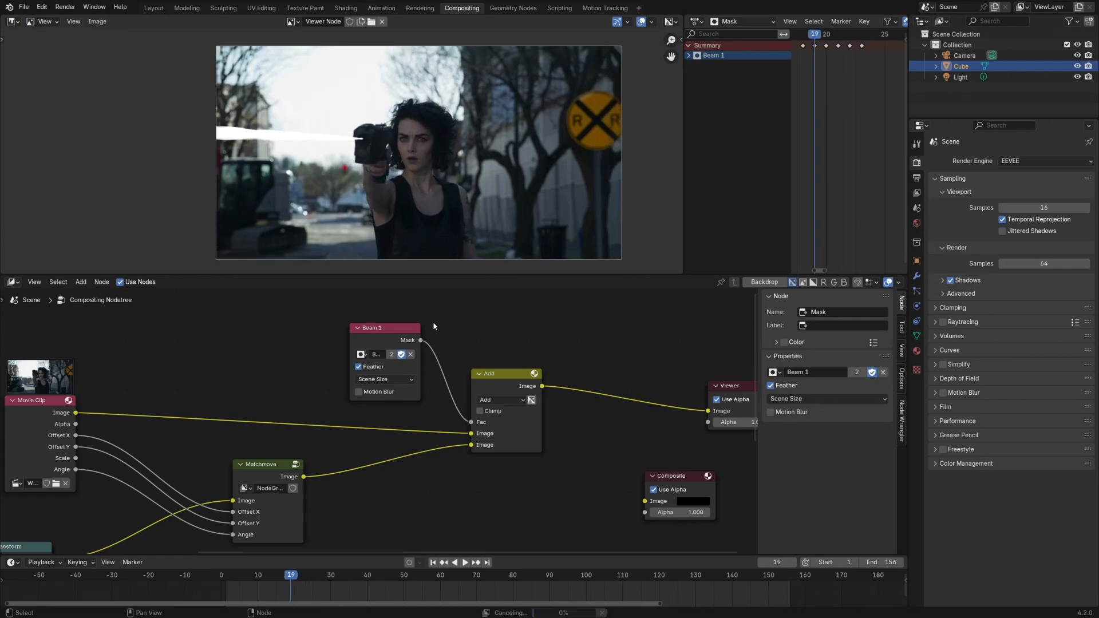
key("Right")
key("Right")
key("Right")
key("Right")
key("Right")
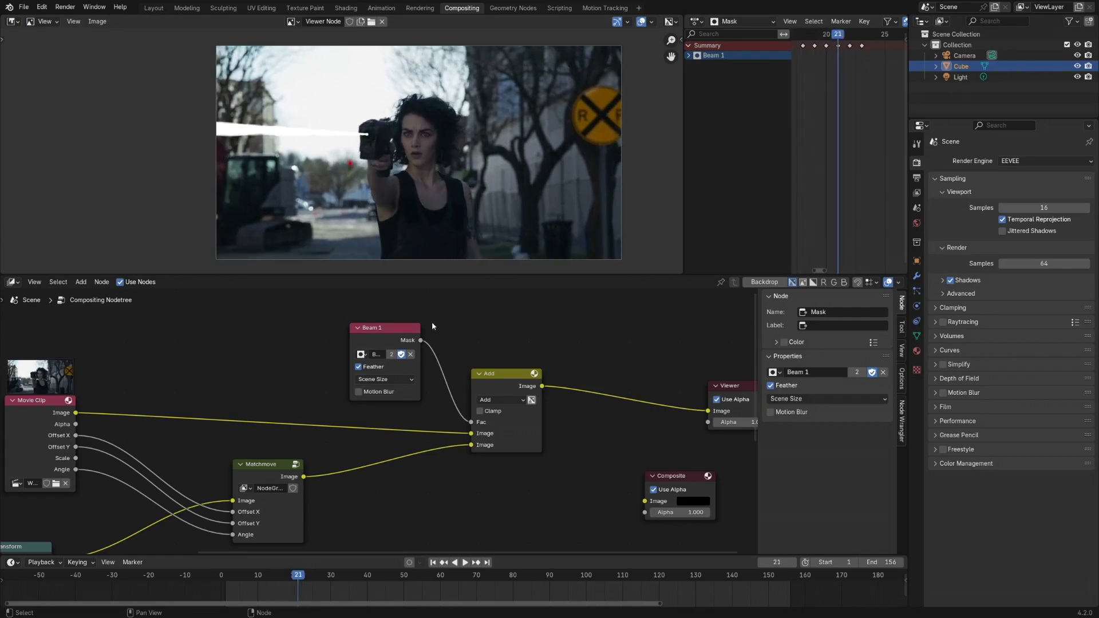
Step: Move the Mask node away from Add and insert a Blur node on the link between the mask and the Fac input
scroll(342, 130, "up", 3)
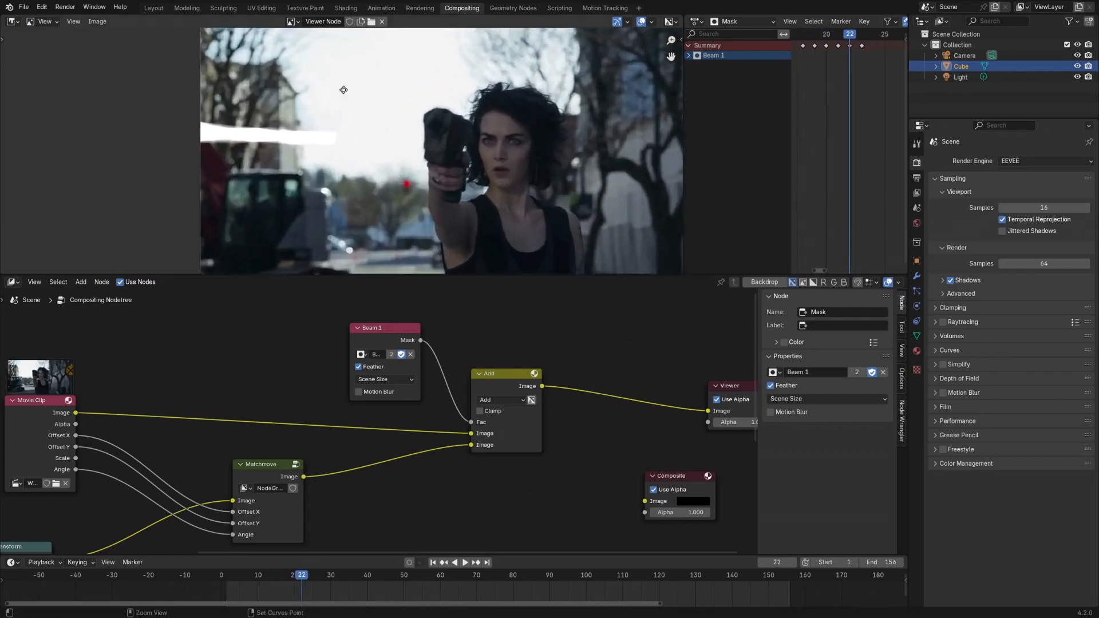
left_click_drag(408, 342, 253, 296)
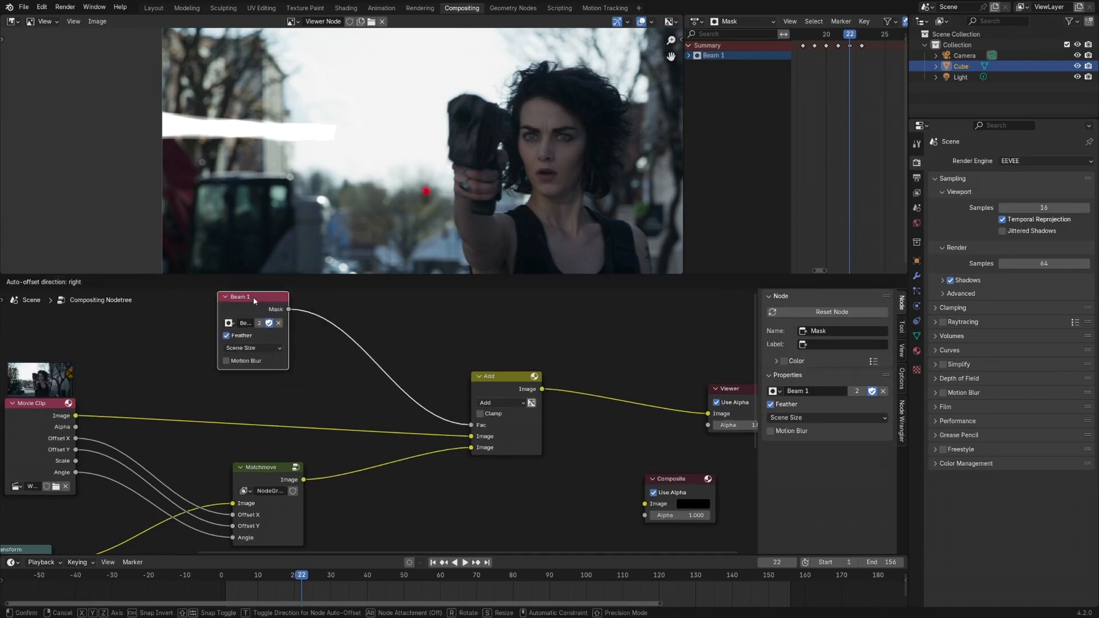
key("shift+a")
mouse_move(389, 366)
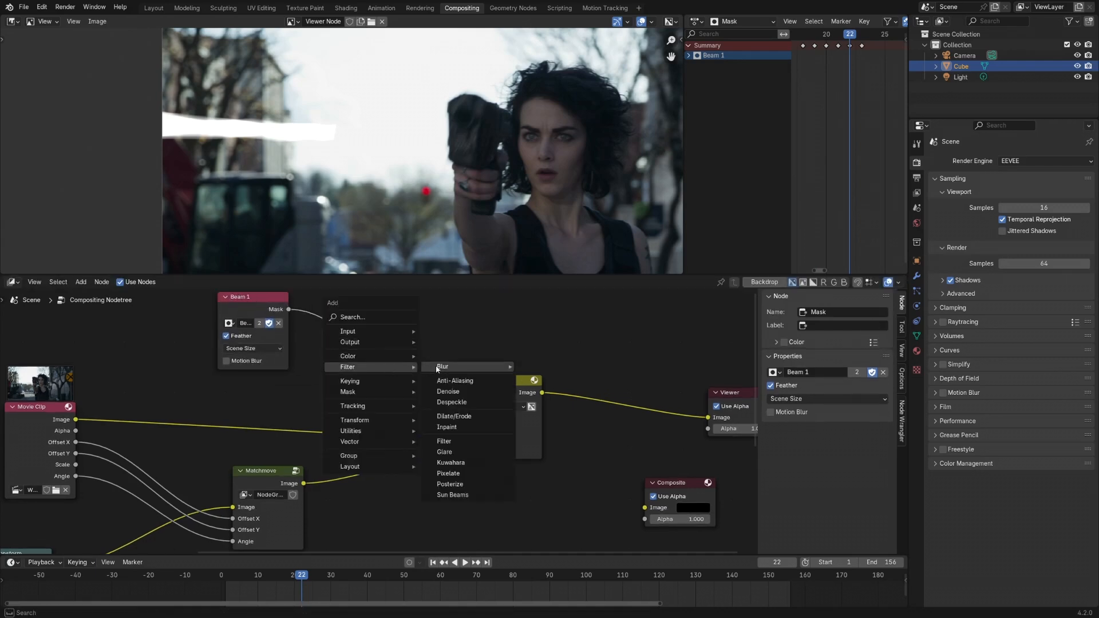
mouse_move(458, 366)
left_click(544, 381)
left_click(375, 346)
Step: Set the Blur node to Fast Gaussian with an X size of 150
left_click(375, 341)
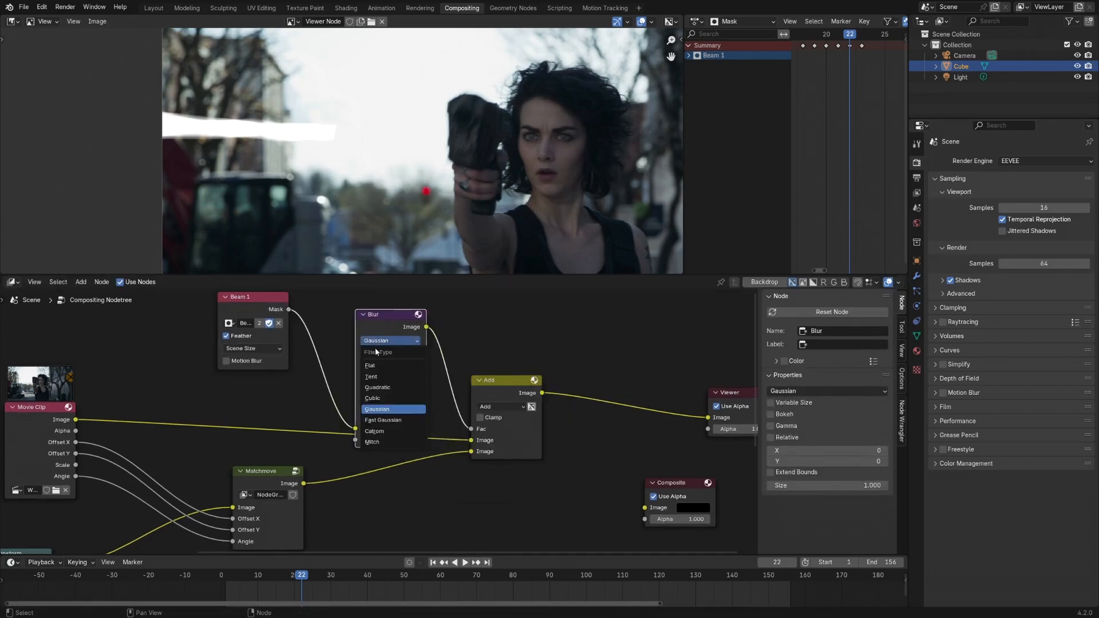
left_click(384, 420)
left_click(389, 365)
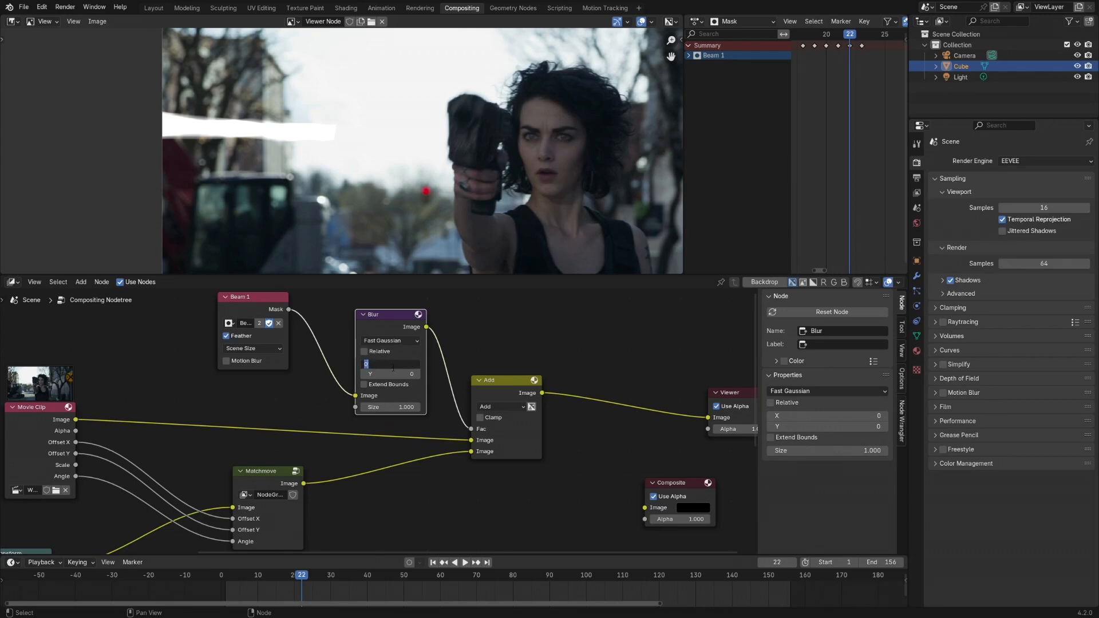
type("150")
key("Return")
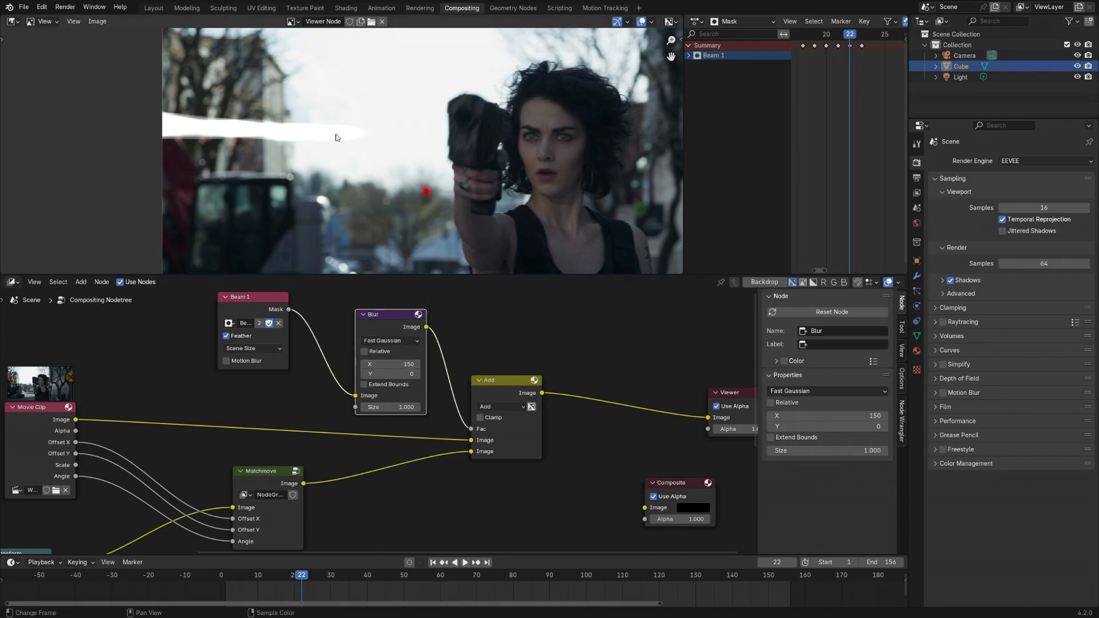
Step: Move the Blur node closer to the Mask node and widen the image editor to frame the actress and beam
left_click_drag(390, 321, 385, 319)
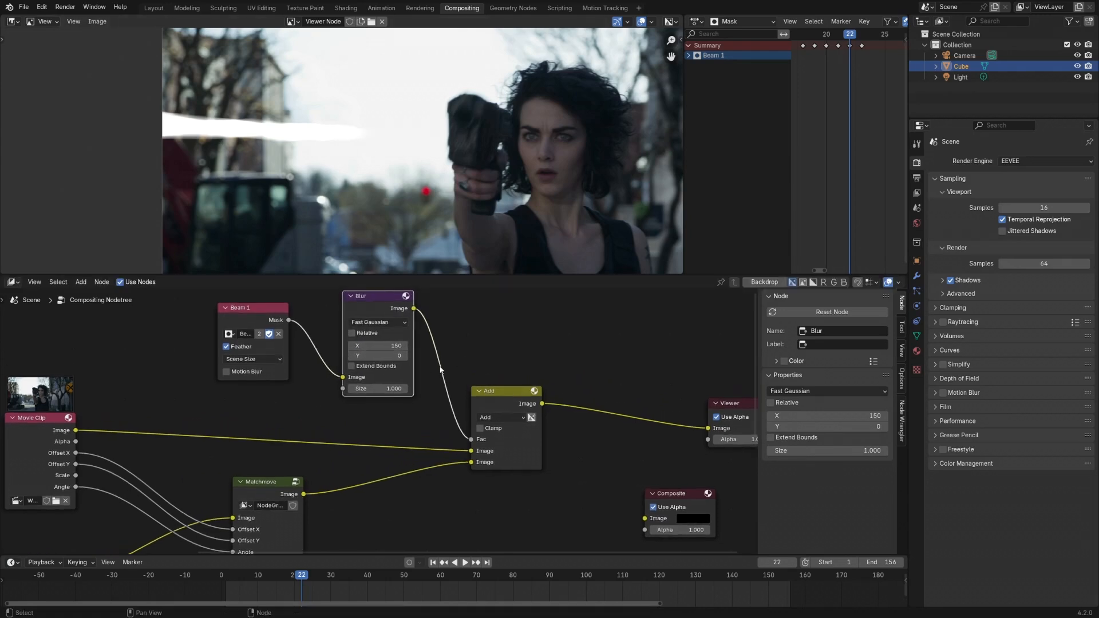
scroll(441, 370, "down", 4)
middle_click_drag(444, 400, 473, 419)
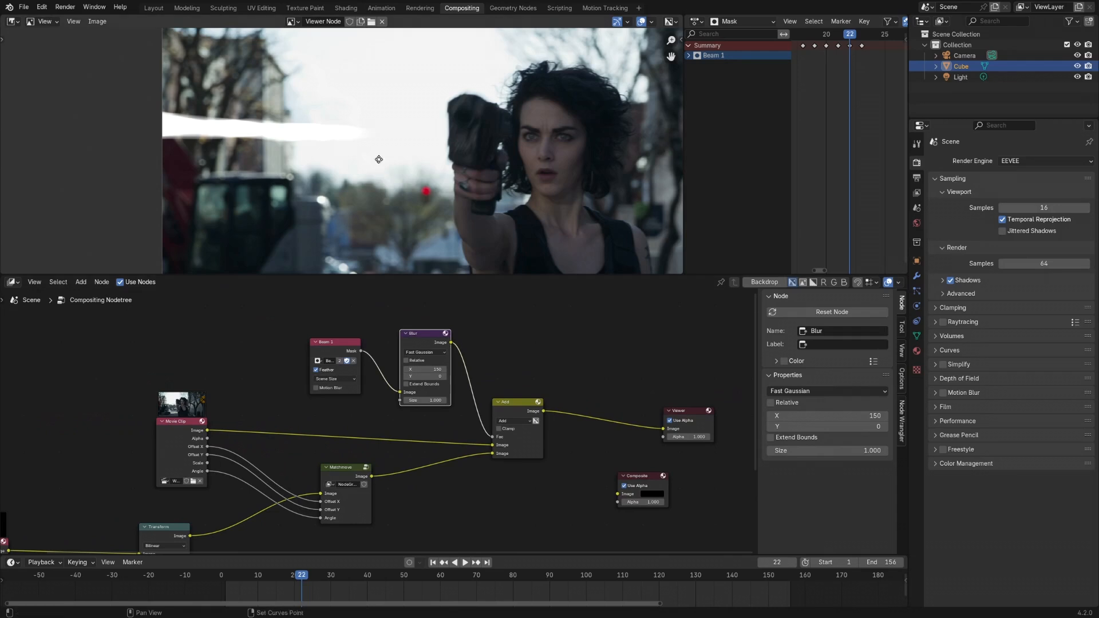
middle_click_drag(379, 160, 366, 156)
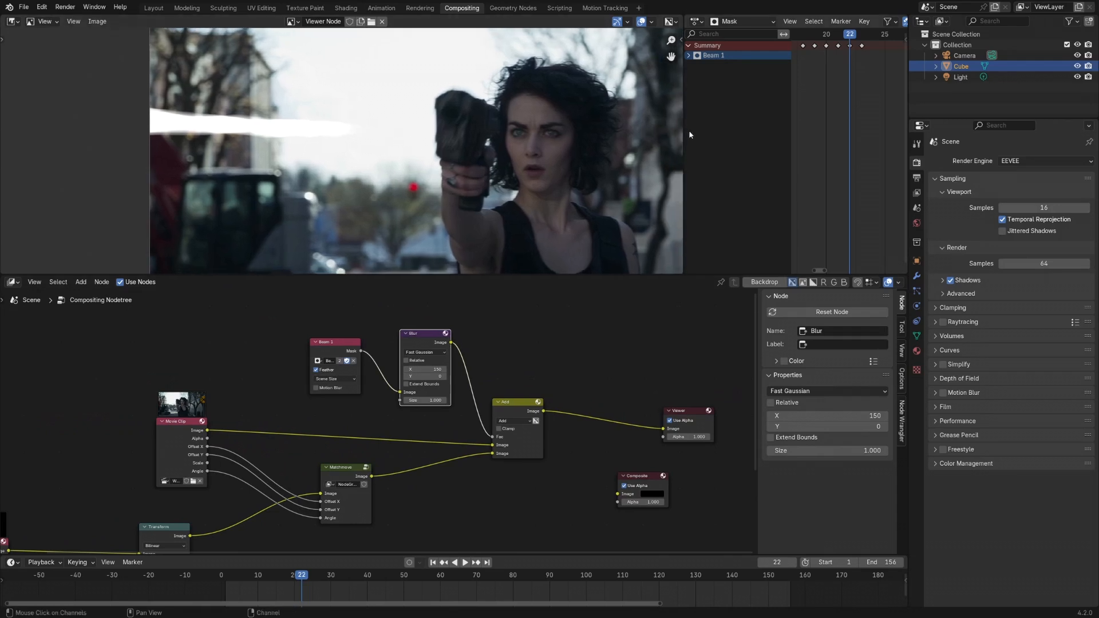
left_click_drag(685, 134, 726, 139)
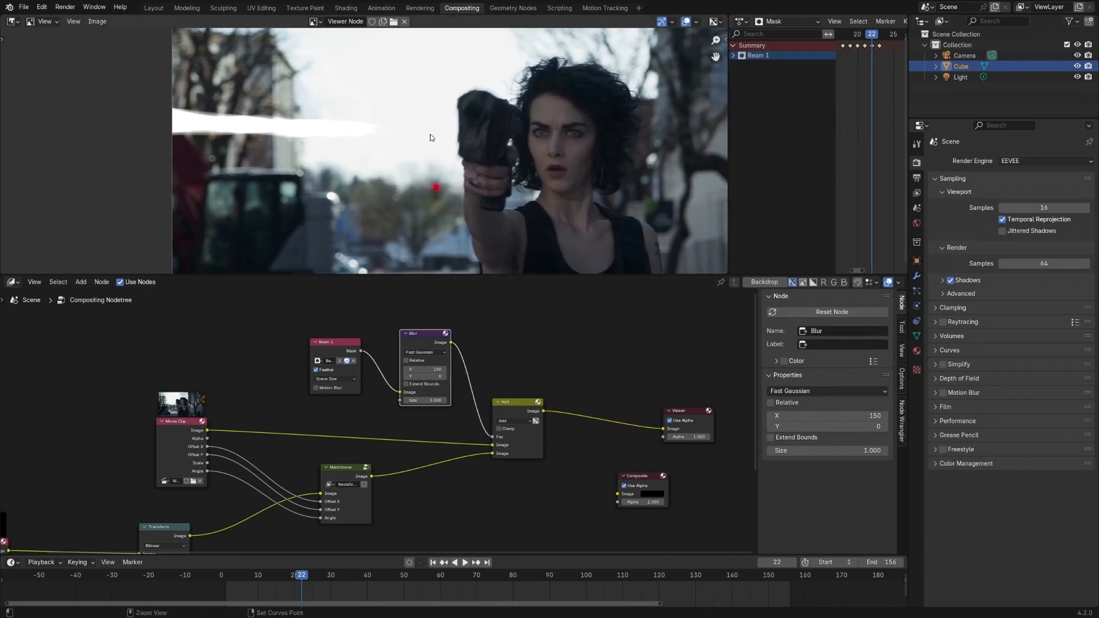
middle_click_drag(430, 137, 459, 155, "ctrl")
scroll(376, 196, "down", 1)
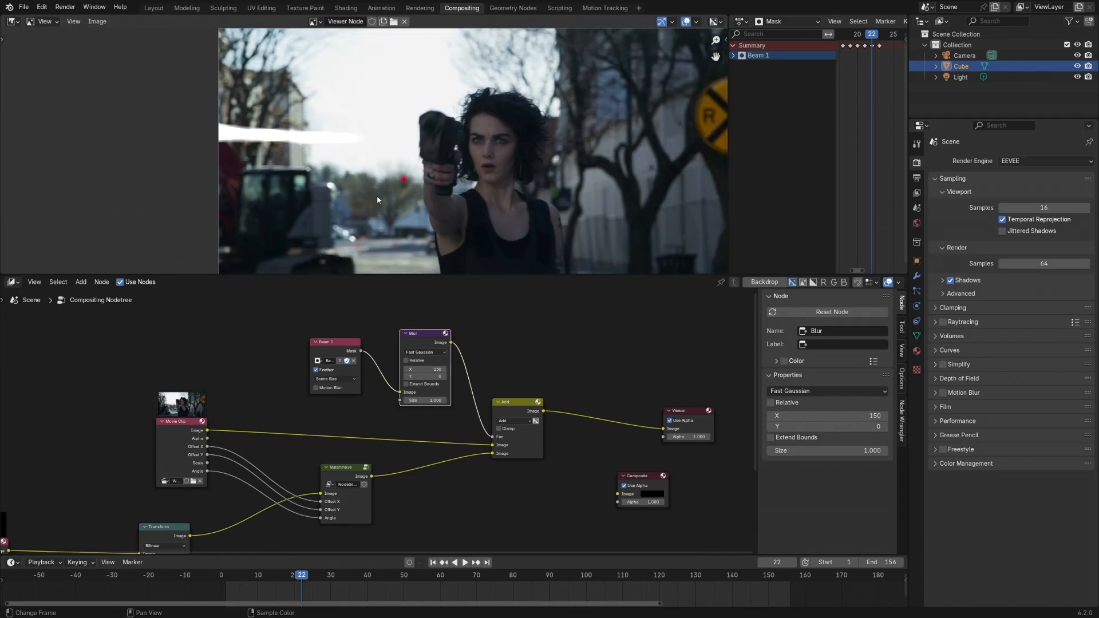
Step: Step back and forth through frames 18 to 23 to examine the beam with the blurred mask edge
key("Left")
key("Left")
key("Left")
key("Left")
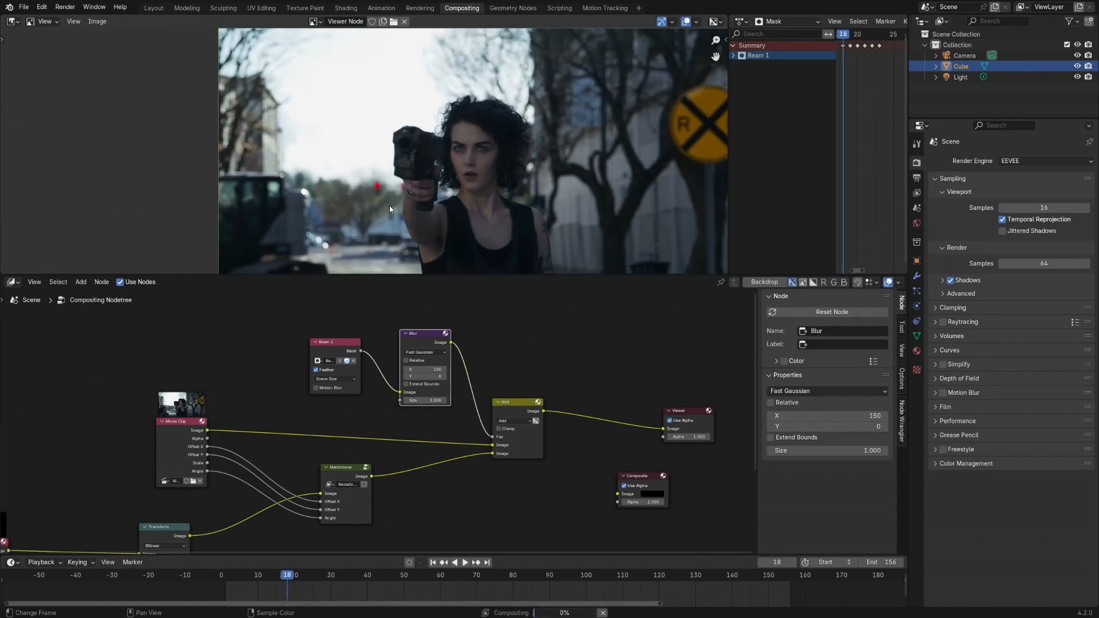
key("Right")
key("Right")
key("Right")
key("Right")
key("Right")
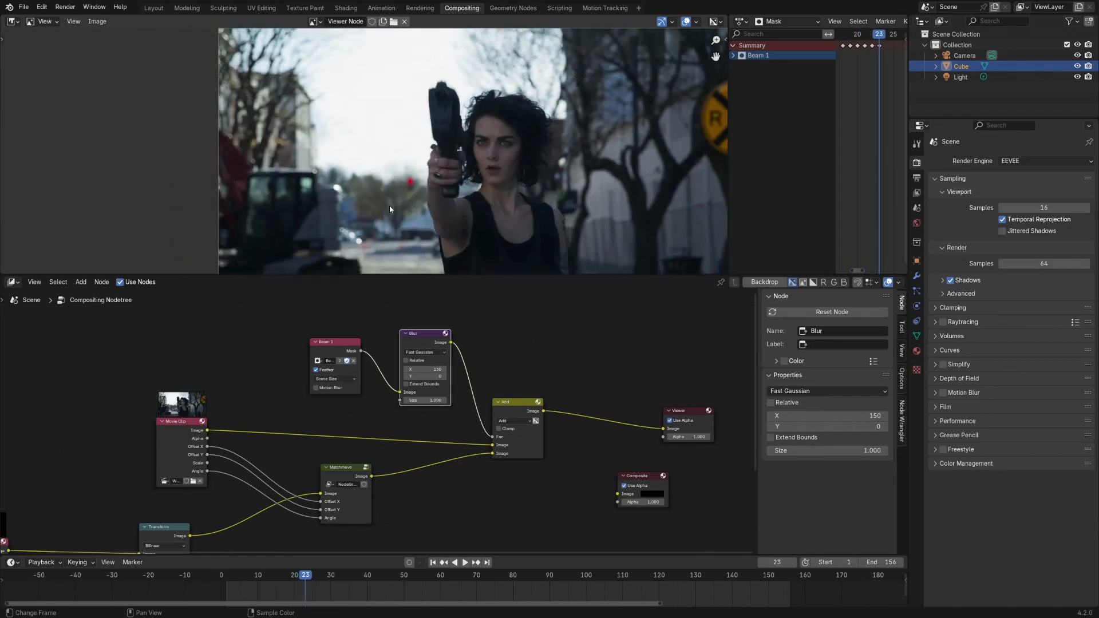
key("Left")
key("Left")
key("Left")
key("Left")
key("Left")
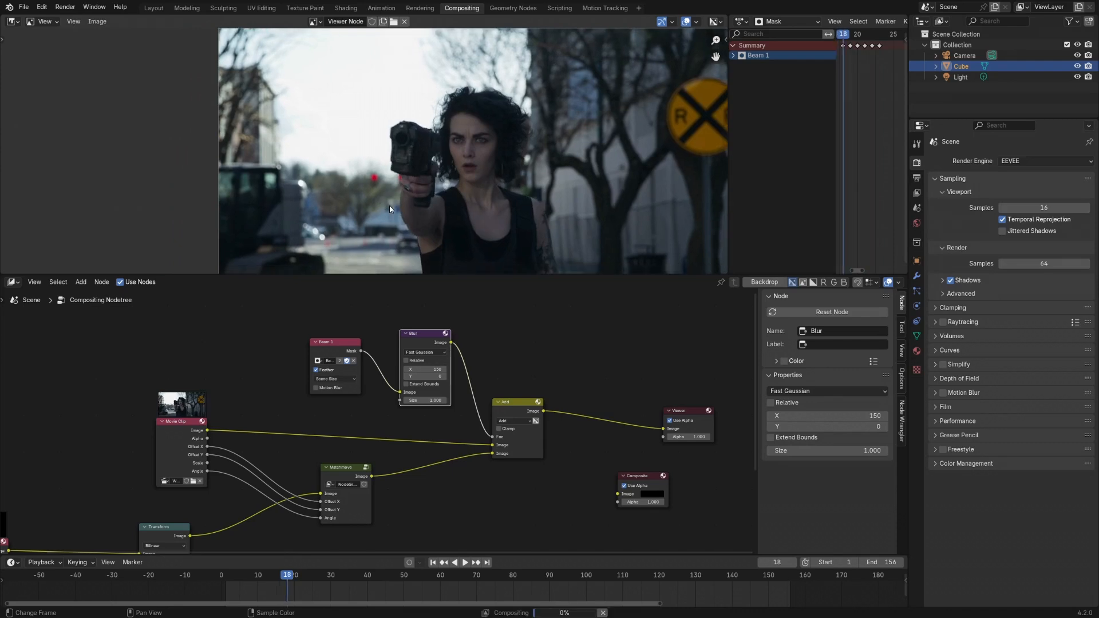
key("Right")
key("Right")
key("Right")
key("Right")
key("Left")
key("Left")
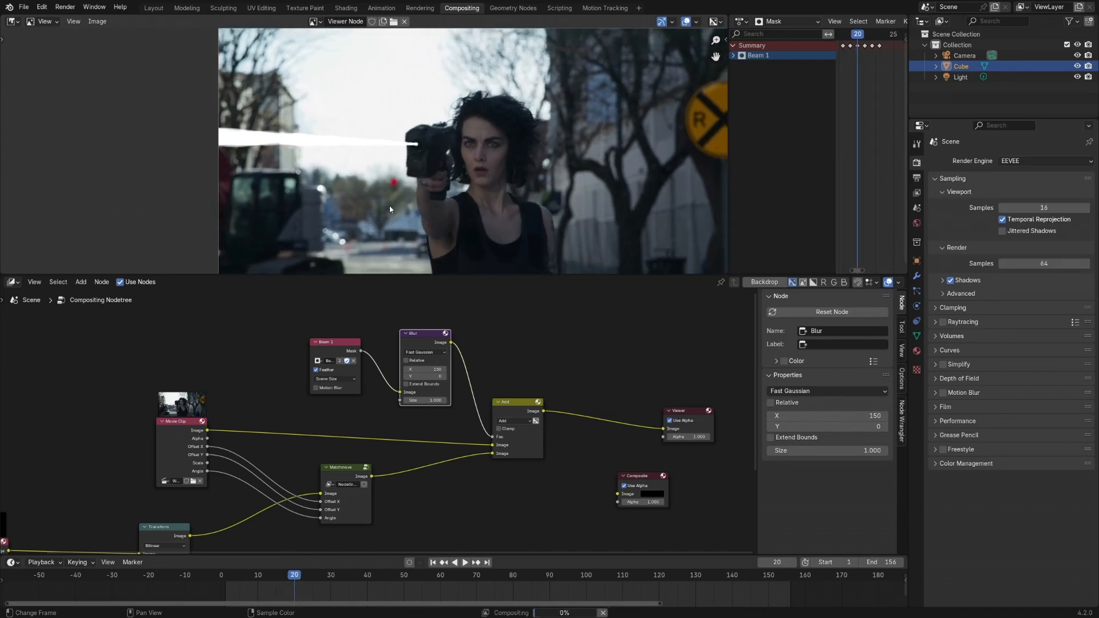
Step: Move the image sequence, Transform, Movie Clip and Matchmove nodes away from the Add node to make room for more nodes
scroll(347, 421, "down", 5)
scroll(348, 421, "left", 5)
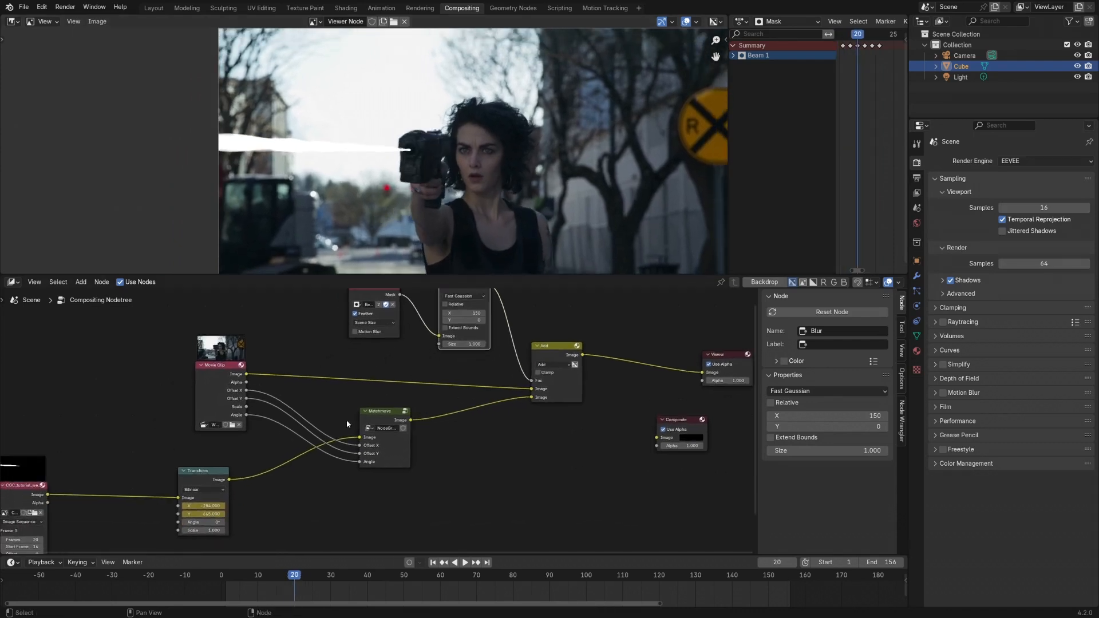
left_click_drag(289, 321, 41, 308)
middle_click_drag(192, 394, 272, 336)
left_click_drag(200, 397, 76, 390)
left_click_drag(394, 389, 185, 386)
left_click_drag(536, 320, 302, 333)
middle_click_drag(457, 358, 473, 430)
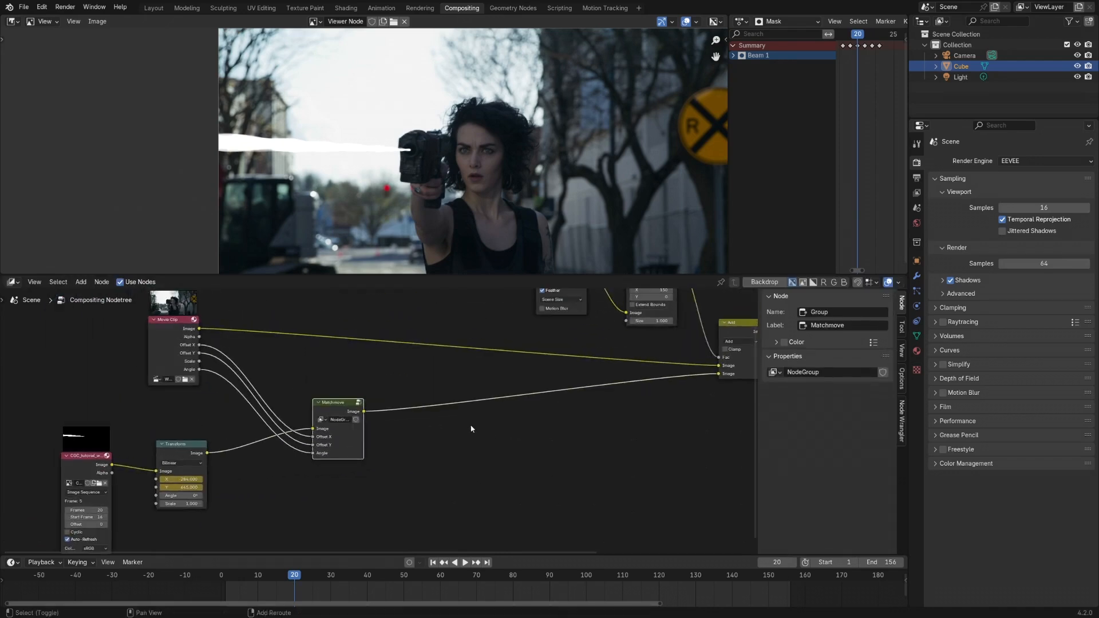
left_click_drag(331, 402, 276, 394)
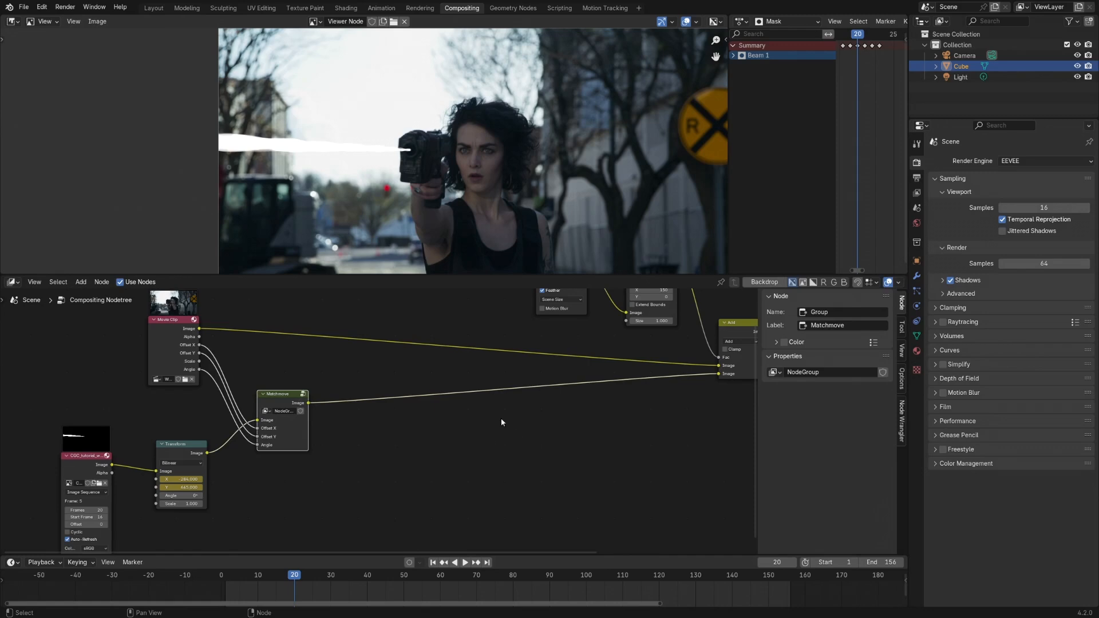
Step: Insert a Glare node on the link between the Matchmove node and the Add node
middle_click_drag(528, 388, 380, 452)
left_click_drag(334, 334, 628, 392)
key("shift+a")
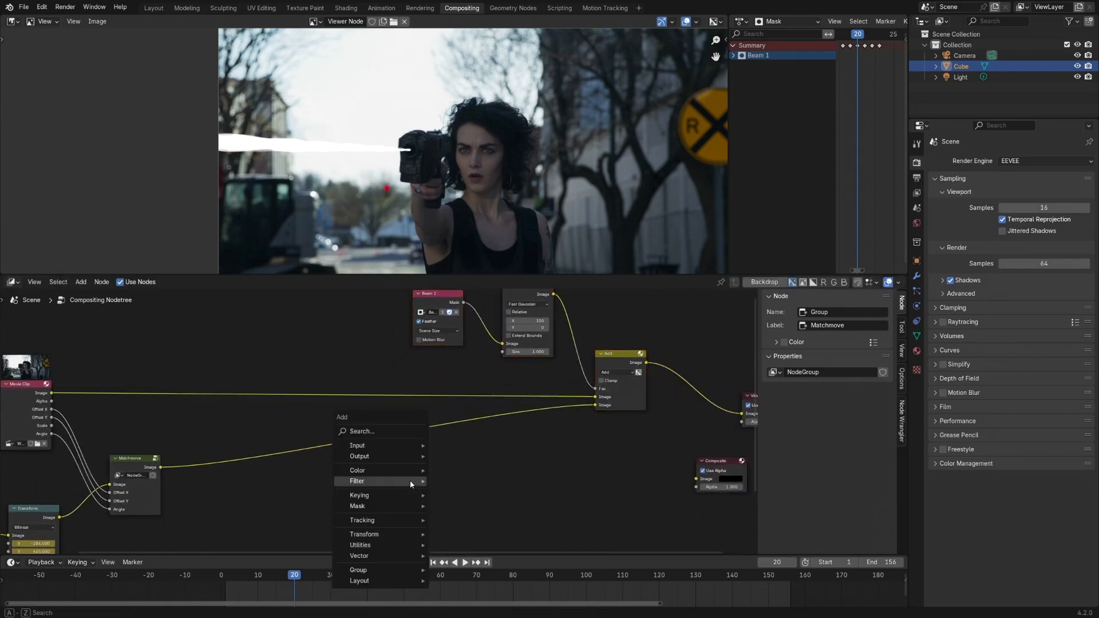
mouse_move(410, 484)
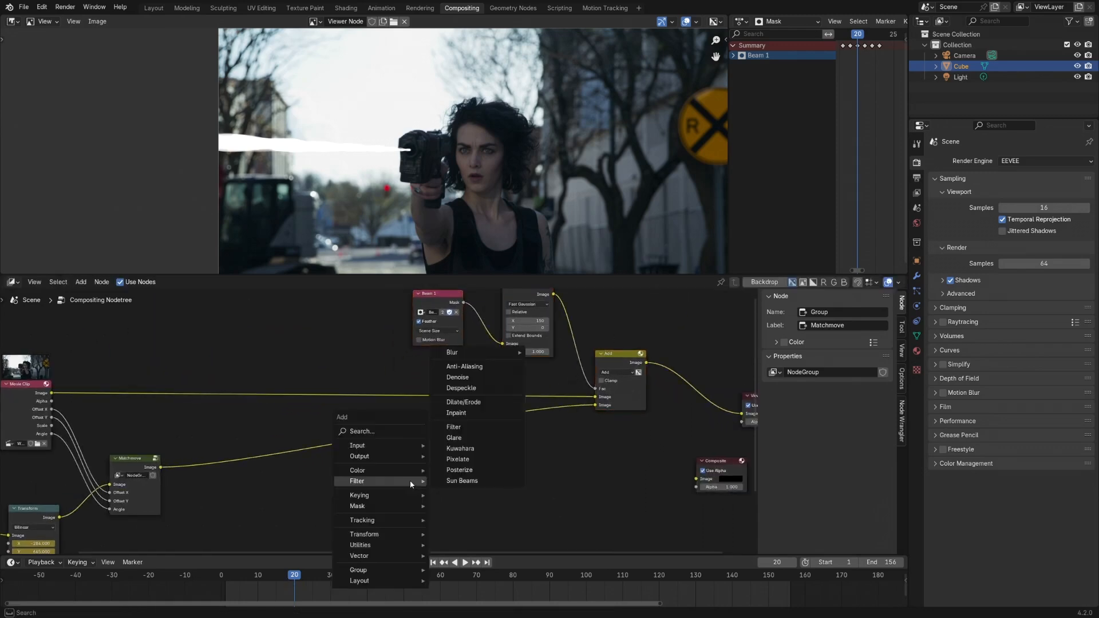
left_click(461, 442)
left_click(292, 472)
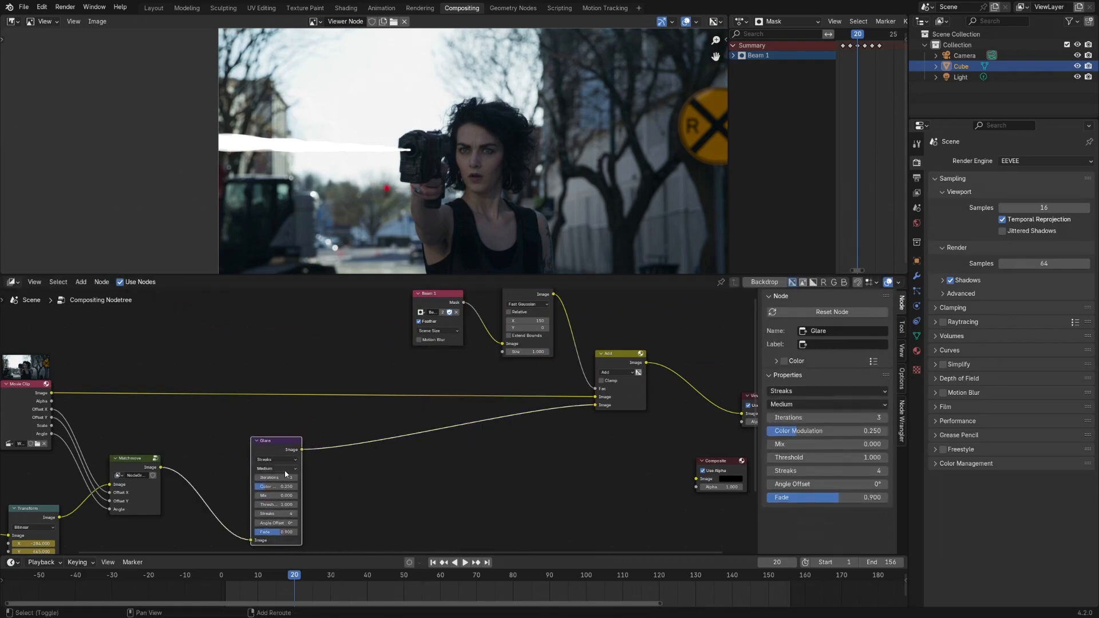
Step: Preview the Glare node's output, widen the Glare node to make its settings readable, and move the Viewer node clear of it
middle_click_drag(292, 472, 386, 427, "shift")
left_click(375, 410, "ctrl+shift")
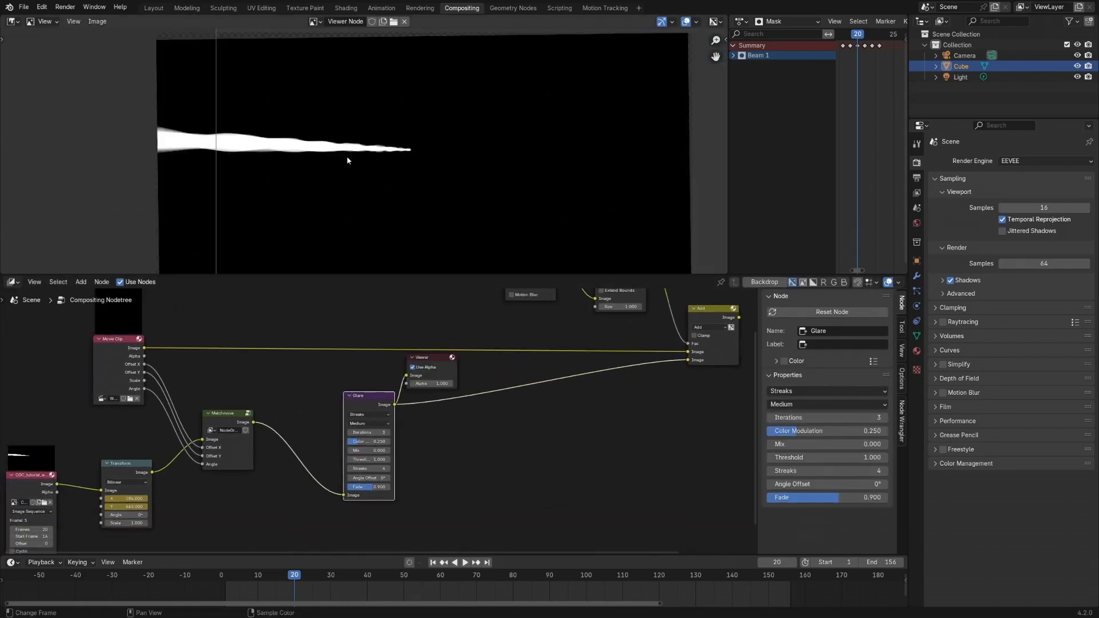
scroll(375, 452, "up", 3)
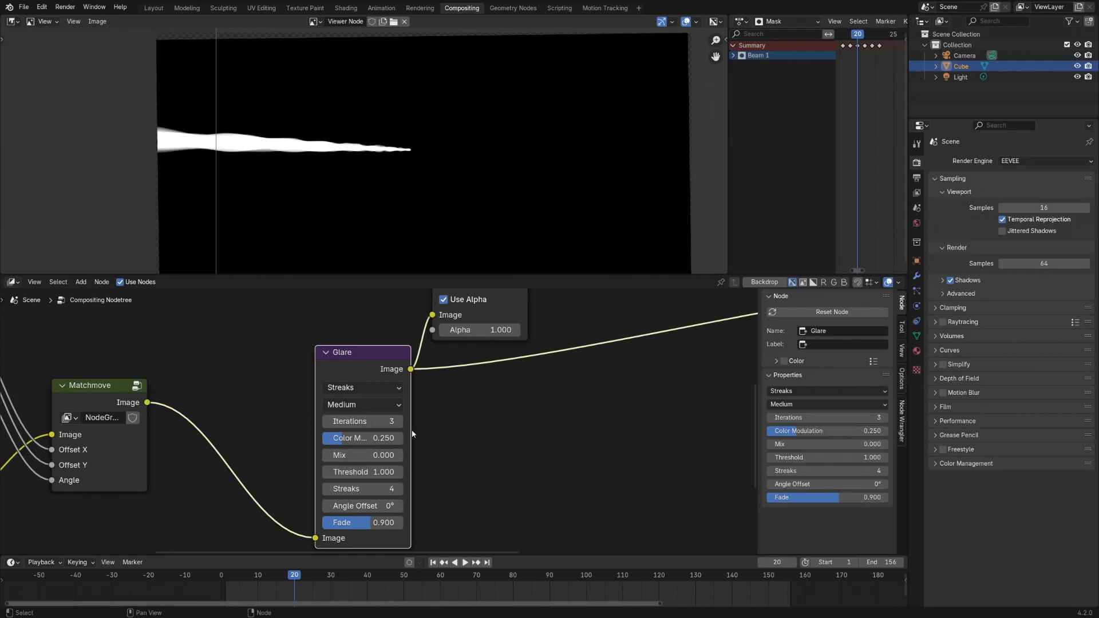
left_click_drag(410, 429, 446, 429)
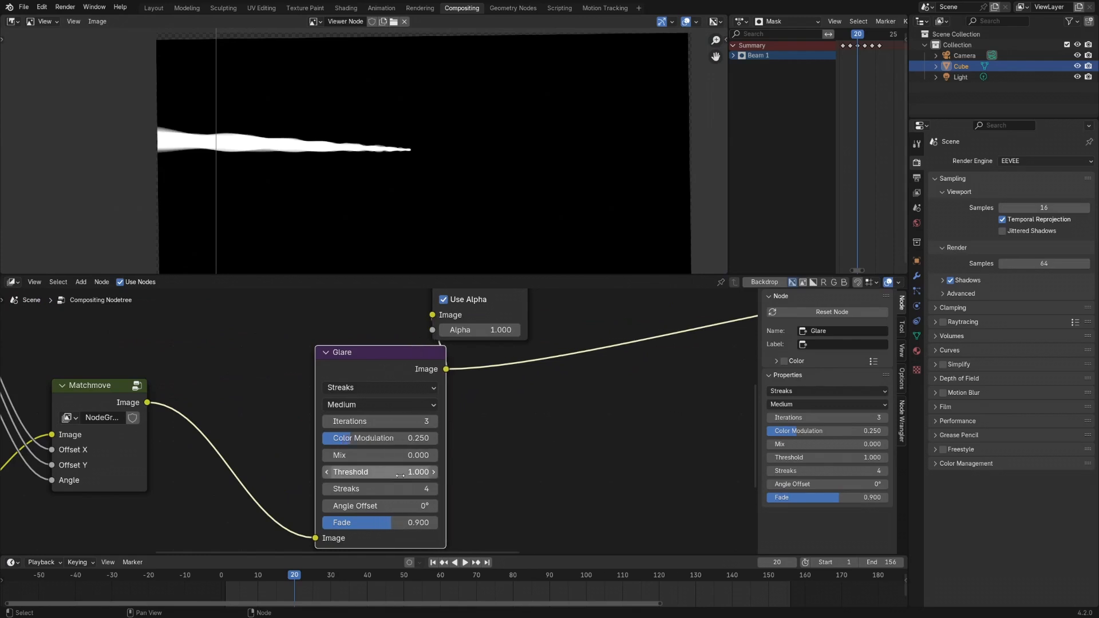
middle_click_drag(529, 335, 529, 377)
left_click_drag(487, 324, 543, 327)
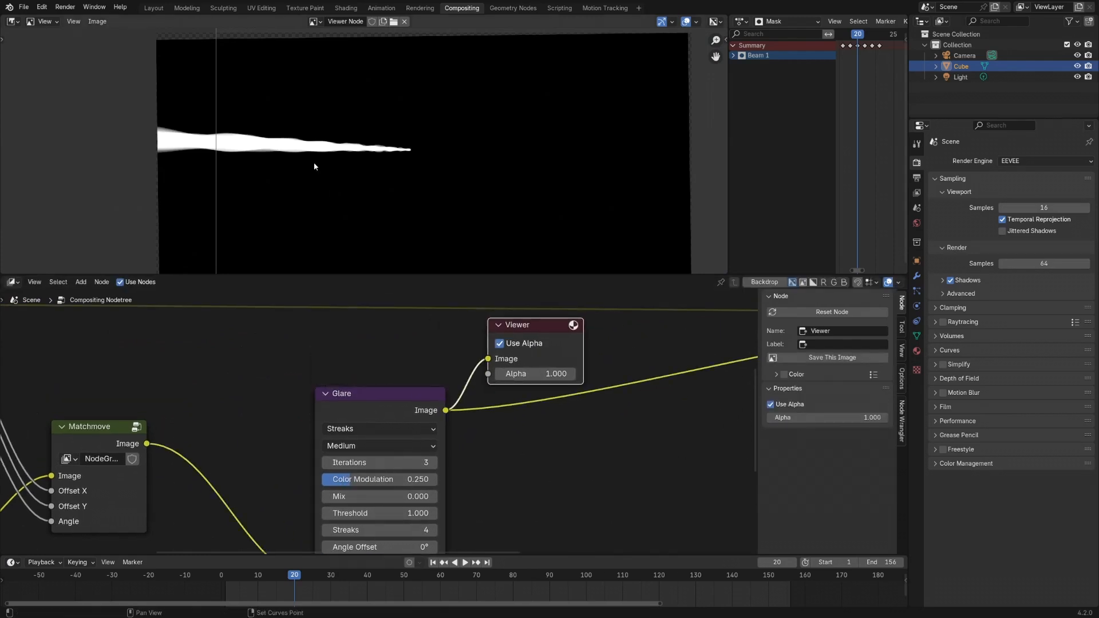
middle_click_drag(377, 395, 389, 349)
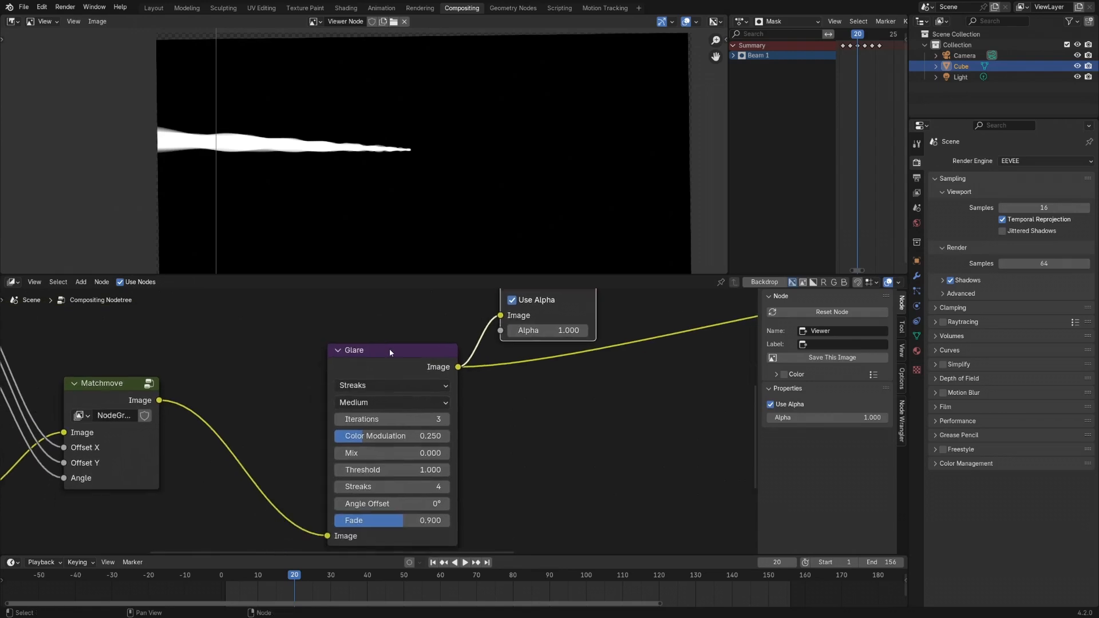
Step: Set the Glare node's threshold to 0 and its glare type to Fog Glow
left_click_drag(390, 349, 352, 328)
left_click_drag(378, 451, 337, 452)
middle_click_drag(339, 175, 399, 130, "ctrl")
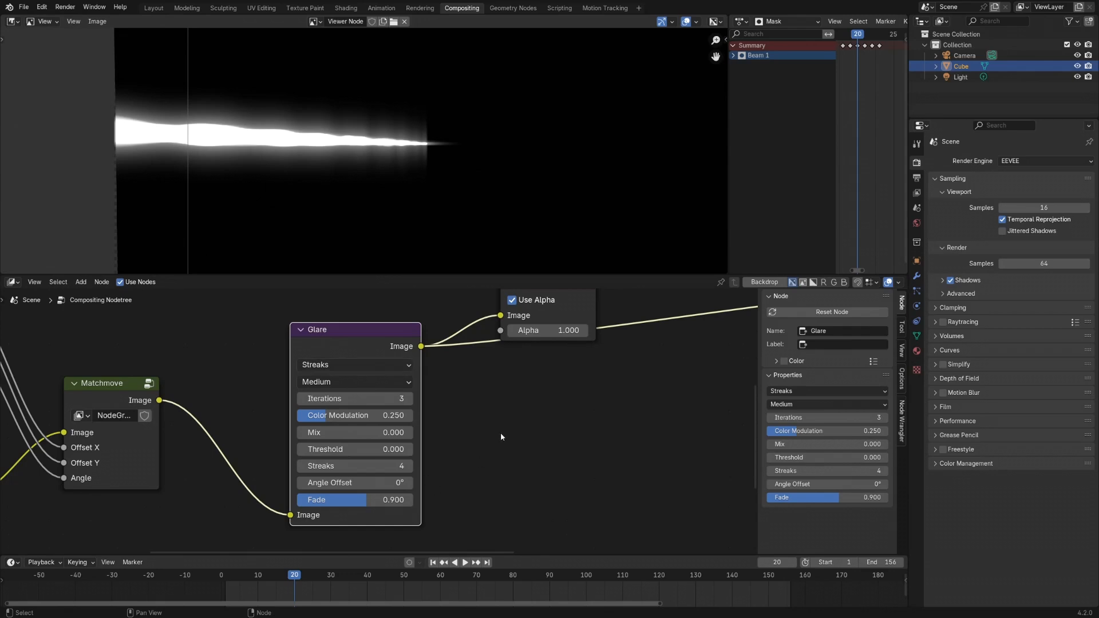
left_click(326, 367)
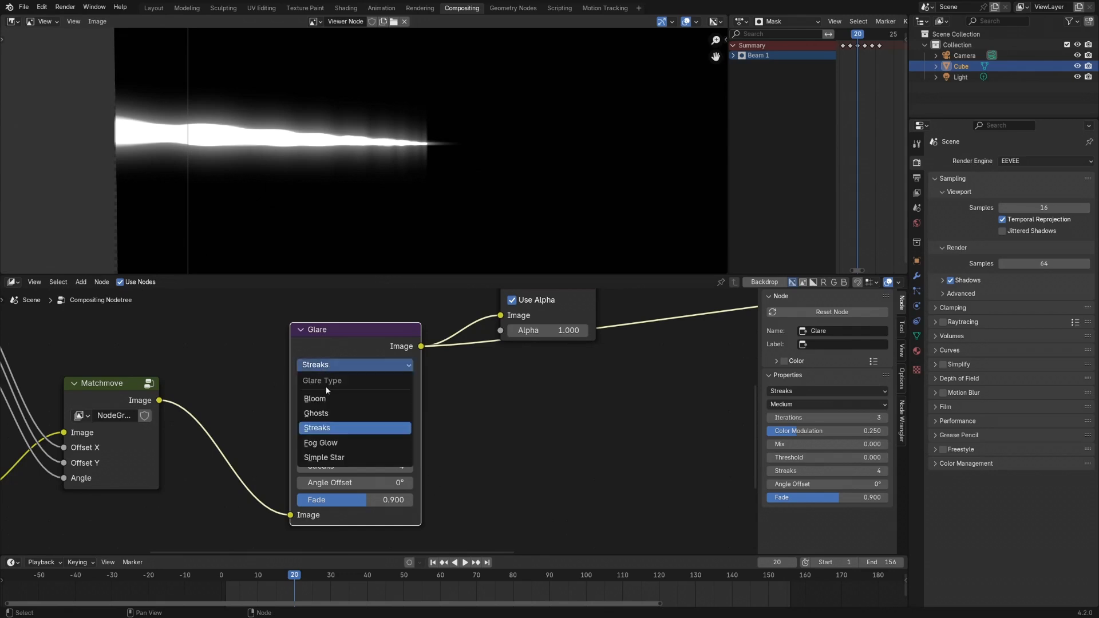
left_click(333, 443)
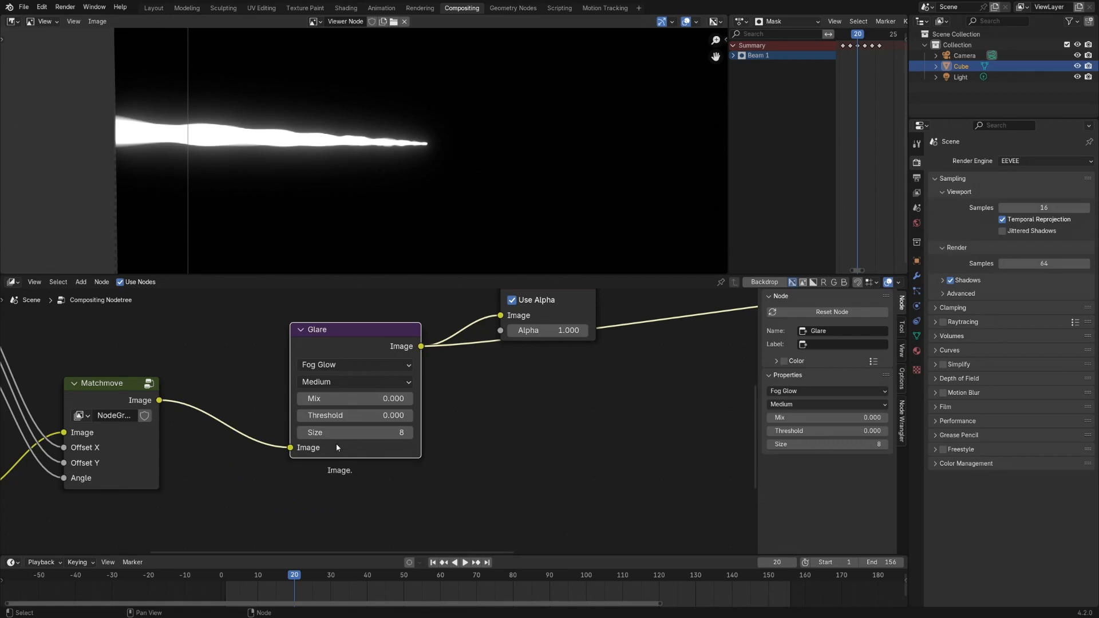
Step: Duplicate the Fog Glow Glare node onto the link after the first one and set the copy's size to 7
left_click_drag(376, 327, 311, 334)
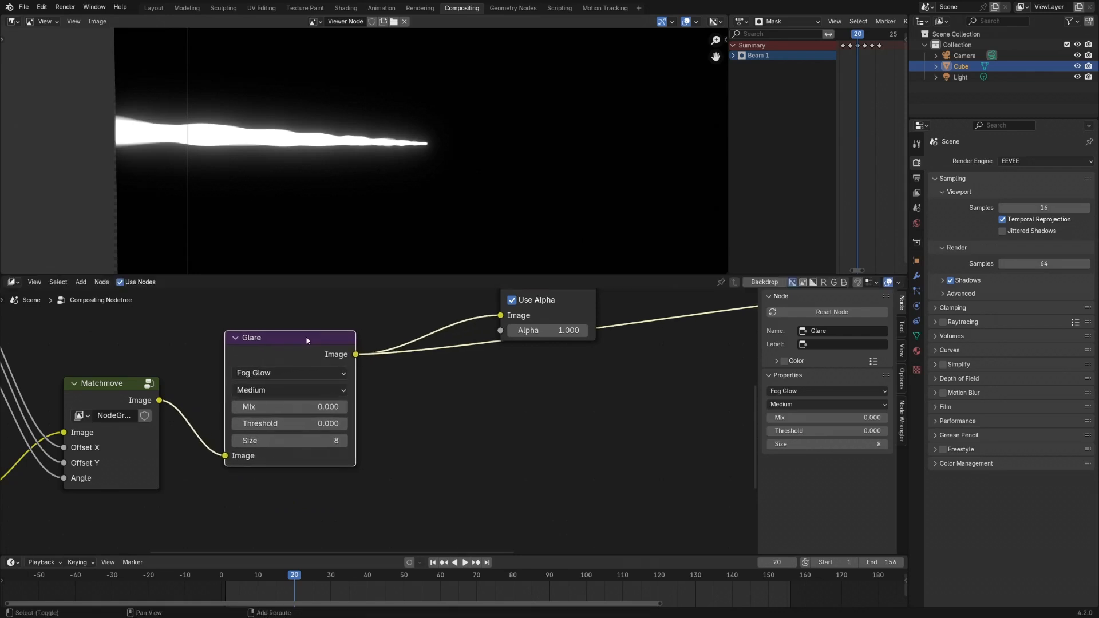
key("shift+d")
left_click(487, 343)
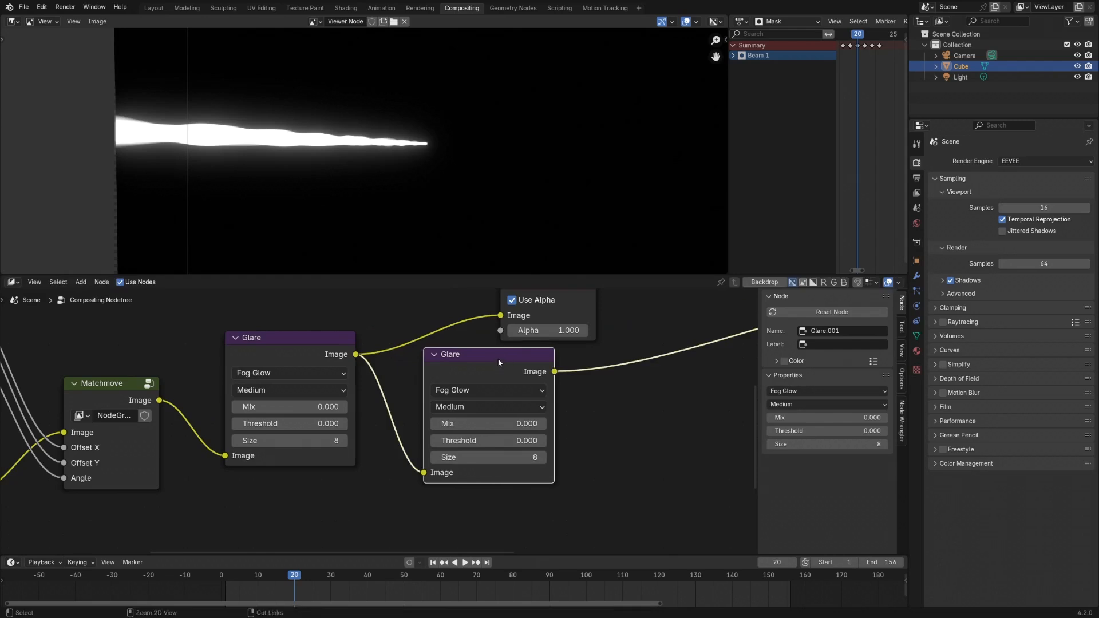
left_click(416, 447)
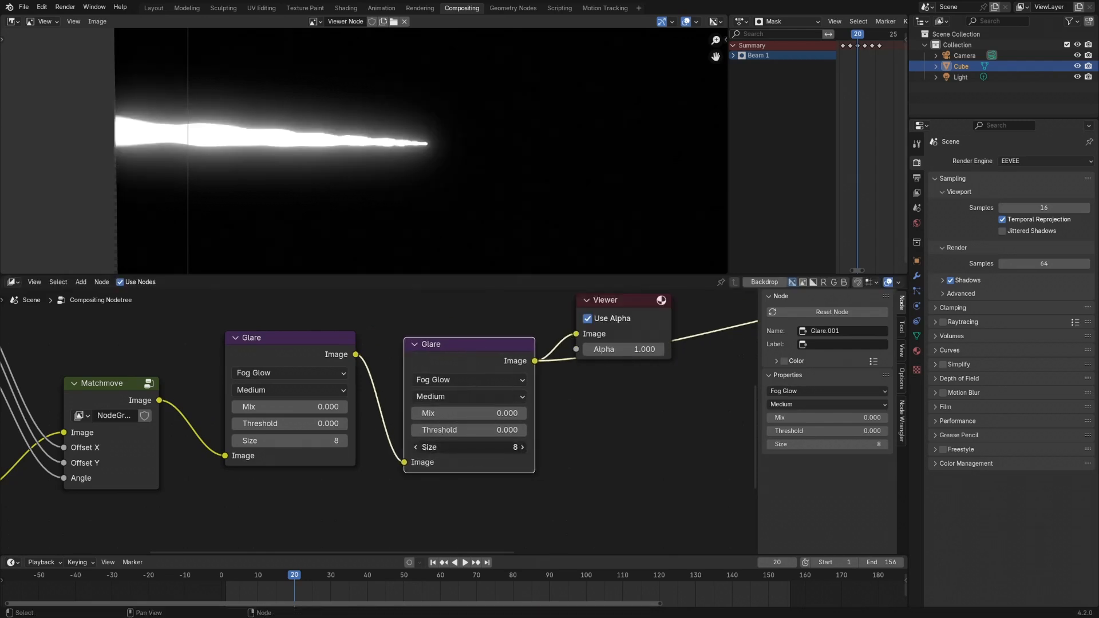
left_click(471, 343, "shift")
left_click_drag(471, 344, 456, 338)
Step: Preview the Add node's output to check the glowing beam over the footage
middle_click_drag(612, 378, 612, 416, "ctrl")
middle_click_drag(662, 360, 470, 400)
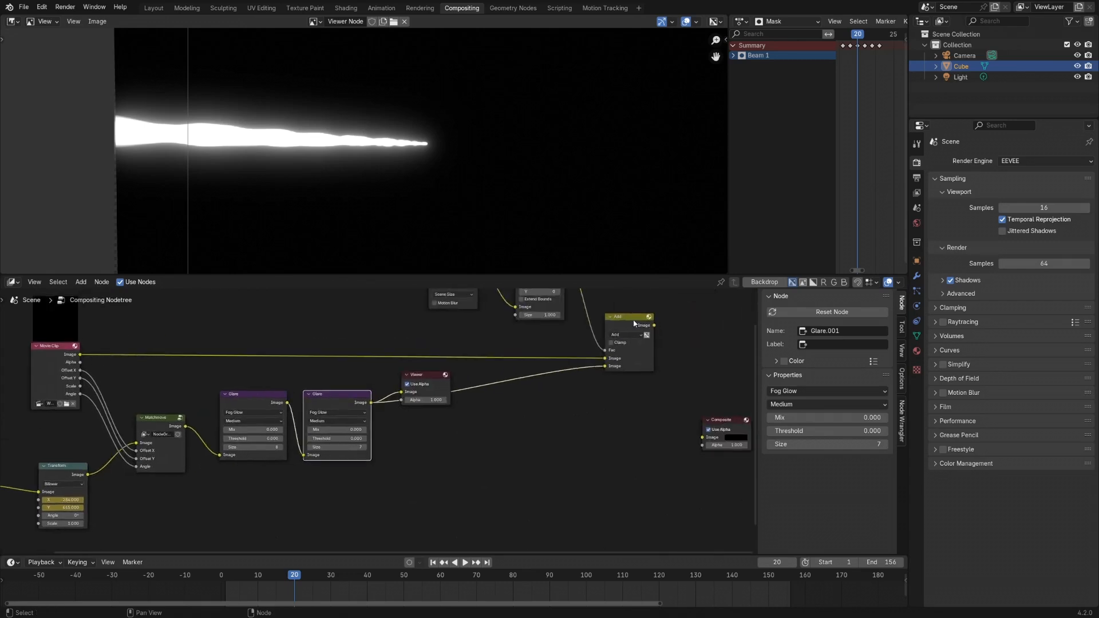
left_click(635, 322, "ctrl+shift")
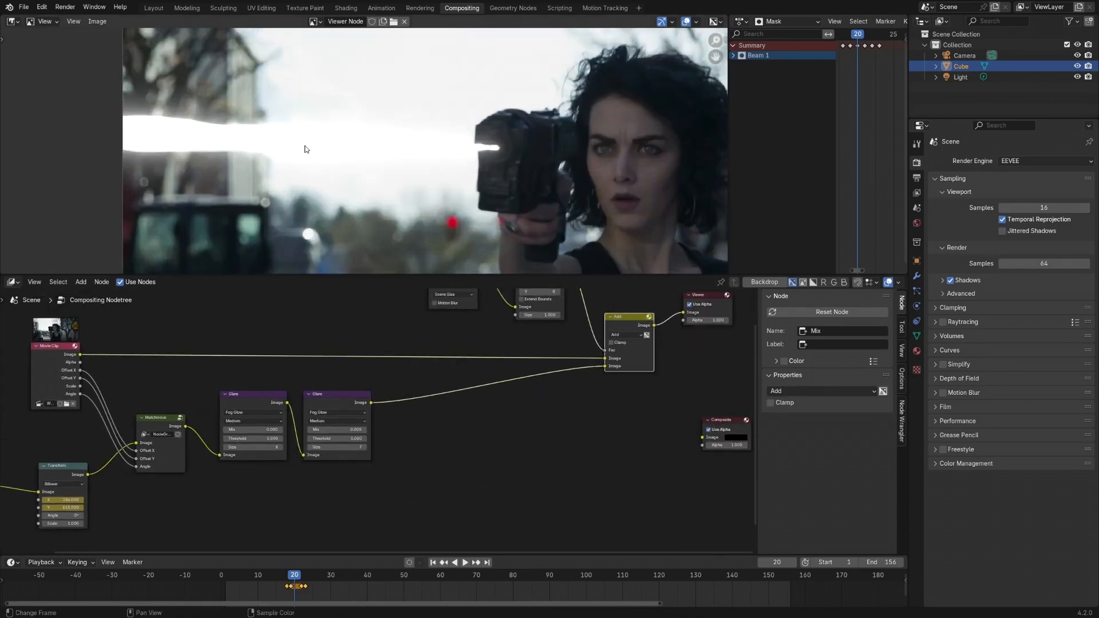
scroll(205, 113, "up", 2)
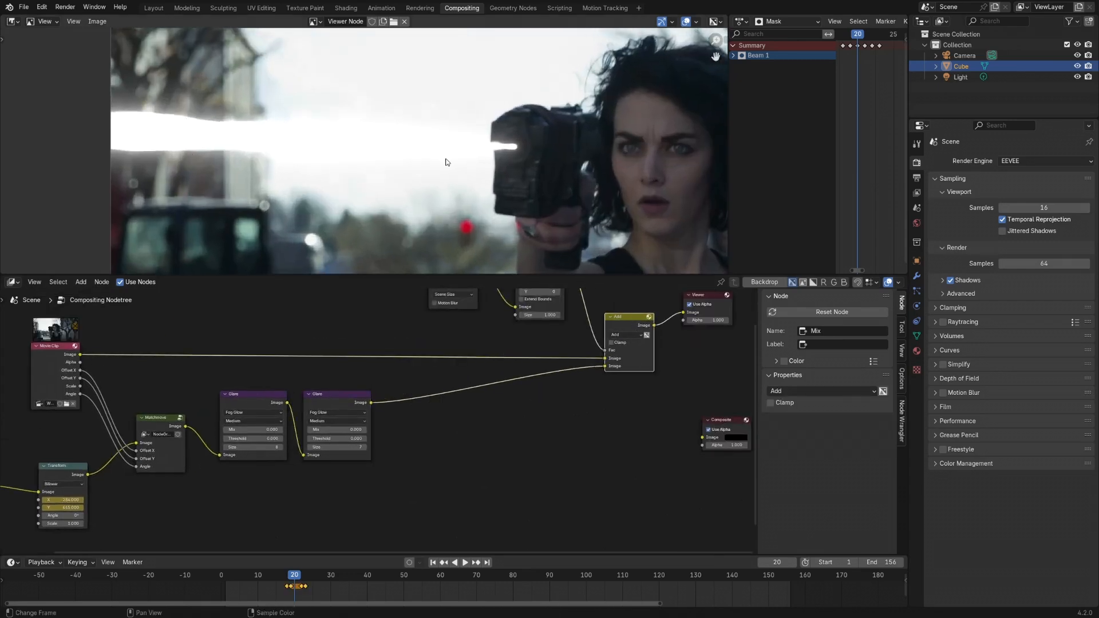
mouse_move(397, 126)
middle_mouse_down("ctrl")
mouse_move(395, 141)
mouse_move(447, 151)
mouse_move(409, 143)
middle_mouse_up("ctrl")
Step: Insert an RGB Curves node on the link between the second Glare node and the Add node
left_click(443, 444)
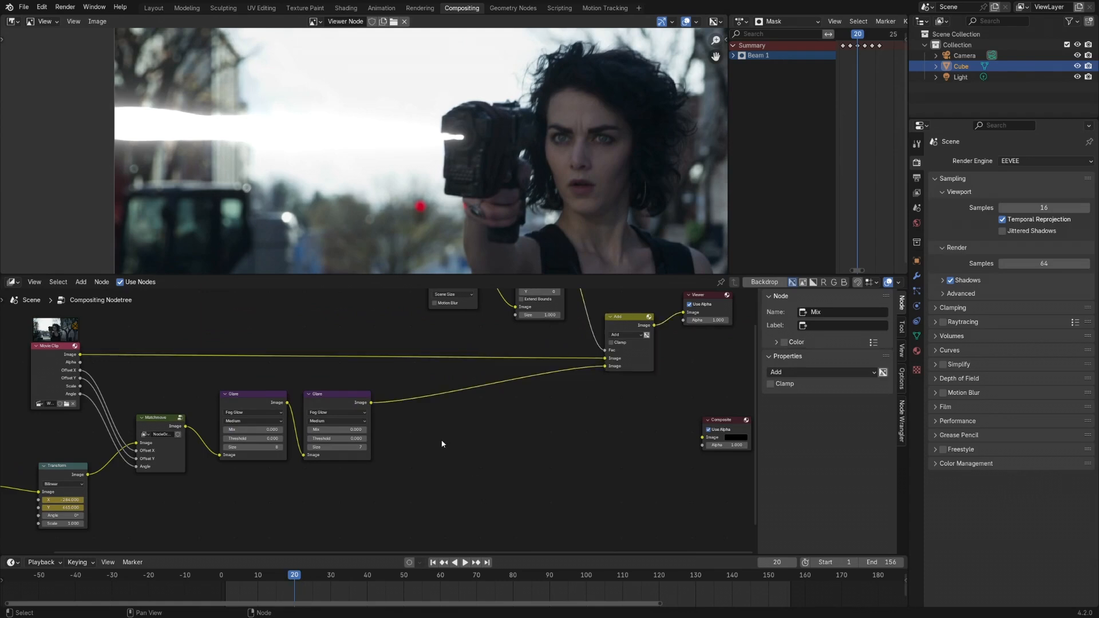
key("shift+a")
mouse_move(422, 437)
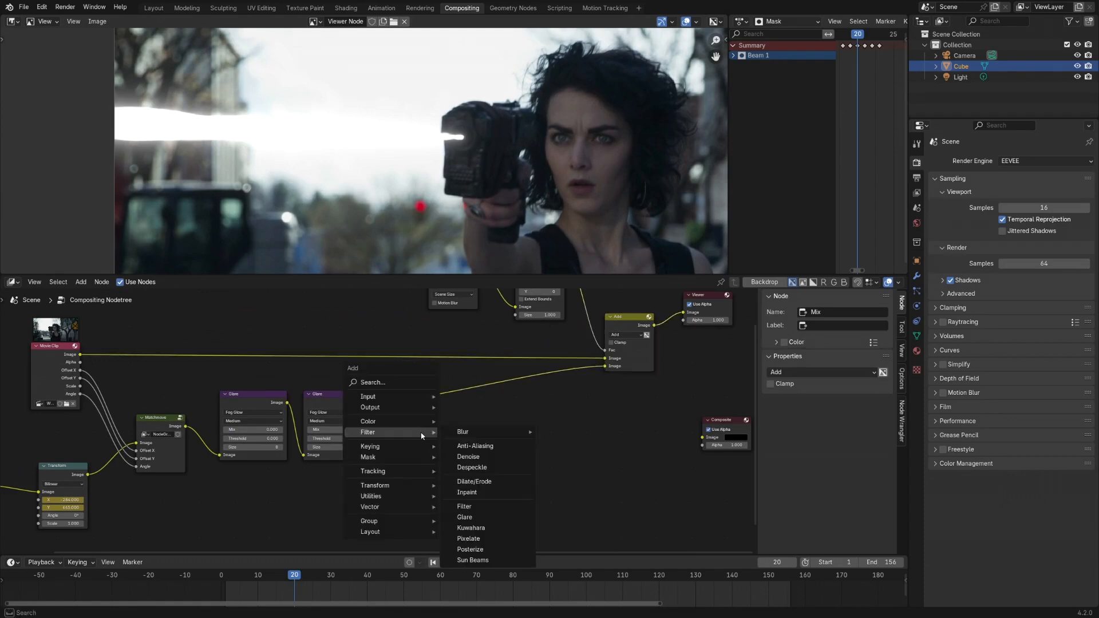
mouse_move(476, 422)
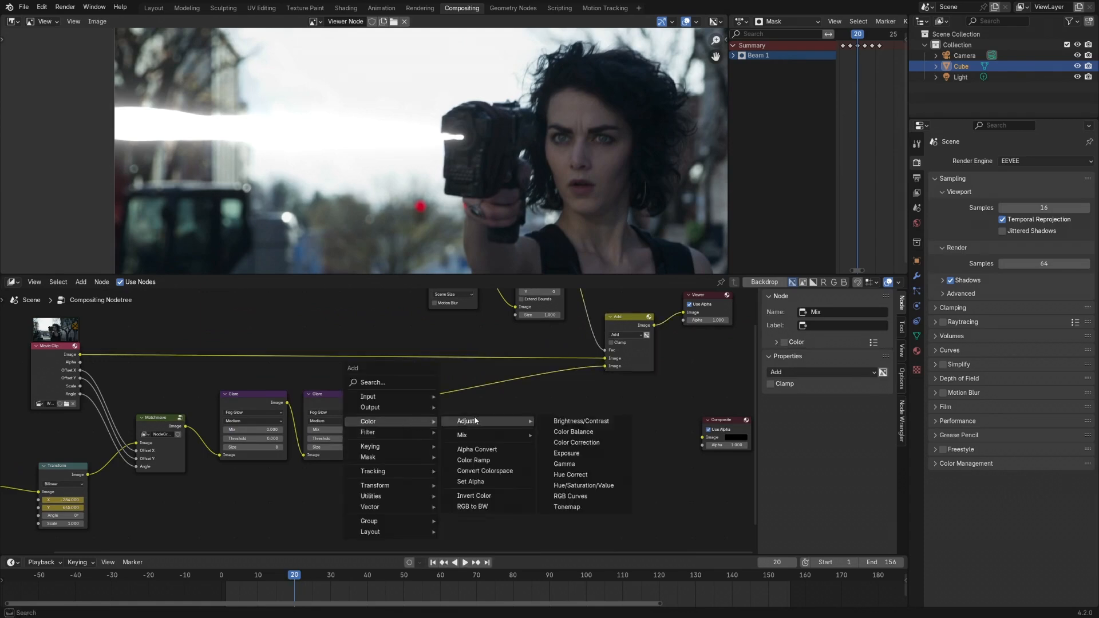
left_click(571, 500)
left_click(457, 451)
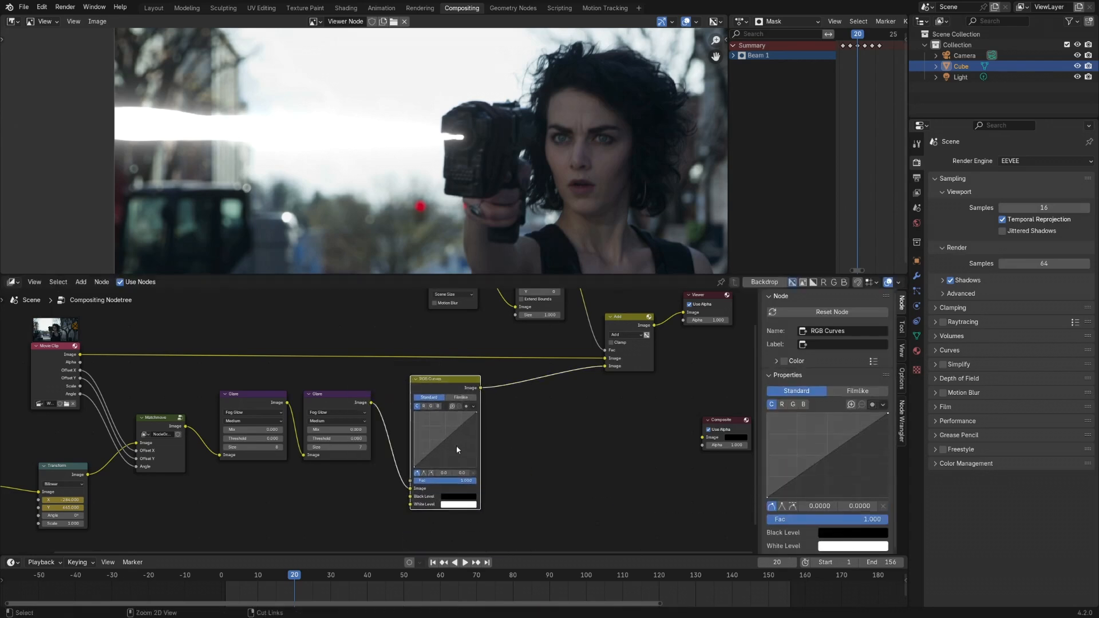
Step: Raise the red curve of the RGB Curves node with a point at about 0.27, 0.75
scroll(457, 451, "up", 3)
scroll(465, 393, "down", 1, "shift")
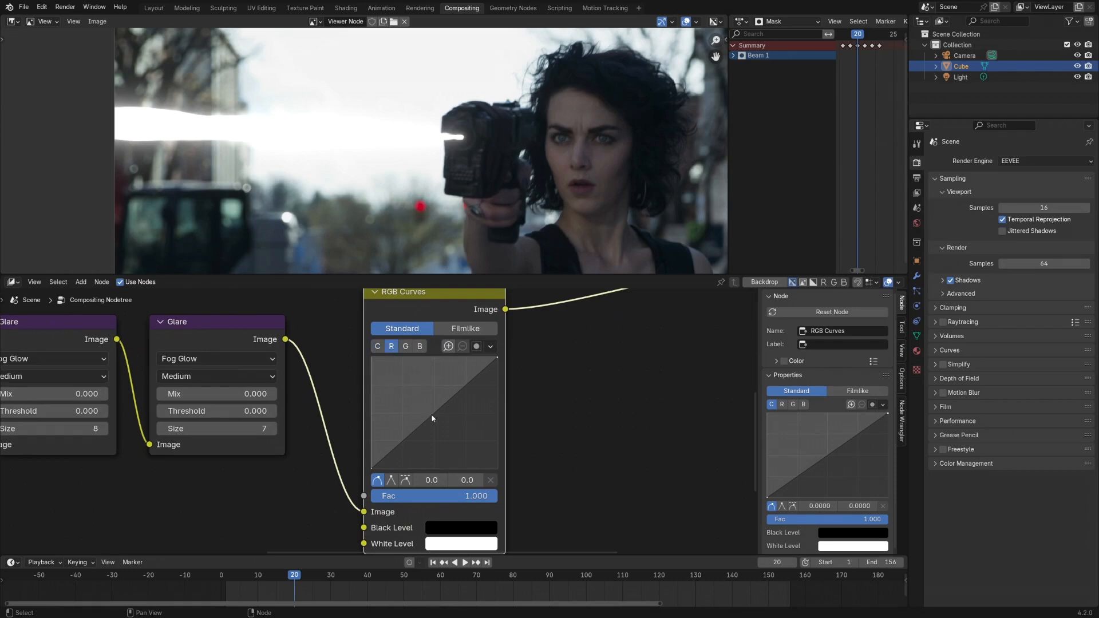
left_click_drag(434, 414, 404, 383)
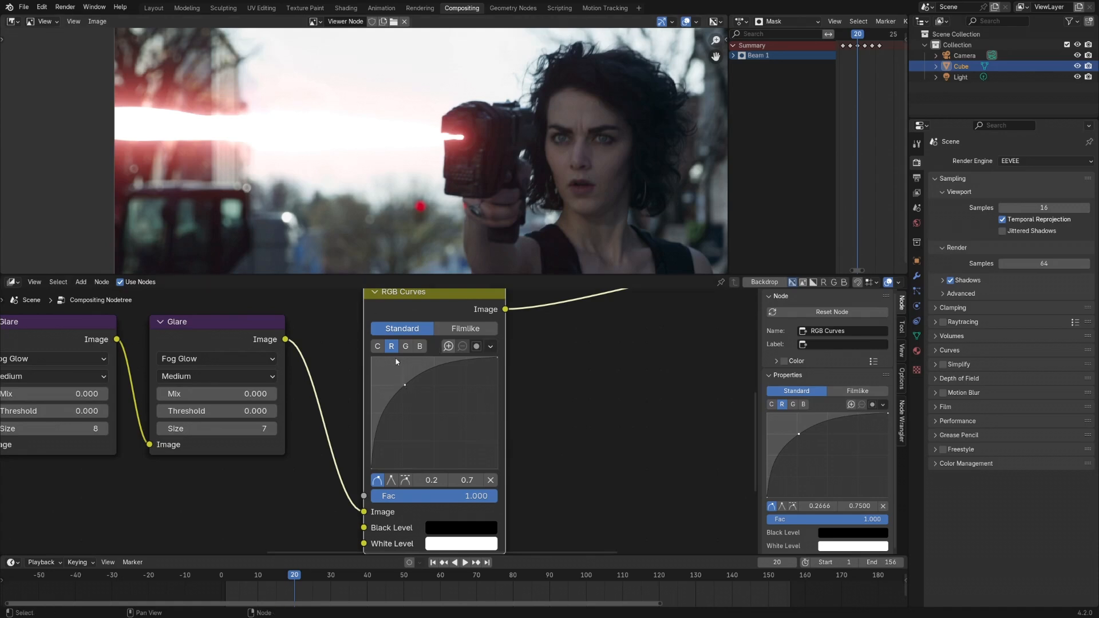
Step: Lower the green curve of the RGB Curves node with a point at about 0.61, 0.37
left_click(406, 346)
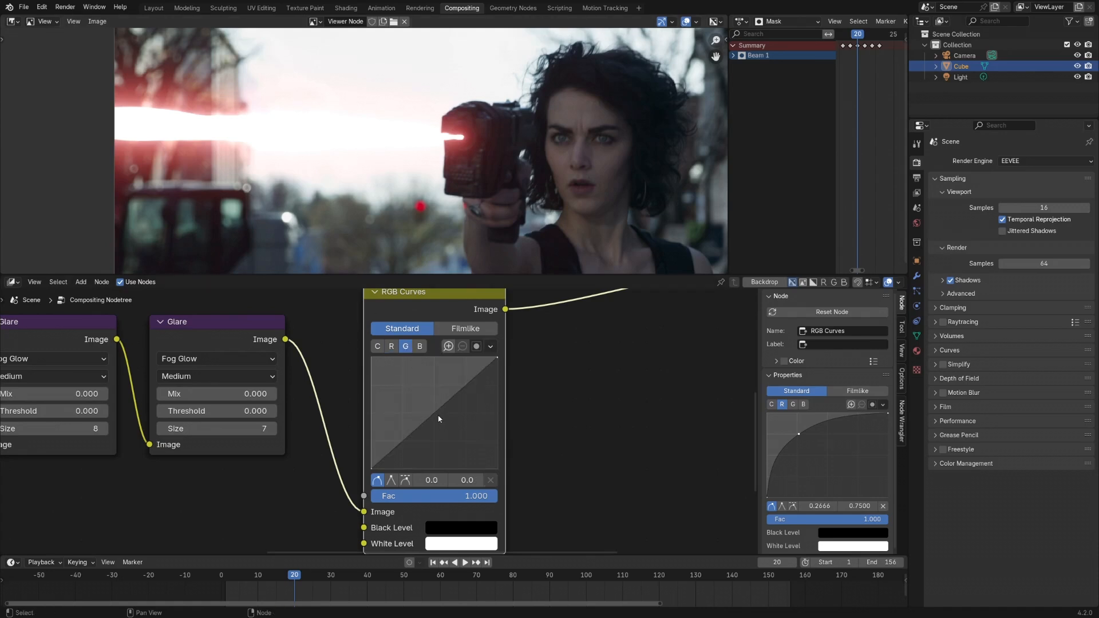
left_click_drag(438, 418, 449, 431)
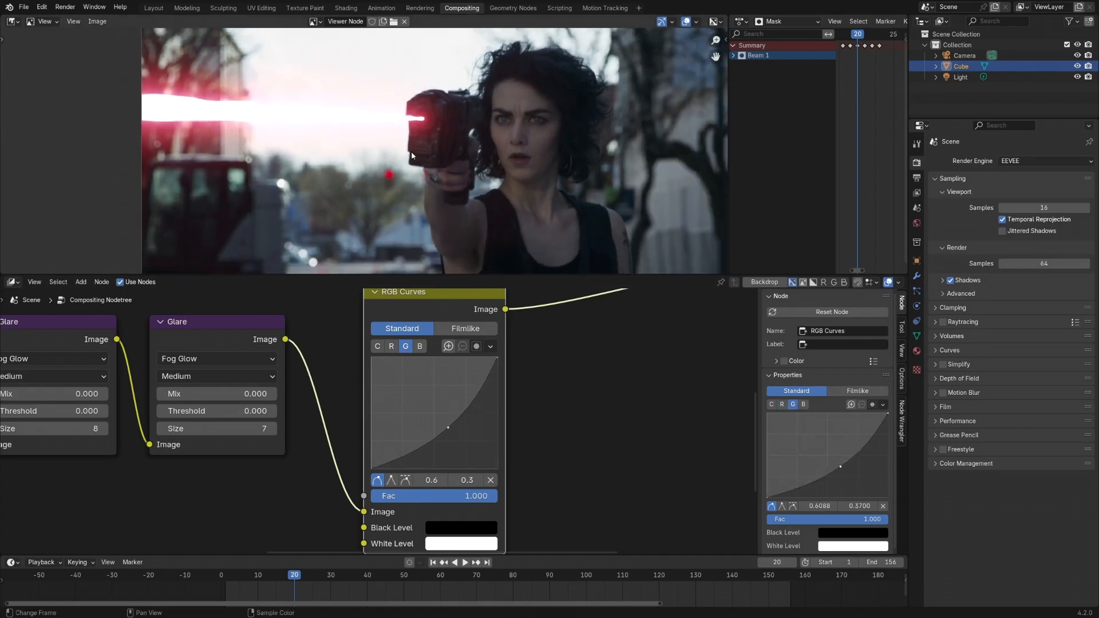
scroll(511, 381, "down", 4)
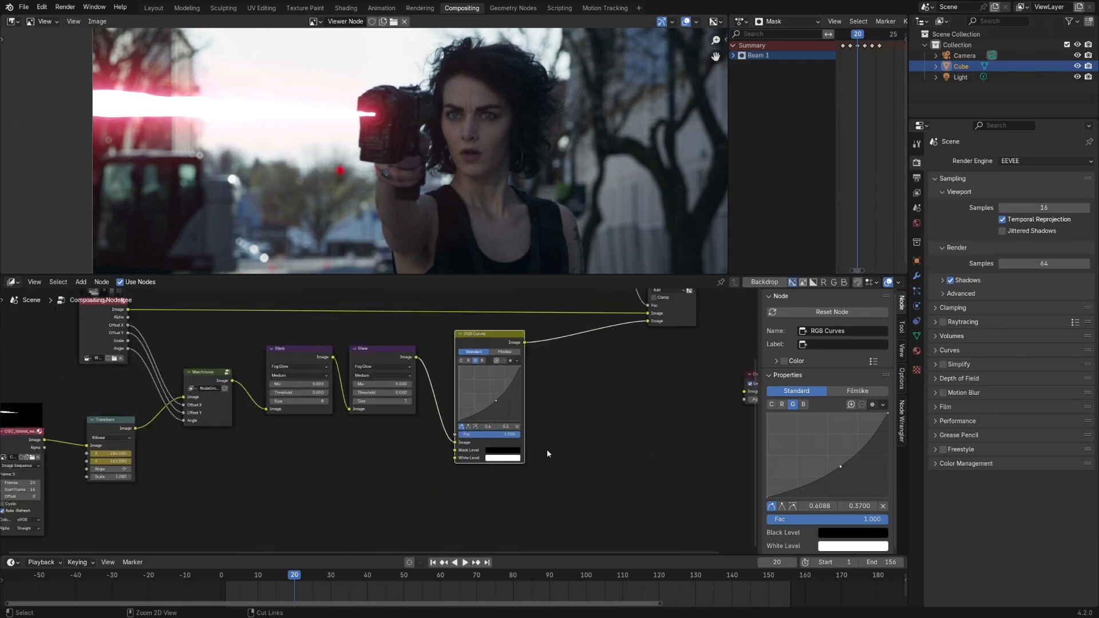
scroll(503, 348, "down", 1)
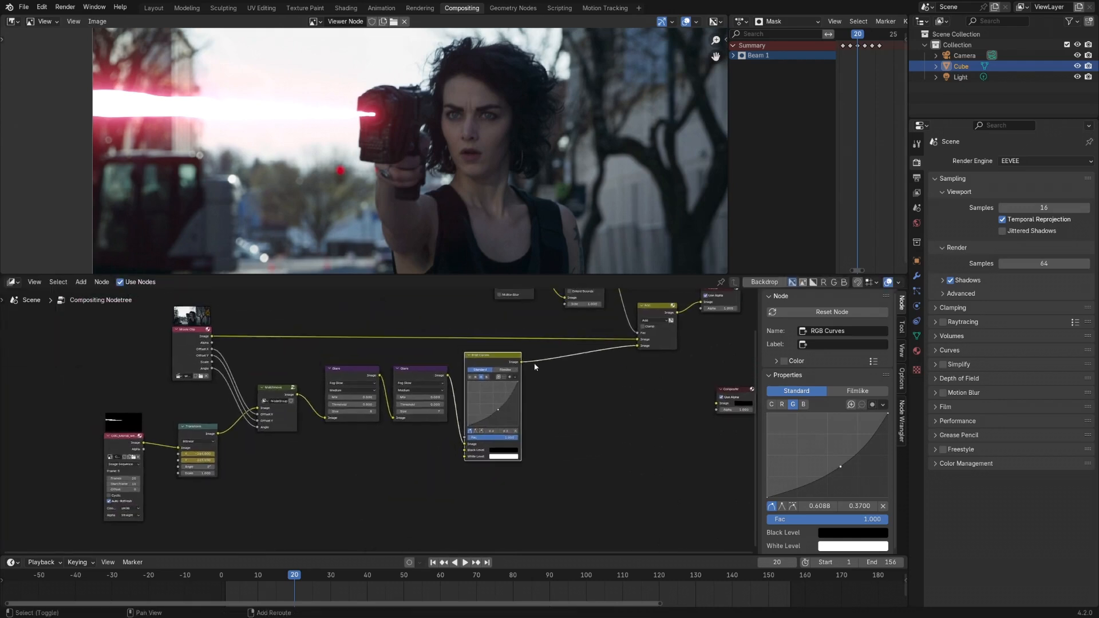
Step: Spread the beam's image sequence node and its Transform node apart to make room between them
scroll(365, 74, "up", 2)
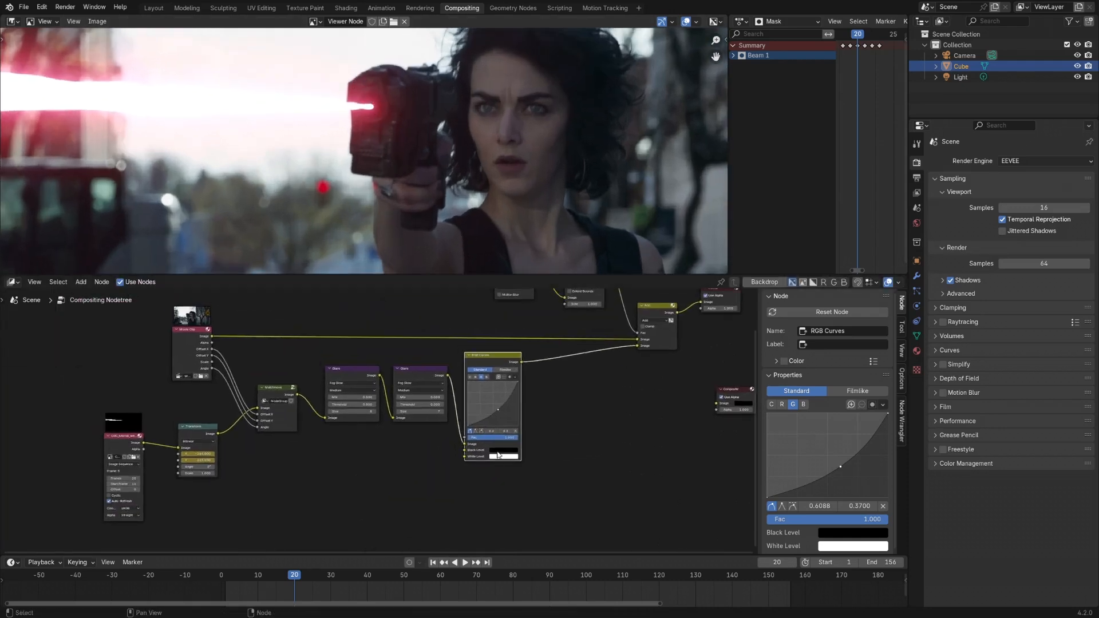
middle_click_drag(526, 402, 440, 468)
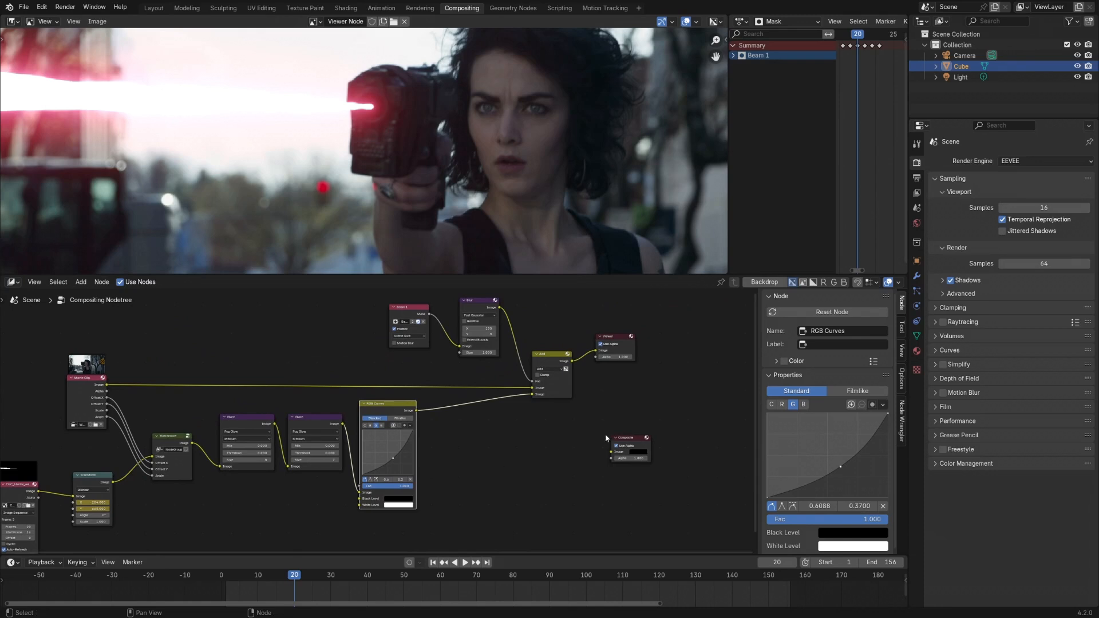
middle_click_drag(233, 333, 288, 360)
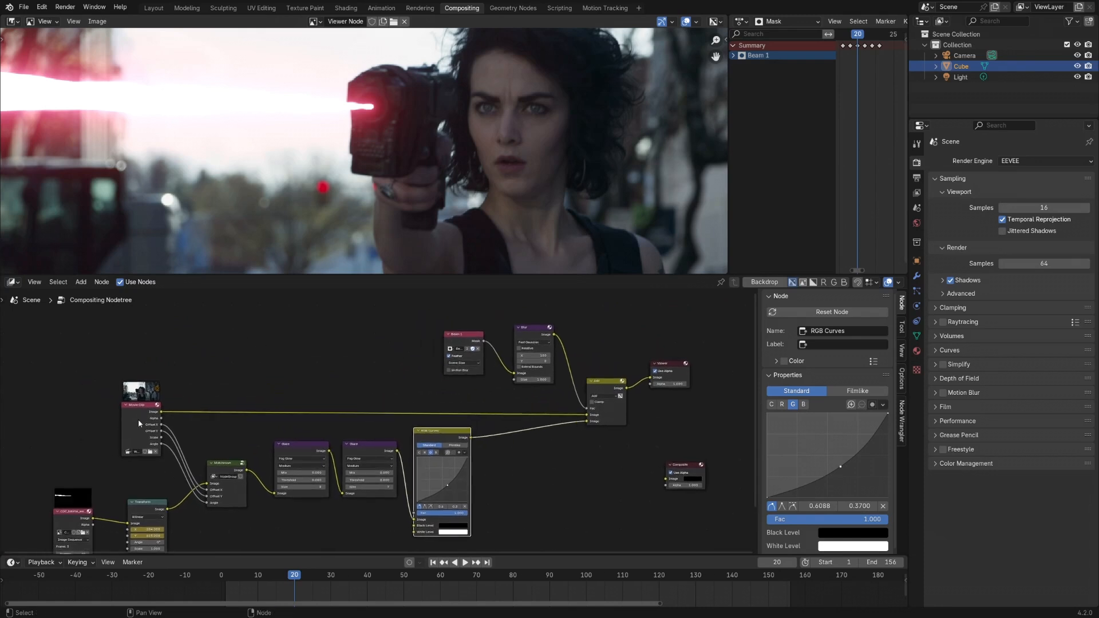
middle_click_drag(139, 424, 282, 348)
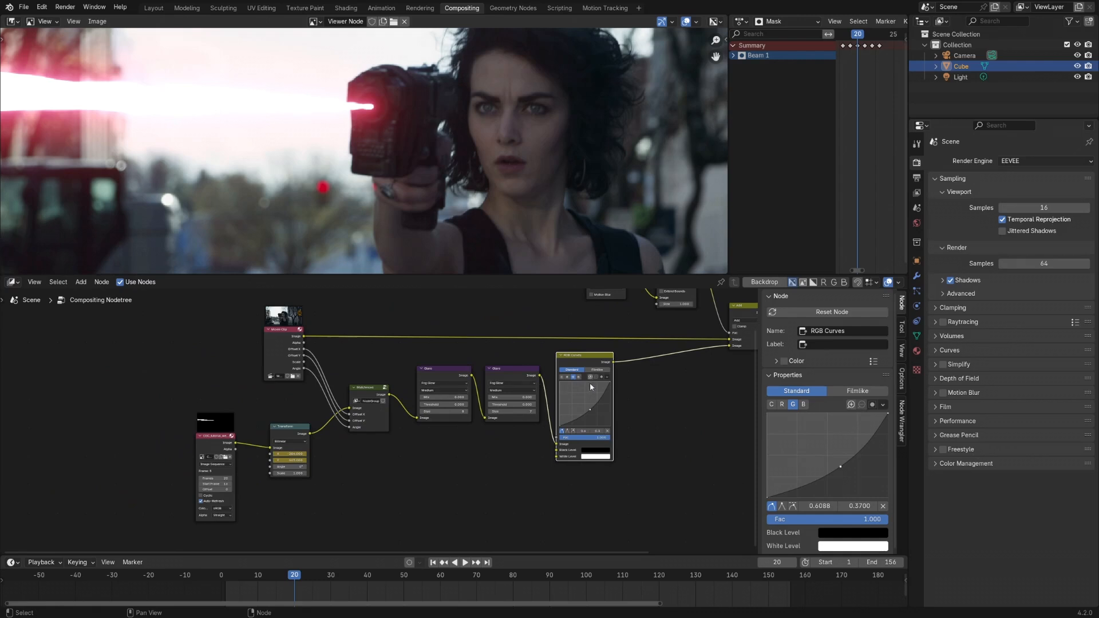
middle_click_drag(273, 426, 327, 411)
left_click_drag(269, 422, 207, 416)
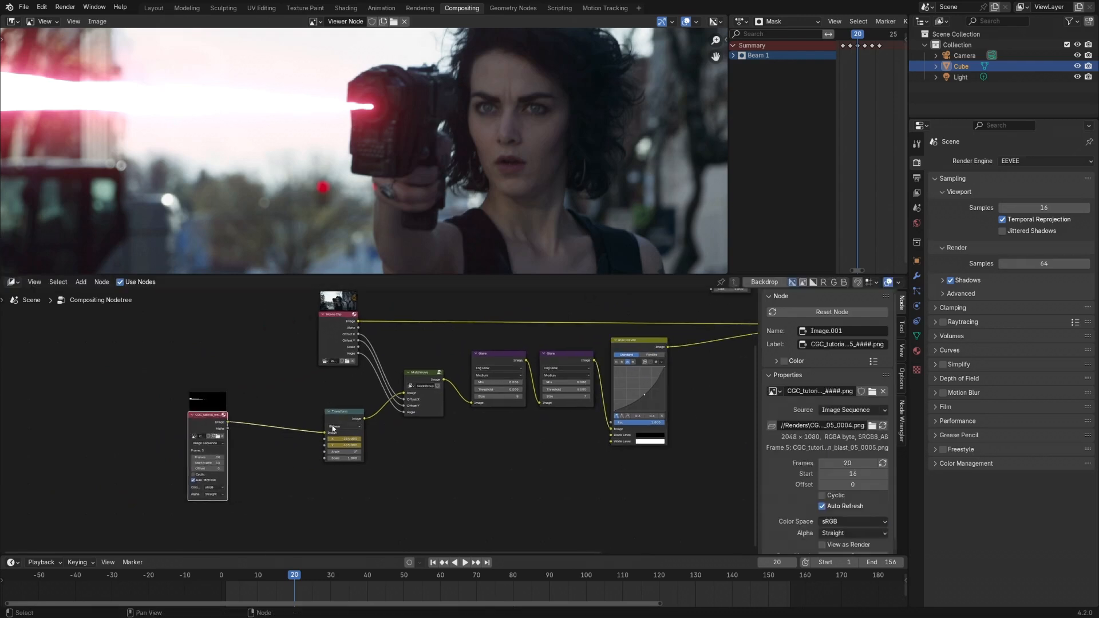
left_click_drag(336, 412, 323, 409)
scroll(281, 452, "up", 3)
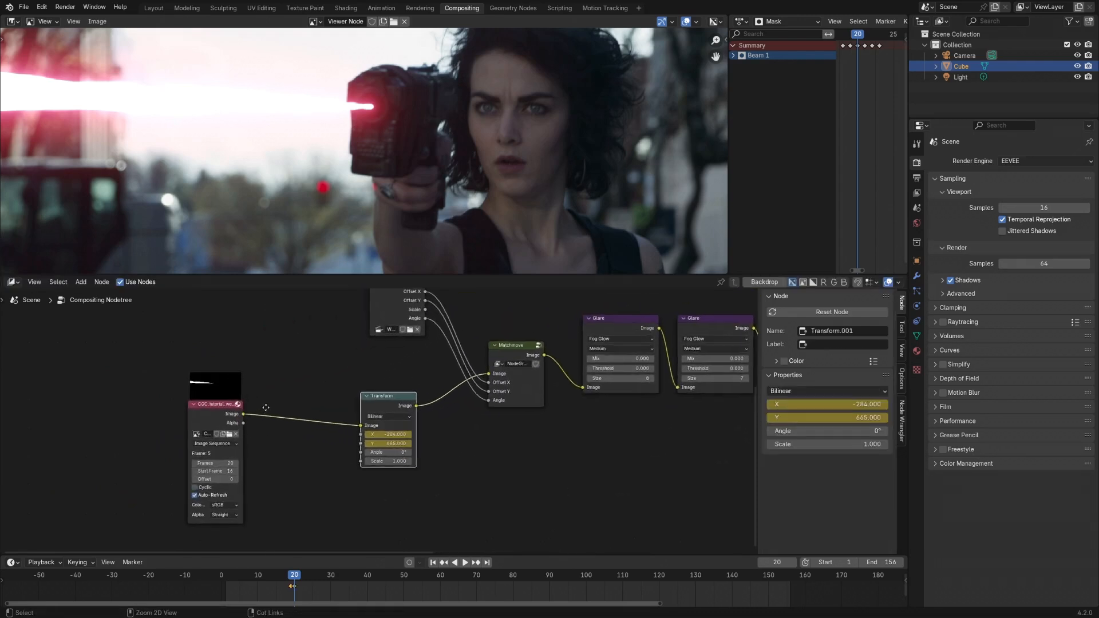
Step: Switch the image viewer to Mask mode and replace the Beam 1 mask there with a new mask named Nozzle
left_click(44, 22)
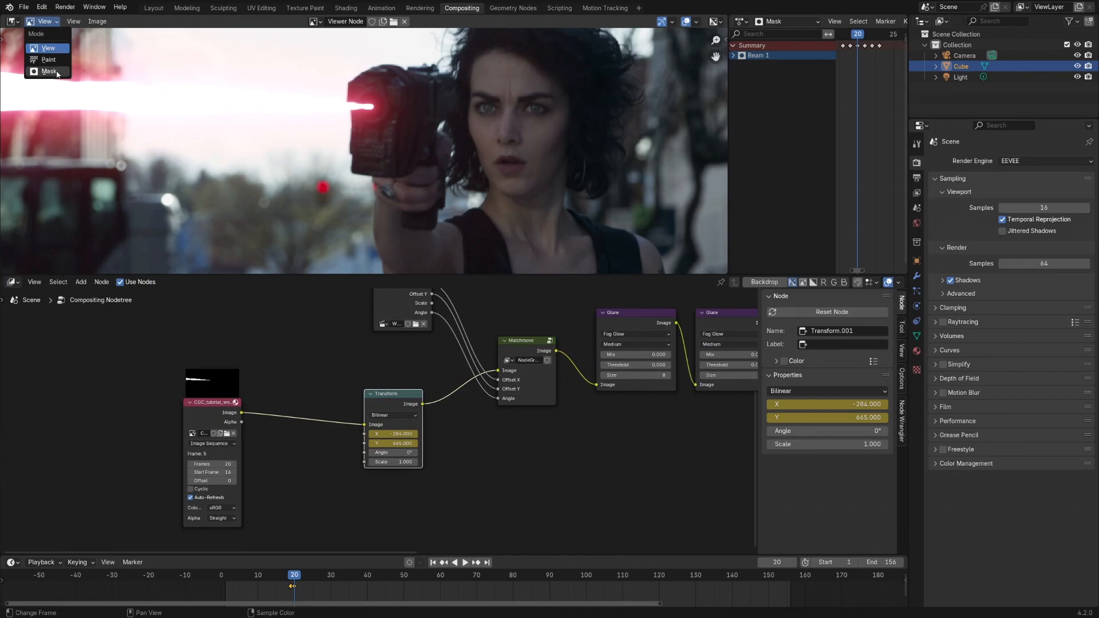
left_click(48, 71)
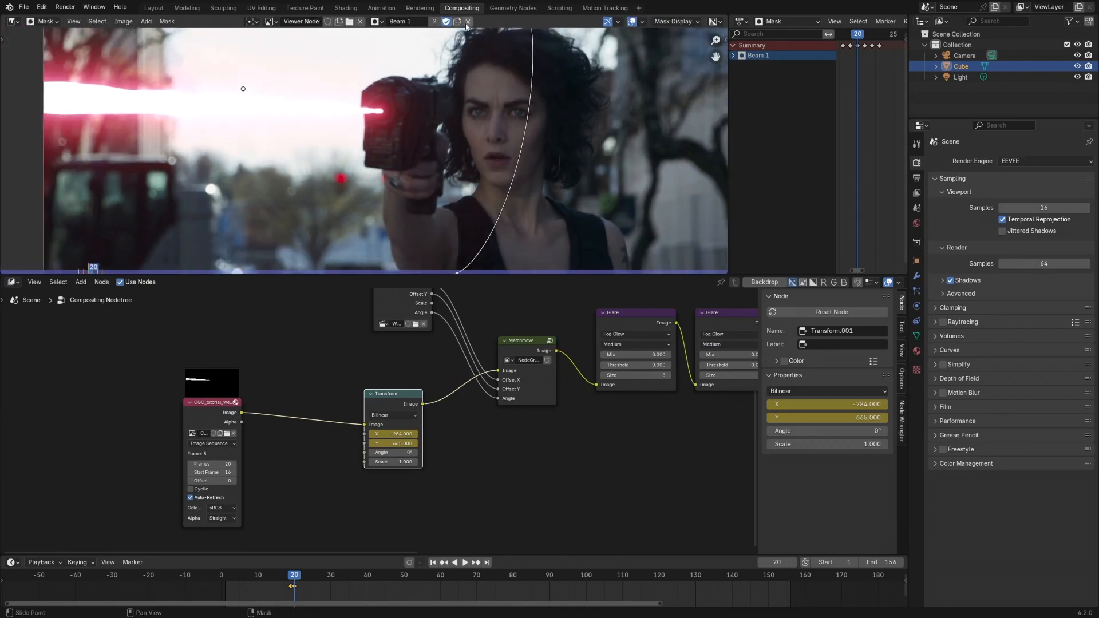
left_click(468, 21)
left_click(435, 22)
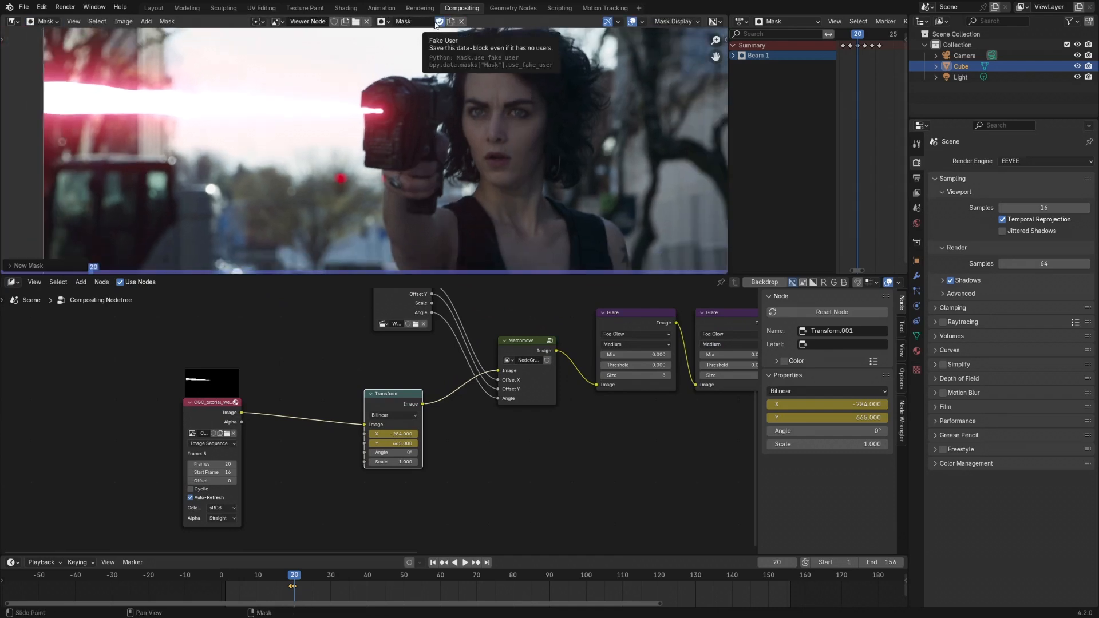
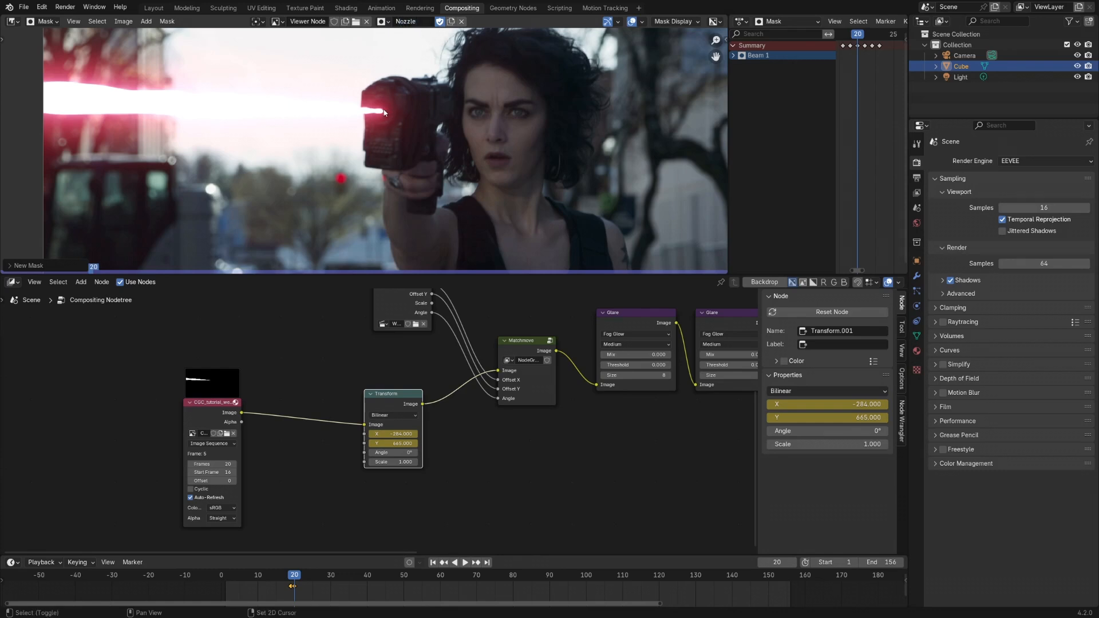
Step: Place the 2D cursor on the gun and add a circle spline to the Nozzle mask there
mouse_move(392, 122)
middle_mouse_down("shift")
mouse_move(411, 159)
mouse_move(403, 121)
middle_mouse_up("shift")
right_click(414, 133, "shift")
middle_click_drag(421, 132, 425, 152, "shift")
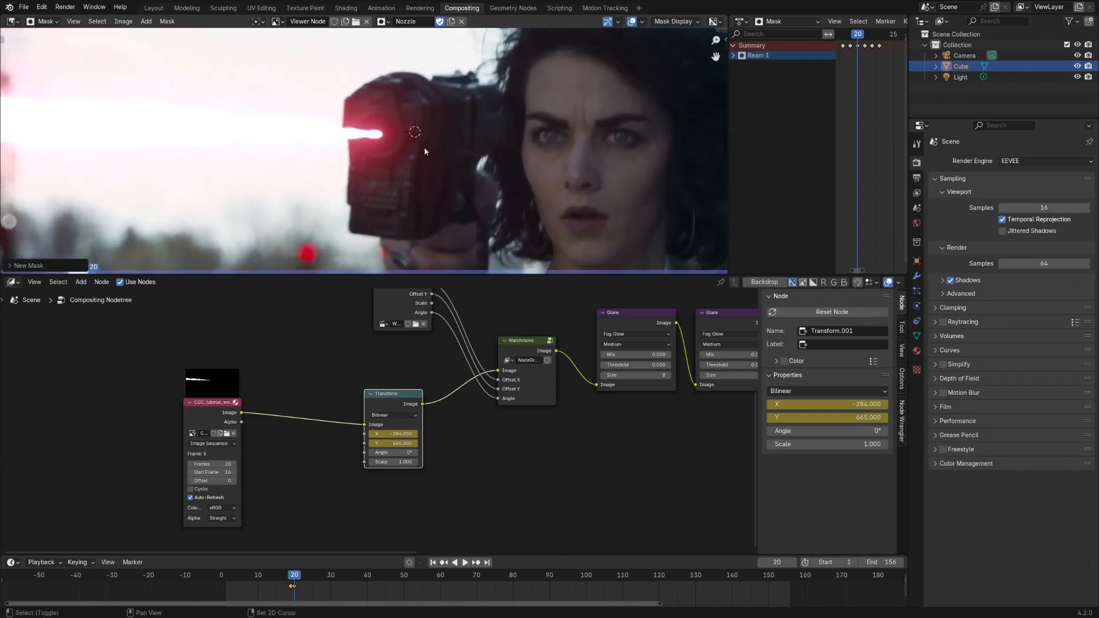
key("shift+a")
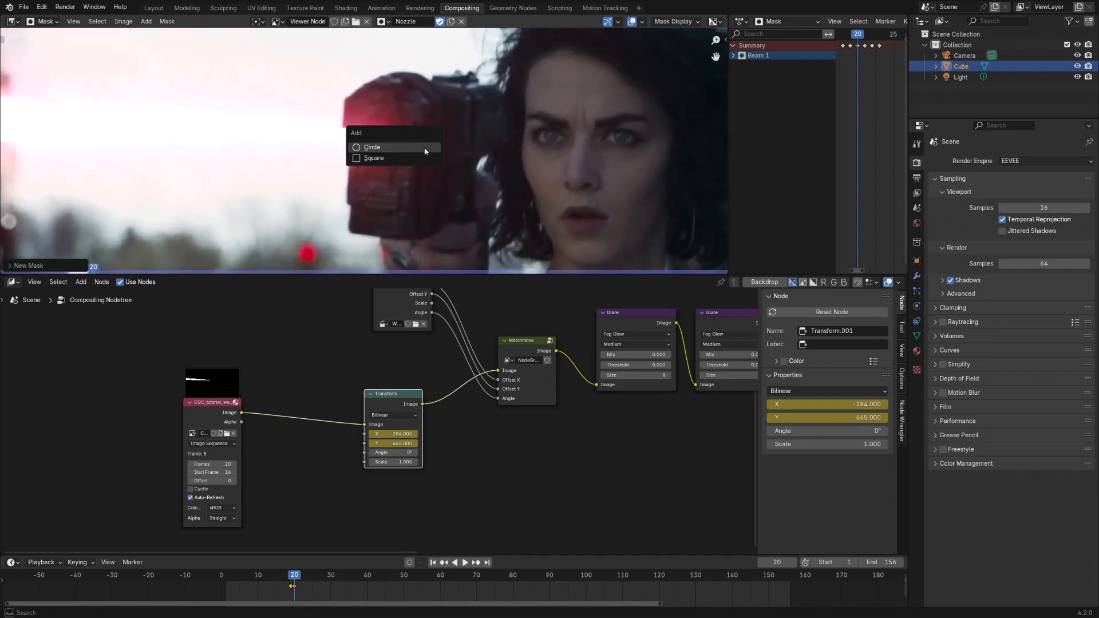
left_click(382, 150)
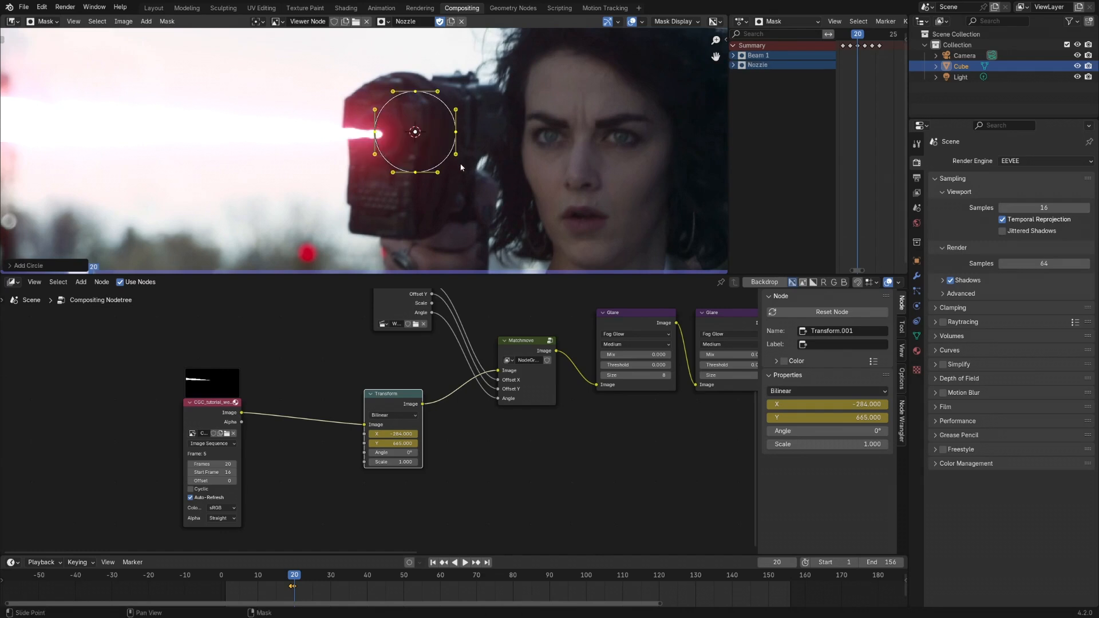
Step: Move the circle onto the gun's muzzle and shrink it to the size of the nozzle
key("g")
left_click(381, 138)
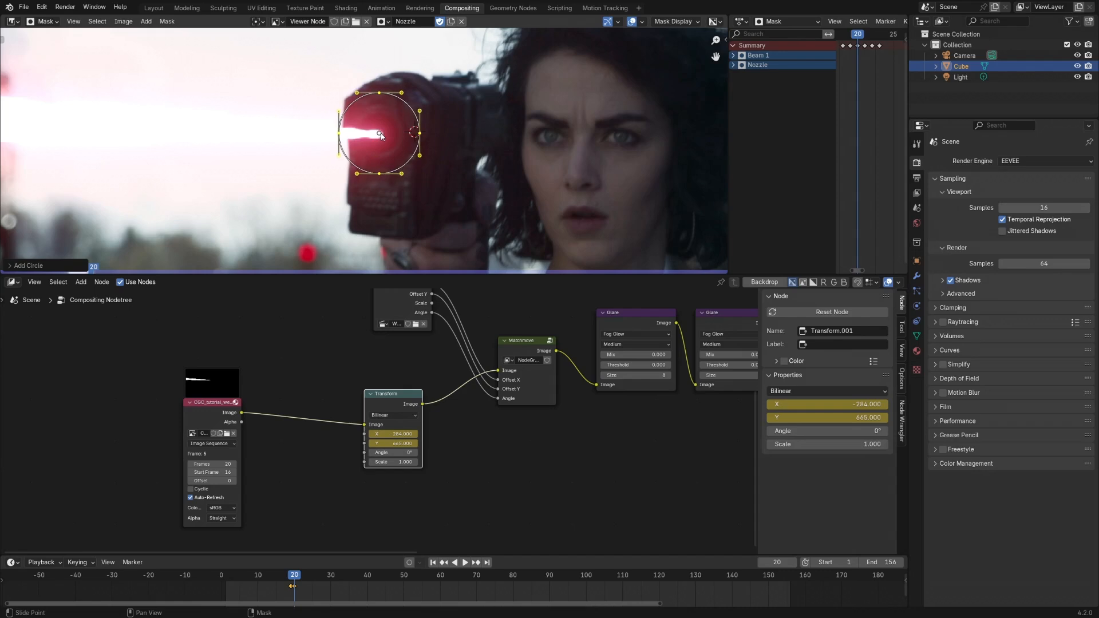
key("s")
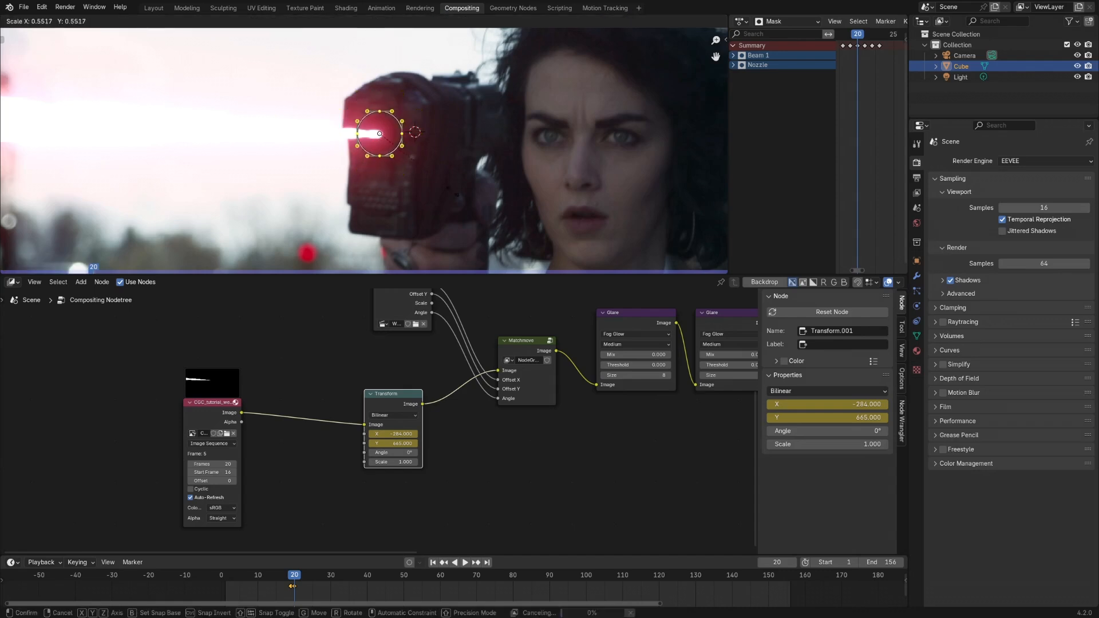
left_click(377, 152)
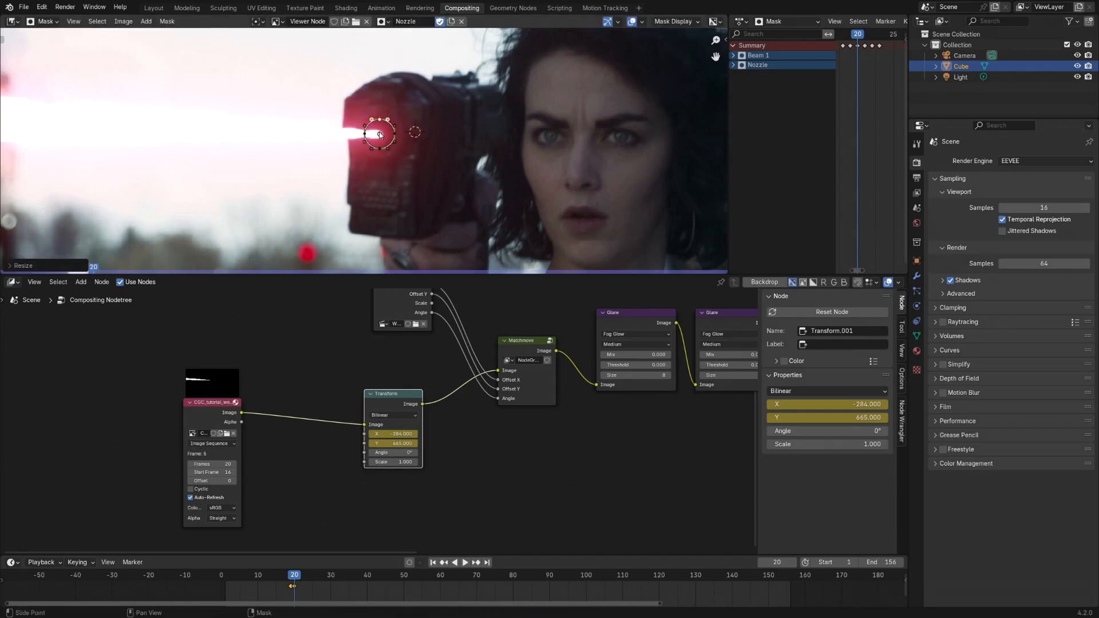
key("ctrl+z")
key("ctrl+z")
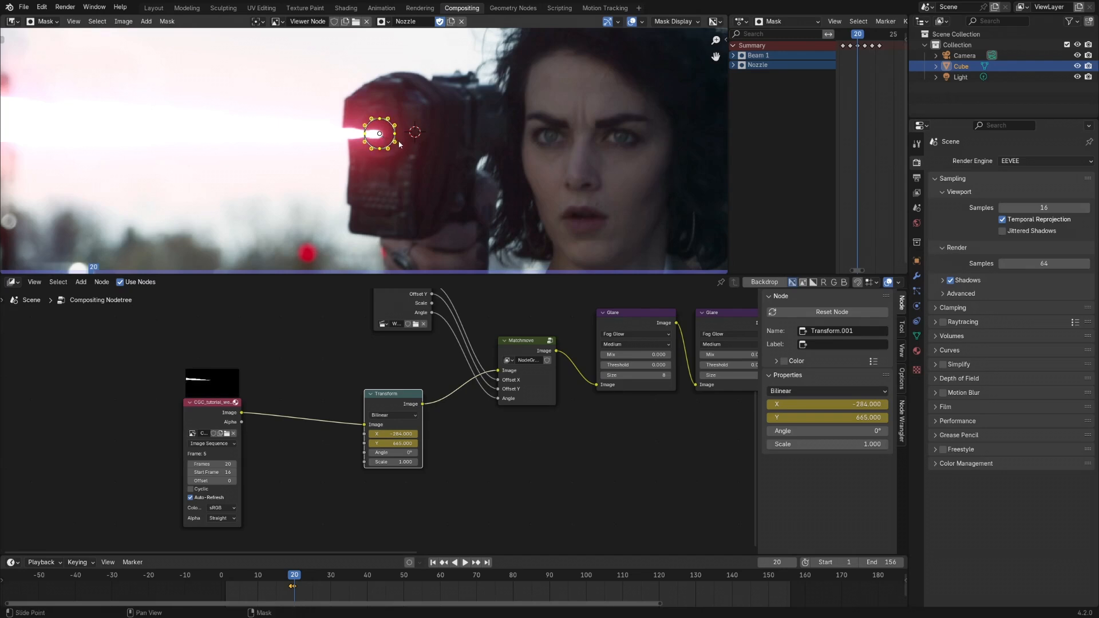
key("g")
left_click(408, 149)
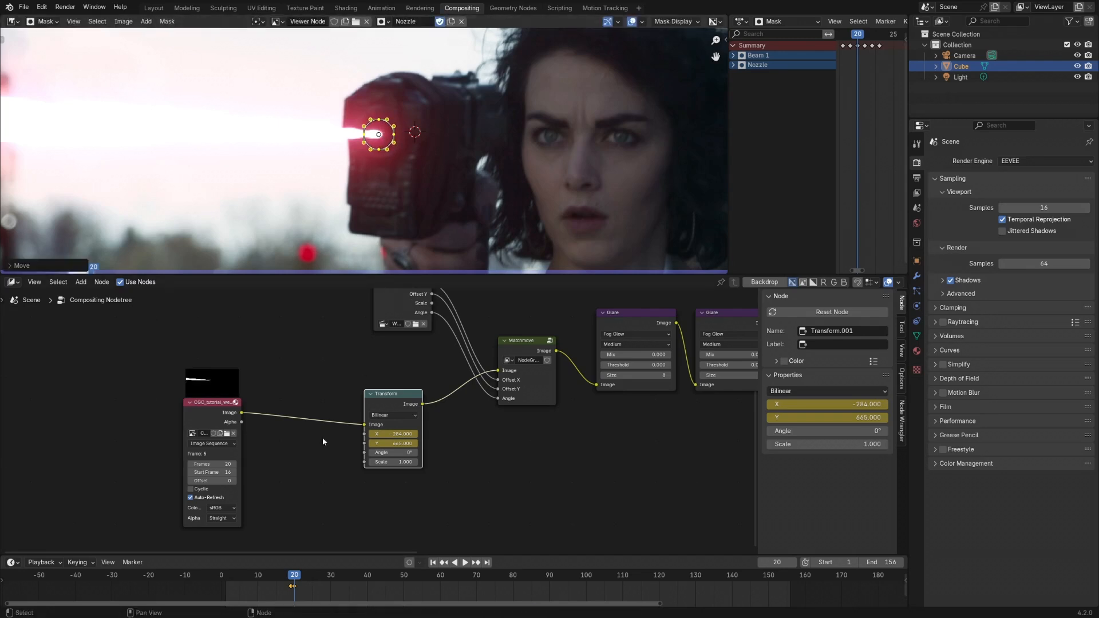
Step: Add a Mask input node using the Nozzle mask and place it beside the beam's image sequence node
left_click(306, 460)
key("shift+a")
mouse_move(290, 469)
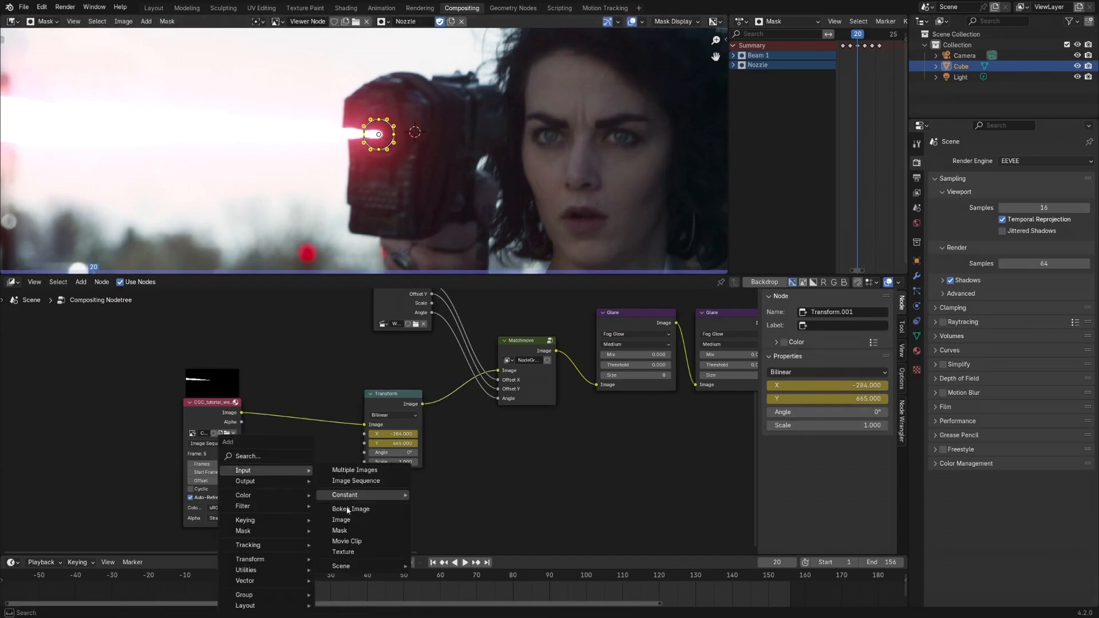
left_click(351, 532)
left_click(279, 477)
middle_click_drag(279, 477, 299, 435)
left_click(299, 435)
left_click(306, 450)
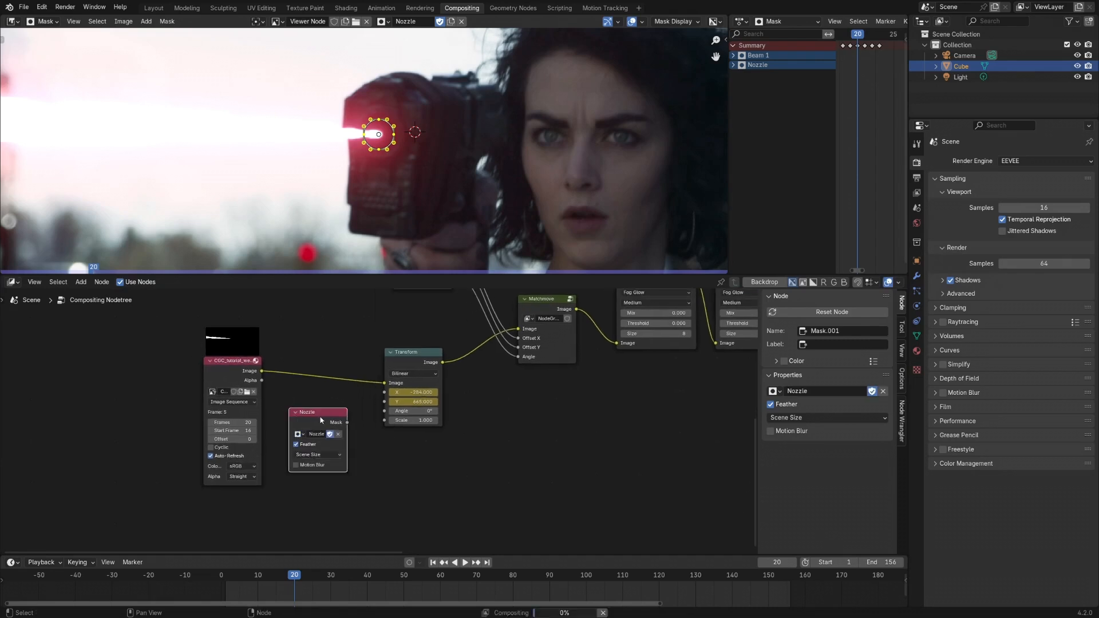
left_click_drag(330, 414, 294, 420)
scroll(372, 432, "up", 1)
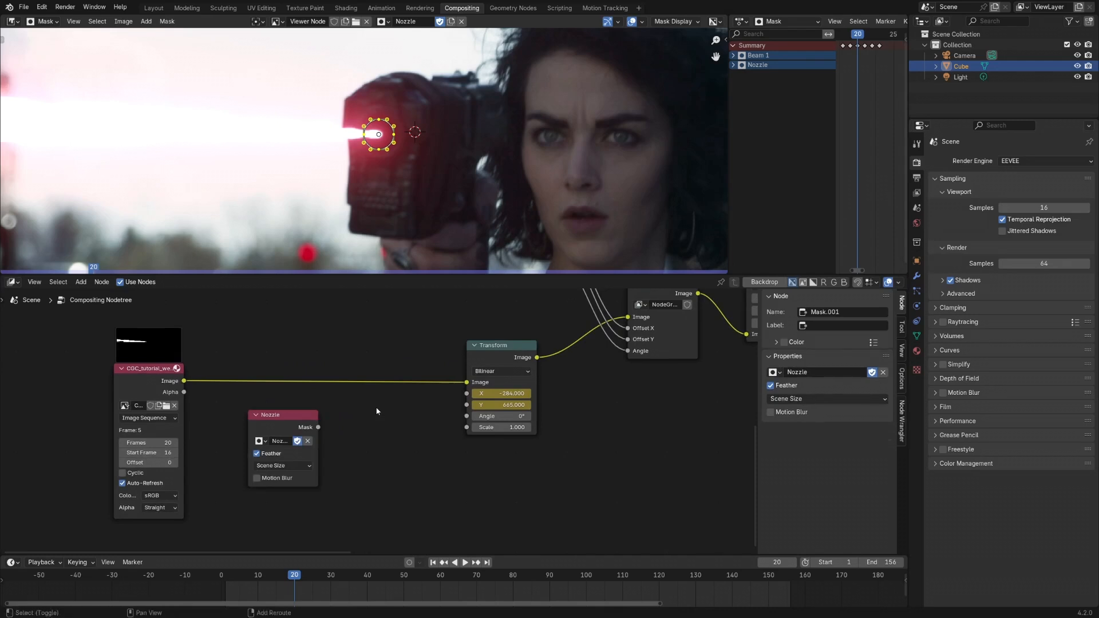
Step: Insert a Mix Color node on the link between the beam's image sequence node and the Transform node
key("shift+a")
mouse_move(377, 415)
mouse_move(366, 433)
mouse_move(481, 447)
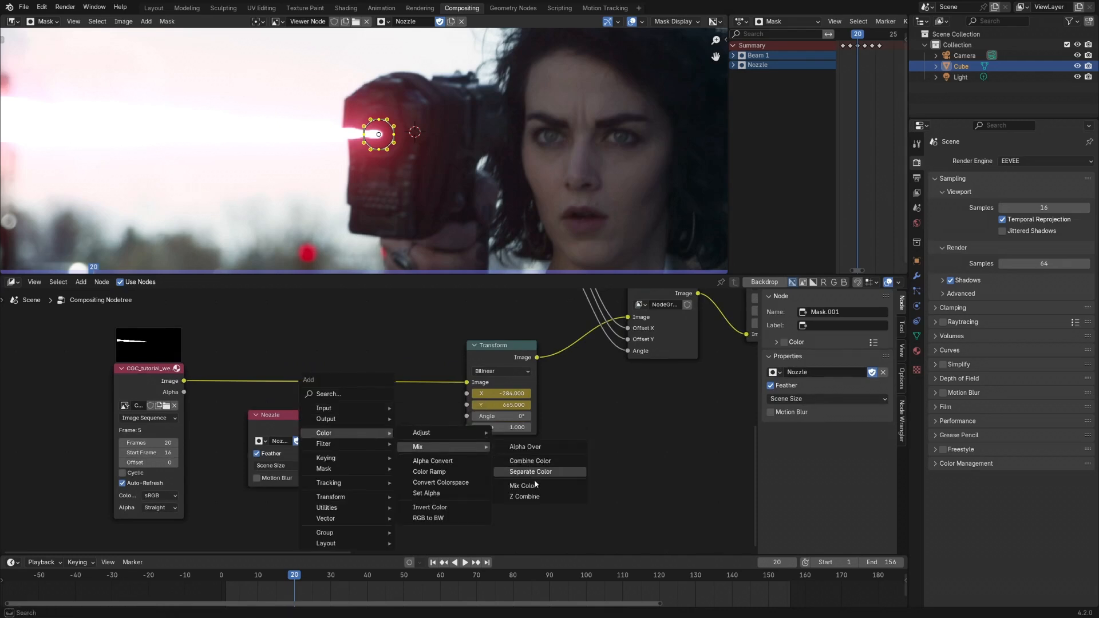
left_click(528, 482)
left_click(395, 401)
Step: Connect the Nozzle mask output to the Mix node's Fac input and set its blending mode to Add
left_click_drag(317, 427, 361, 414)
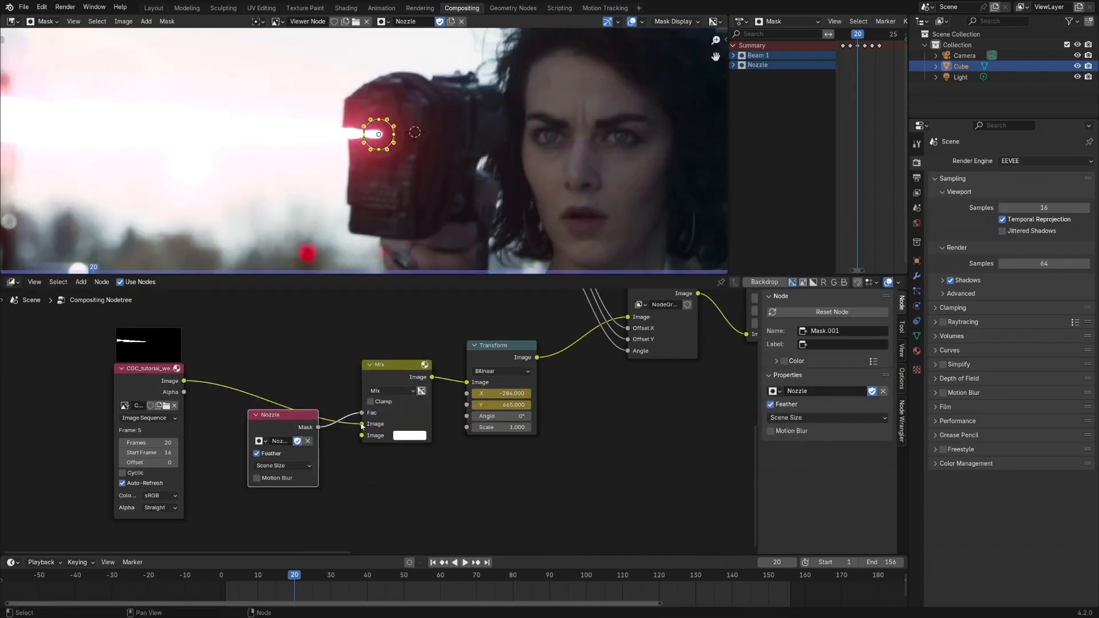
left_click(396, 393)
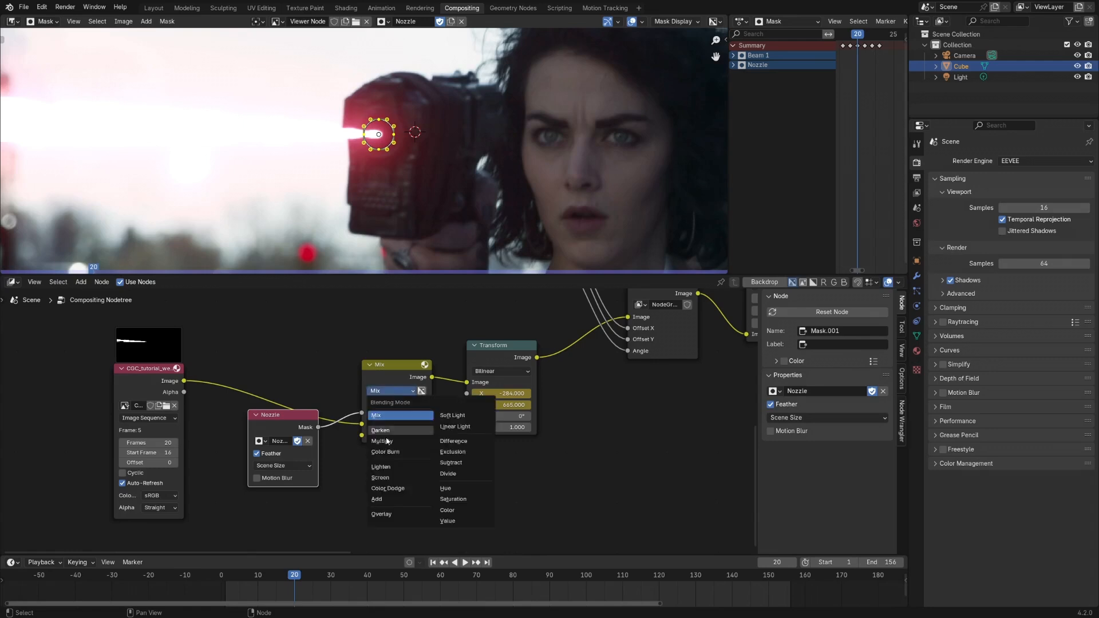
left_click(393, 499)
Step: Mute the two Glare nodes and the RGB Curves node
scroll(390, 318, "down", 4)
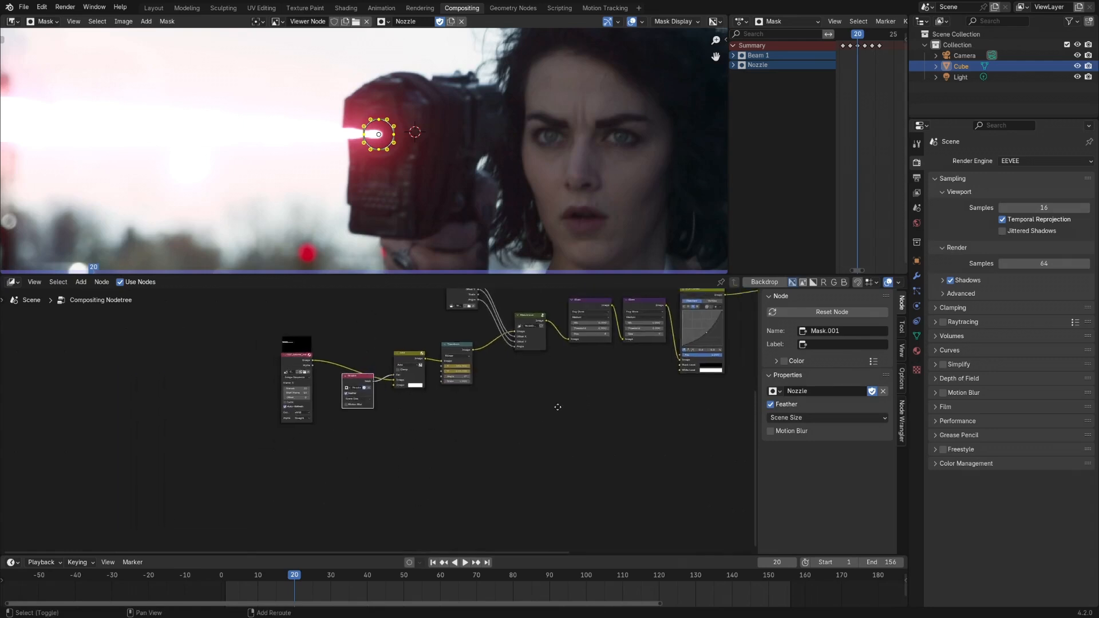
middle_click_drag(557, 407, 426, 476)
left_click_drag(445, 323, 561, 411)
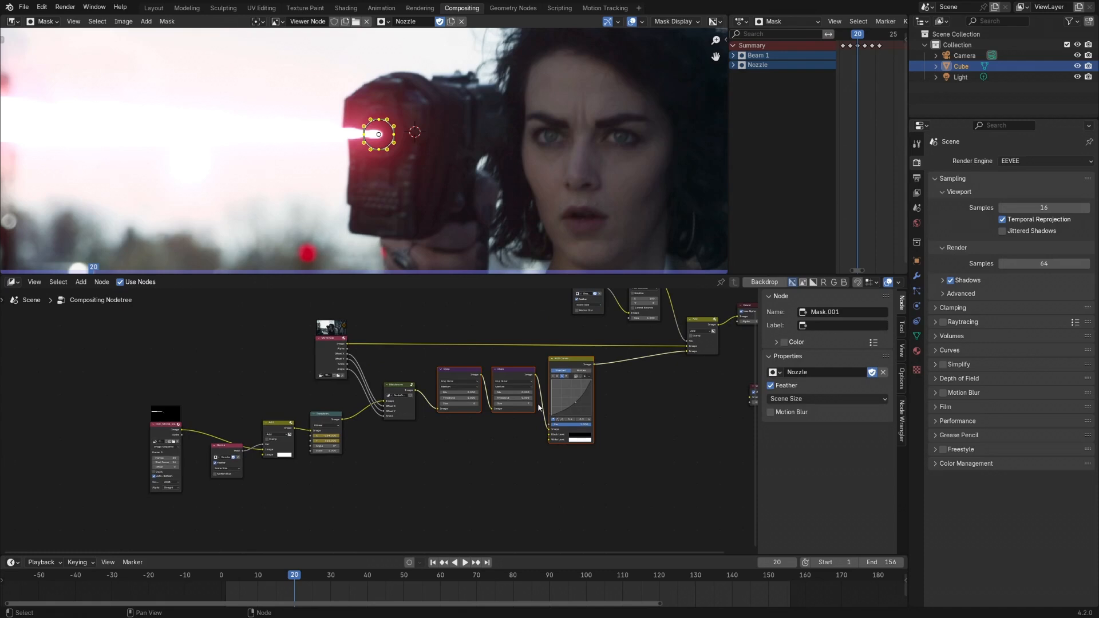
key("m")
middle_click_drag(424, 387, 454, 392)
Step: Move the Nozzle mask circle onto the woman's forehead so that its composited white disc covers the gun's muzzle
middle_click_drag(261, 165, 430, 137)
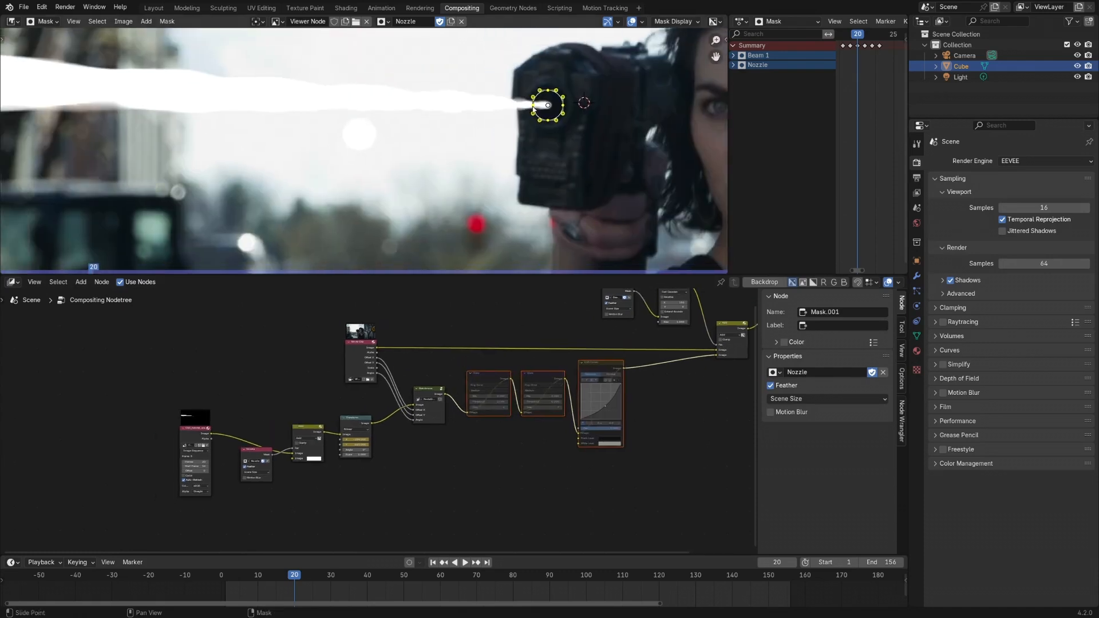
middle_click_drag(471, 172, 334, 202)
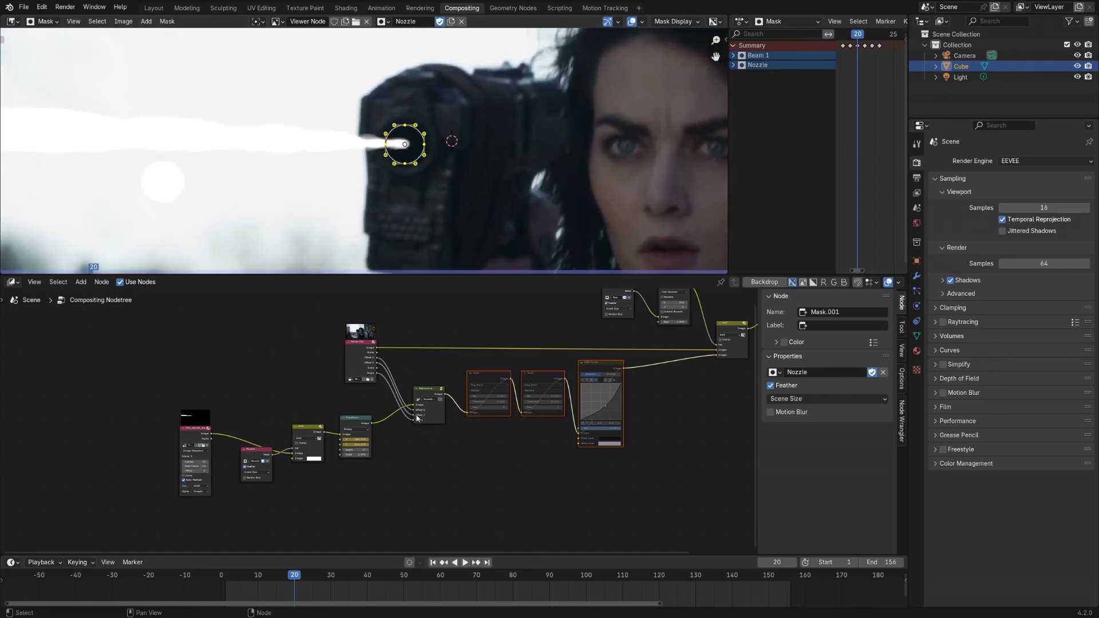
middle_click_drag(309, 196, 311, 192, "shift")
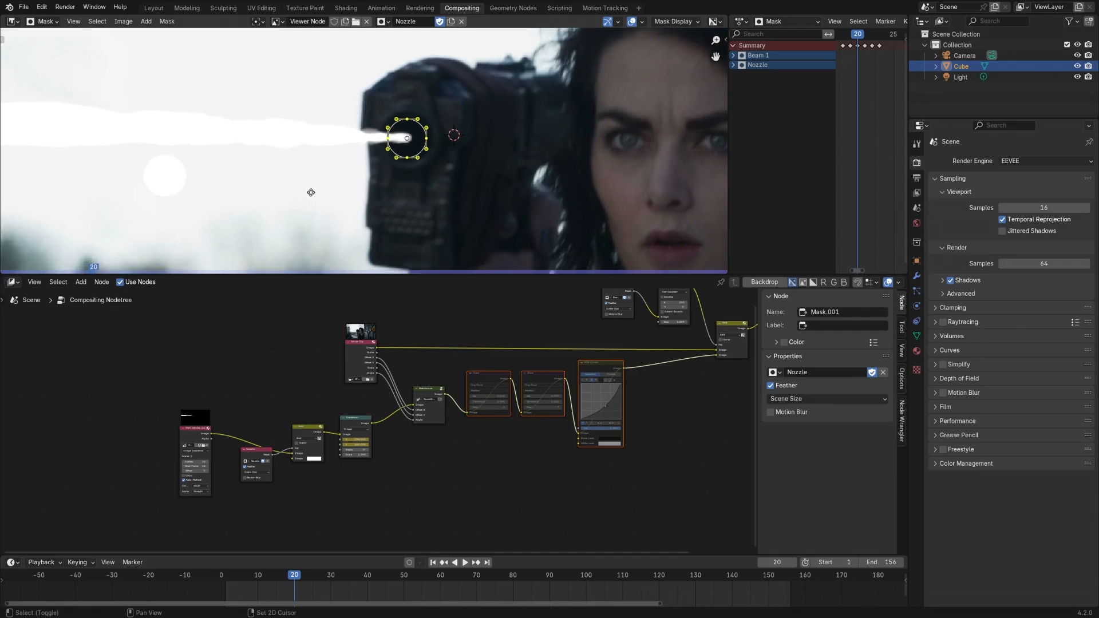
middle_click_drag(376, 453, 372, 411, "ctrl")
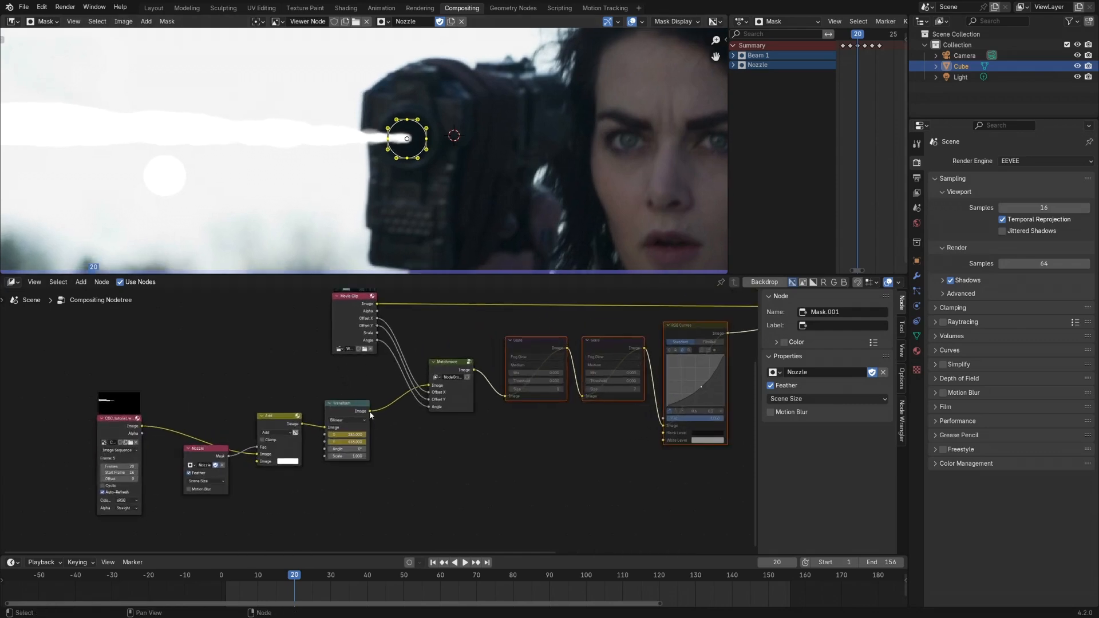
middle_click_drag(295, 378, 309, 379, "shift")
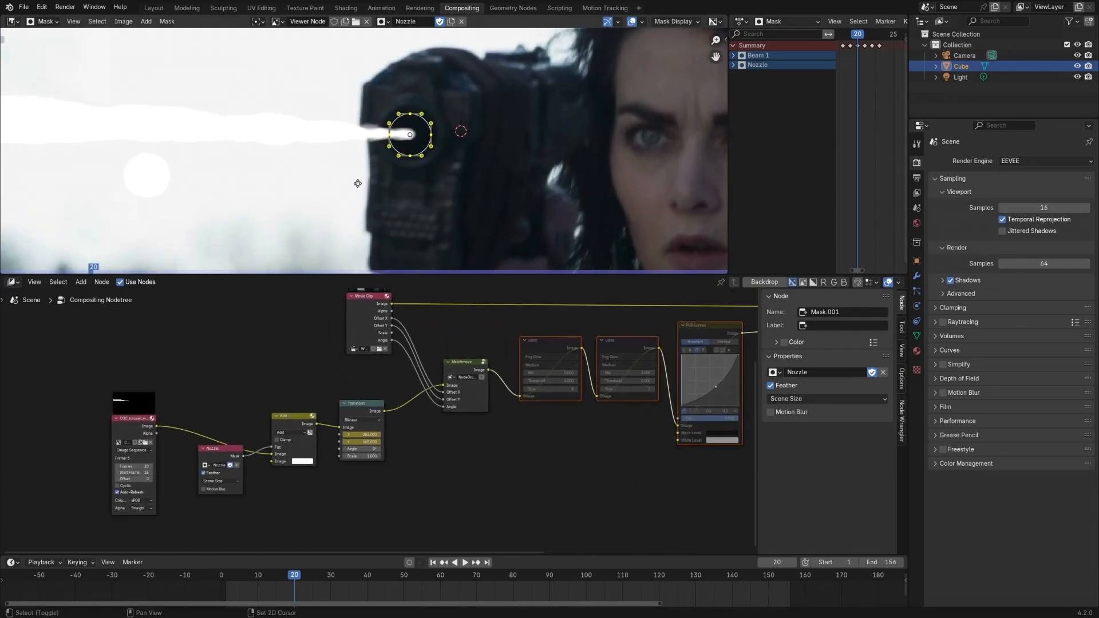
middle_click_drag(355, 192, 323, 195, "shift")
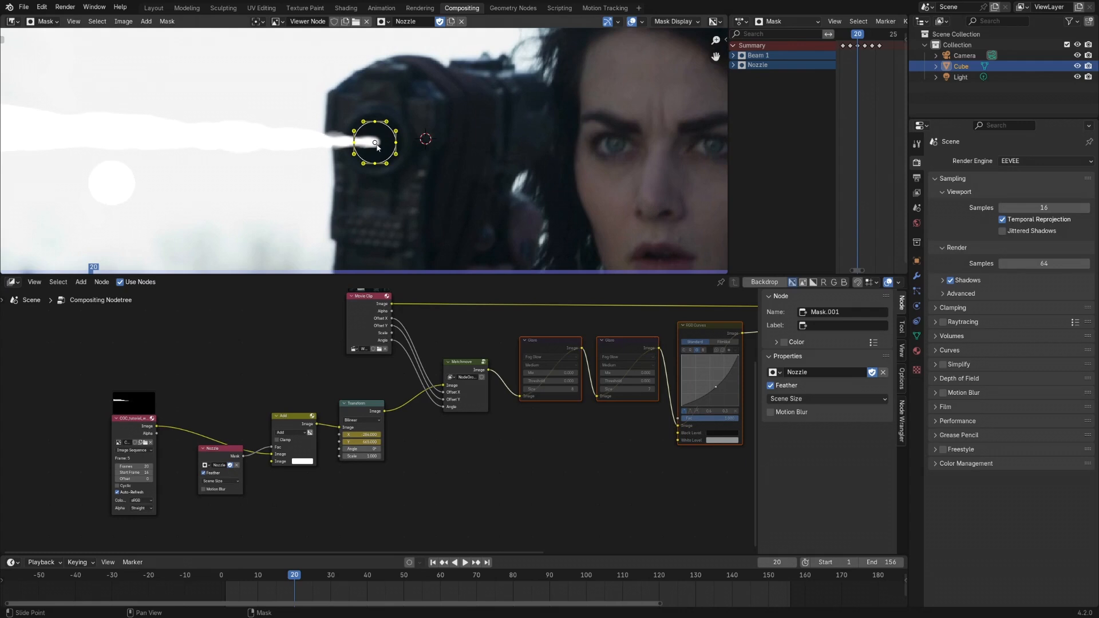
key("g")
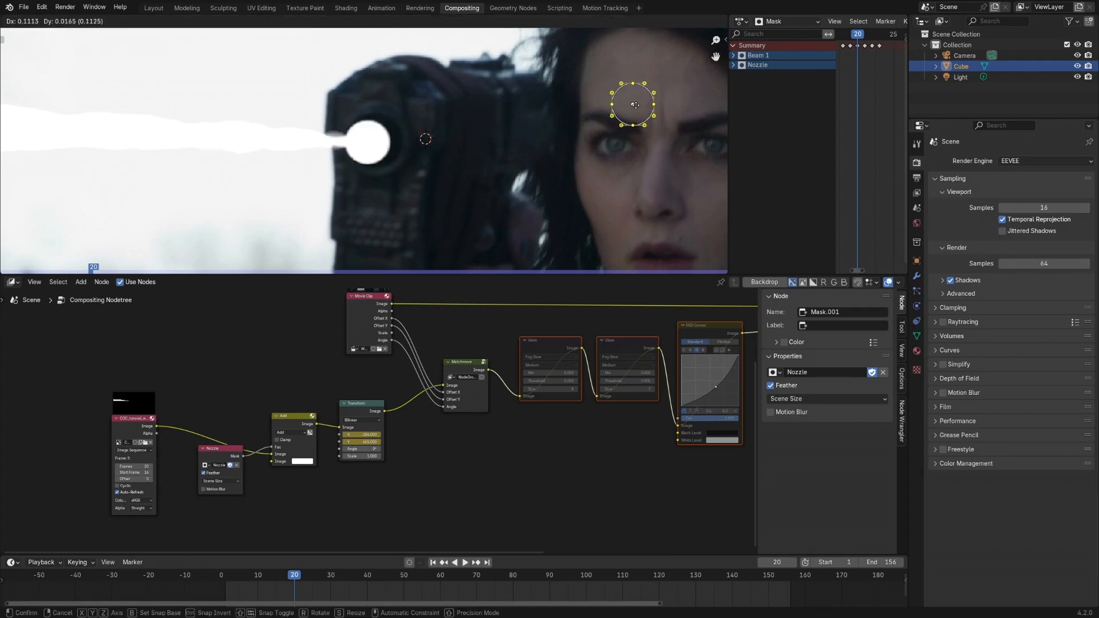
left_click(640, 106)
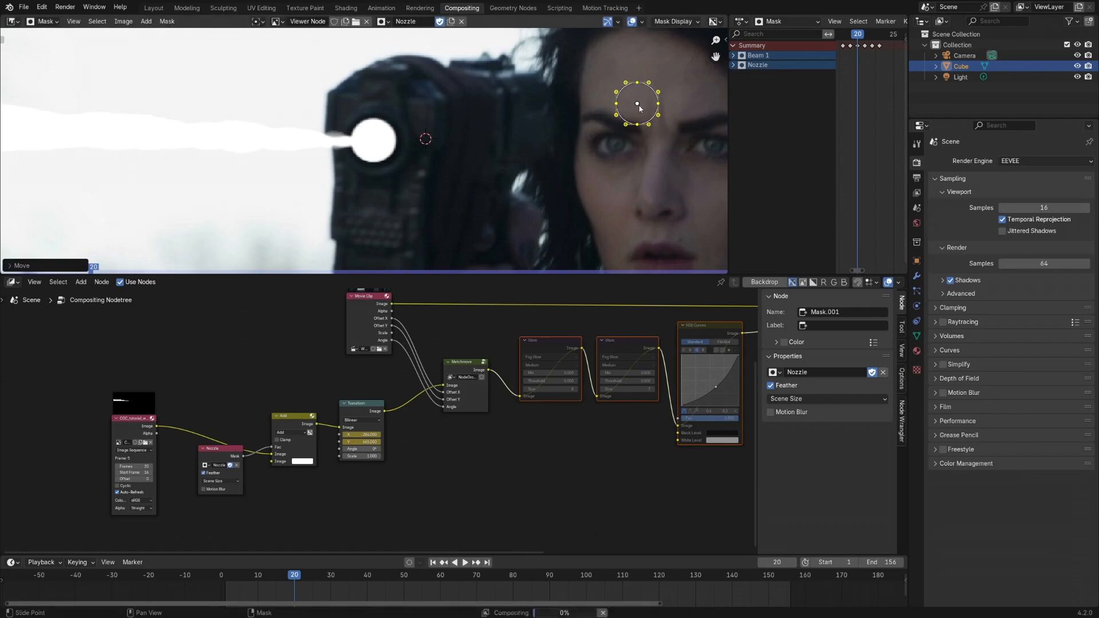
scroll(439, 131, "down", 3)
middle_click_drag(467, 182, 410, 214)
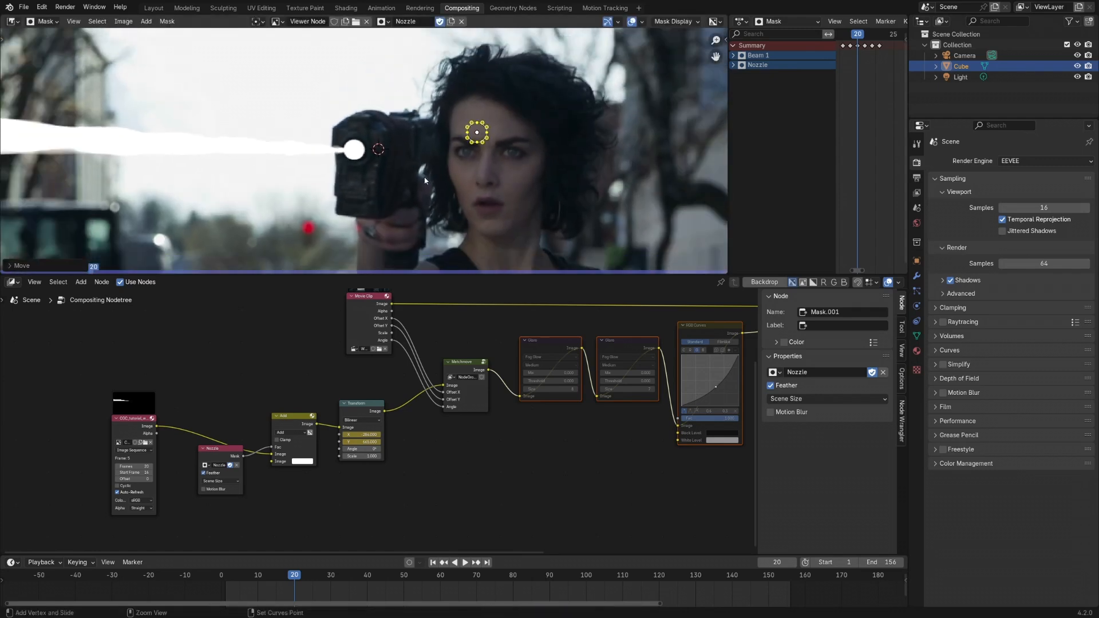
Step: Unmute the two Glare nodes and the RGB Curves node and check the composited muzzle glow at frames 19 and 20
left_click_drag(504, 330, 706, 378)
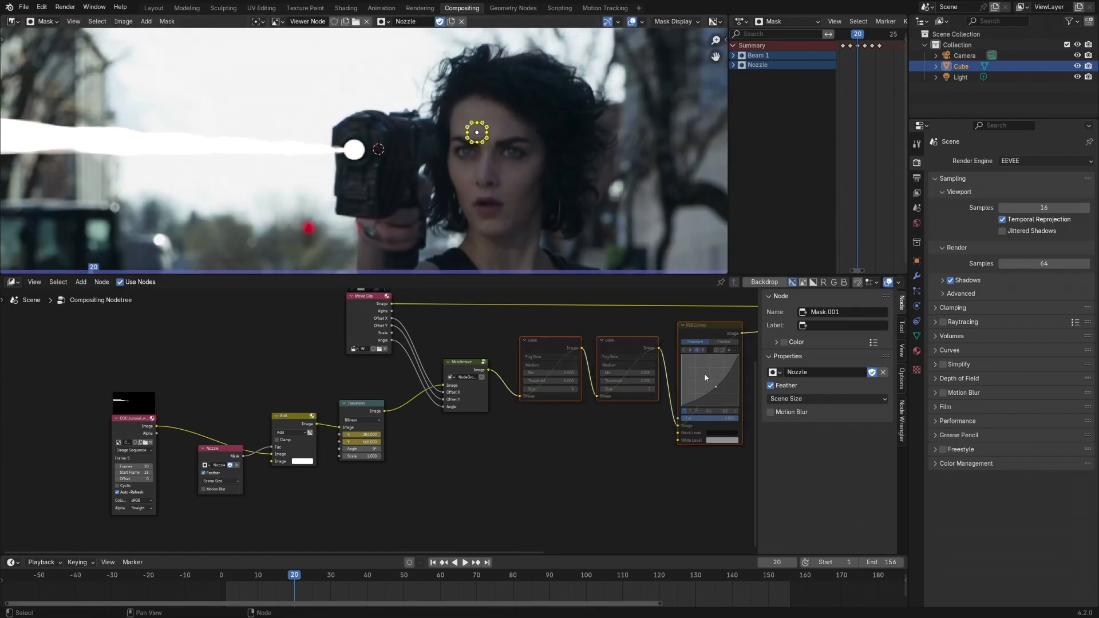
key("m")
middle_click_drag(566, 404, 540, 425)
middle_click_drag(401, 115, 441, 106, "ctrl")
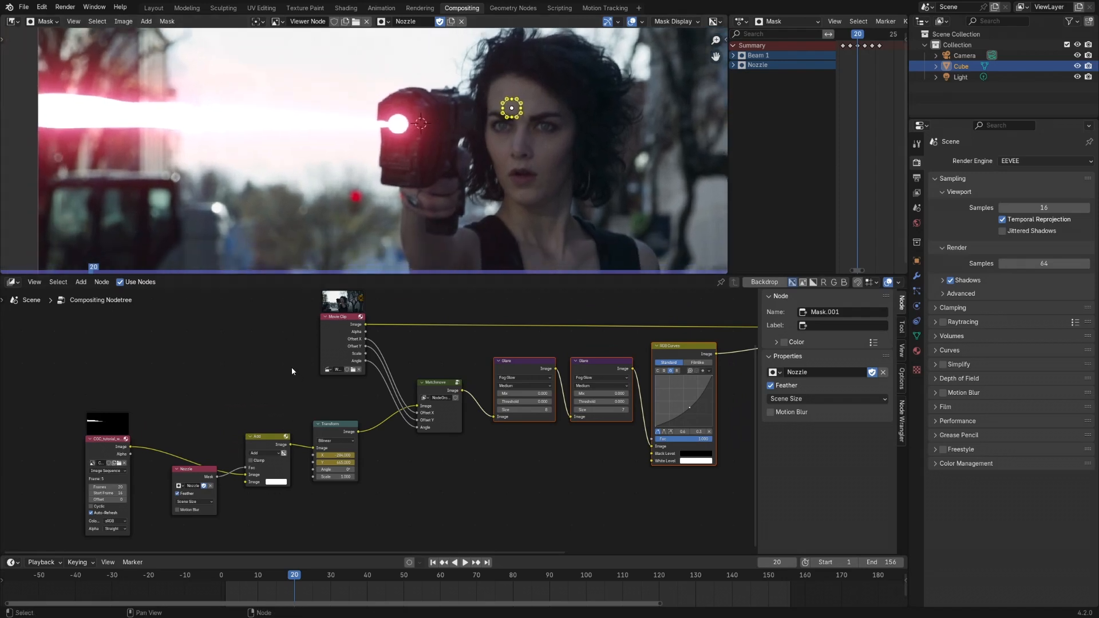
key("Left")
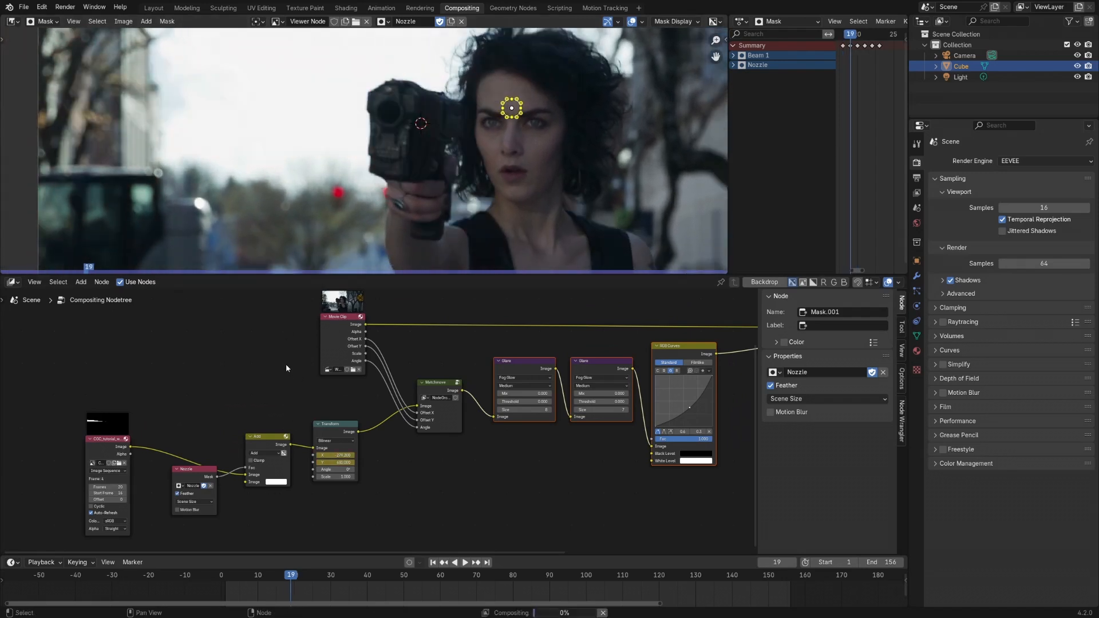
key("Right")
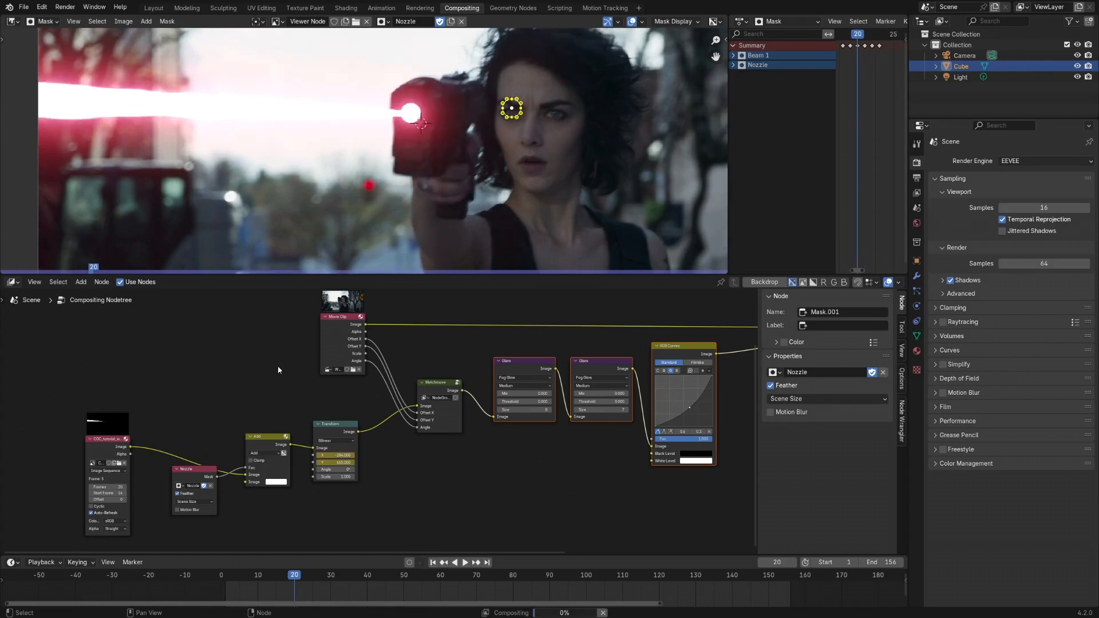
Step: Insert a Blur node on the link from the Nozzle mask to the Add node's Fac input and set its X and Y to 60
middle_click_drag(233, 442, 317, 367)
left_click_drag(290, 395, 222, 432)
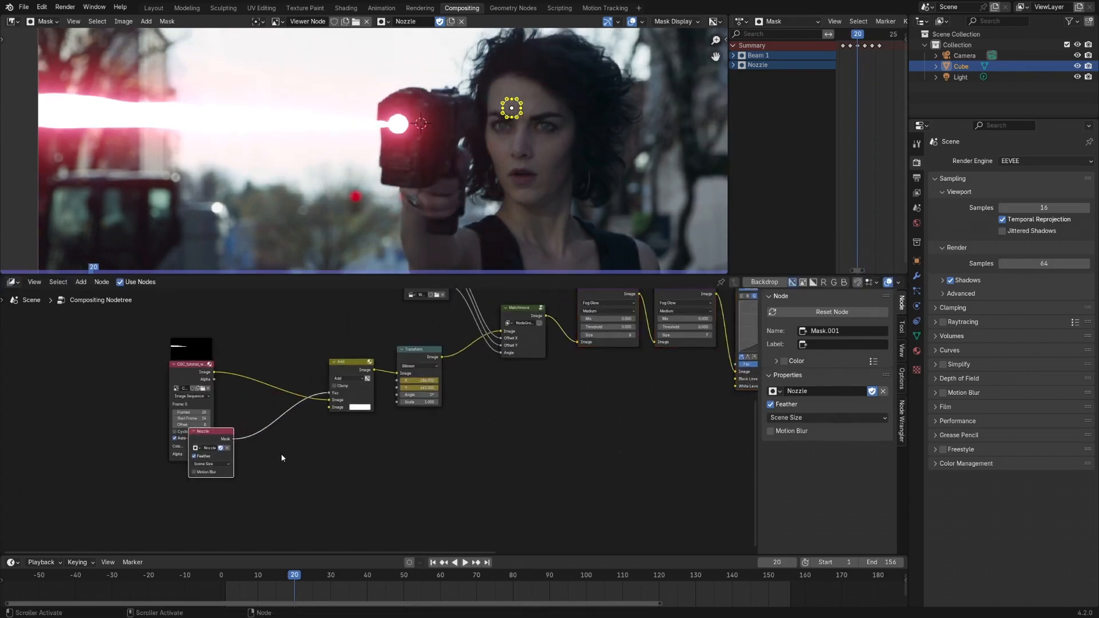
key("shift+a")
mouse_move(282, 467)
mouse_move(340, 470)
left_click(439, 480)
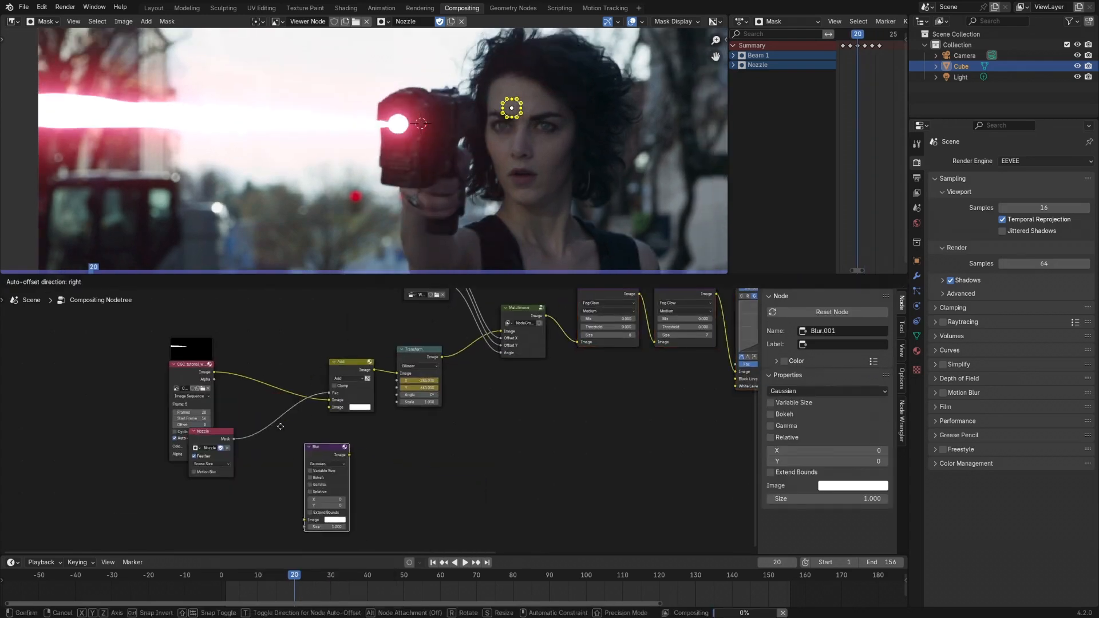
left_click(276, 499)
scroll(276, 502, "up", 2)
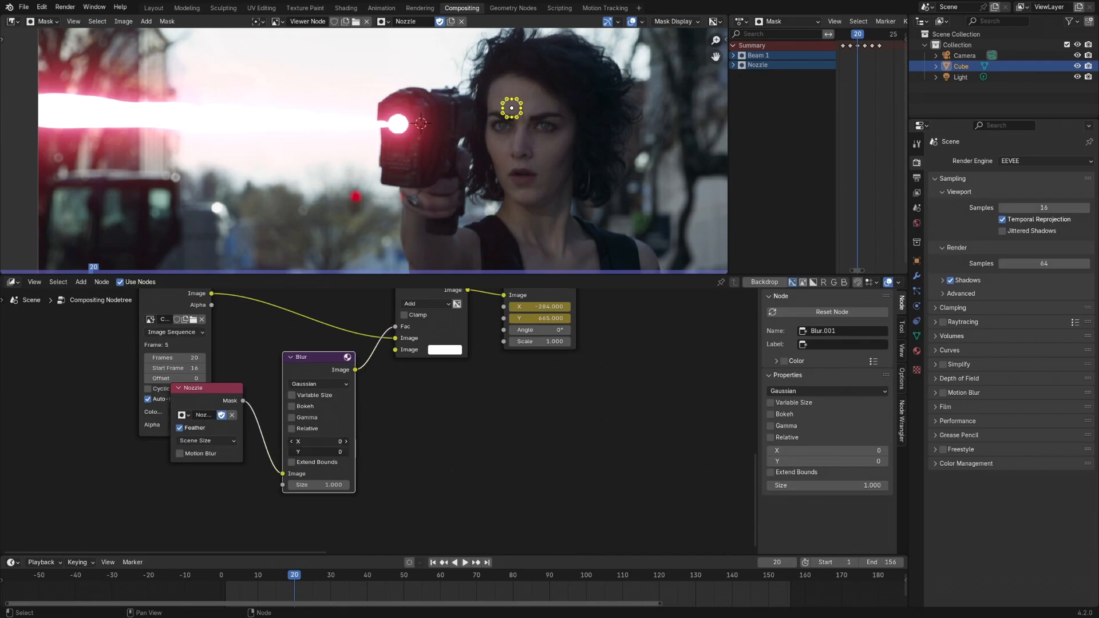
key("Return")
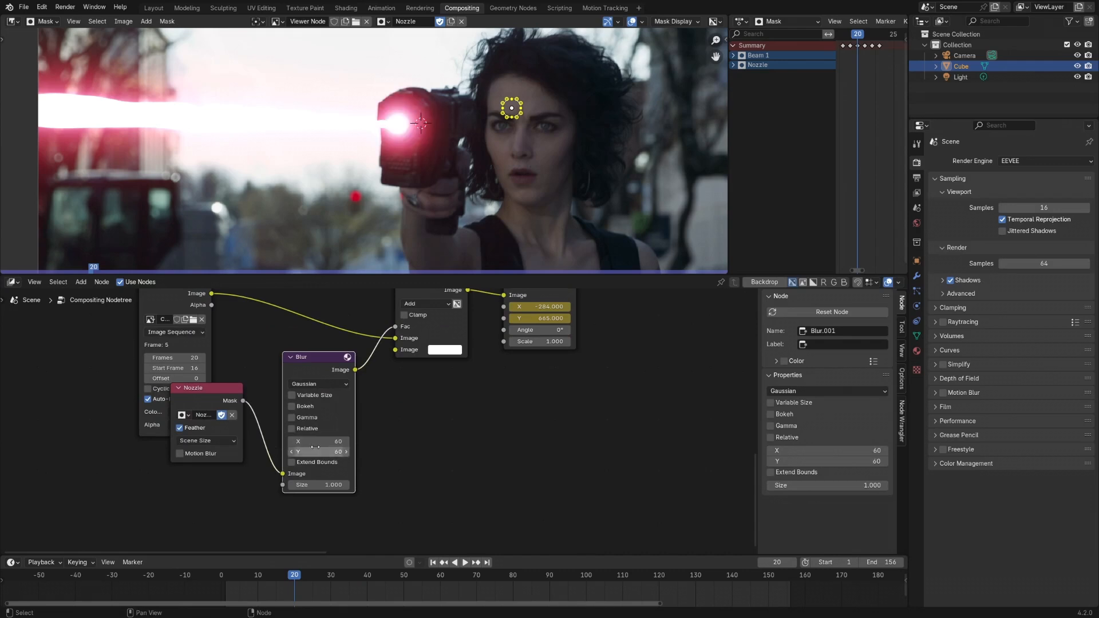
Step: Space out the beam's image sequence, Nozzle mask and Blur nodes so that none of them overlap
middle_click_drag(400, 395, 429, 439)
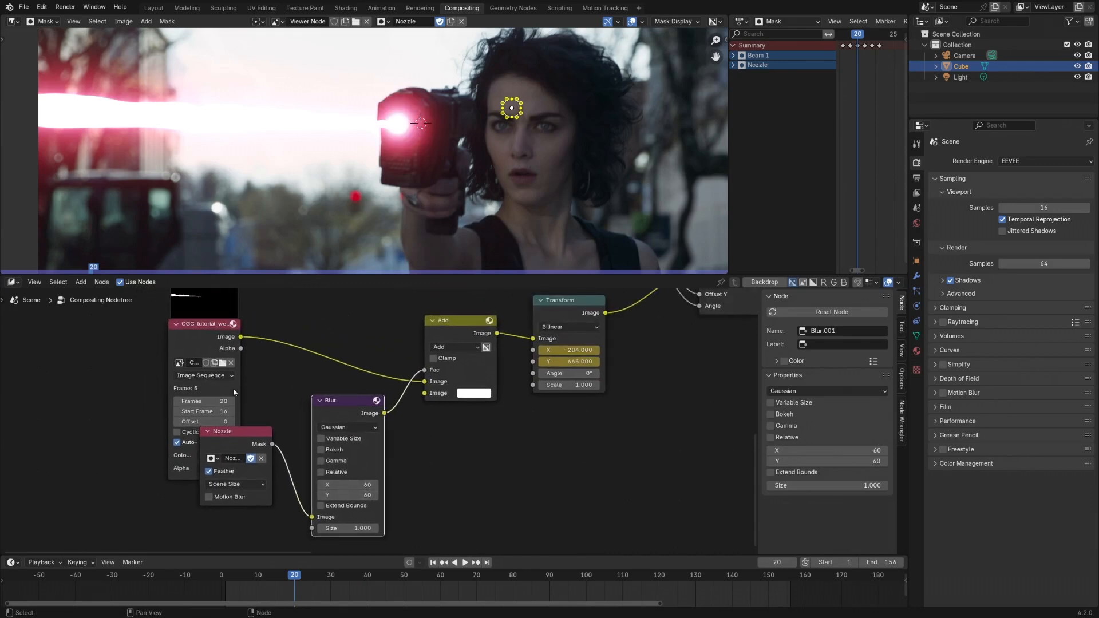
left_click_drag(205, 329, 128, 327)
left_click_drag(229, 430, 209, 422)
left_click_drag(343, 400, 319, 394)
middle_click_drag(387, 364, 407, 400)
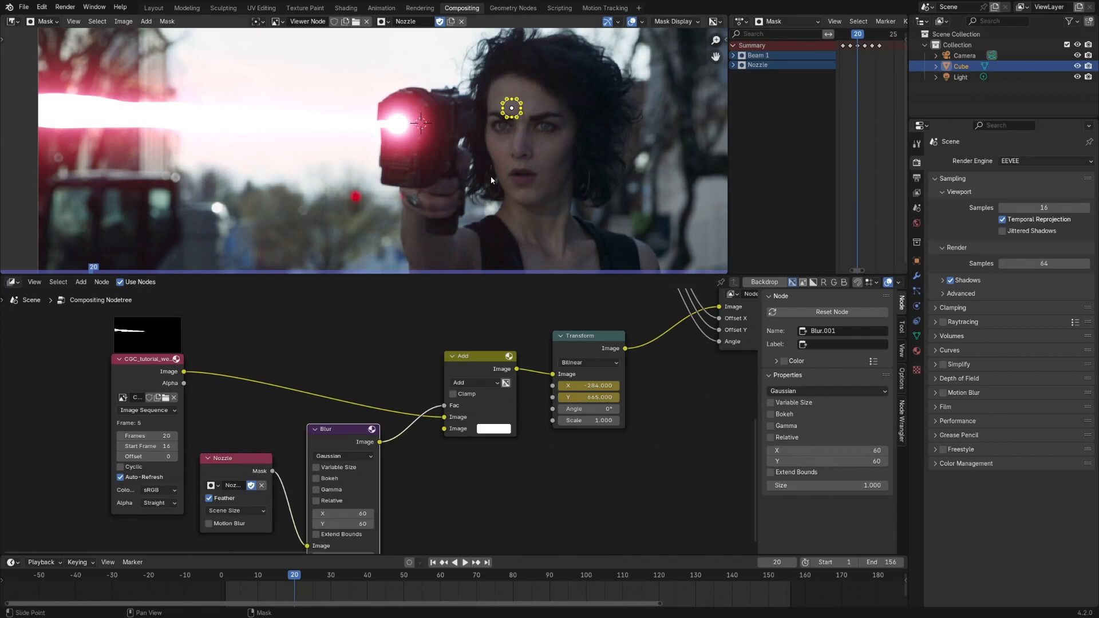
Step: Shorten the handles of the Nozzle mask's left point and pull that point outward towards the beam to taper the shape
scroll(512, 129, "up", 3)
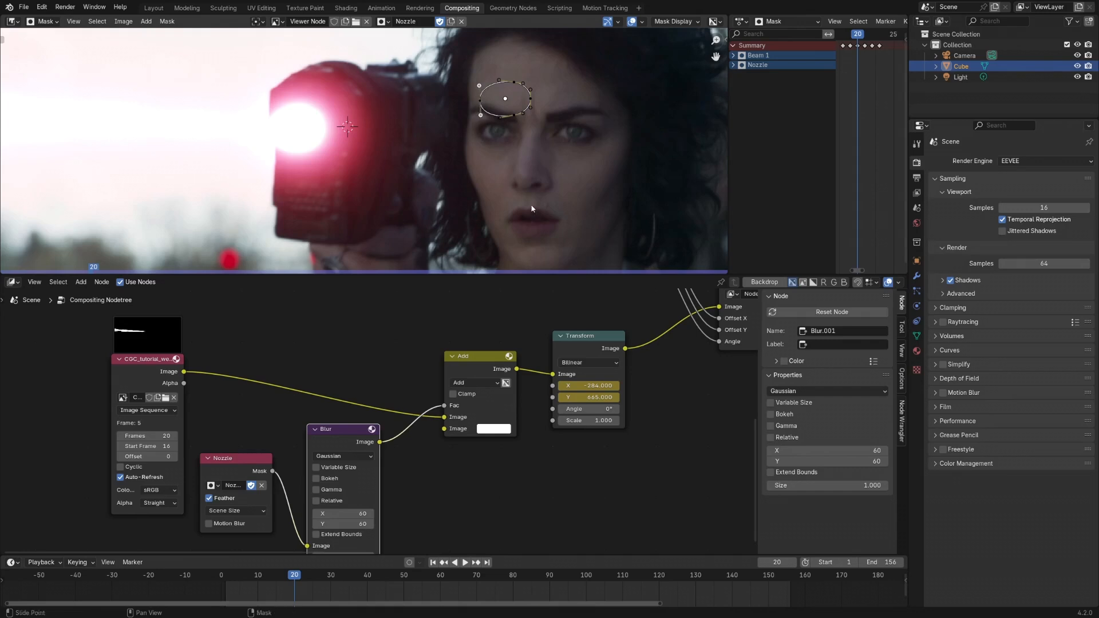
key("s")
left_click(518, 174)
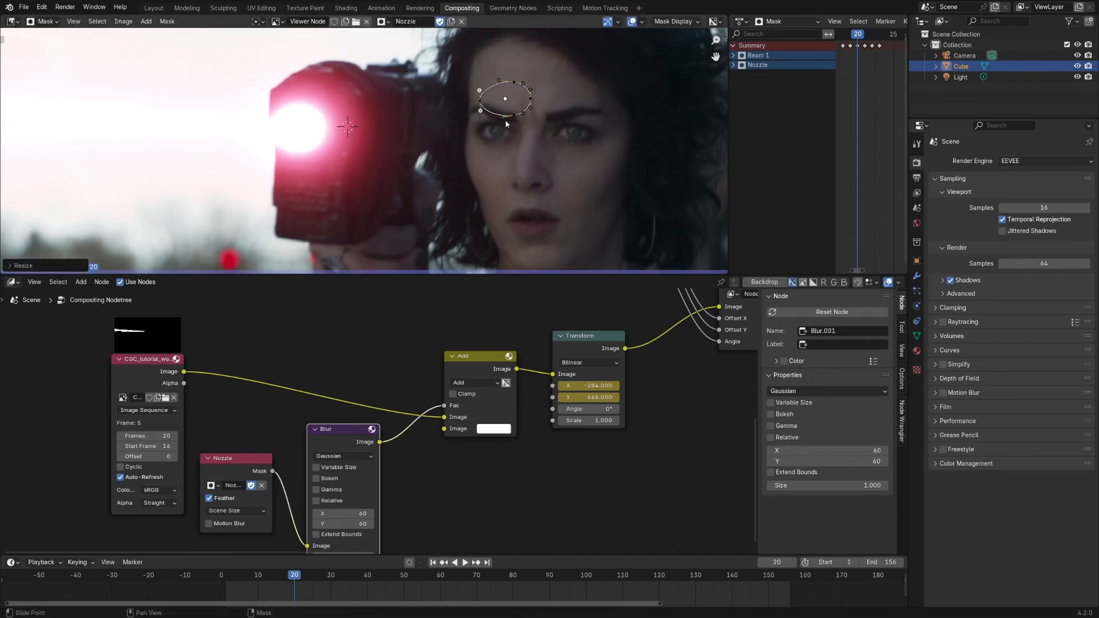
left_click_drag(481, 91, 466, 97)
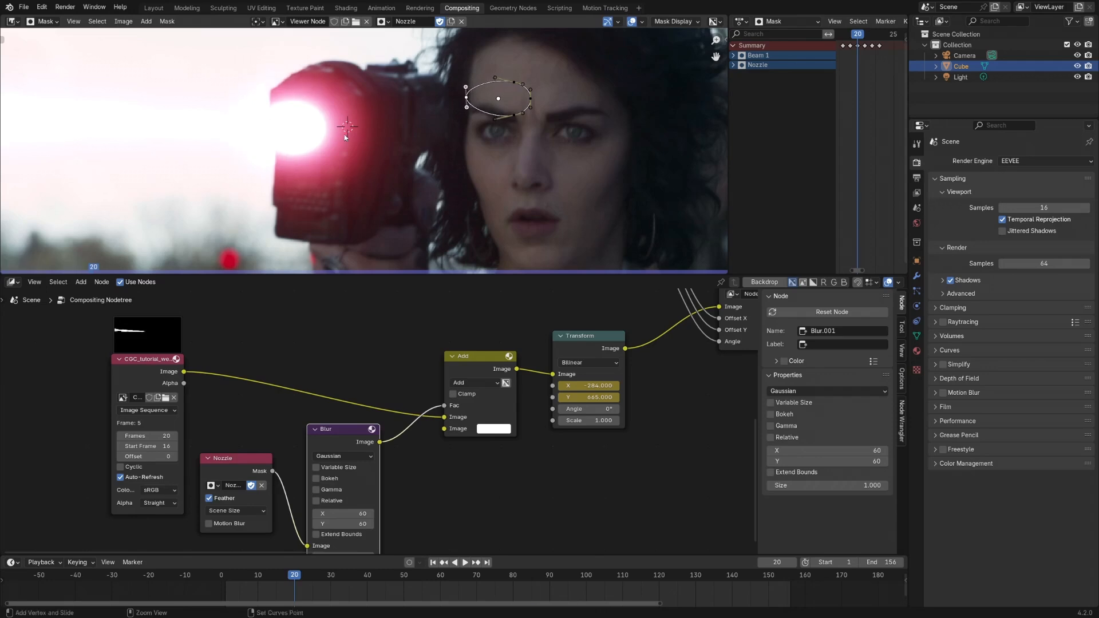
middle_click_drag(466, 97, 372, 148, "ctrl")
middle_click_drag(372, 148, 365, 138)
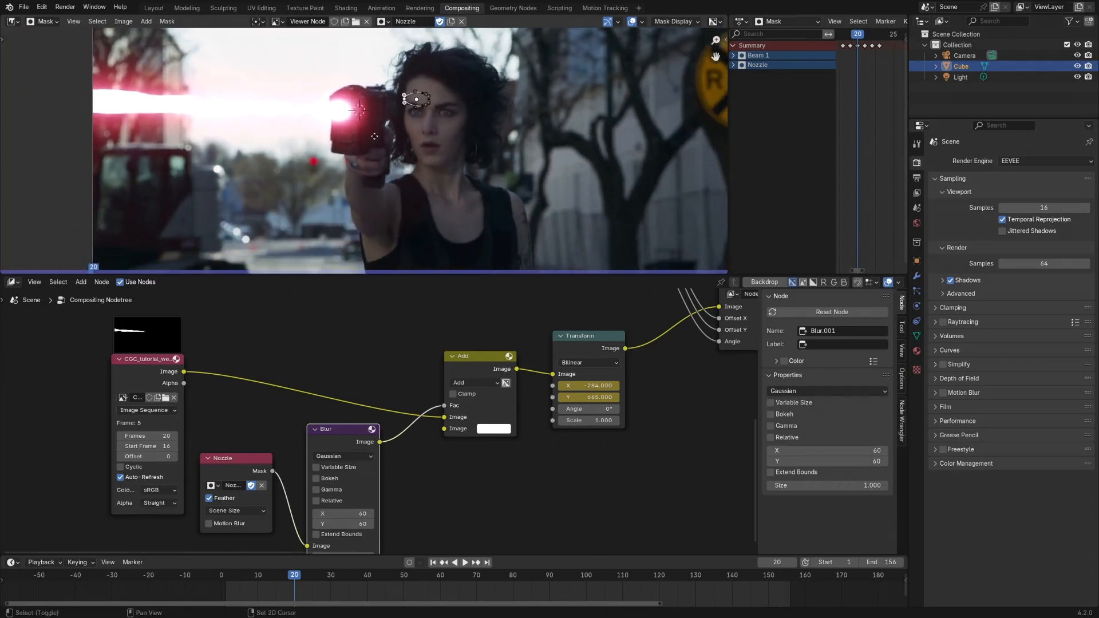
Step: Move the beam's image sequence node further away from the Nozzle mask node to free space for more sequences
middle_click_drag(383, 373, 328, 373)
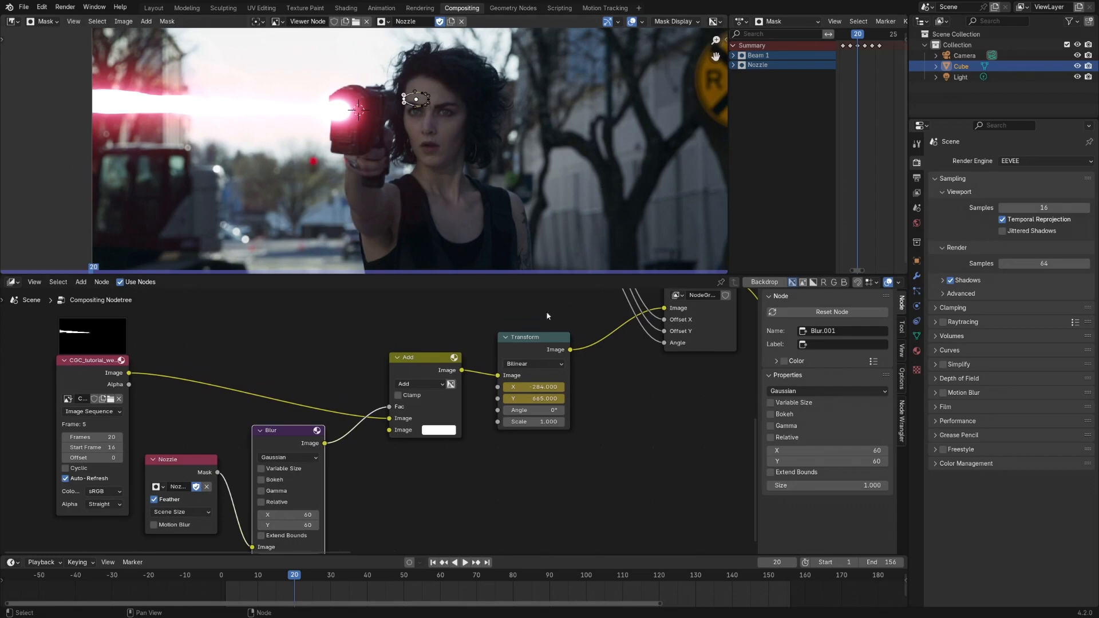
middle_click_drag(437, 466, 493, 446, "shift")
middle_click_drag(493, 446, 355, 397, "ctrl")
middle_click_drag(355, 397, 442, 397, "shift")
left_click_drag(318, 378, 229, 369)
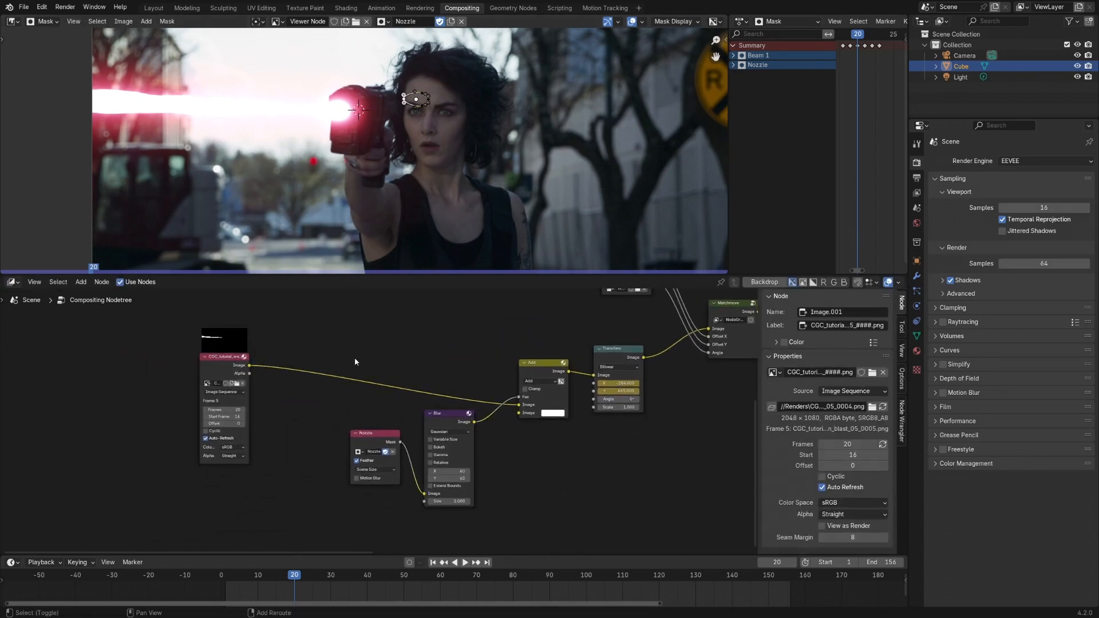
Step: Add the CGC_tutorial_weapon_blast_10 PNG image sequence as a node beneath the beam's sequence and preview it in the Viewer
key("shift+a")
mouse_move(355, 357)
left_click(425, 333)
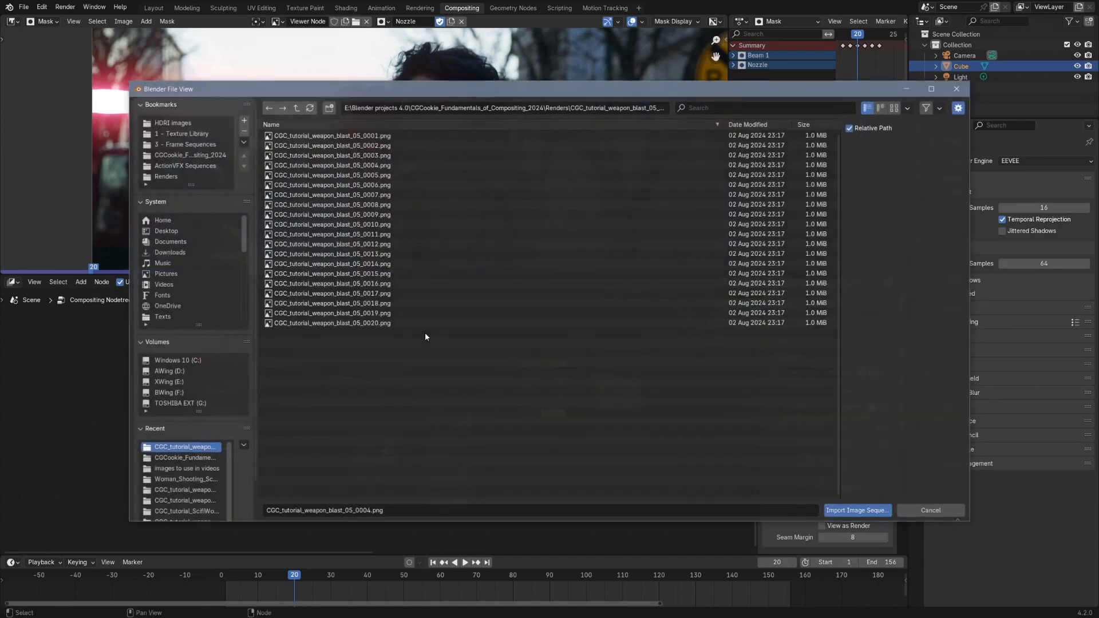
left_click(296, 108)
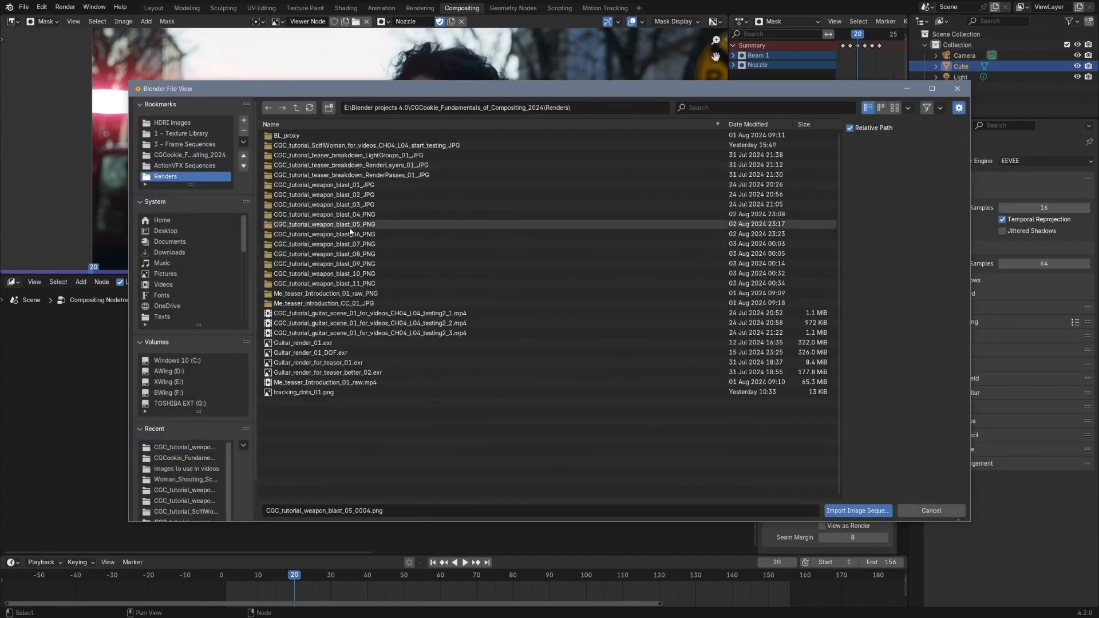
double_click(355, 278)
left_click(342, 185)
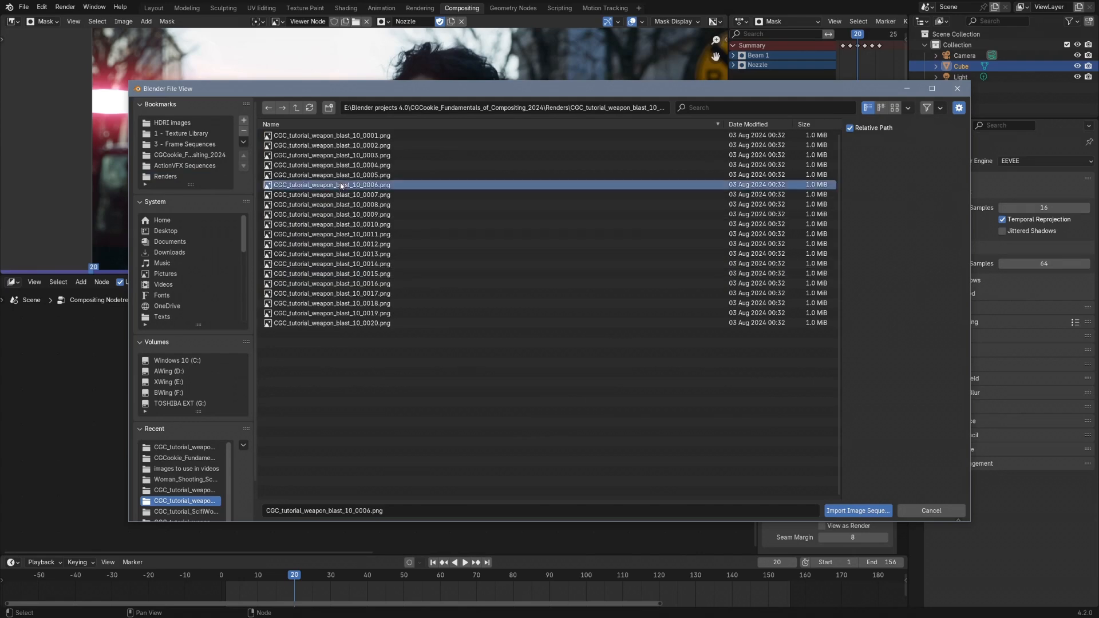
left_click(860, 510)
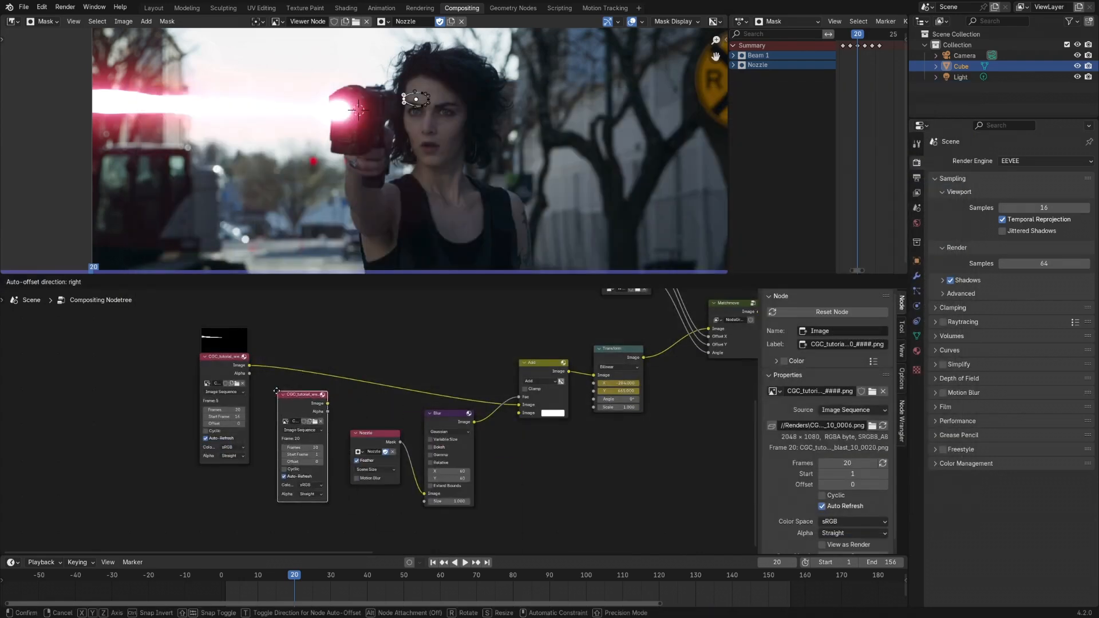
left_click(285, 392)
left_click(285, 391, "ctrl+shift")
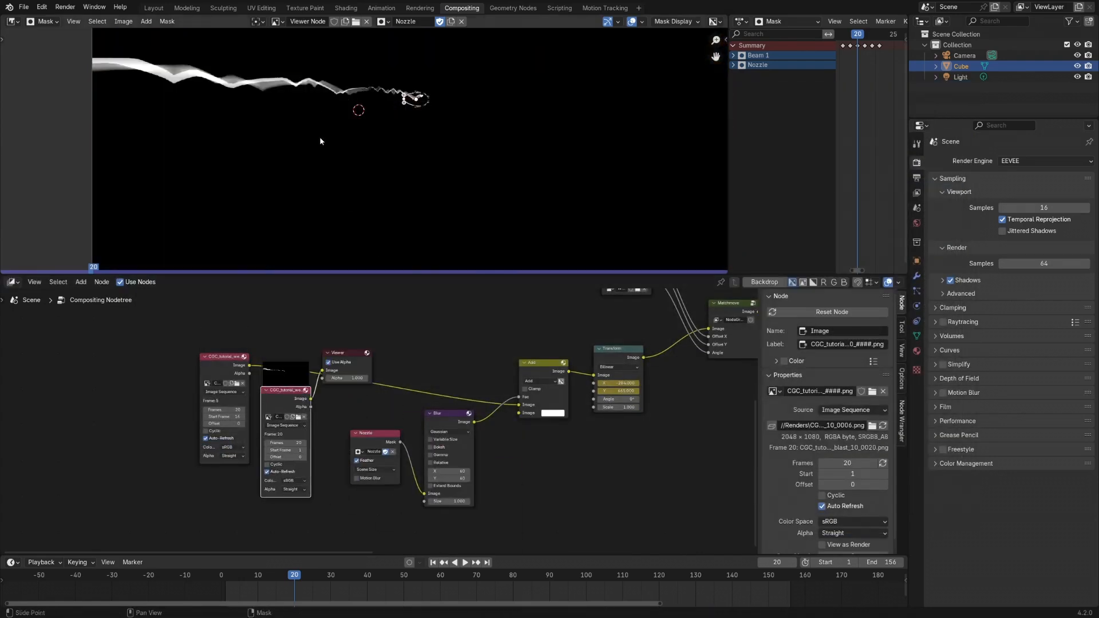
Step: Add the CGC_tutorial_weapon_blast_11 PNG image sequence and place its node before the other two sequence nodes
scroll(349, 413, "up", 2)
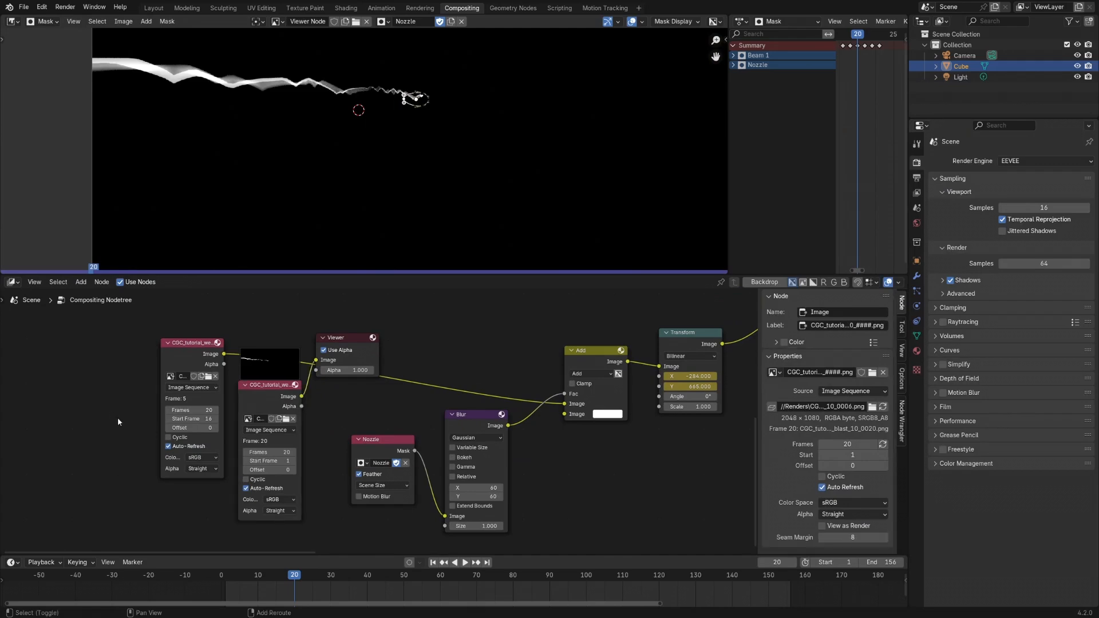
key("shift+a")
mouse_move(112, 411)
left_click(153, 421)
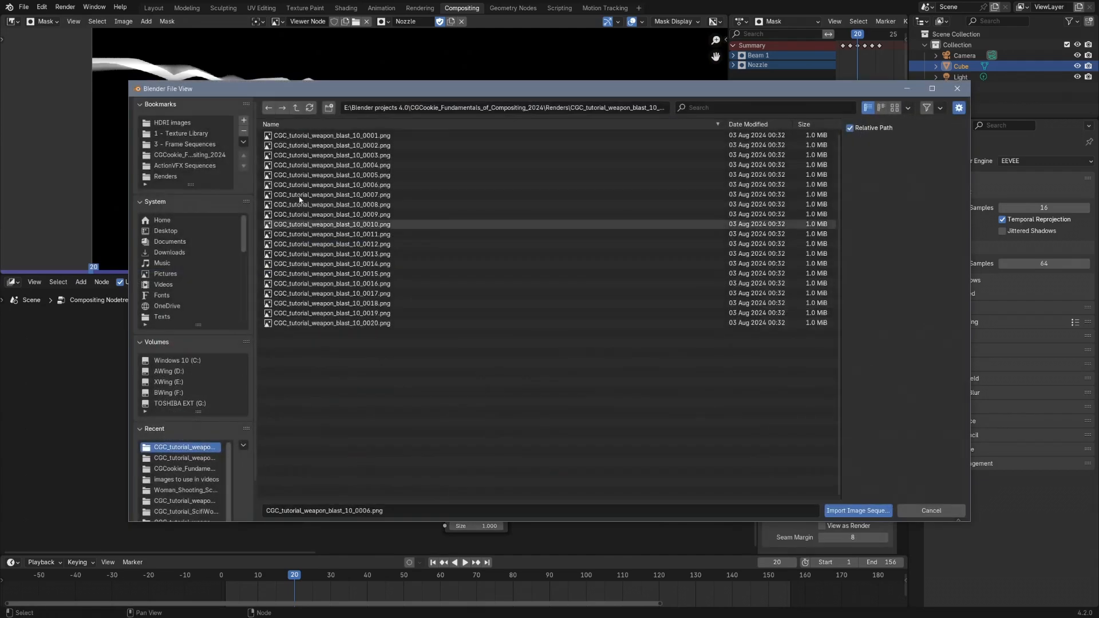
left_click(296, 108)
double_click(321, 285)
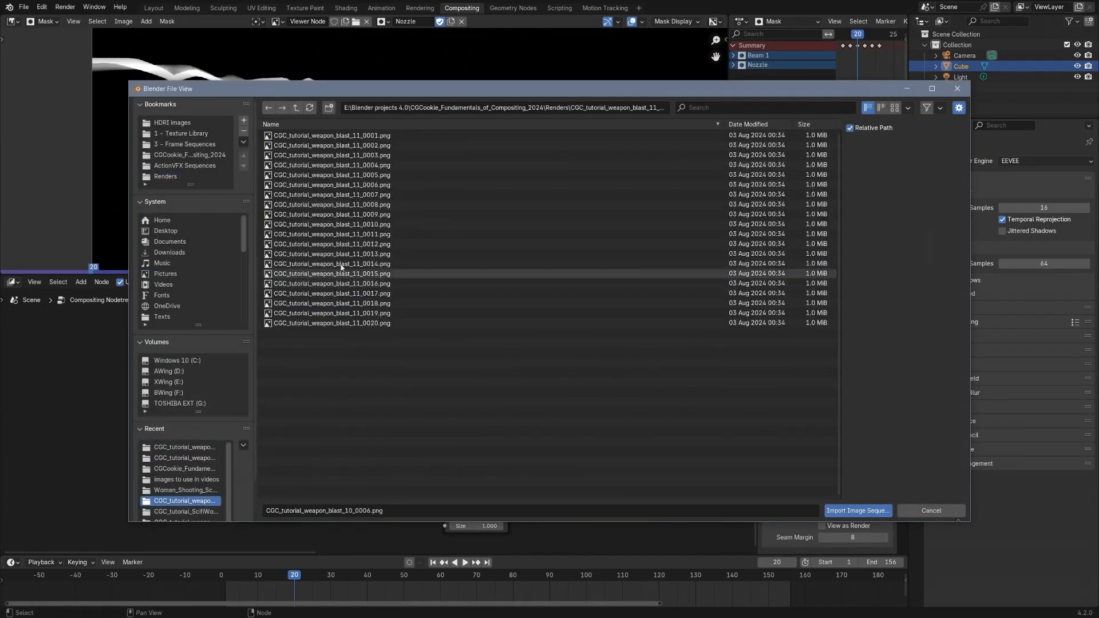
double_click(322, 185)
middle_click_drag(322, 361, 317, 395, "shift")
left_click_drag(364, 291, 167, 437)
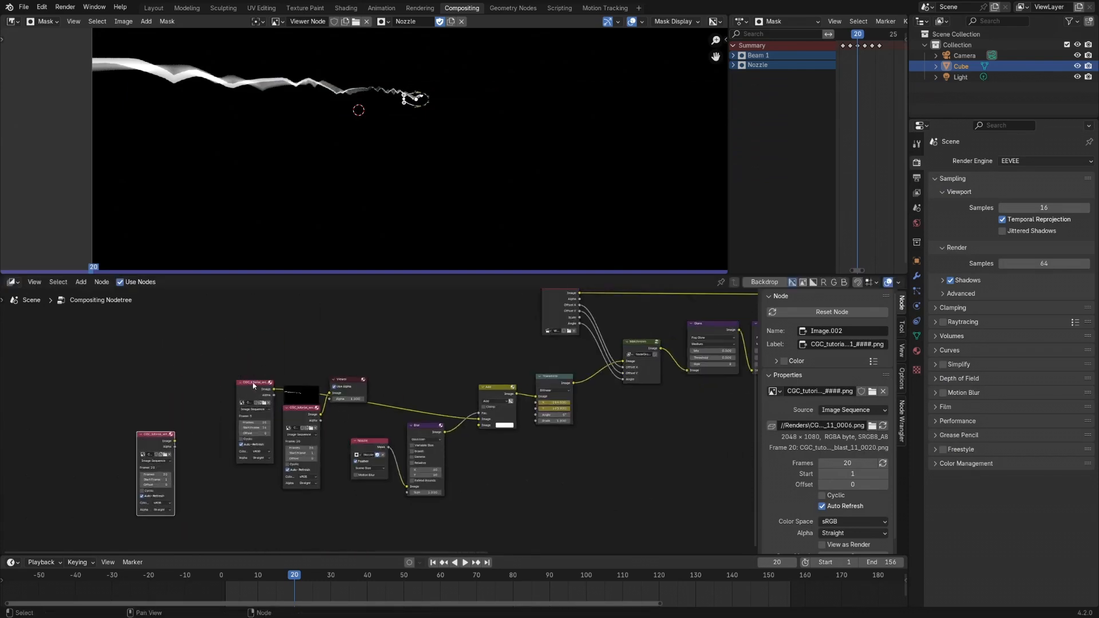
Step: Move the blast_05 and blast_10 sequence nodes and the Viewer node apart to make room for a Mix node
left_click_drag(254, 385, 208, 380)
left_click_drag(301, 408, 262, 421)
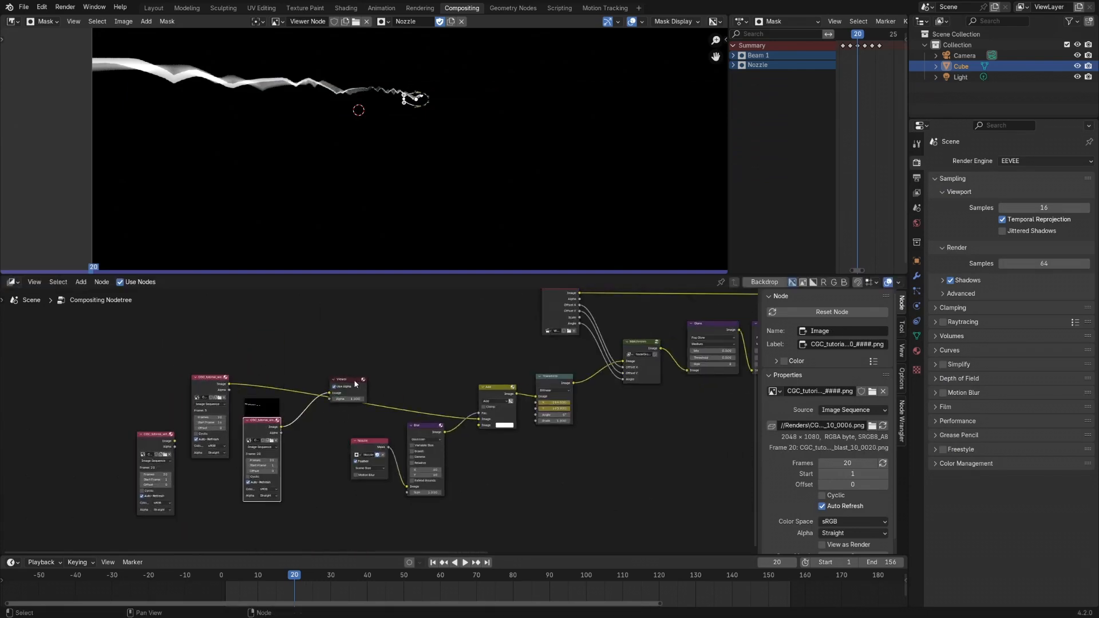
left_click_drag(346, 380, 423, 350)
Step: Duplicate the Add node onto the link from blast_10 to the Viewer and connect the blast_05 image to its free Image input
left_click(496, 392)
key("shift+d")
left_click(372, 392)
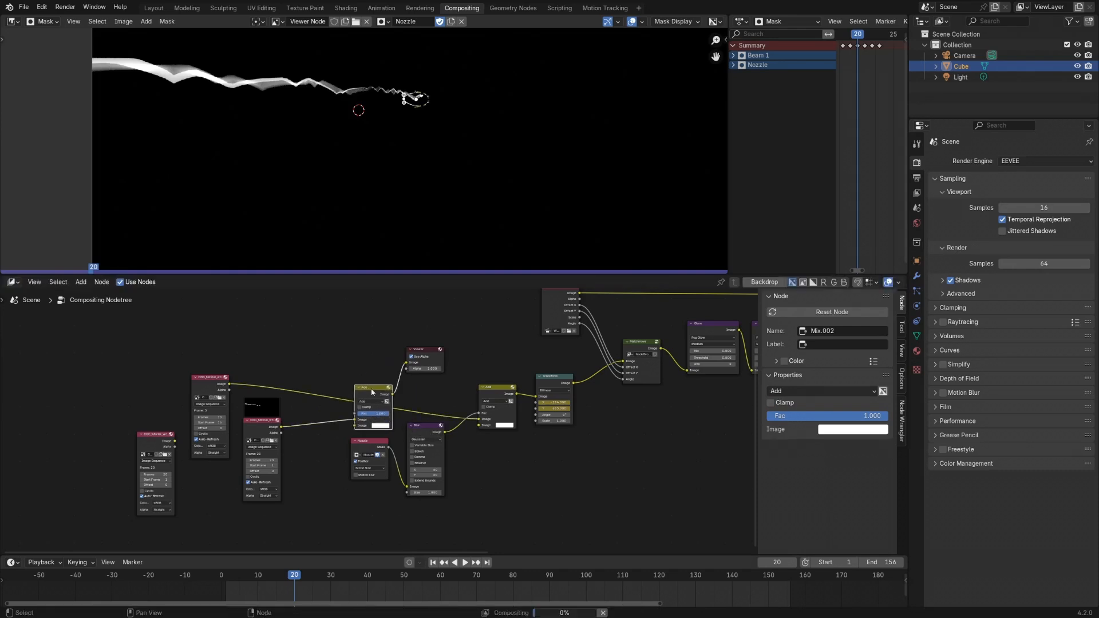
left_click_drag(367, 397, 344, 385)
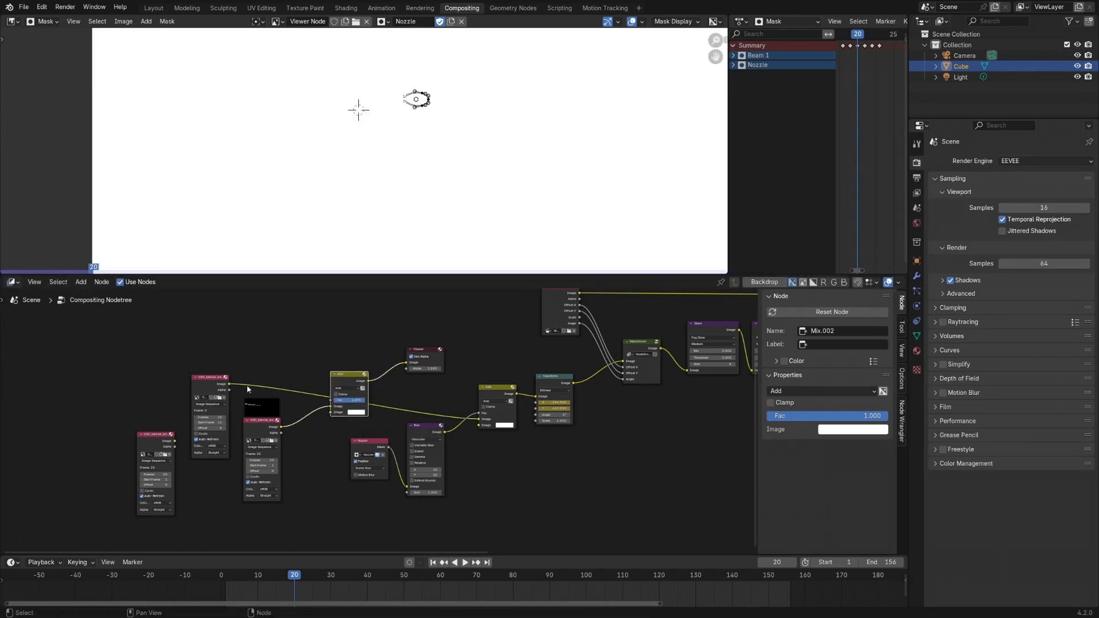
left_click_drag(230, 384, 334, 418)
middle_click_drag(355, 97, 366, 115, "shift")
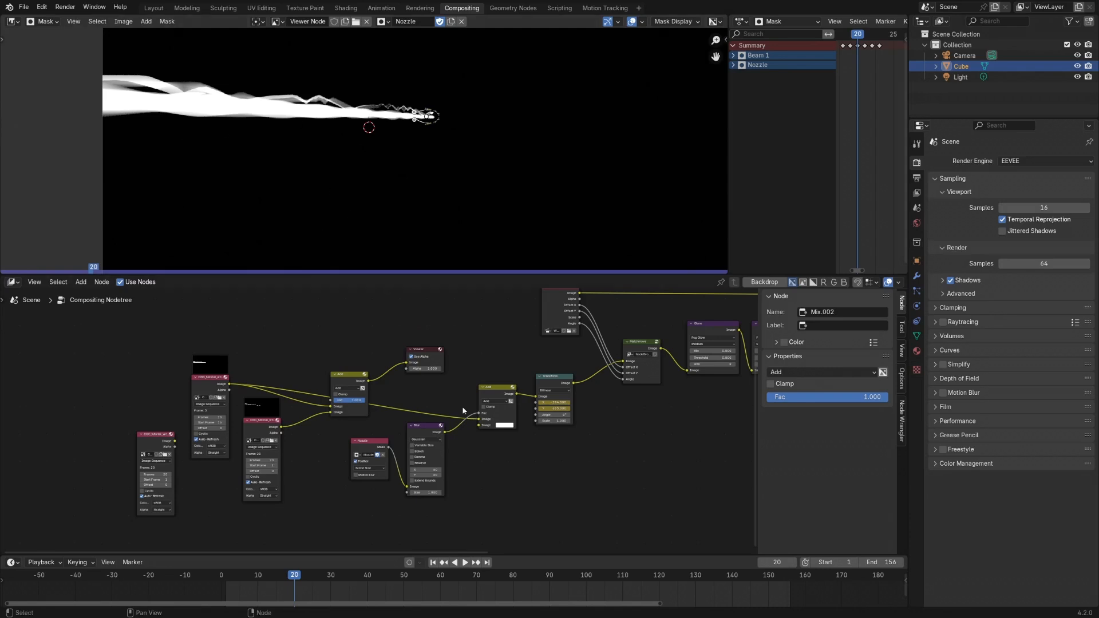
Step: Duplicate the new Add node onto the link from blast_05 to the nozzle Add node, and connect blast_11 to its second Image input
left_click_drag(222, 383, 207, 379)
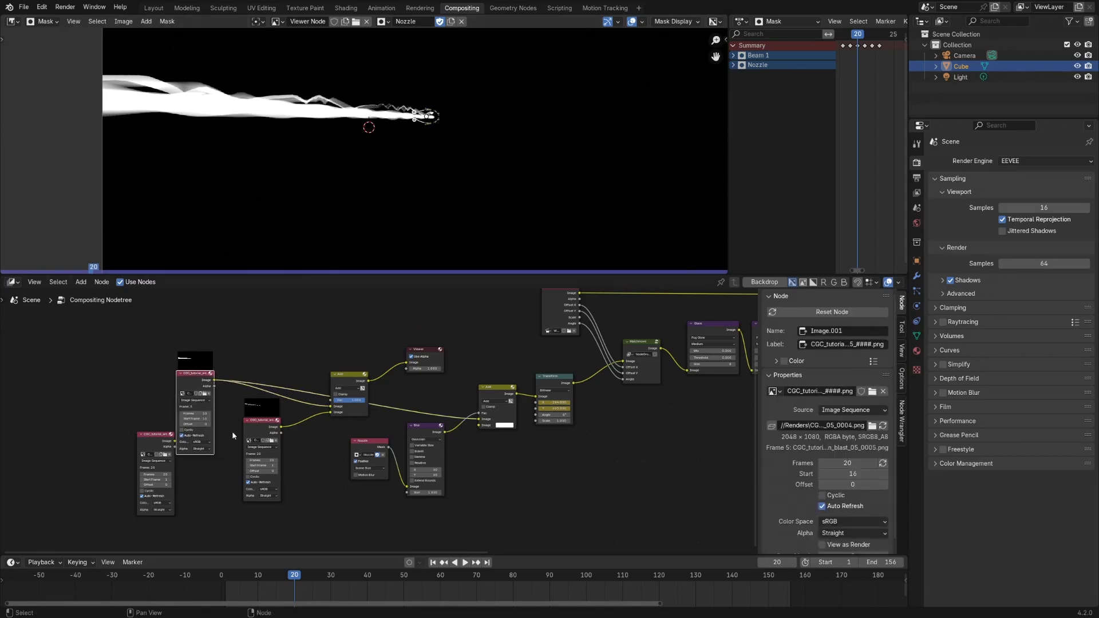
left_click_drag(253, 423, 234, 421)
left_click_drag(356, 378, 315, 371)
key("shift+d")
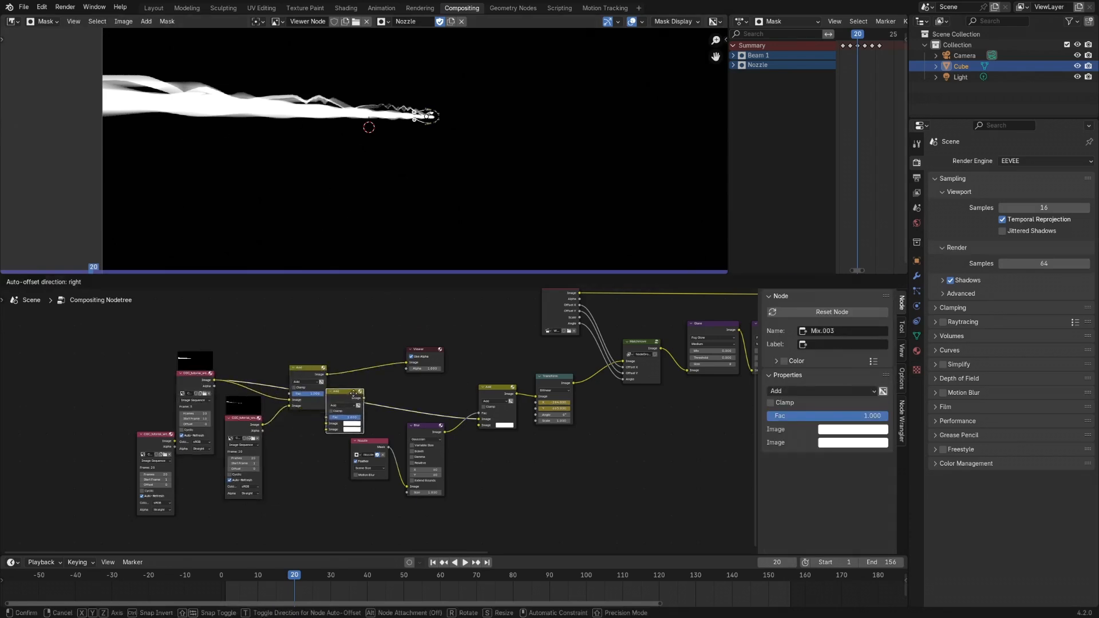
left_click(362, 390)
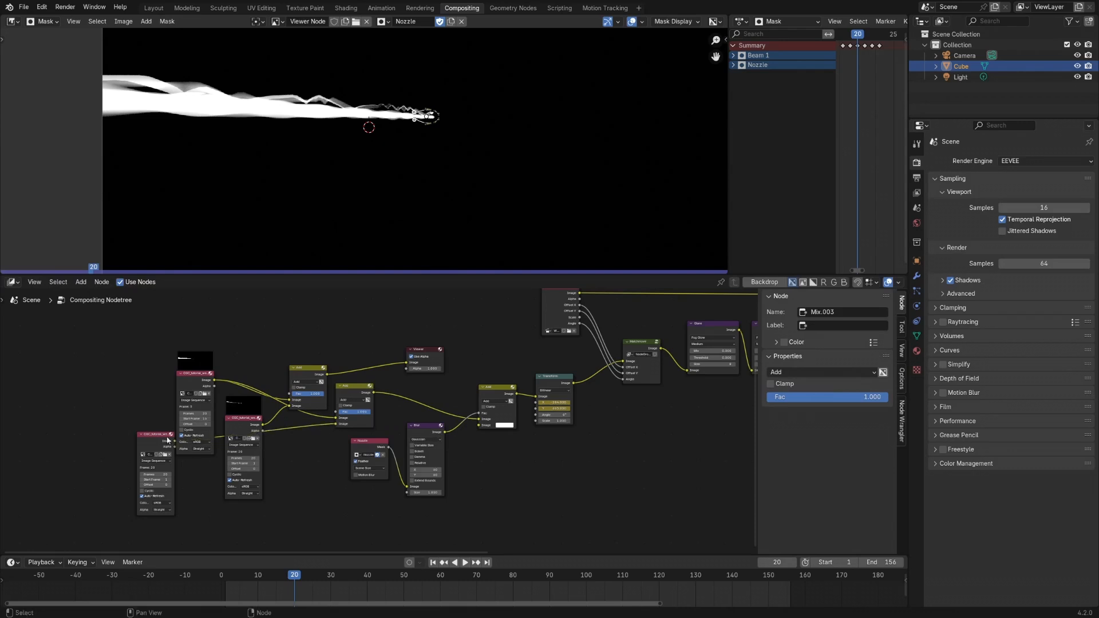
Step: Place the blast_11 node beside the other sequences and connect the first Add node's output to the second Add node's upper Image input
left_click_drag(172, 443, 309, 446)
middle_click_drag(472, 442, 316, 479)
scroll(558, 395, "down", 4)
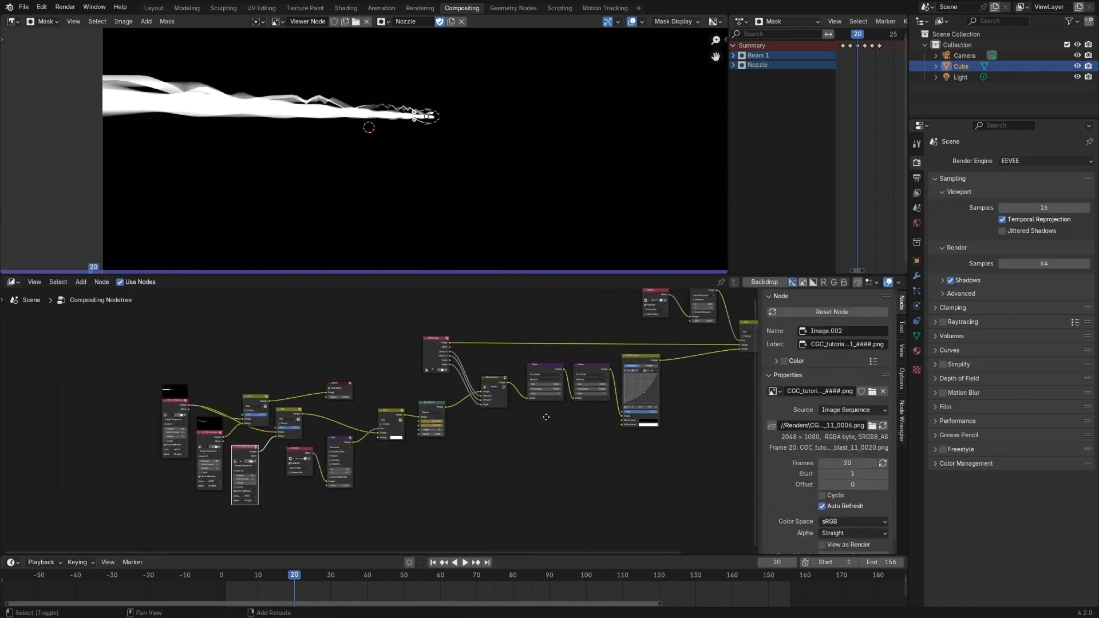
middle_click_drag(544, 415, 511, 418)
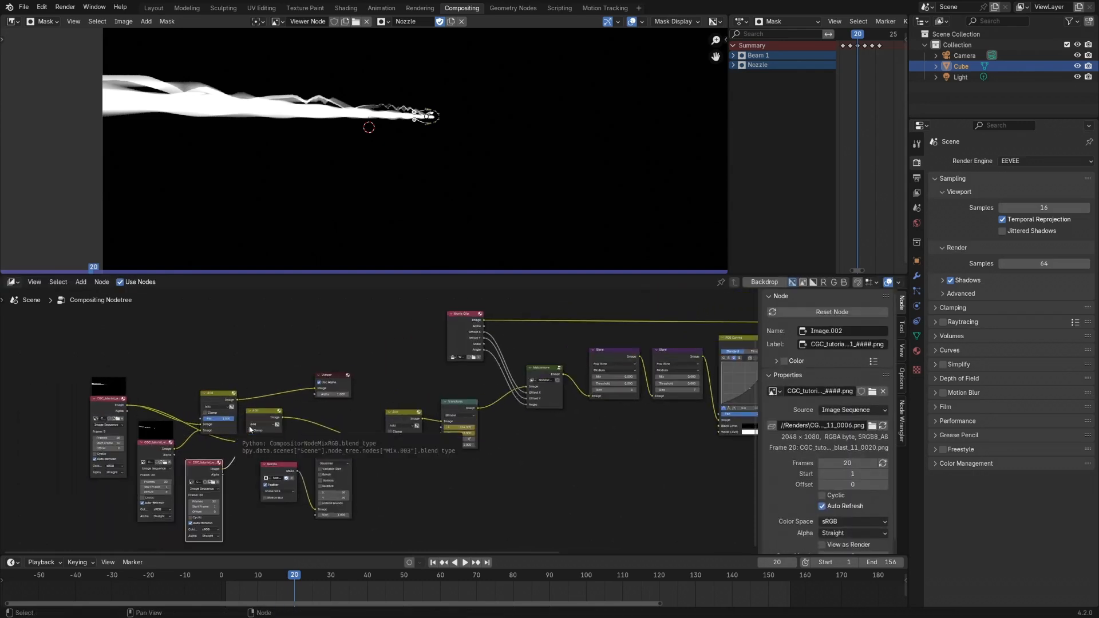
scroll(257, 419, "up", 3)
left_click_drag(271, 411, 266, 434)
left_click(225, 380)
left_click_drag(227, 373, 226, 379)
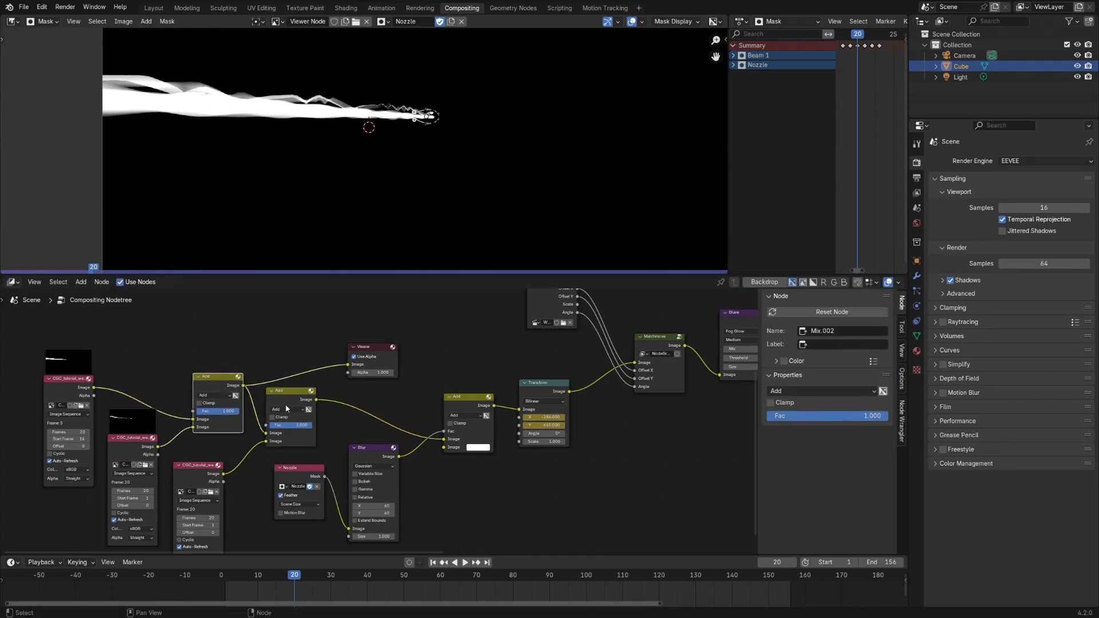
Step: Preview the second Add node's combined blasts and the final Add node over the footage, stepping between frames 20 and 23
left_click(286, 408, "ctrl+shift")
middle_click_drag(292, 408, 230, 403)
scroll(630, 404, "down", 3)
middle_click_drag(658, 404, 285, 449)
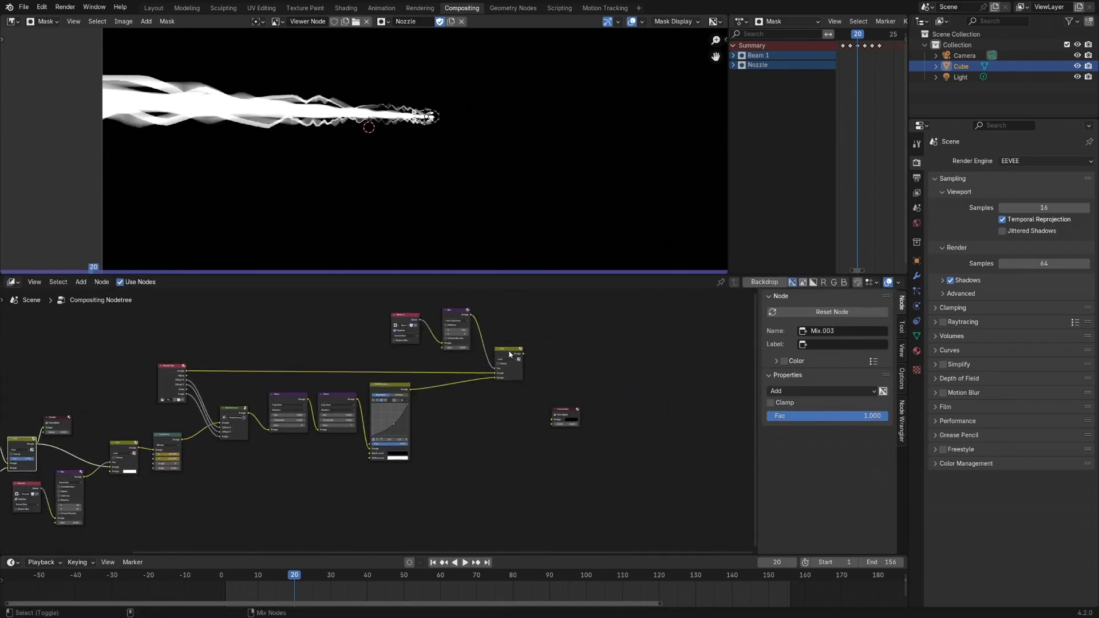
left_click(510, 354, "ctrl+shift")
middle_click_drag(390, 124, 415, 115, "shift")
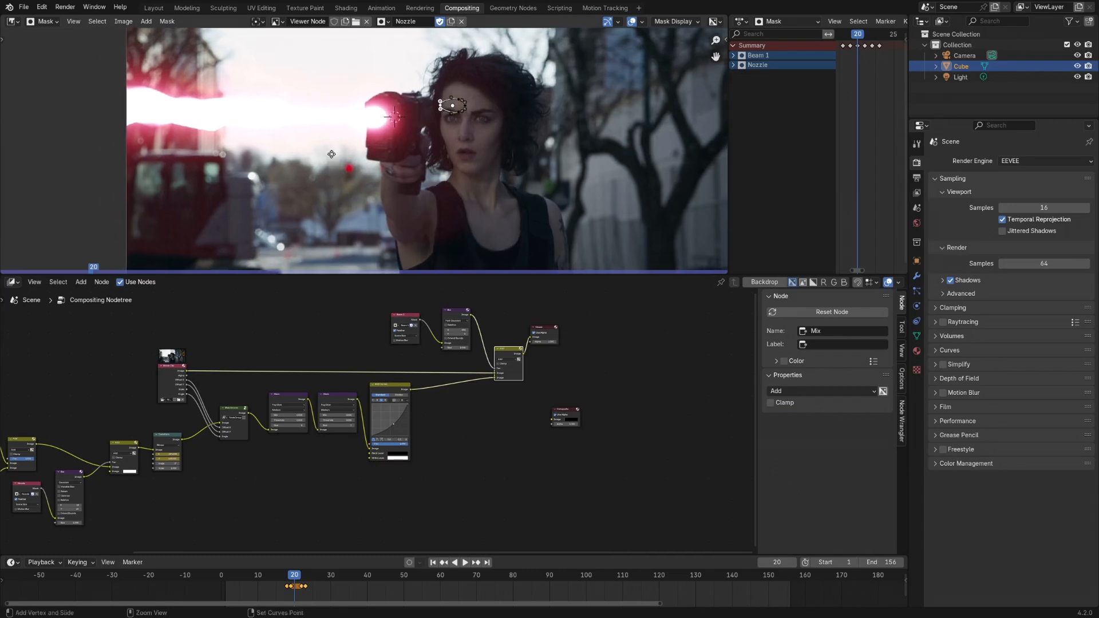
middle_click_drag(340, 162, 339, 154, "ctrl")
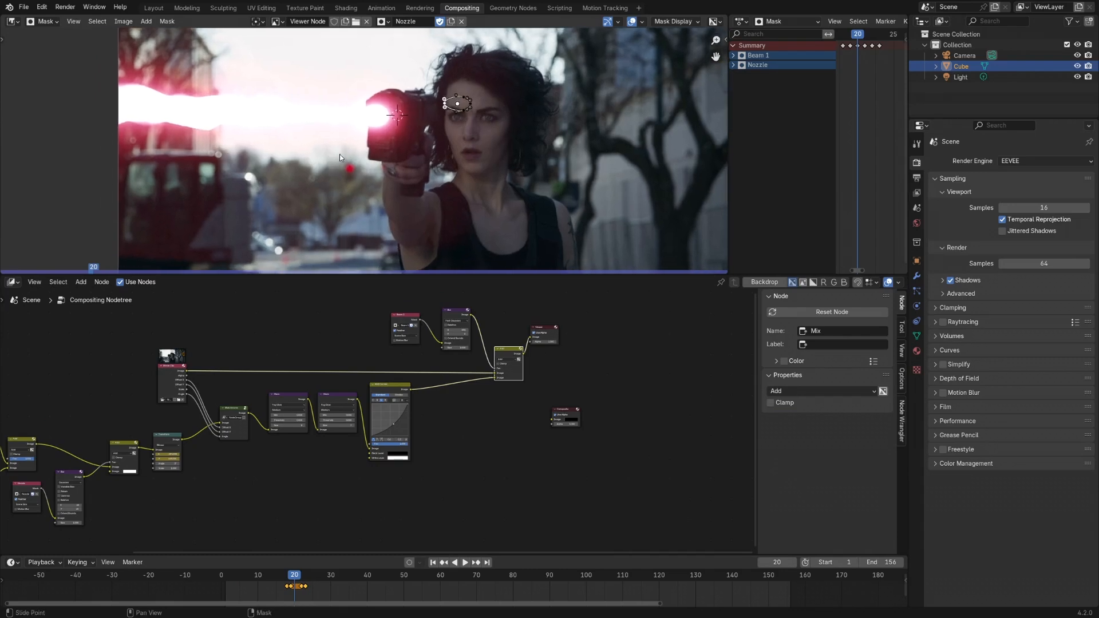
key("Right")
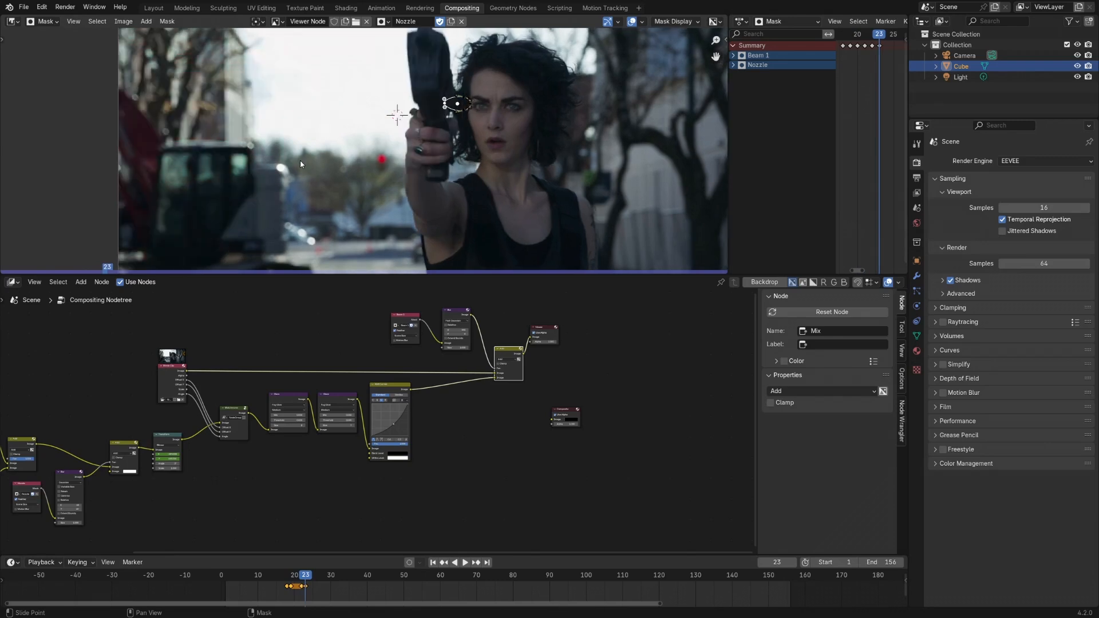
key("Left")
middle_click_drag(88, 470, 333, 453)
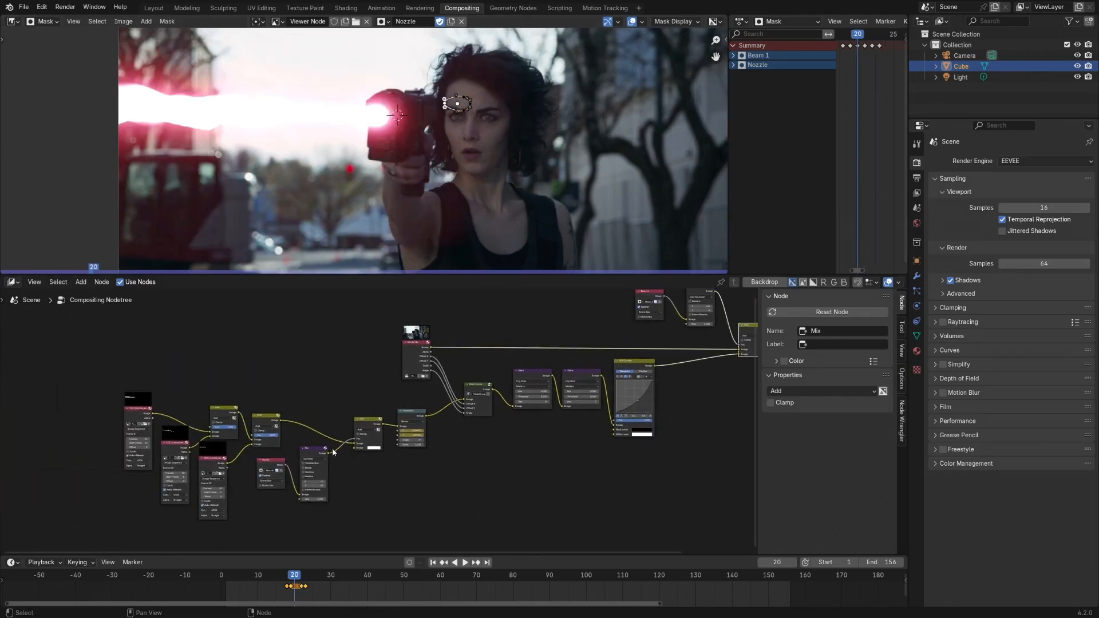
middle_click_drag(431, 176, 381, 178)
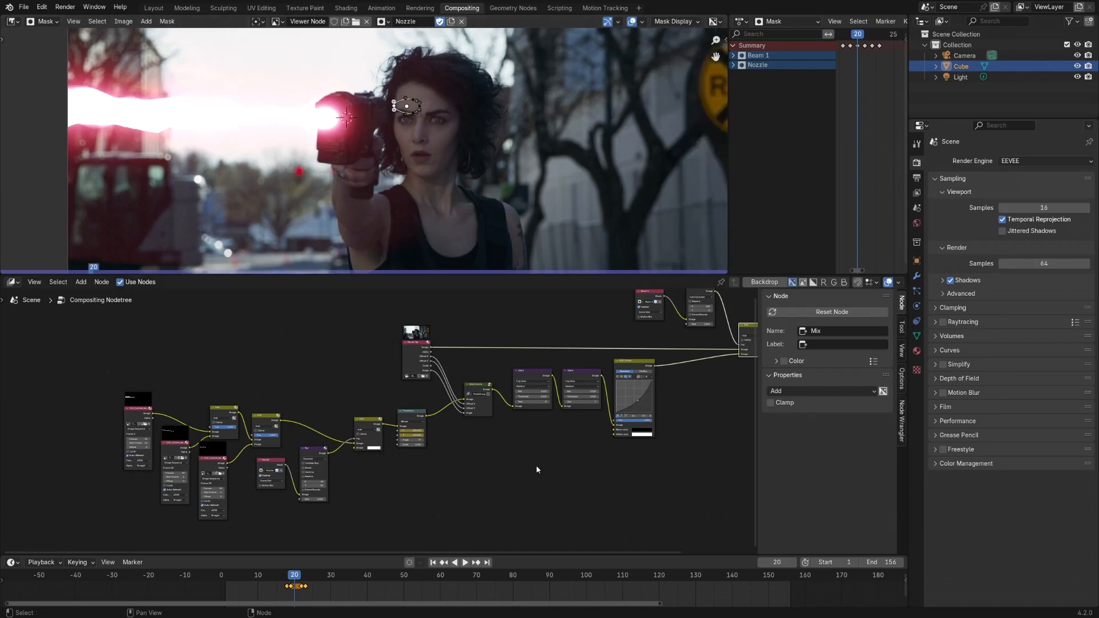
Step: Insert a Hue/Saturation/Value node on the link between the RGB Curves node and the final Add node
middle_click_drag(597, 464, 424, 499)
scroll(493, 467, "up", 8)
key("shift+a")
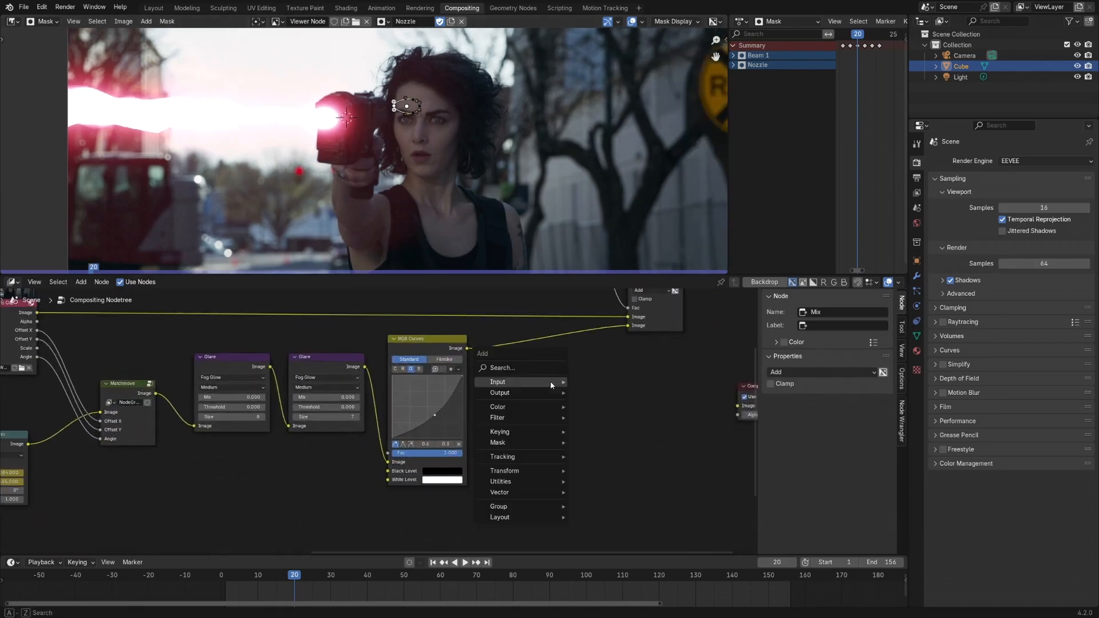
mouse_move(535, 407)
mouse_move(602, 408)
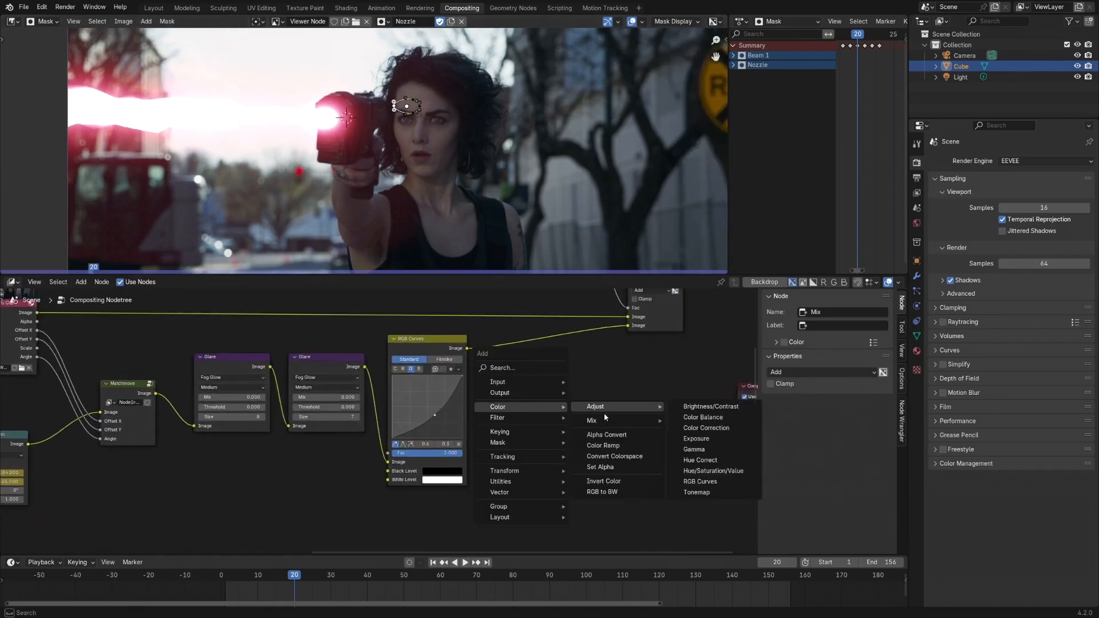
left_click(710, 472)
left_click(533, 392)
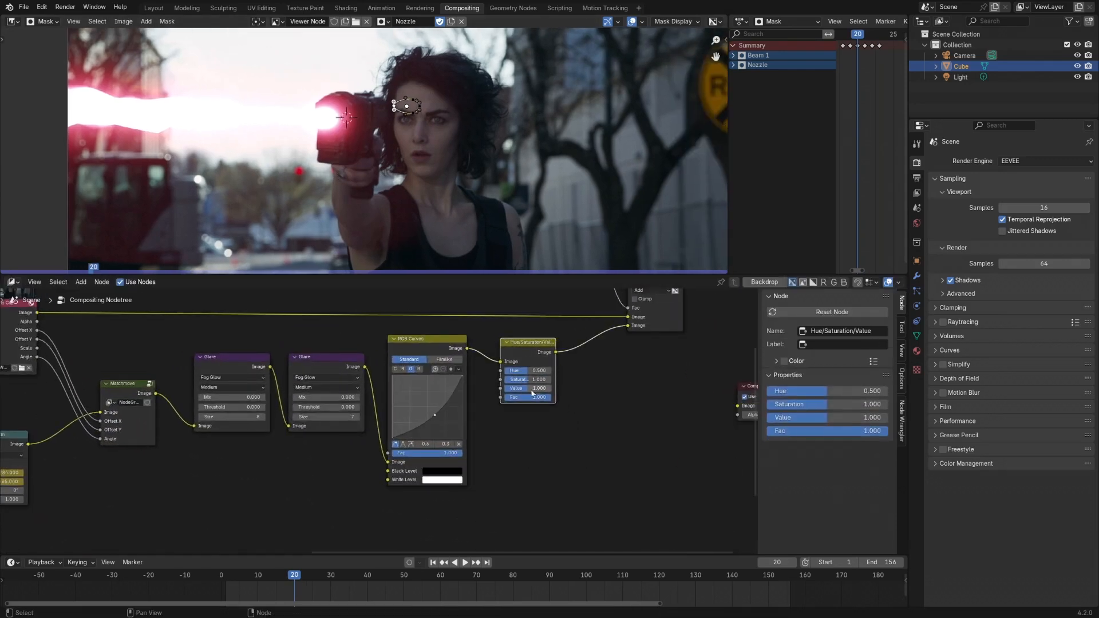
Step: Try a hue of 0.493 and a value of 1.010 on the Hue/Saturation/Value node, and delete the node while keeping its link
left_click(575, 377)
scroll(532, 385, "up", 1, "ctrl")
scroll(532, 385, "up", 6)
mouse_move(519, 363)
left_mouse_down()
mouse_move(538, 362)
mouse_move(512, 362)
mouse_move(523, 363)
left_mouse_up()
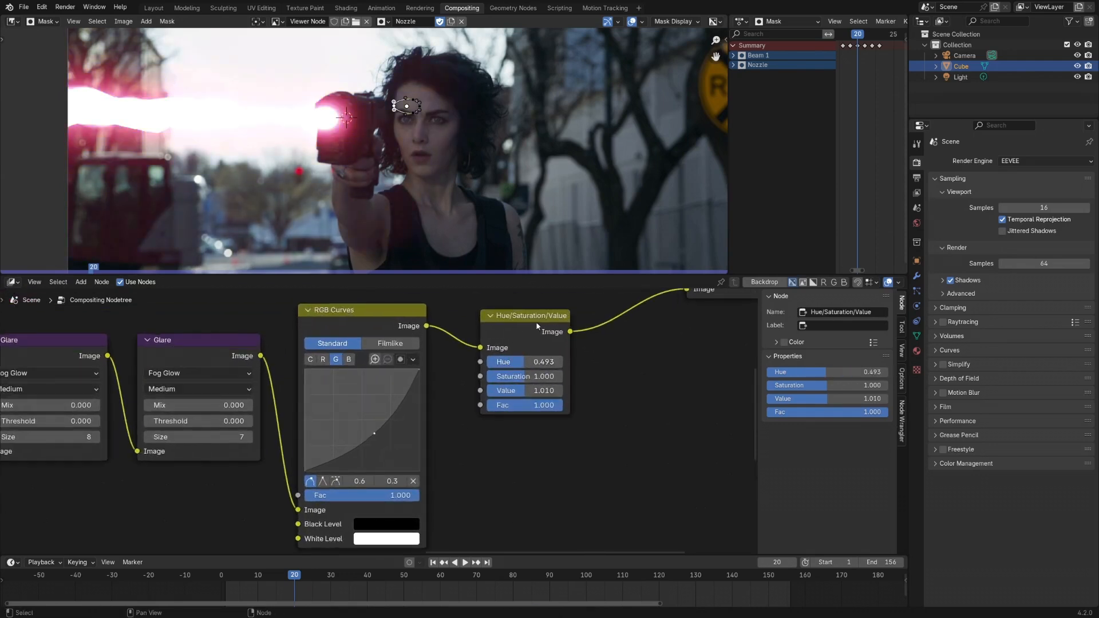
left_click(537, 314)
key("ctrl+x")
scroll(528, 372, "down", 10)
middle_click_drag(484, 367, 518, 423)
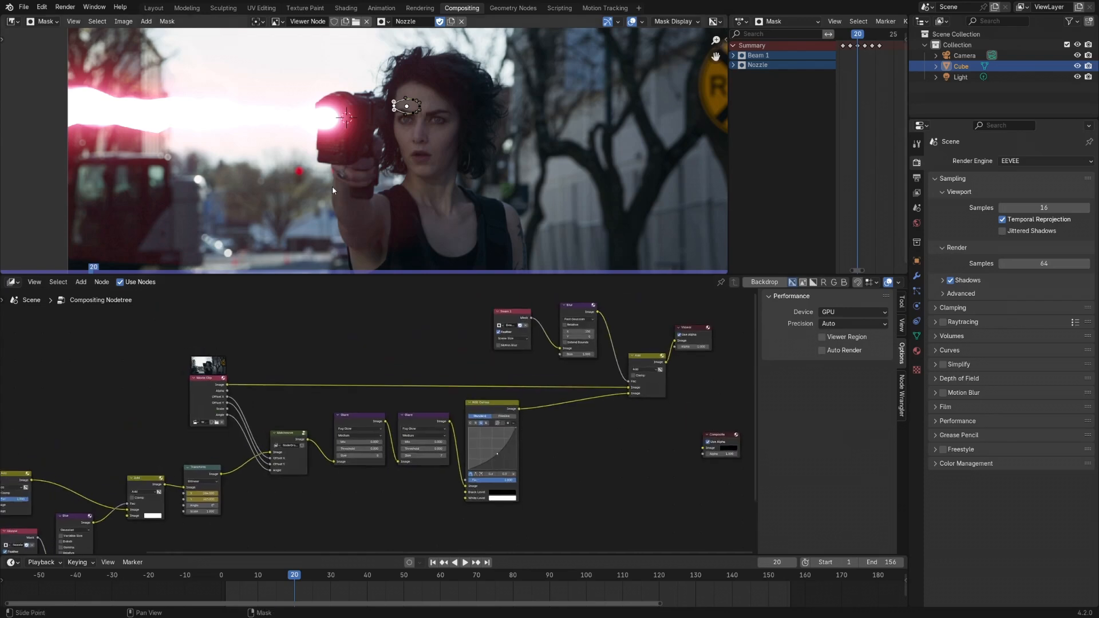
Step: Switch the image editor from Mask mode to View mode
middle_click_drag(331, 123, 310, 128, "ctrl")
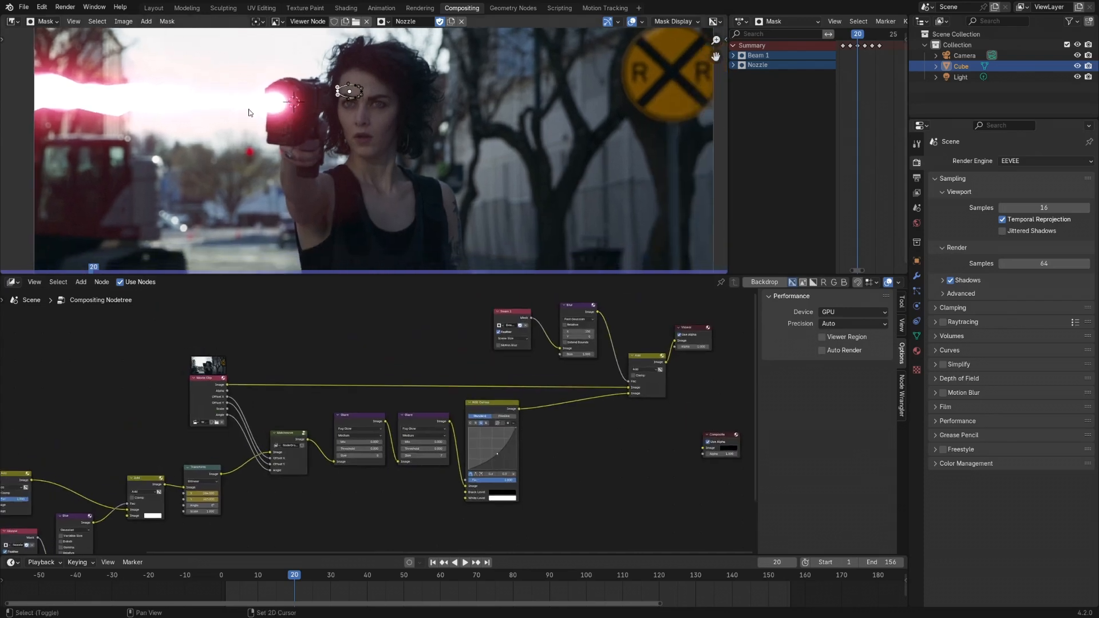
left_click(43, 22)
left_click(48, 49)
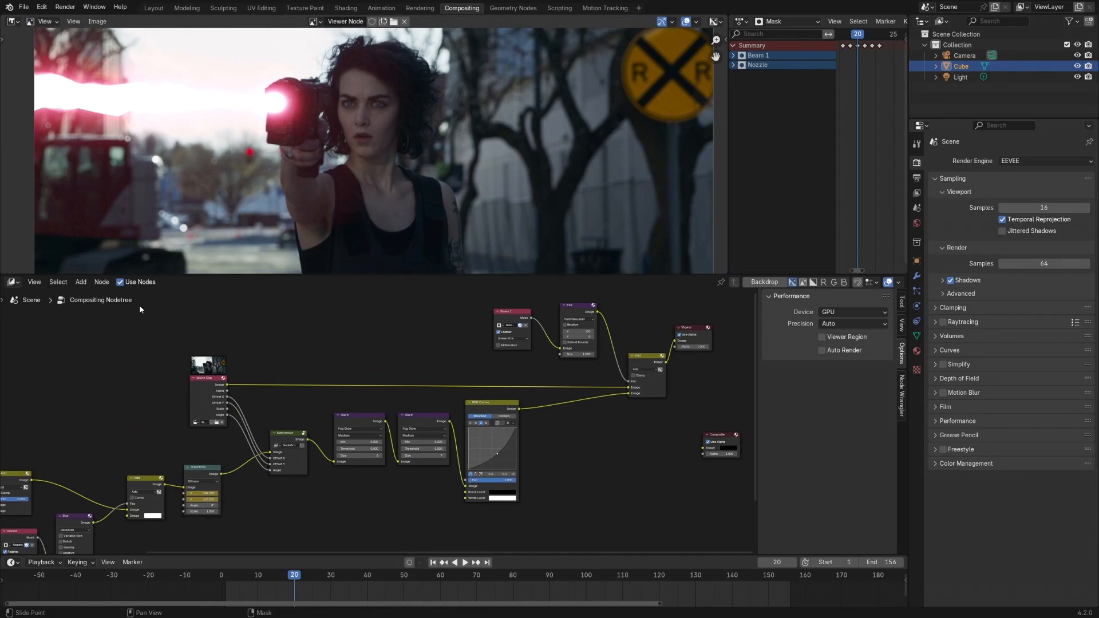
Step: Add an Ellipse Mask node above the Movie Clip node and connect its mask to the Viewer
middle_click_drag(118, 445, 304, 341, "shift")
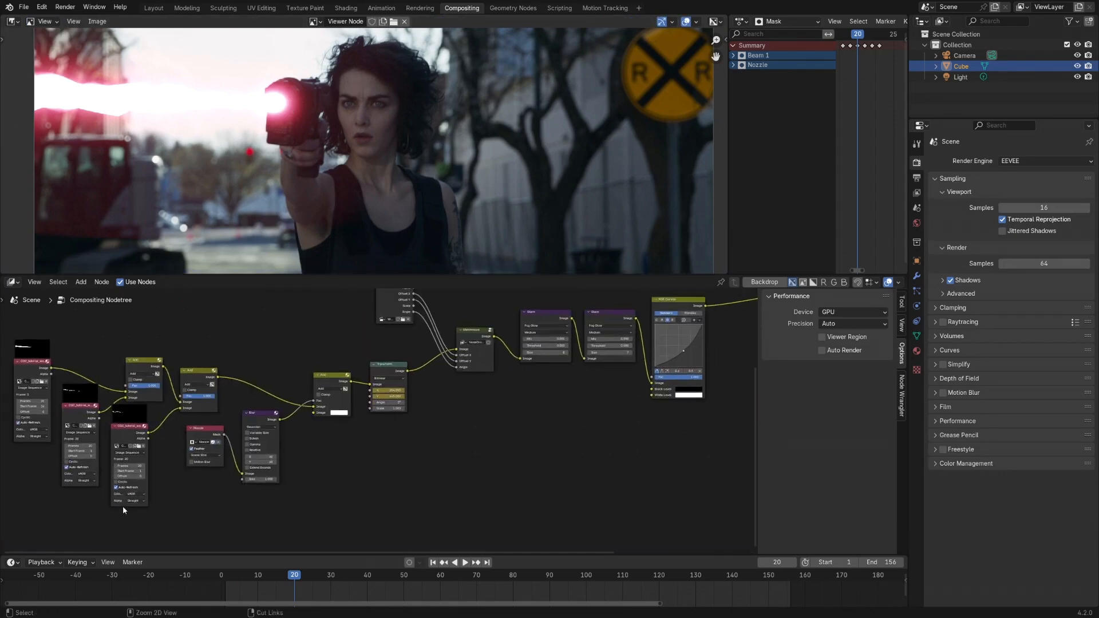
middle_click_drag(123, 506, 191, 415, "ctrl")
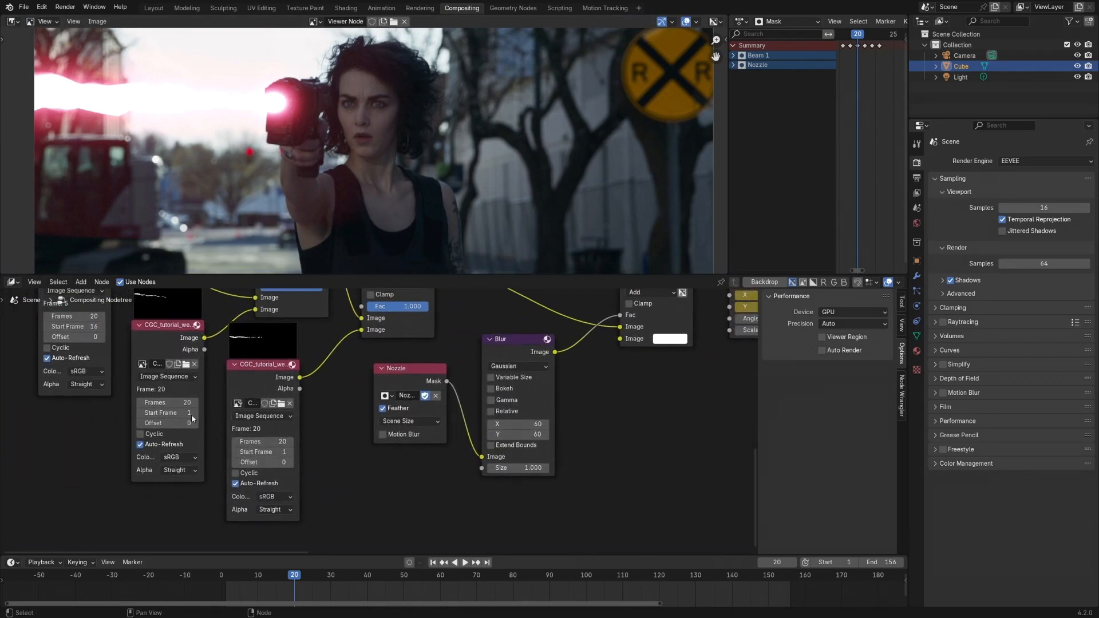
middle_click_drag(478, 377, 324, 498, "shift")
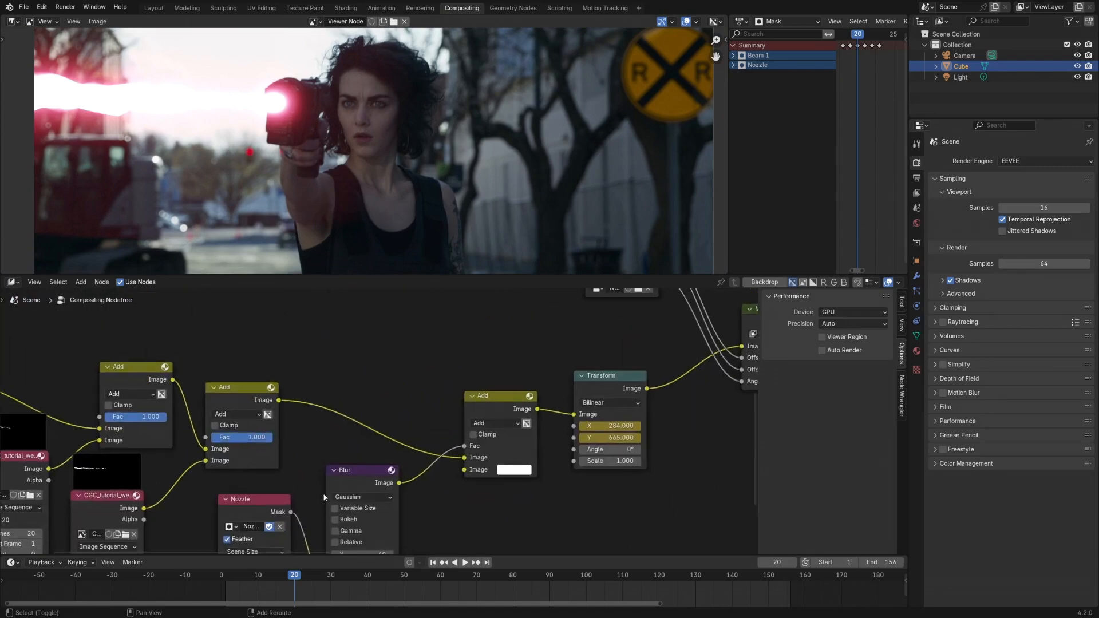
middle_click_drag(397, 382, 388, 451, "ctrl")
middle_click_drag(449, 381, 184, 518, "shift")
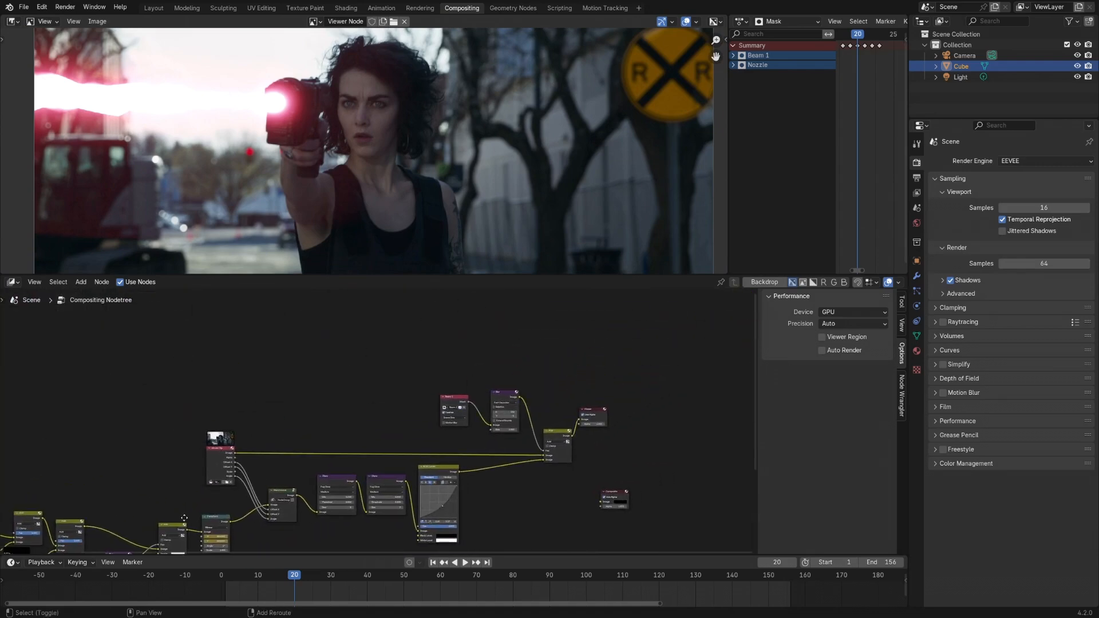
key("shift+a")
mouse_move(256, 421)
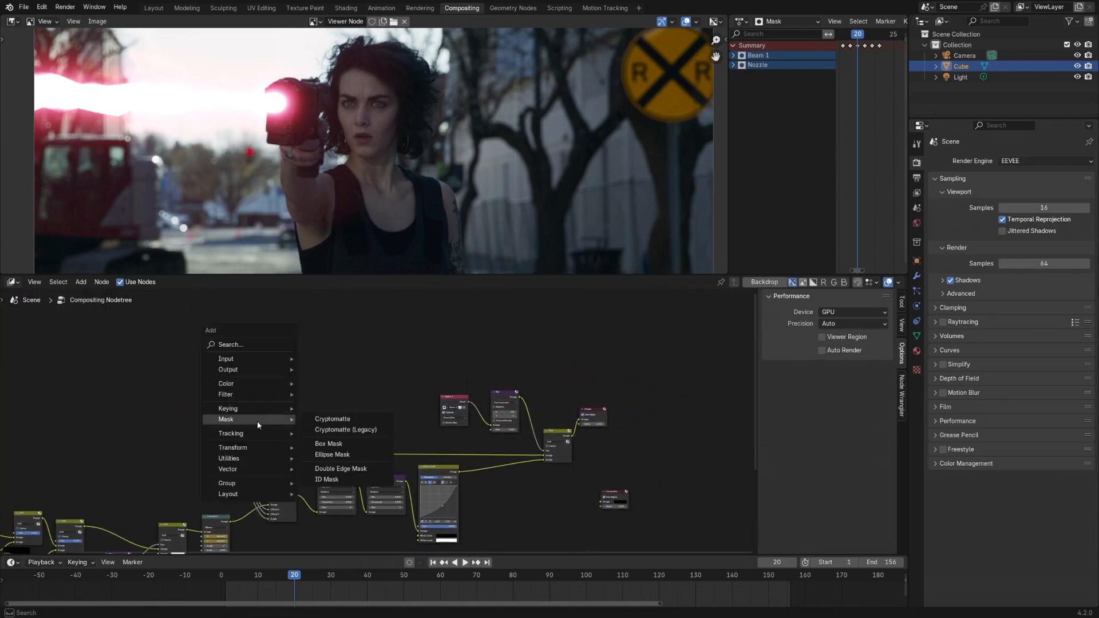
left_click(324, 451)
left_click(263, 353)
left_click(294, 369, "ctrl+shift")
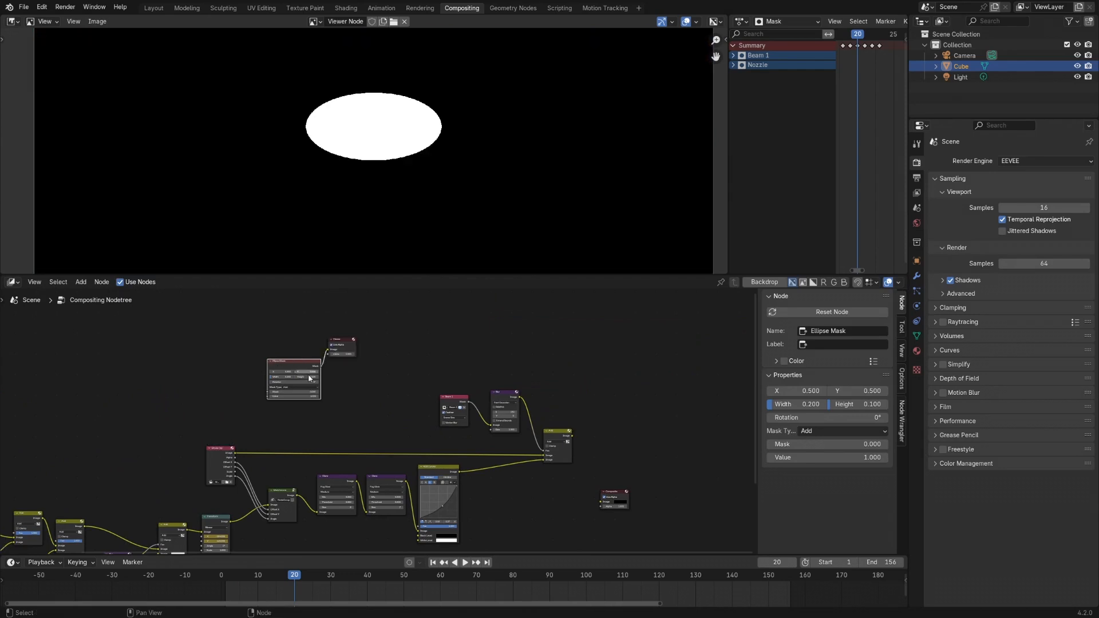
Step: Set the ellipse mask's X position to 0.360, its width to 0.533 and its height to 0.340
scroll(269, 376, "up", 4)
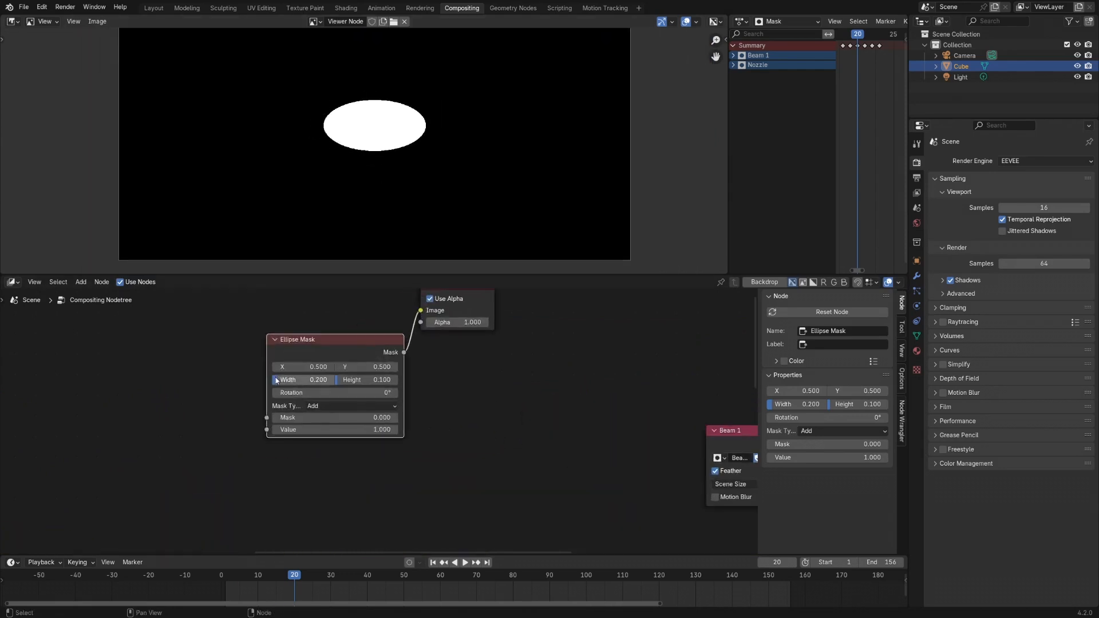
mouse_move(304, 367)
left_mouse_down()
mouse_move(260, 367)
mouse_move(283, 384)
mouse_move(359, 380)
mouse_move(304, 381)
left_mouse_up()
middle_click_drag(376, 206, 374, 201)
middle_click_drag(495, 400, 434, 429)
scroll(421, 433, "down", 5)
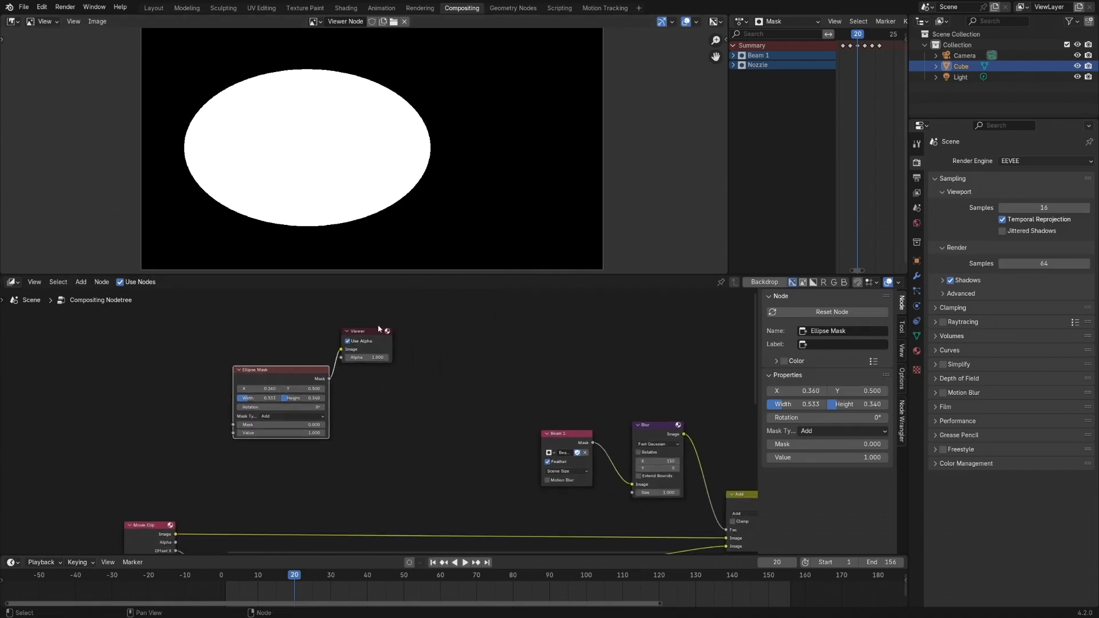
Step: Move the Viewer node aside and insert a Blur node on the link from the Ellipse Mask to the Viewer
left_click_drag(378, 329, 479, 320)
key("shift+a")
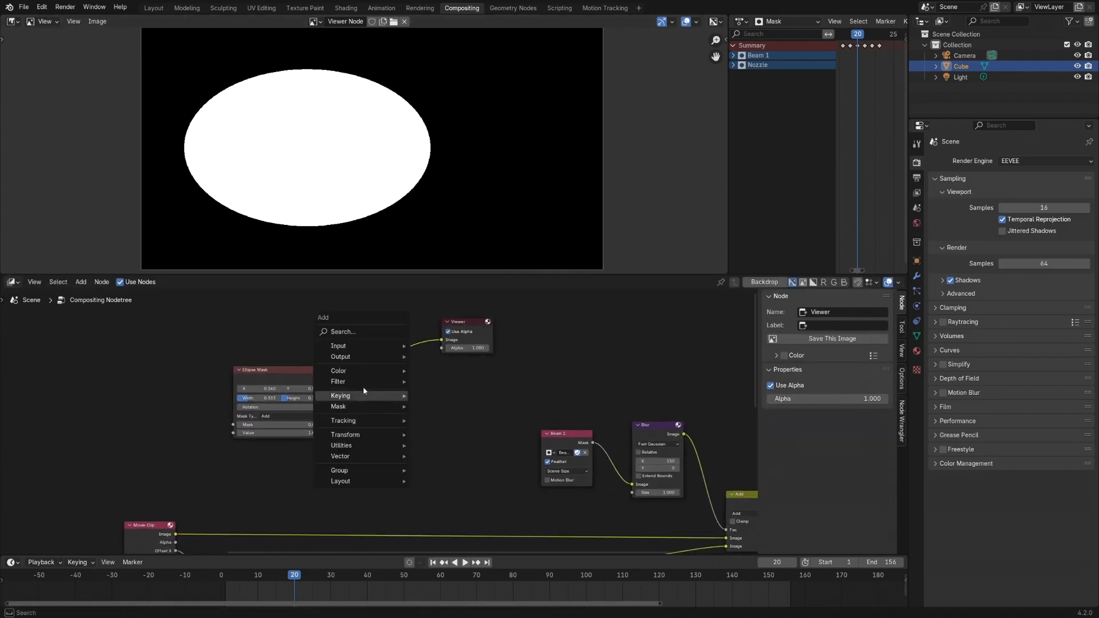
mouse_move(358, 381)
mouse_move(435, 380)
left_click(560, 394)
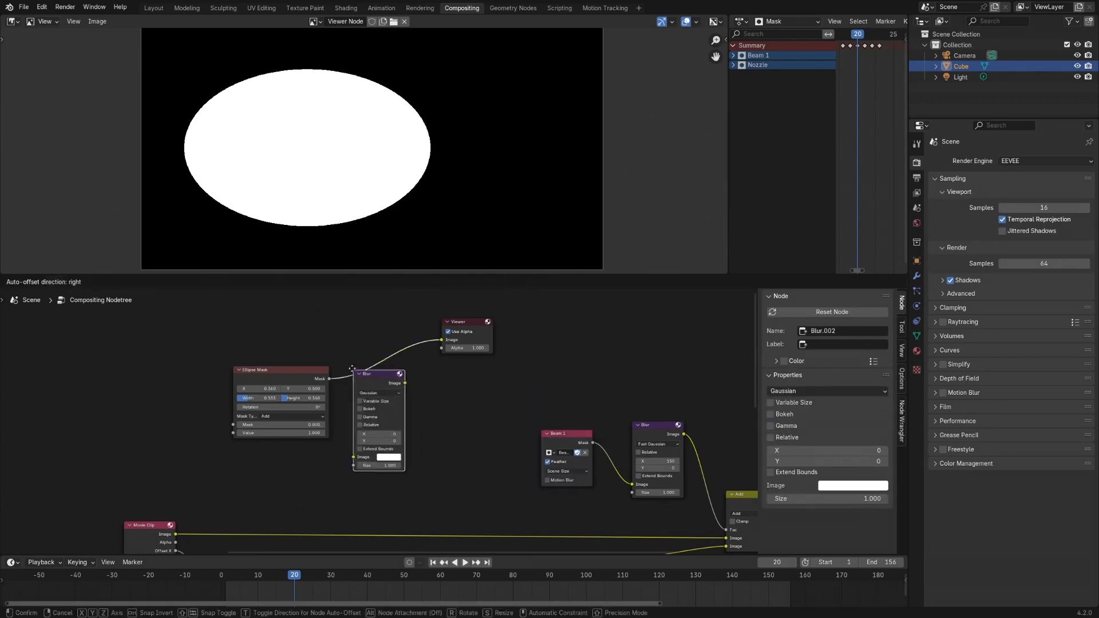
left_click(352, 368)
Step: Set the new Blur node's X and Y sizes to 300
scroll(386, 417, "up", 3)
left_click(372, 404)
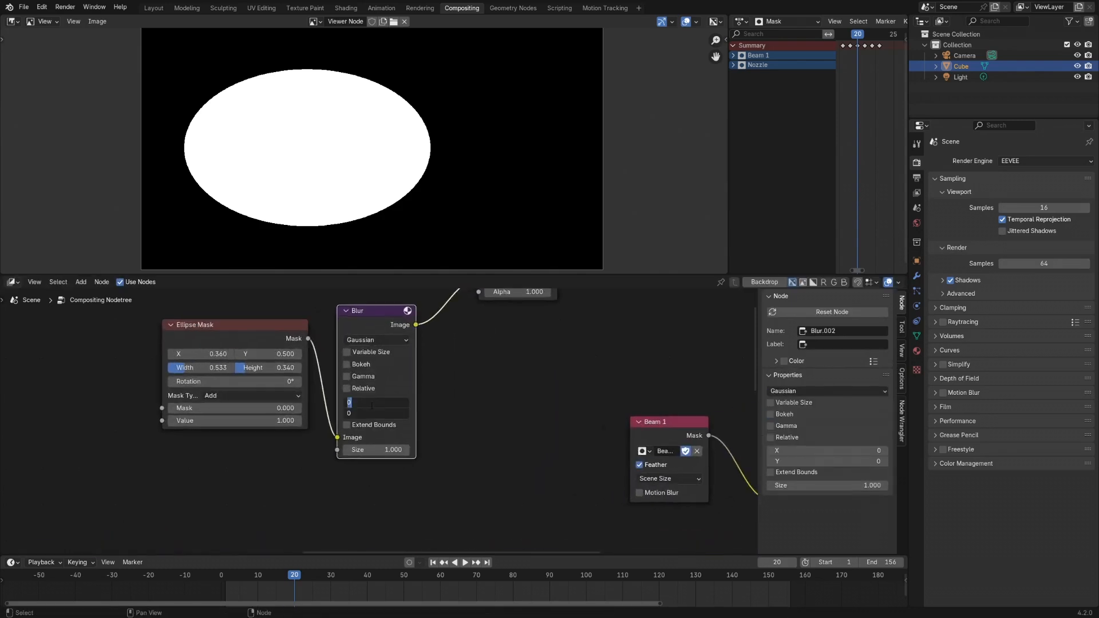
type("300")
key("Return")
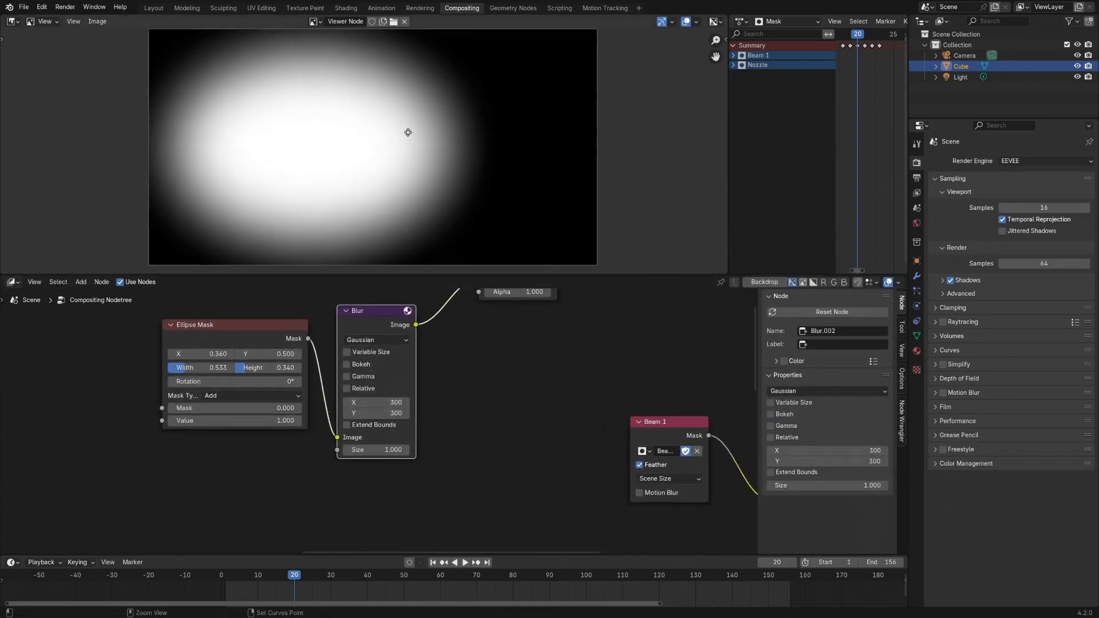
scroll(405, 142, "down", 1)
Step: Move the Viewer node further away and insert a duplicate of the second Fog Glow Glare node between the Blur and the Viewer
middle_click_drag(489, 343, 390, 407)
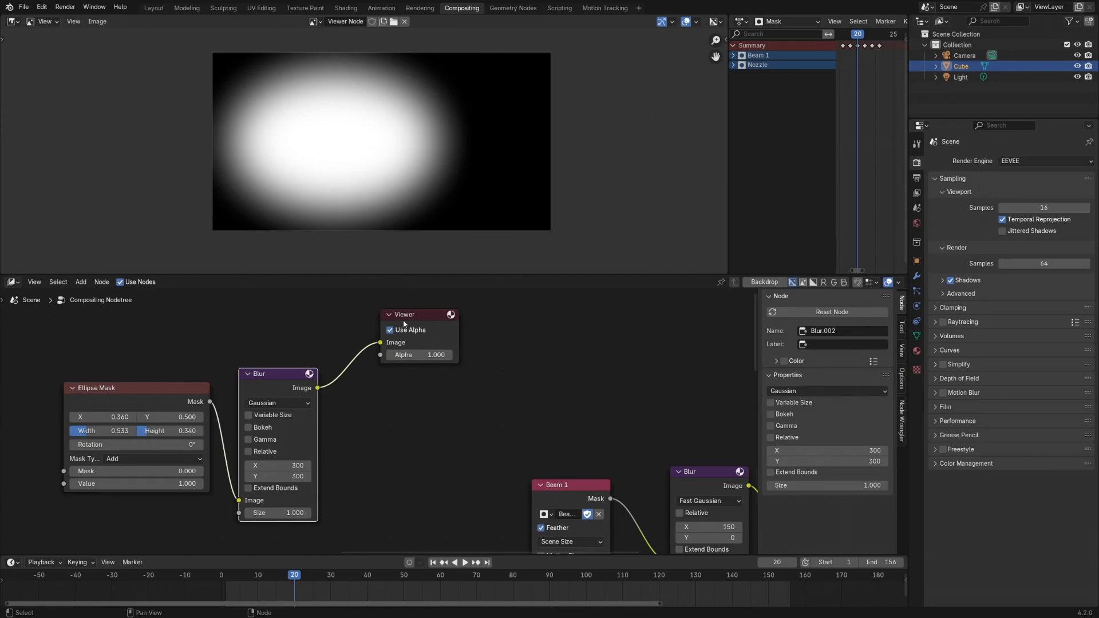
left_click_drag(405, 315, 604, 326)
middle_click_drag(418, 433, 372, 442, "shift")
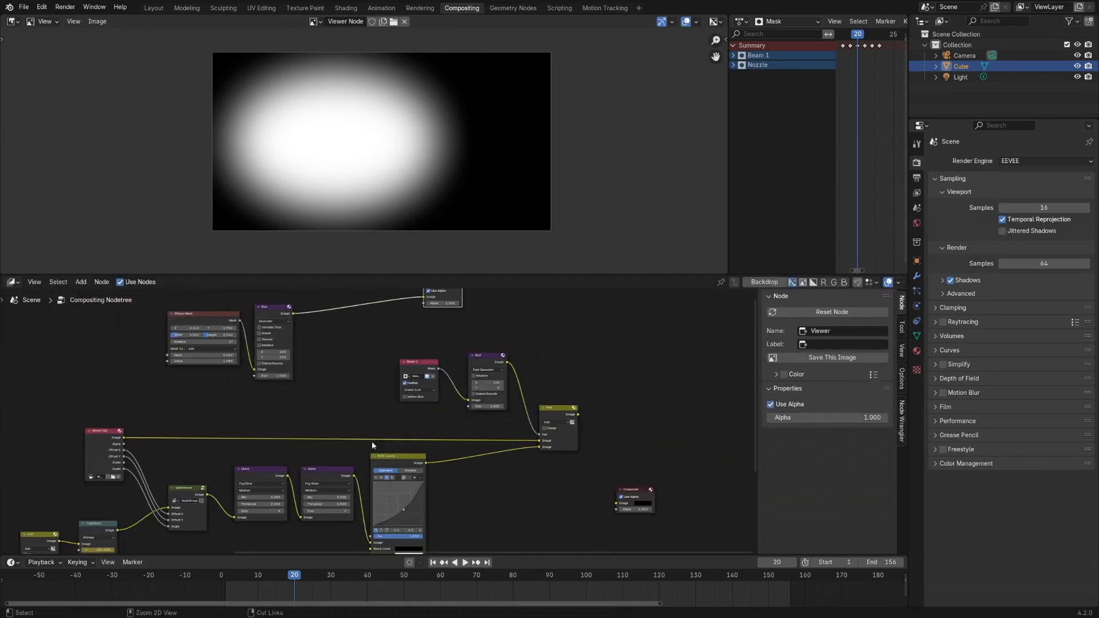
left_click(313, 476)
key("shift+d")
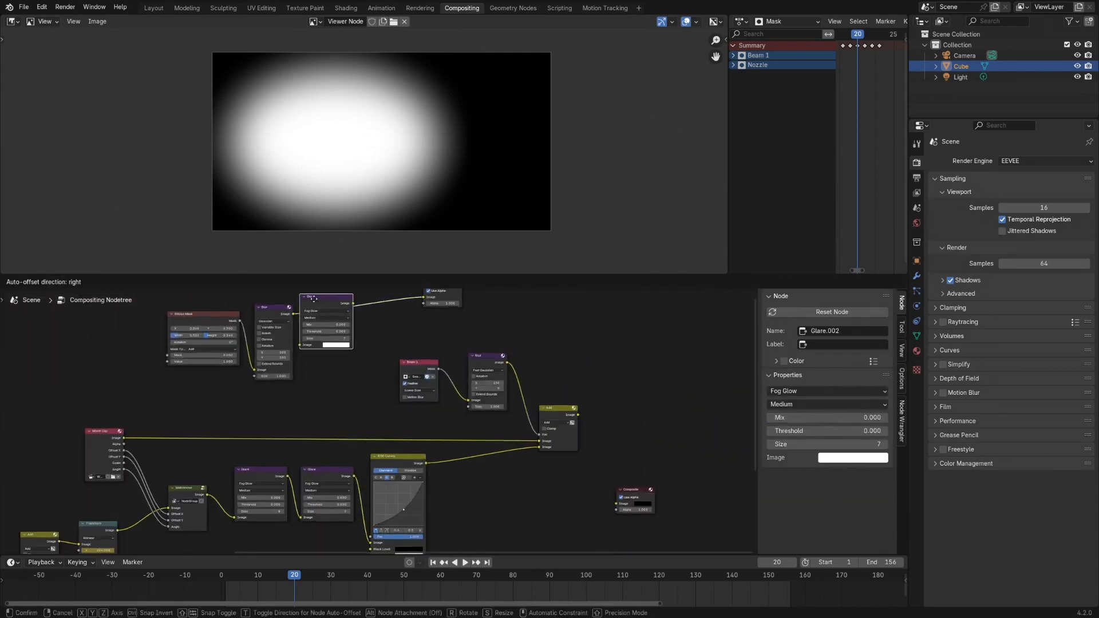
left_click(340, 364)
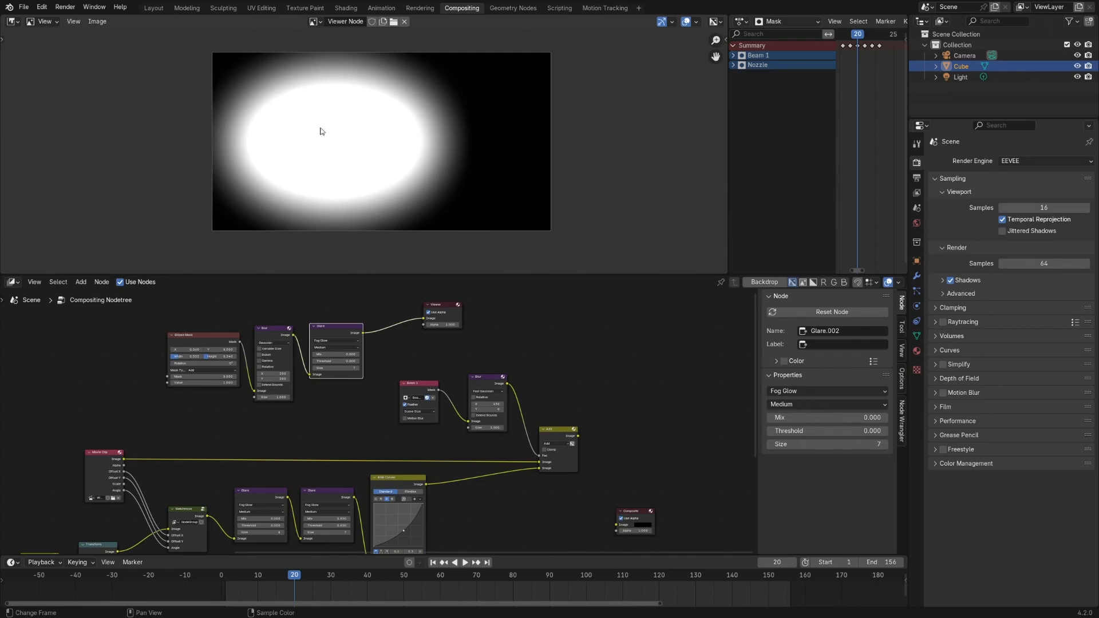
Step: Reposition the Ellipse Mask, Blur and Glare nodes as a group and nudge the Viewer node away from them
middle_click_drag(279, 352, 303, 365, "shift")
left_click_drag(245, 325, 401, 392)
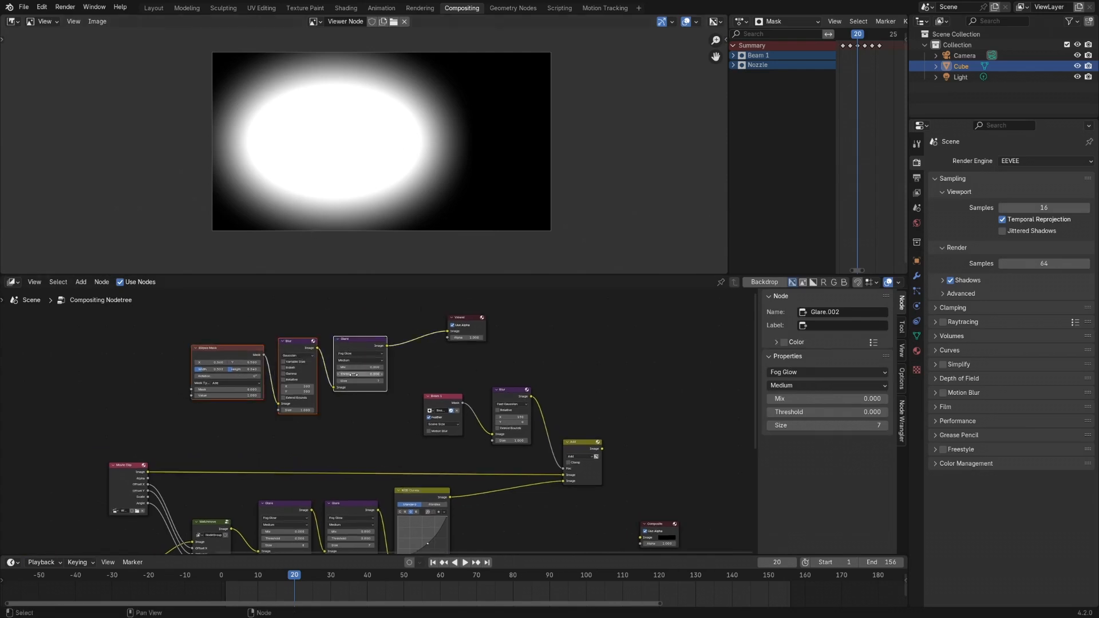
key("g")
left_click(301, 348)
left_click_drag(471, 330, 477, 331)
middle_click_drag(356, 356, 372, 375)
scroll(401, 191, "up", 1)
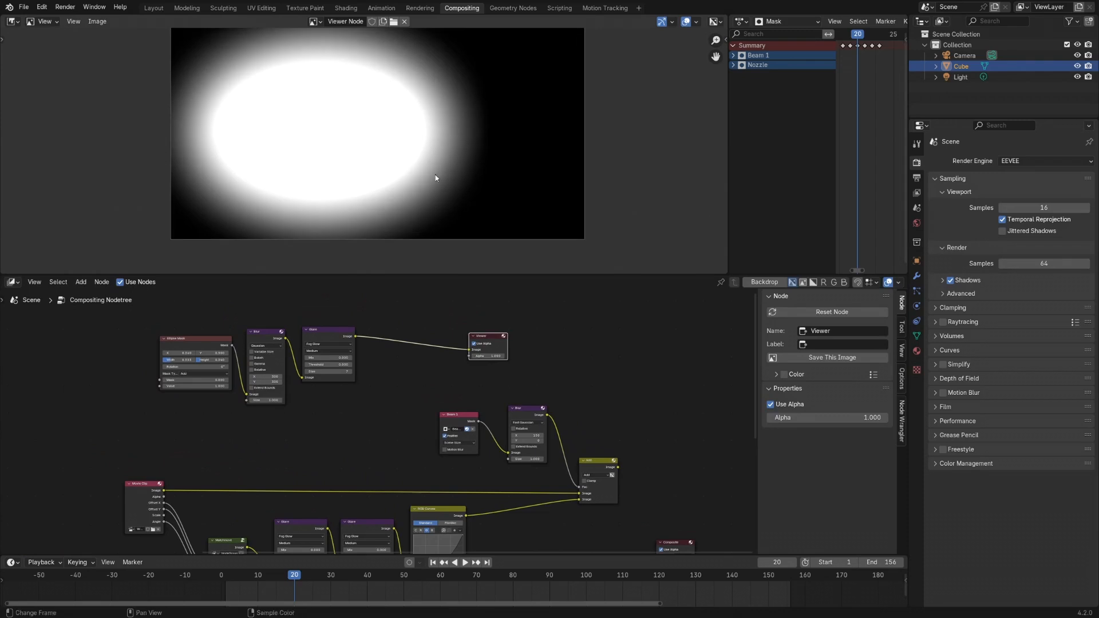
Step: Move the Movie Clip node away from the beam nodes and insert a Color Balance node on its image link to the final Add node
middle_click_drag(330, 448, 409, 382)
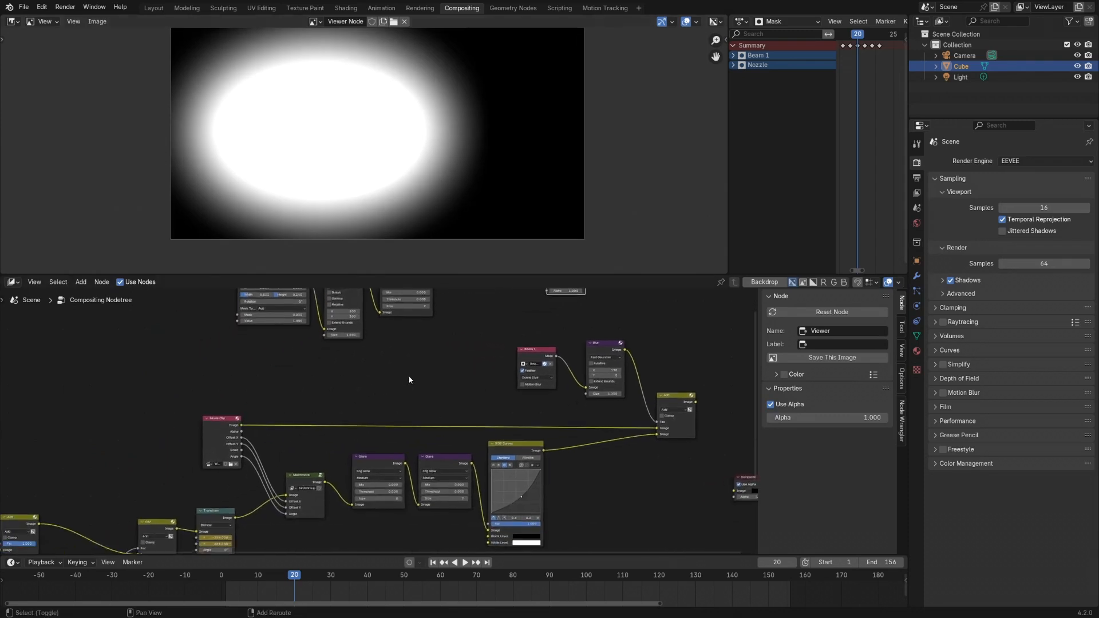
left_click_drag(213, 425, 114, 425)
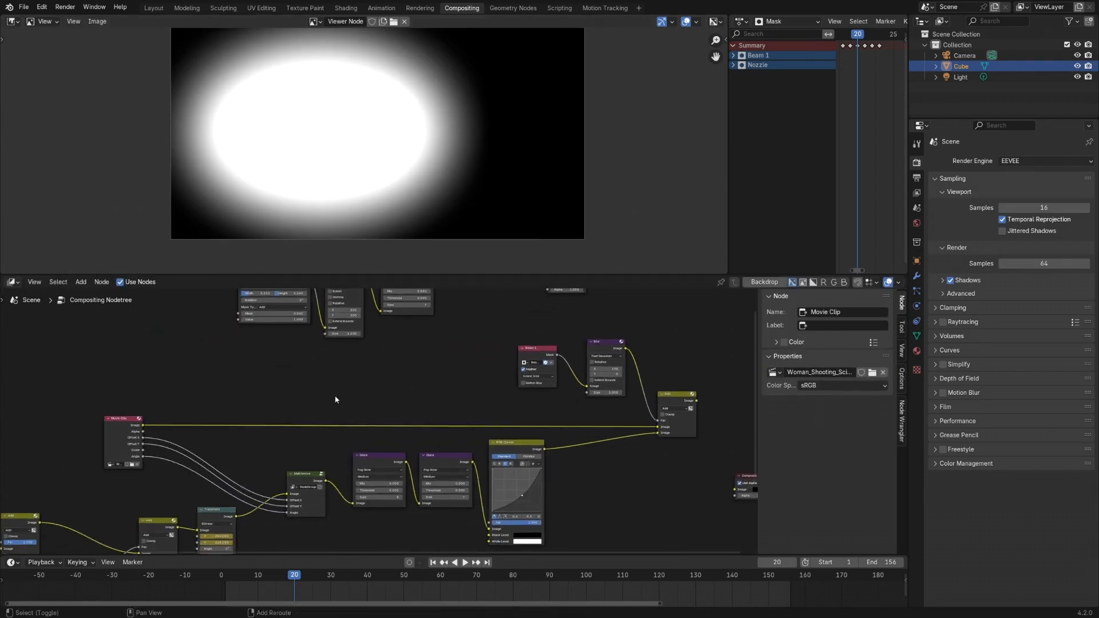
key("shift+a")
mouse_move(312, 385)
mouse_move(410, 387)
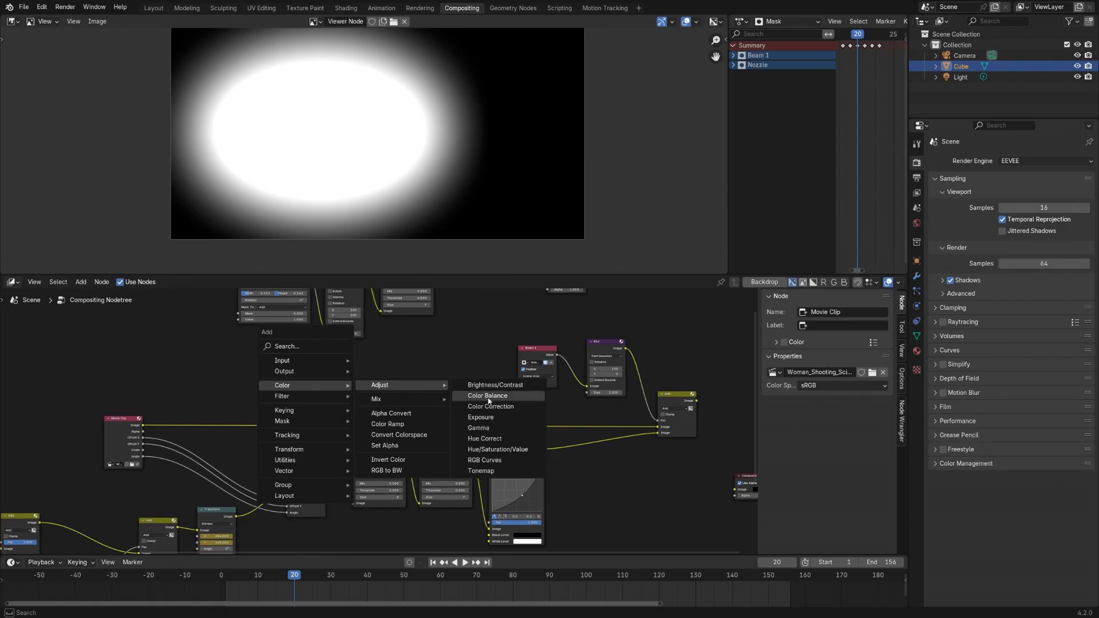
left_click(488, 395)
left_click(397, 372)
middle_click_drag(396, 372, 447, 413)
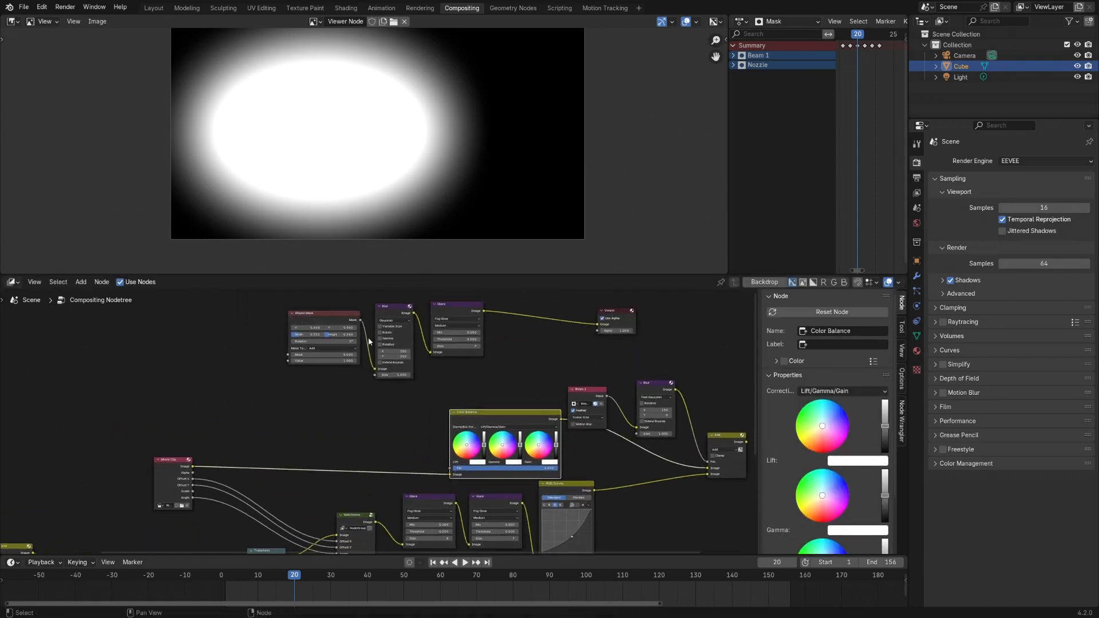
Step: Move the Ellipse Mask, Blur and Glare nodes together, link the Glare output to the Color Balance factor, and preview the Color Balance
left_click_drag(261, 316, 508, 367)
key("g")
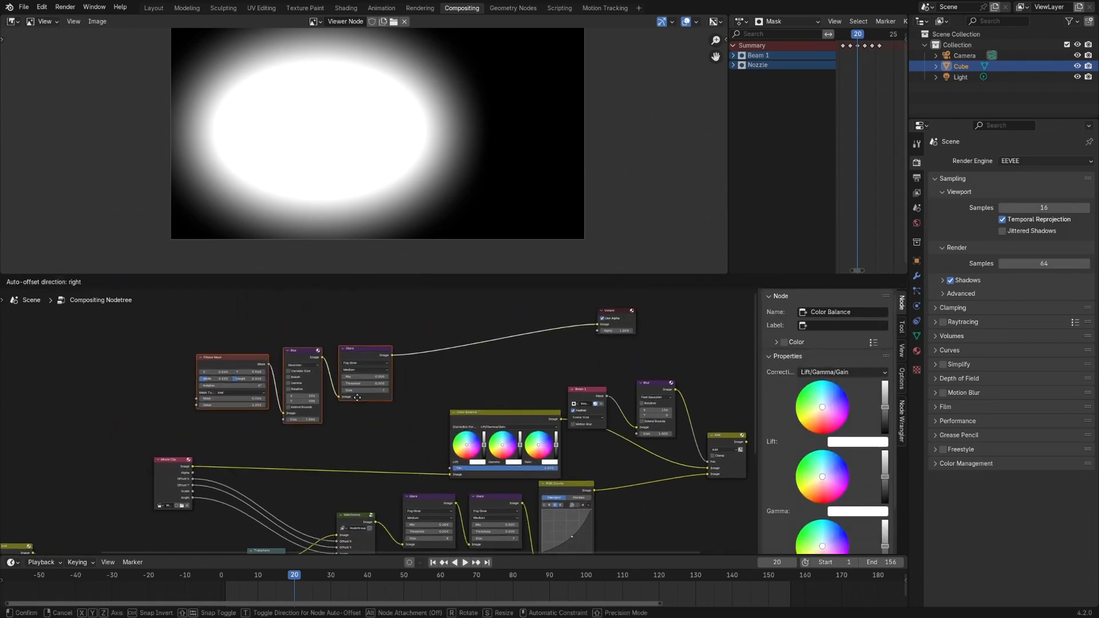
left_click(341, 411)
left_click_drag(392, 355, 450, 468)
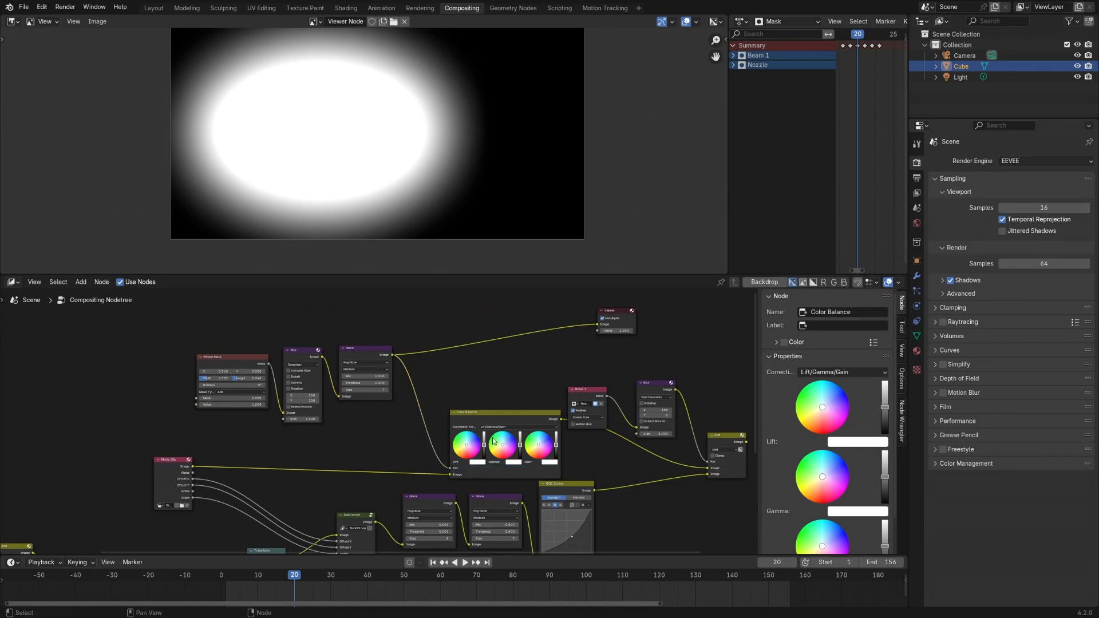
left_click(514, 412, "ctrl+shift")
scroll(376, 155, "up", 2)
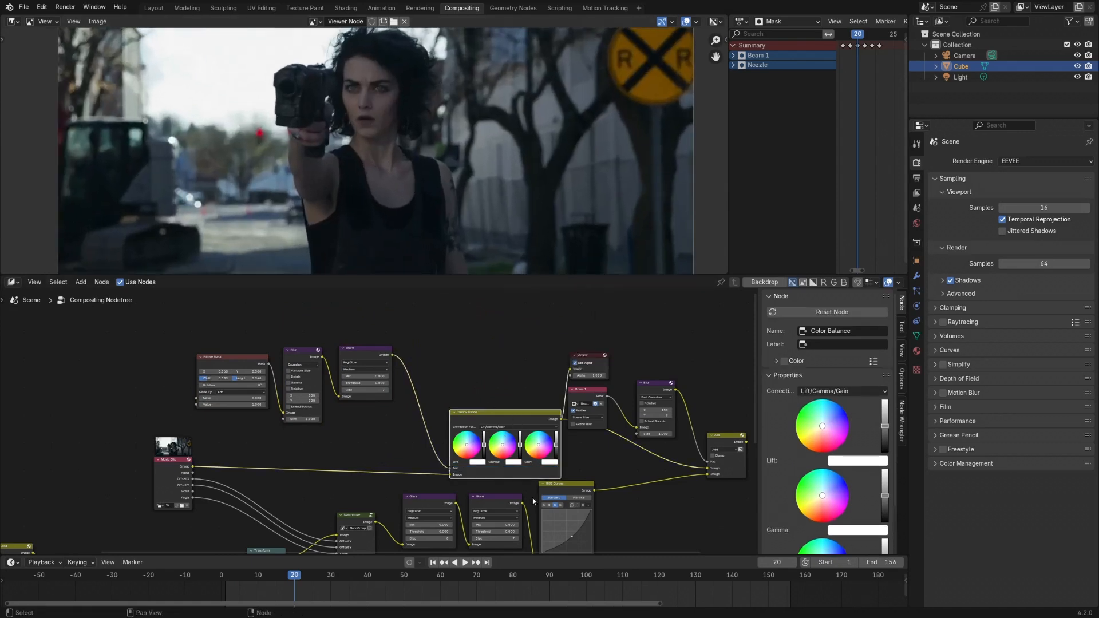
Step: Tint the Color Balance node's gamma toward pink and raise its gain brightness
scroll(503, 402, "up", 4)
left_click_drag(479, 374, 475, 385)
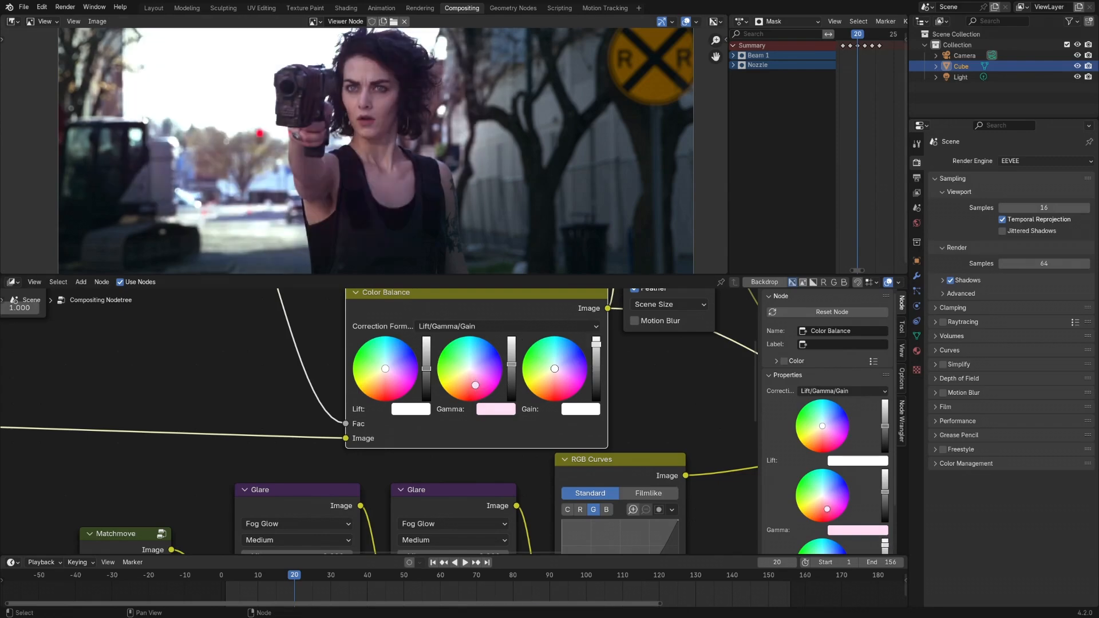
left_click_drag(597, 349, 596, 353)
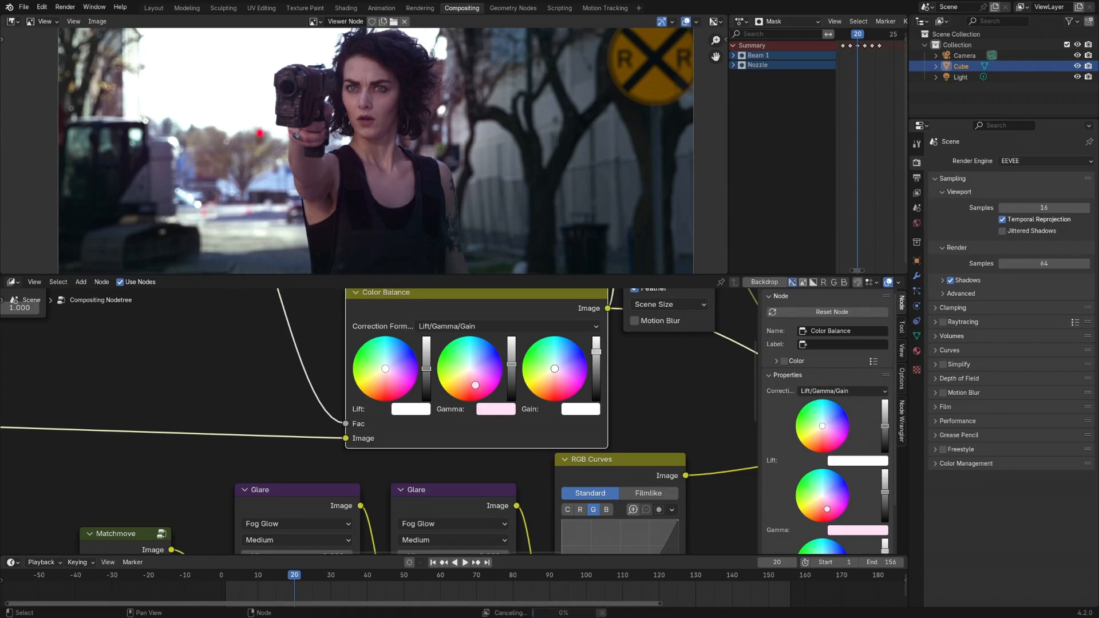
middle_click_drag(393, 154, 409, 162)
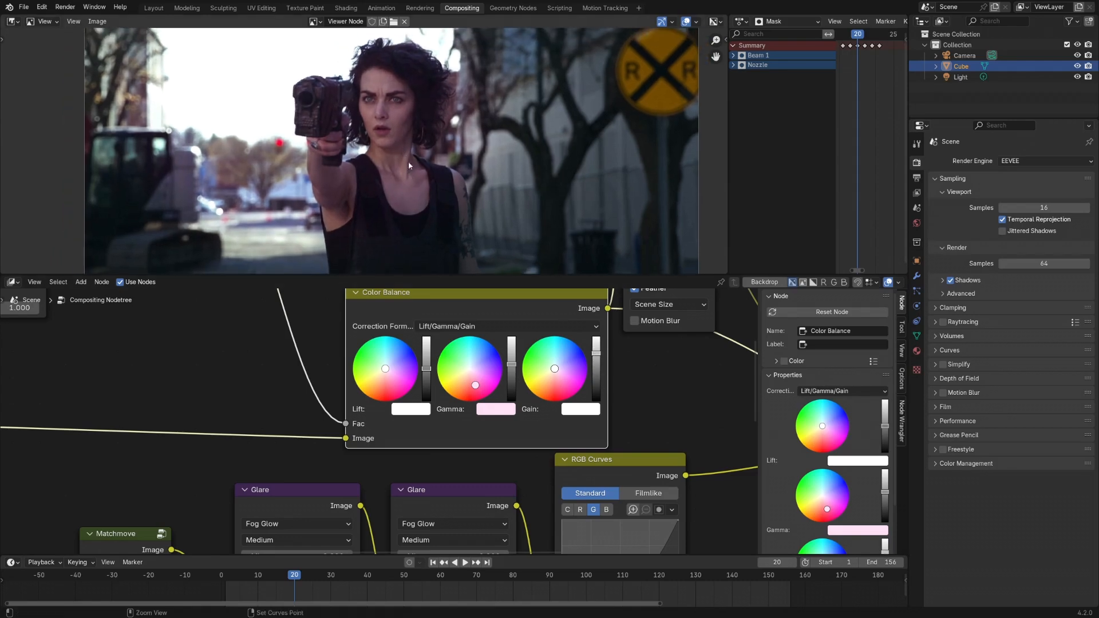
left_click_drag(474, 386, 476, 388)
Step: Set the Color Balance lift's HSV value to 1.02, strengthen the pink gamma tint, and switch the lift color to RGB
left_click(419, 410)
left_click(466, 390)
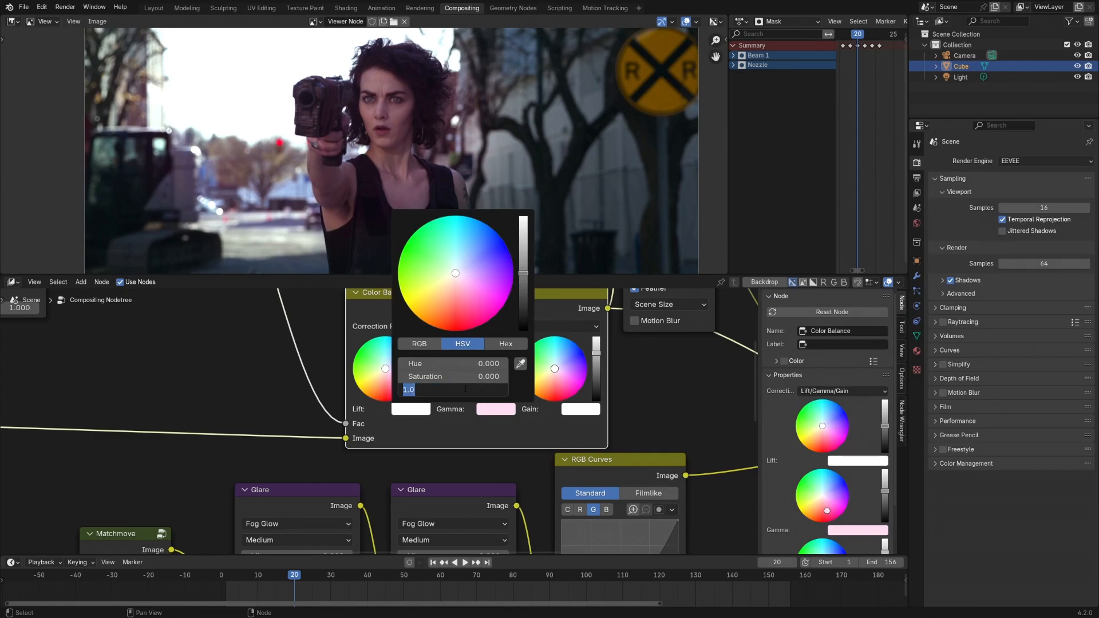
type("1.02")
key("Return")
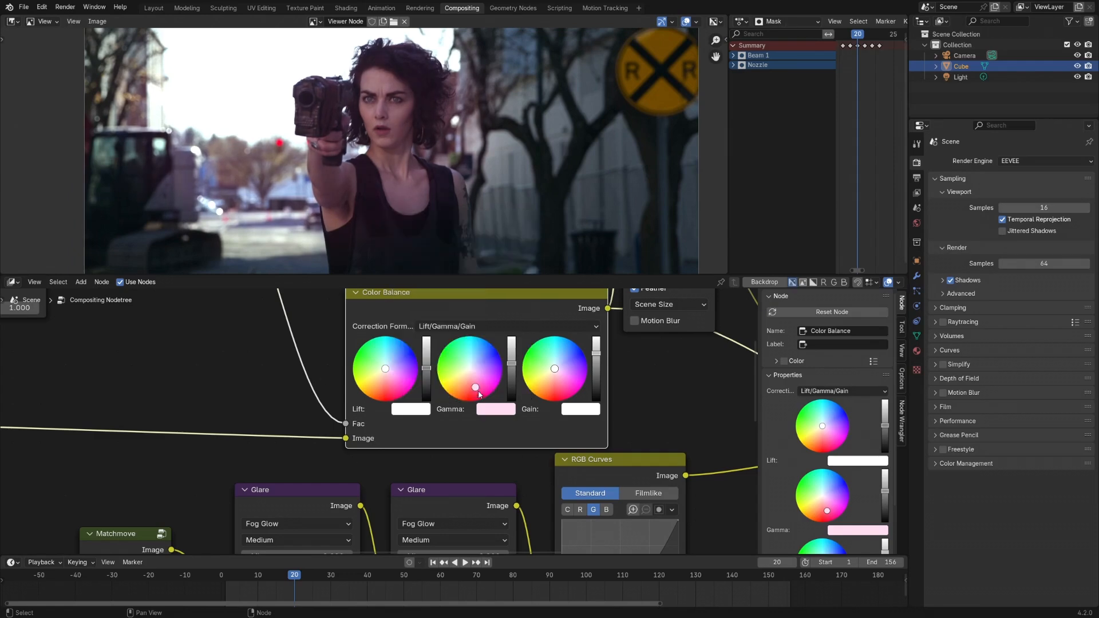
left_click_drag(479, 393, 477, 390)
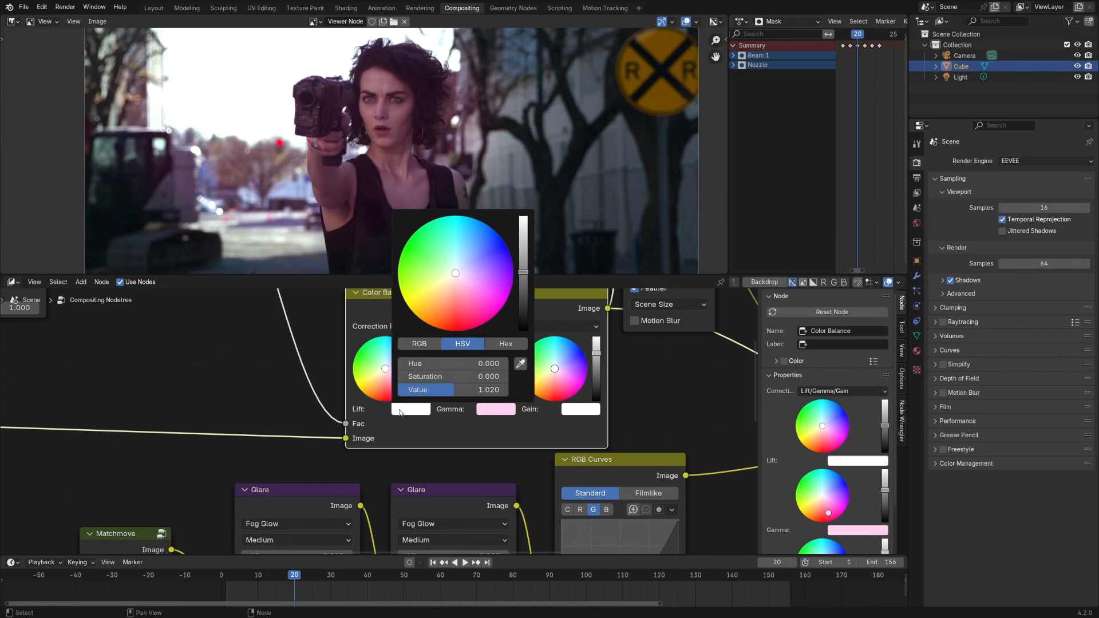
left_click(425, 346)
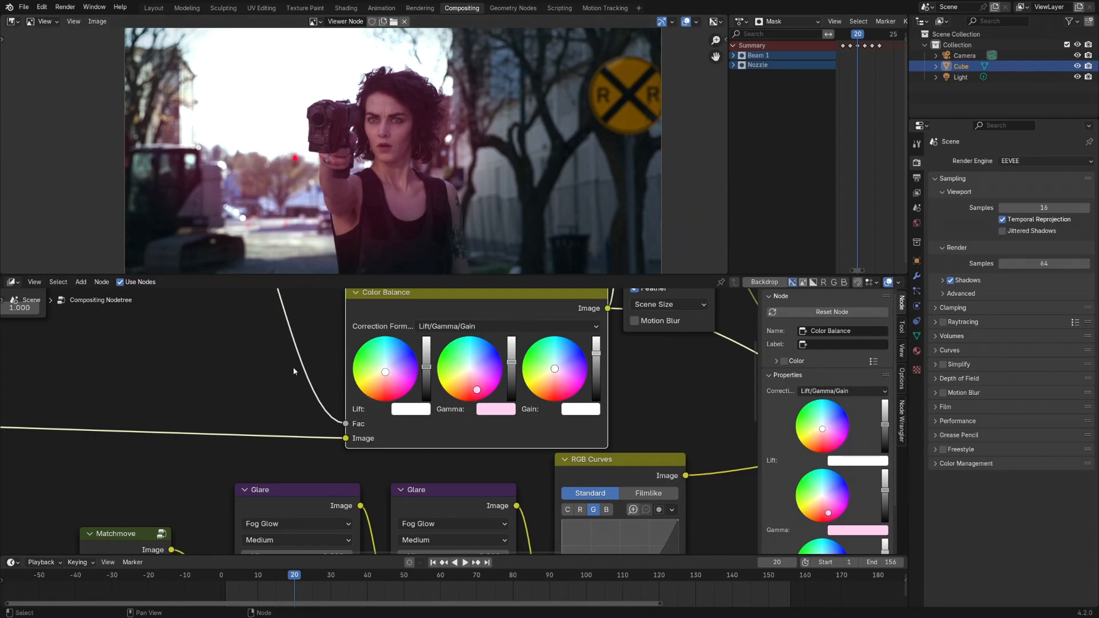
Step: Move the Ellipse Mask, Blur and Glare nodes as a group further away above the Movie Clip node to make room
scroll(281, 361, "down", 4)
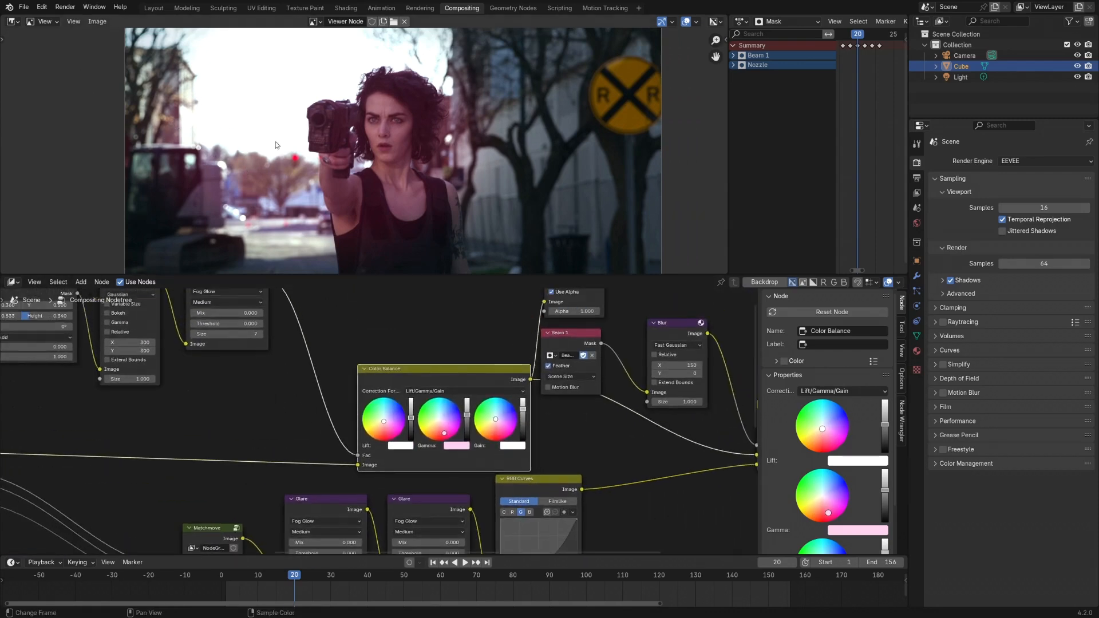
scroll(296, 379, "down", 5)
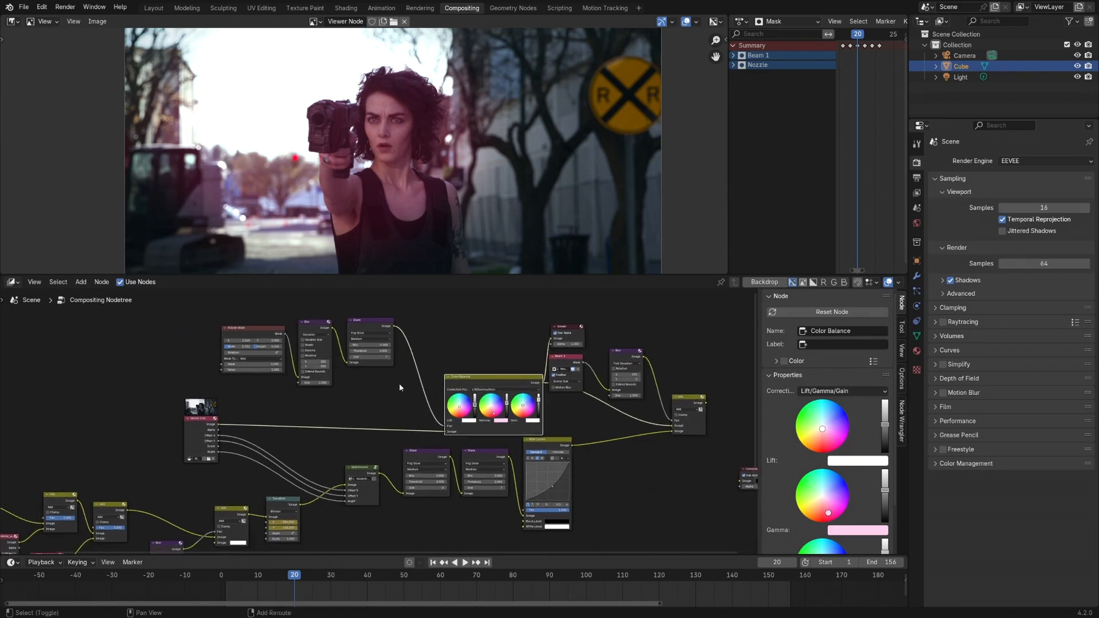
left_click_drag(486, 387, 474, 372)
middle_click_drag(364, 376, 445, 402)
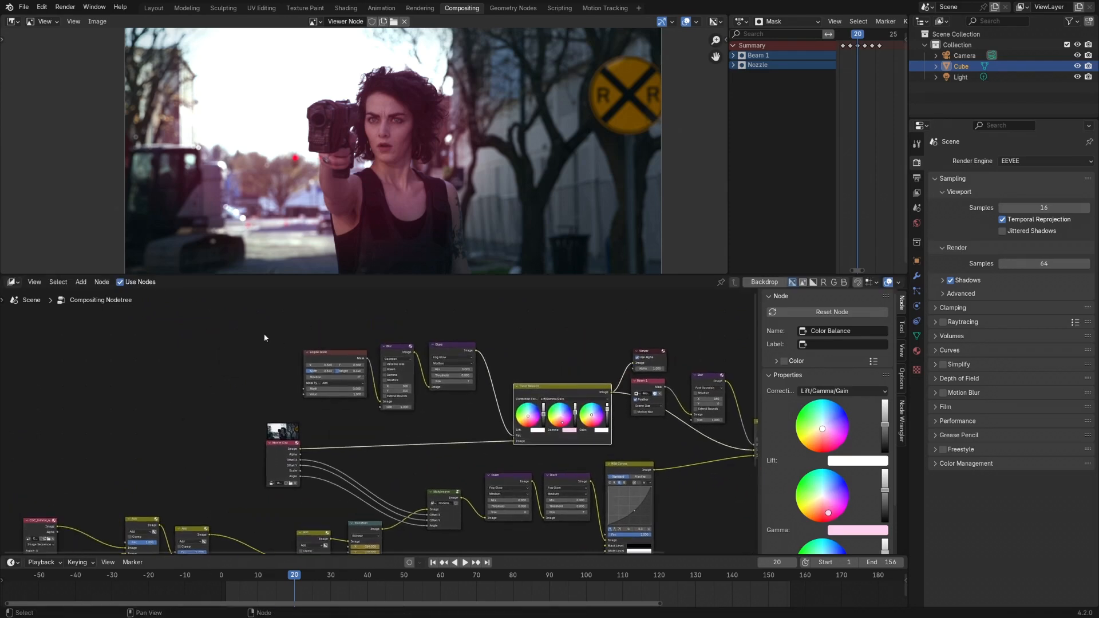
left_click_drag(270, 336, 452, 395)
key("g")
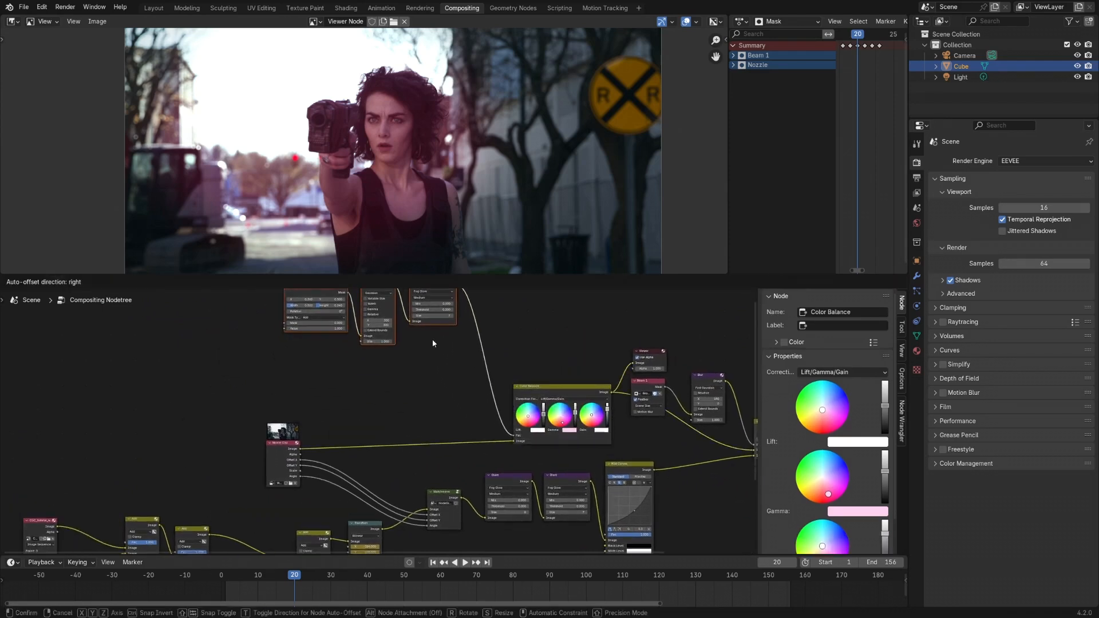
left_click(434, 347)
Step: Move the Movie Clip node further away from the other nodes and preview the original footage
left_click_drag(273, 446, 147, 433)
middle_click_drag(362, 405, 260, 390)
middle_click_drag(344, 419, 462, 429)
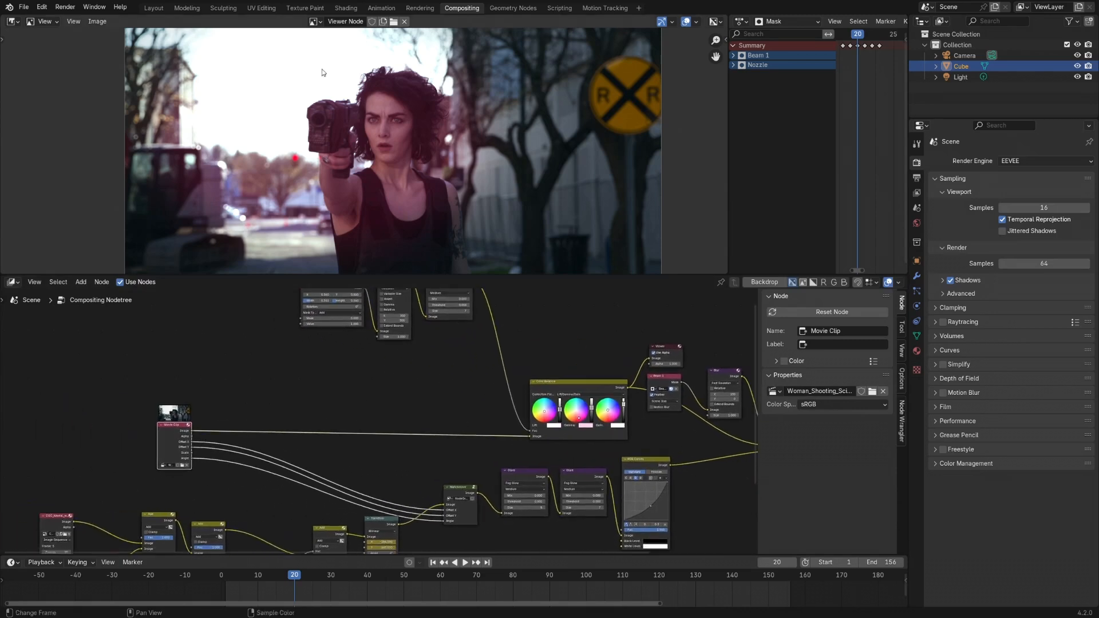
middle_click_drag(266, 411, 319, 388)
left_click(220, 404, "ctrl+shift")
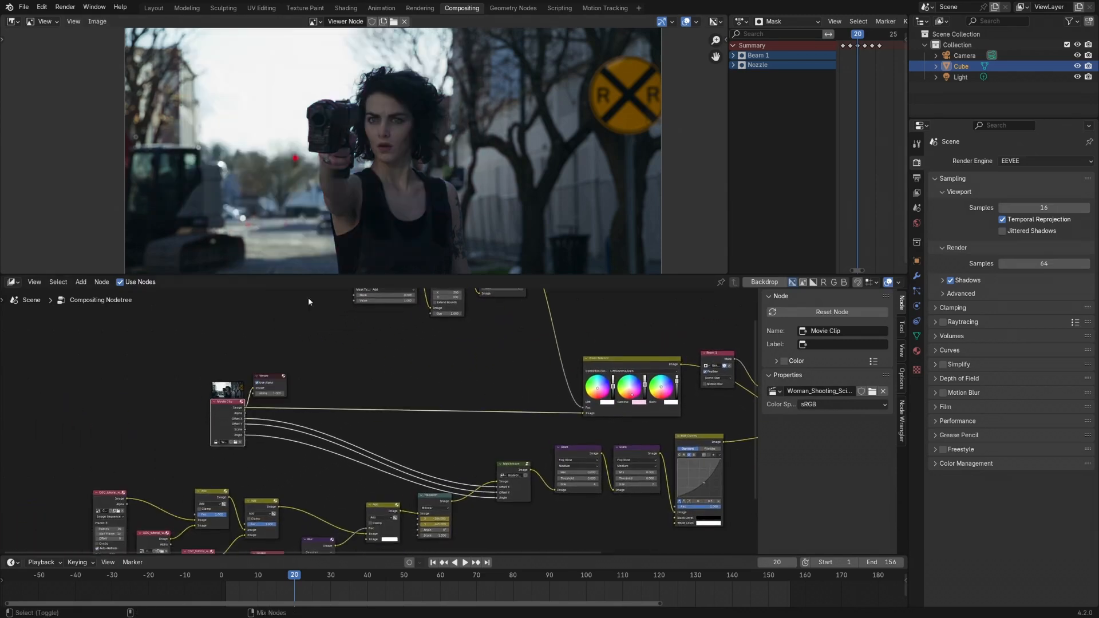
Step: Add an RGB Separate Color node and link the Movie Clip image output to its Image input
middle_click_drag(341, 393, 332, 344, "shift")
left_click(332, 342)
key("shift+a")
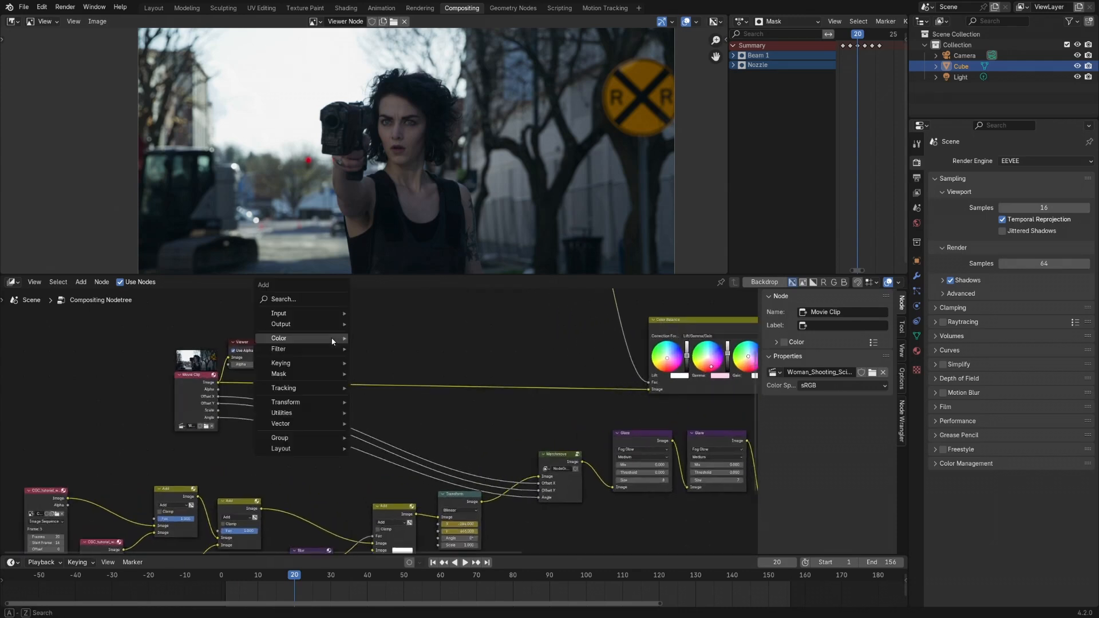
mouse_move(325, 342)
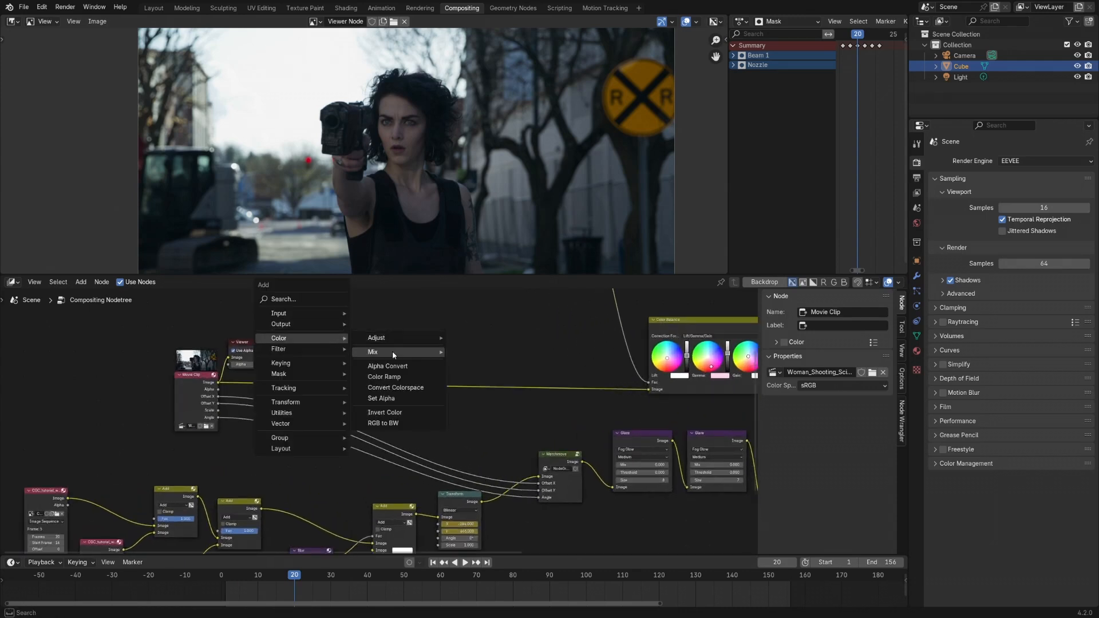
mouse_move(392, 351)
left_click(481, 376)
left_click(311, 319)
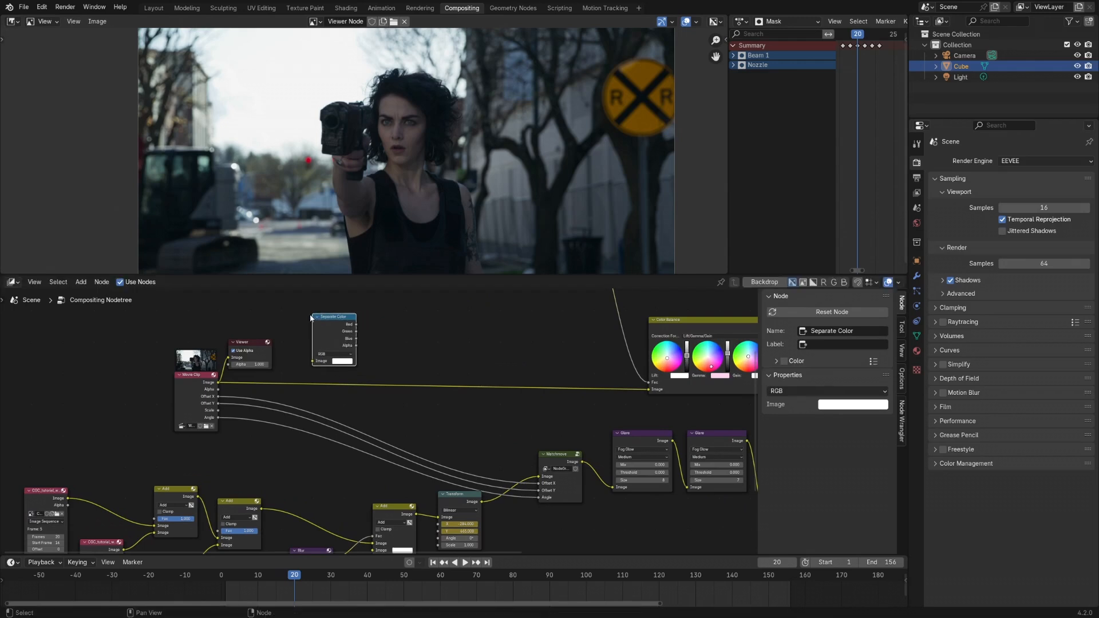
left_click_drag(218, 383, 312, 369)
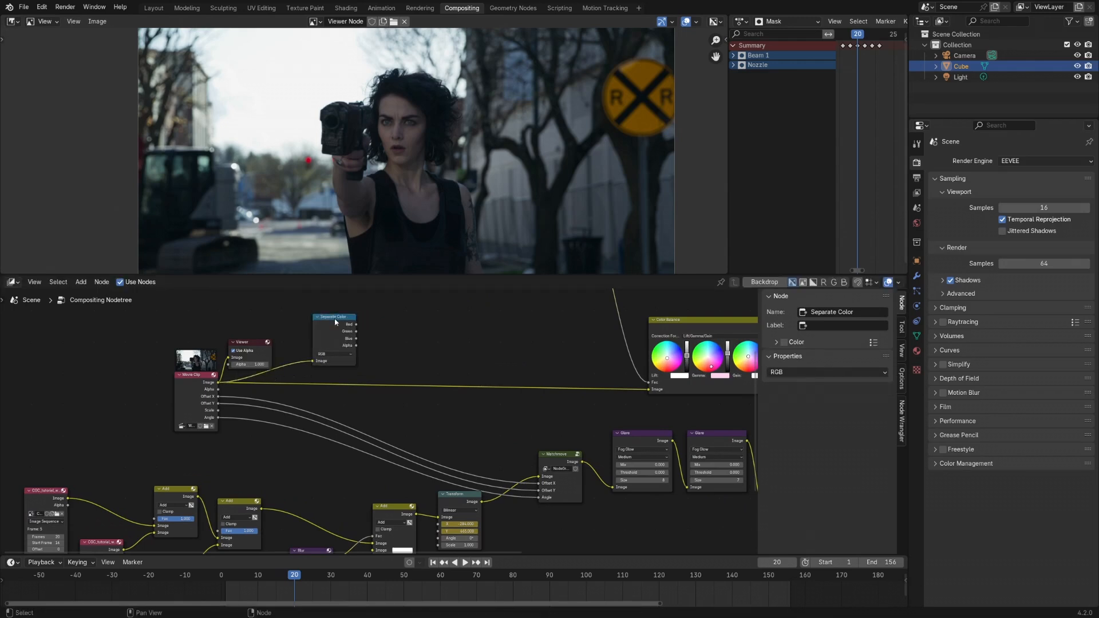
Step: Preview the Separate Color node's channels in turn, finishing with the Blue output linked to the Viewer
scroll(338, 355, "up", 4)
left_click_drag(362, 338, 265, 319)
left_click(323, 326, "ctrl+shift")
left_click(265, 322, "ctrl+shift")
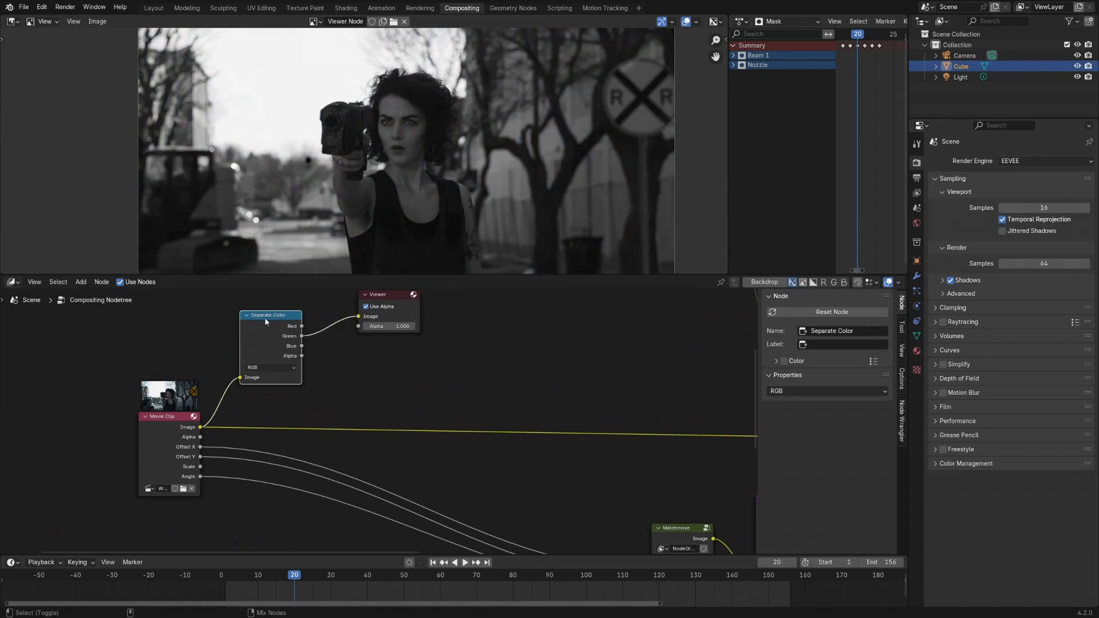
left_click(265, 322, "ctrl+shift")
left_click(265, 322, "ctrl+shift")
left_click(266, 322, "ctrl+shift")
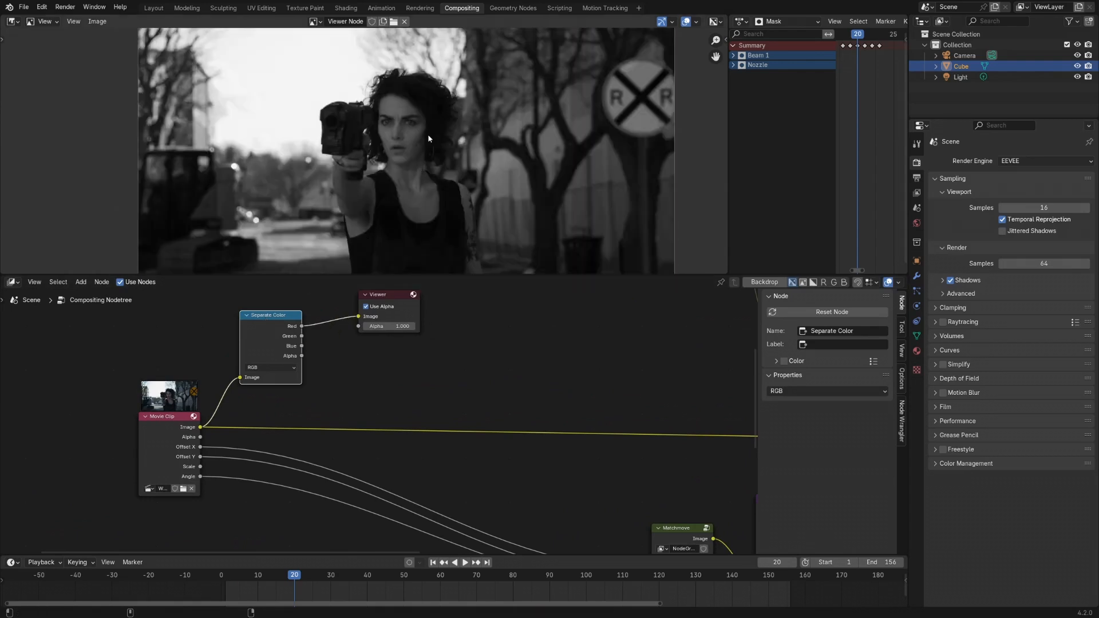
left_click(274, 324, "ctrl+shift")
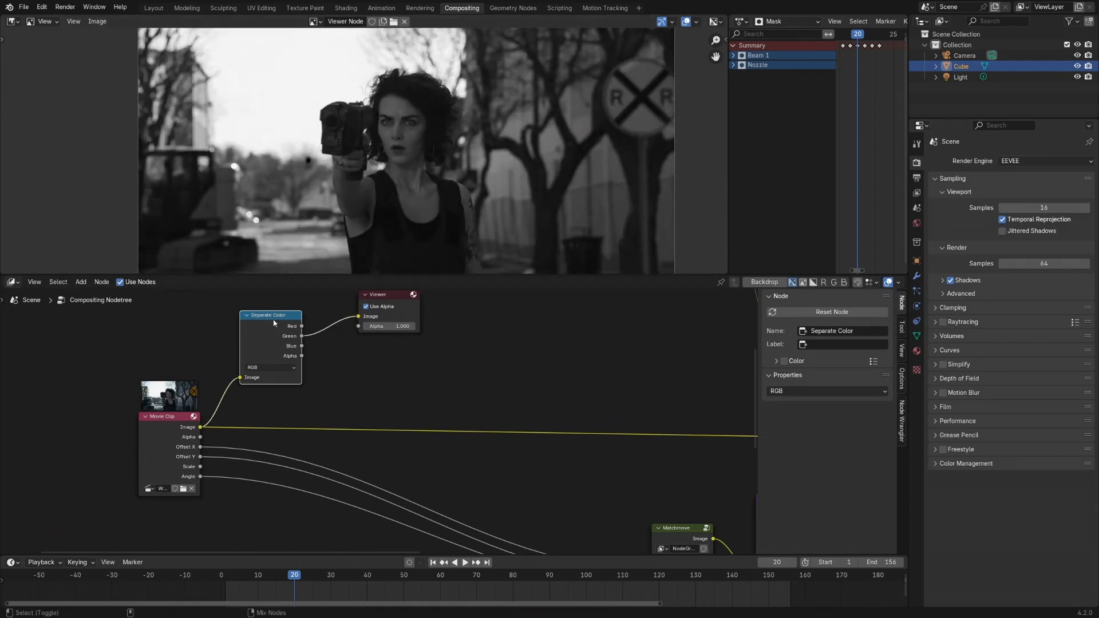
left_click(273, 324, "ctrl+shift")
left_click(274, 323, "ctrl+shift")
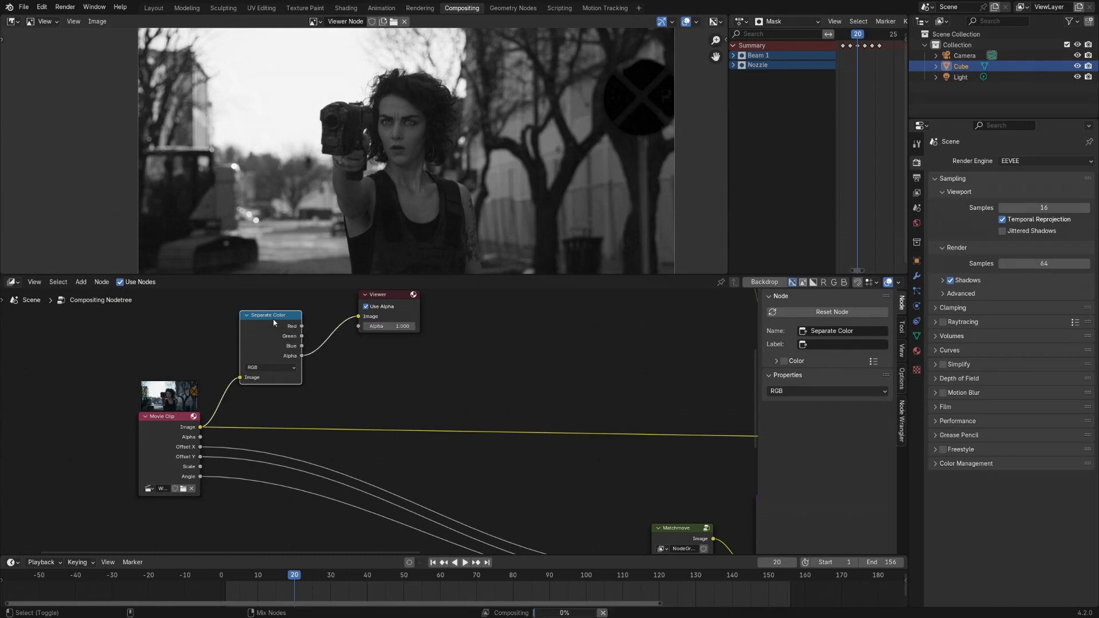
left_click(274, 323, "ctrl+shift")
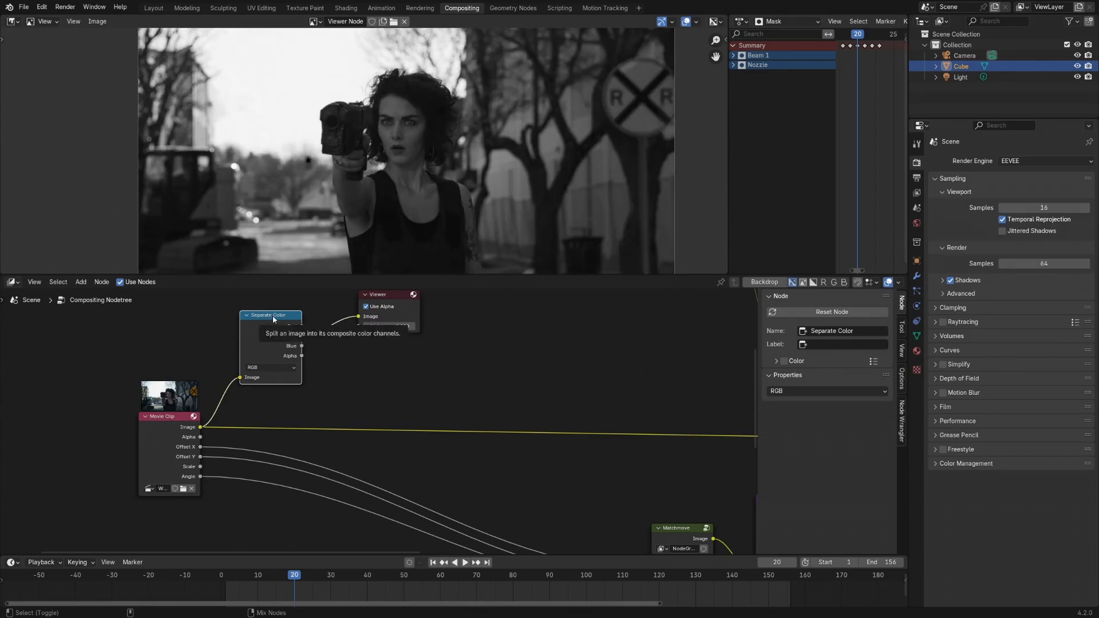
left_click(273, 320, "ctrl+shift")
Step: Move the Viewer node further away and insert a Color Ramp node between the Separate Color node's Blue output and the Viewer
middle_click_drag(433, 379, 396, 407)
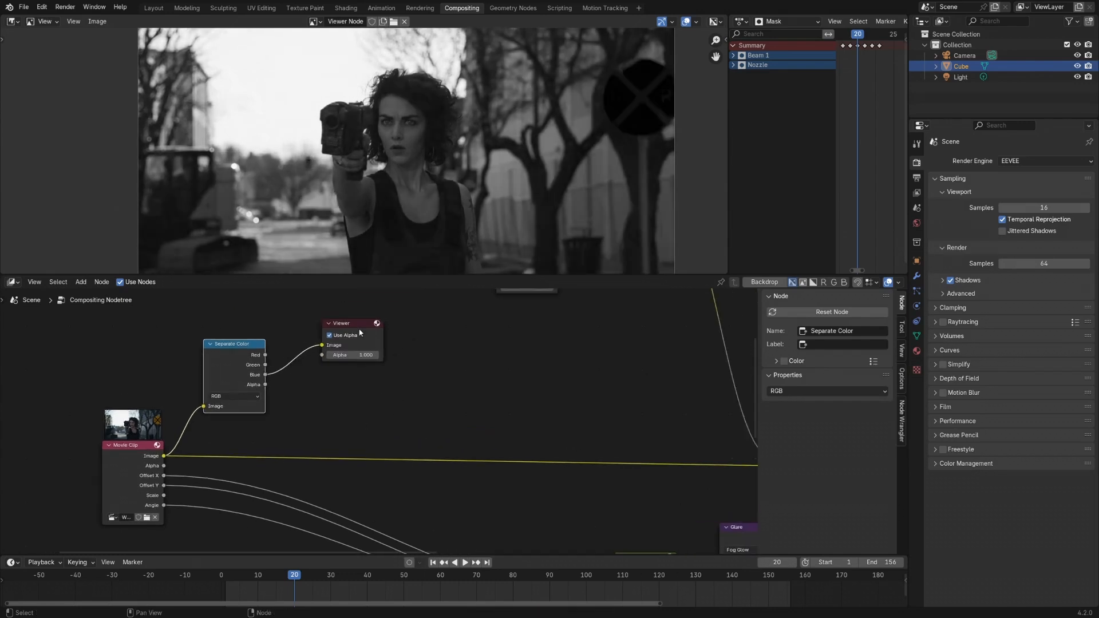
left_click_drag(360, 327, 596, 311)
key("shift+a")
mouse_move(463, 373)
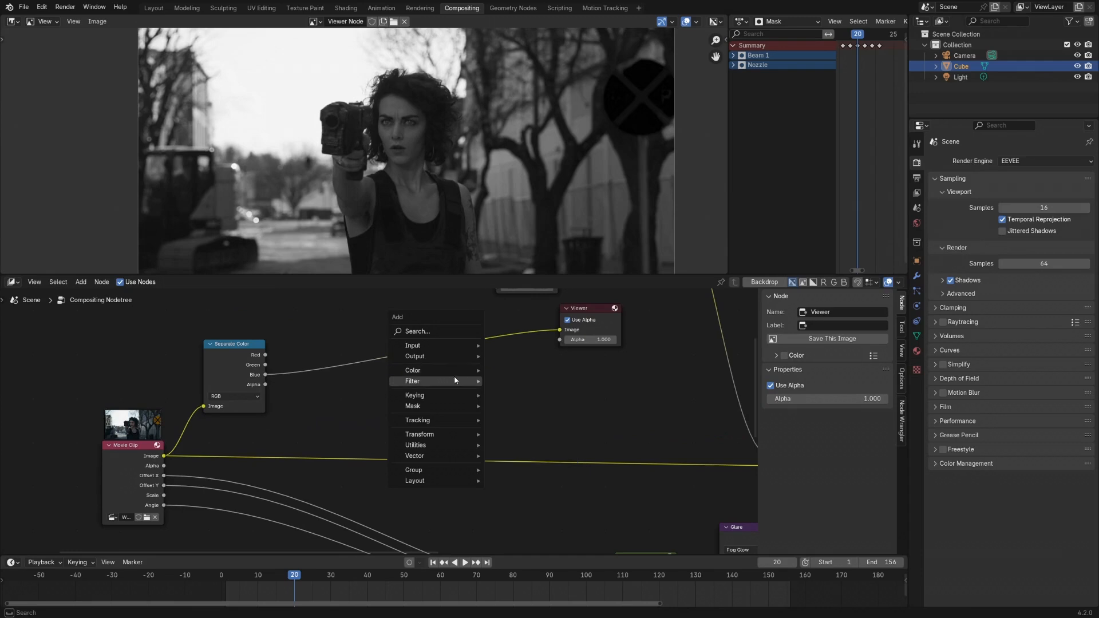
left_click(518, 409)
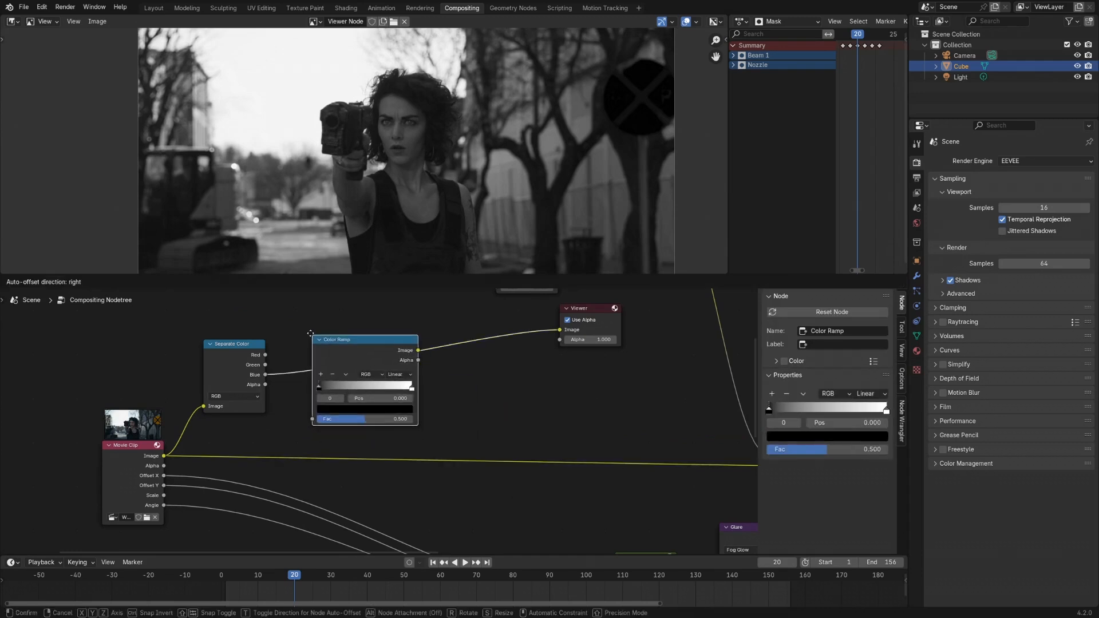
left_click(310, 346)
middle_click_drag(343, 370, 346, 384)
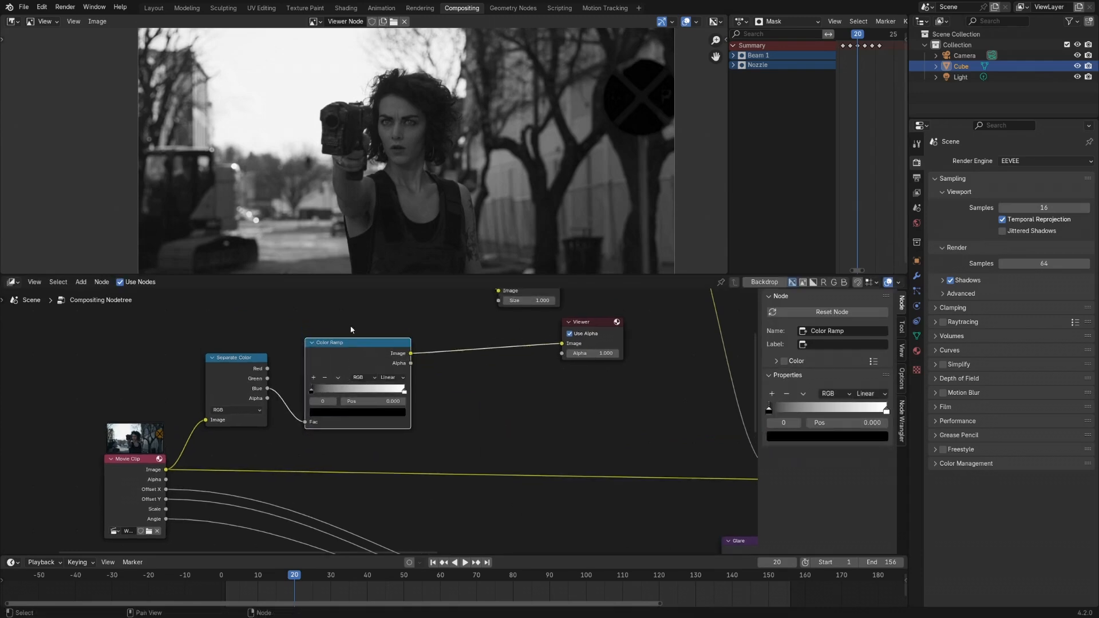
Step: Increase the Color Ramp contrast by moving the black stop to position 0.113 and the white stop to 0.615
scroll(347, 399, "up", 2)
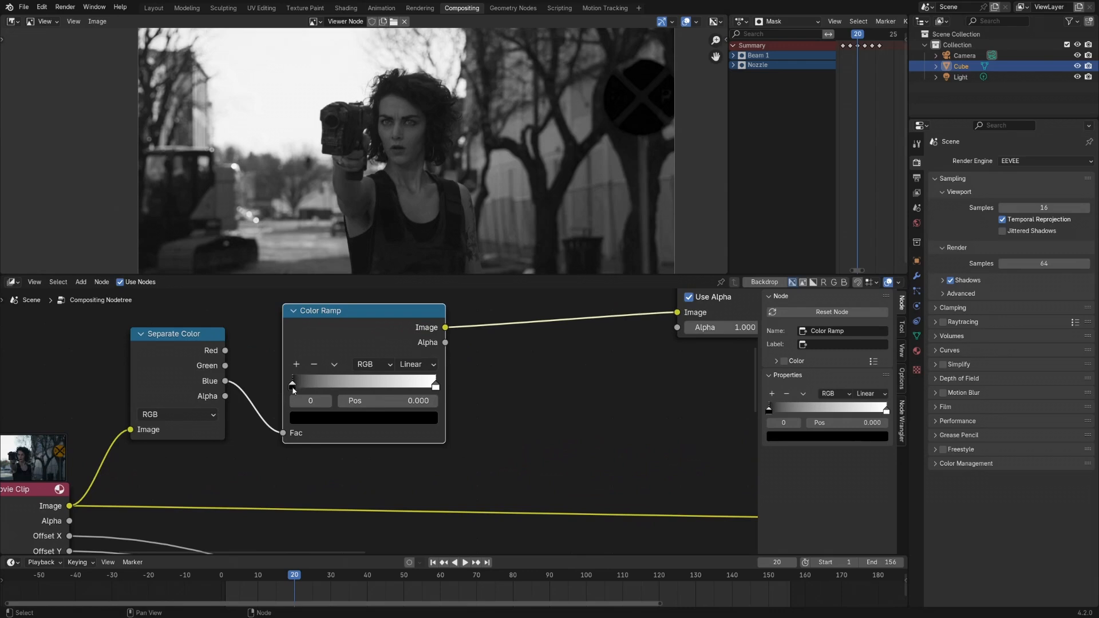
left_click_drag(293, 390, 309, 395)
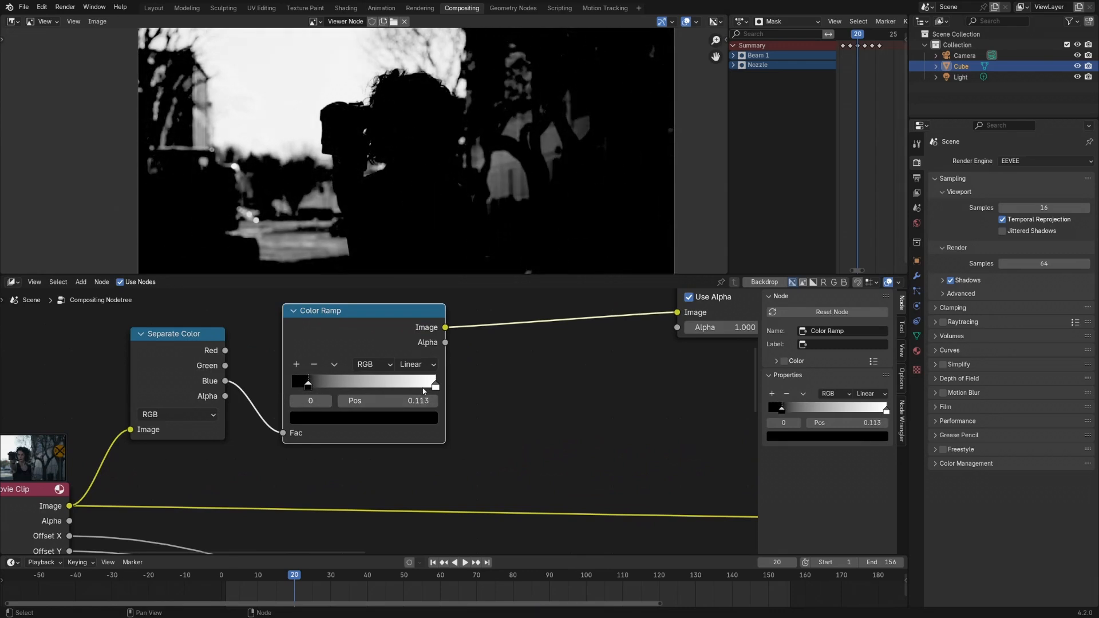
left_click_drag(424, 391, 374, 384)
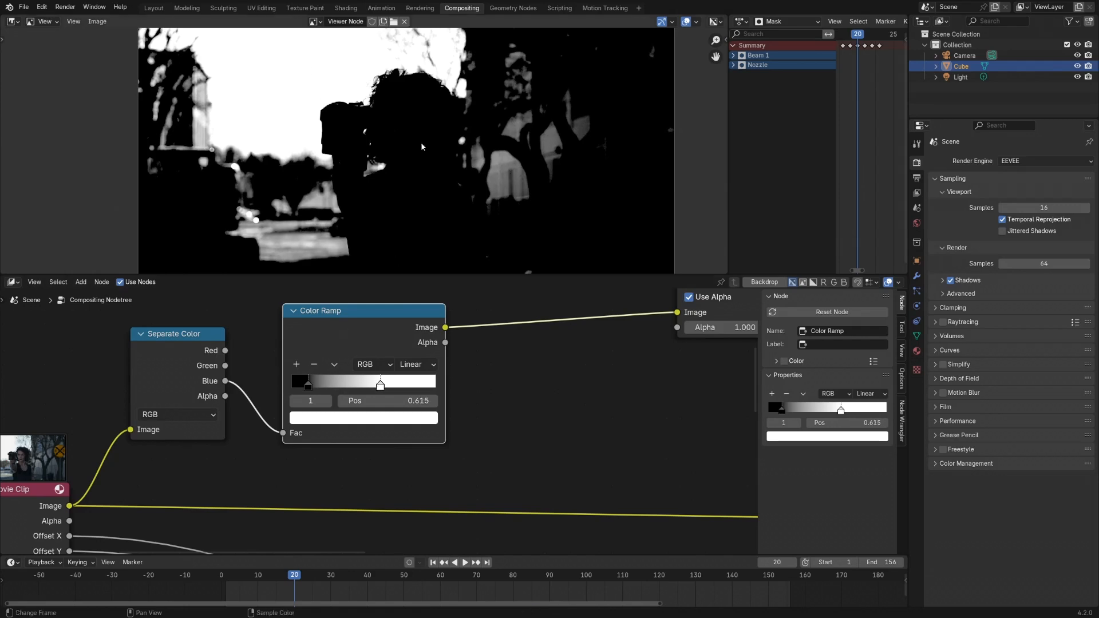
middle_click_drag(421, 143, 425, 149, "ctrl")
middle_click_drag(460, 195, 421, 193)
Step: Reposition the Viewer node and insert a Math node on the link from the elliptical mask's Glare to the Color Balance factor
middle_click_drag(555, 348, 341, 371)
middle_click_drag(341, 371, 385, 412, "shift")
left_click_drag(405, 347, 423, 368)
middle_click_drag(423, 338, 428, 383, "shift")
left_click(459, 381)
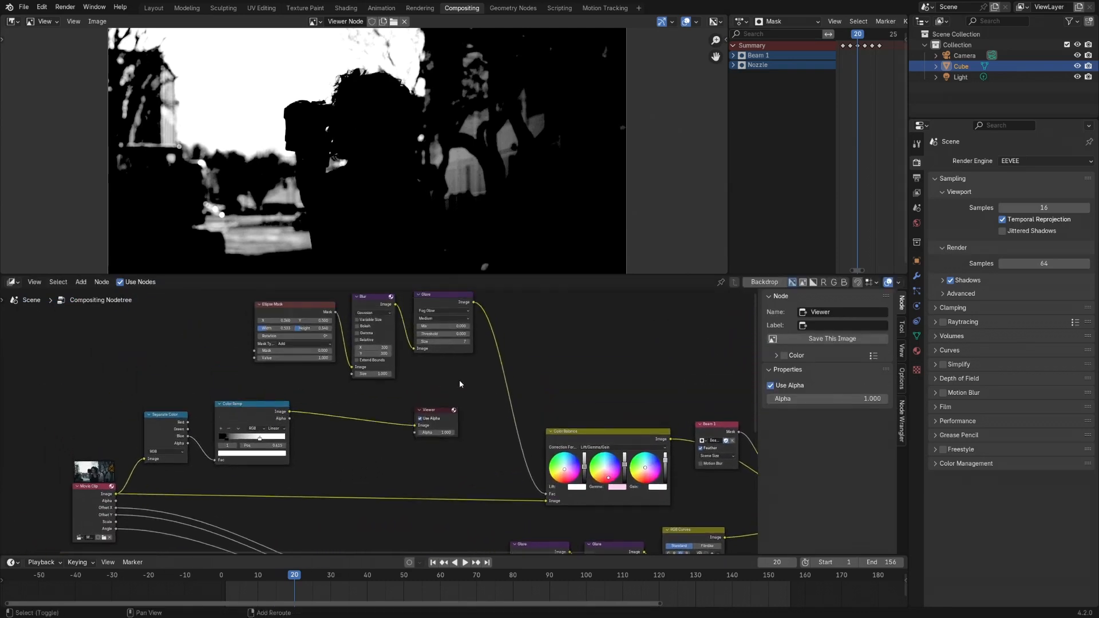
key("shift+a")
mouse_move(453, 451)
left_click(504, 467)
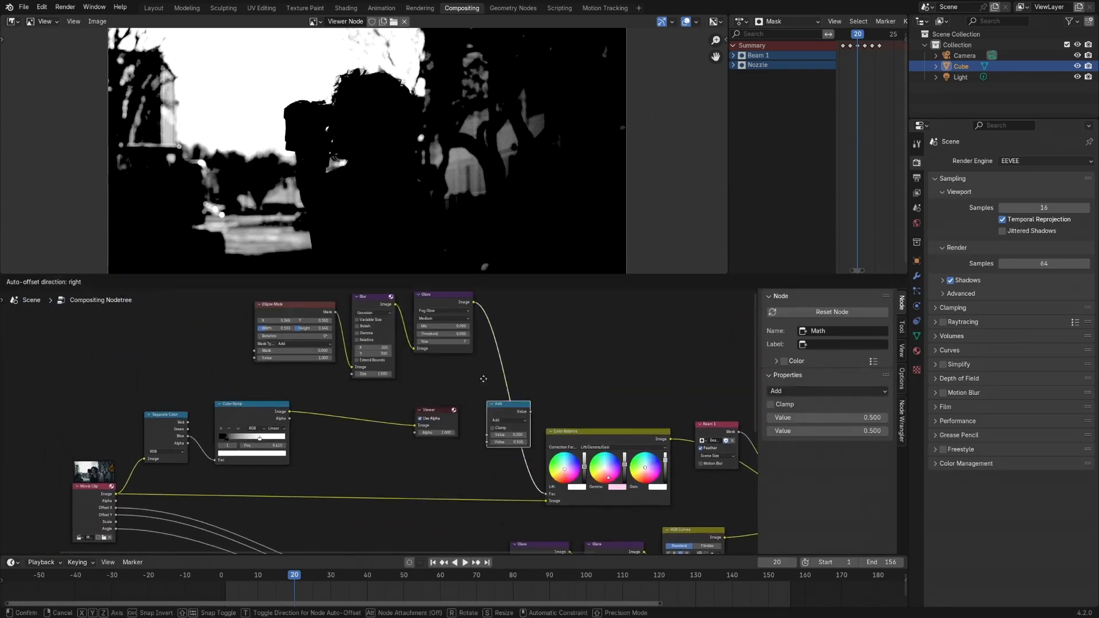
left_click(484, 315)
Step: Reposition the Ellipse Mask, Blur, Glare and Math nodes as a group, away from the Color Balance node
middle_click_drag(325, 316, 351, 355)
left_click_drag(296, 323, 459, 389)
middle_click_drag(414, 428, 395, 403, "shift")
left_click(395, 407)
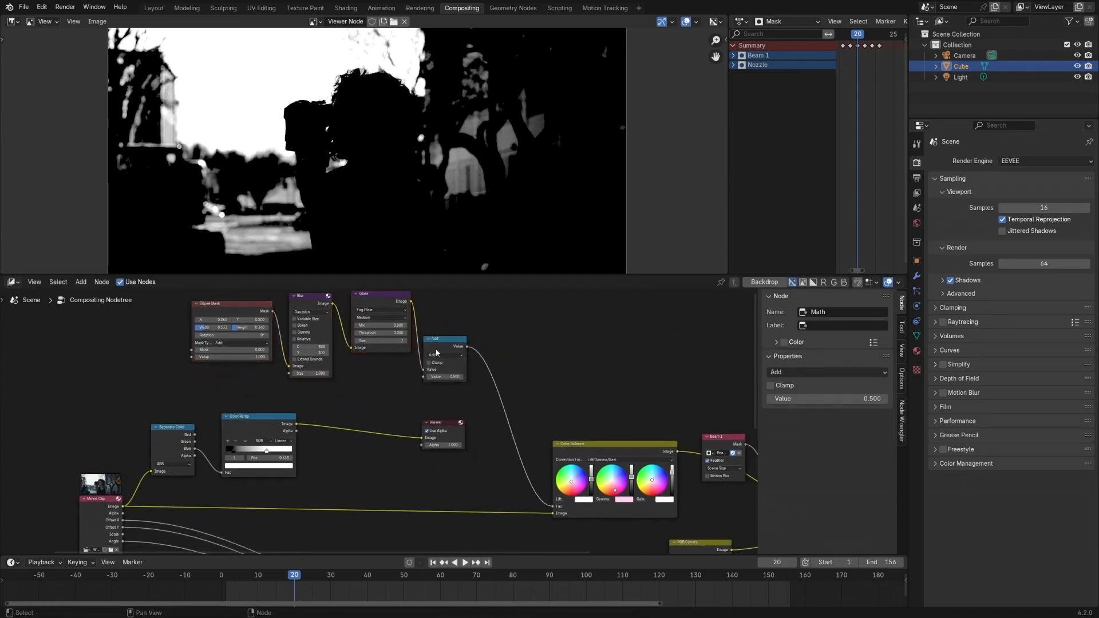
Step: Connect the Color Ramp to the Math node's second value, set the operation to Subtract, and preview the node in the Viewer
left_click_drag(437, 349, 455, 342)
left_click_drag(297, 425, 441, 369)
scroll(455, 393, "up", 3)
left_click(458, 322)
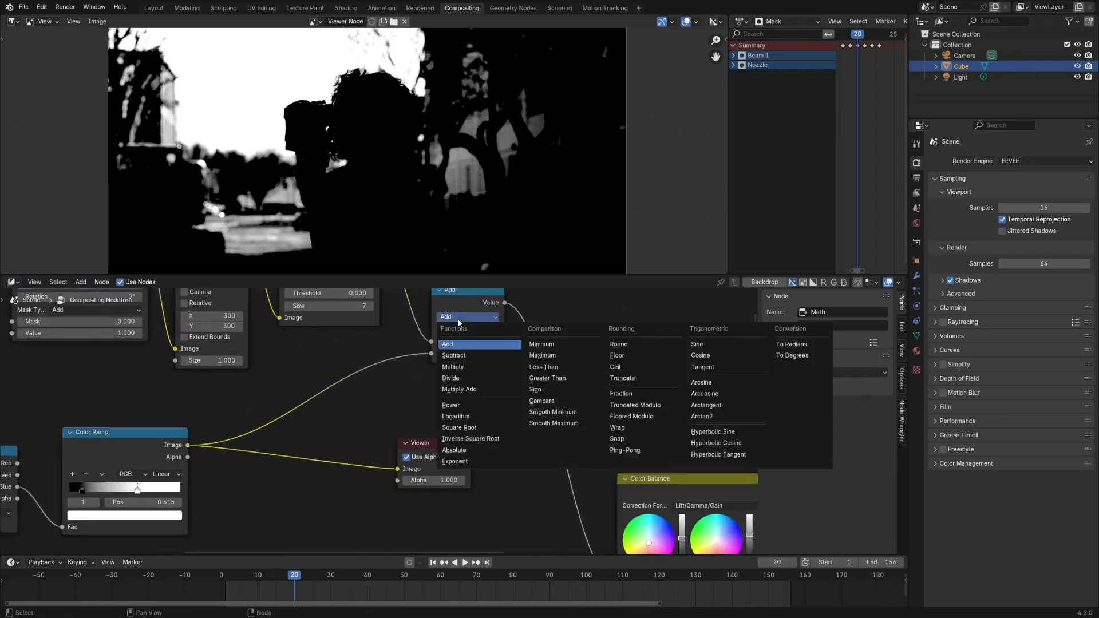
left_click(454, 356)
middle_click_drag(444, 299, 455, 355, "shift")
left_click(452, 357, "ctrl+shift")
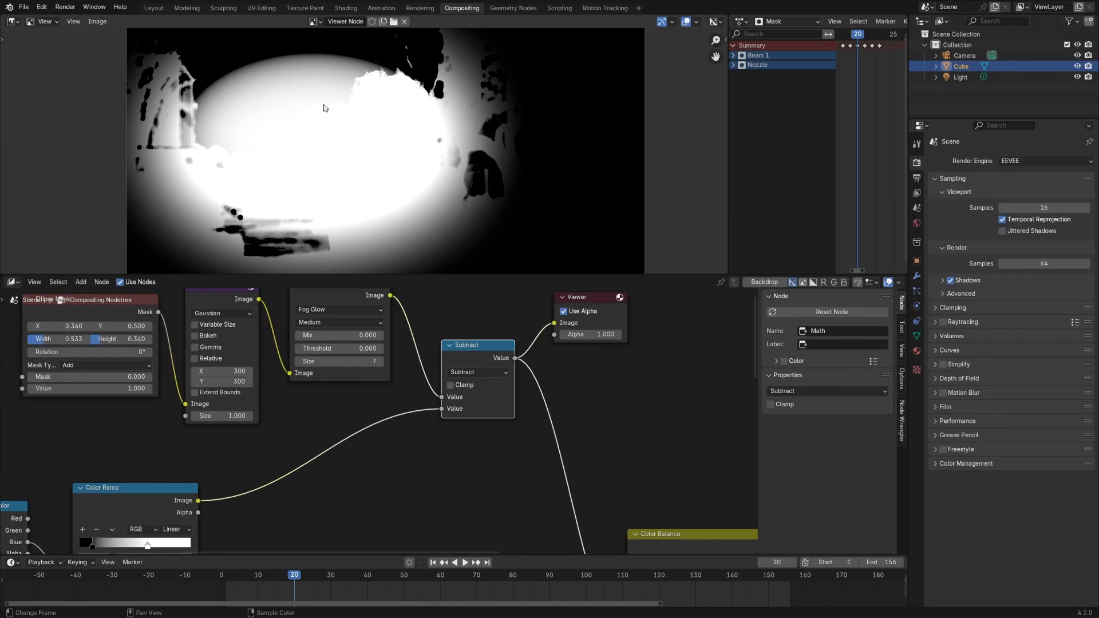
Step: Sample pixel values across the bright elliptical area of the Subtract node's preview
right_click_drag(272, 131, 296, 147)
right_click_drag(184, 226, 260, 147)
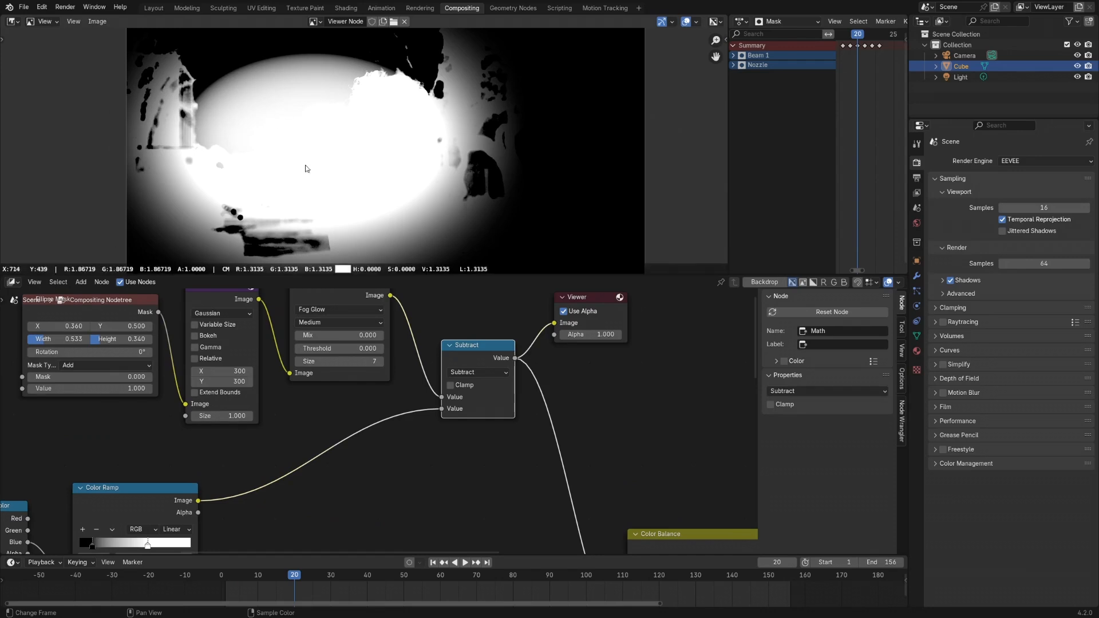
mouse_move(358, 158)
right_mouse_down()
mouse_move(358, 132)
mouse_move(318, 173)
mouse_move(319, 158)
mouse_move(368, 123)
mouse_move(362, 146)
right_mouse_up()
right_click_drag(285, 175, 284, 176)
middle_click_drag(258, 446, 377, 447)
scroll(405, 366, "down", 4)
middle_click_drag(394, 356, 380, 369)
Step: Preview the ellipse mask's Blur and Glare outputs in turn and sample the pixel values inside each ellipse
left_click(342, 321, "ctrl+shift")
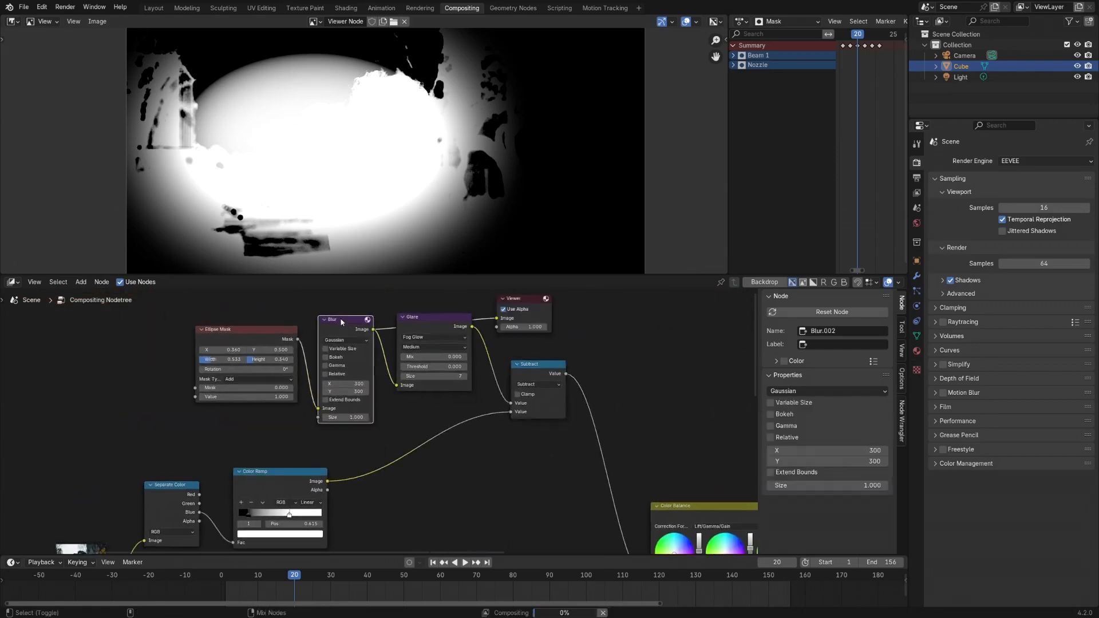
right_click_drag(304, 92, 283, 142)
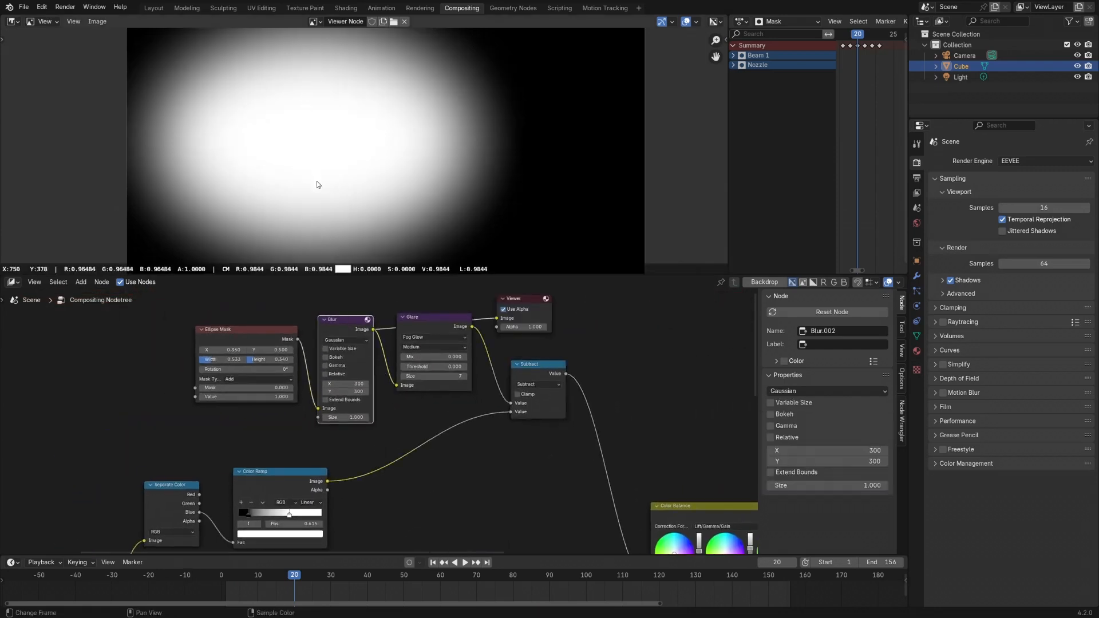
right_click_drag(261, 140, 263, 143)
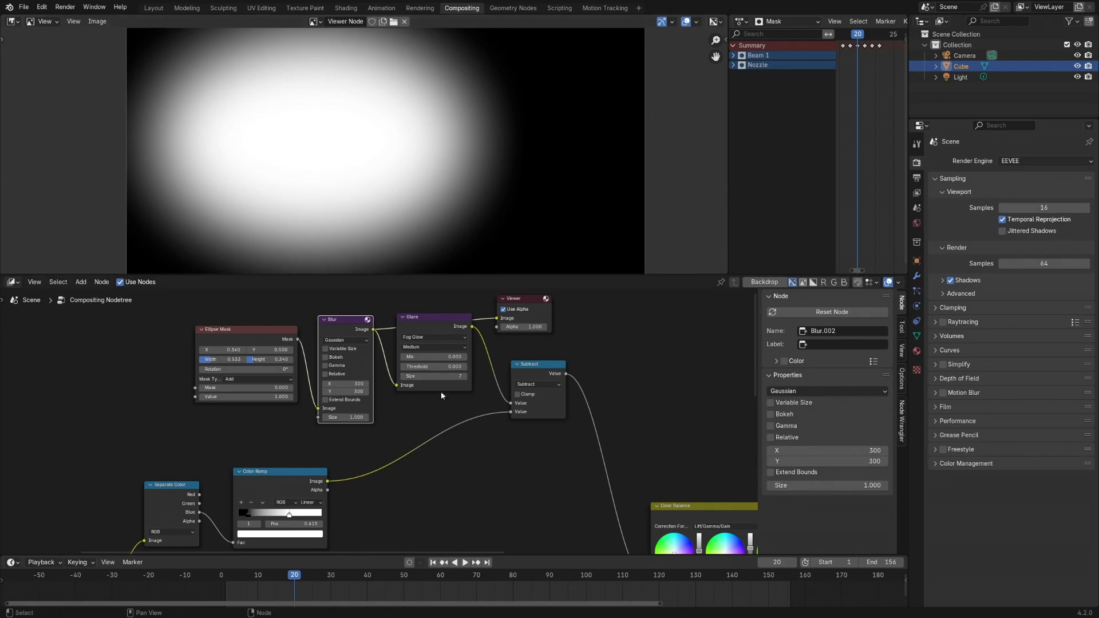
left_click(439, 315, "ctrl+shift")
right_click_drag(321, 121, 322, 120)
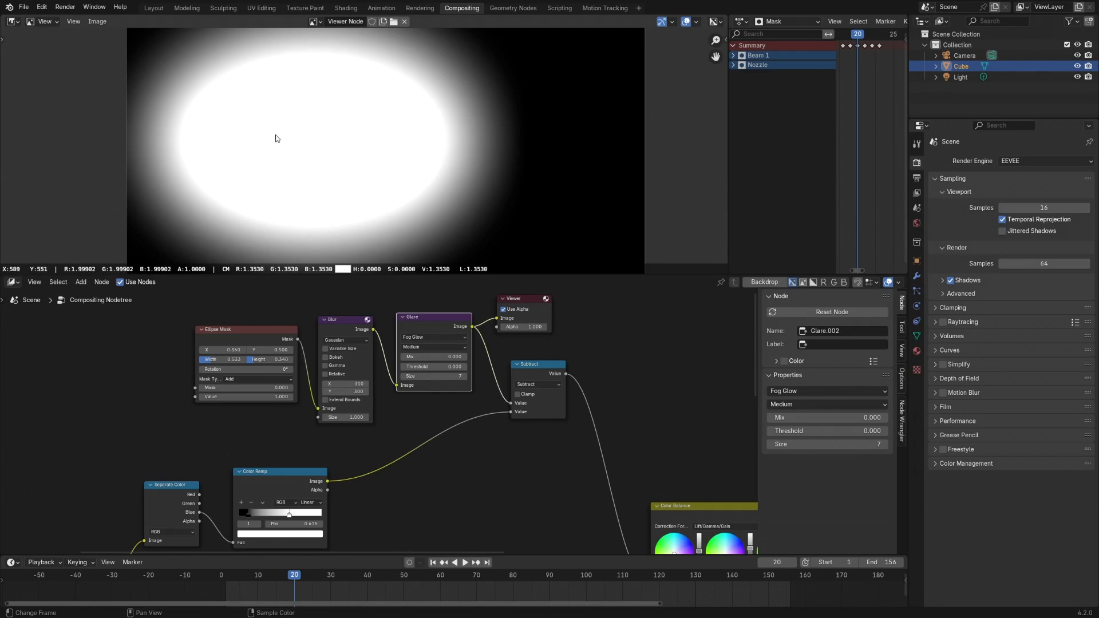
right_click_drag(306, 159, 304, 182)
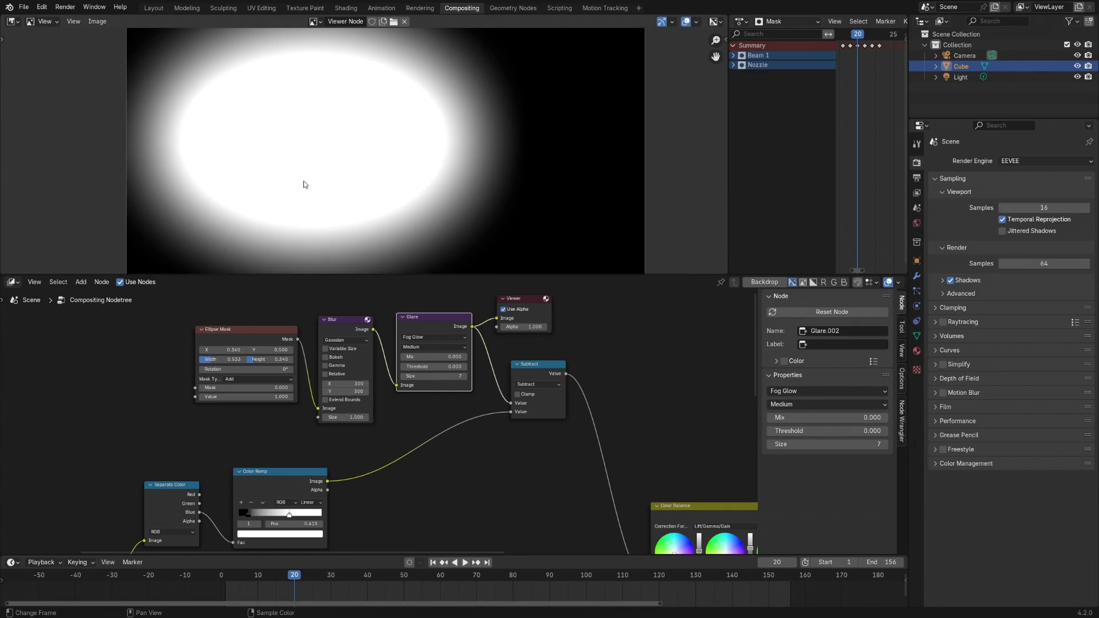
middle_click_drag(329, 135, 377, 166, "ctrl")
middle_click_drag(405, 394, 425, 415)
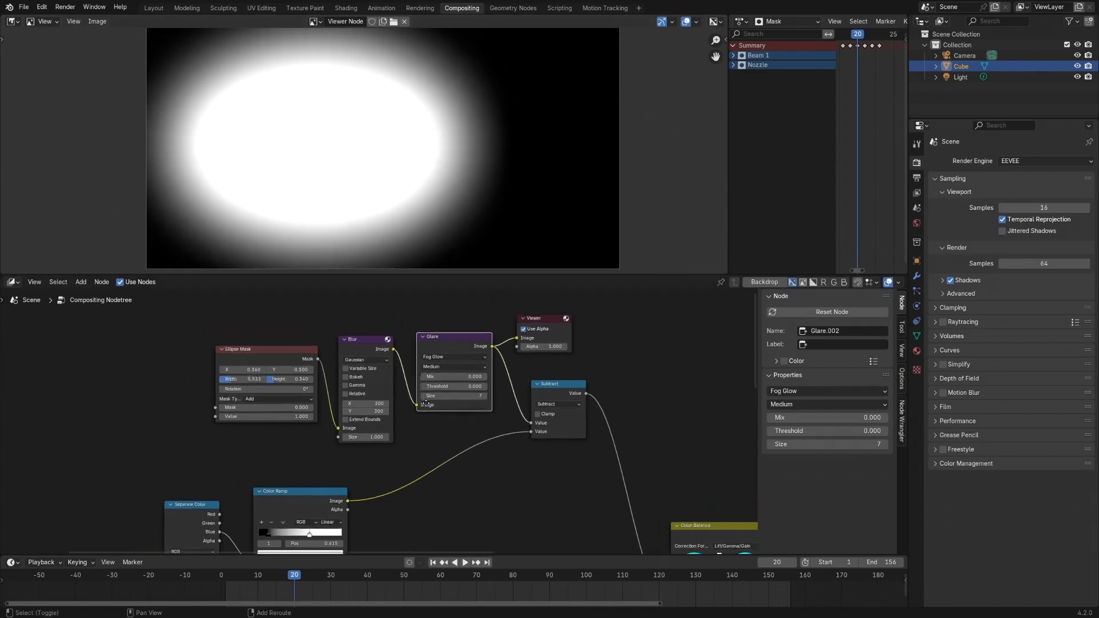
Step: Switch the preview back to the Subtract node and sample the sky area inside the ellipse
left_click(561, 392, "ctrl+shift")
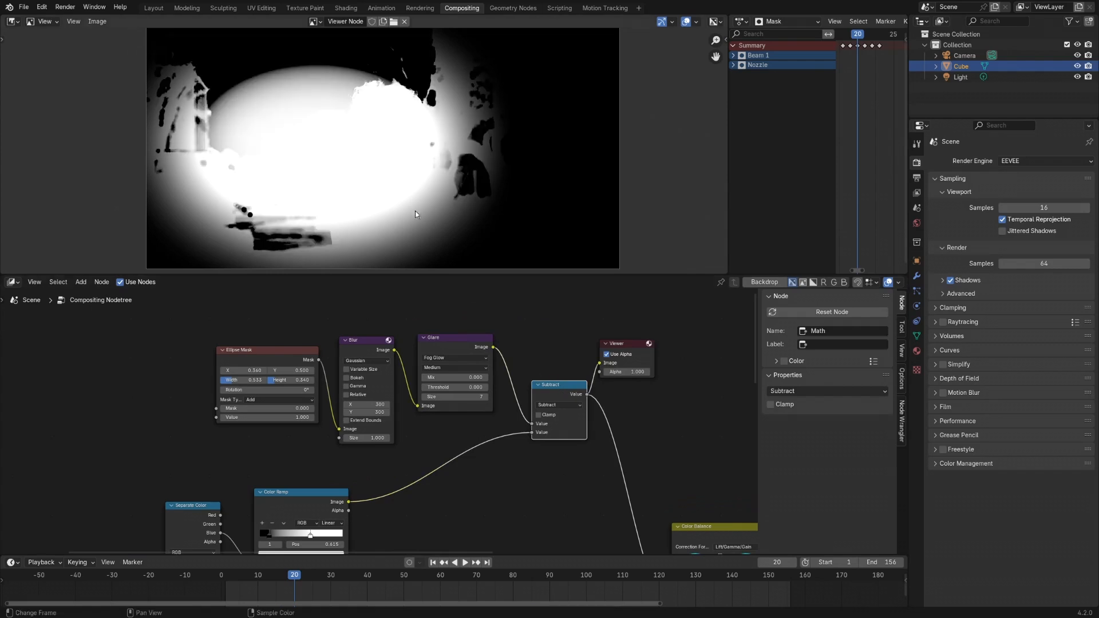
right_click_drag(301, 117, 302, 98)
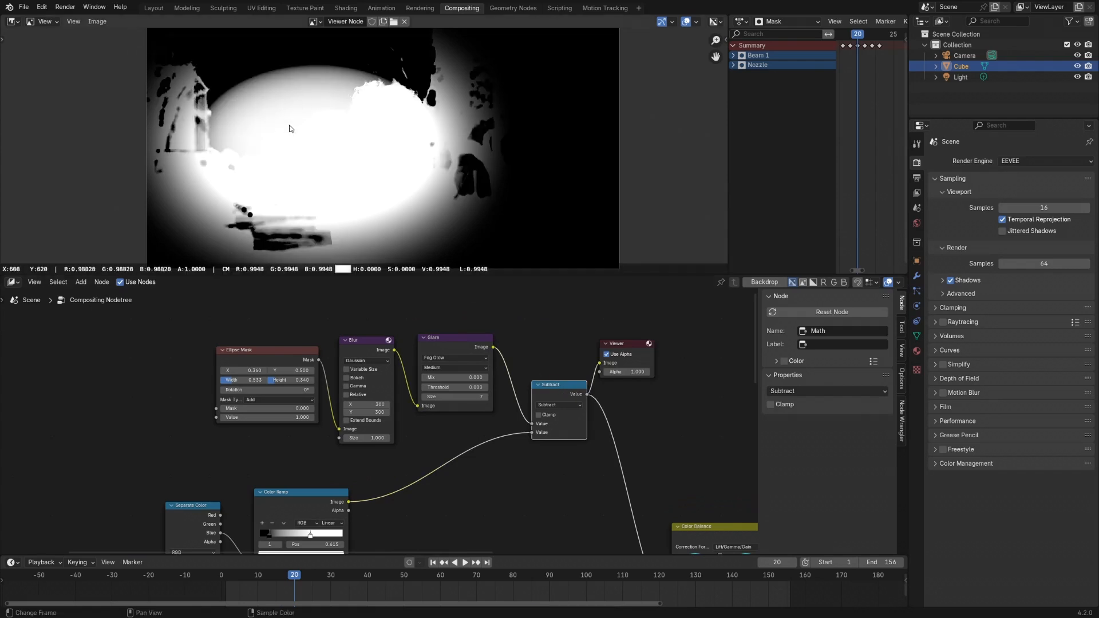
right_click_drag(292, 136, 307, 109)
right_click_drag(249, 130, 271, 108)
Step: Move the Ellipse Mask, Blur and Glare nodes together away from the Subtract node to make room for another node
left_click_drag(294, 332, 433, 390)
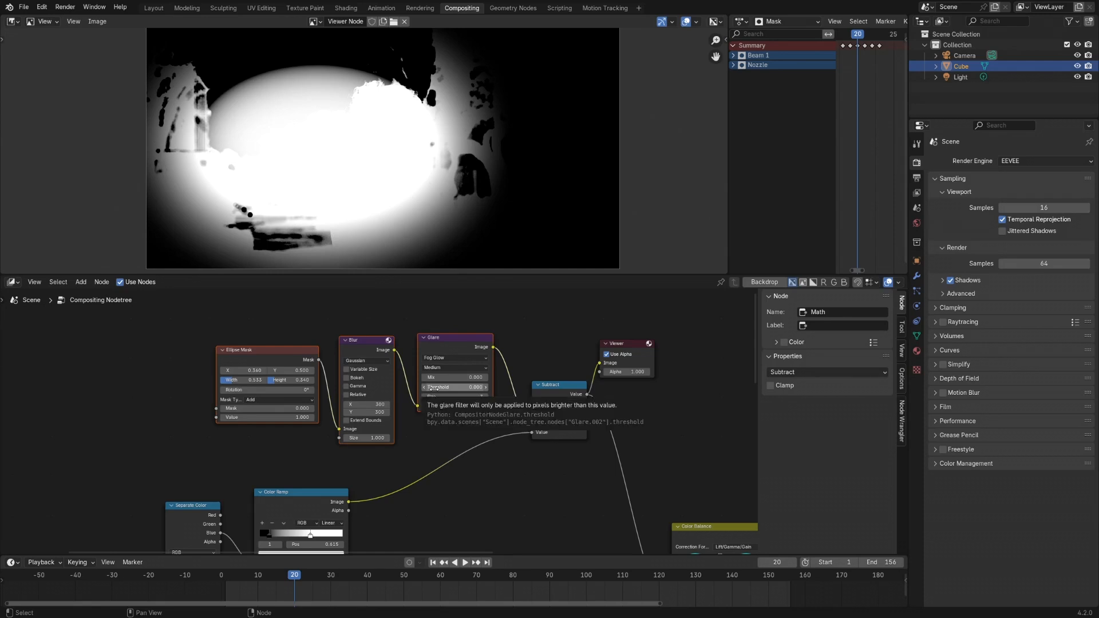
key("g")
left_click(376, 396)
middle_click_drag(397, 405, 369, 431)
left_click(446, 379)
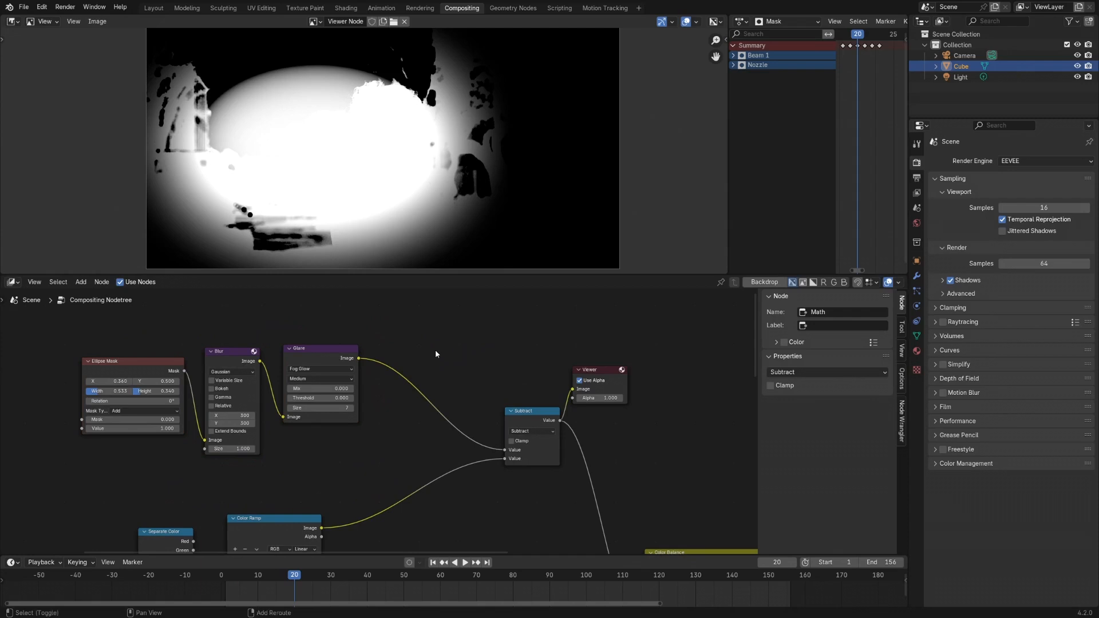
Step: Insert a Map Range node between the Glare and Subtract nodes and enable its Clamp option
key("shift+a")
mouse_move(435, 351)
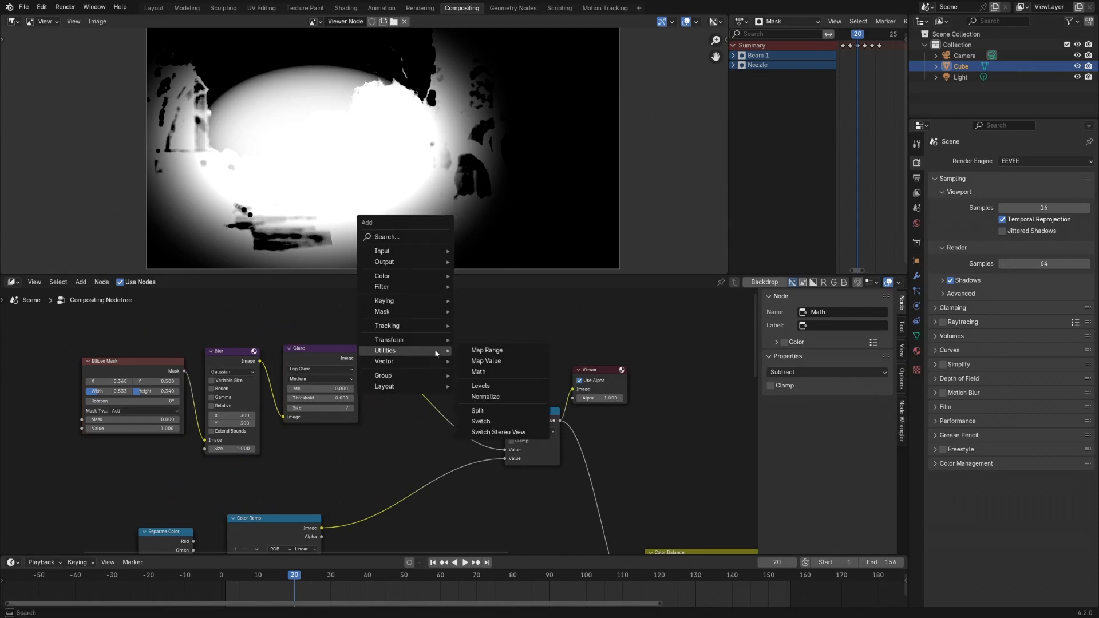
left_click(479, 351)
left_click(409, 378)
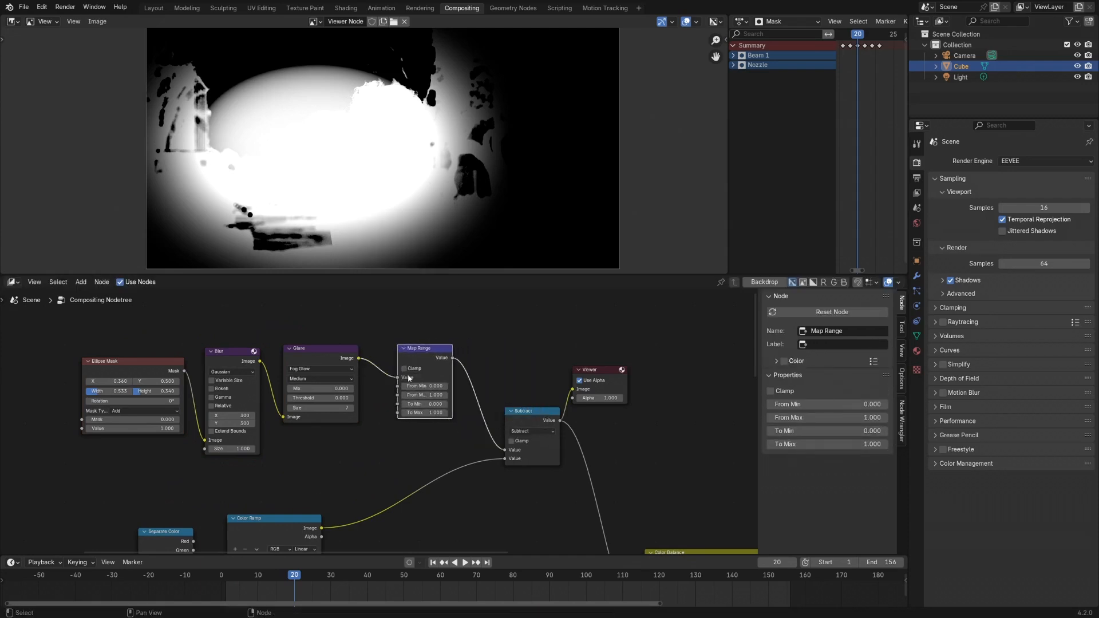
left_click(404, 369)
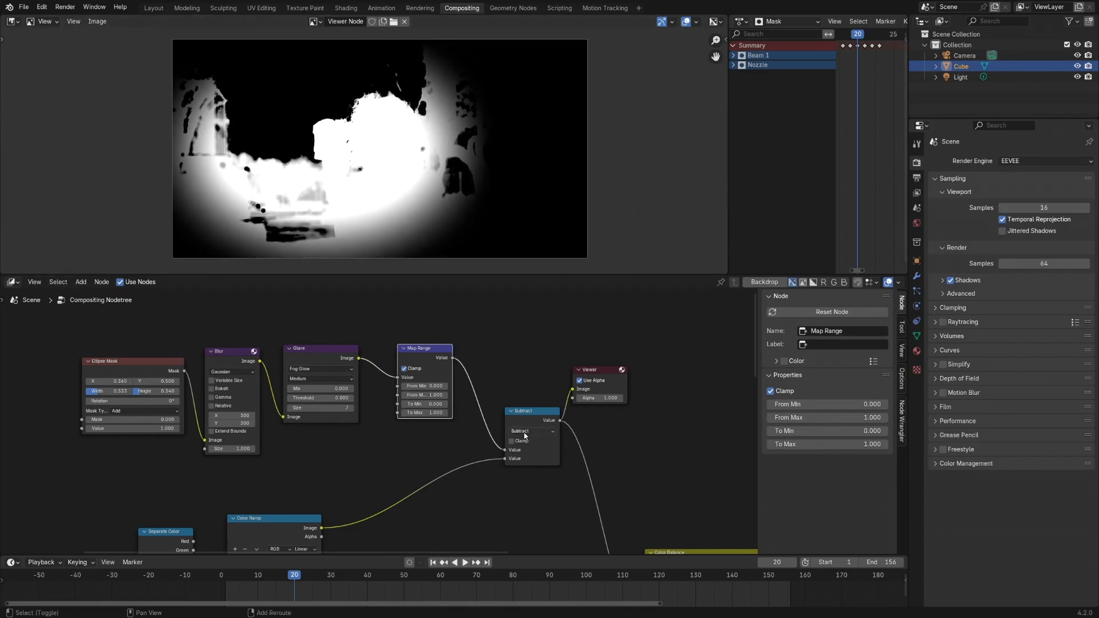
Step: Enable Clamp on the Subtract node and preview the Color Balance output in the Viewer
middle_click_drag(526, 371, 488, 348)
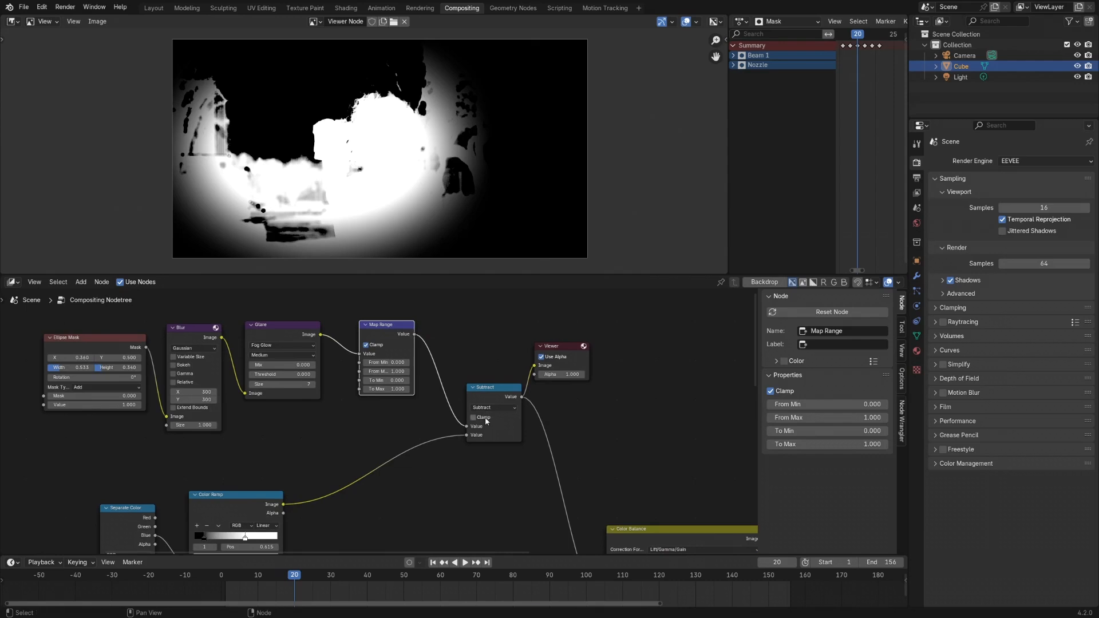
scroll(492, 450, "up", 2)
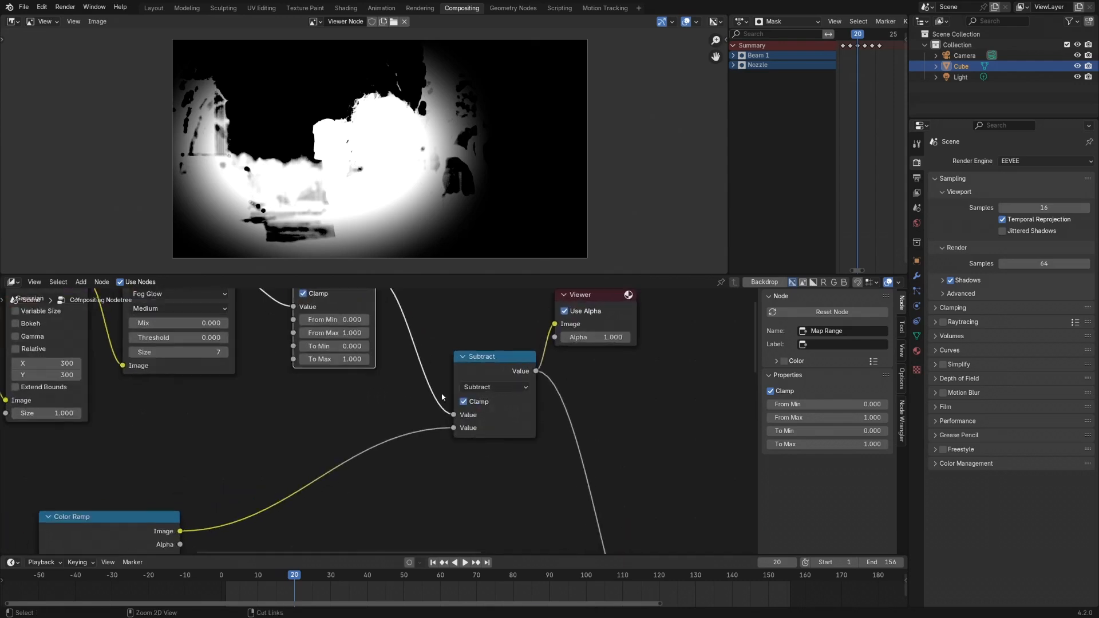
scroll(442, 397, "down", 4)
middle_click_drag(501, 437, 363, 362)
left_click(544, 425, "ctrl+shift")
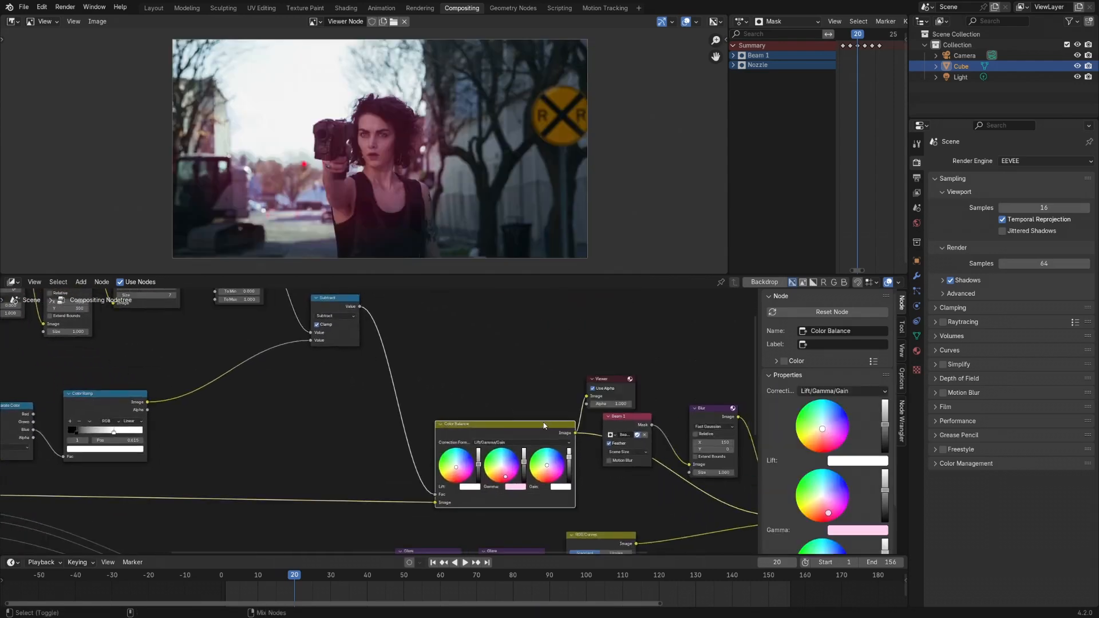
scroll(386, 180, "up", 2)
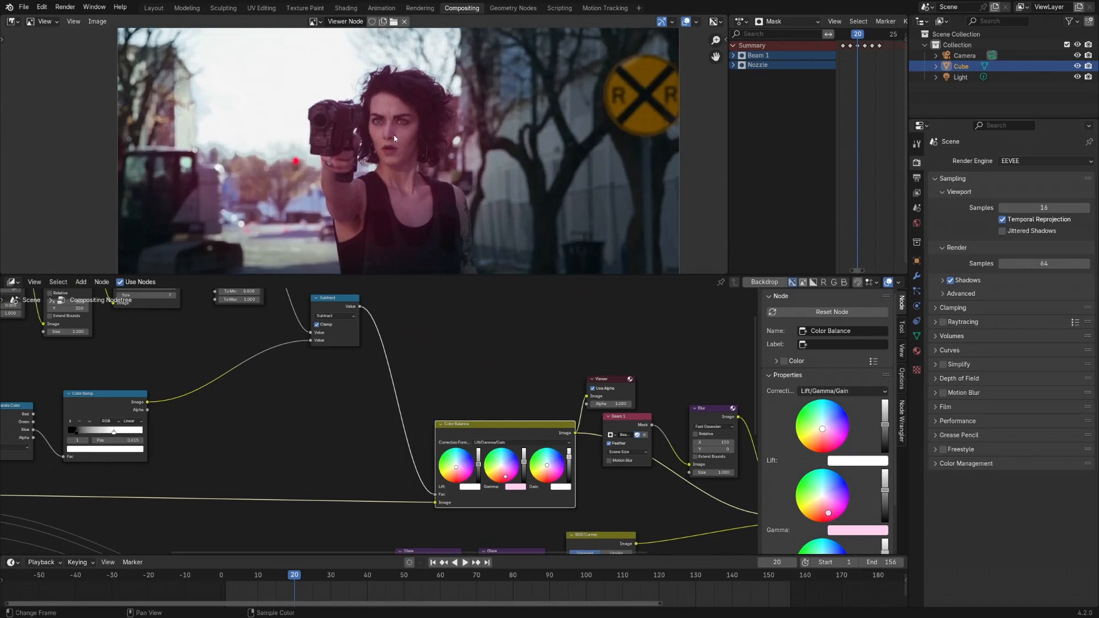
Step: Insert a Blur node between the Color Ramp and the Subtract node, with X and Y both set to 40
middle_click_drag(452, 386, 460, 391)
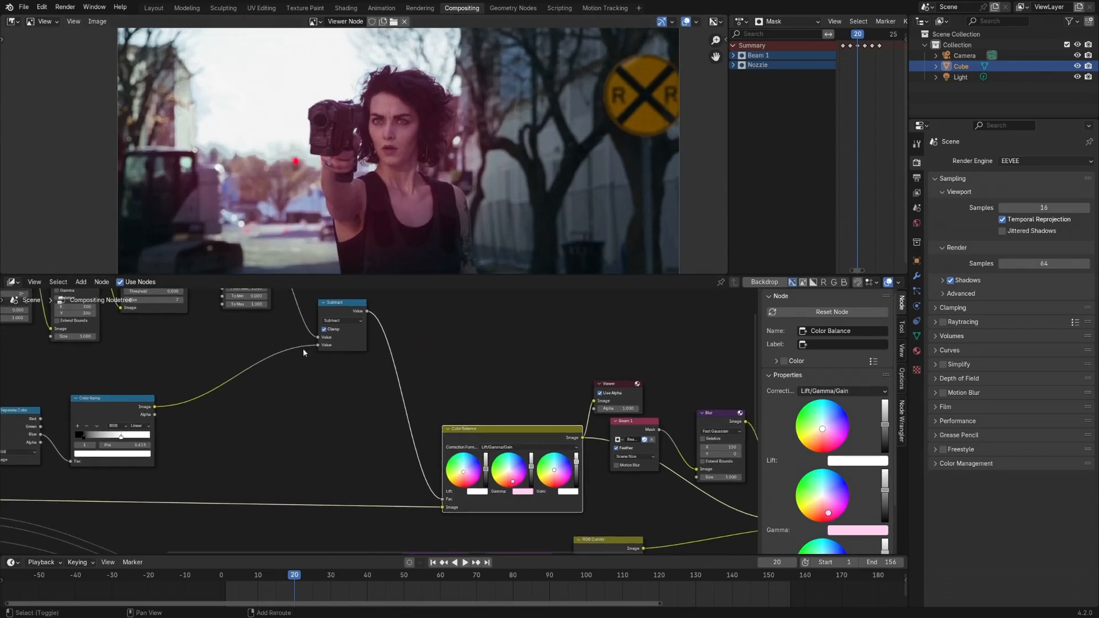
middle_click_drag(300, 361, 409, 345, "shift")
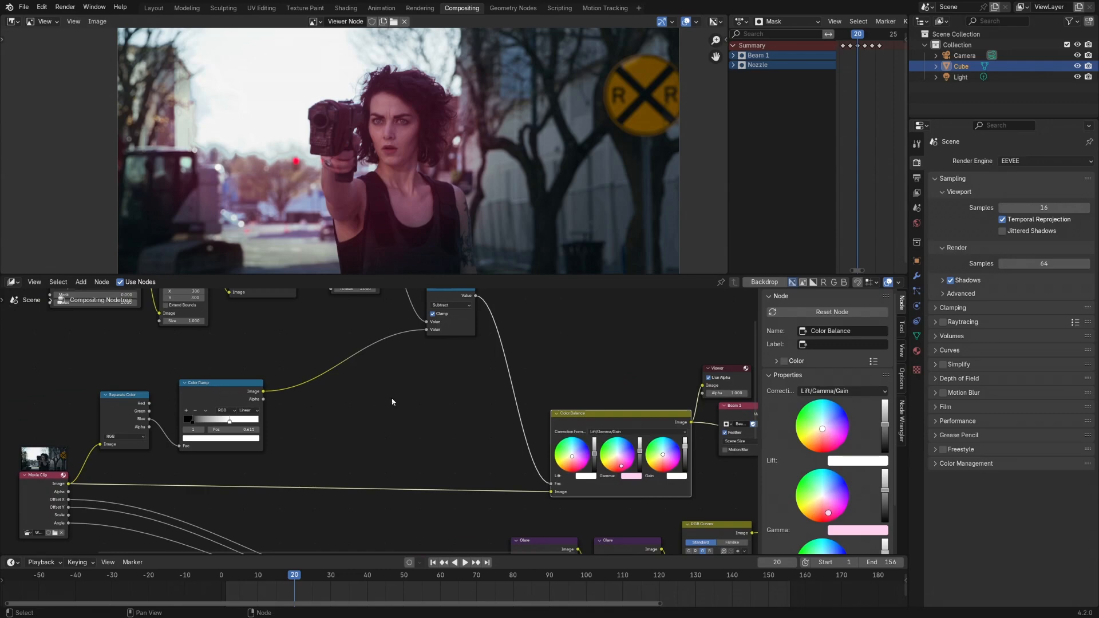
key("shift+a")
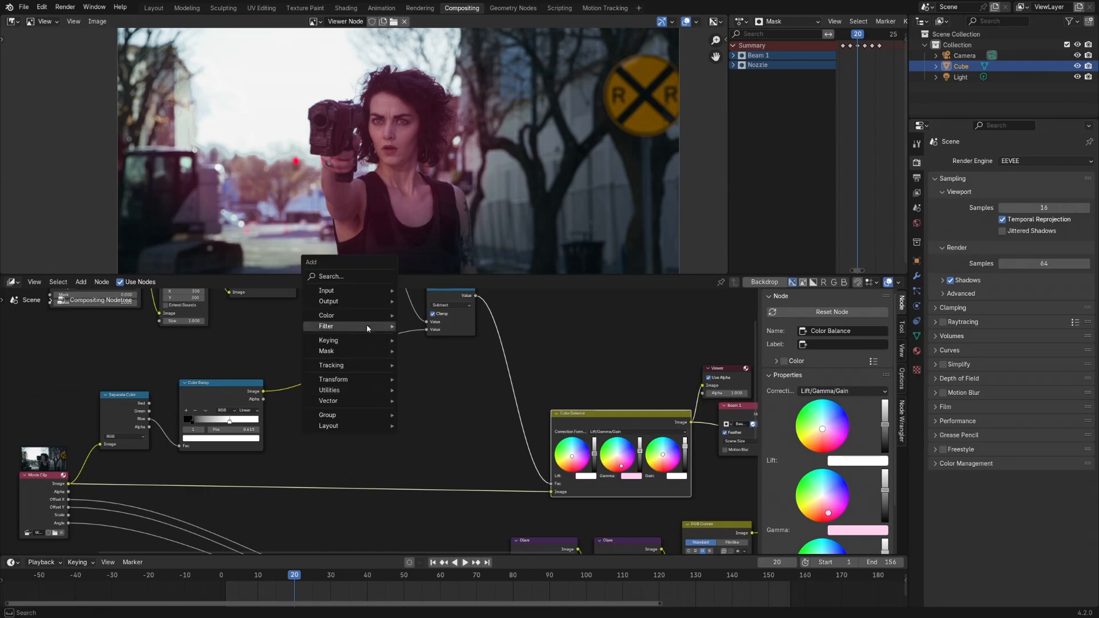
mouse_move(363, 326)
mouse_move(419, 327)
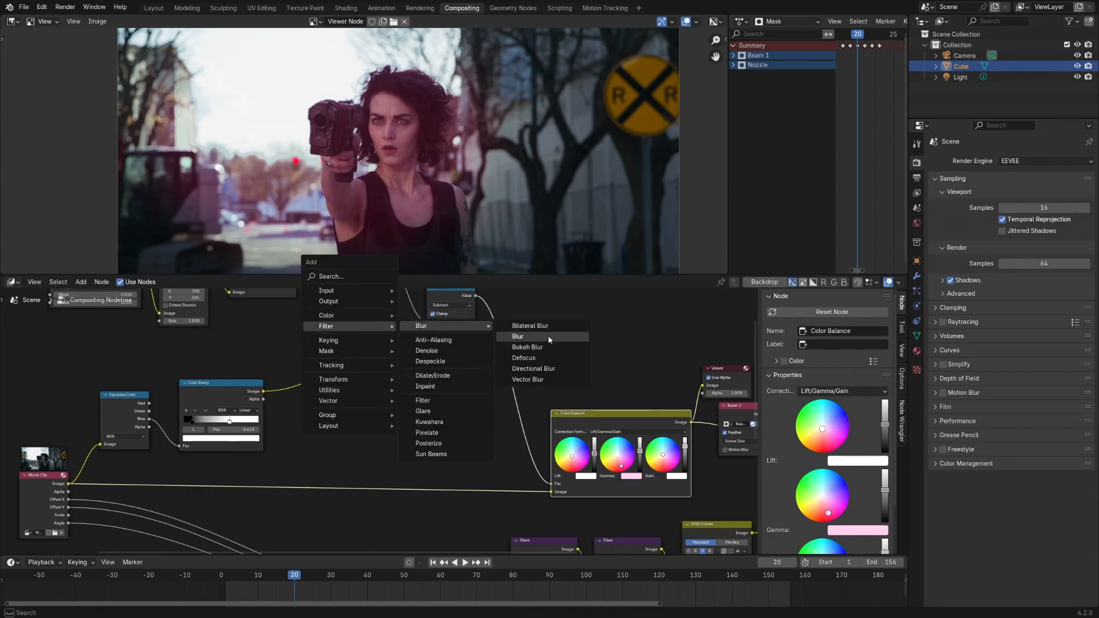
left_click(516, 327)
left_click(338, 435)
scroll(338, 435, "up", 2)
left_click(356, 402)
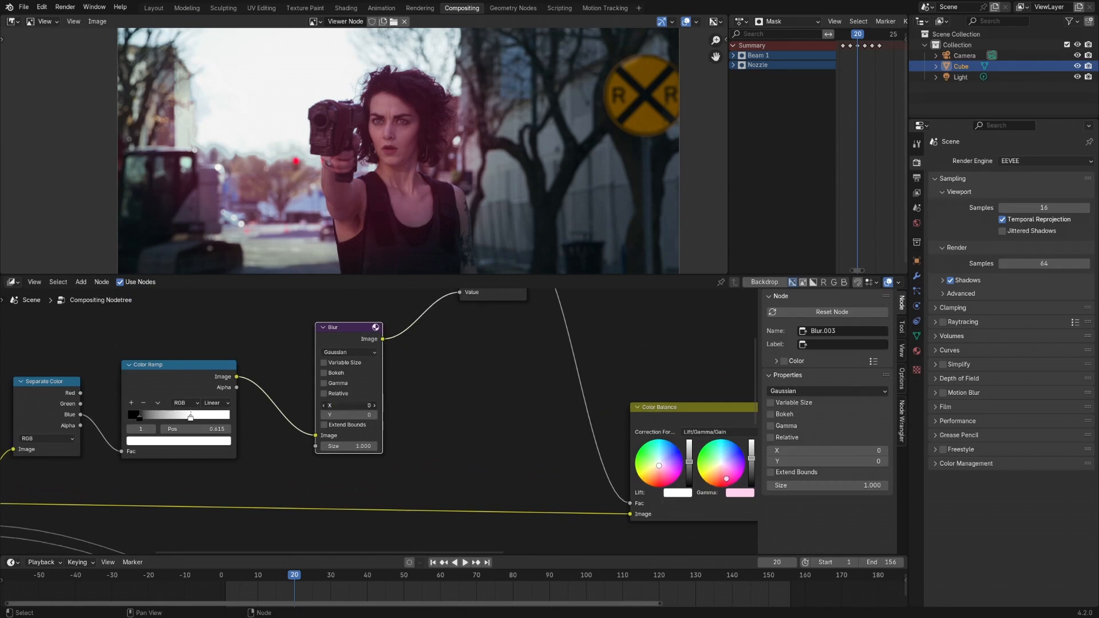
type("40")
key("Return")
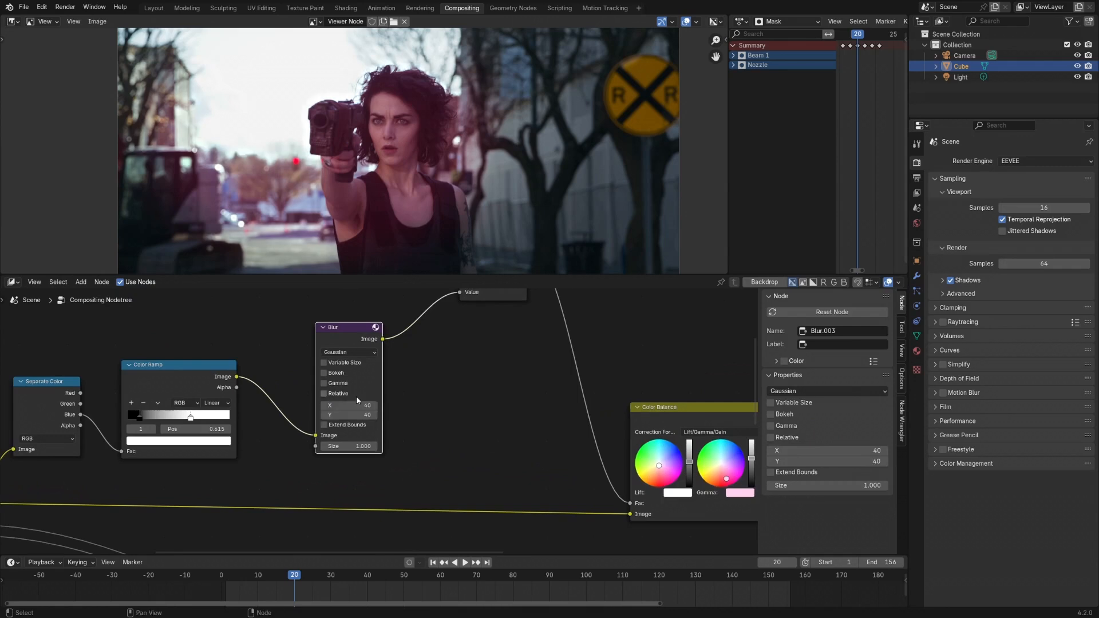
Step: Preview the final Add mix node that combines the color-balanced footage with the beam
middle_click_drag(390, 256, 389, 271, "ctrl")
middle_click_drag(573, 406, 413, 424, "shift")
middle_click_drag(517, 357, 338, 396, "ctrl")
left_click(575, 430)
left_click(575, 430, "ctrl+shift")
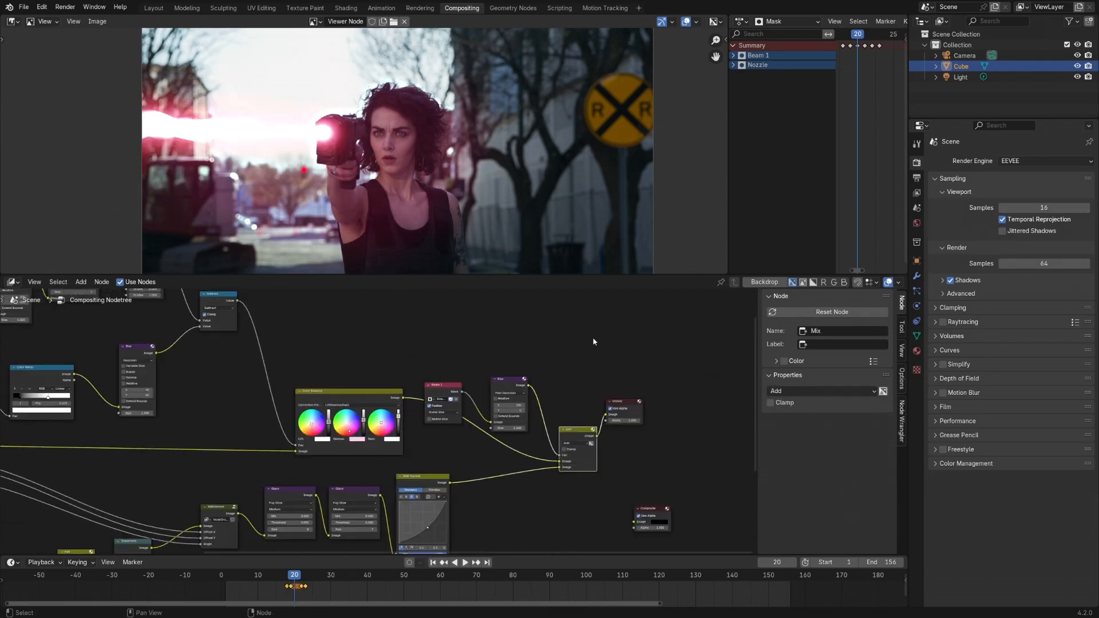
Step: Step through the frames around the shot, between 18 and 23, to examine the beam and its lighting in the composite
key("Right")
key("Right")
key("Right")
key("Left")
key("Left")
key("Left")
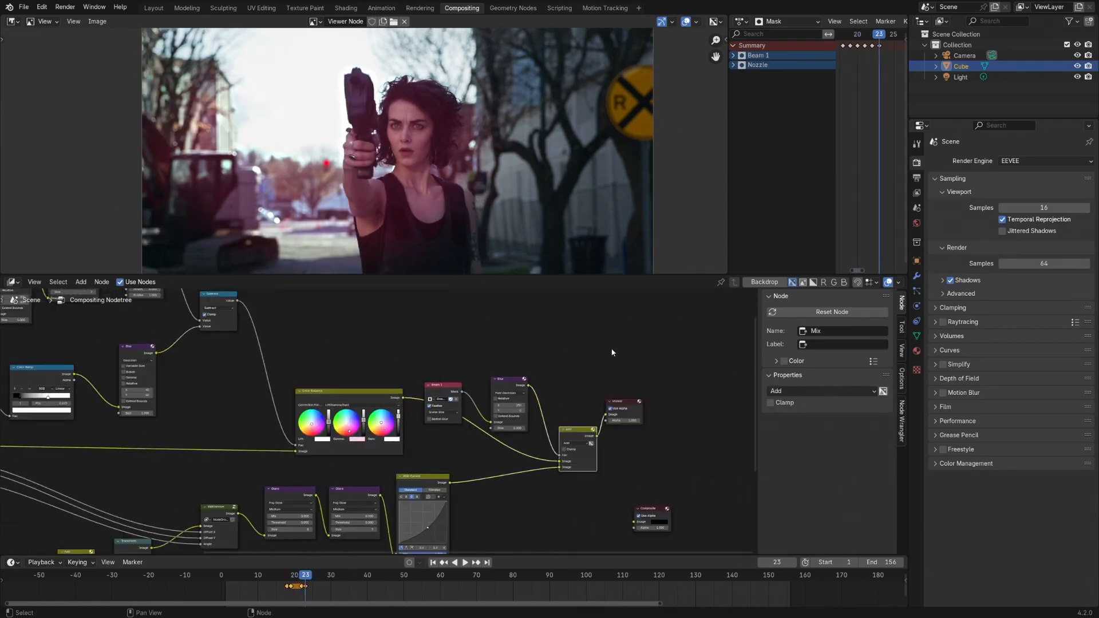
key("Left")
key("Left")
key("Left")
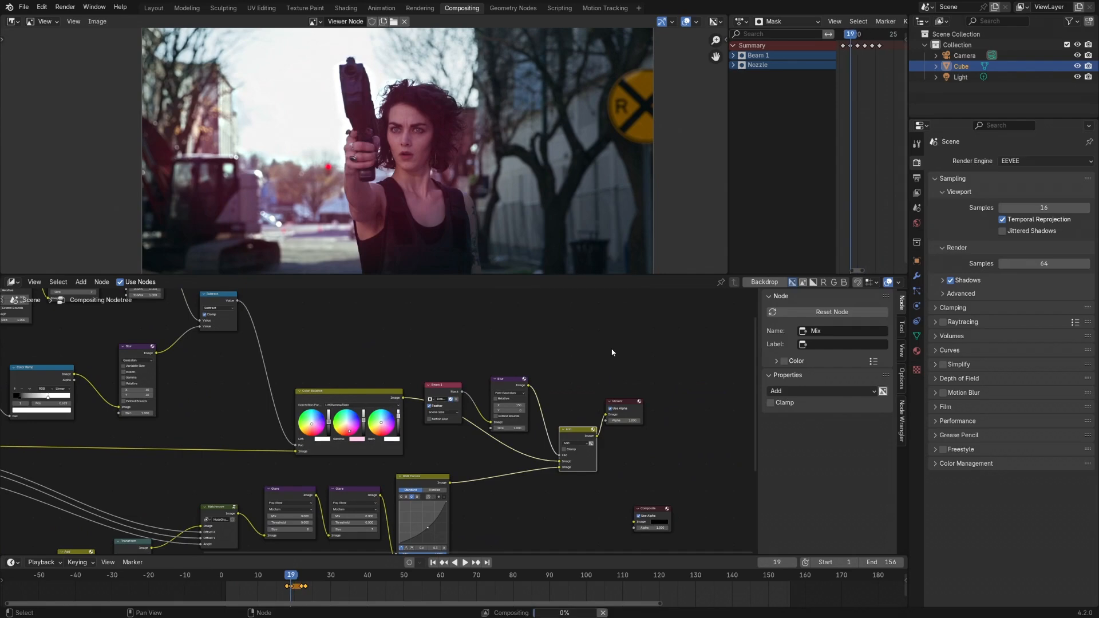
key("Right")
key("Right")
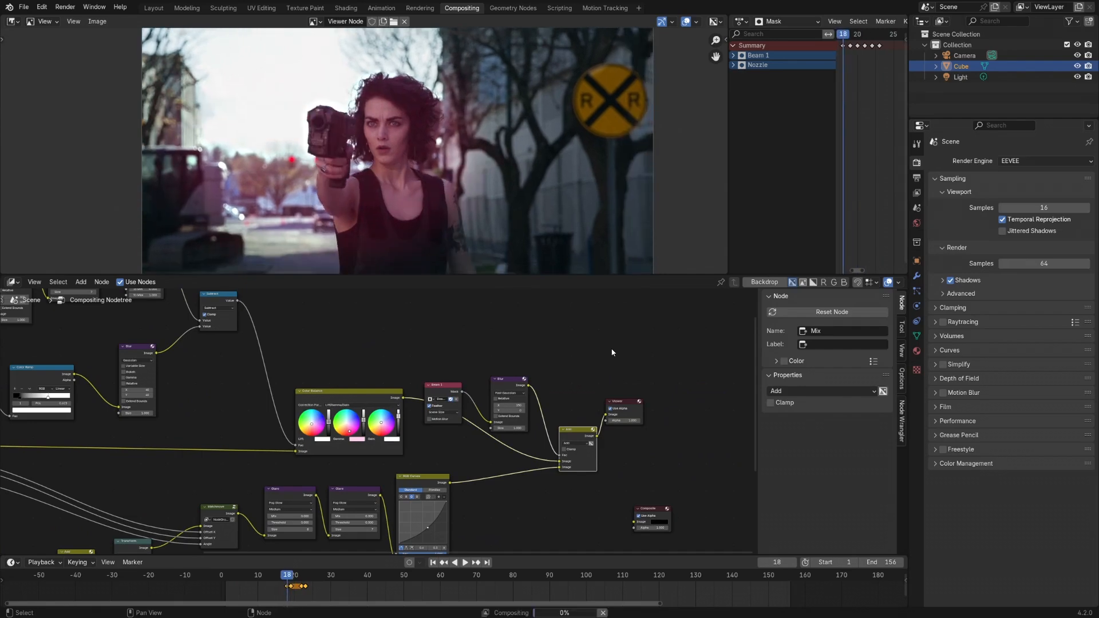
Step: Insert a Math node on the link between the Subtract node and the Color Balance factor
middle_click_drag(283, 365, 324, 382)
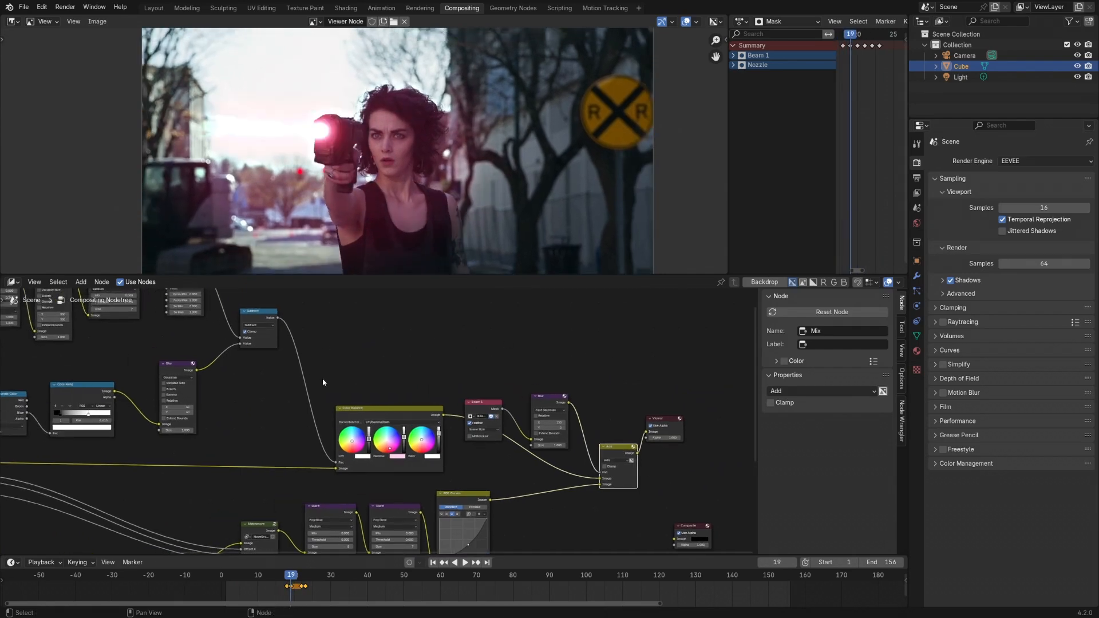
scroll(324, 381, "up", 4)
middle_click_drag(315, 336, 348, 375)
left_click(340, 337)
key("shift+a")
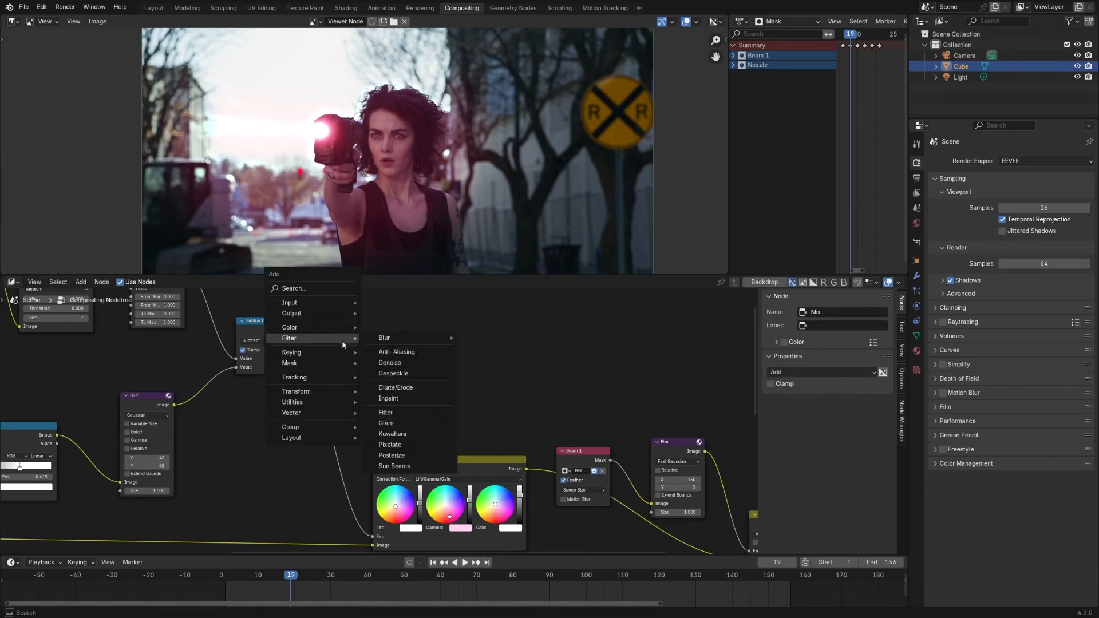
mouse_move(337, 402)
left_click(383, 423)
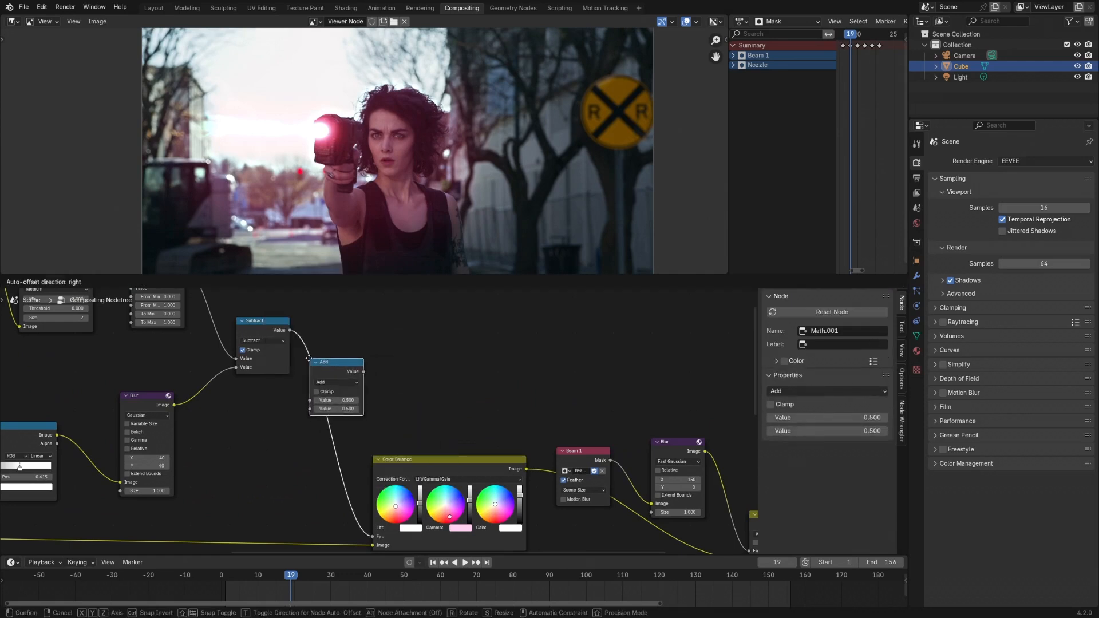
left_click(337, 372)
Step: Set the new Math node between Subtract and Color Balance to Multiply with a value of 1, and place it beside Subtract
left_click(336, 382)
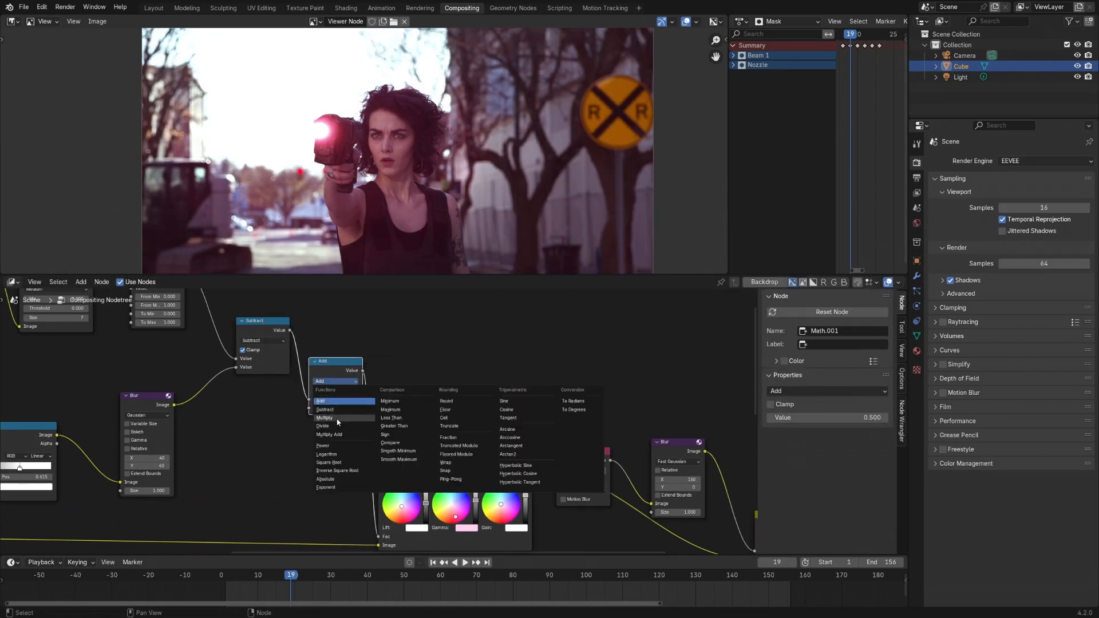
left_click(337, 423)
left_click(341, 408)
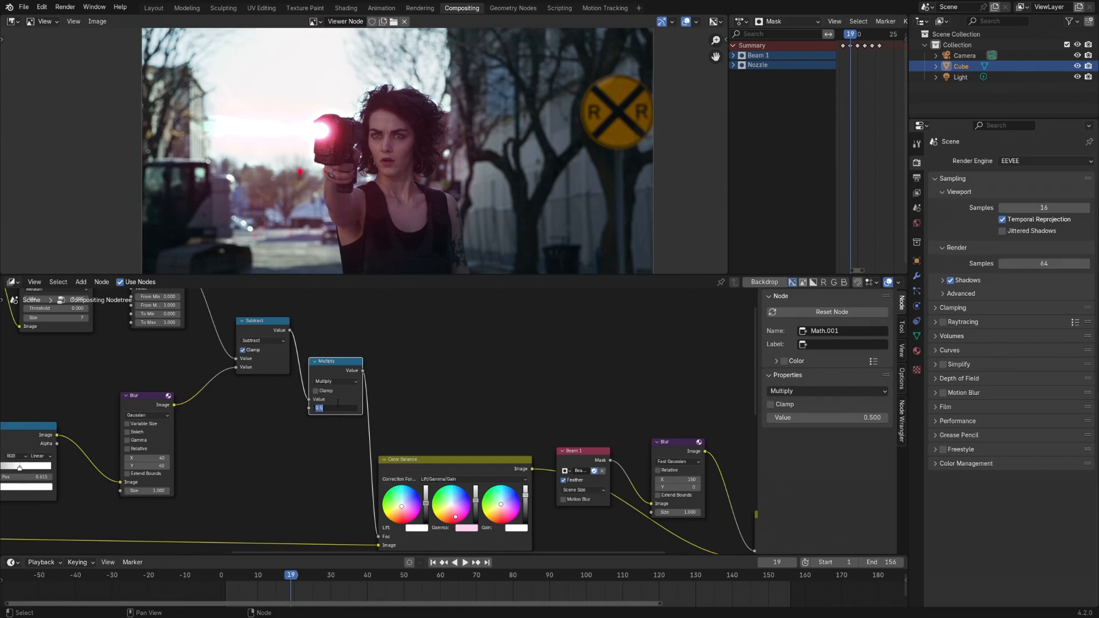
type("1")
key("Return")
scroll(343, 378, "up", 2)
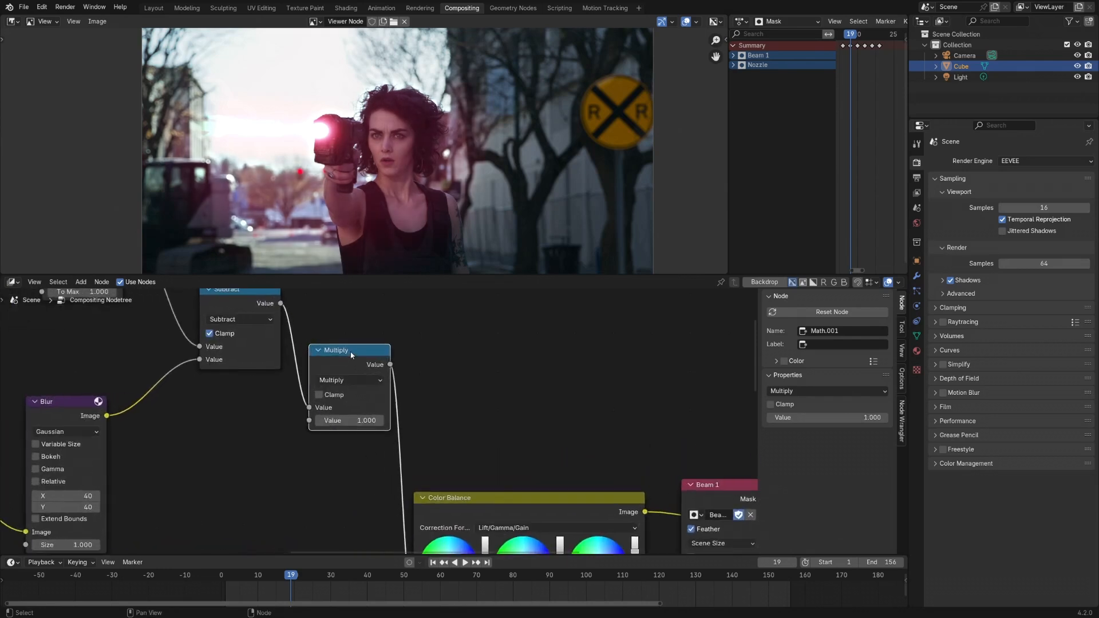
left_click_drag(352, 355, 351, 312)
Step: Keyframe the Multiply node's value of 1 at frame 20
key("Right")
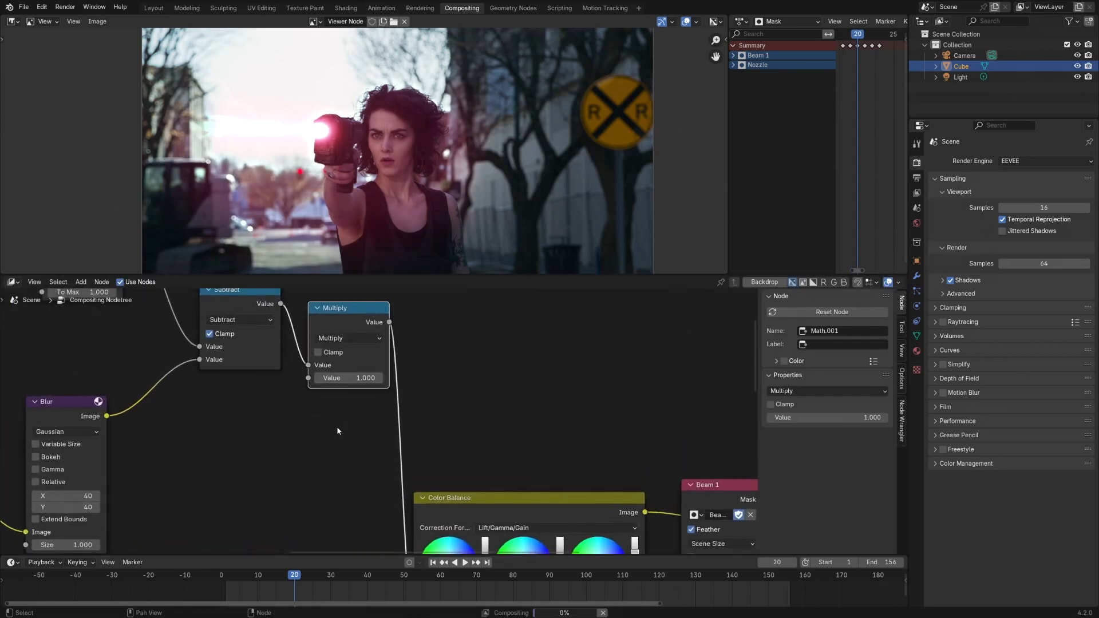
key("i")
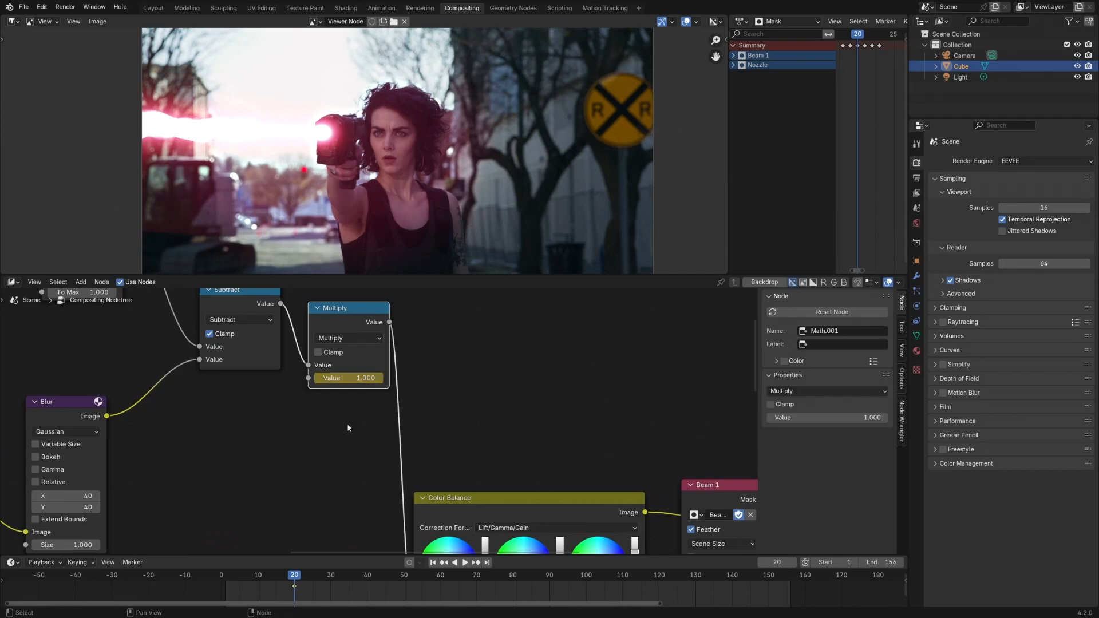
middle_click_drag(348, 425, 383, 445)
scroll(351, 421, "down", 2)
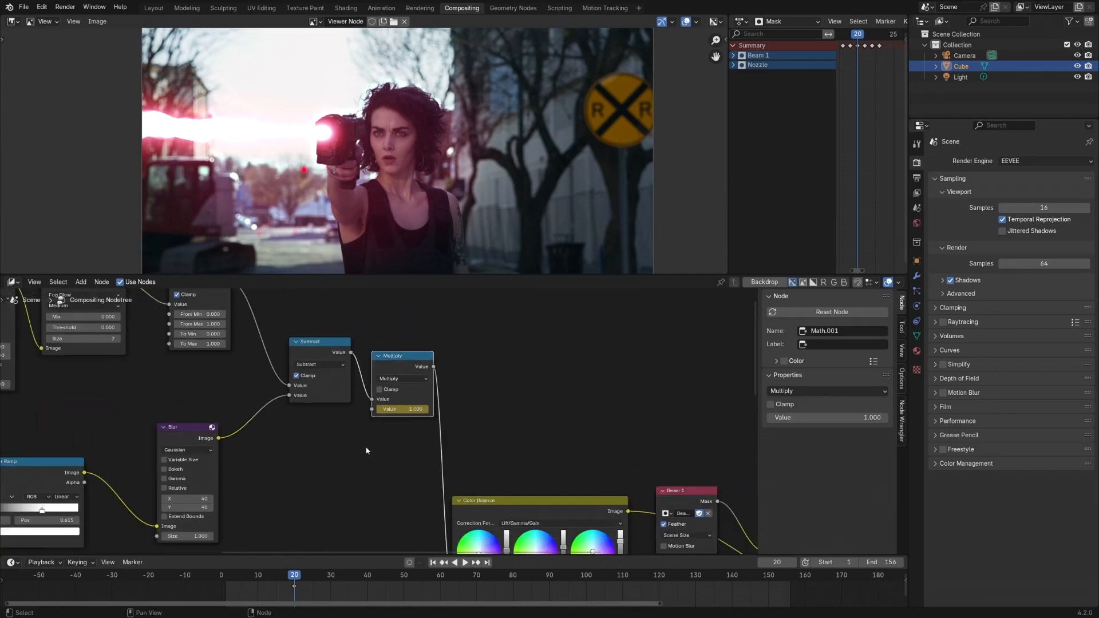
Step: Set the Multiply node's value to 0 at frame 18 and keyframe it
key("Left")
key("Left")
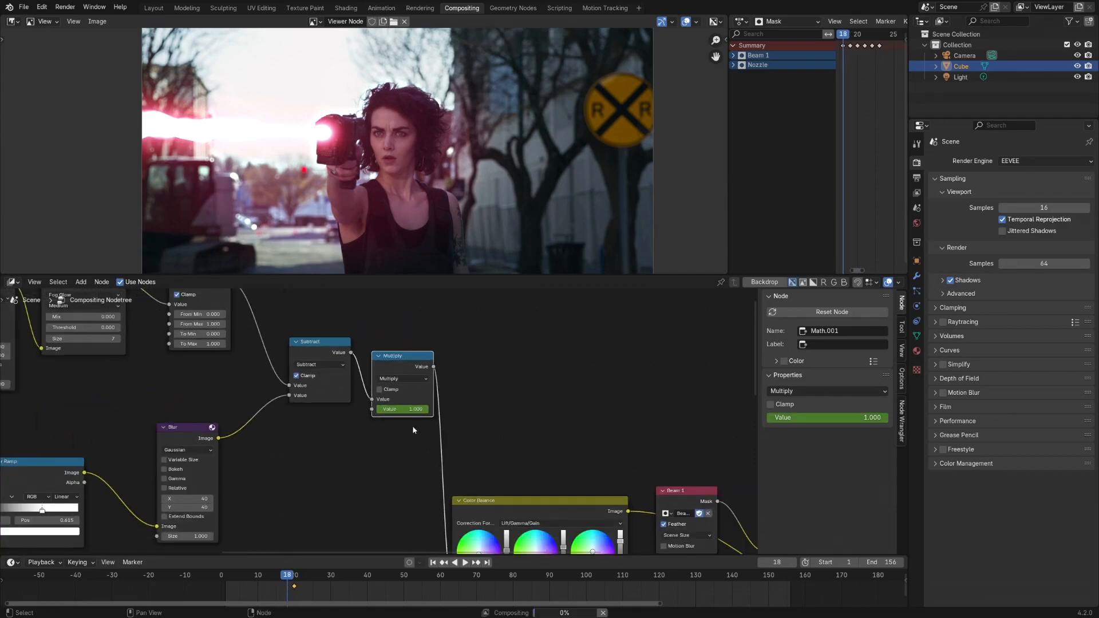
middle_click_drag(410, 422, 398, 399)
left_click_drag(402, 386, 309, 386)
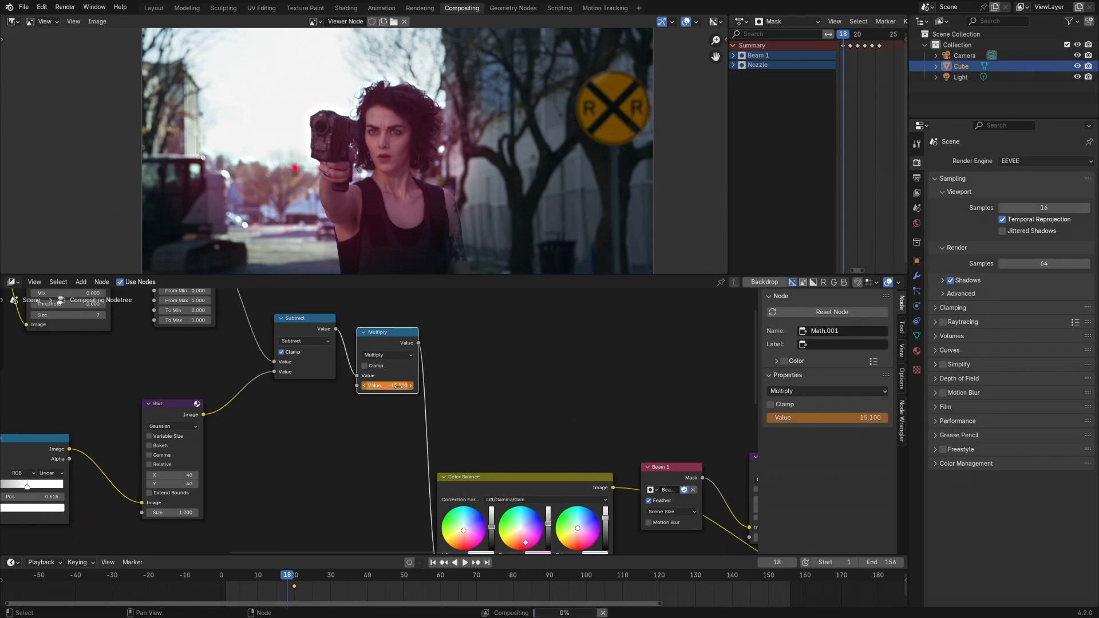
left_click(401, 386)
type("0")
key("Return")
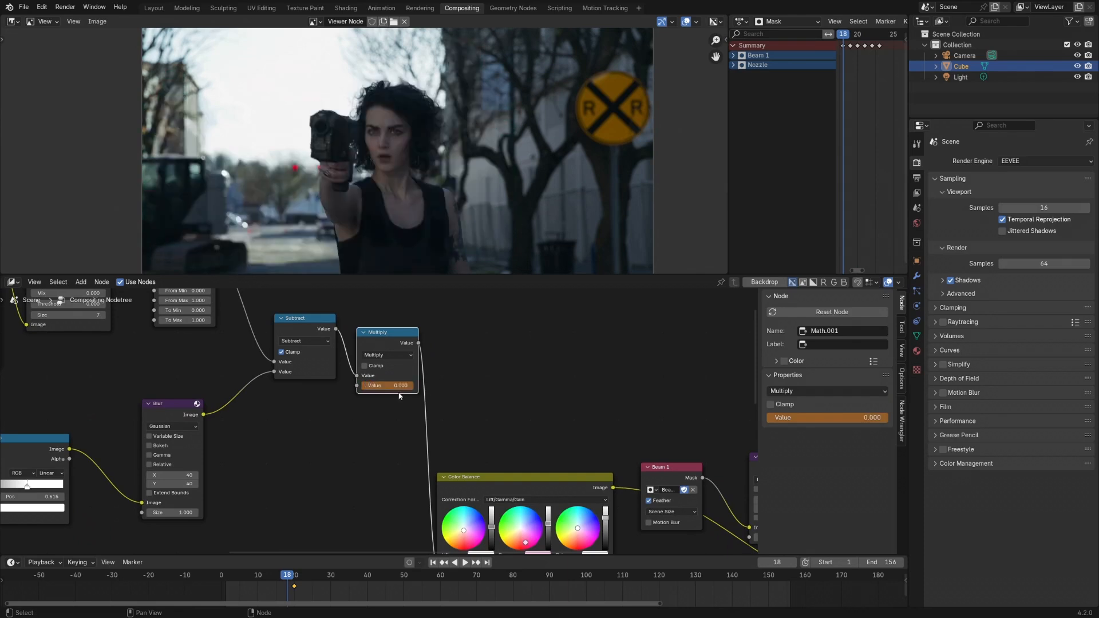
key("i")
scroll(382, 370, "up", 2)
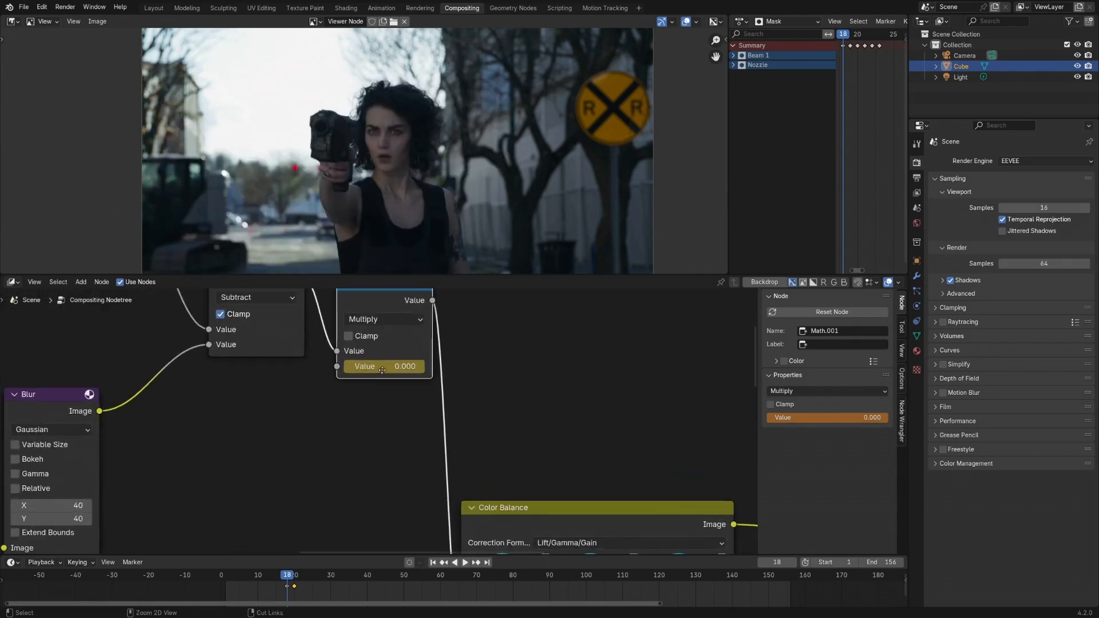
middle_click_drag(382, 370, 387, 432)
left_click_drag(400, 352, 395, 344)
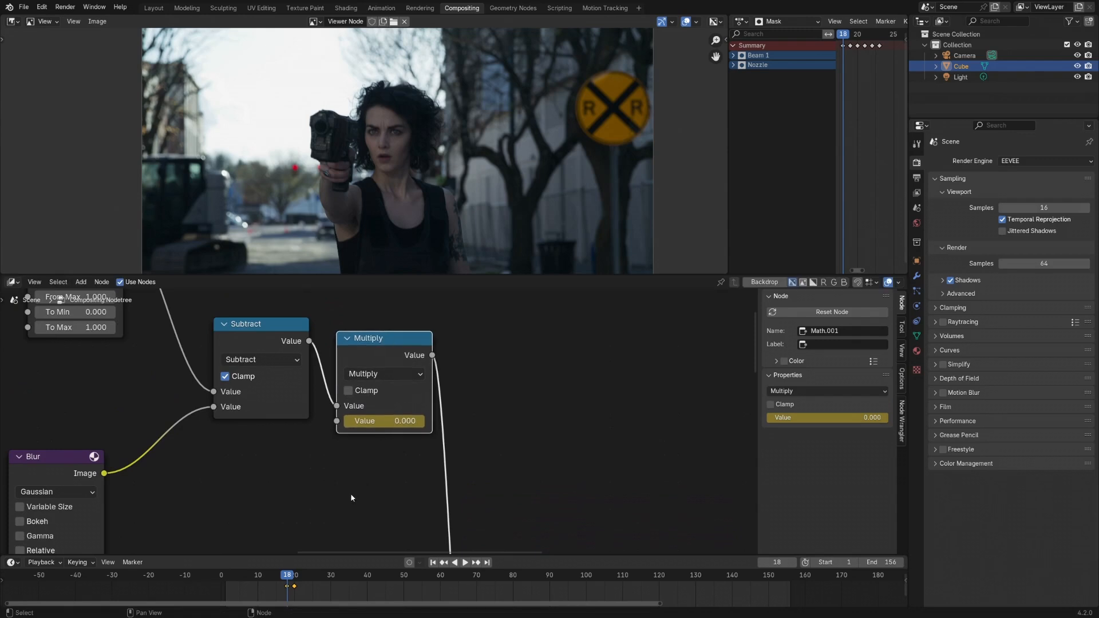
Step: Keyframe the Multiply node's value of 1 at frame 21
key("Right")
key("Right")
key("Right")
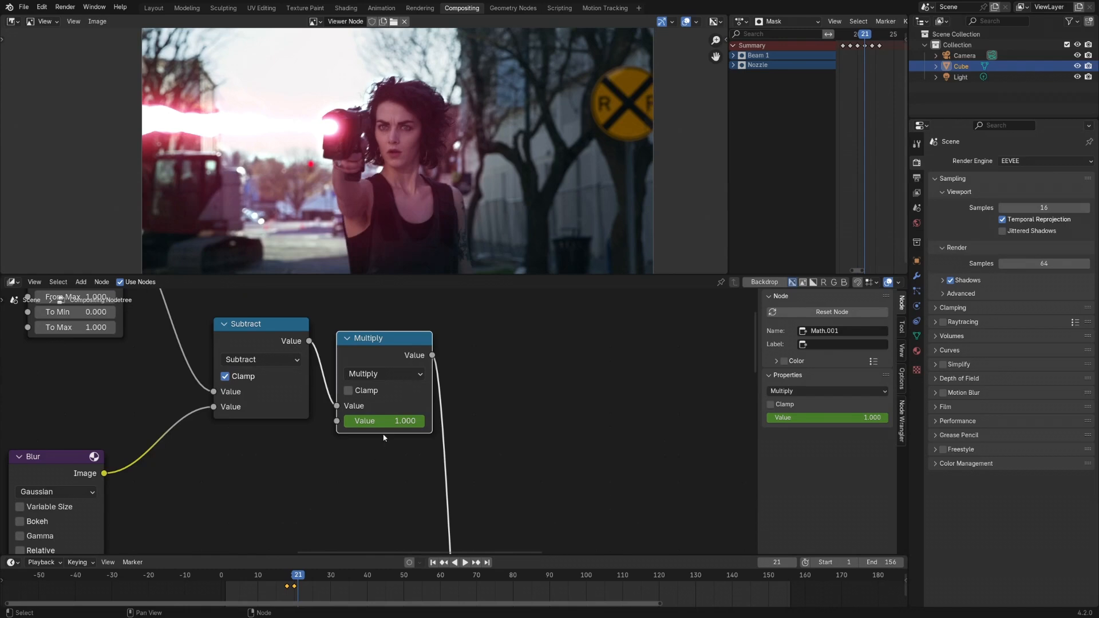
key("i")
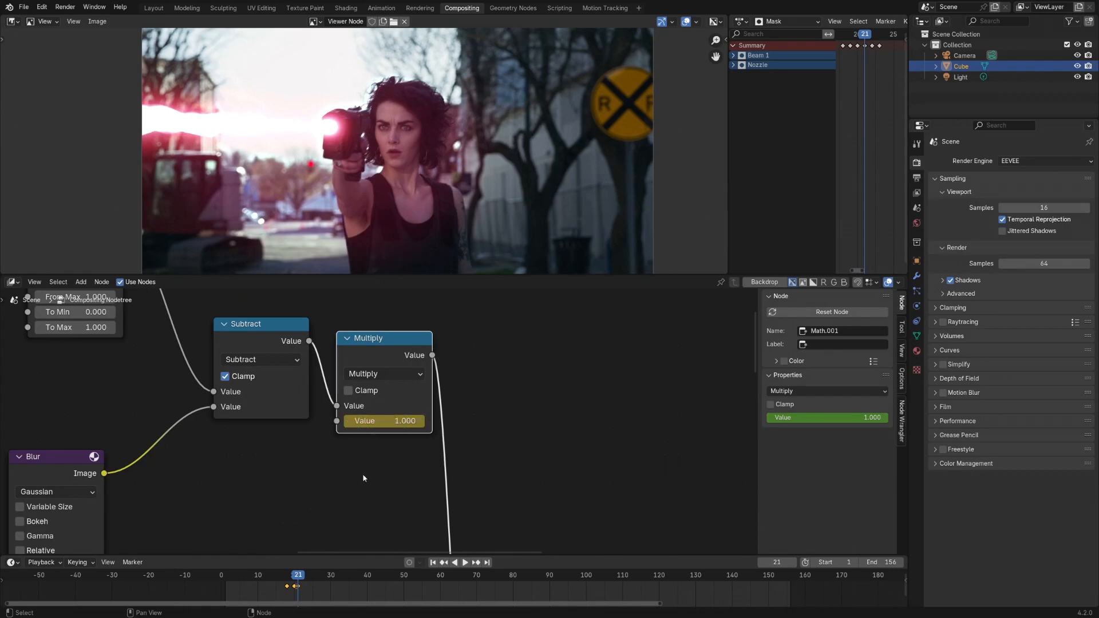
Step: Reset the Multiply node's value to 0 at frame 23 and keyframe it
key("Right")
key("Right")
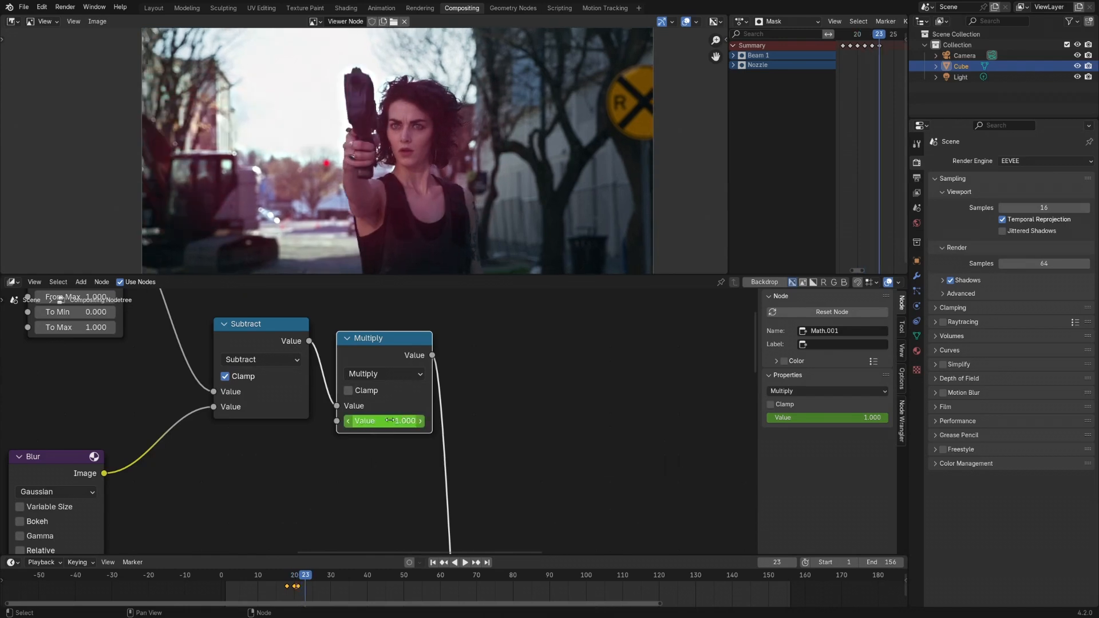
key("BackSpace")
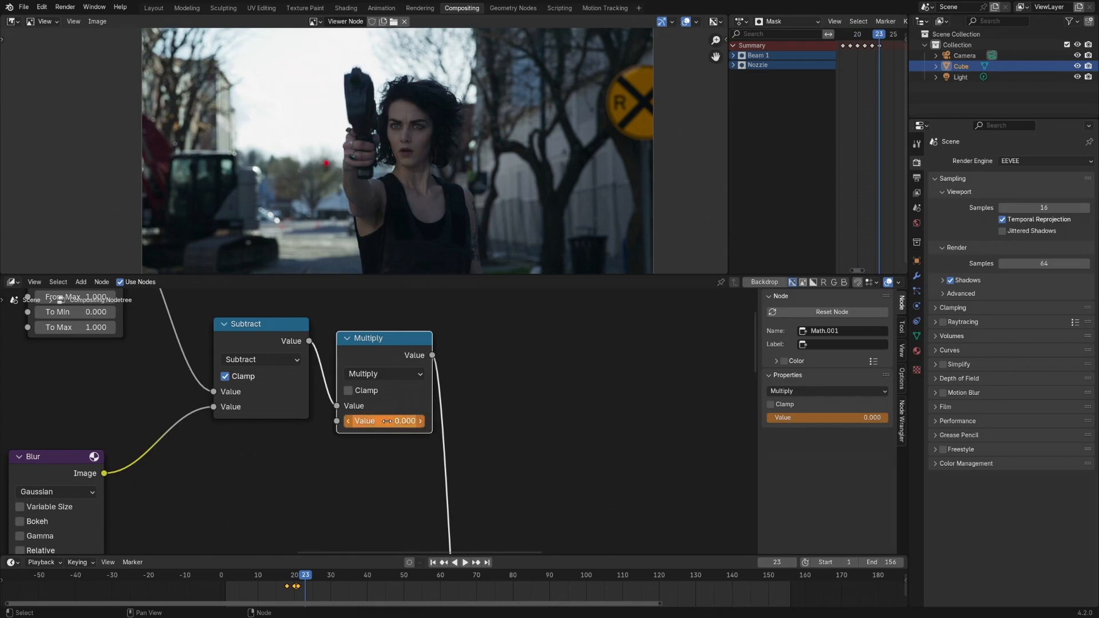
key("i")
middle_click_drag(504, 400, 513, 401, "shift")
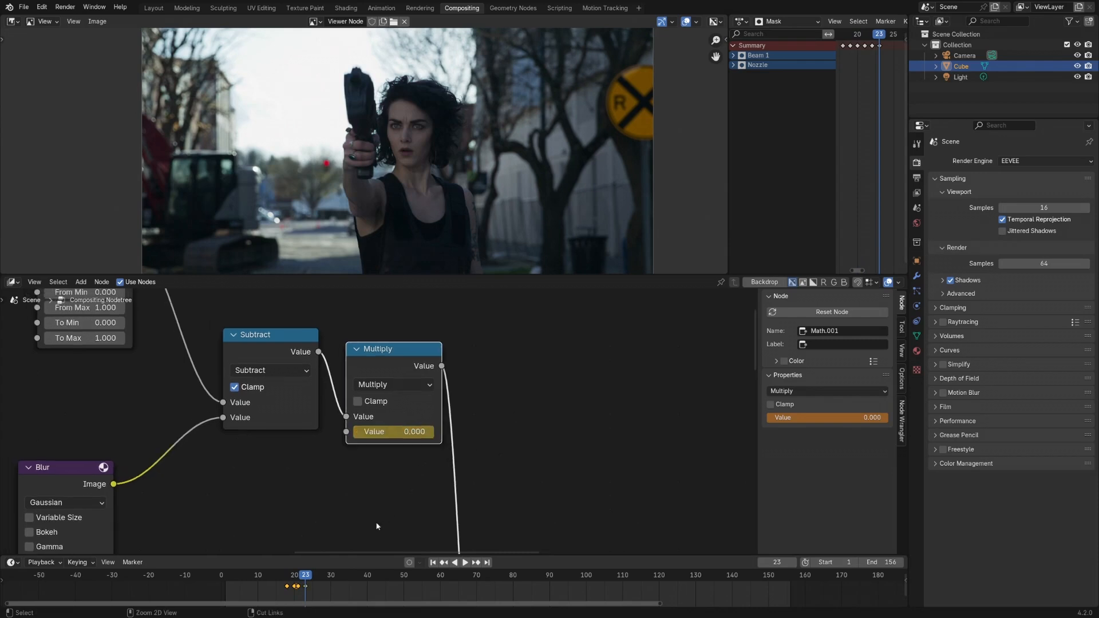
Step: Step back and forth through frames 19 to 23 to examine how the animated lighting follows the beam
key("Left")
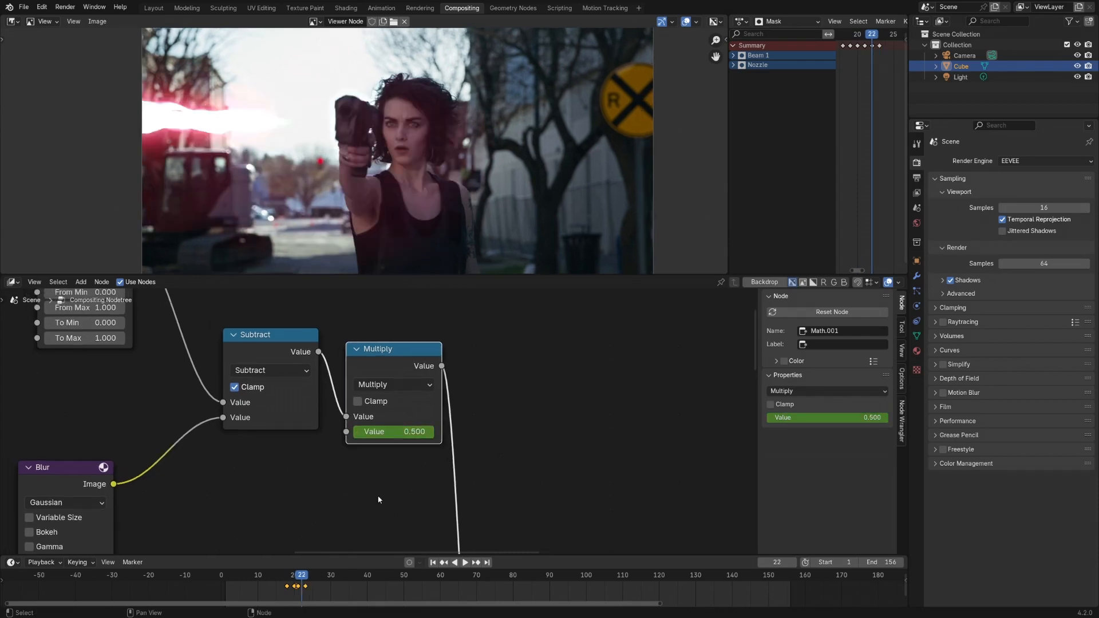
key("Left")
key("Right")
key("Left")
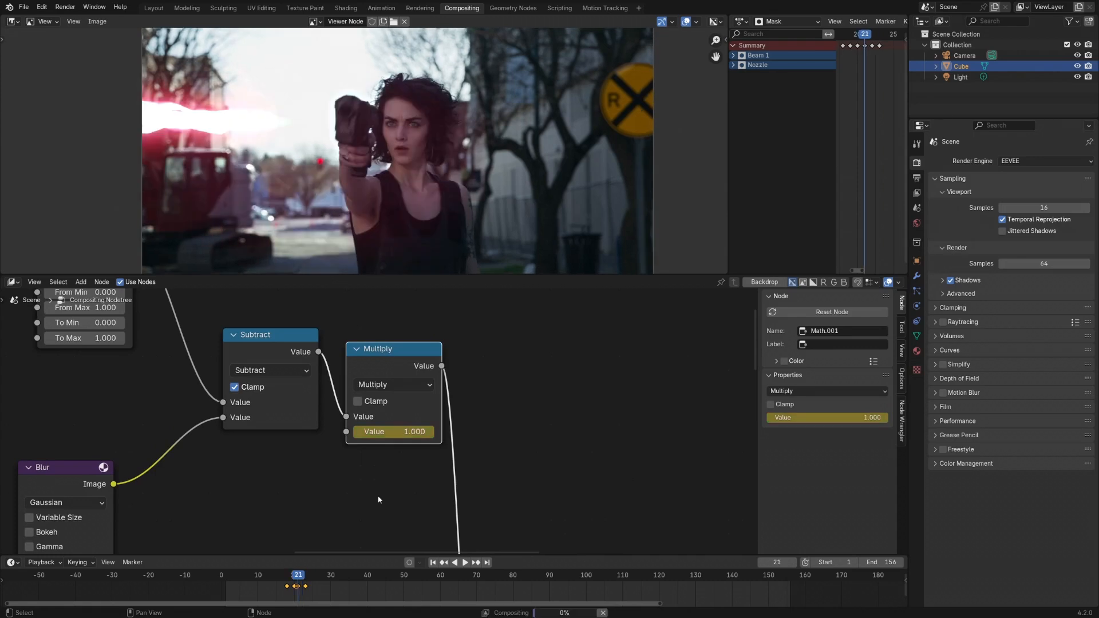
key("Right")
key("Left")
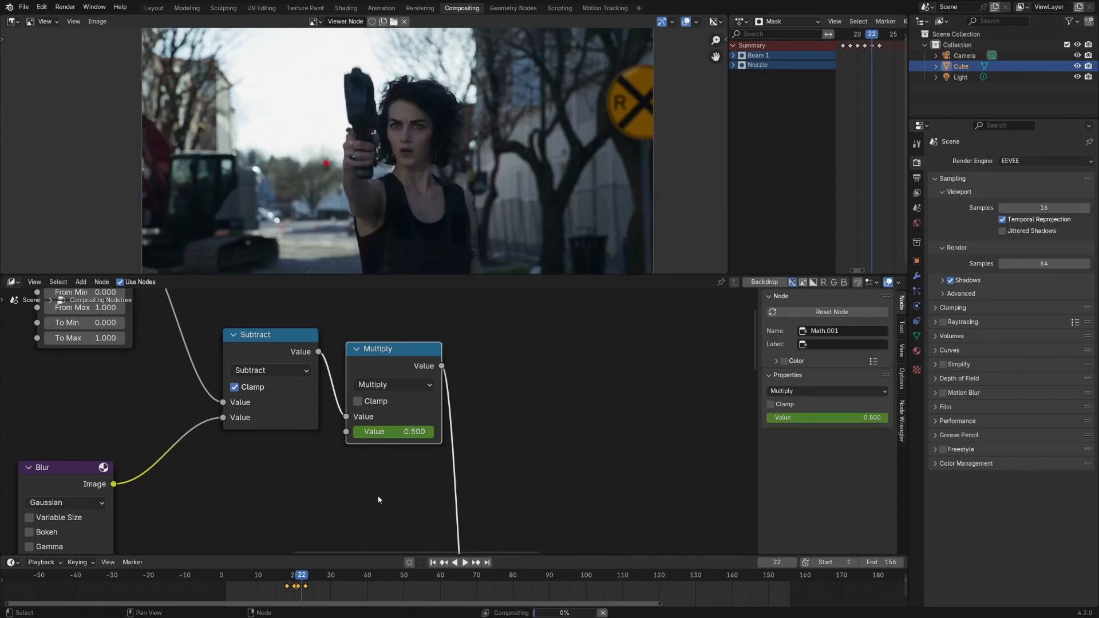
key("Left")
key("Left")
key("Left")
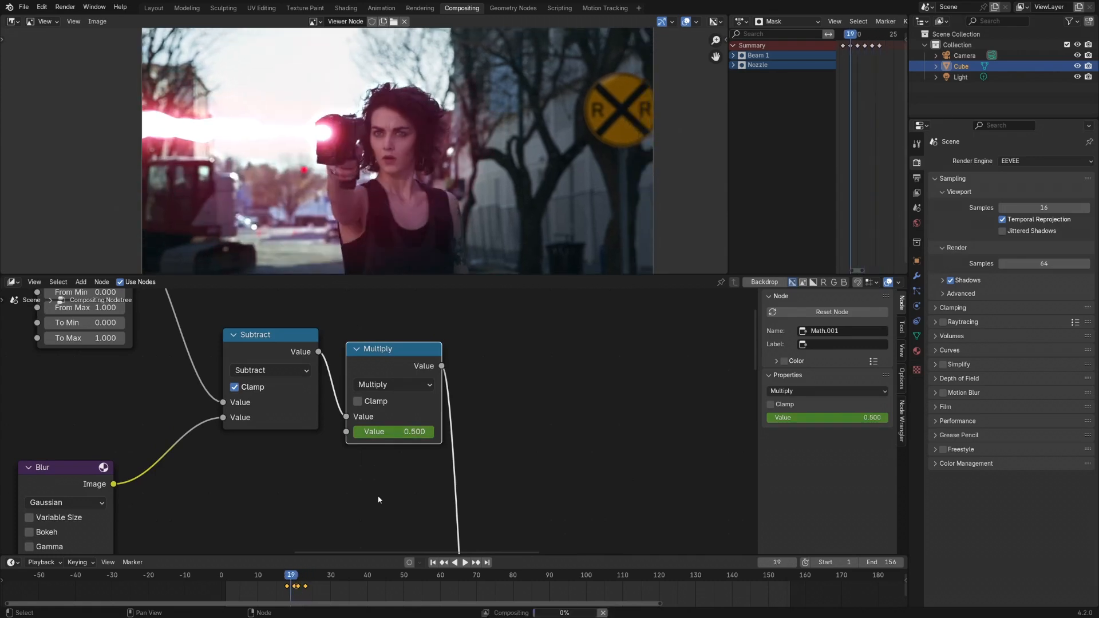
key("Right")
key("Right")
key("Right")
key("Right")
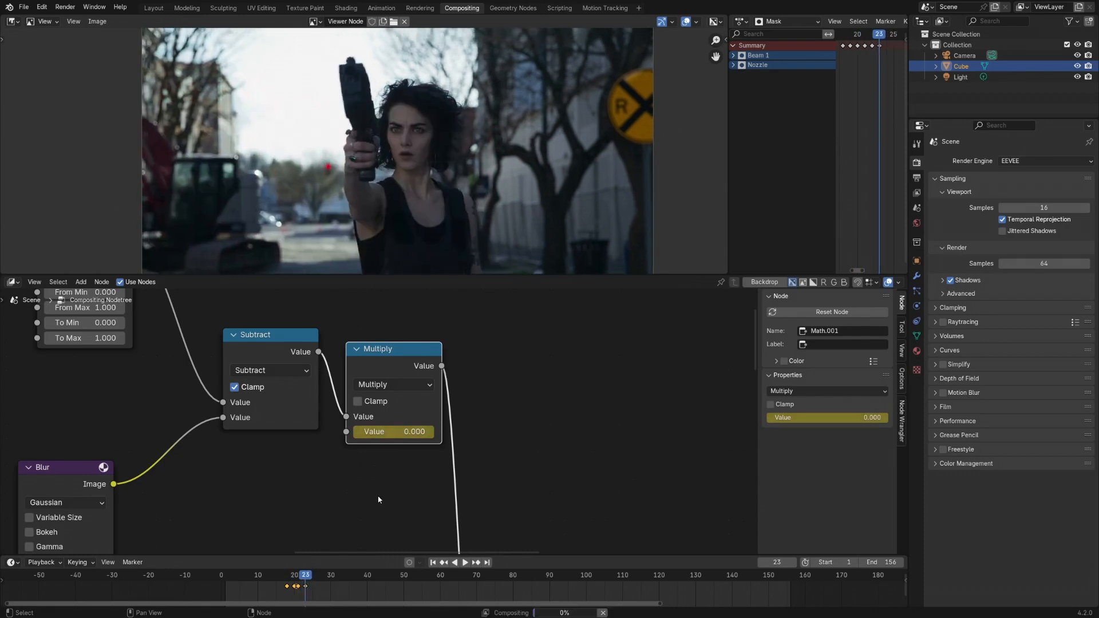
key("Left")
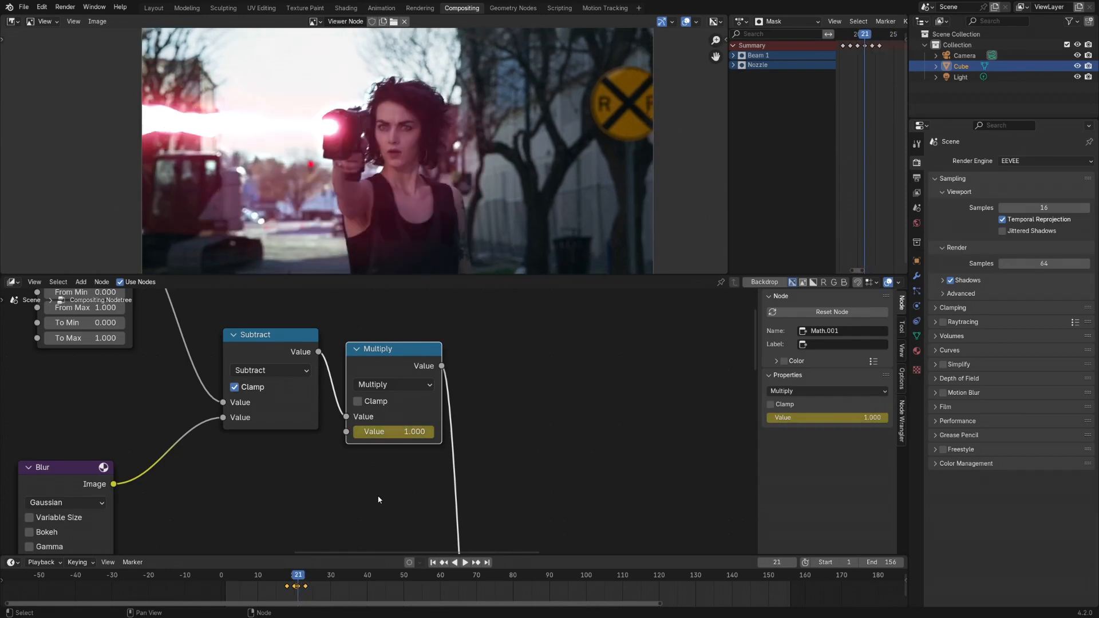
middle_click_drag(354, 480, 362, 424, "ctrl")
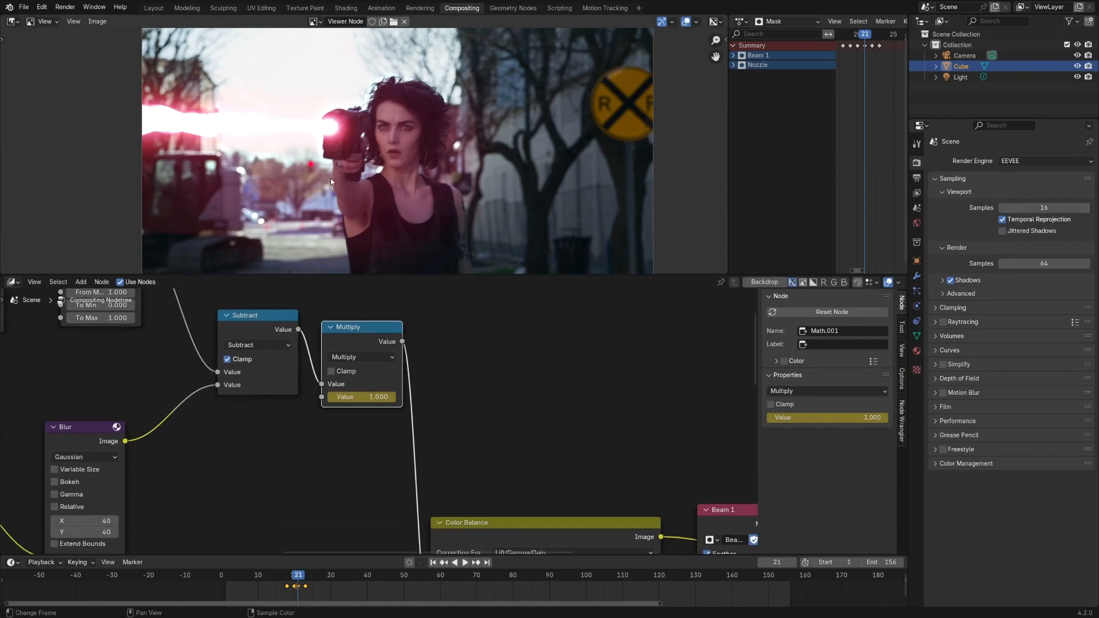
Step: Switch the image viewer to Mask mode, unlink the Nozzle mask and create a new mask named Gun Front
scroll(363, 204, "up", 1)
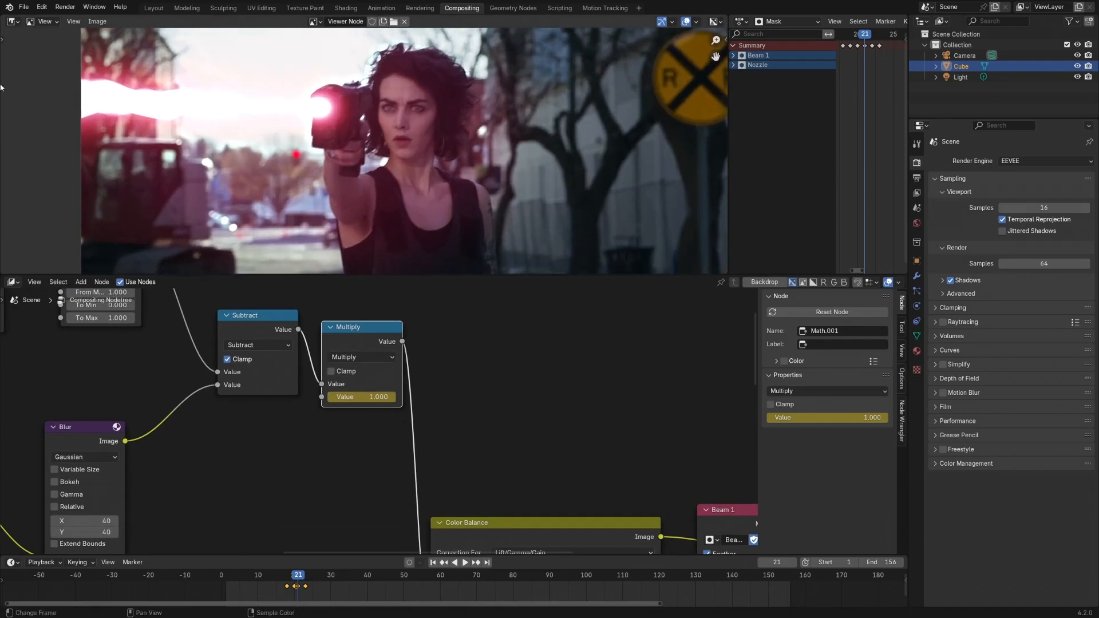
left_click(40, 24)
left_click(53, 71)
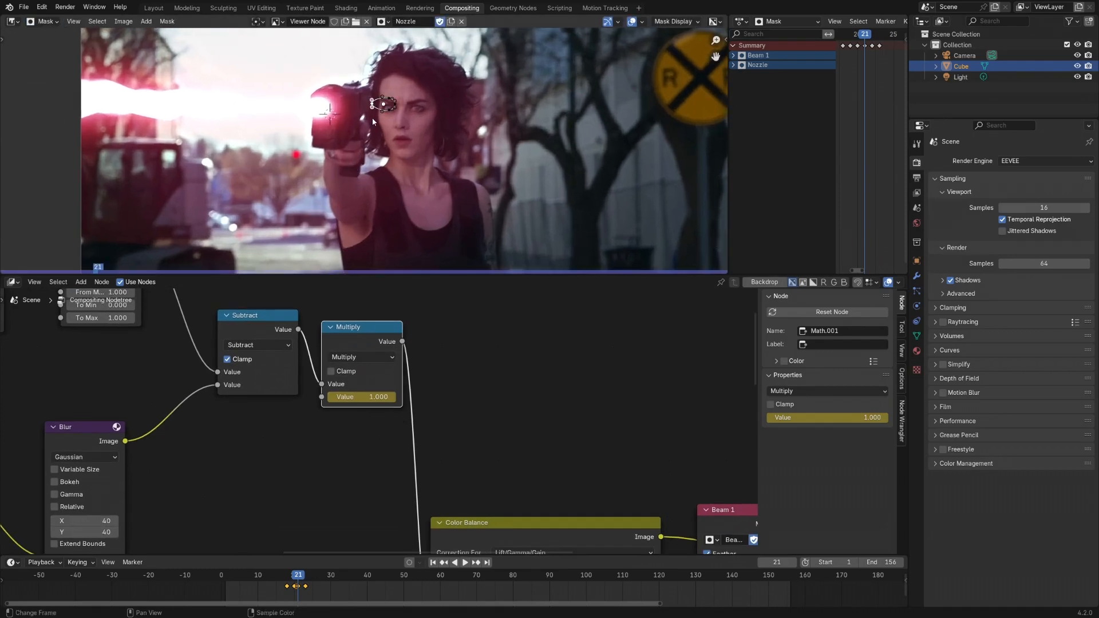
middle_click_drag(376, 127, 394, 150)
scroll(394, 150, "up", 1)
left_click(461, 21)
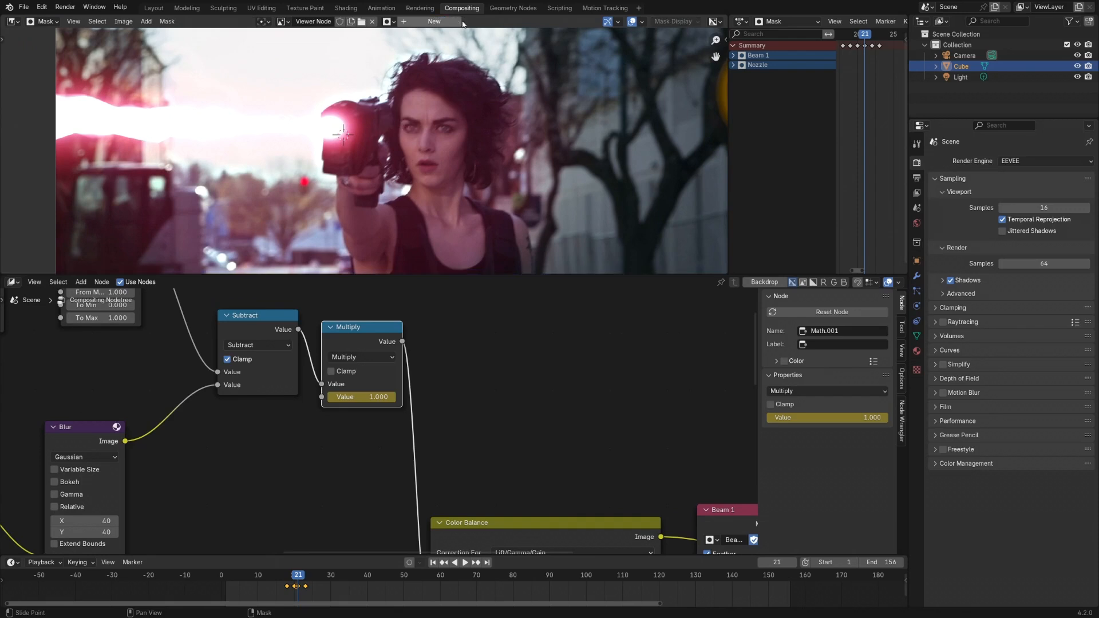
left_click(435, 21)
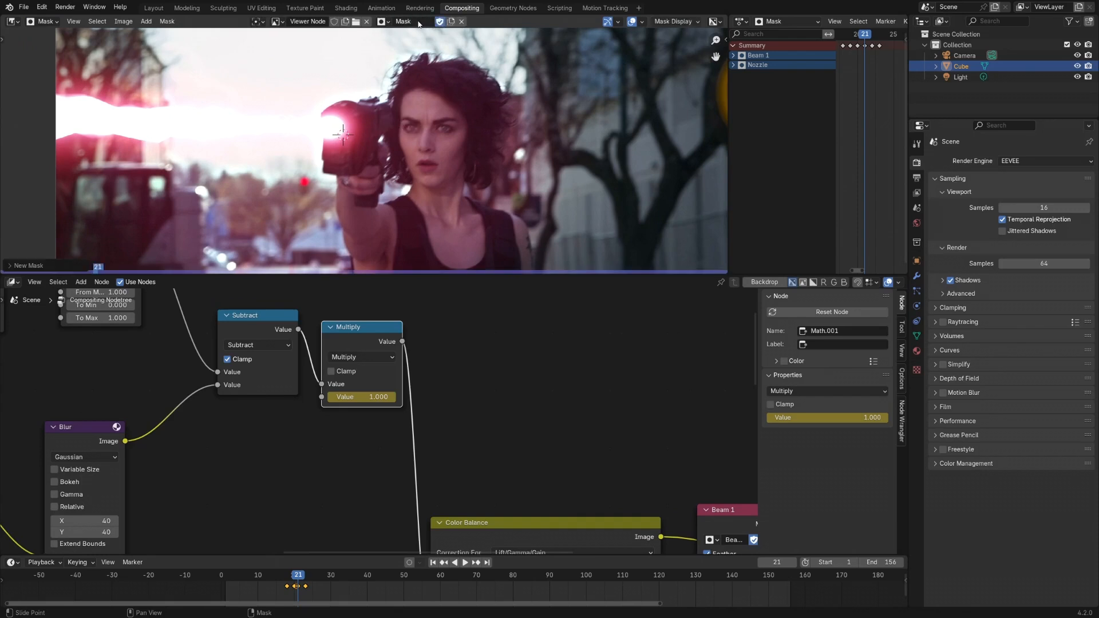
left_click(419, 22)
Step: Draw a closed Gun Front mask spline around the front of the gun at frame 19
middle_click_drag(328, 172, 362, 94, "shift")
key("Left")
key("Left")
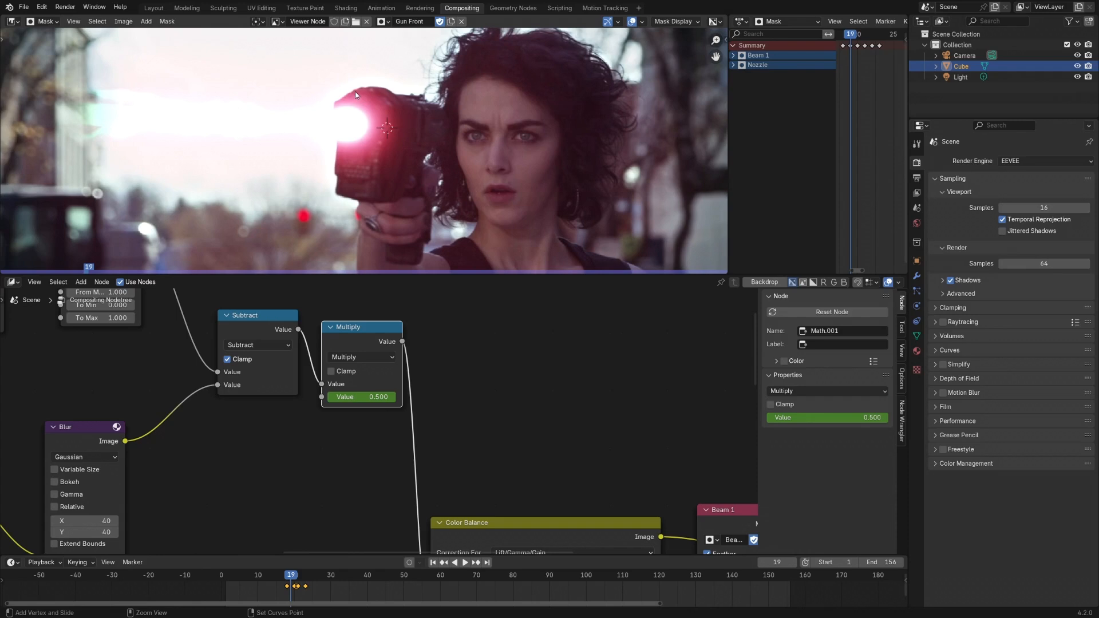
left_click(360, 87, "ctrl")
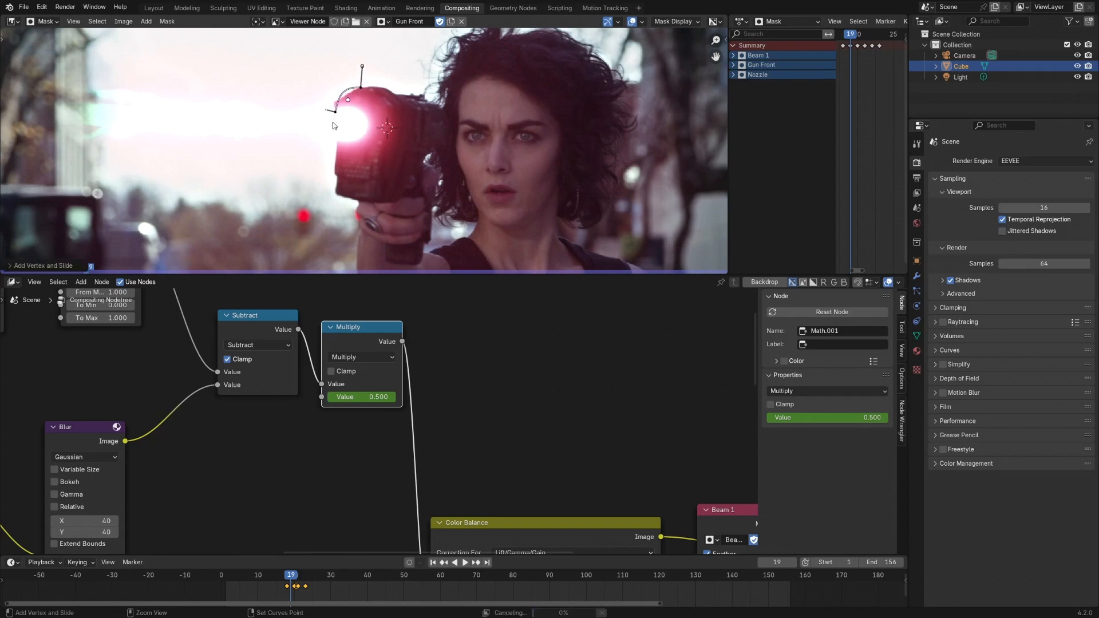
left_click(335, 171, "ctrl")
left_click(336, 194, "ctrl")
left_click(375, 202, "ctrl")
left_click(382, 150, "ctrl")
left_click(394, 109, "ctrl")
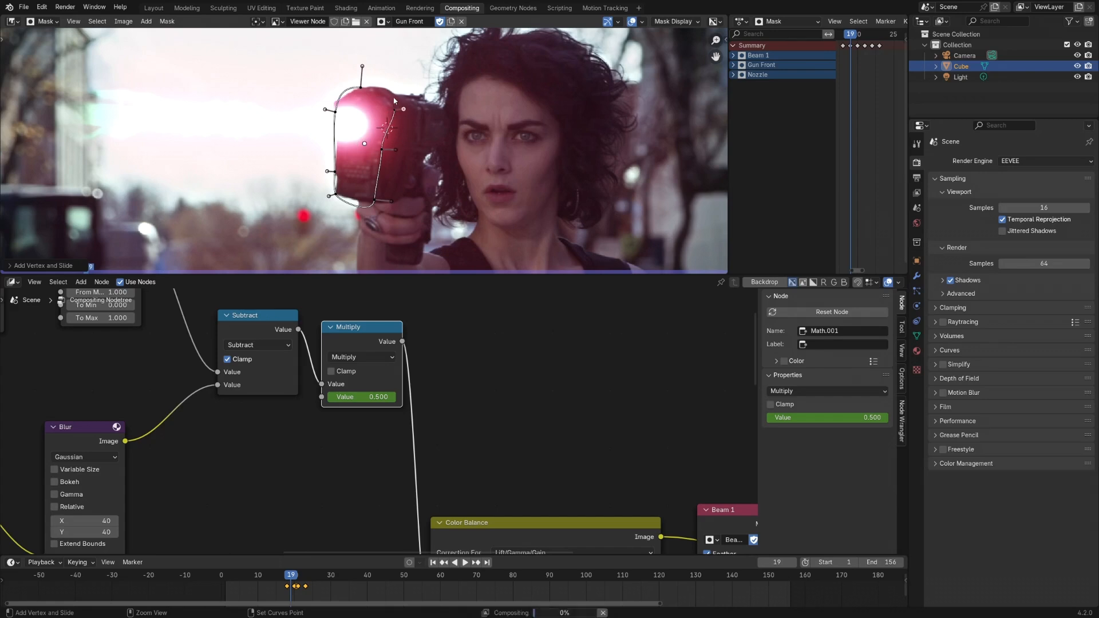
key("alt+c")
Step: Refine the Gun Front spline's upper and lower points, keyframe its shape at frame 19 with auto keying on, and expand its animation channel
left_click_drag(361, 87, 405, 112)
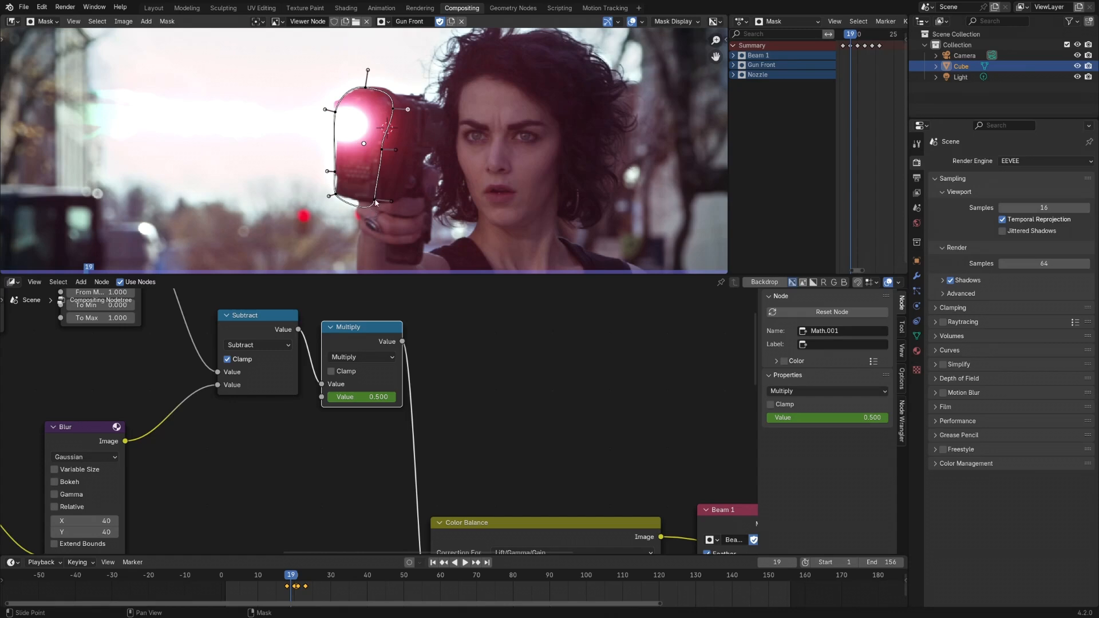
left_click_drag(376, 202, 376, 192)
middle_click_drag(428, 138, 391, 162, "ctrl")
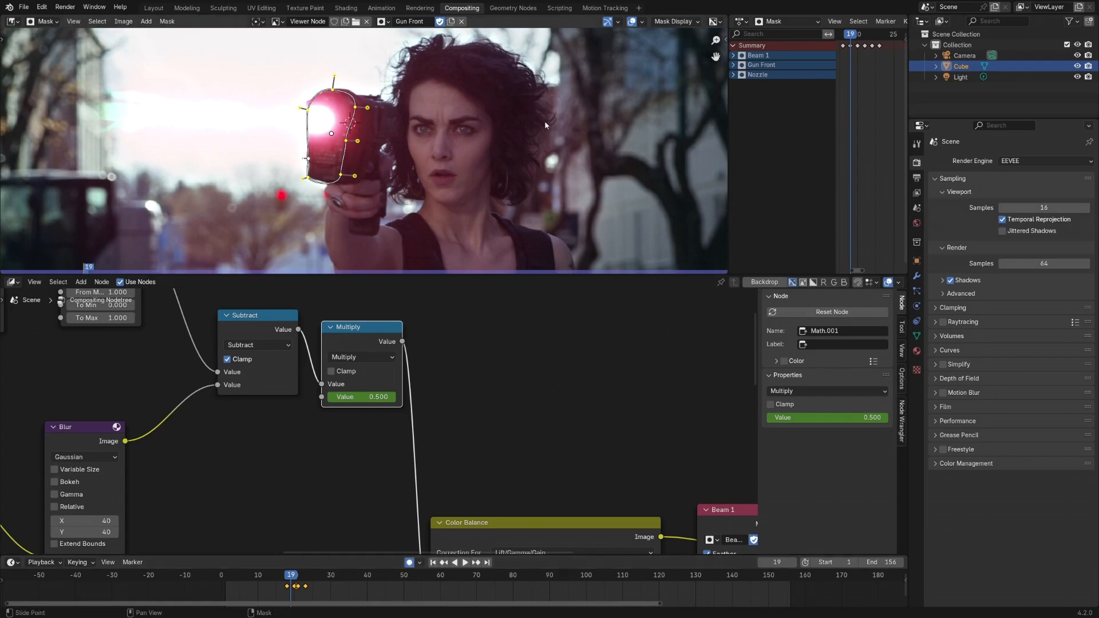
left_click(733, 64)
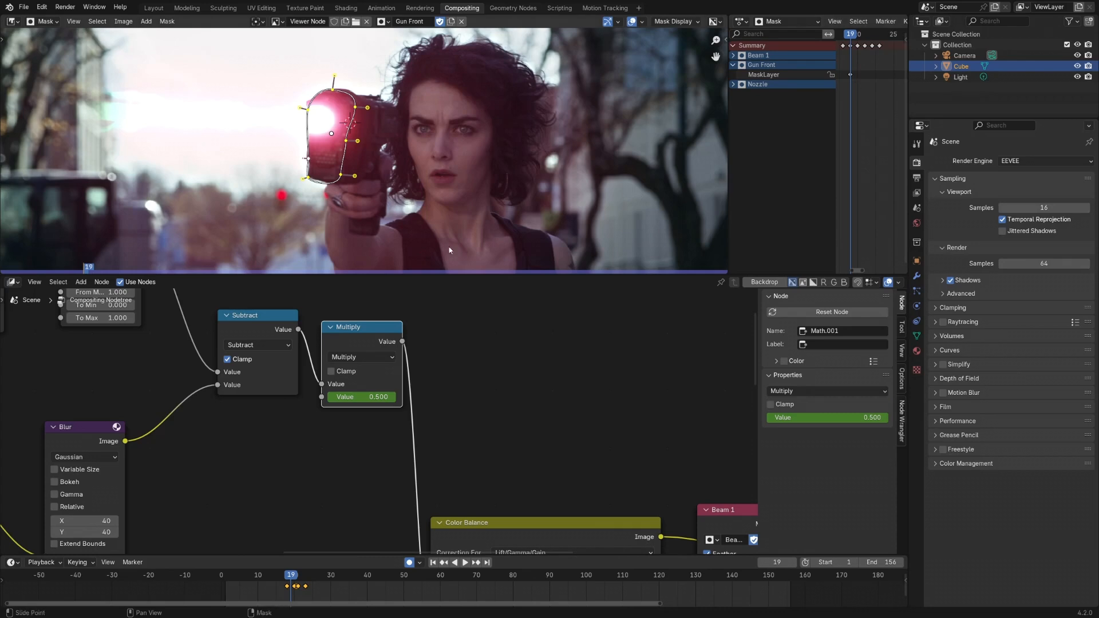
Step: Reposition the Gun Front mask over the gun's front on the frames around frame 19, keyframing its motion from frame 18 to 22
middle_click_drag(377, 184, 386, 189, "shift")
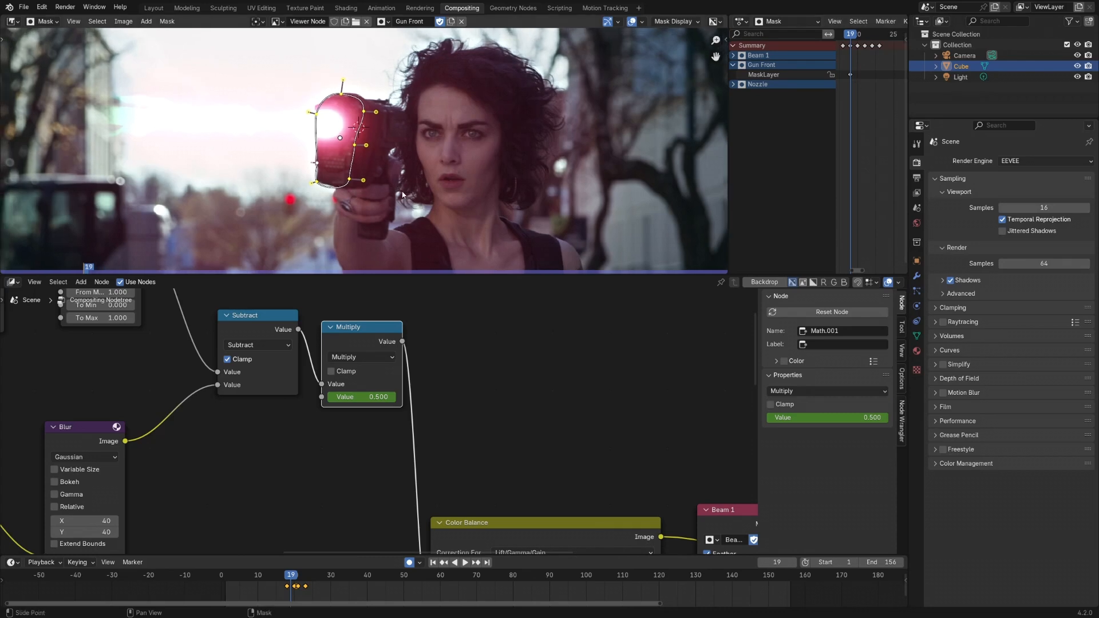
key("Right")
key("Right")
key("Right")
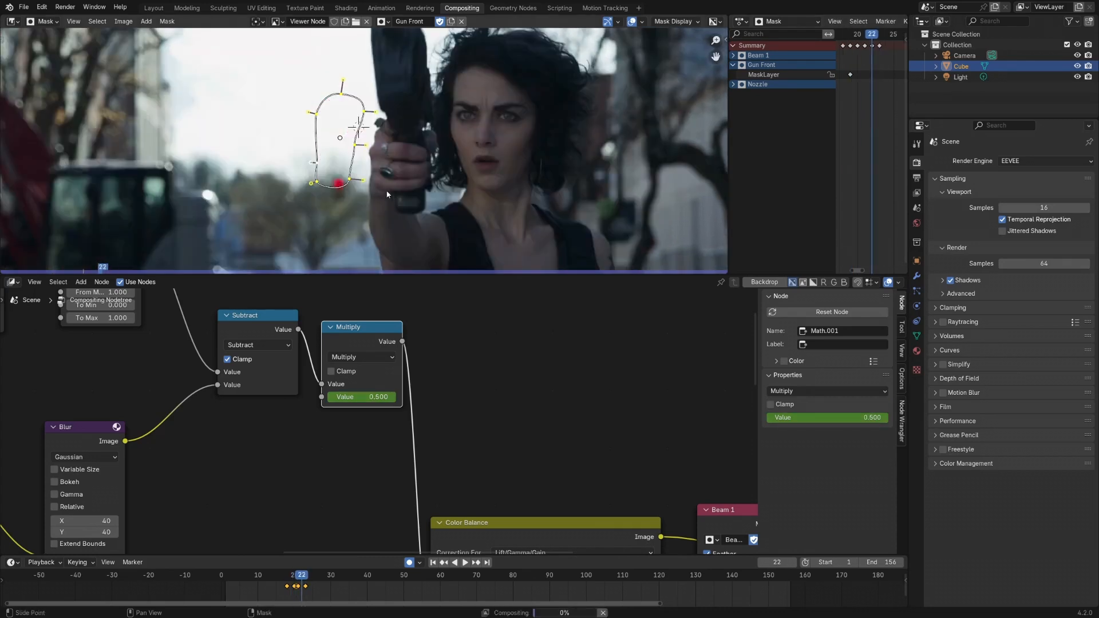
mouse_move(348, 150)
left_mouse_down()
mouse_move(387, 115)
mouse_move(336, 133)
left_mouse_up()
key("Left")
key("Left")
key("Left")
key("Left")
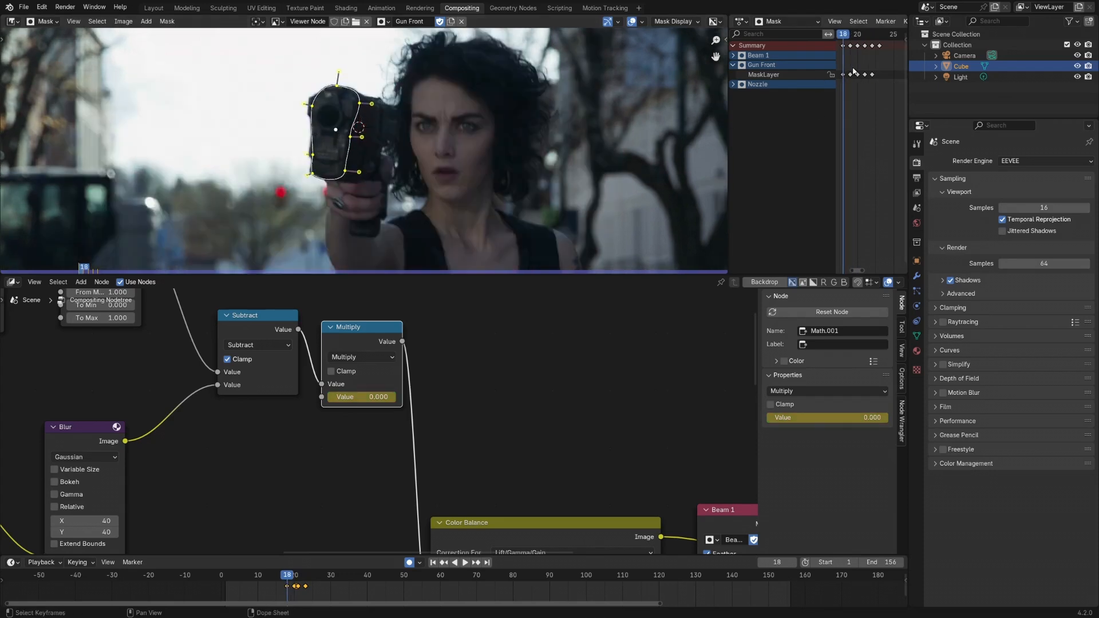
Step: Step back and forth through frames 18 to 23 to examine how well the Gun Front mask follows the gun
key("Right")
key("Right")
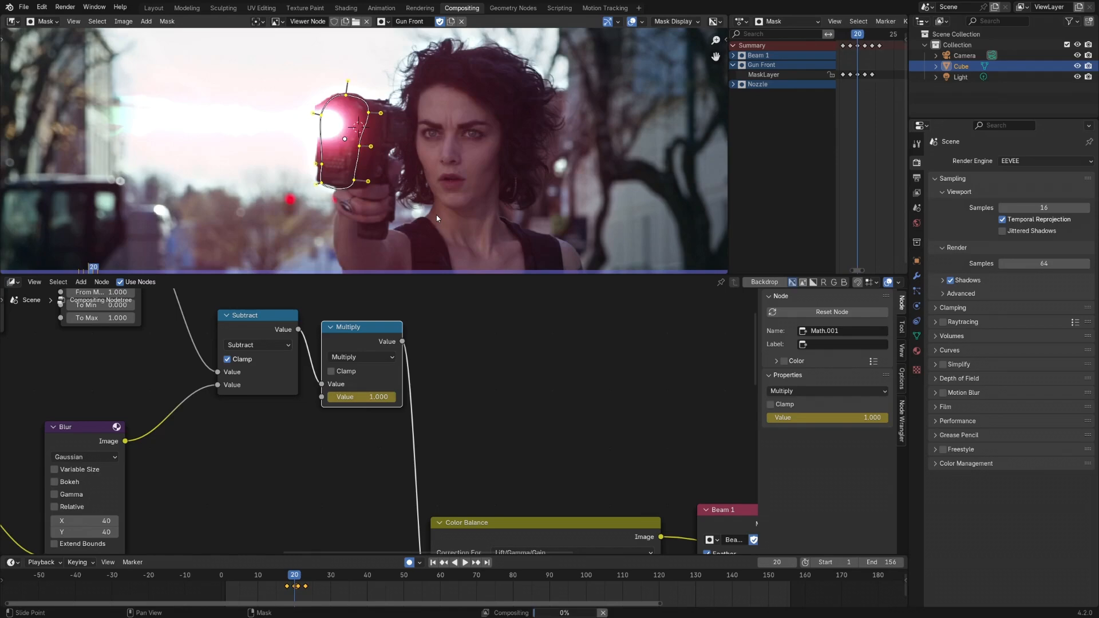
key("Right")
key("Right")
key("Right")
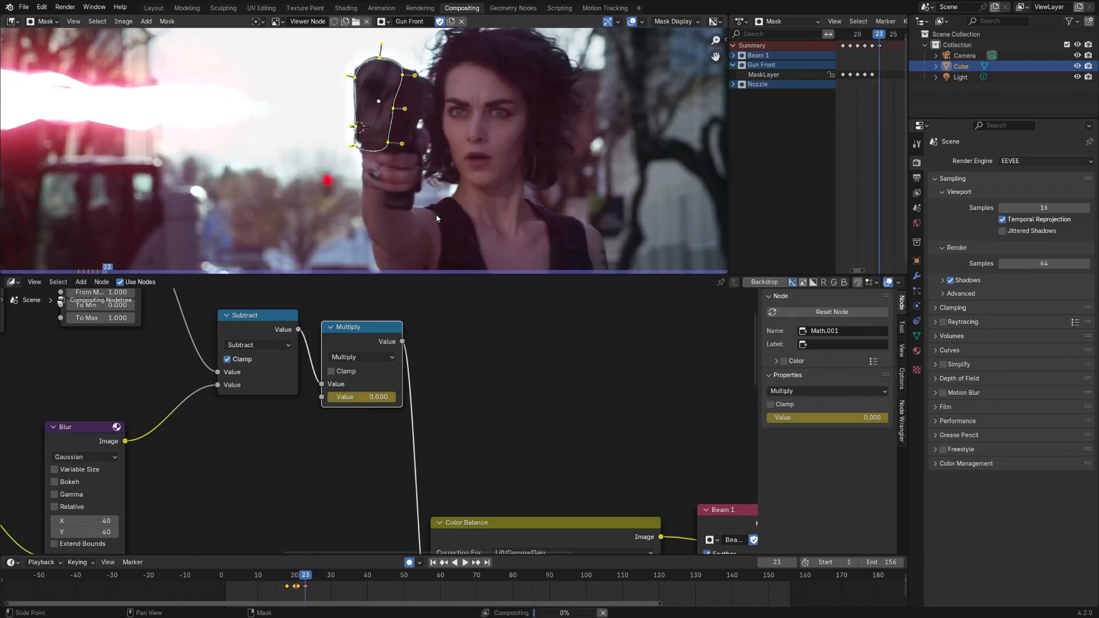
key("Left")
key("Left")
key("Left")
key("Left")
key("Left")
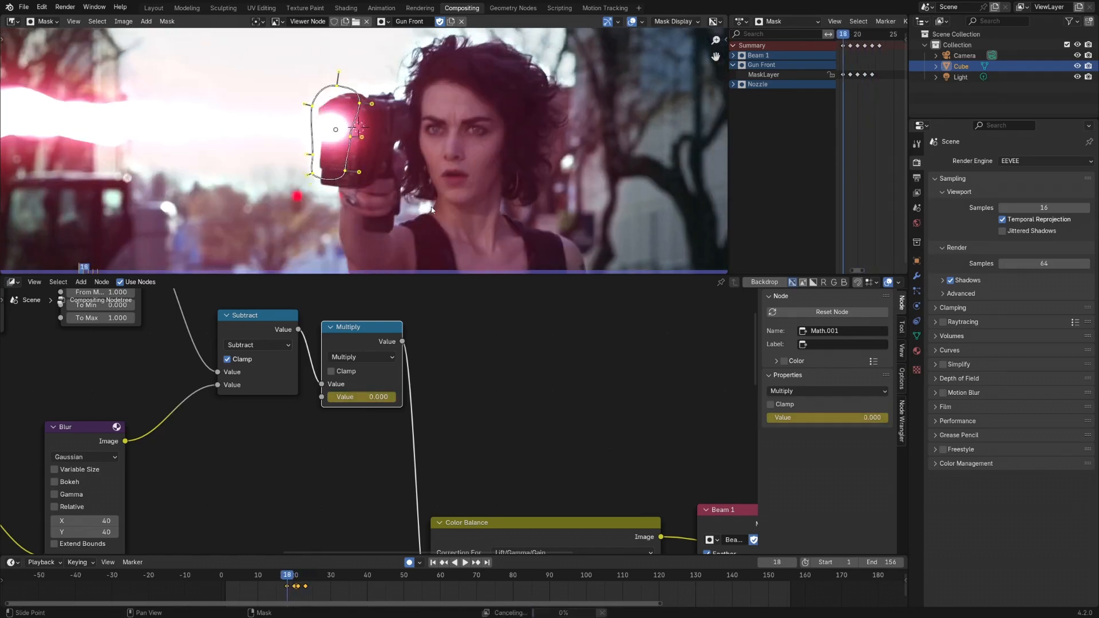
key("Right")
key("Right")
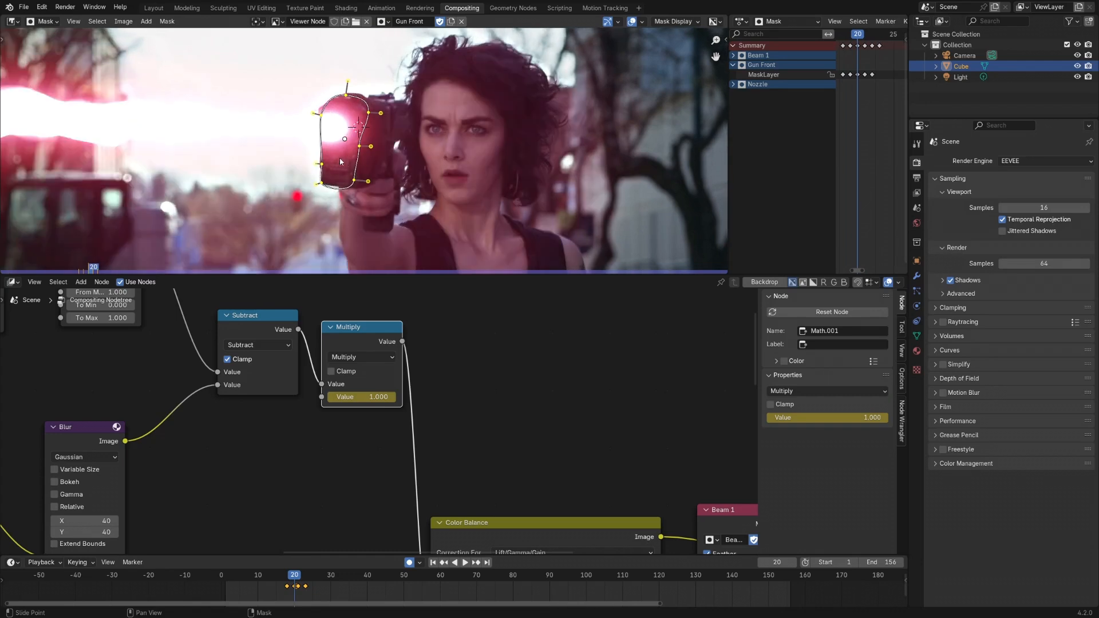
Step: Switch the image viewer from Mask mode back to View mode at frame 20
middle_click_drag(247, 143, 247, 169, "ctrl")
middle_click_drag(316, 456, 369, 419, "shift")
scroll(370, 419, "down", 3)
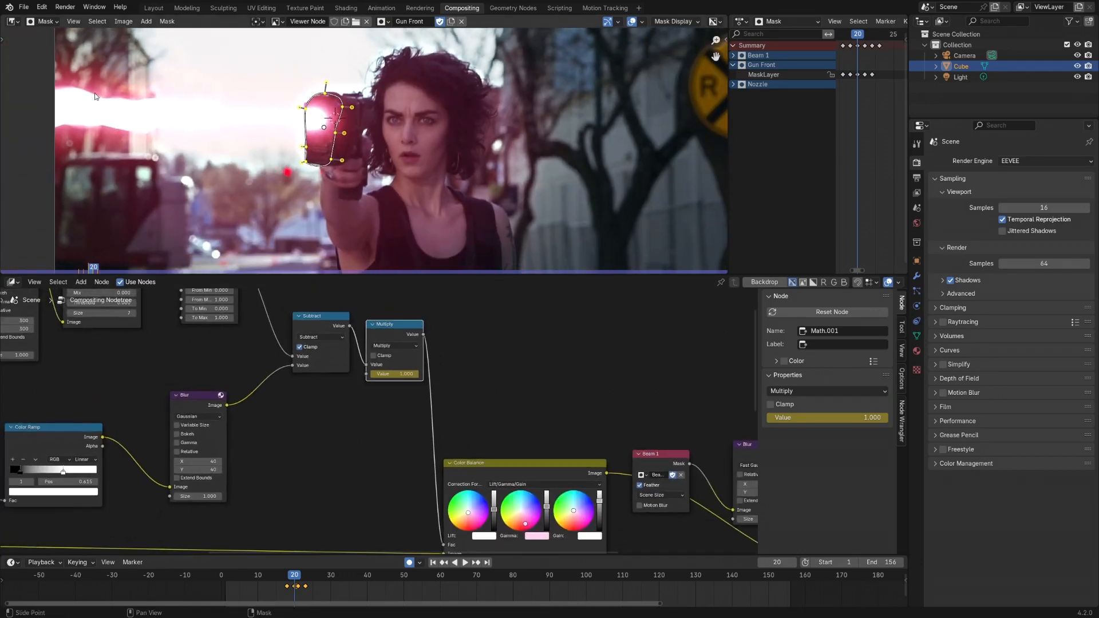
left_click(43, 22)
left_click(46, 48)
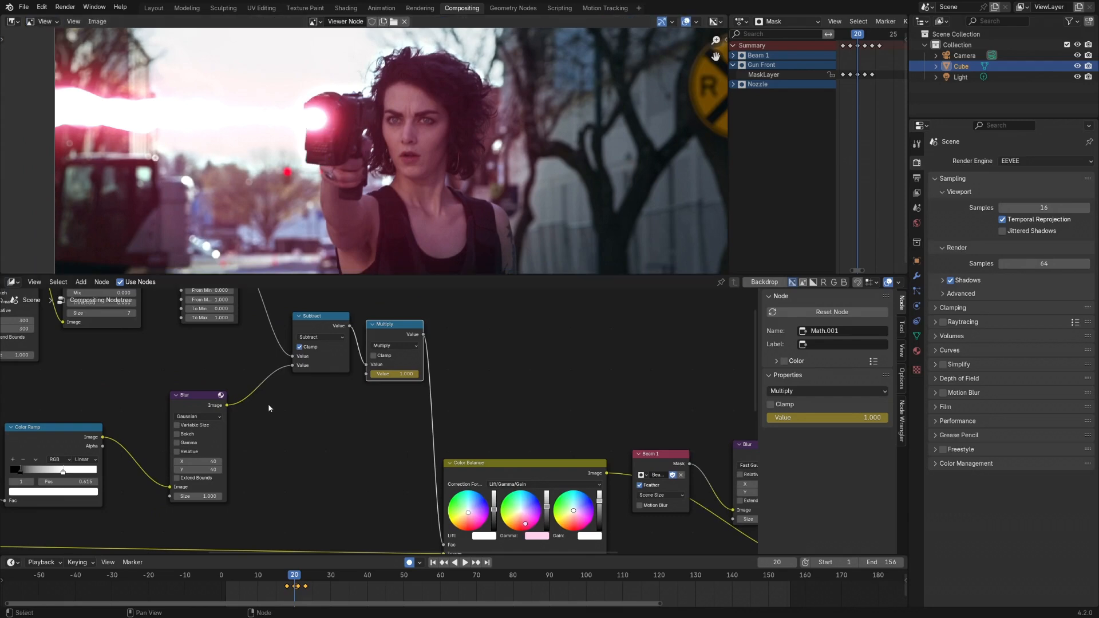
Step: Spread out the node tree by moving the Movie Clip node, the lighting-mask node group and the Color Balance node to make room before Color Balance
scroll(357, 422, "down", 5)
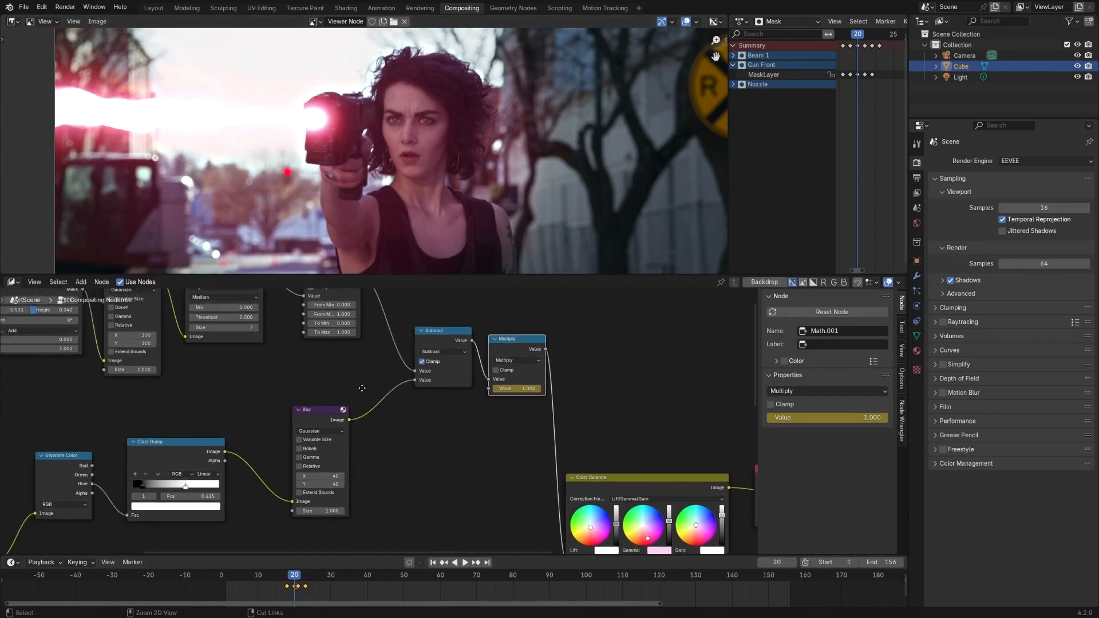
middle_click_drag(357, 423, 379, 435)
left_click_drag(197, 487, 87, 489)
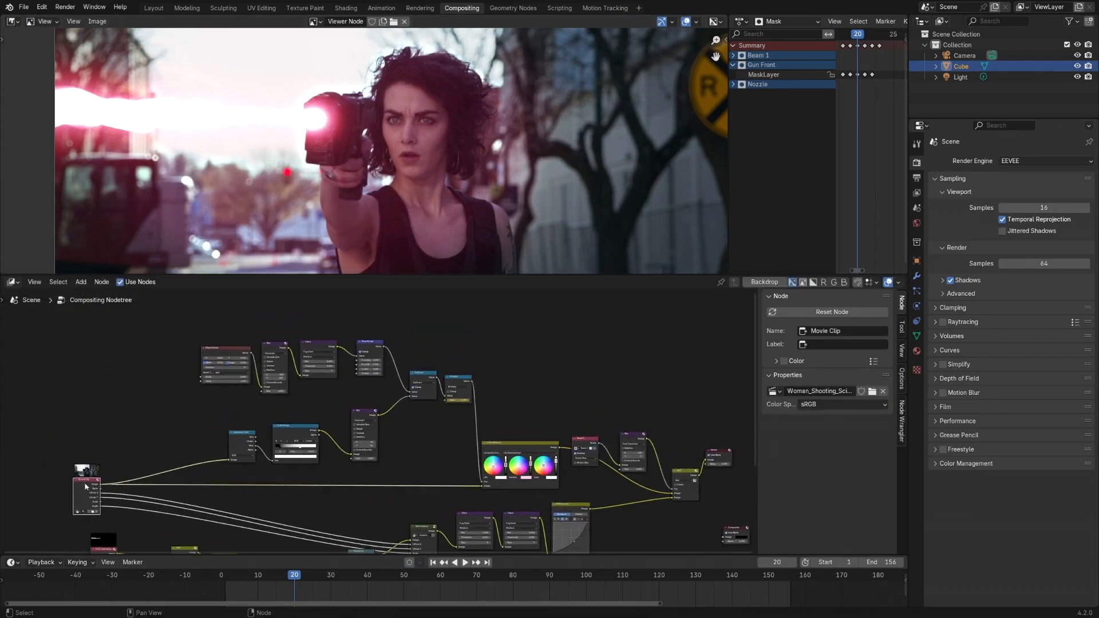
left_click_drag(169, 342, 450, 457)
key("g")
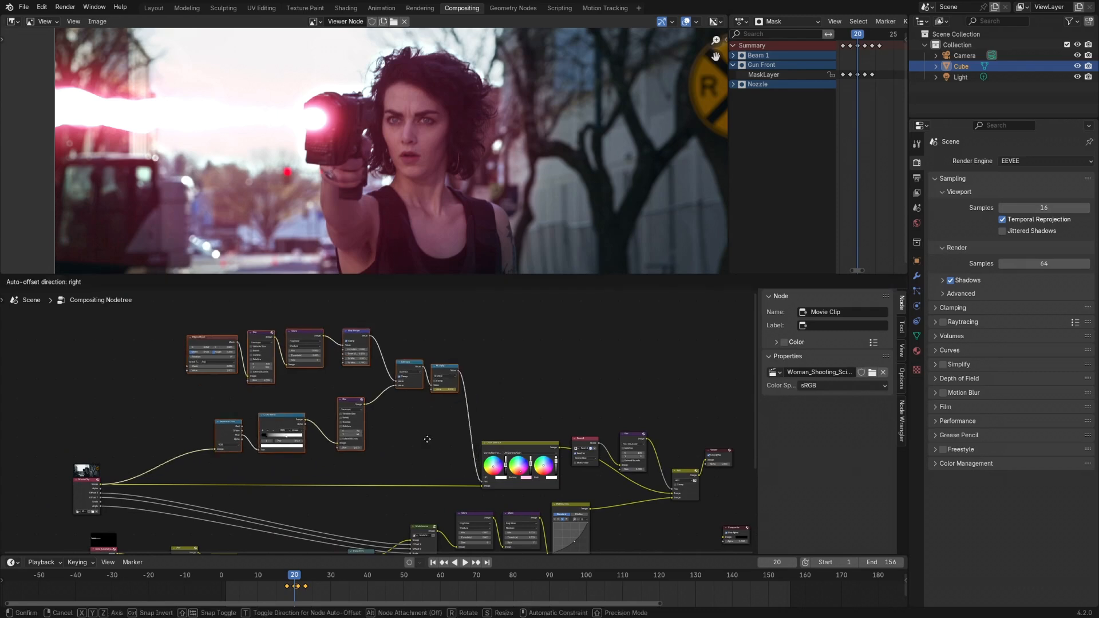
left_click(393, 379)
left_click_drag(538, 442, 520, 436)
middle_click_drag(493, 424, 555, 364, "shift")
scroll(415, 457, "up", 3)
middle_click_drag(402, 420, 434, 433, "shift")
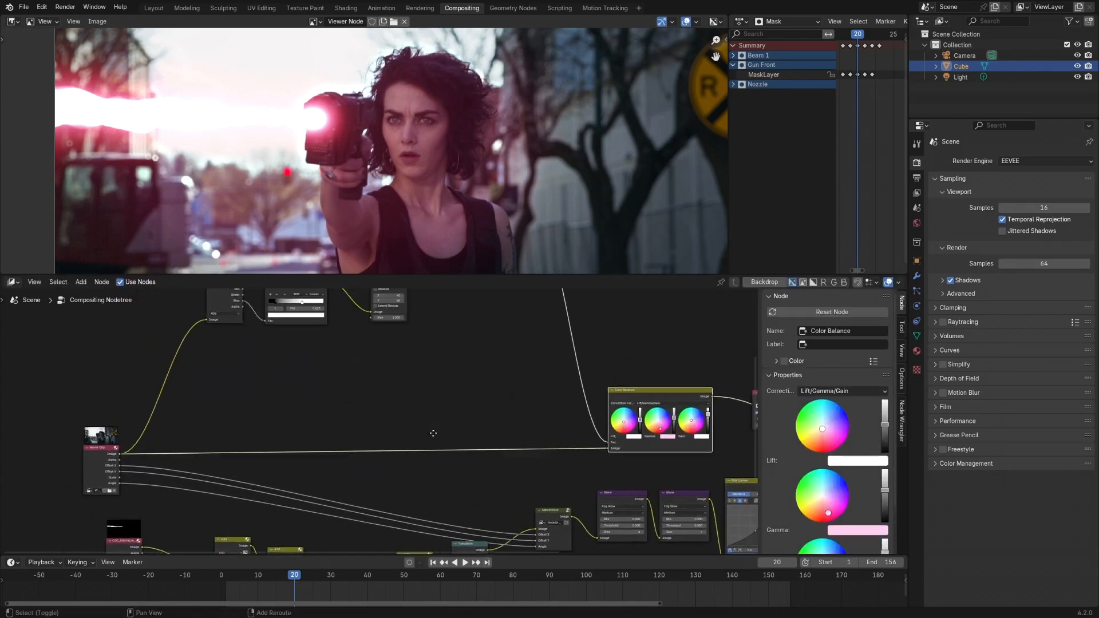
Step: Add a Mask input node above the footage link and set it to the Gun Front mask
left_click(260, 390)
key("shift+a")
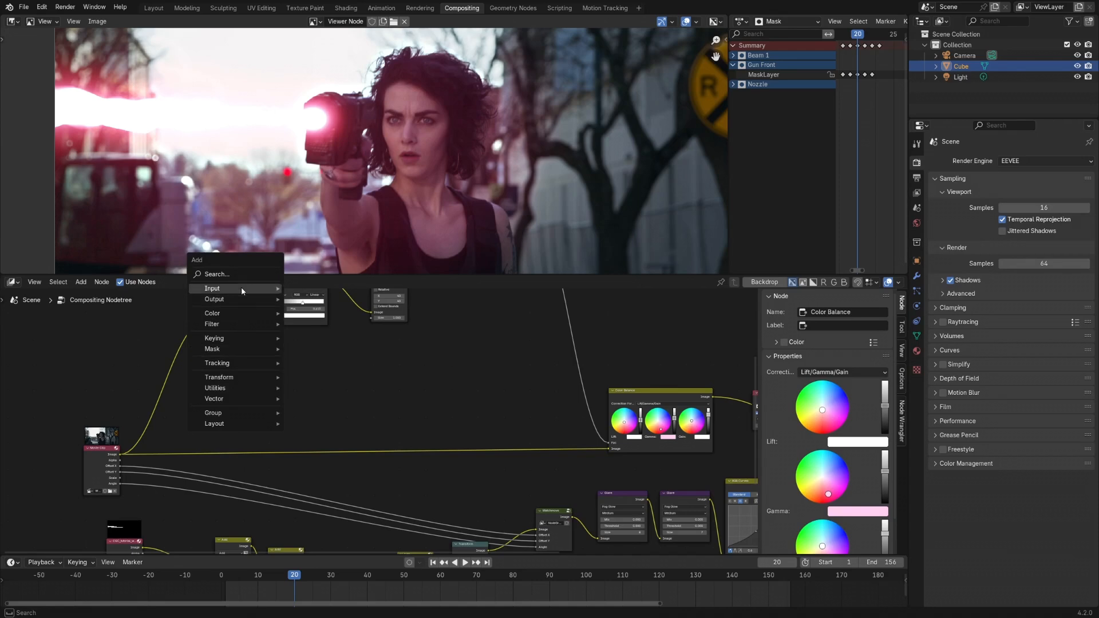
mouse_move(242, 288)
left_click(309, 349)
left_click(281, 339)
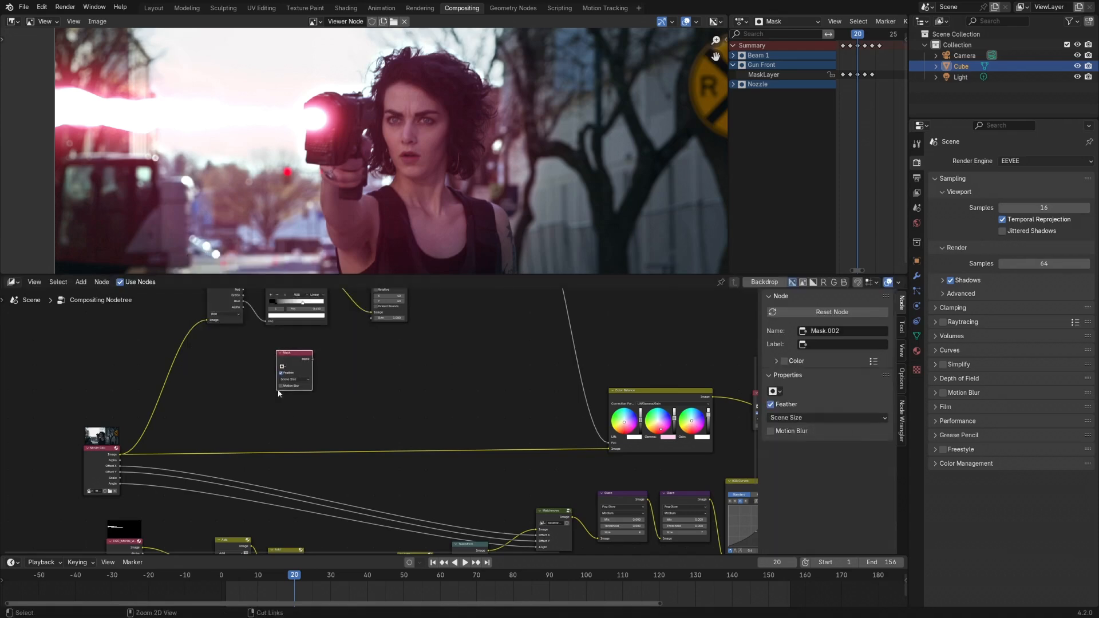
scroll(281, 335, "up", 5)
left_click(285, 353)
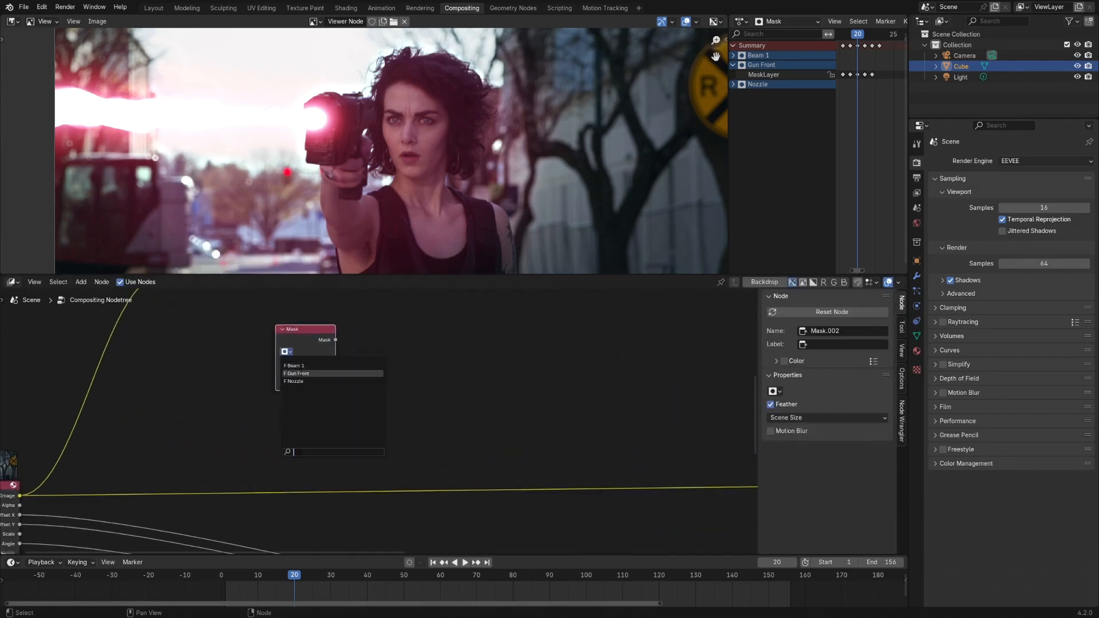
left_click(298, 373)
Step: Insert a second Color Balance node on the footage link before the existing one and connect the Gun Front mask to its Fac input
middle_click_drag(536, 348, 376, 373)
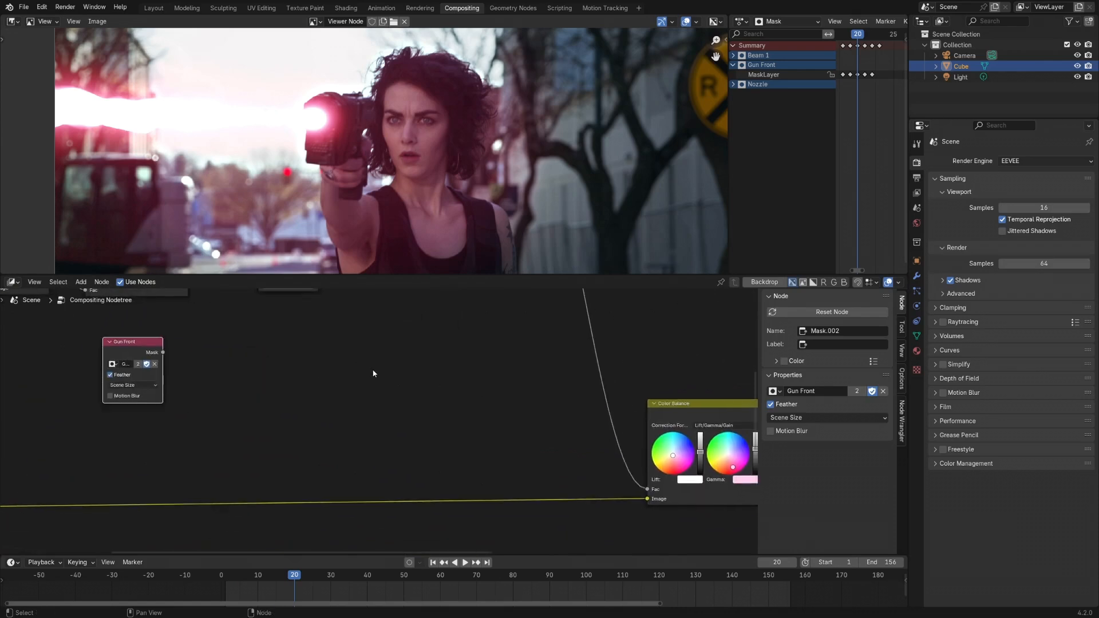
key("shift+a")
mouse_move(354, 397)
mouse_move(435, 394)
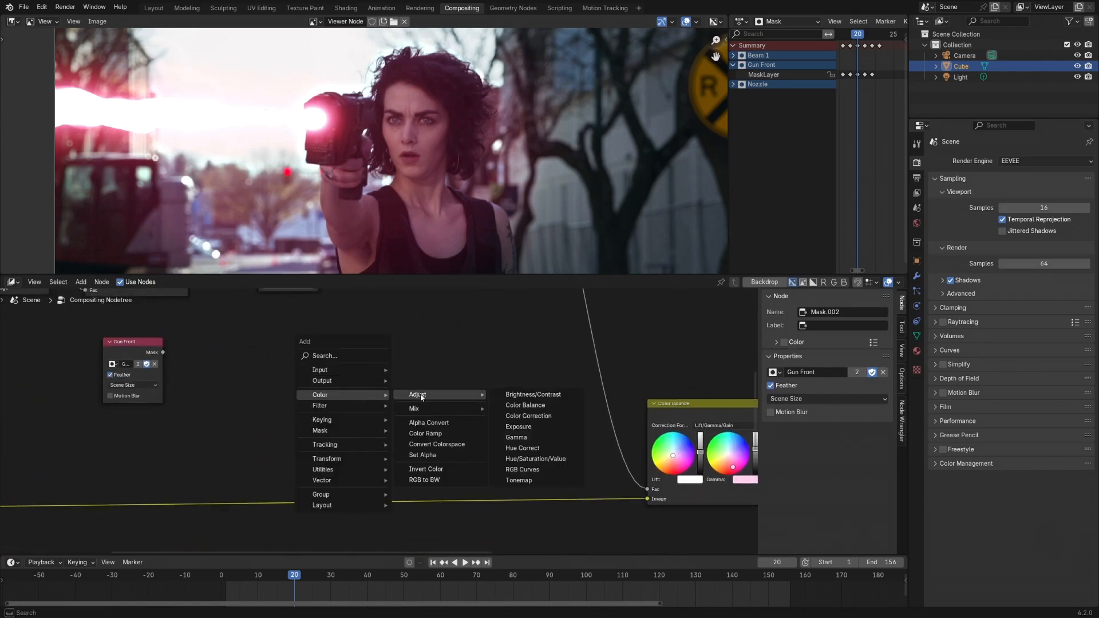
left_click(518, 406)
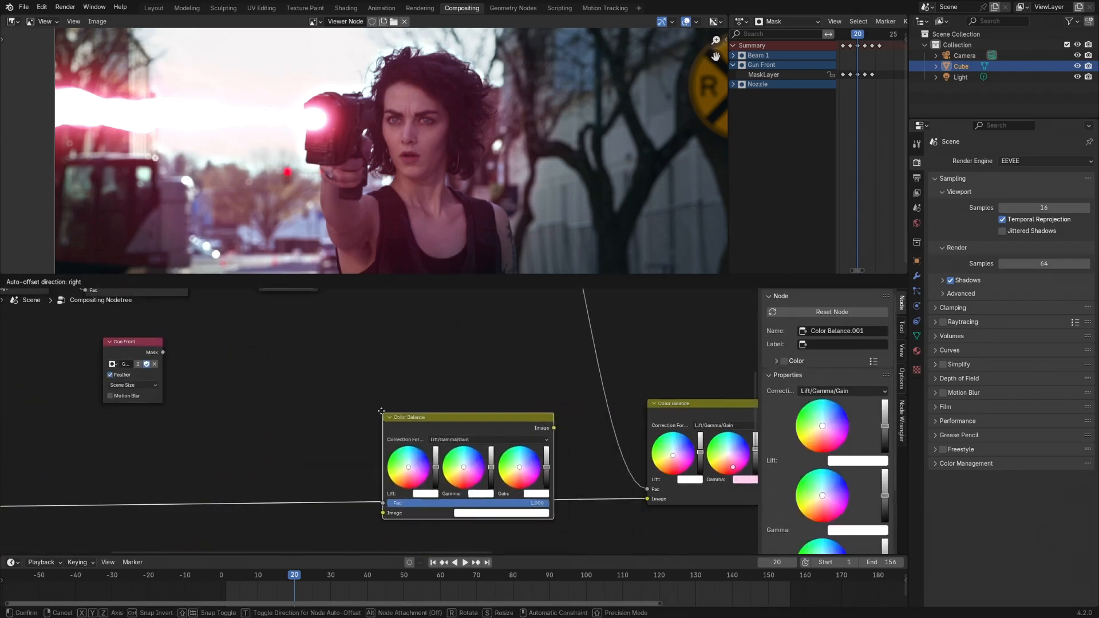
left_click(484, 453)
middle_click_drag(371, 424, 371, 407, "shift")
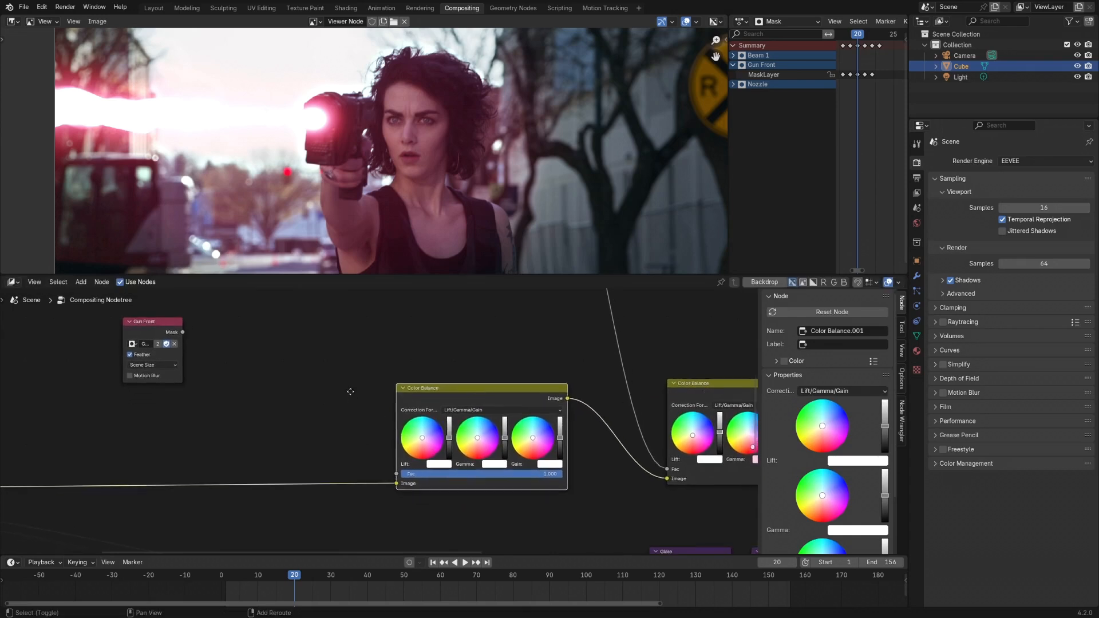
left_click_drag(182, 333, 397, 473)
left_click_drag(151, 322, 163, 347)
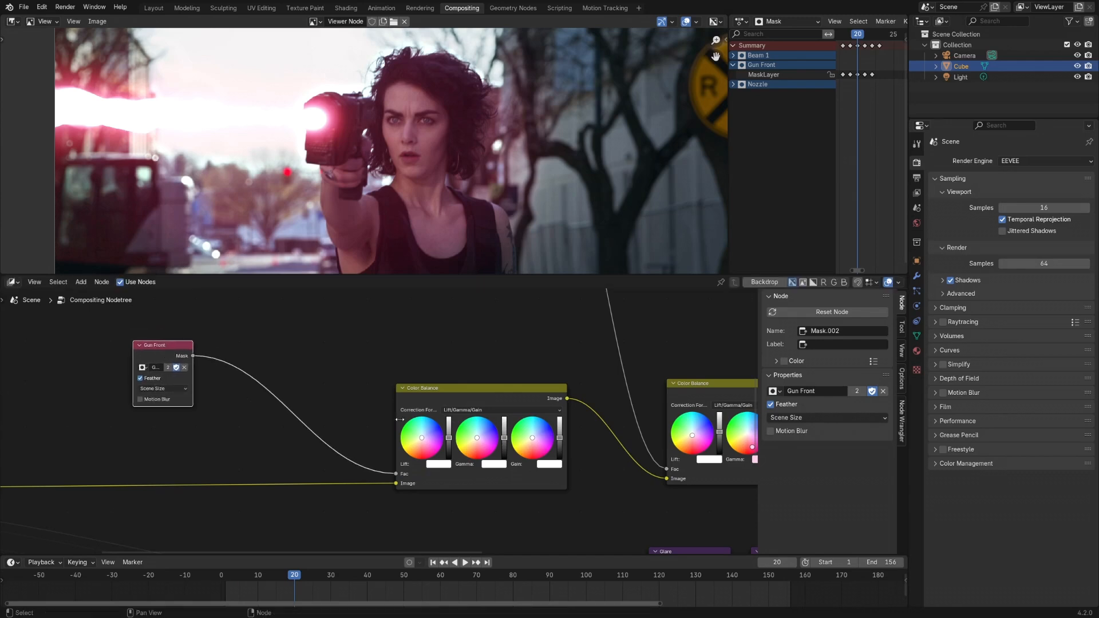
Step: Tint the new Color Balance node's Gain pinkish red with hue 0.954 and saturation 0.313, and set its Value to 3
middle_click_drag(422, 400, 349, 387)
middle_click_drag(394, 442, 497, 421, "ctrl")
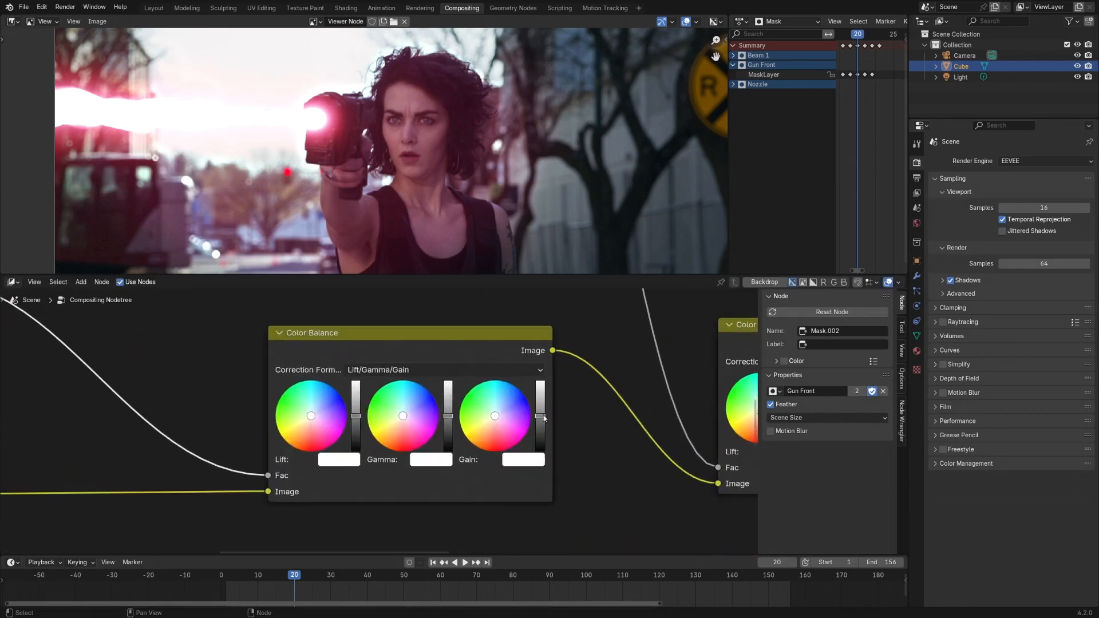
left_click_drag(544, 418, 540, 381)
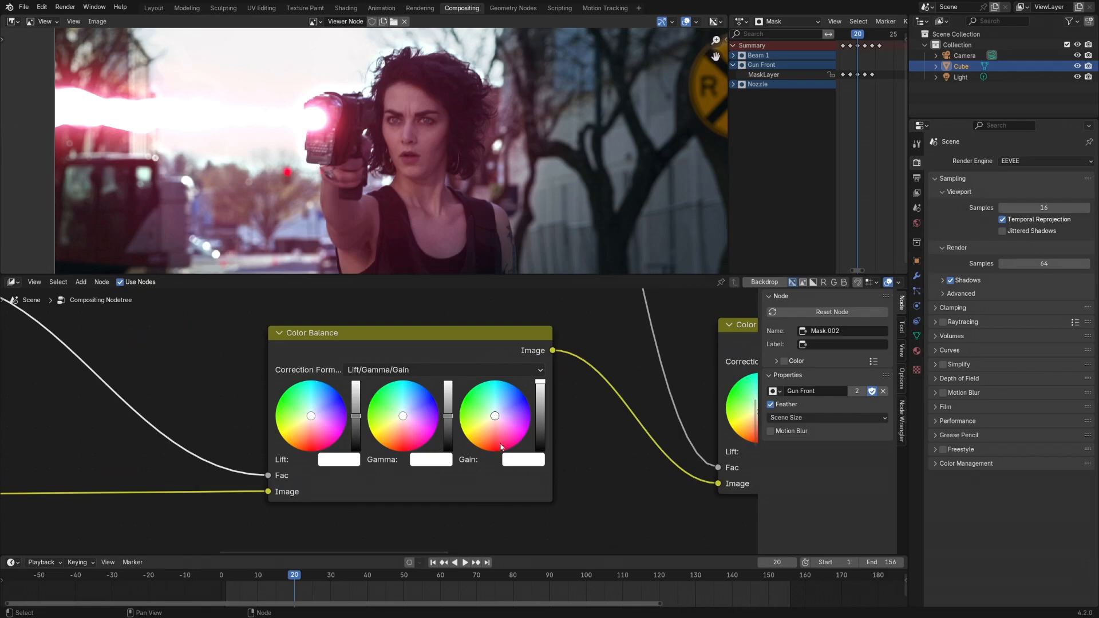
left_click_drag(503, 423, 502, 439)
left_click(526, 464)
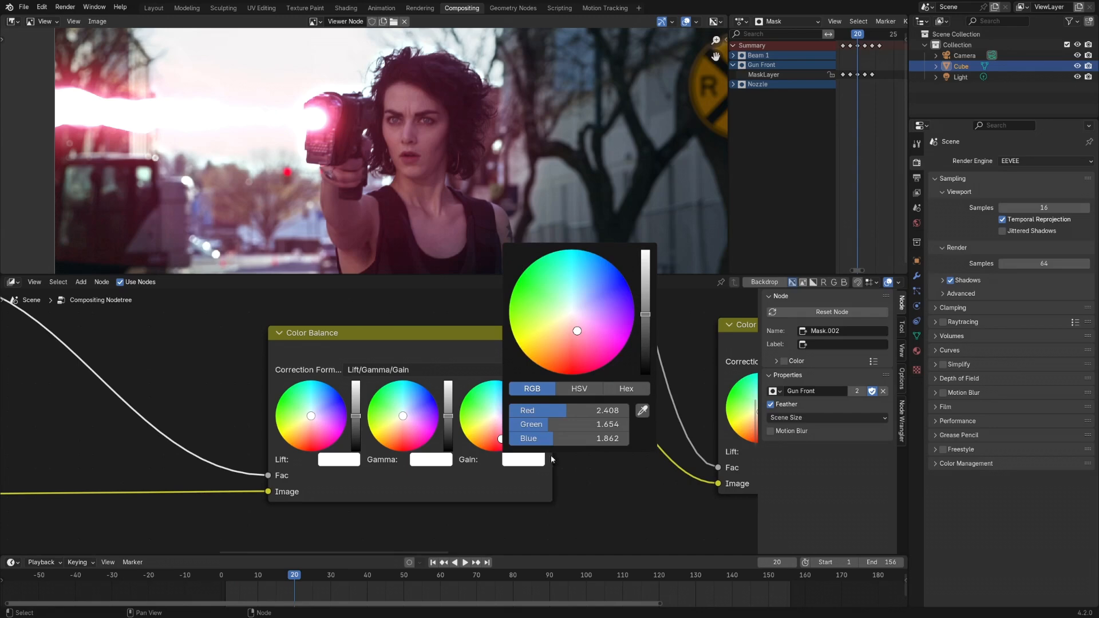
left_click(580, 391)
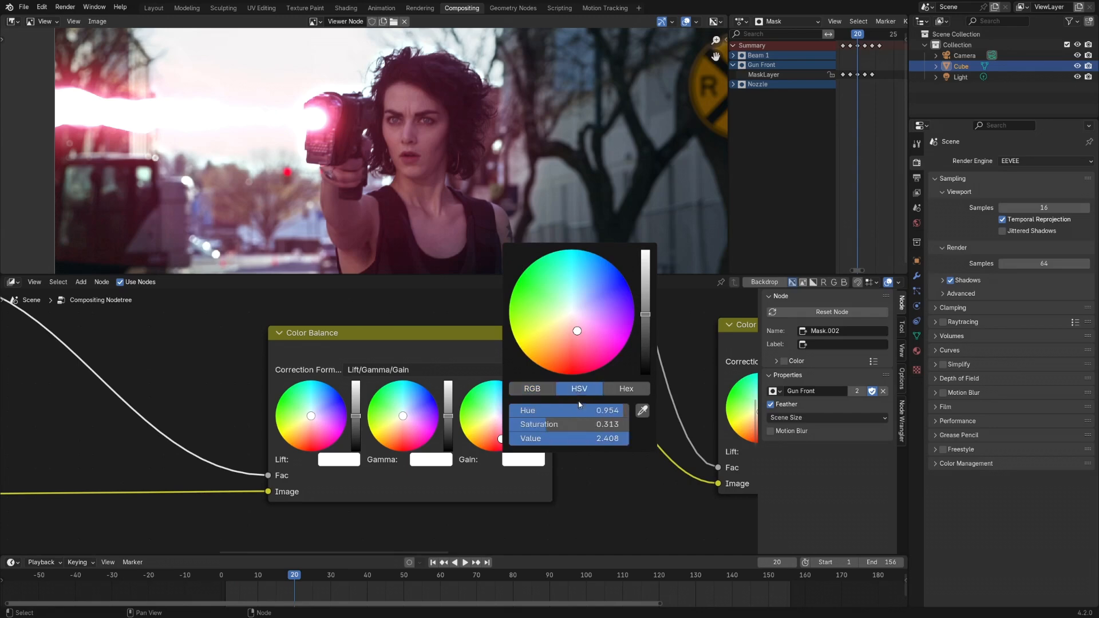
left_click(584, 438)
type("3")
key("Return")
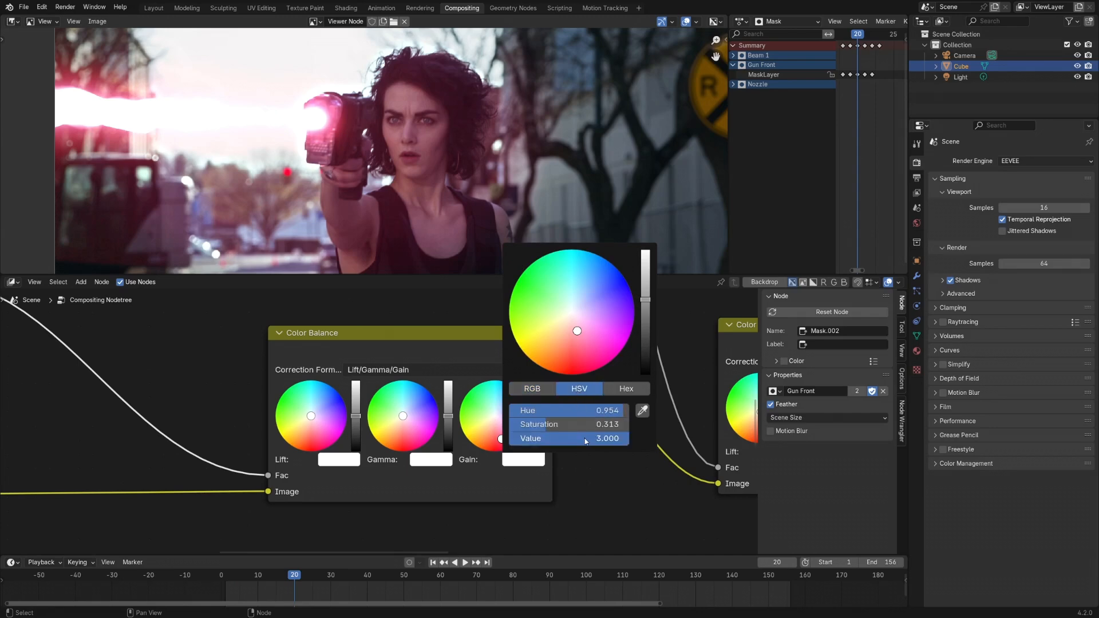
Step: Insert a Blur node between the Gun Front mask and the new Color Balance factor, and set its X and Y size to 30
middle_click_drag(356, 141, 394, 136)
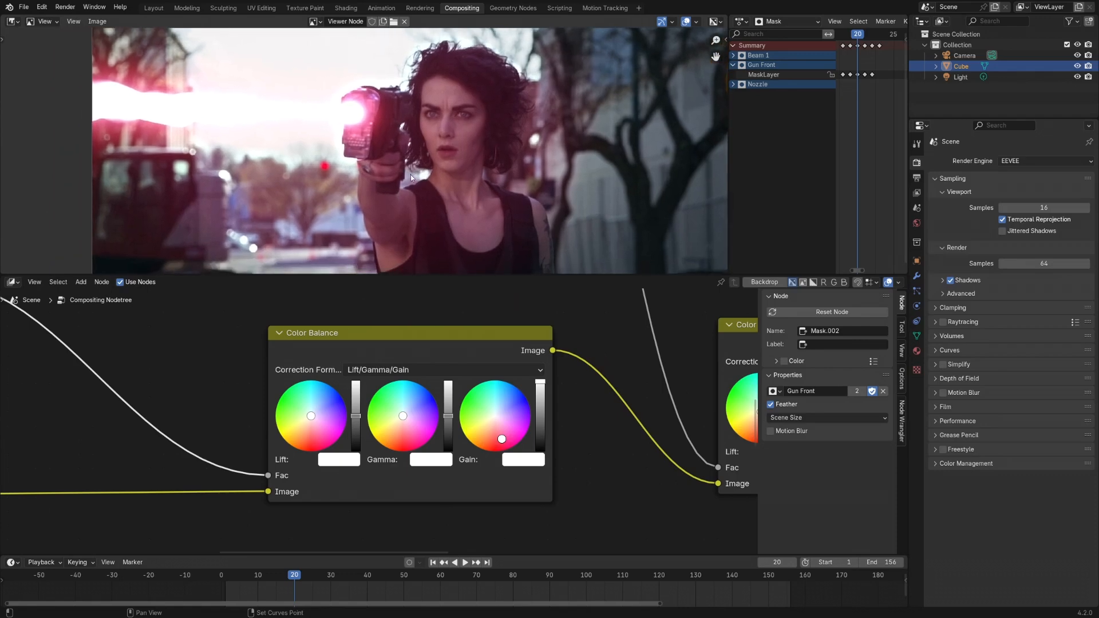
middle_click_drag(279, 372, 413, 376)
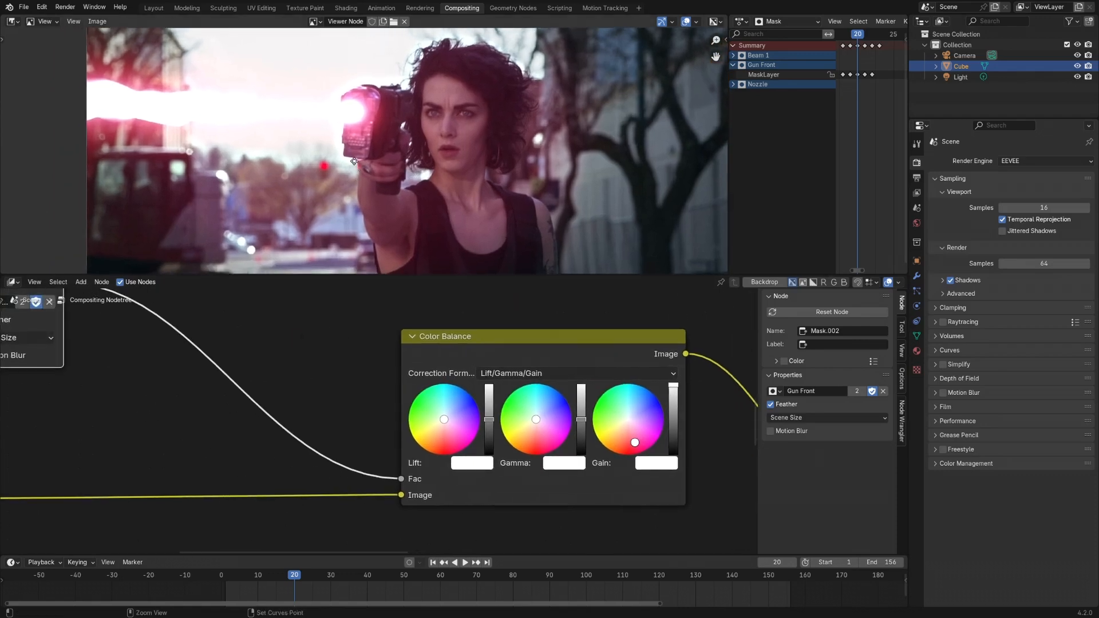
scroll(400, 97, "up", 1)
middle_click_drag(236, 311, 309, 363)
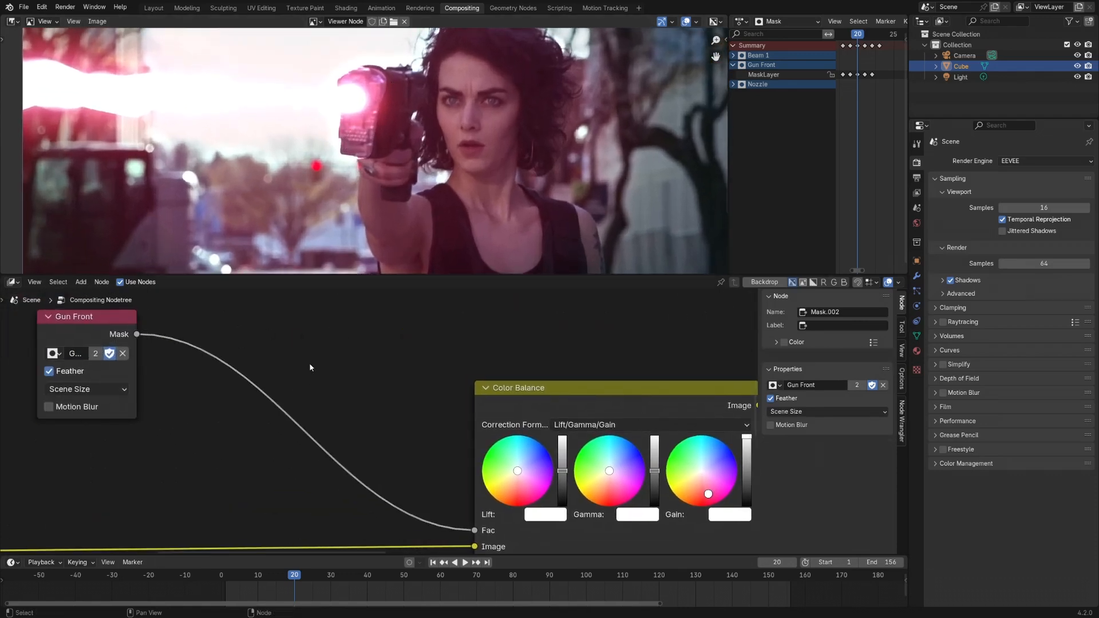
key("shift+a")
mouse_move(311, 364)
mouse_move(256, 374)
mouse_move(355, 373)
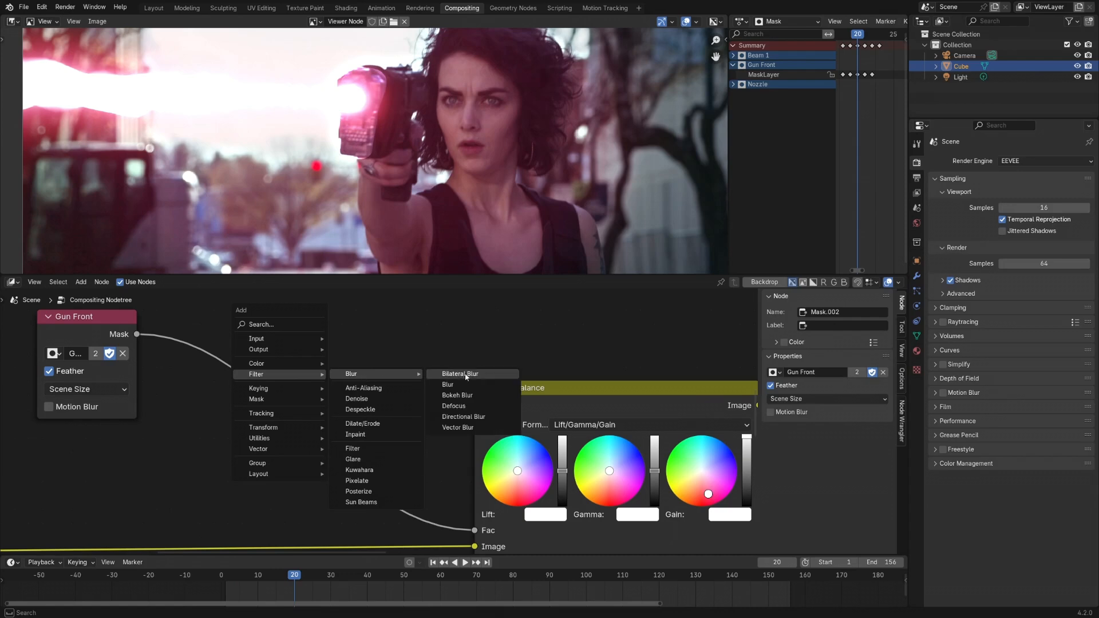
left_click(453, 382)
left_click(226, 307)
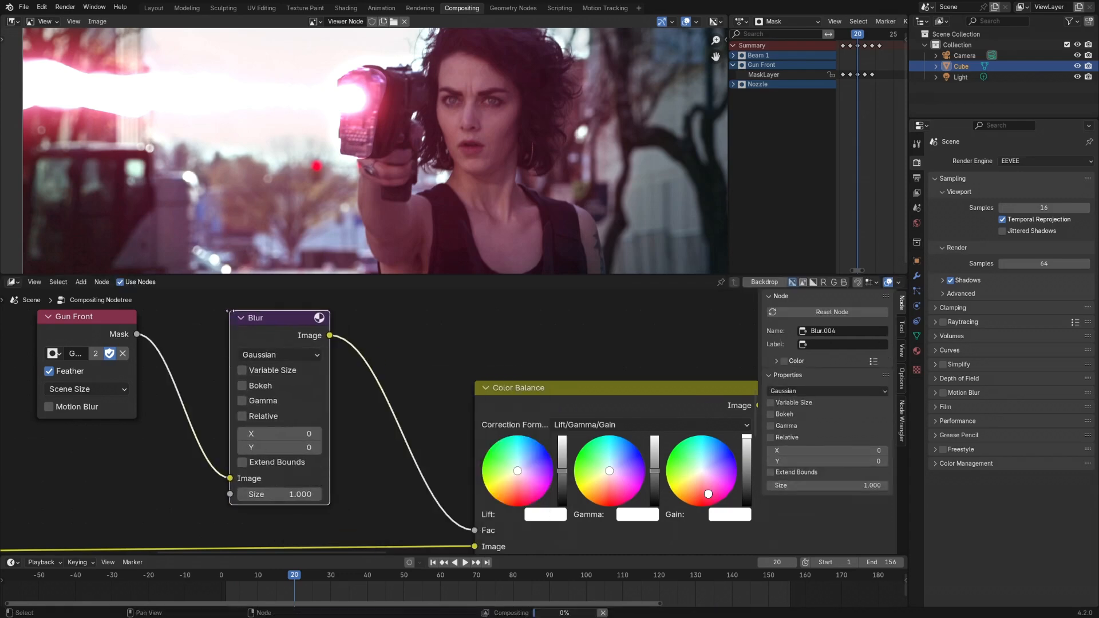
left_click(270, 430)
type("30")
key("Return")
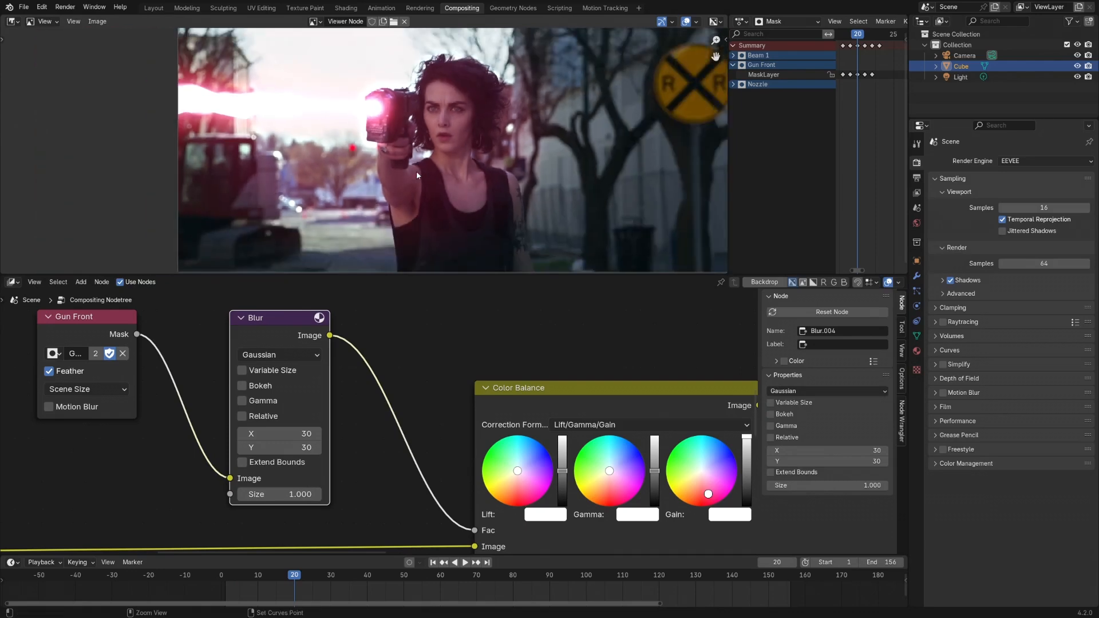
Step: Tidy the node layout by moving the Gun Front mask node and its Blur node closer together, away from the new Color Balance node
middle_click_drag(390, 374, 477, 408, "shift")
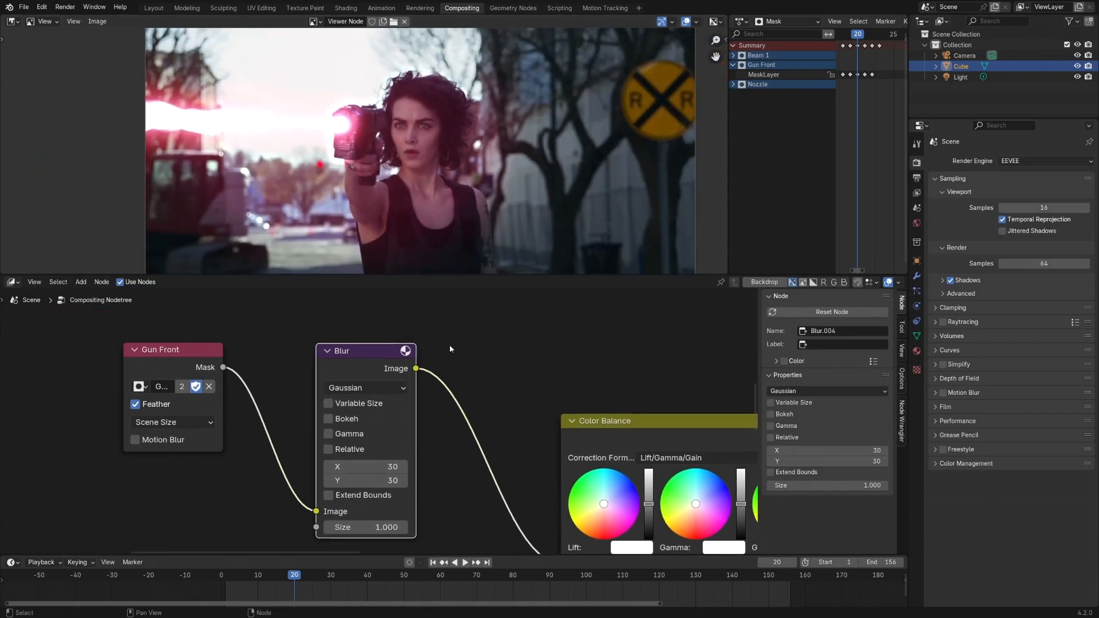
middle_click_drag(449, 345, 476, 409, "ctrl")
middle_click_drag(482, 371, 530, 413, "shift")
left_click(384, 386)
left_click_drag(385, 387, 335, 374)
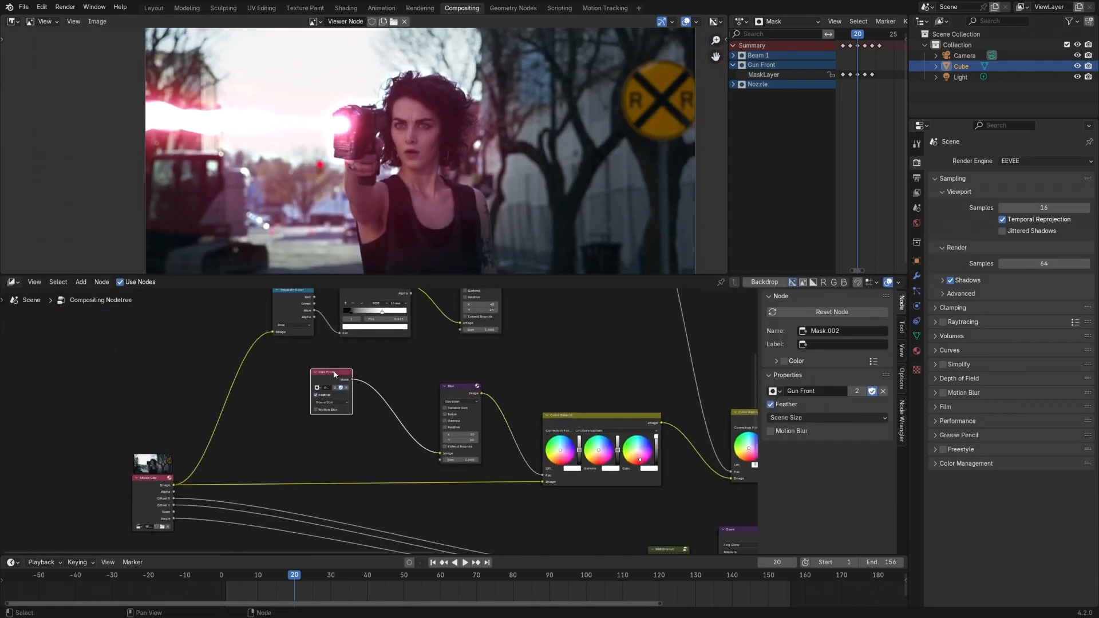
left_click_drag(461, 387, 396, 374)
middle_click_drag(535, 336, 537, 408)
middle_click_drag(568, 363, 535, 393)
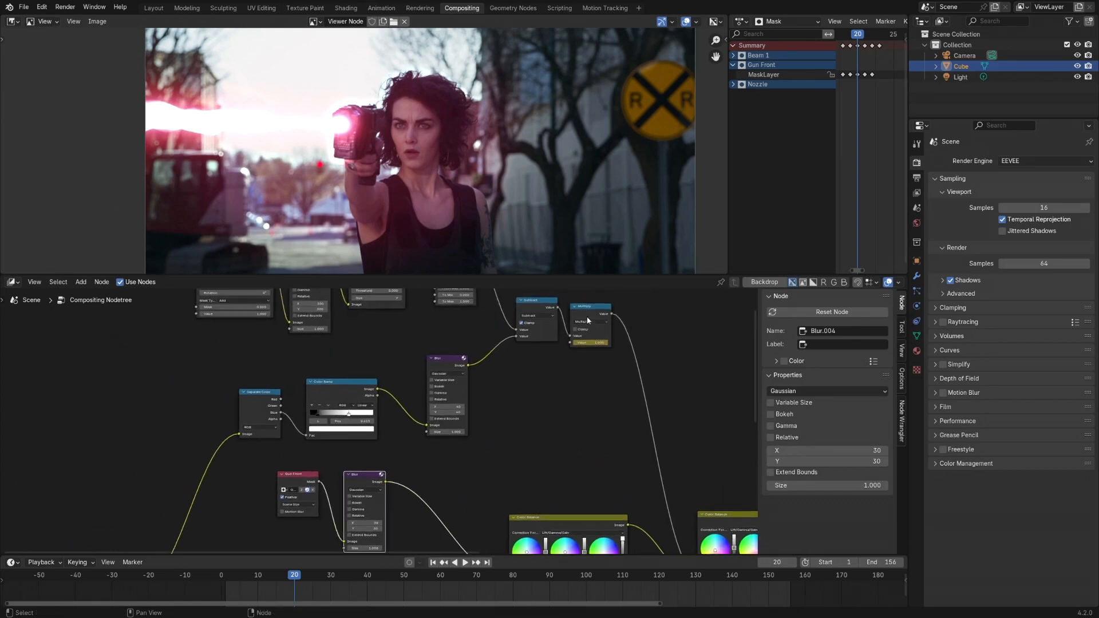
Step: Try inserting a duplicate of the animated Multiply node between the Gun Front mask's Blur node and its Color Balance factor
left_click(585, 318)
key("shift+d")
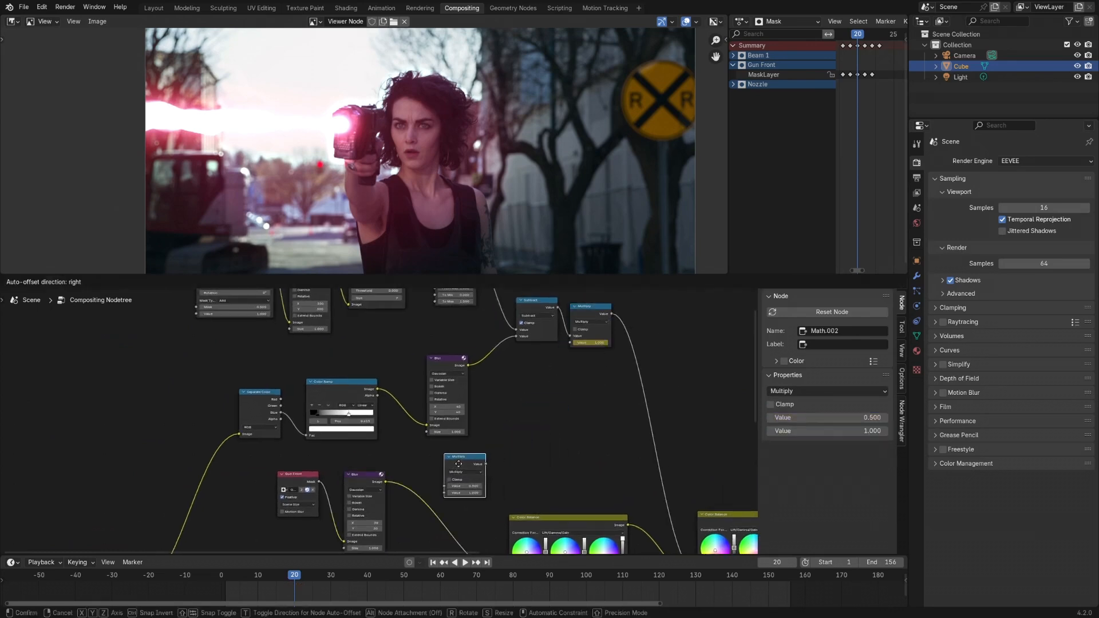
left_click(459, 464)
mouse_move(459, 463)
middle_mouse_down("ctrl")
mouse_move(448, 438)
mouse_move(472, 451)
middle_mouse_up("ctrl")
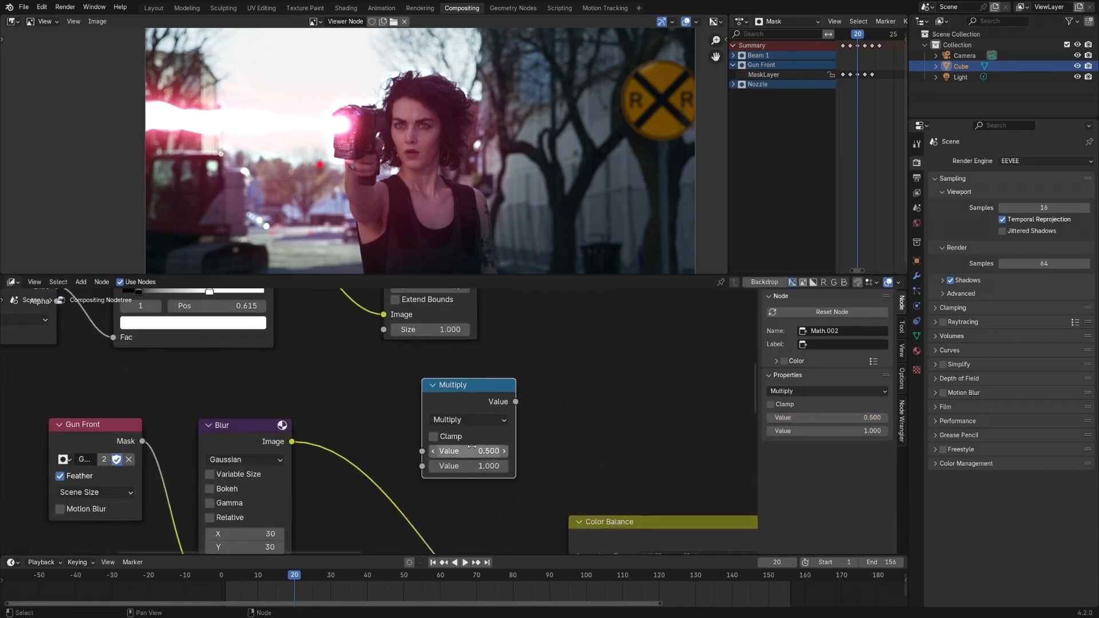
middle_click_drag(478, 378, 482, 324)
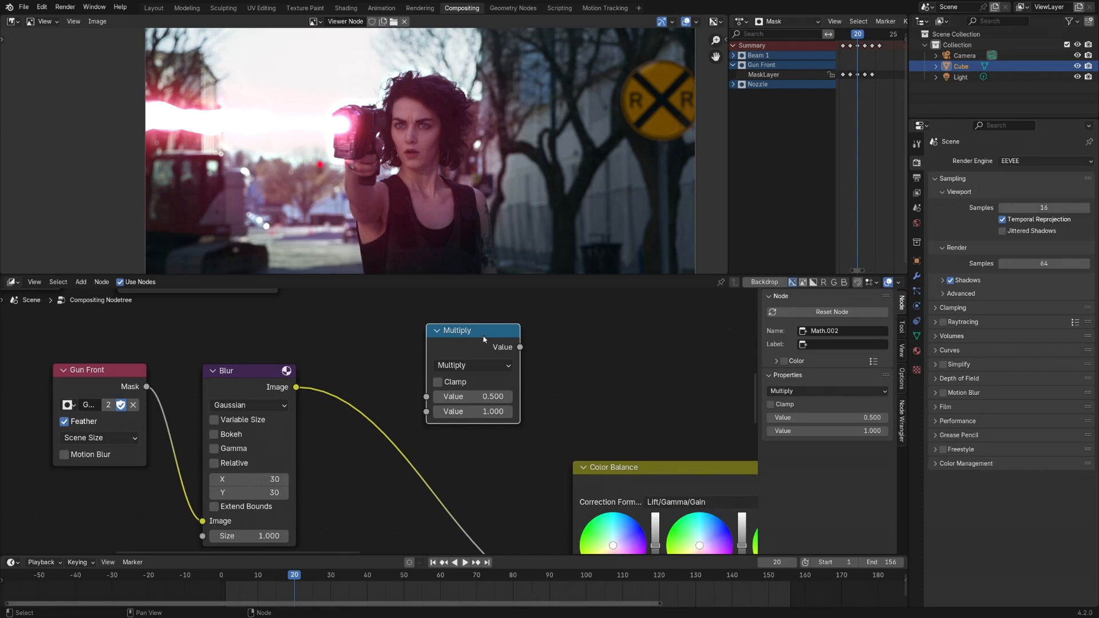
left_click_drag(484, 339, 435, 395)
middle_click_drag(437, 467, 443, 430)
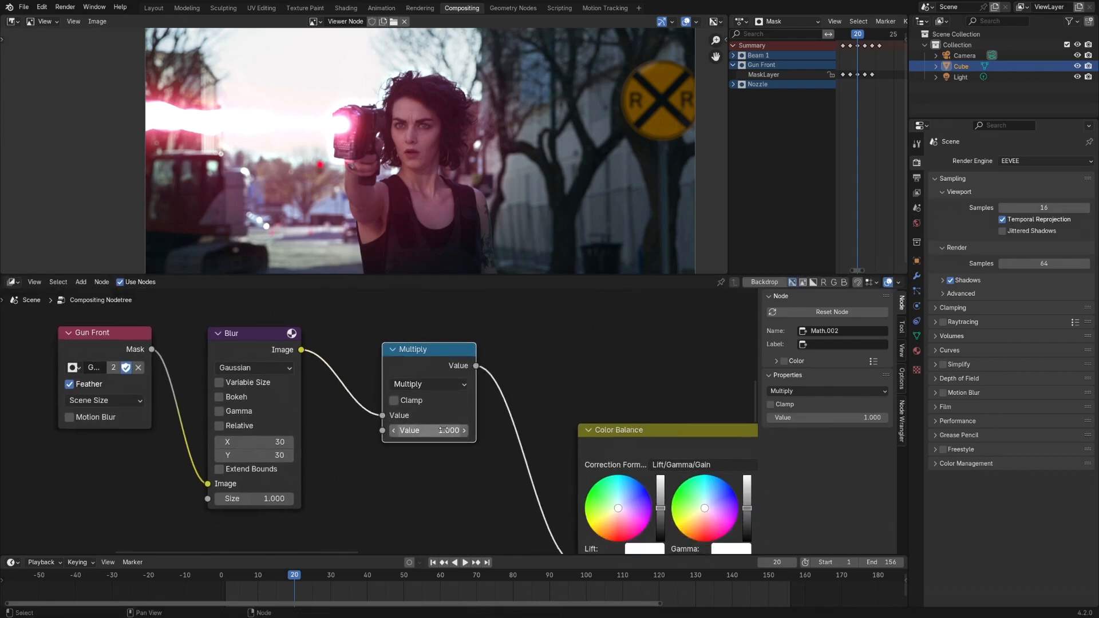
middle_click_drag(520, 361, 470, 420, "ctrl")
middle_click_drag(473, 365, 473, 392, "ctrl")
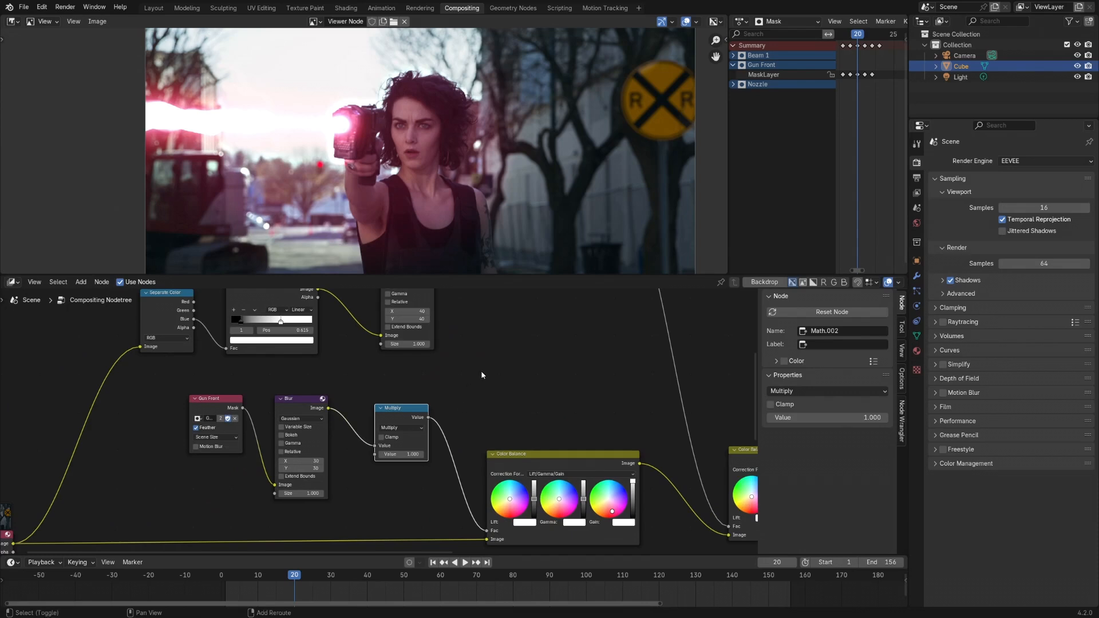
mouse_move(483, 373)
middle_mouse_down("shift")
mouse_move(422, 469)
mouse_move(494, 341)
mouse_move(486, 380)
middle_mouse_up("shift")
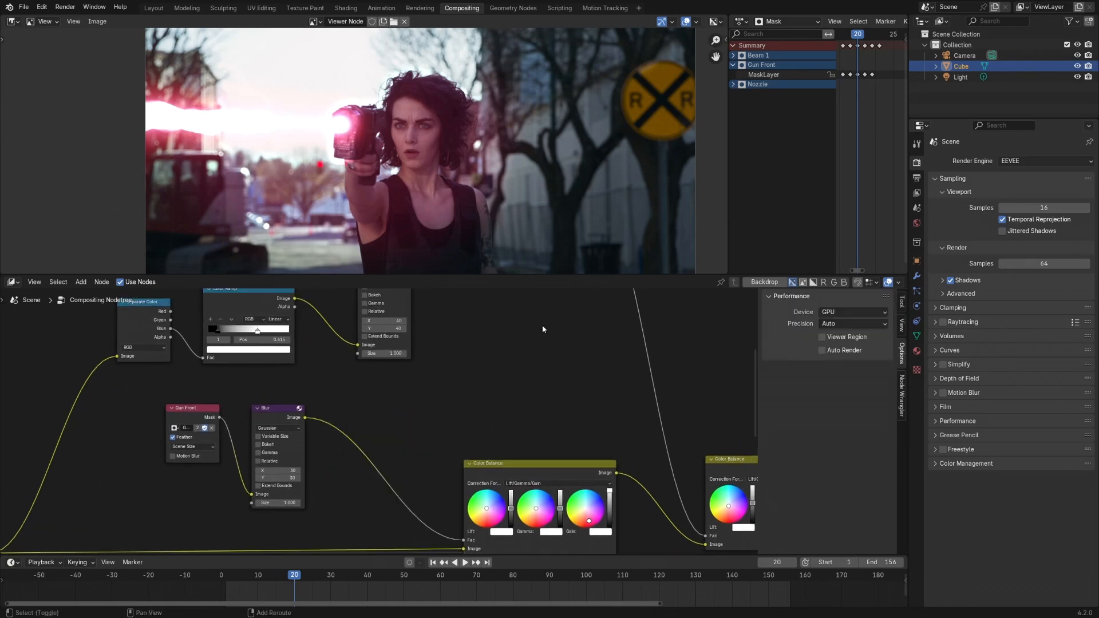
Step: Wrap the animated Multiply node after Subtract in a node group and cut the Group Input link to its second Value, keeping the keyframes inside
middle_click_drag(545, 327, 438, 472)
left_click(468, 344)
left_click_drag(471, 342, 496, 336)
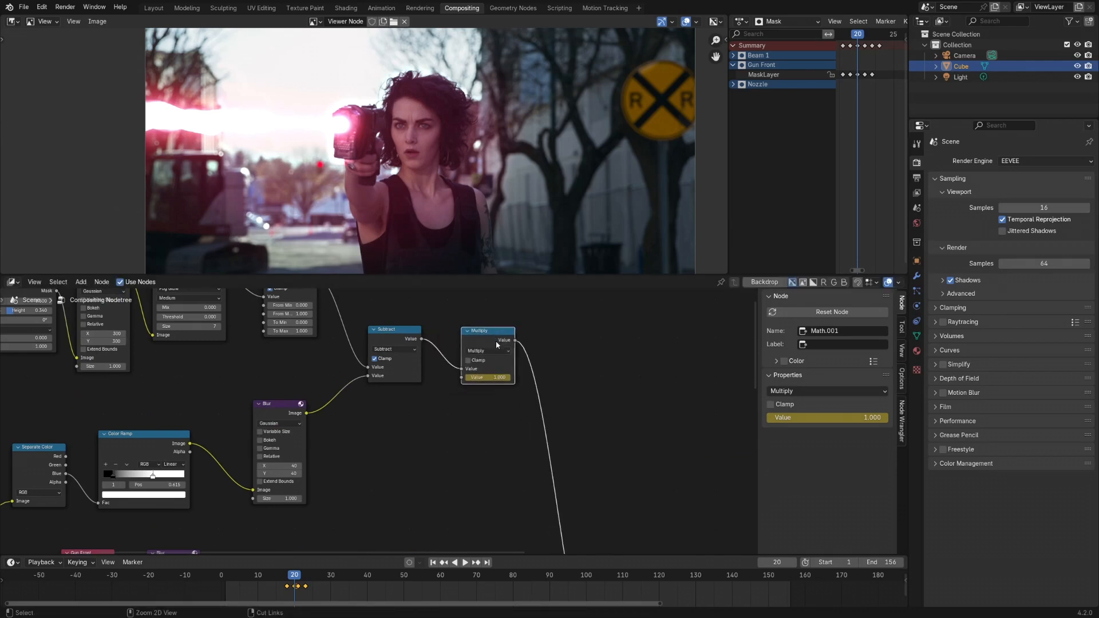
key("ctrl+g")
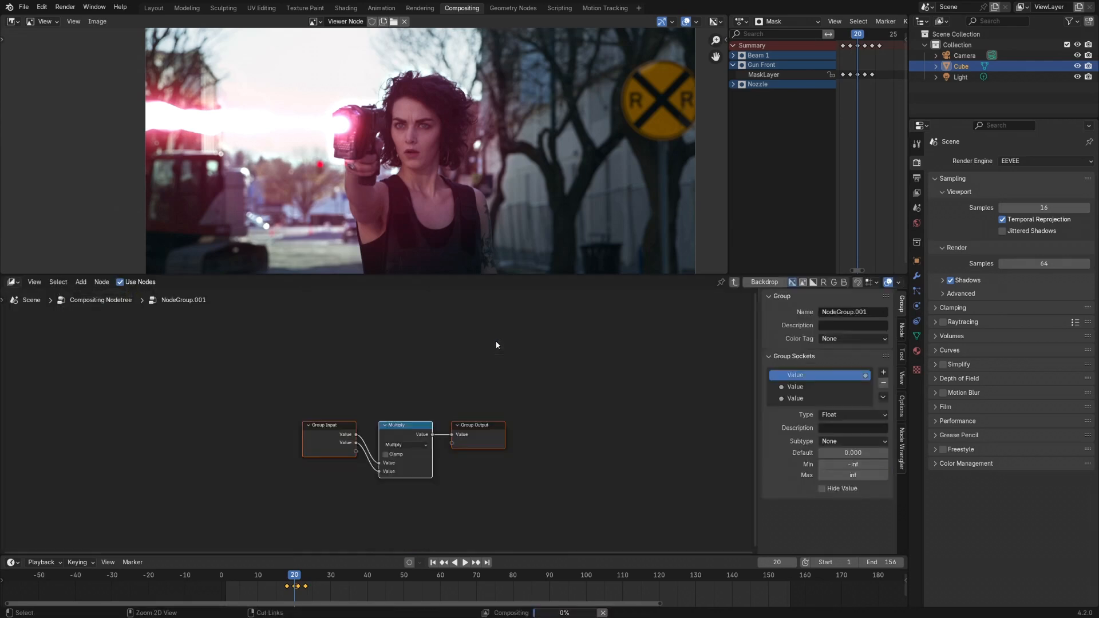
left_click(329, 429)
left_click_drag(331, 429, 298, 432)
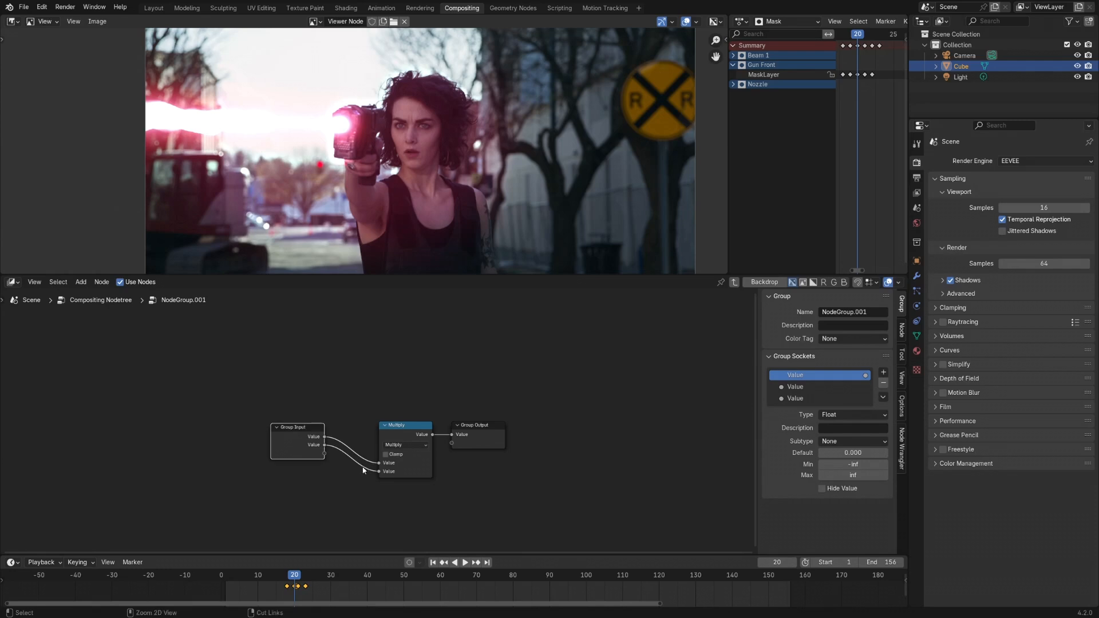
right_click_drag(364, 482, 366, 513, "ctrl")
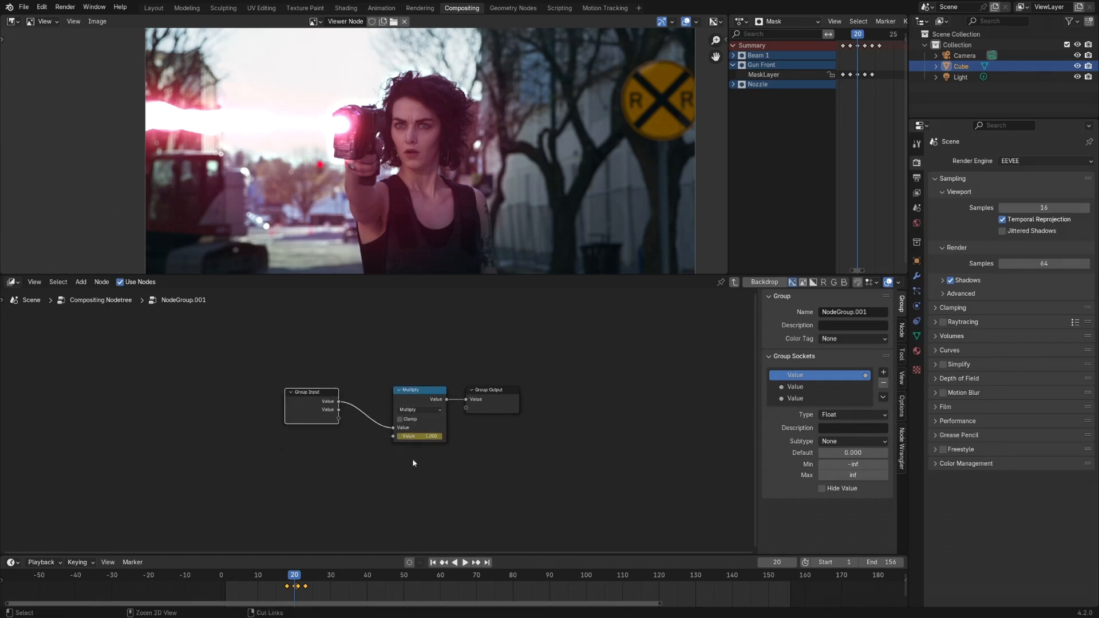
key("Home")
key("Tab")
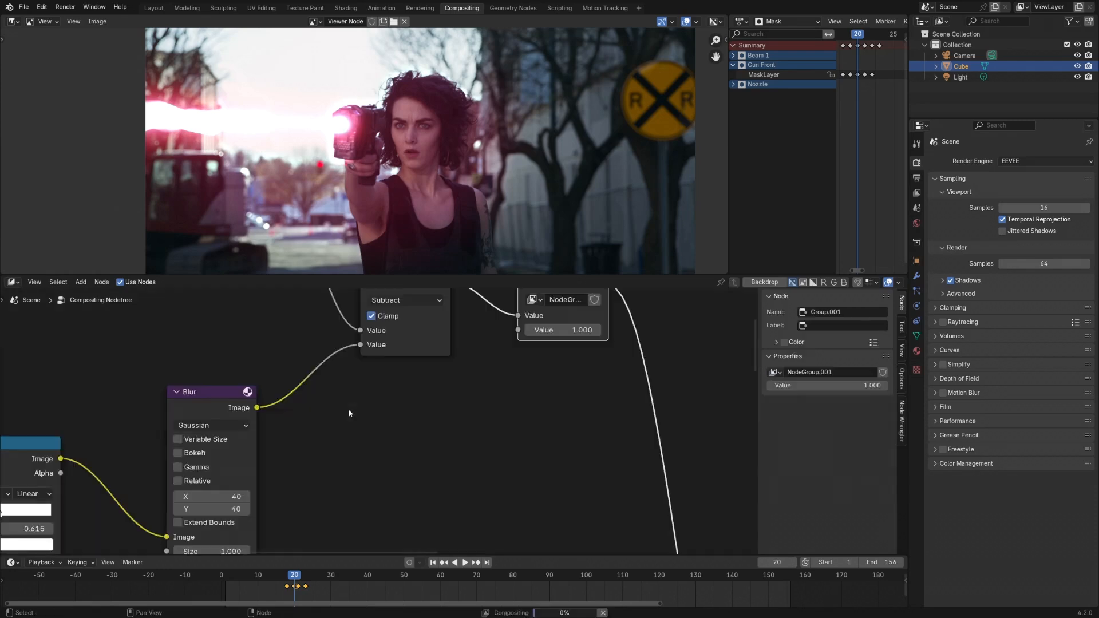
Step: Duplicate the Multiply node group and insert the copy between the Gun Front mask's Blur node and its Color Balance factor
scroll(449, 377, "down", 3)
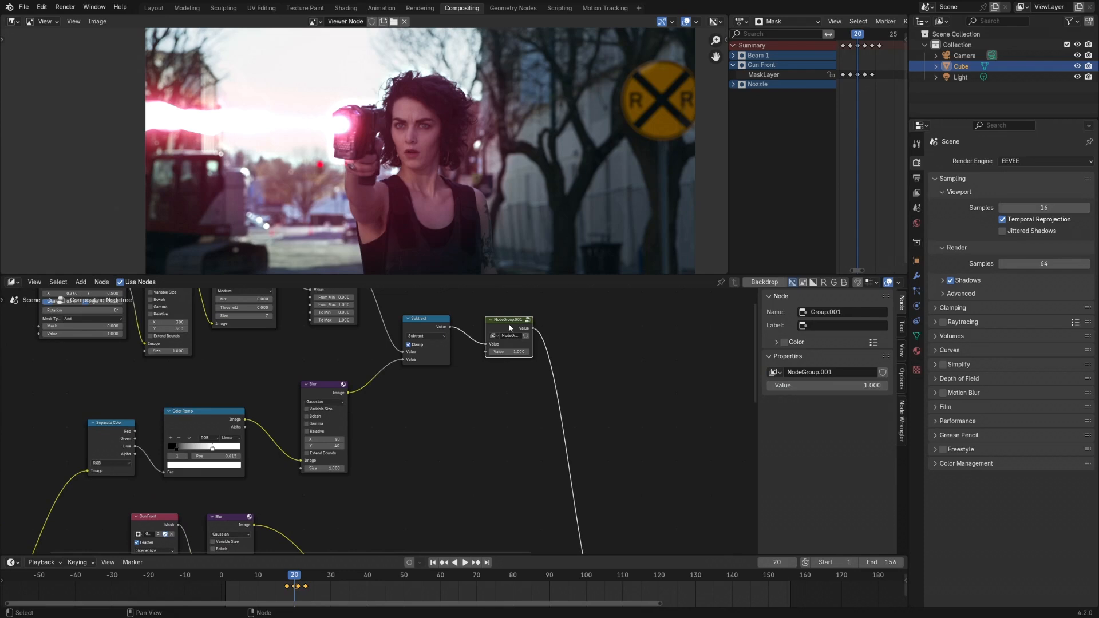
key("shift+d")
left_click(373, 496)
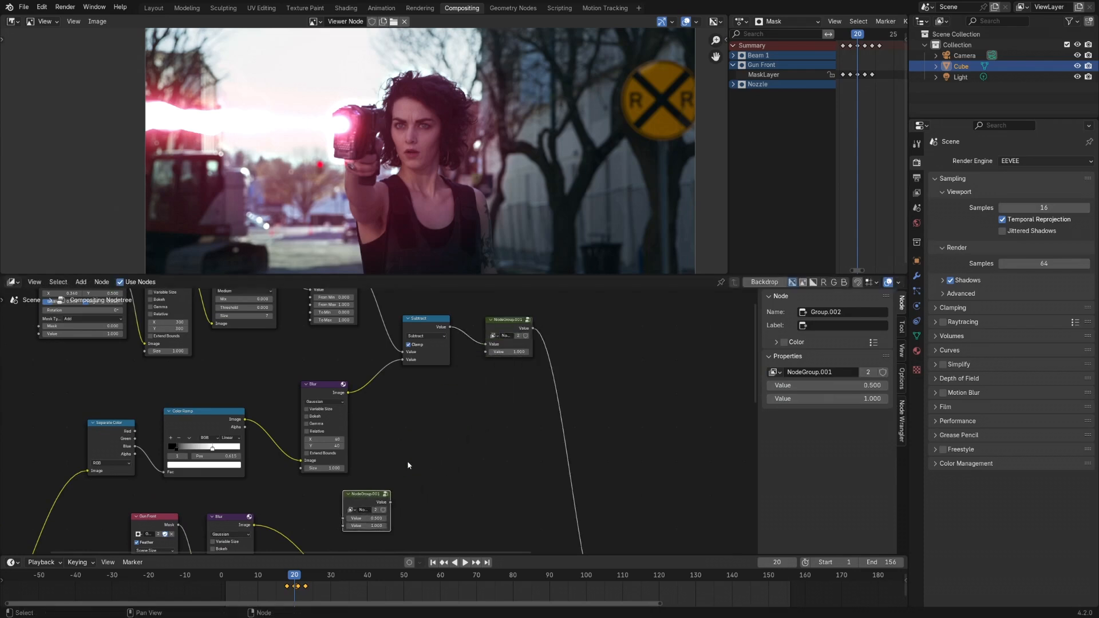
middle_click_drag(405, 461, 460, 349)
key("Tab")
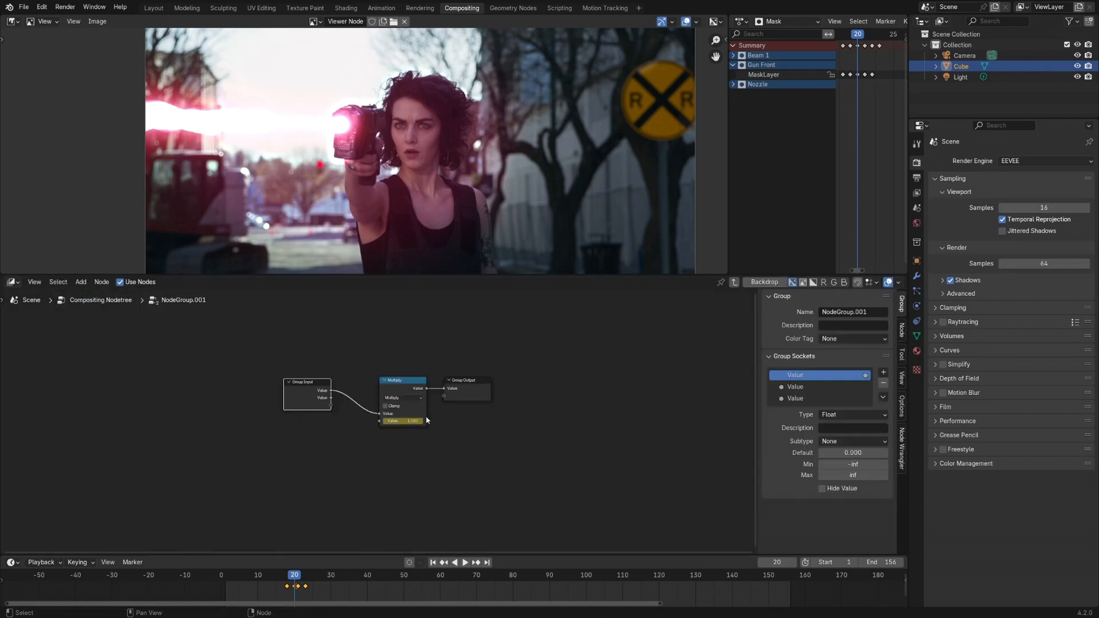
scroll(387, 417, "up", 3)
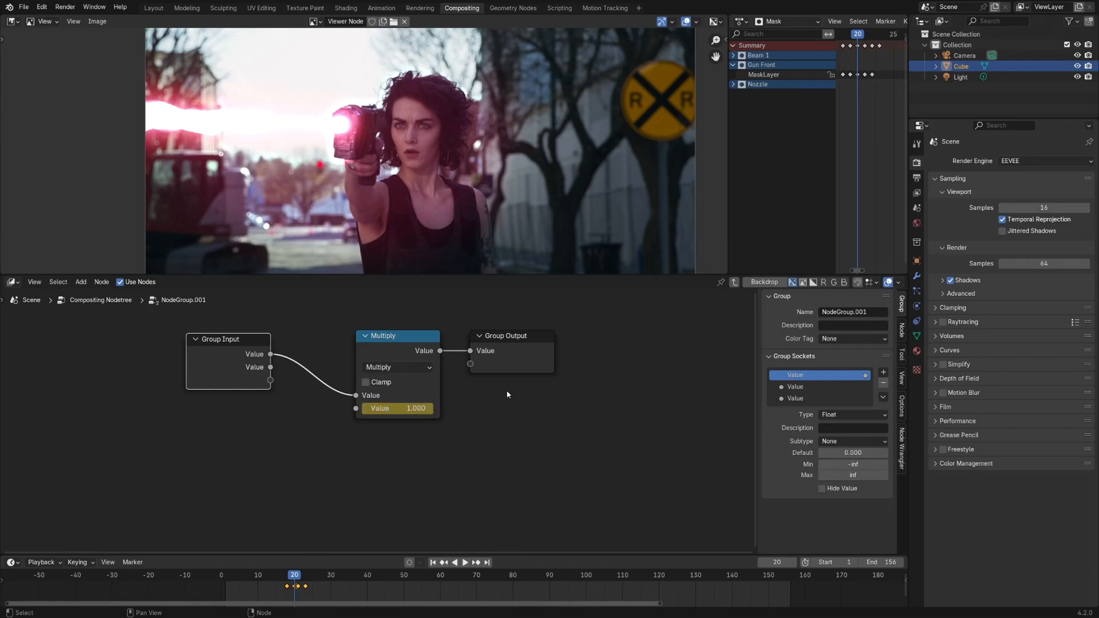
key("Tab")
middle_click_drag(385, 429, 404, 399)
scroll(404, 399, "down", 1)
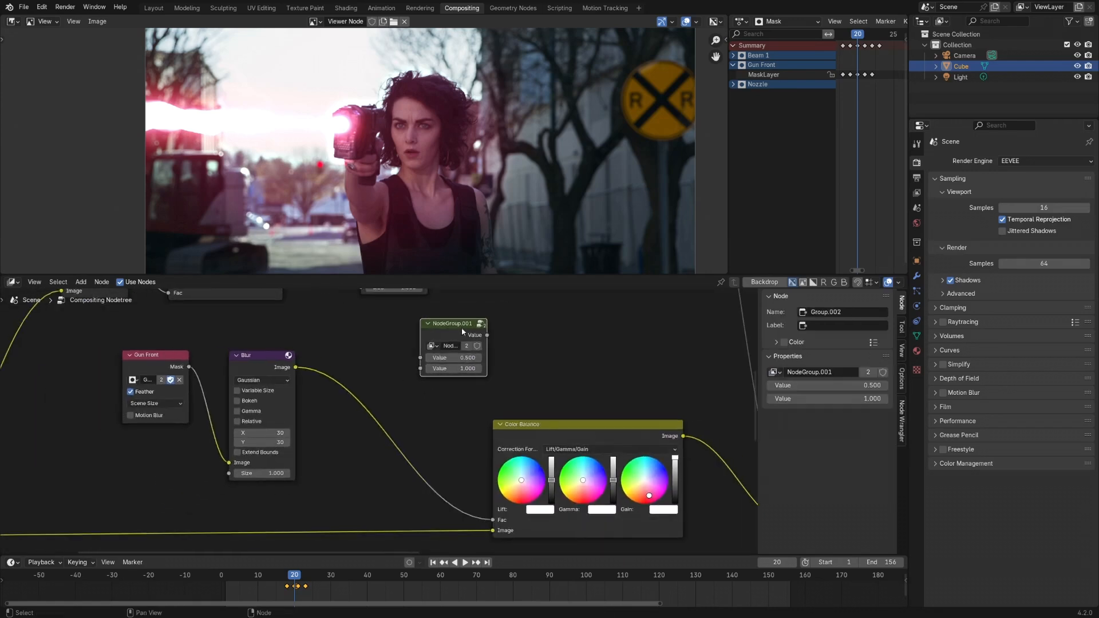
left_click_drag(457, 320, 381, 371)
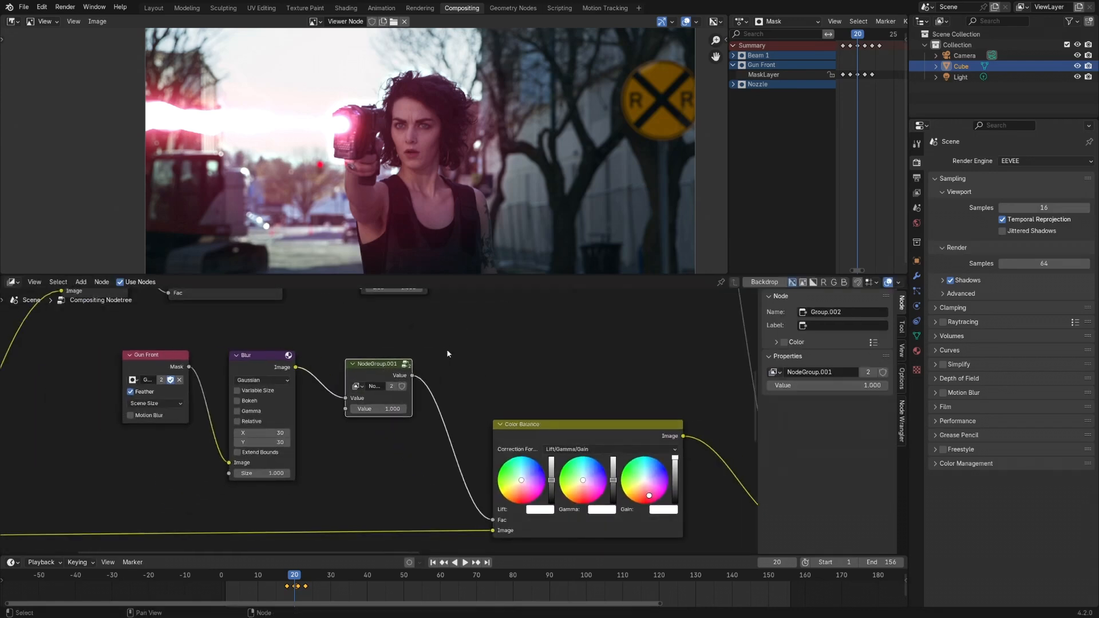
scroll(401, 383, "down", 3)
middle_click_drag(523, 371, 461, 385)
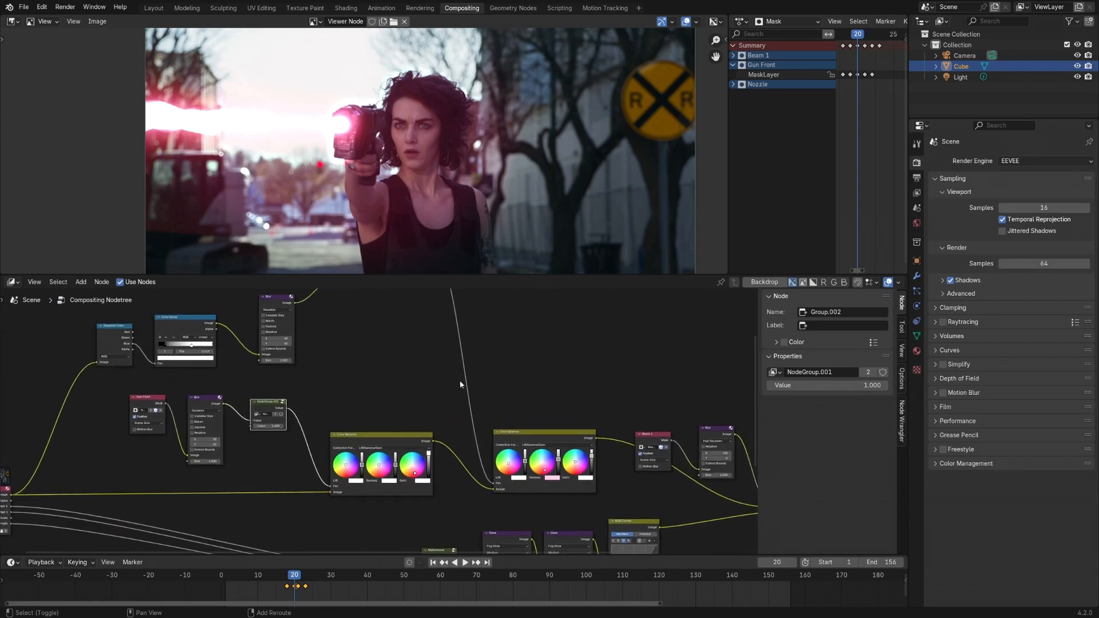
Step: Step back and forth through frames 18 to 26 to check how the gun-front lighting animates with the beam
key("Left")
key("Left")
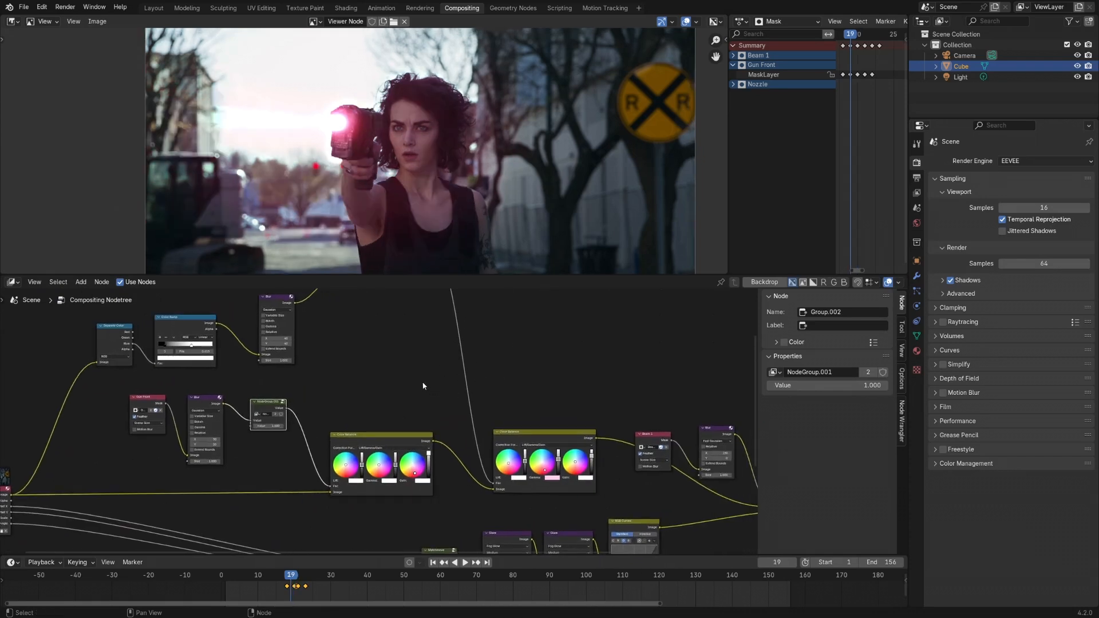
key("Right")
key("Right")
key("Right")
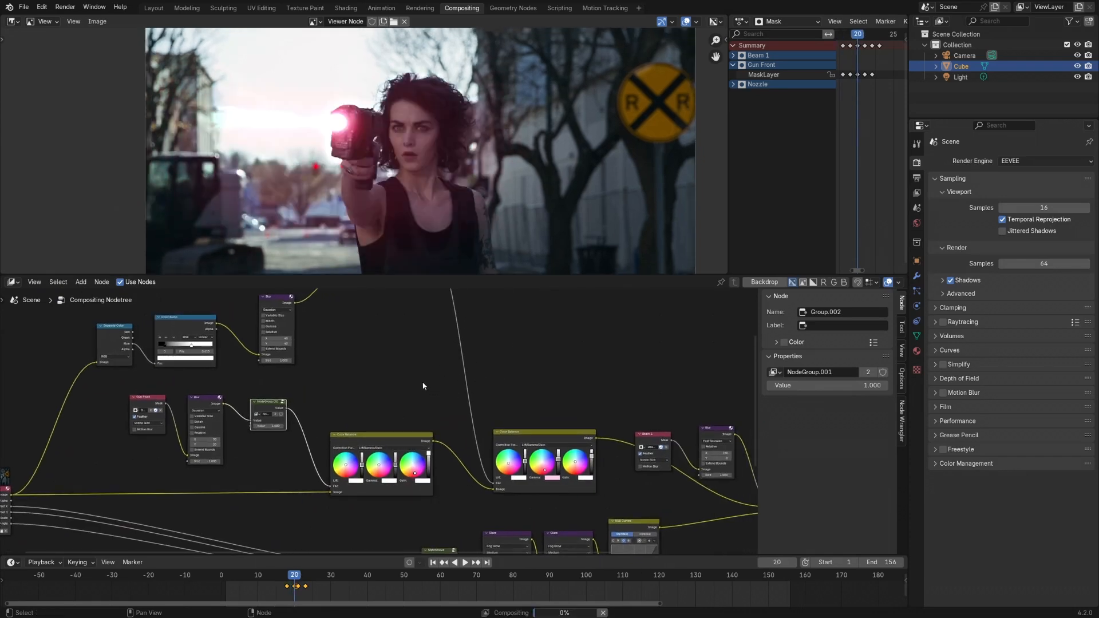
key("Right")
key("Right")
key("Right")
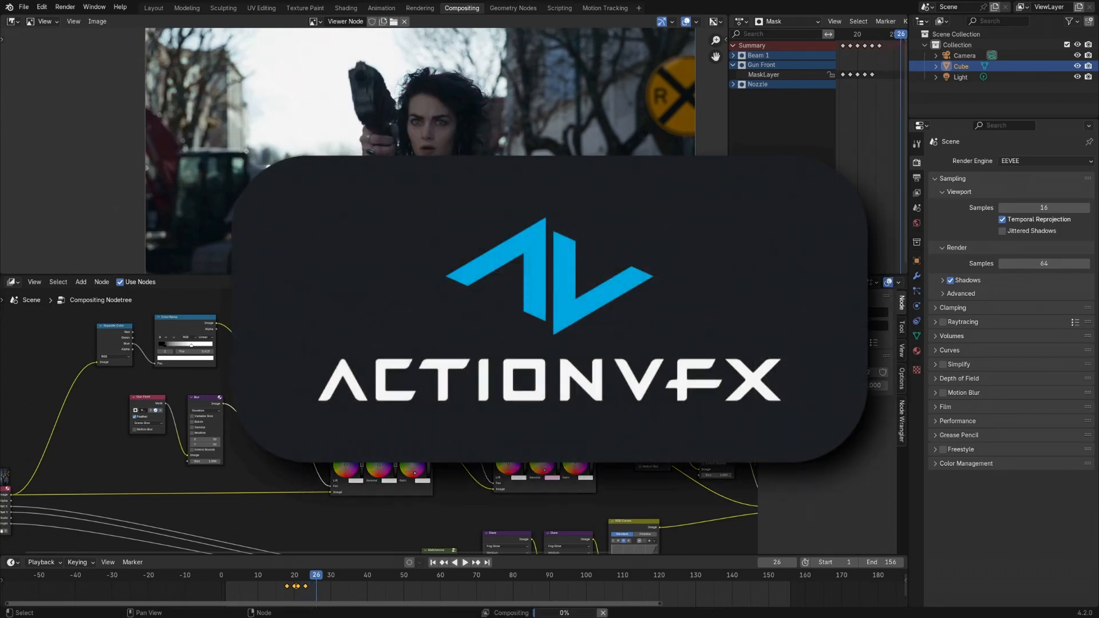
key("Left")
key("Left")
key("Left")
key("Left")
key("Left")
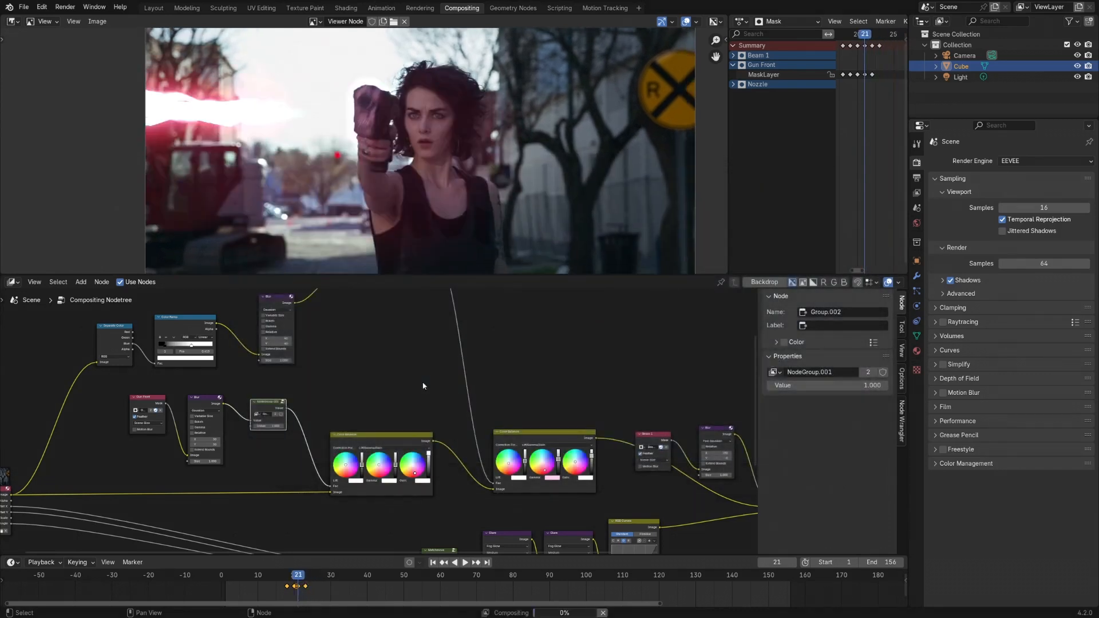
key("Right")
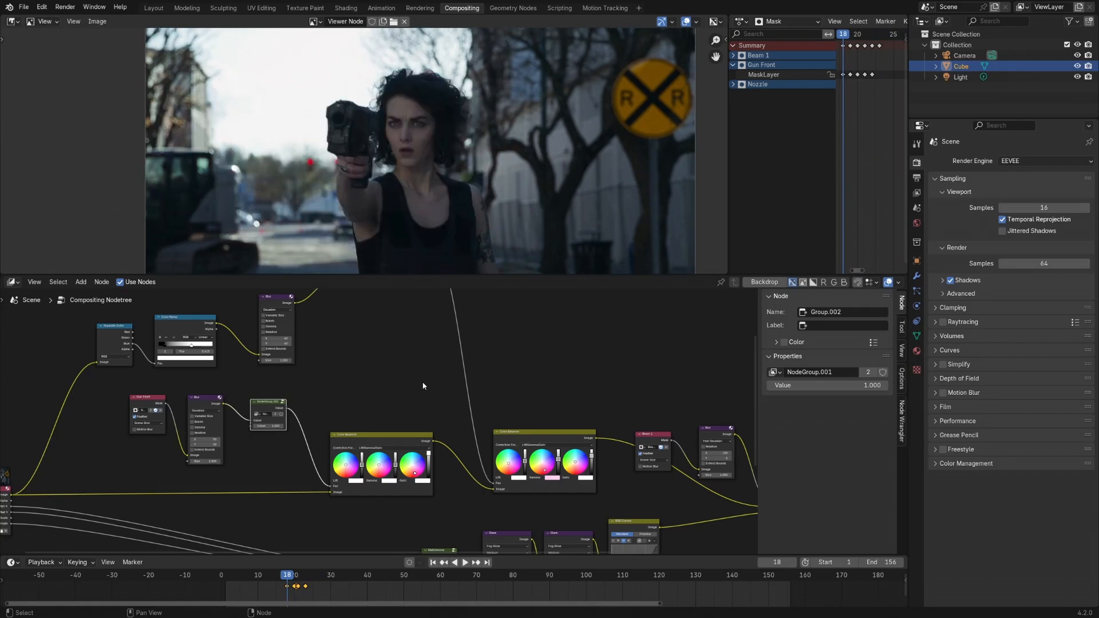
key("Right")
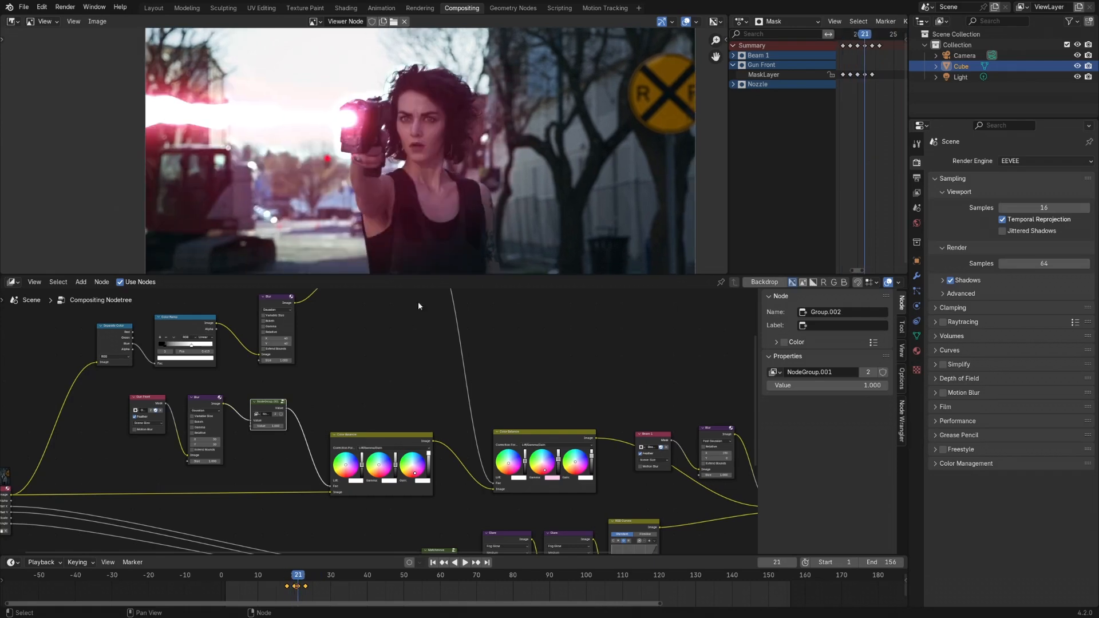
Step: Move the Composite node beside the final Add node, connect it to the Add output, and place the Viewer node above it
middle_click_drag(435, 159, 459, 173, "ctrl")
middle_click_drag(520, 368, 469, 403, "ctrl")
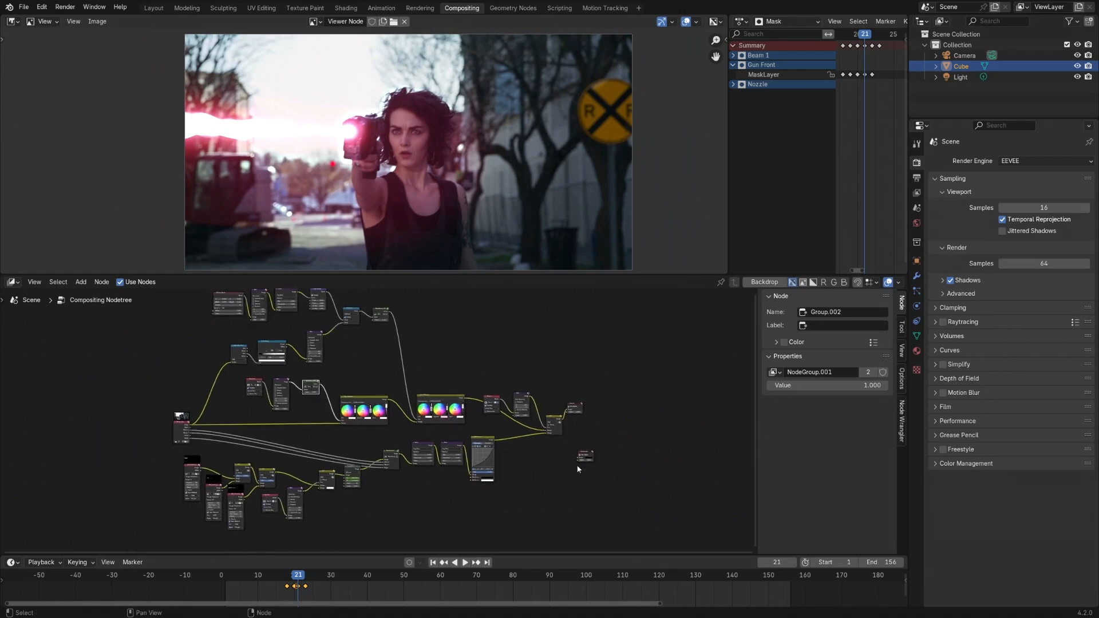
middle_click_drag(577, 469, 554, 361, "ctrl")
left_click(620, 436)
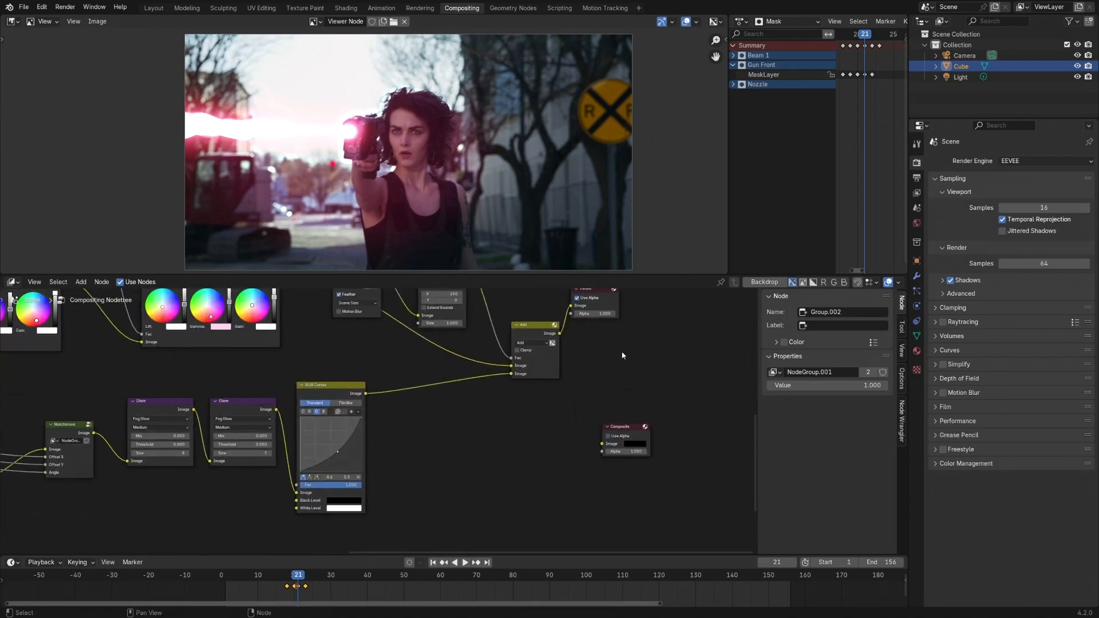
left_click_drag(630, 427, 599, 347)
middle_click_drag(587, 387, 583, 433)
left_click_drag(591, 337, 621, 330)
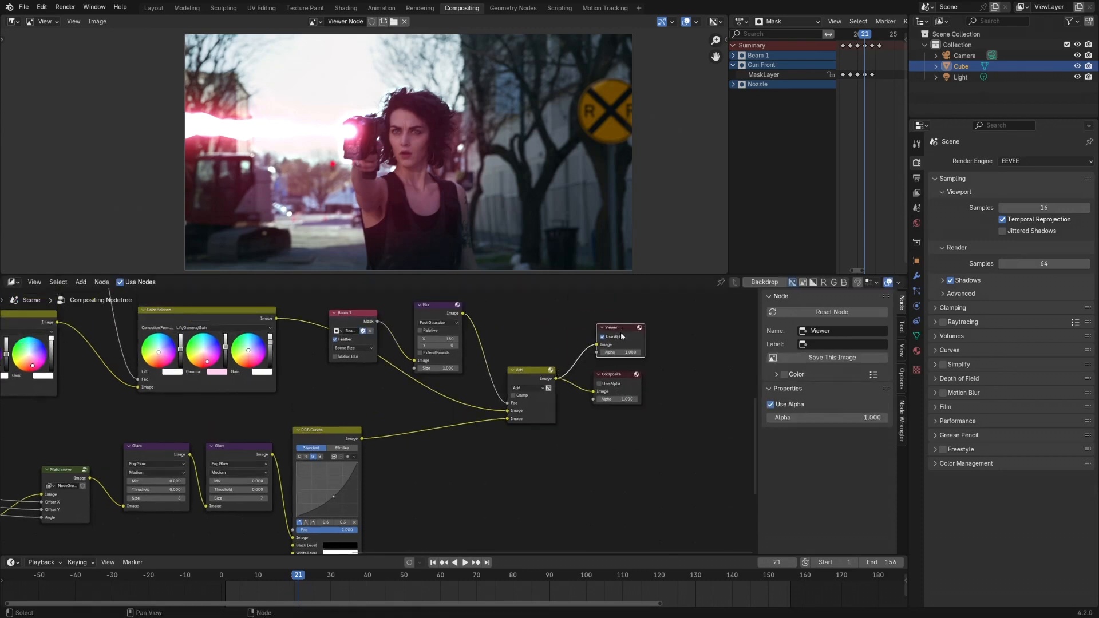
Step: Review the whole node tree and step through frames 18 to 21 to examine the finished composite
middle_click_drag(545, 359, 635, 385, "shift")
middle_click_drag(408, 432, 566, 433, "shift")
scroll(392, 412, "down", 7)
middle_click_drag(301, 476, 444, 424, "shift")
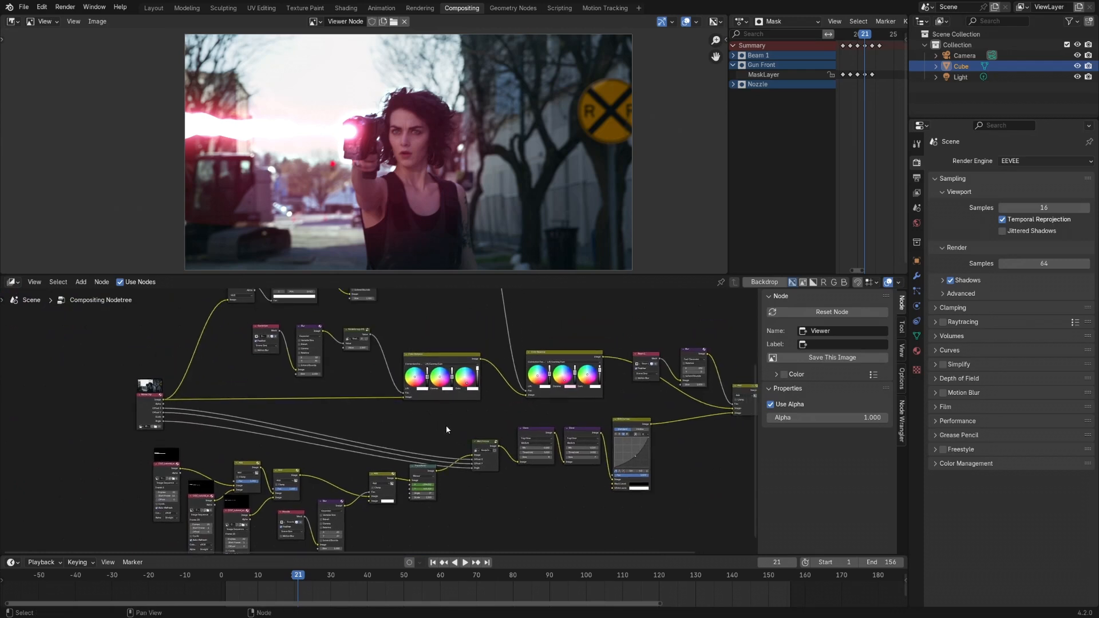
key("Left")
key("Right")
key("Left")
key("Left")
key("Right")
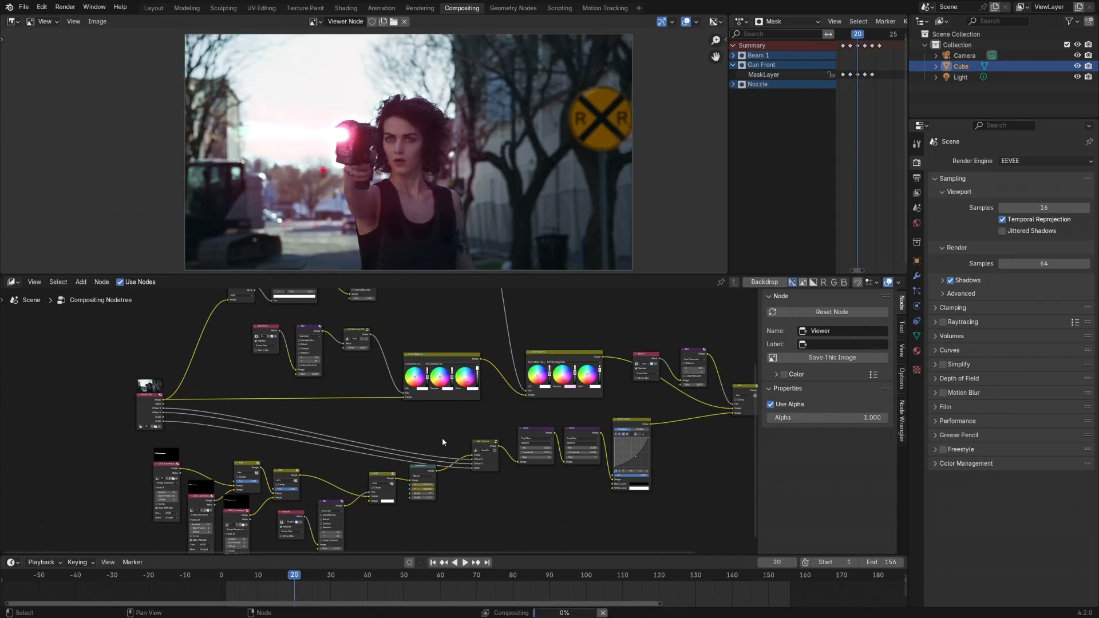
key("Left")
key("Left")
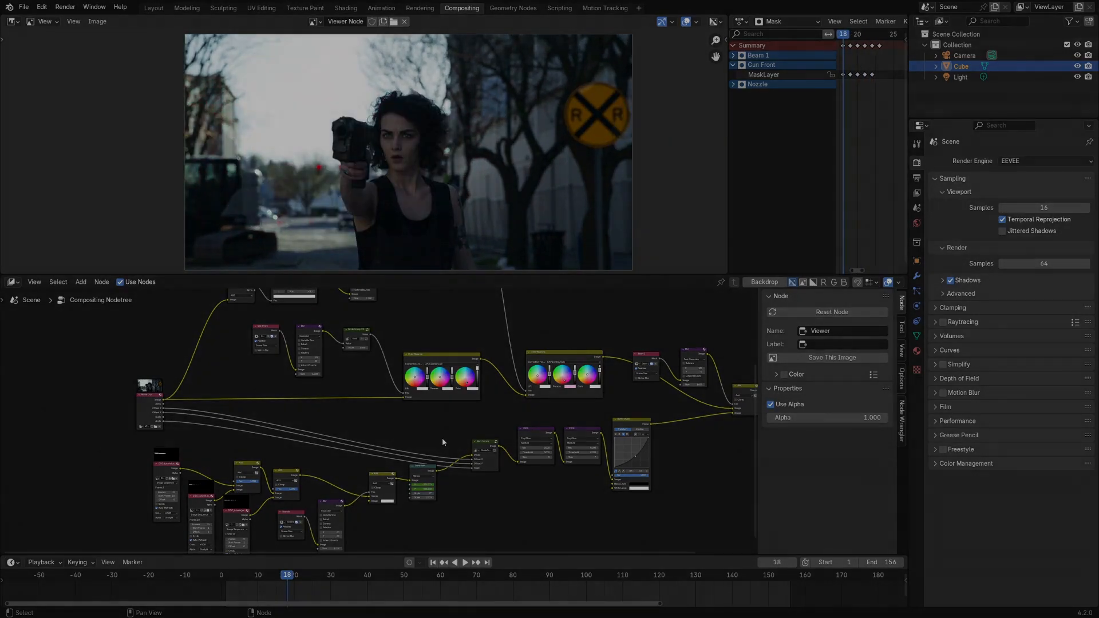